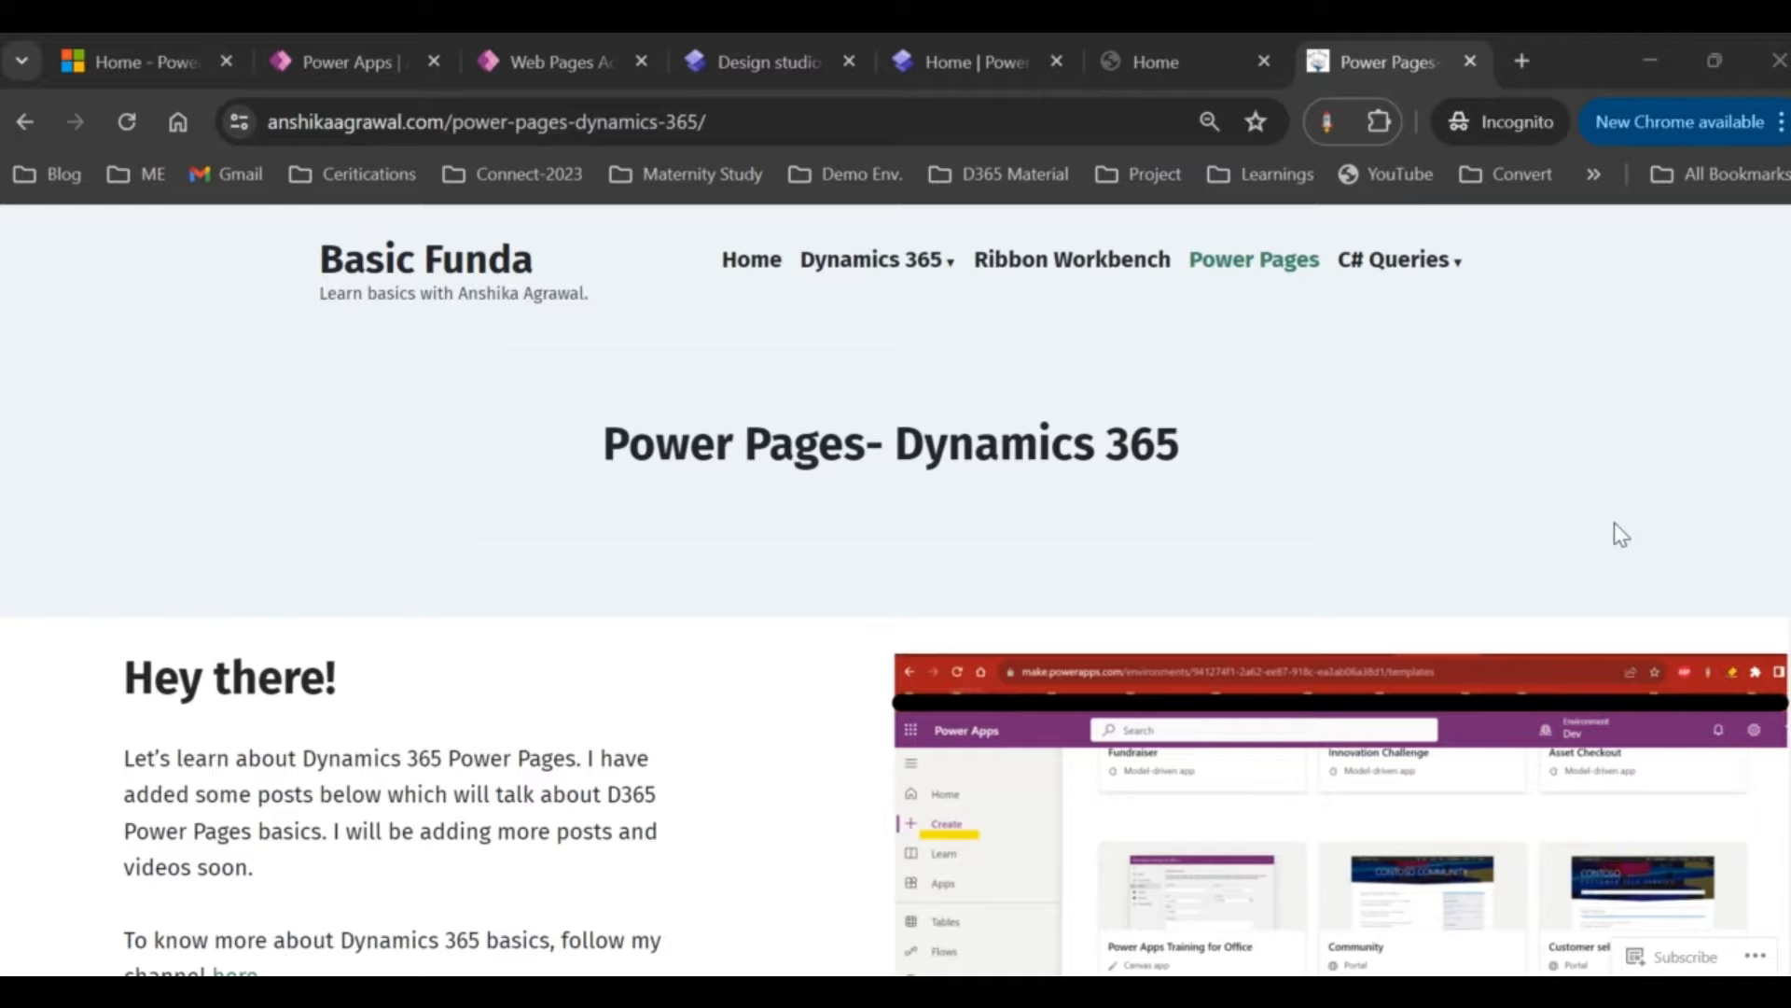
Step: From the Power Pages home, view and reload the live Employee Management site
click(980, 64)
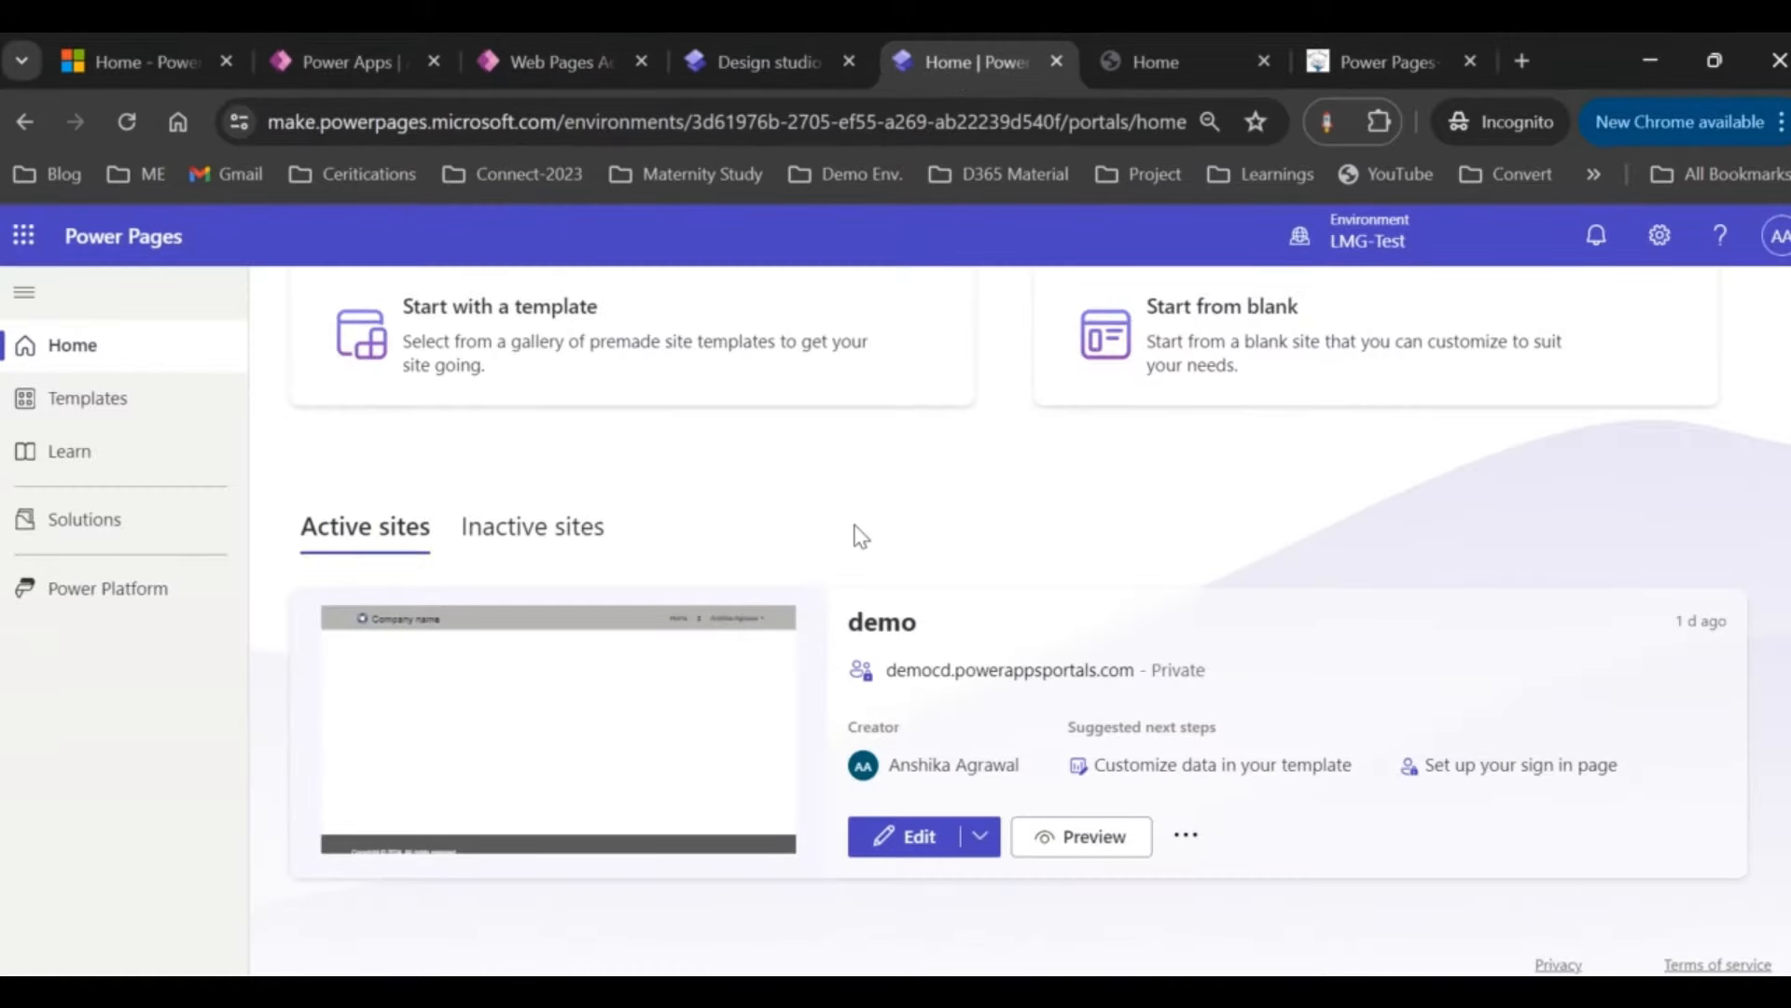
scroll(826, 513, up, 1)
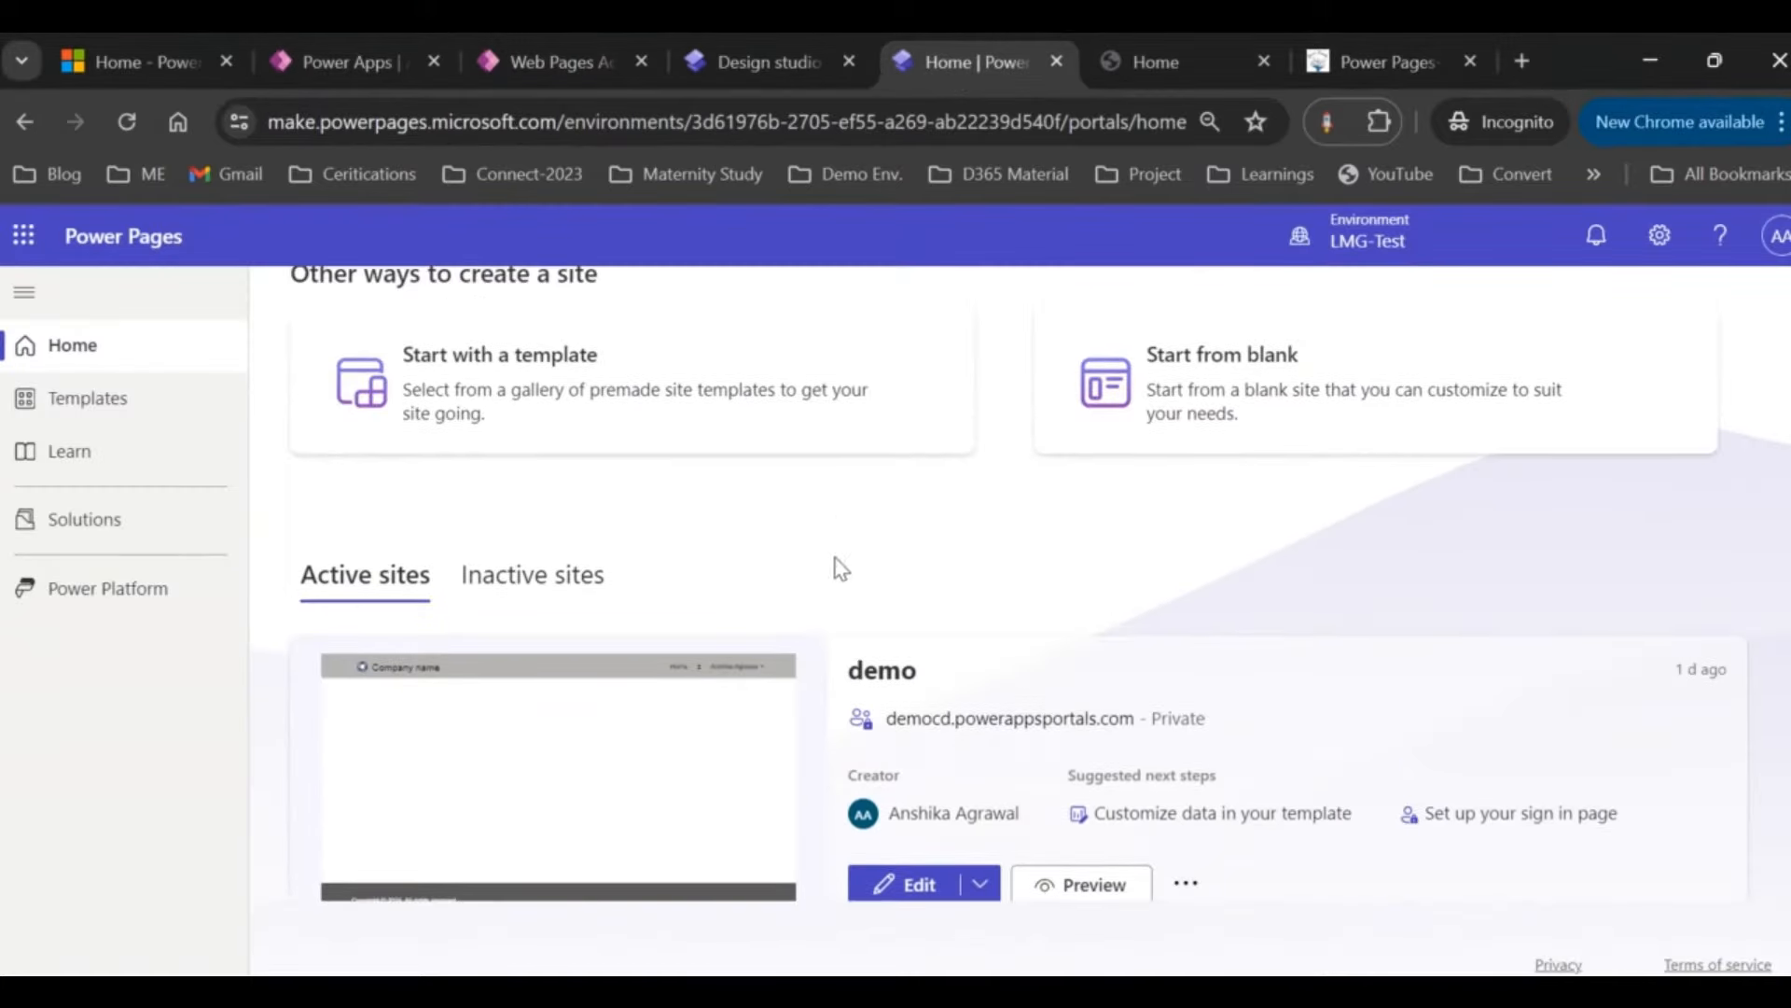
scroll(1049, 637, down, 1)
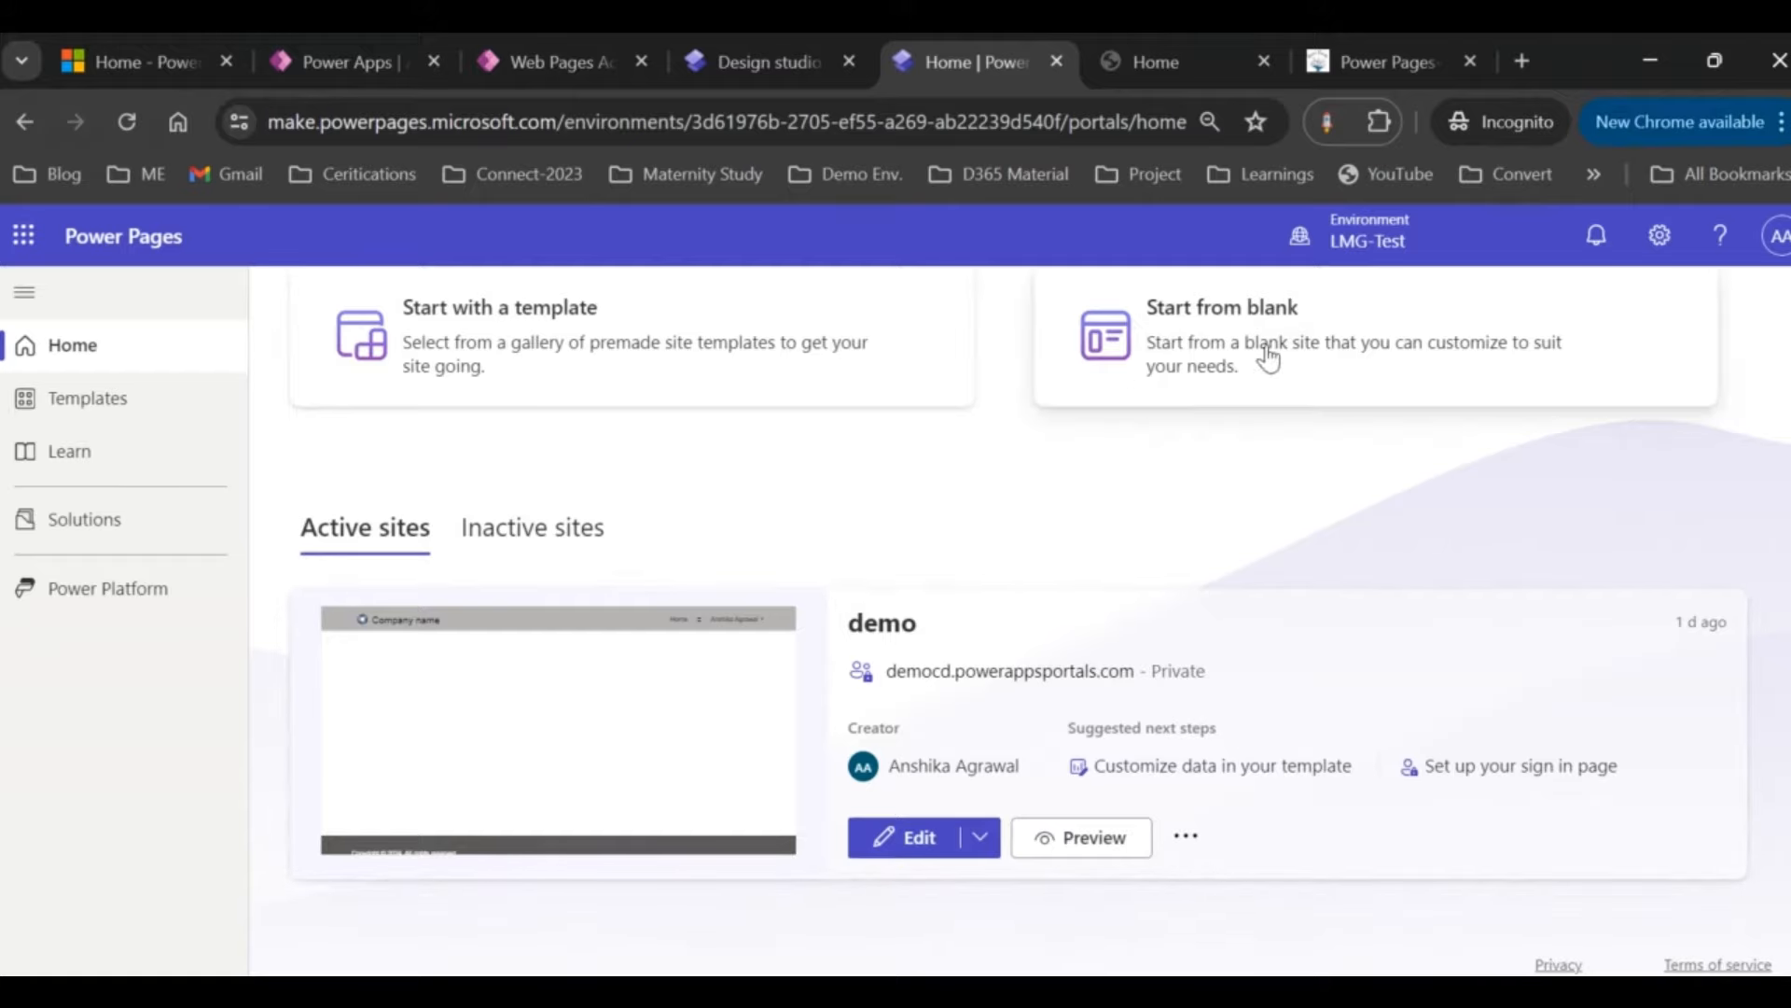
click(1145, 63)
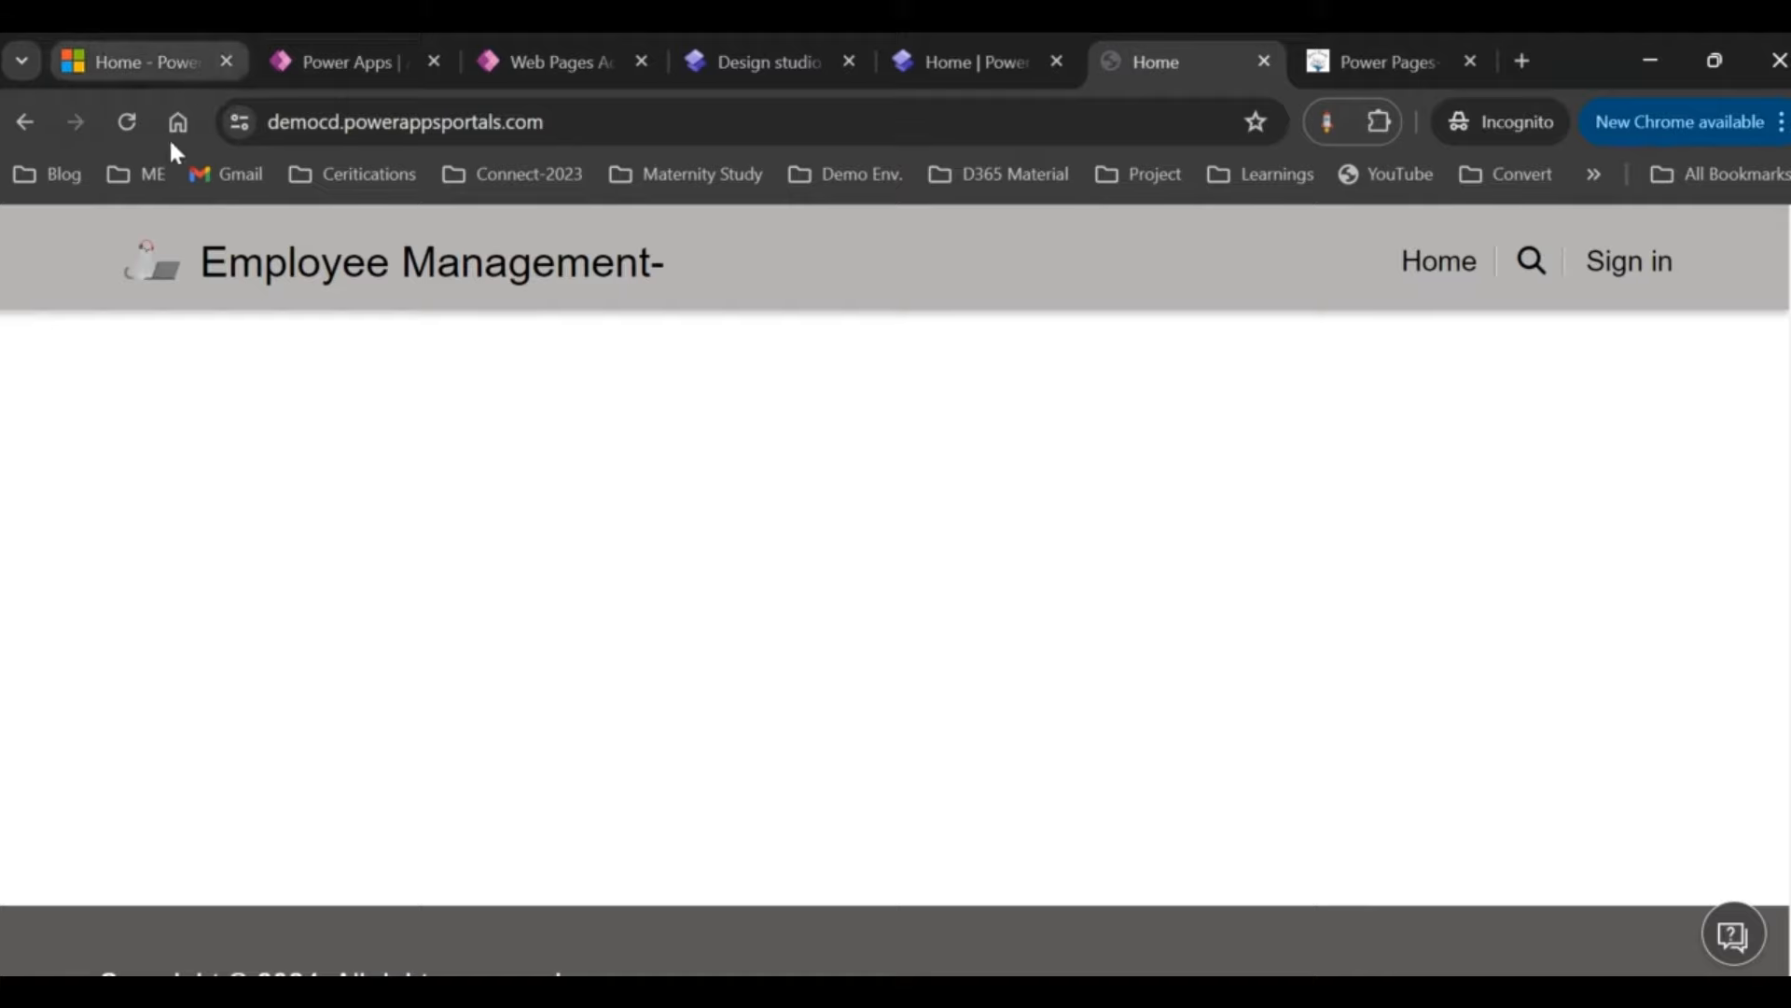
click(126, 122)
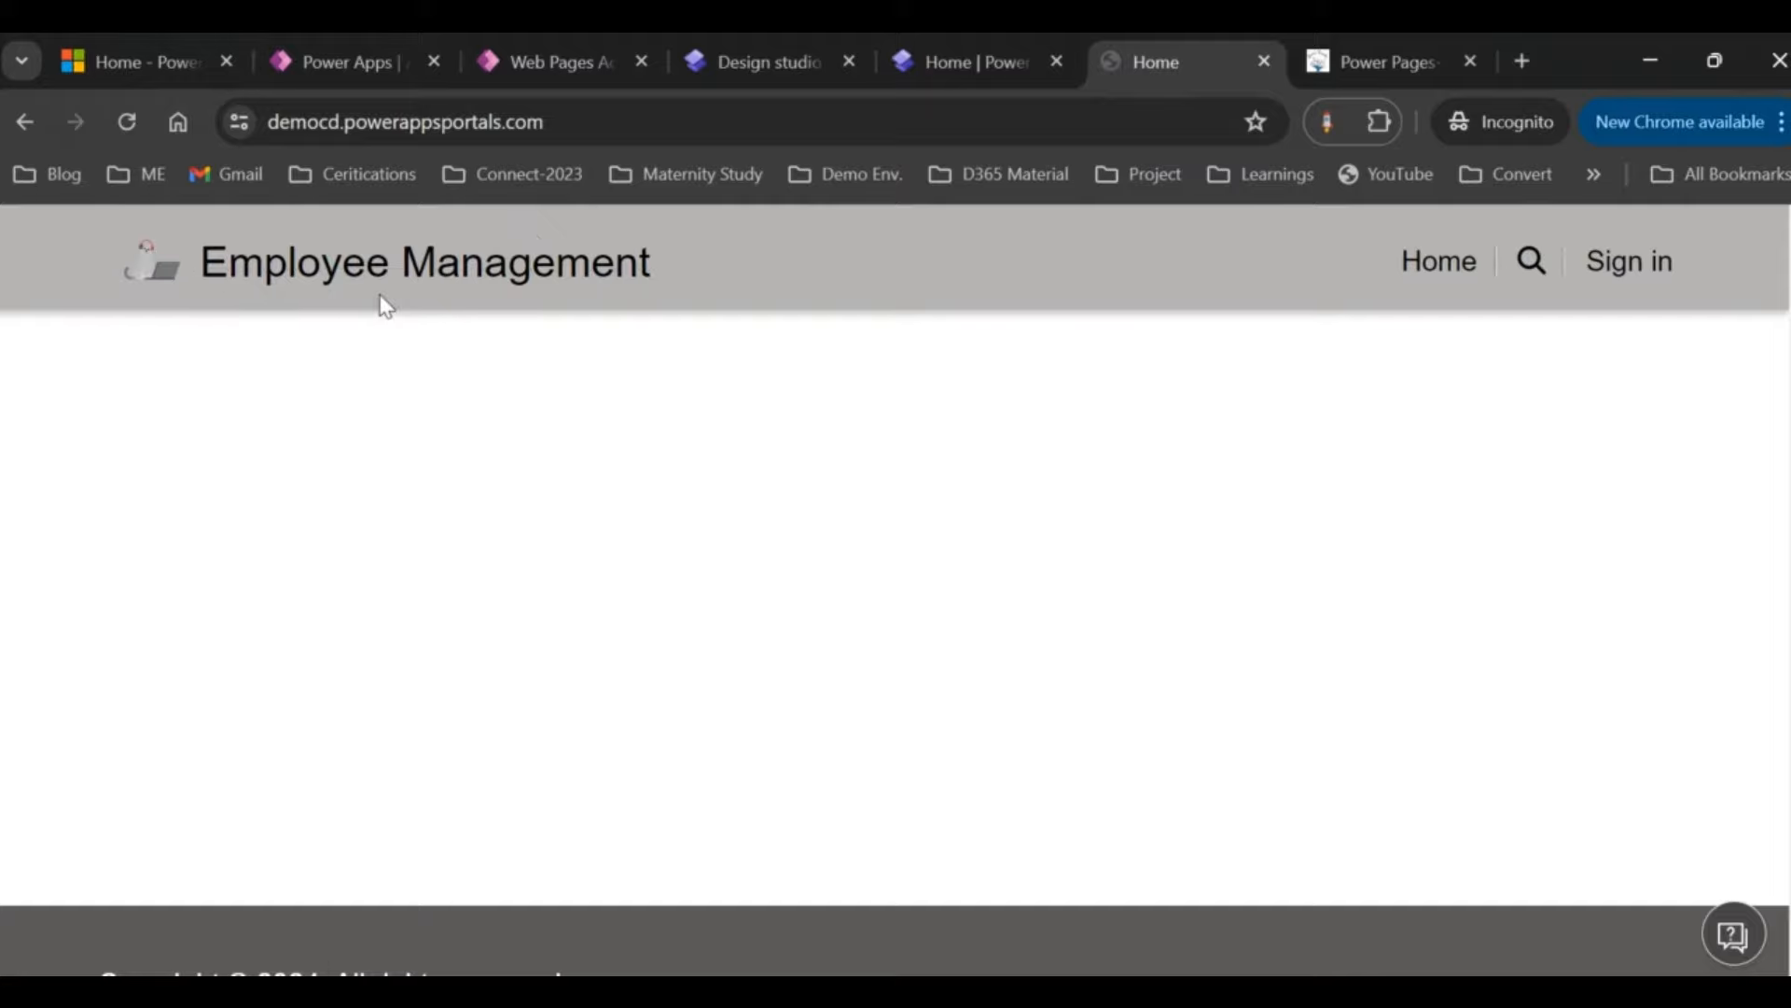
Step: Return to the site list, glance at the design studio, then open the demo site's more options
click(915, 60)
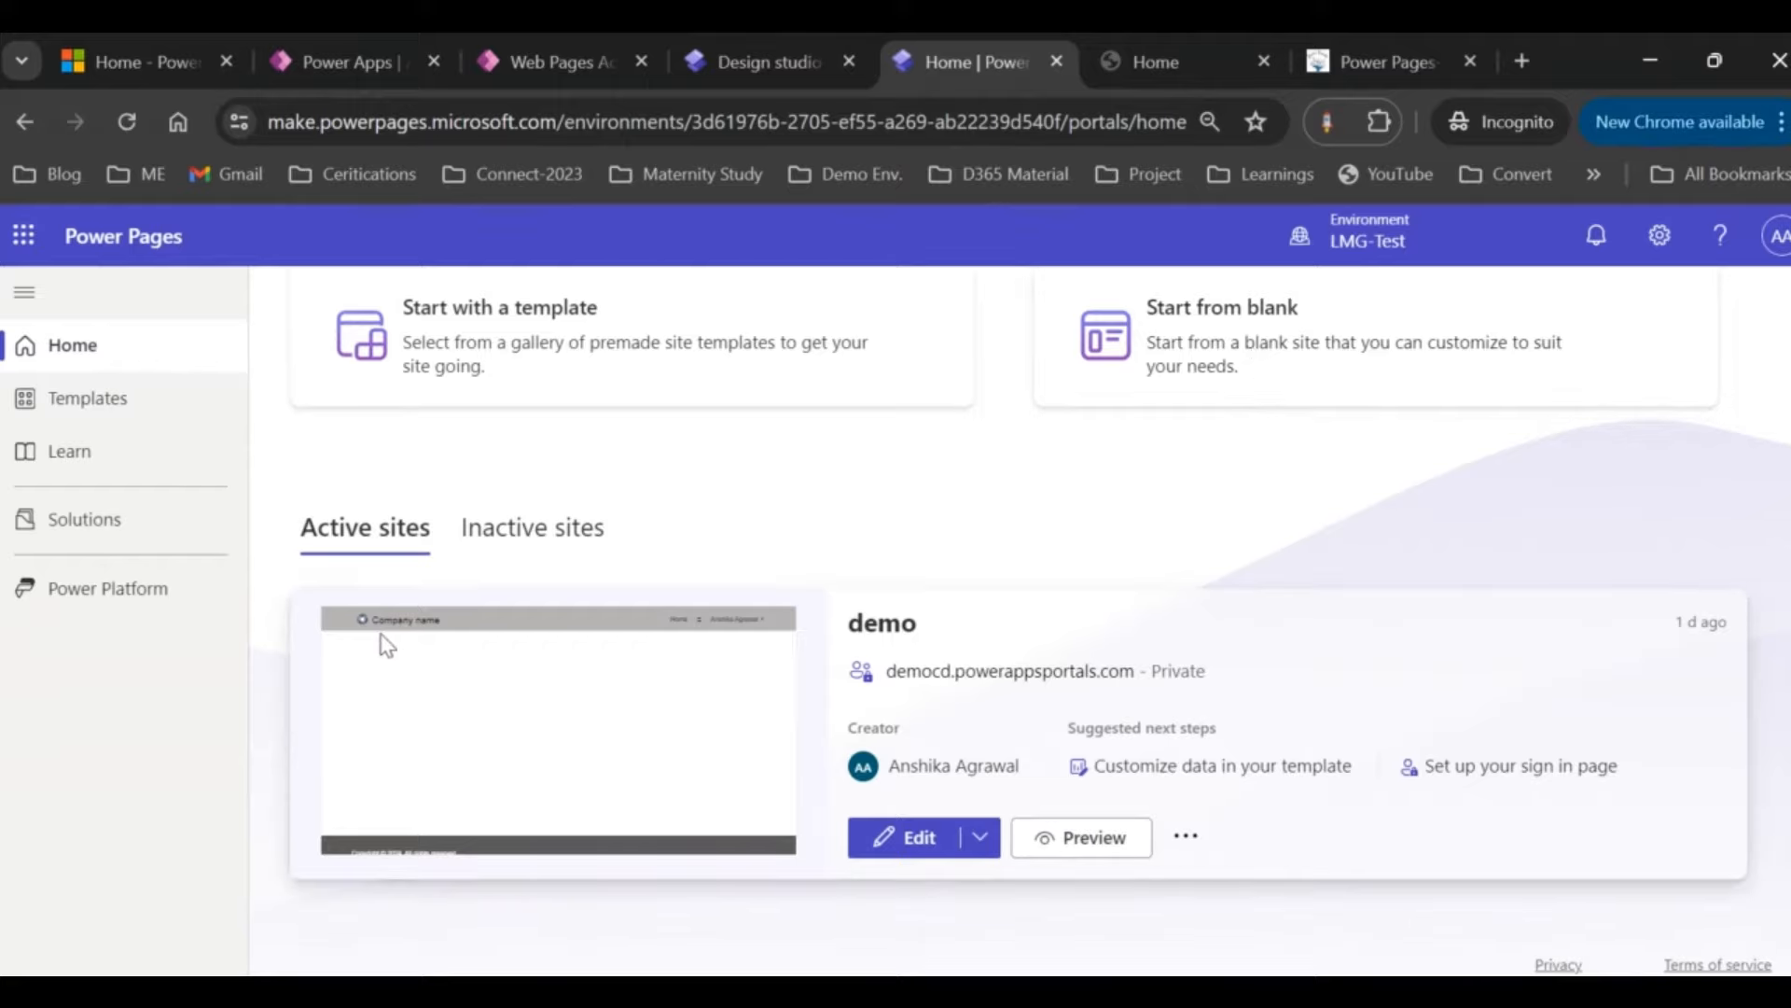
scroll(380, 634, up, 5)
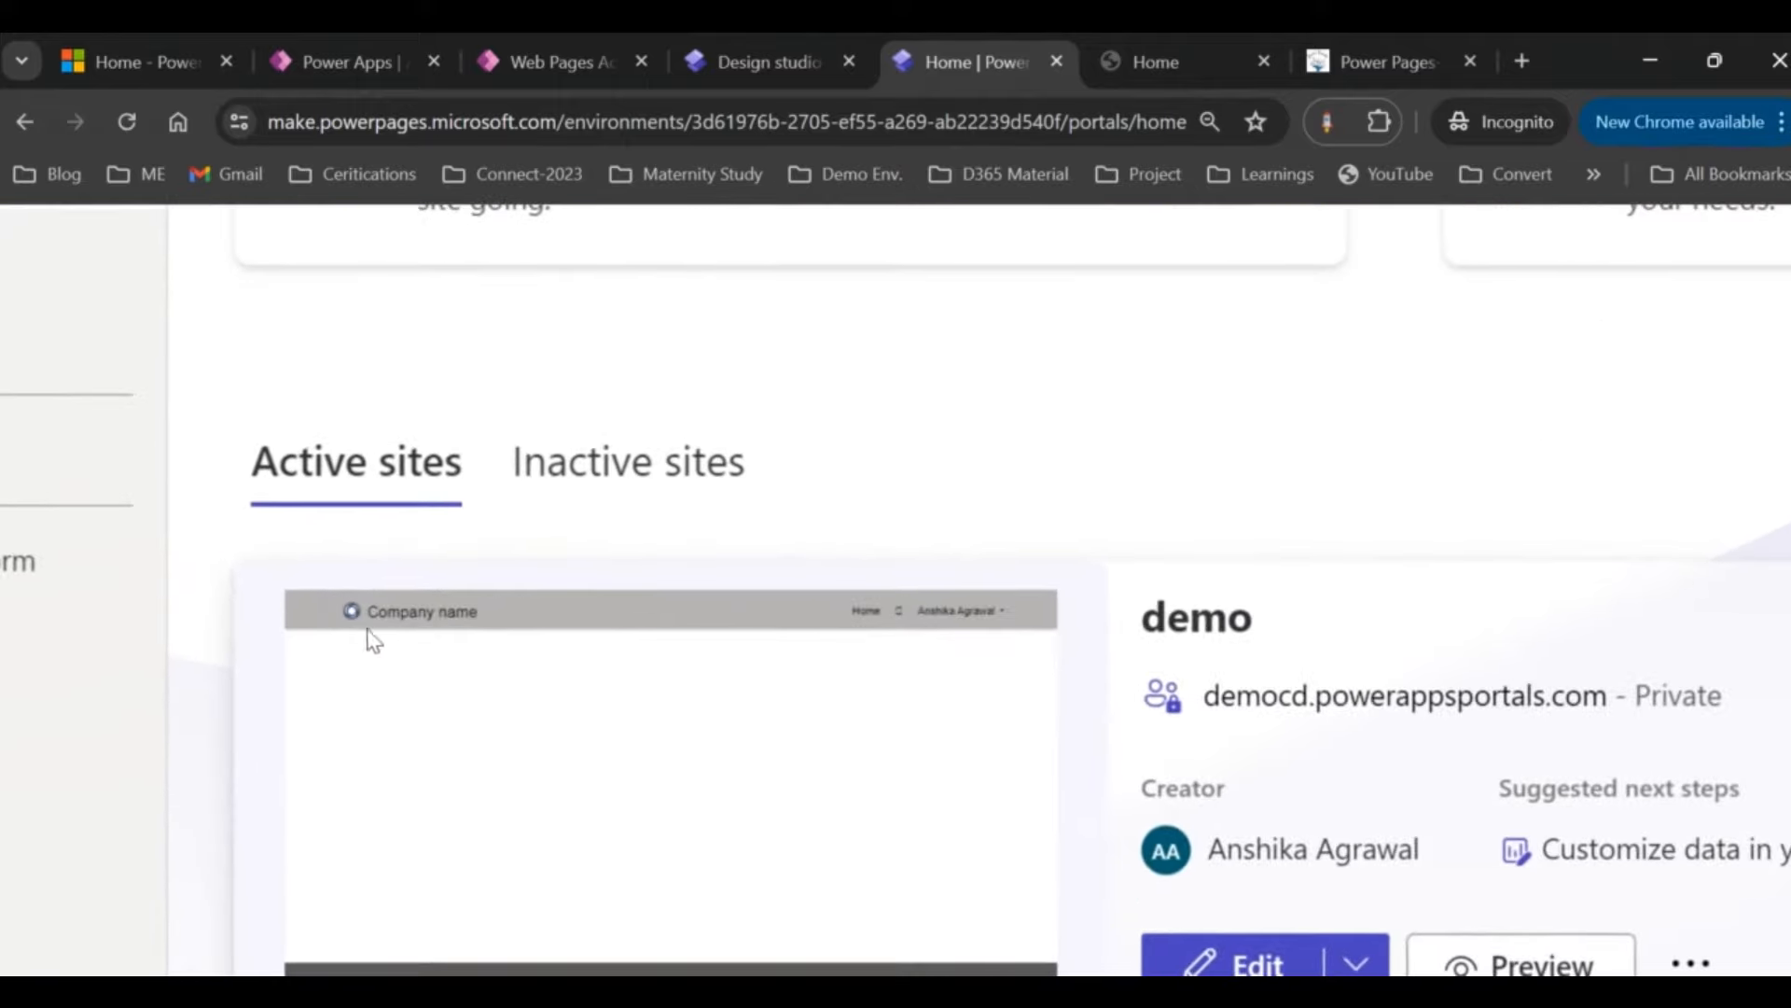
scroll(572, 668, down, 5)
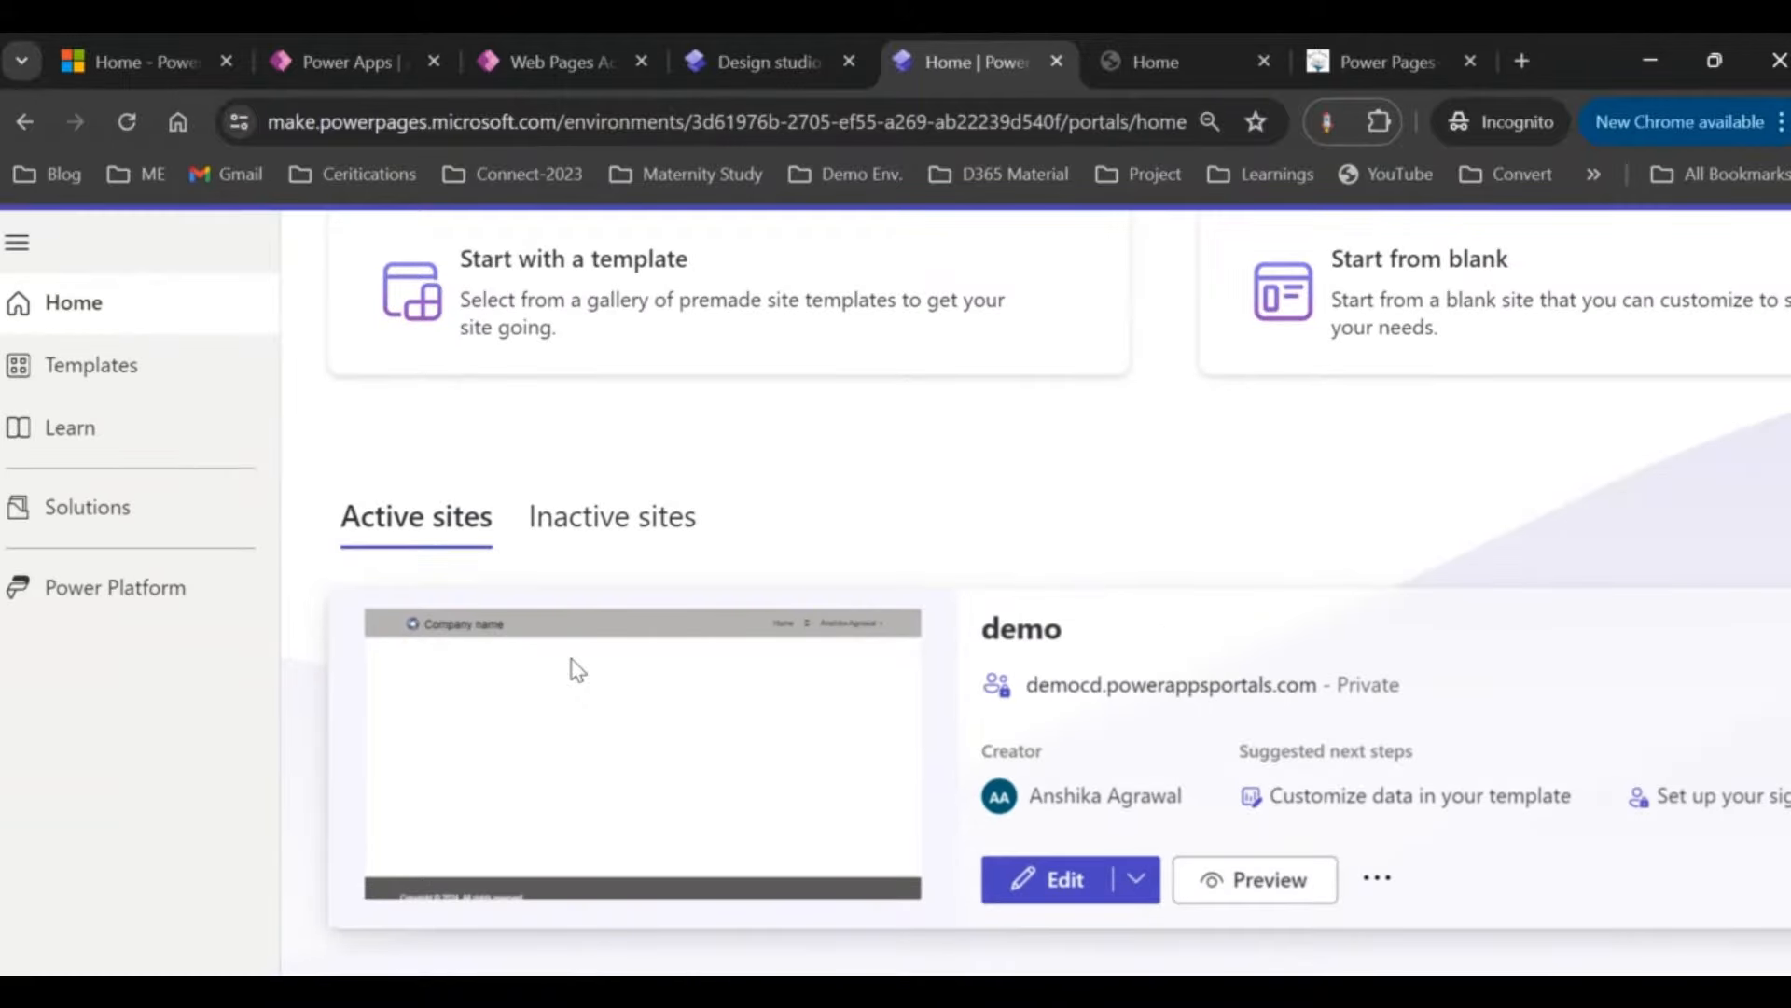
scroll(573, 668, down, 3)
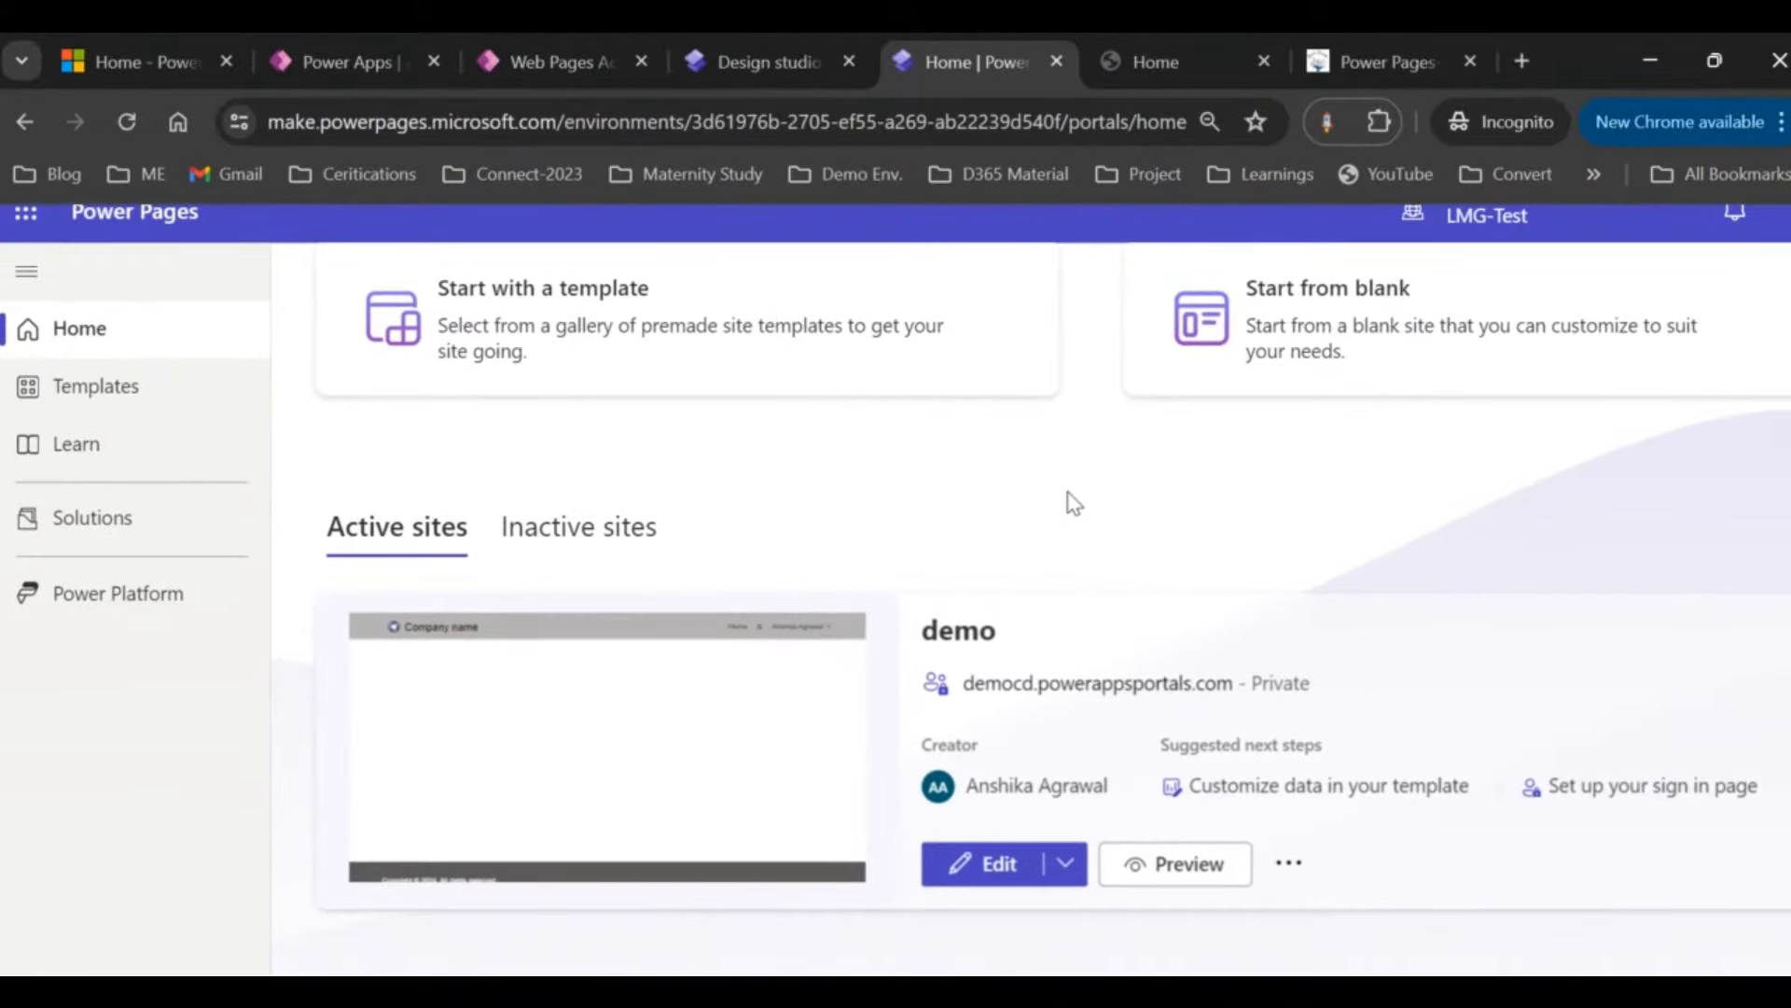
scroll(1075, 503, down, 2)
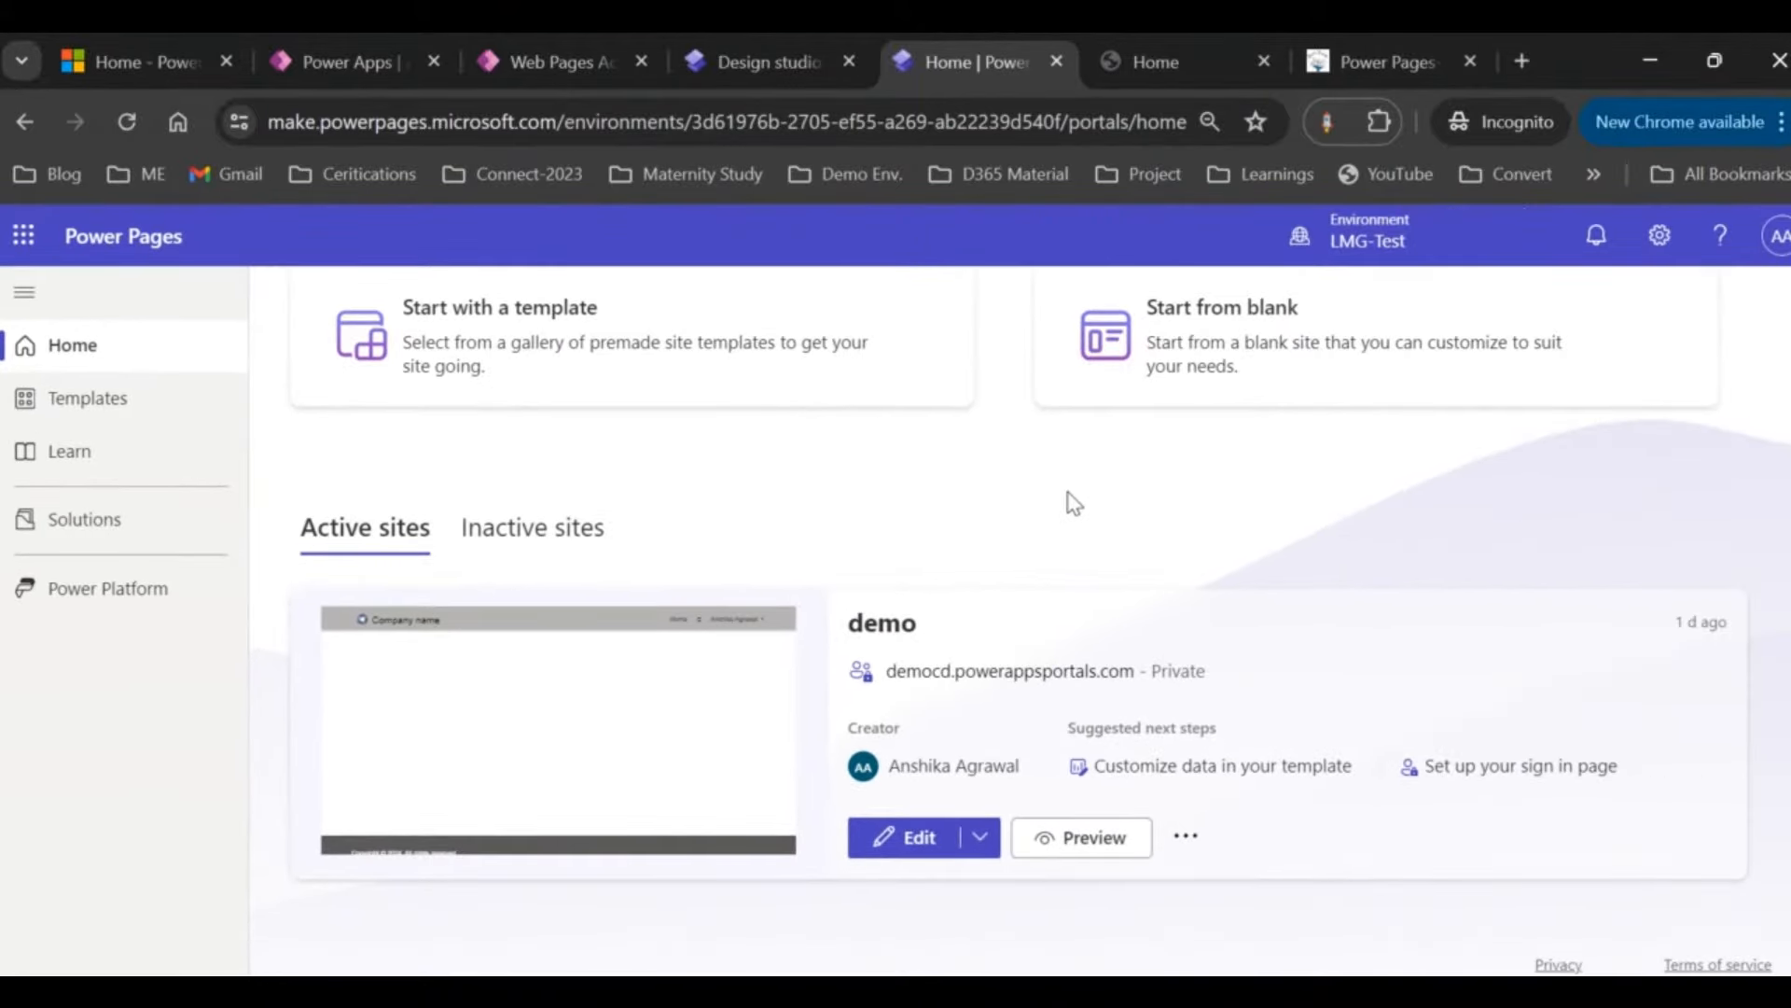
click(763, 62)
click(959, 66)
click(1186, 837)
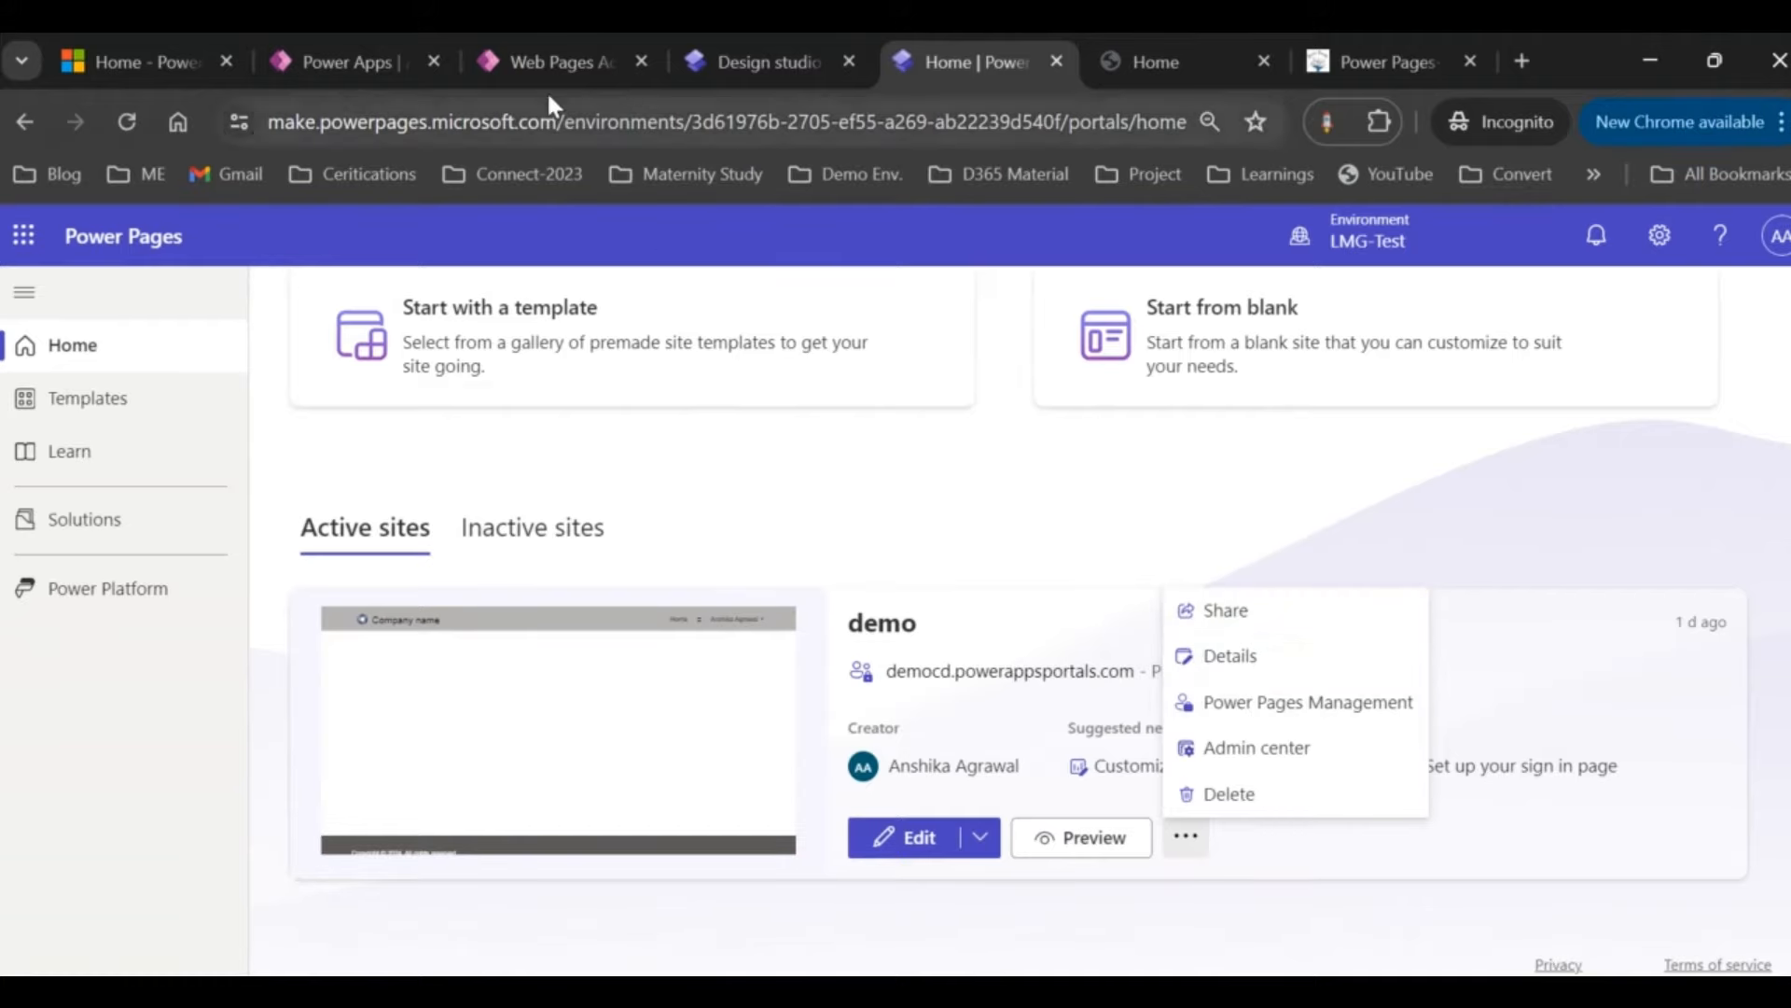
Step: Review the demo site's Active WebPages list, briefly check Power Apps apps, then return to the design studio
click(541, 62)
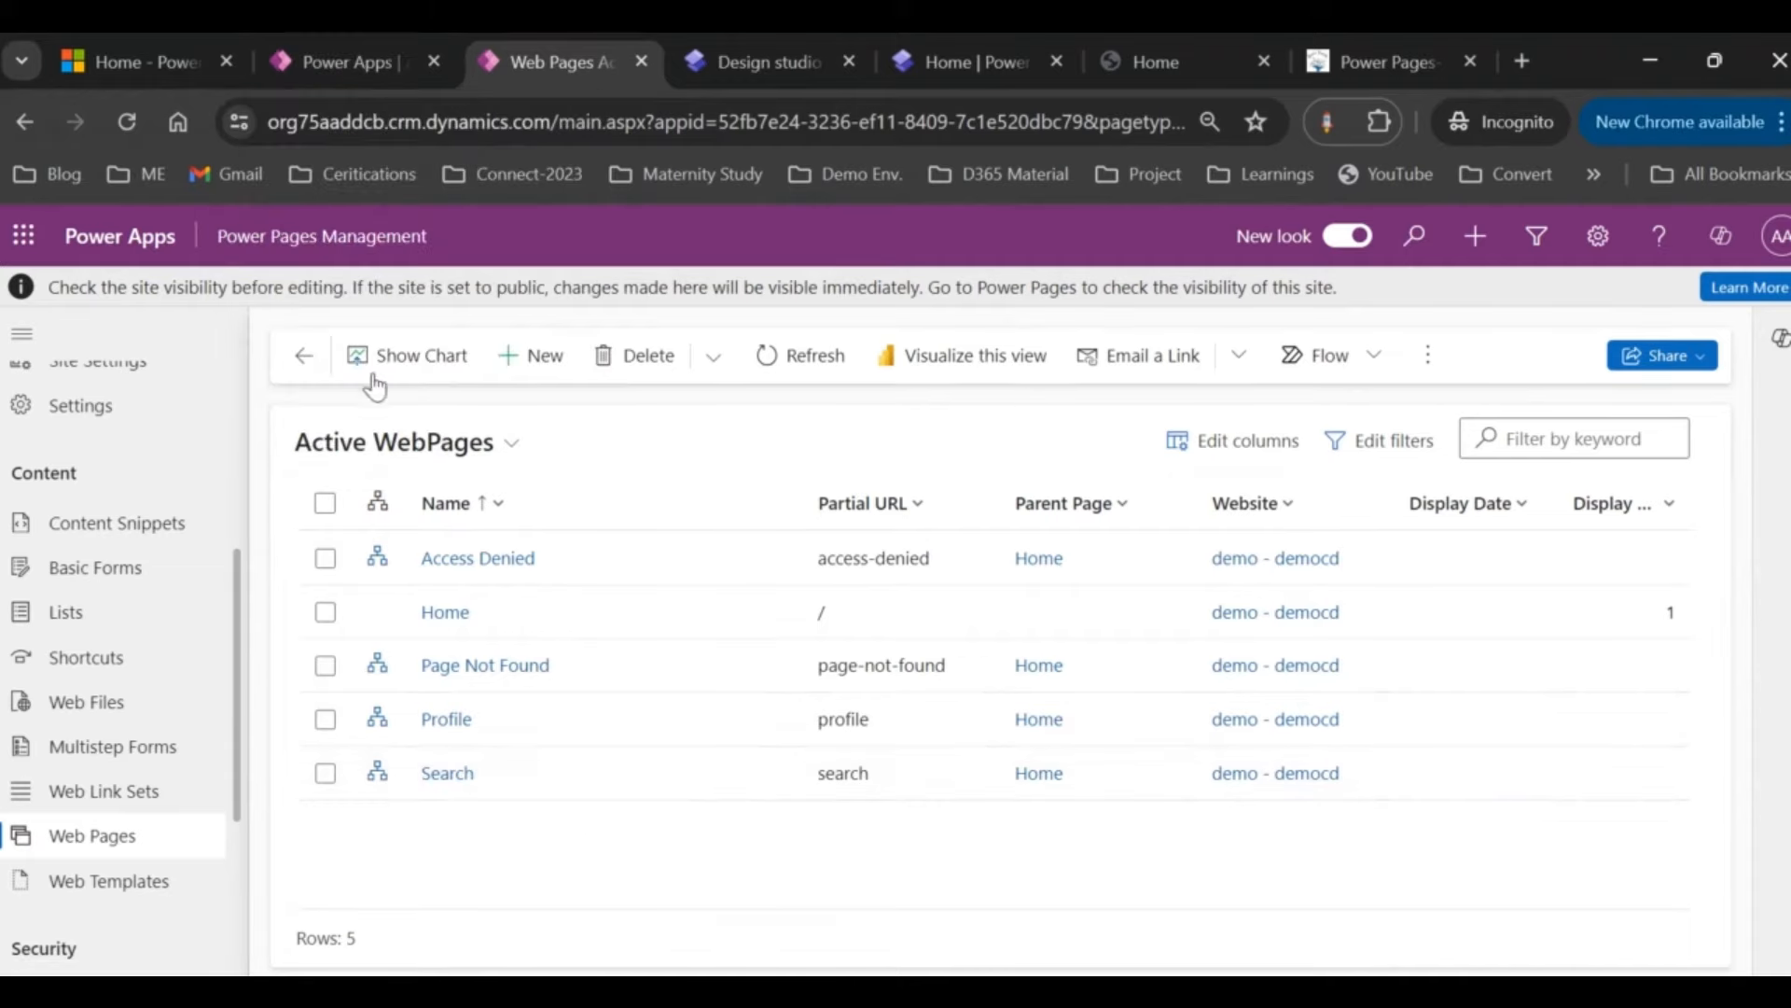
click(394, 42)
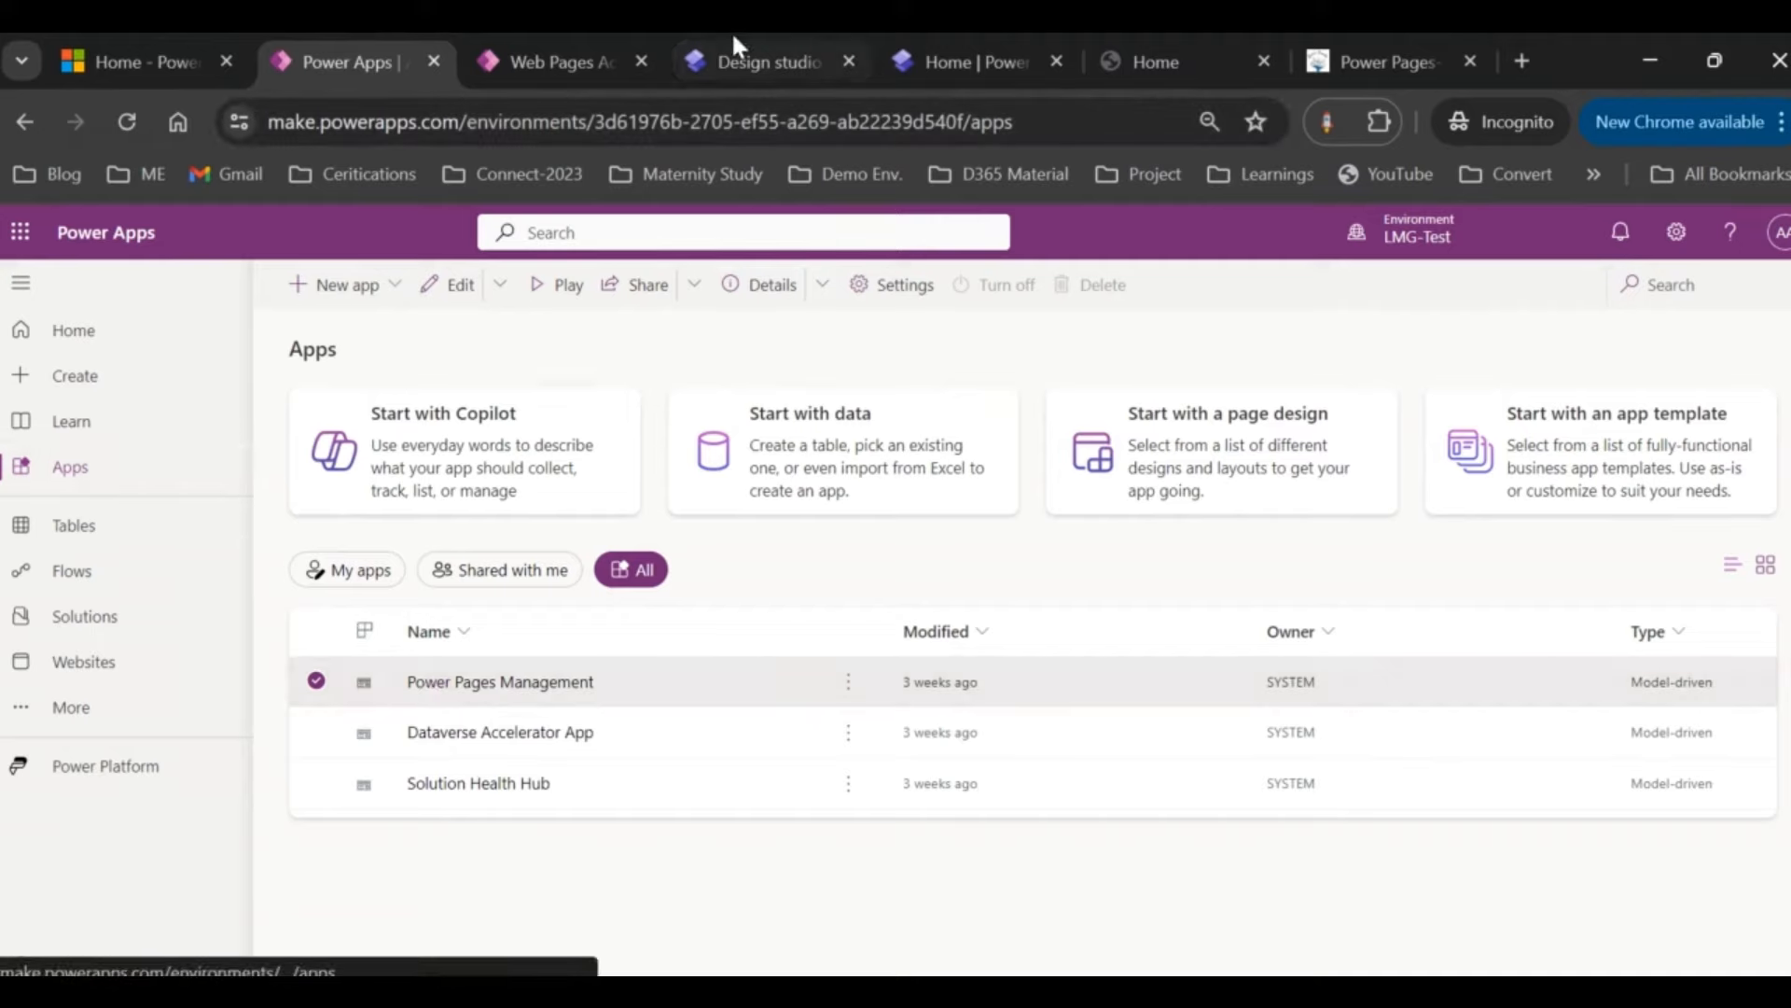
click(580, 60)
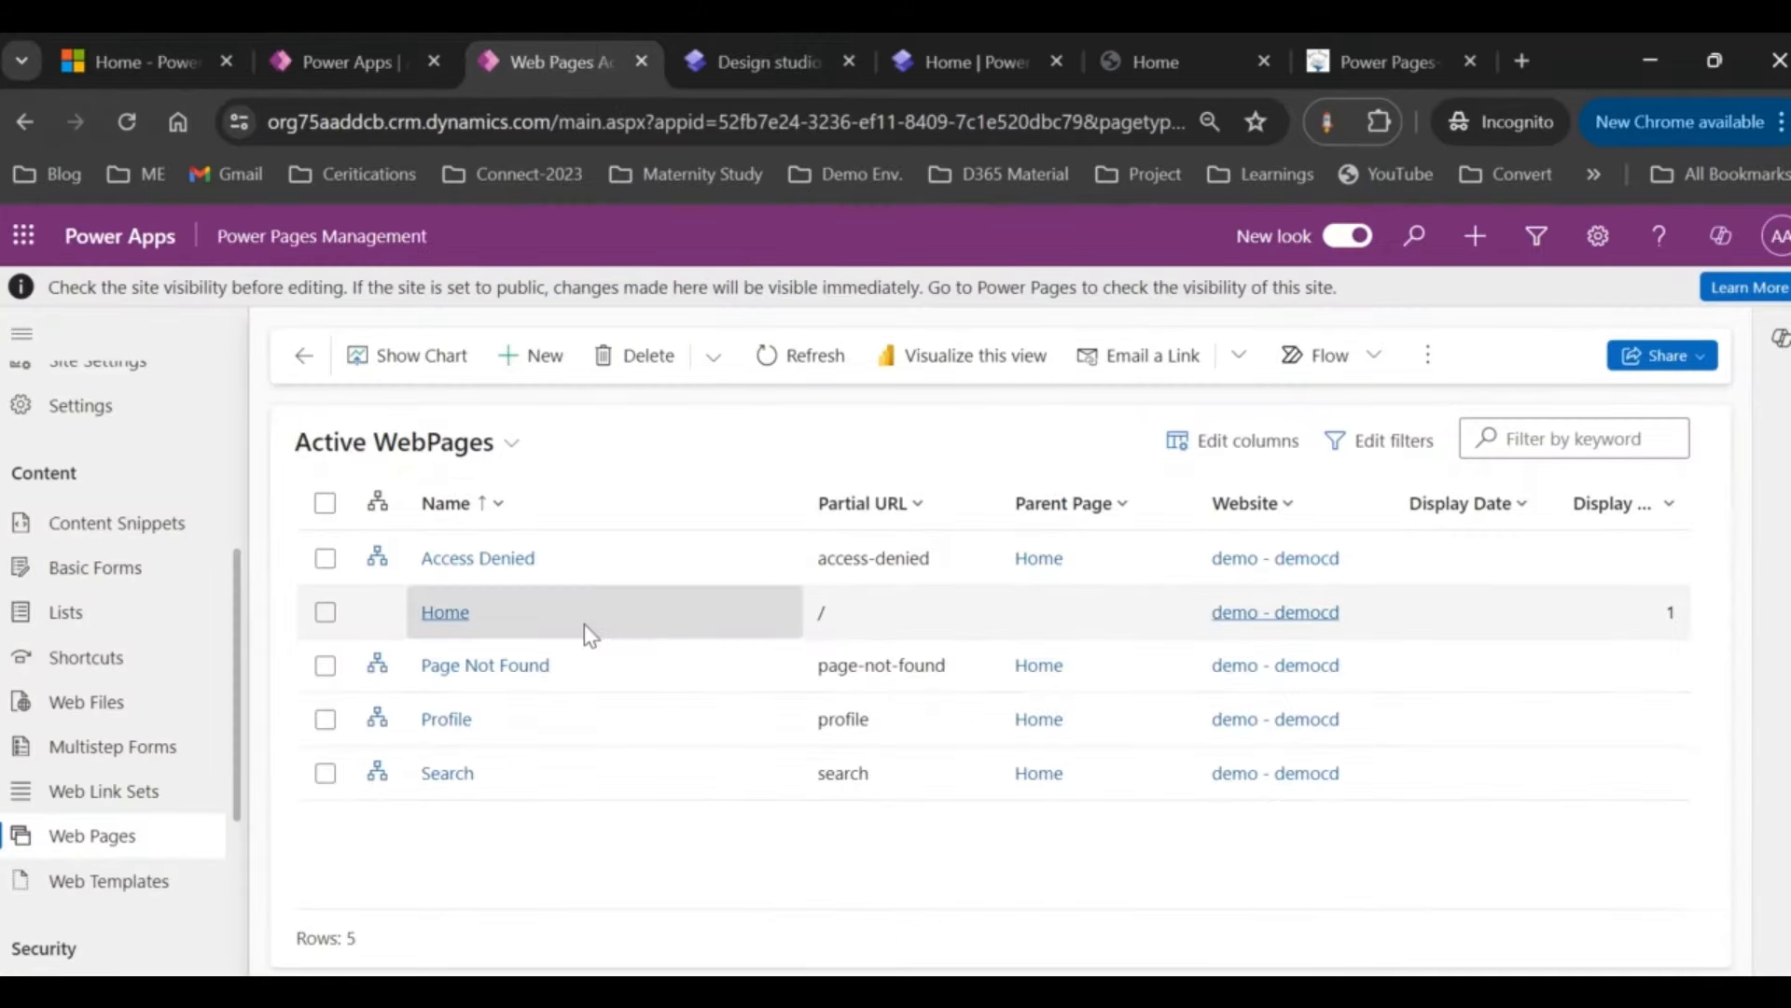
click(791, 55)
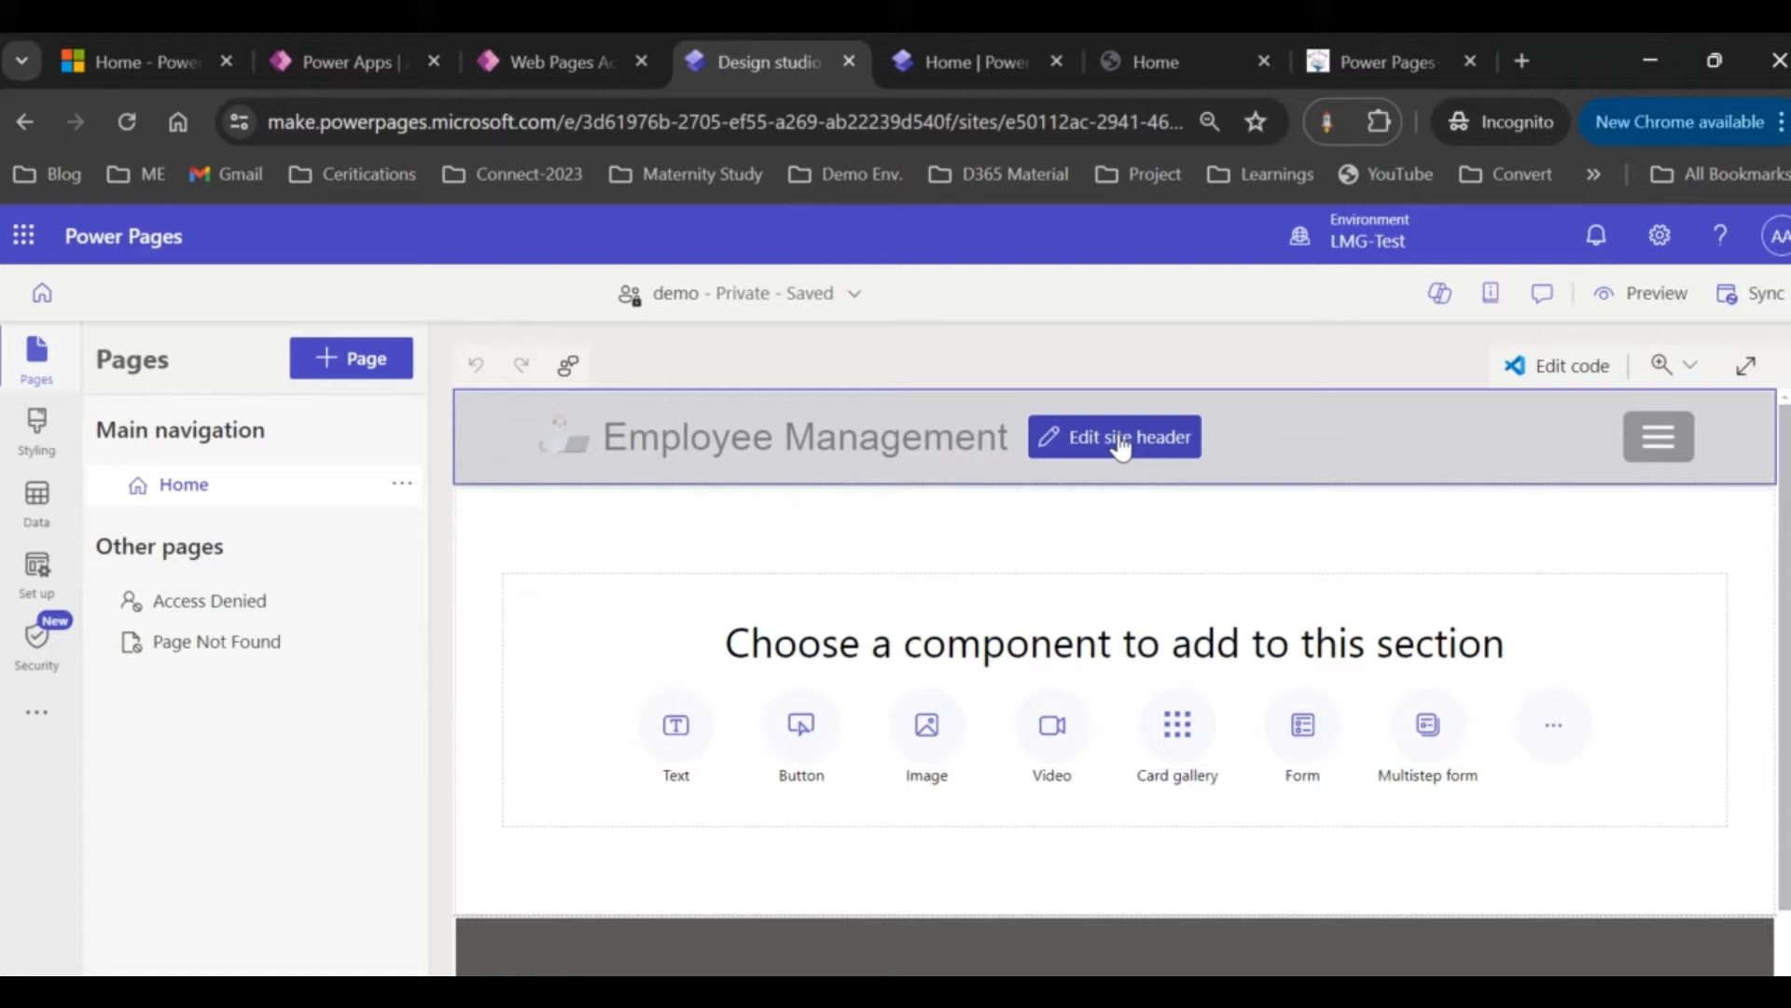
Step: Inspect the header Site title 'Employee Management', close it unchanged, and compare with the live site
click(1120, 438)
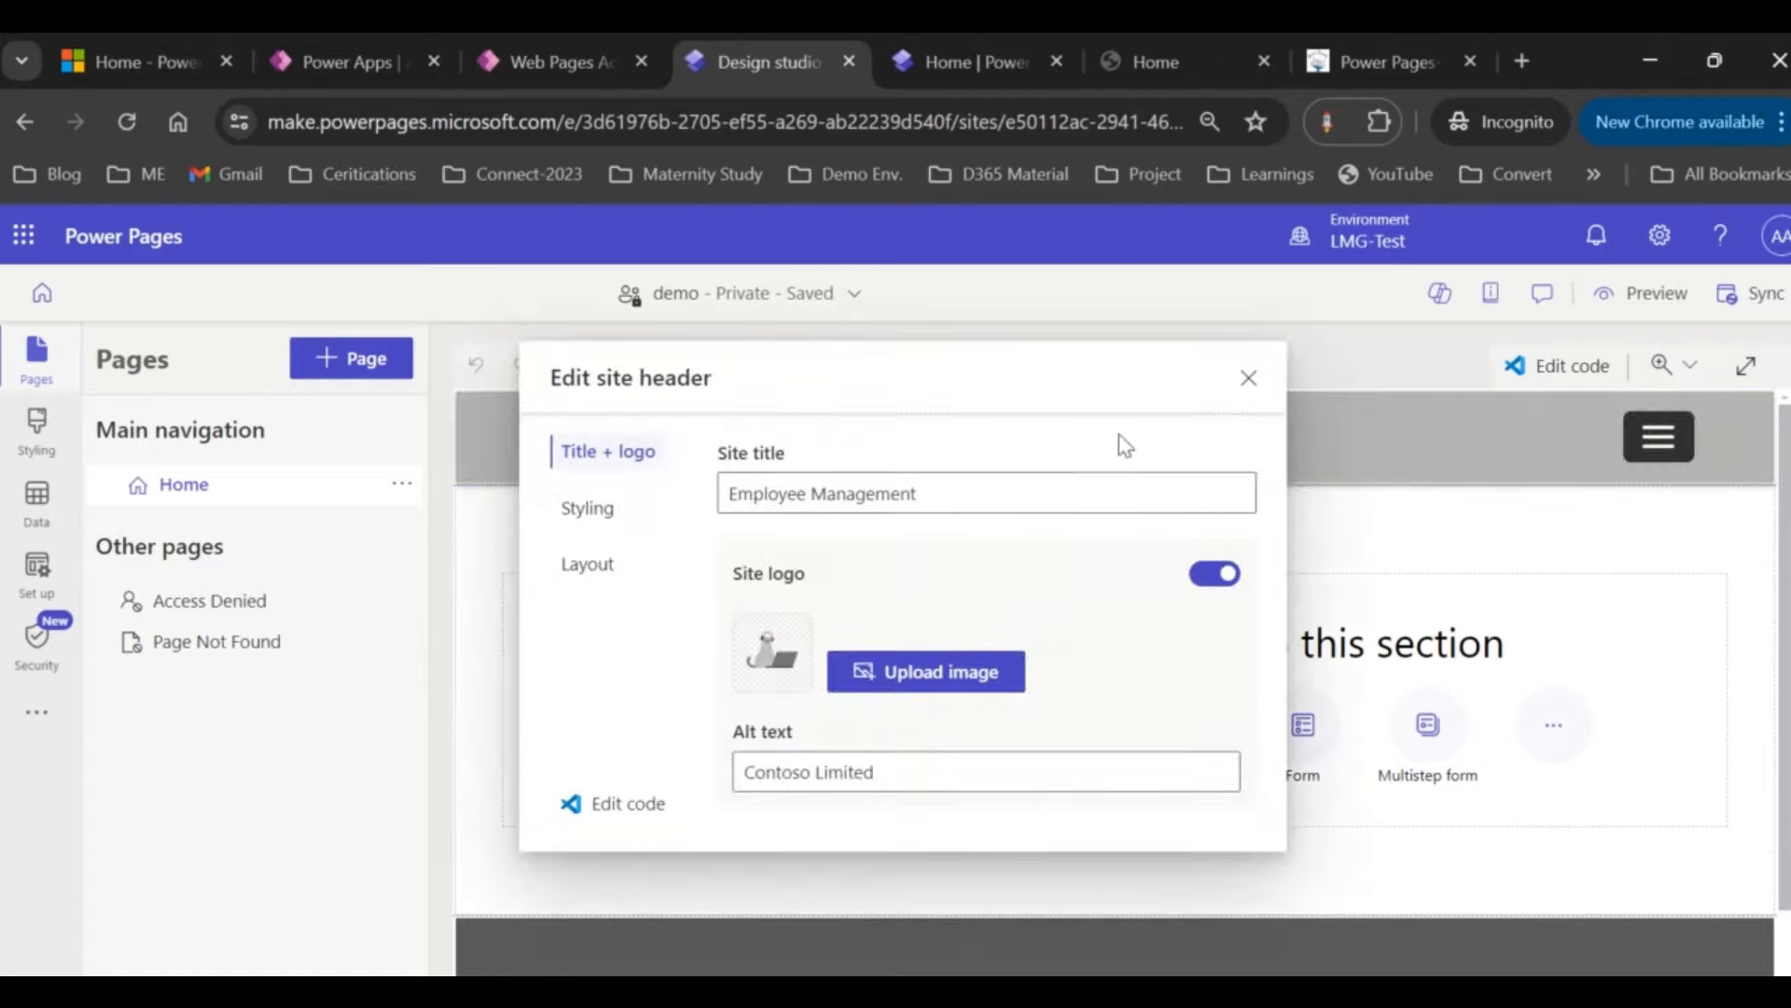
double_click(929, 496)
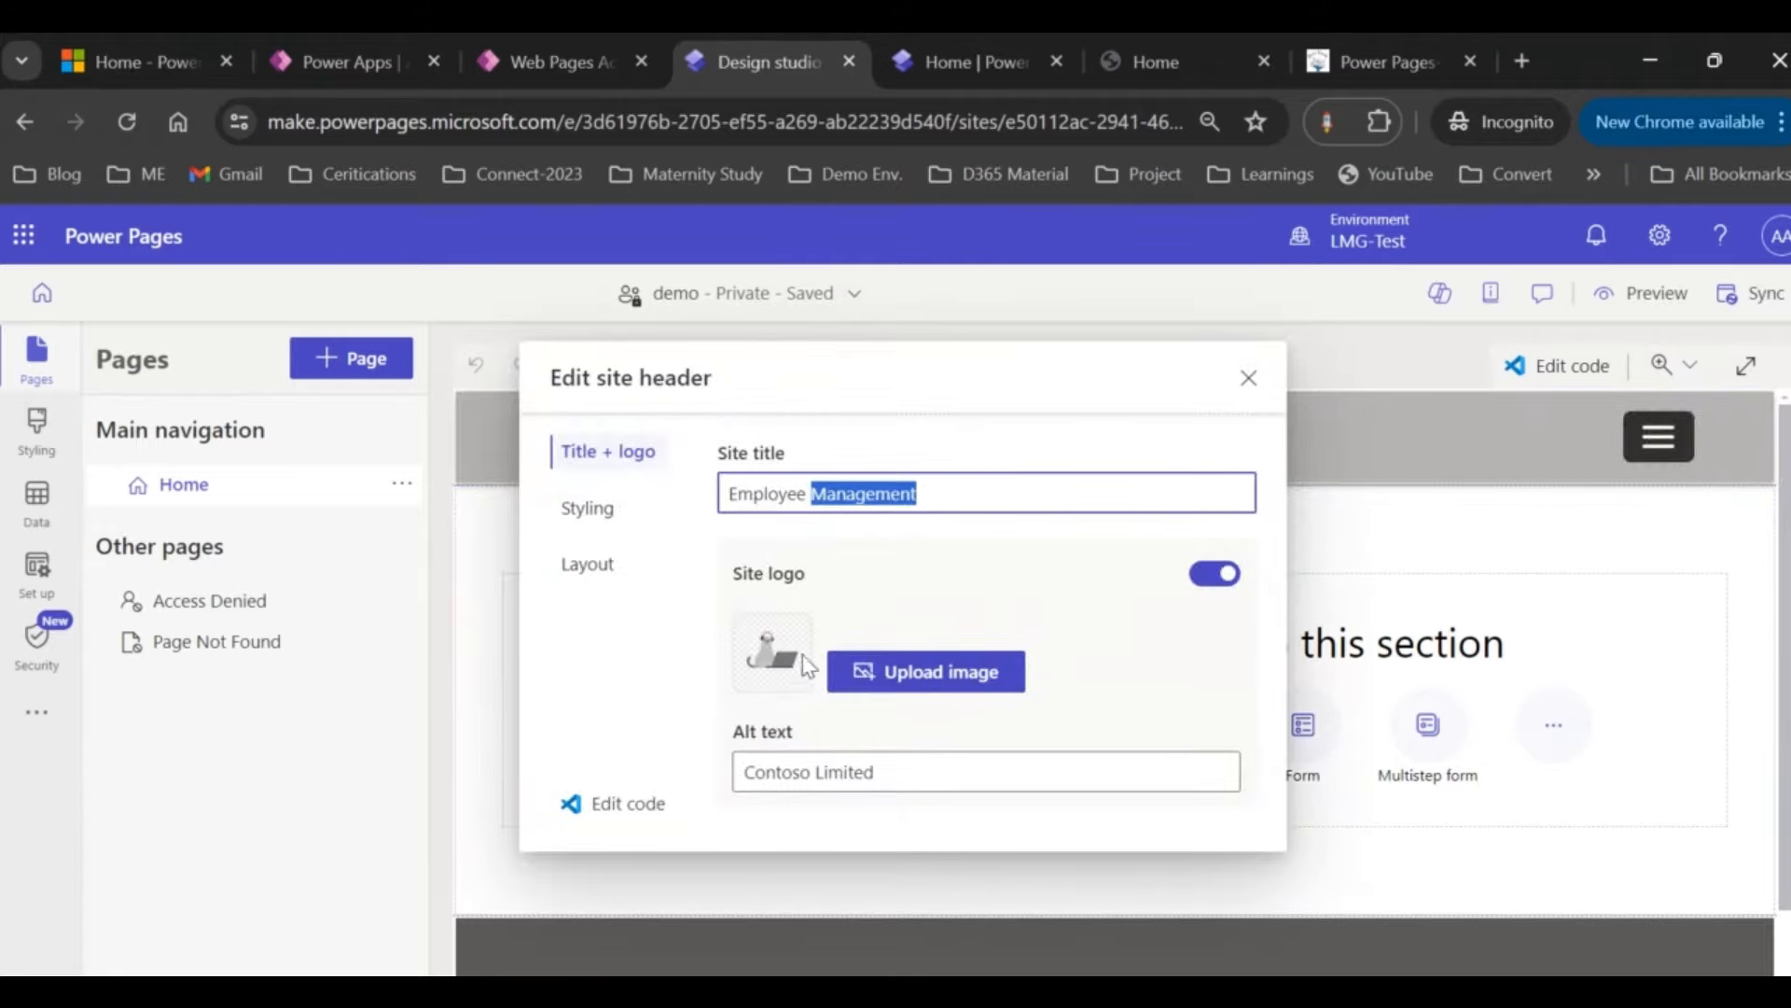
click(1248, 378)
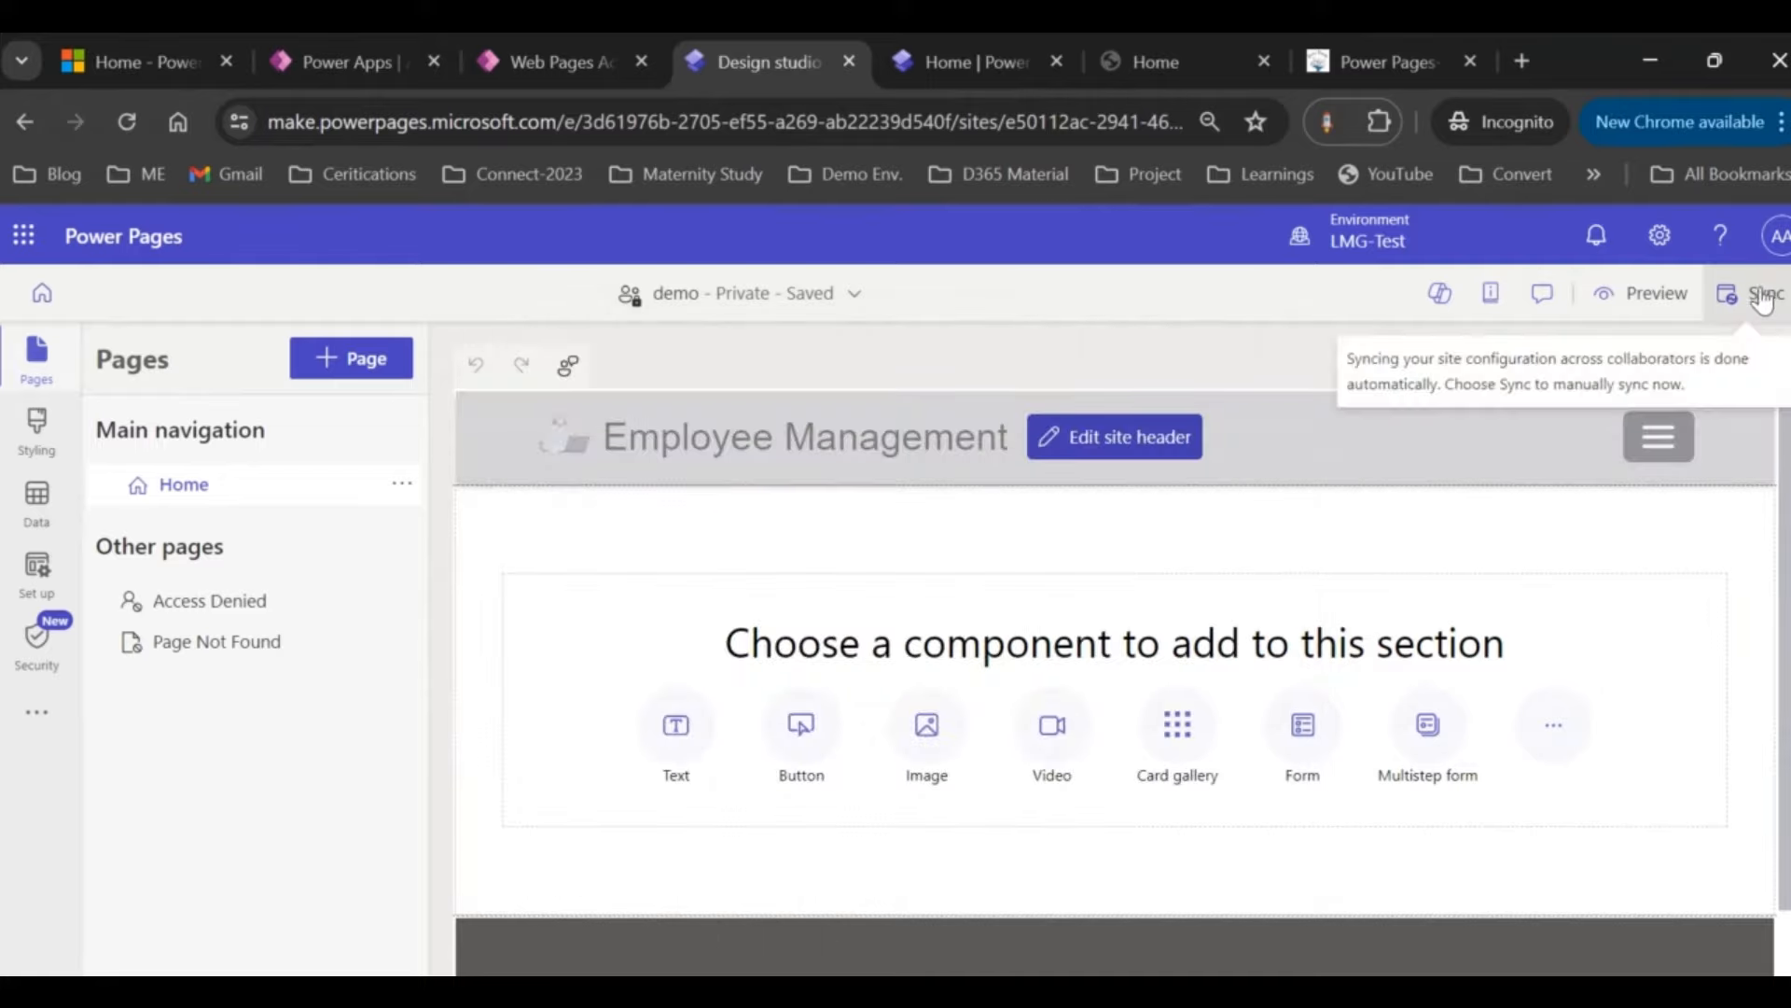
click(1204, 75)
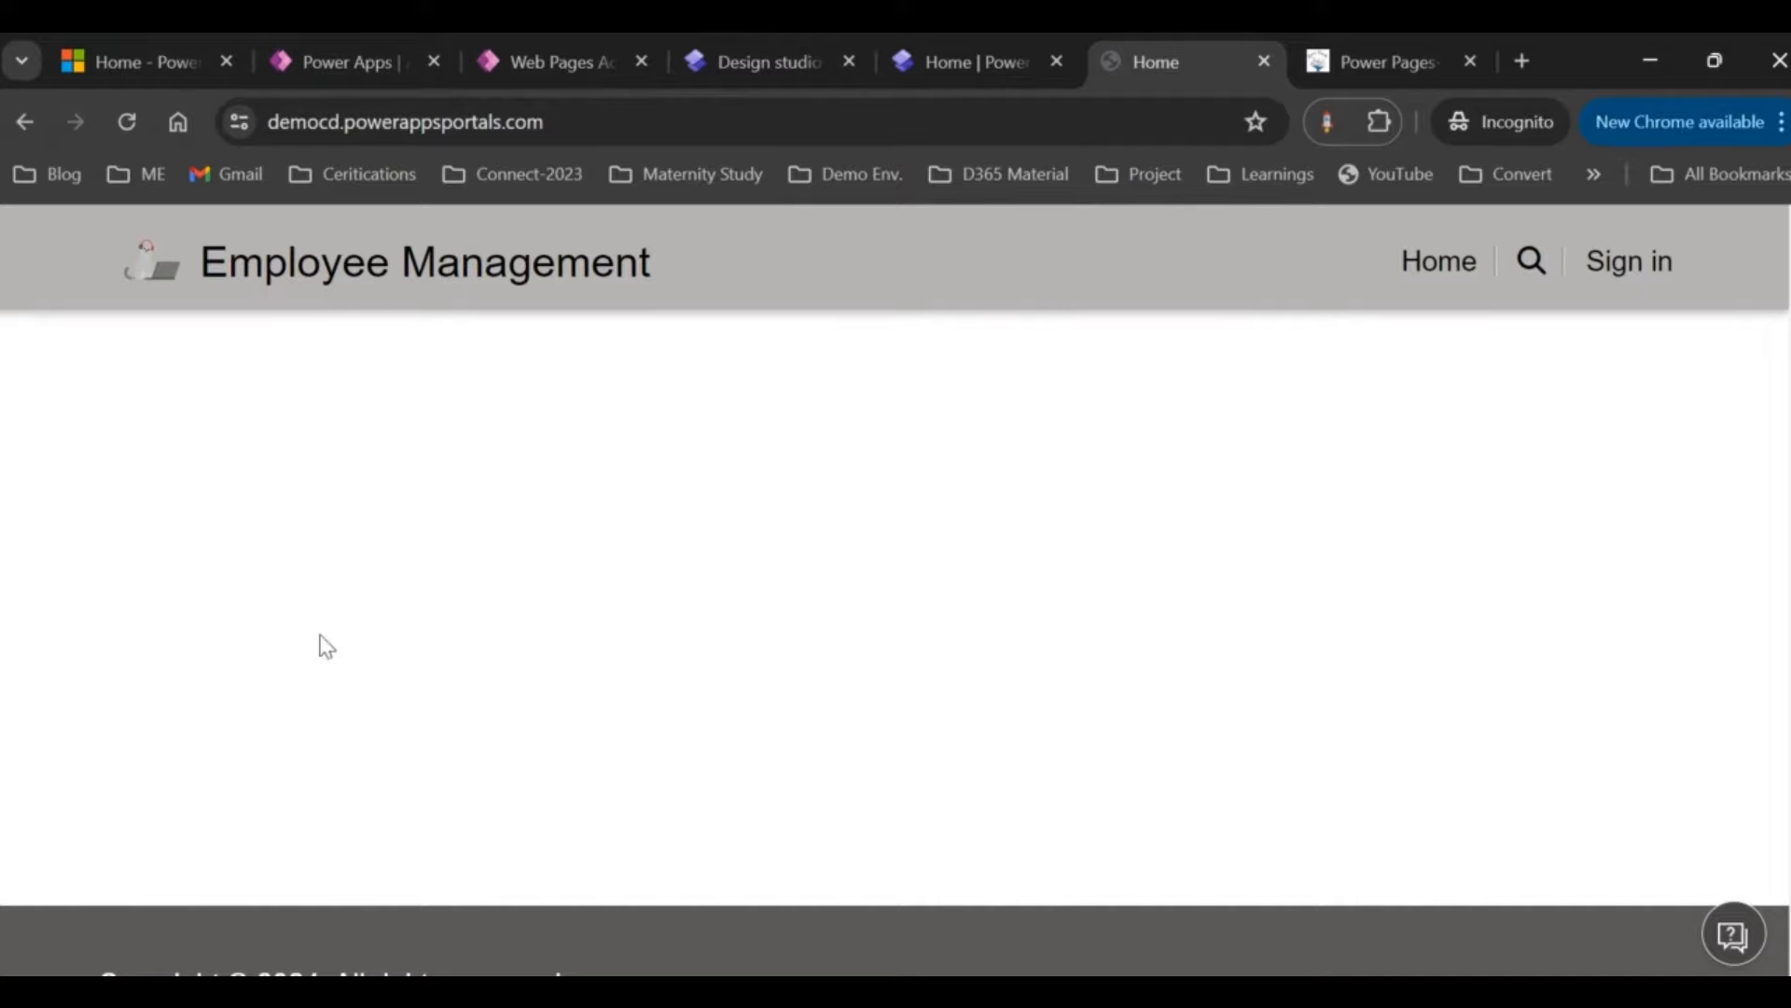
click(586, 47)
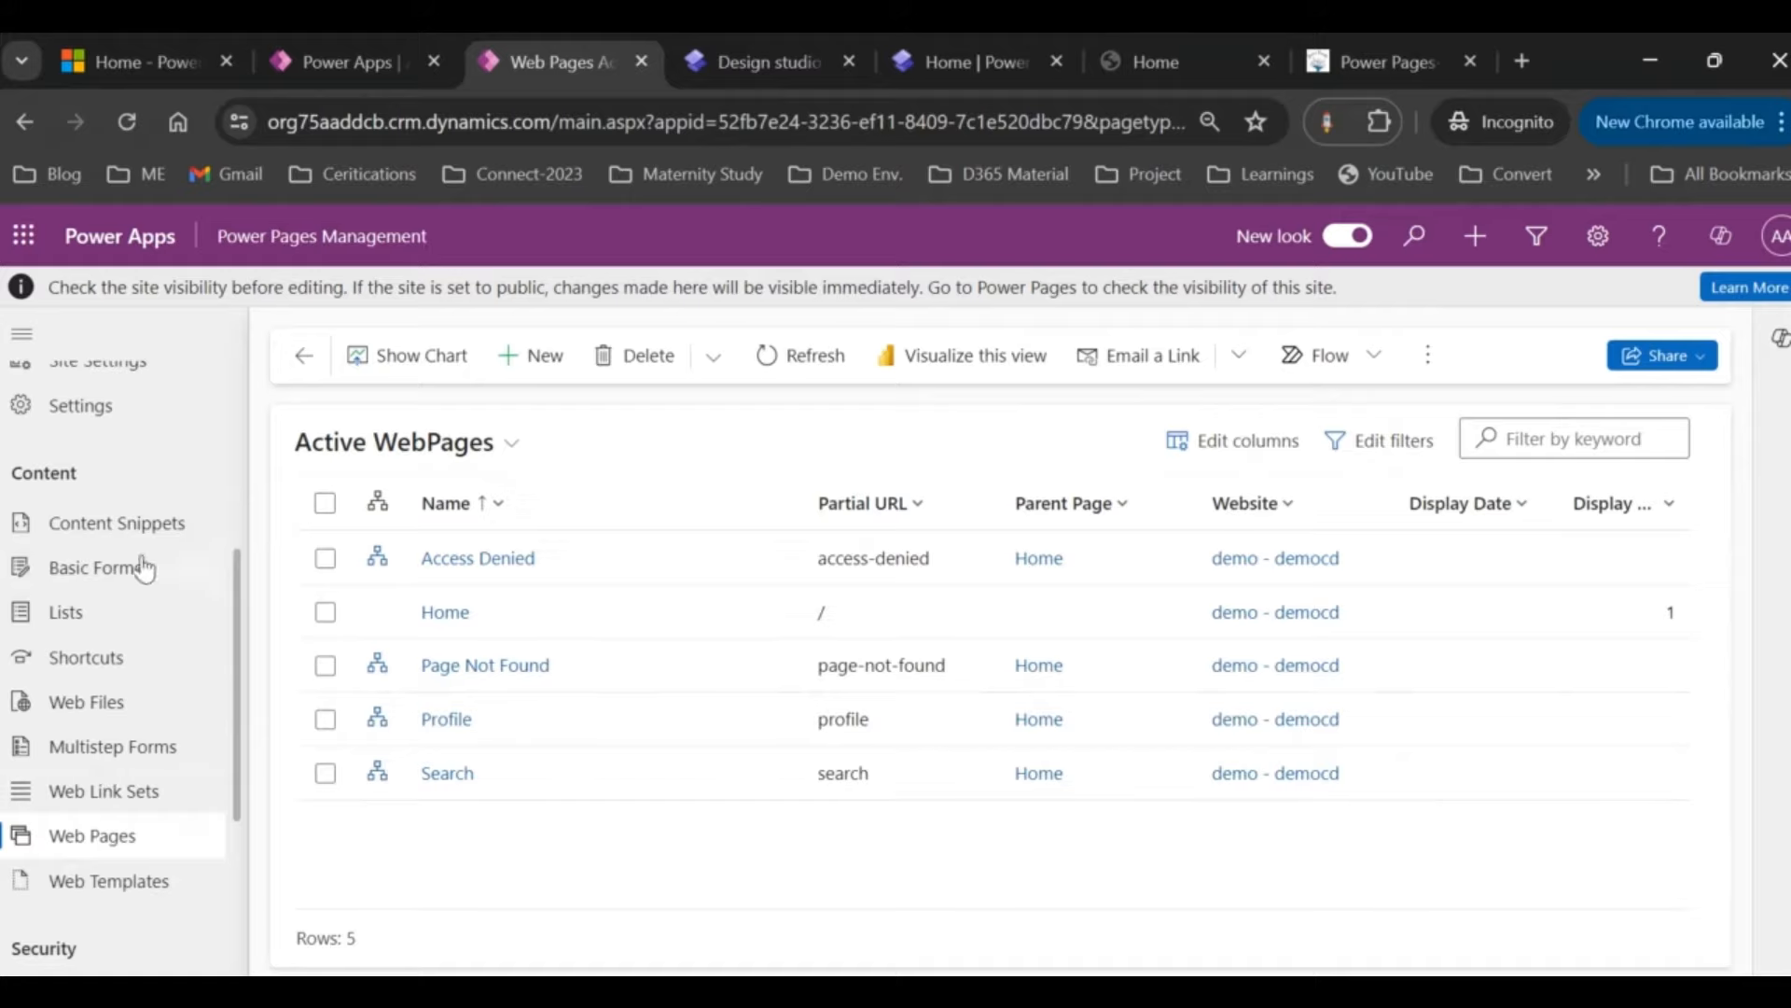
Step: Locate the Site name content snippet and compare its title in the design studio and live site
click(120, 524)
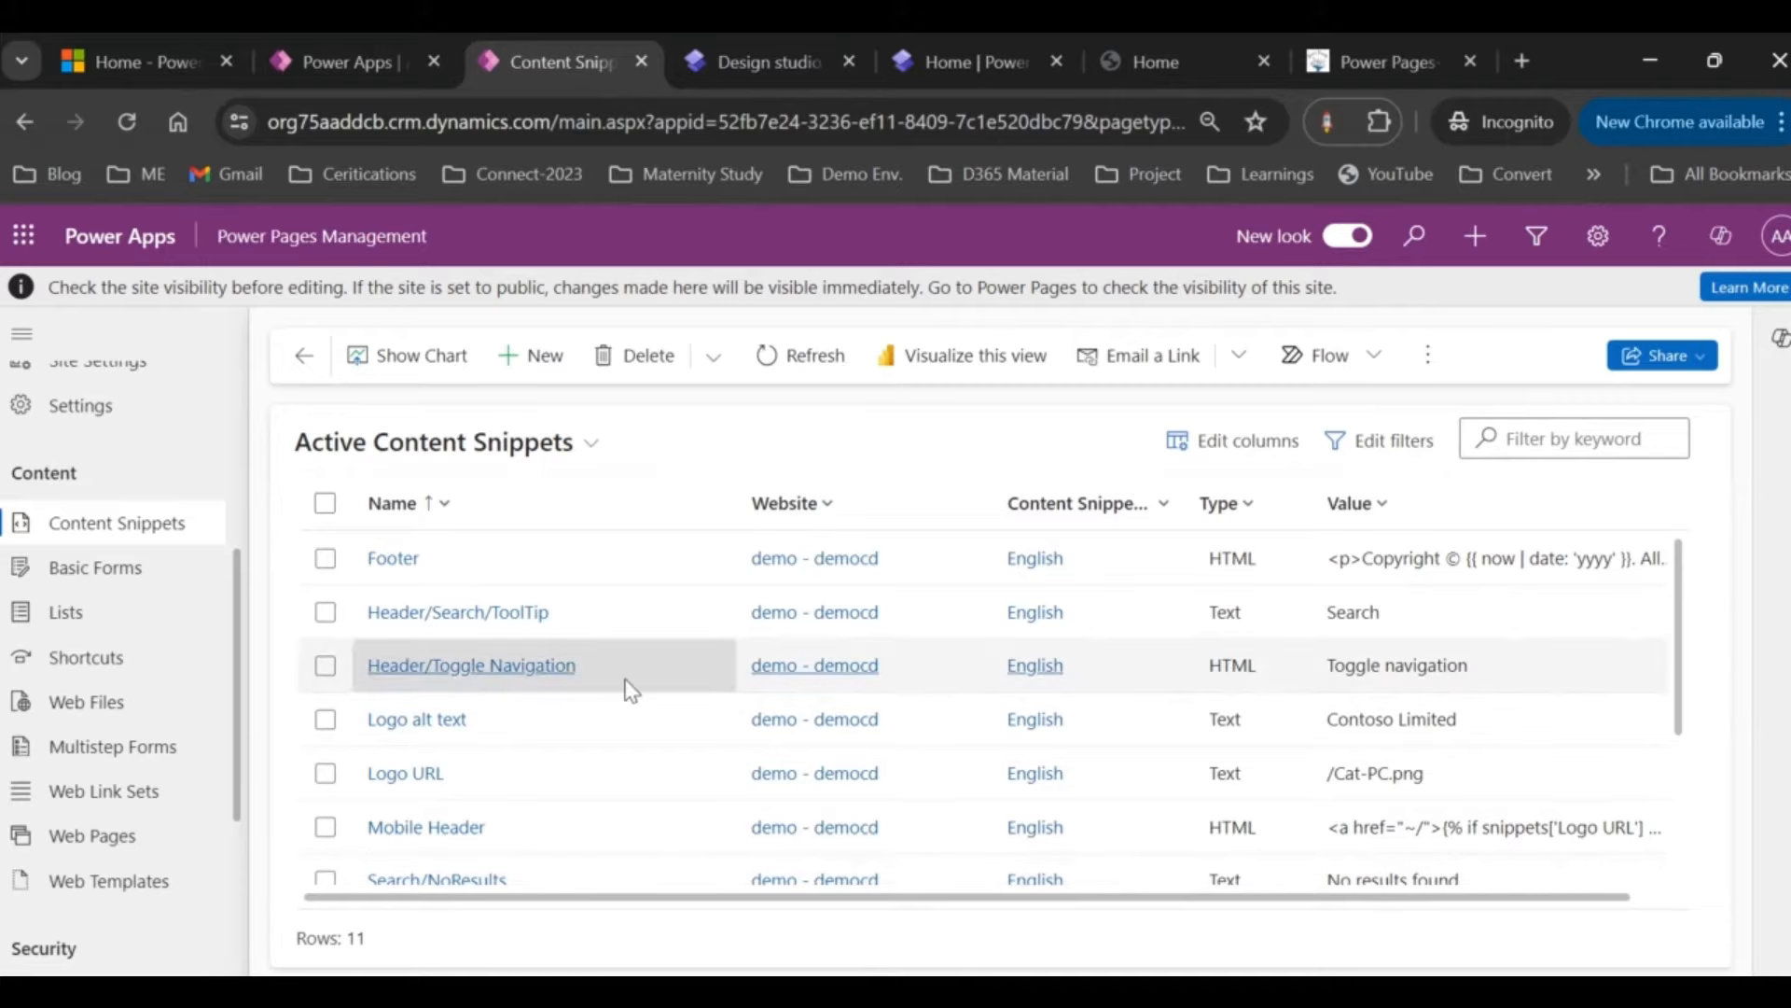
click(821, 42)
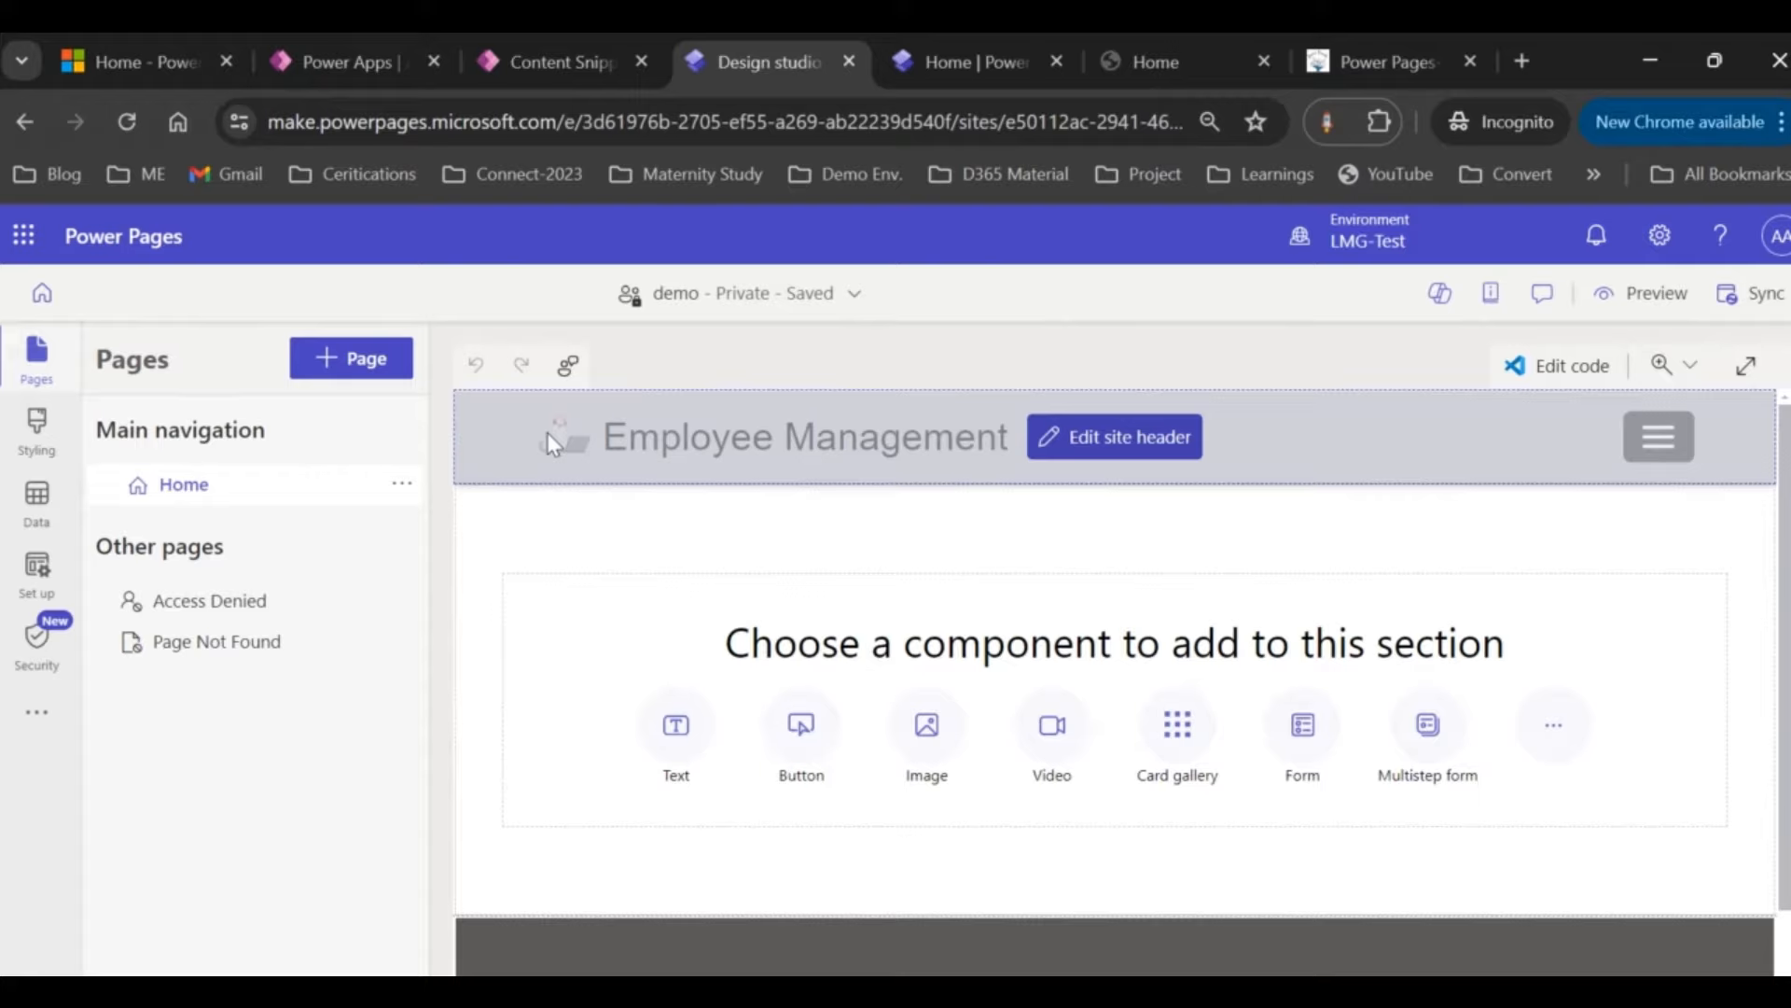
click(569, 37)
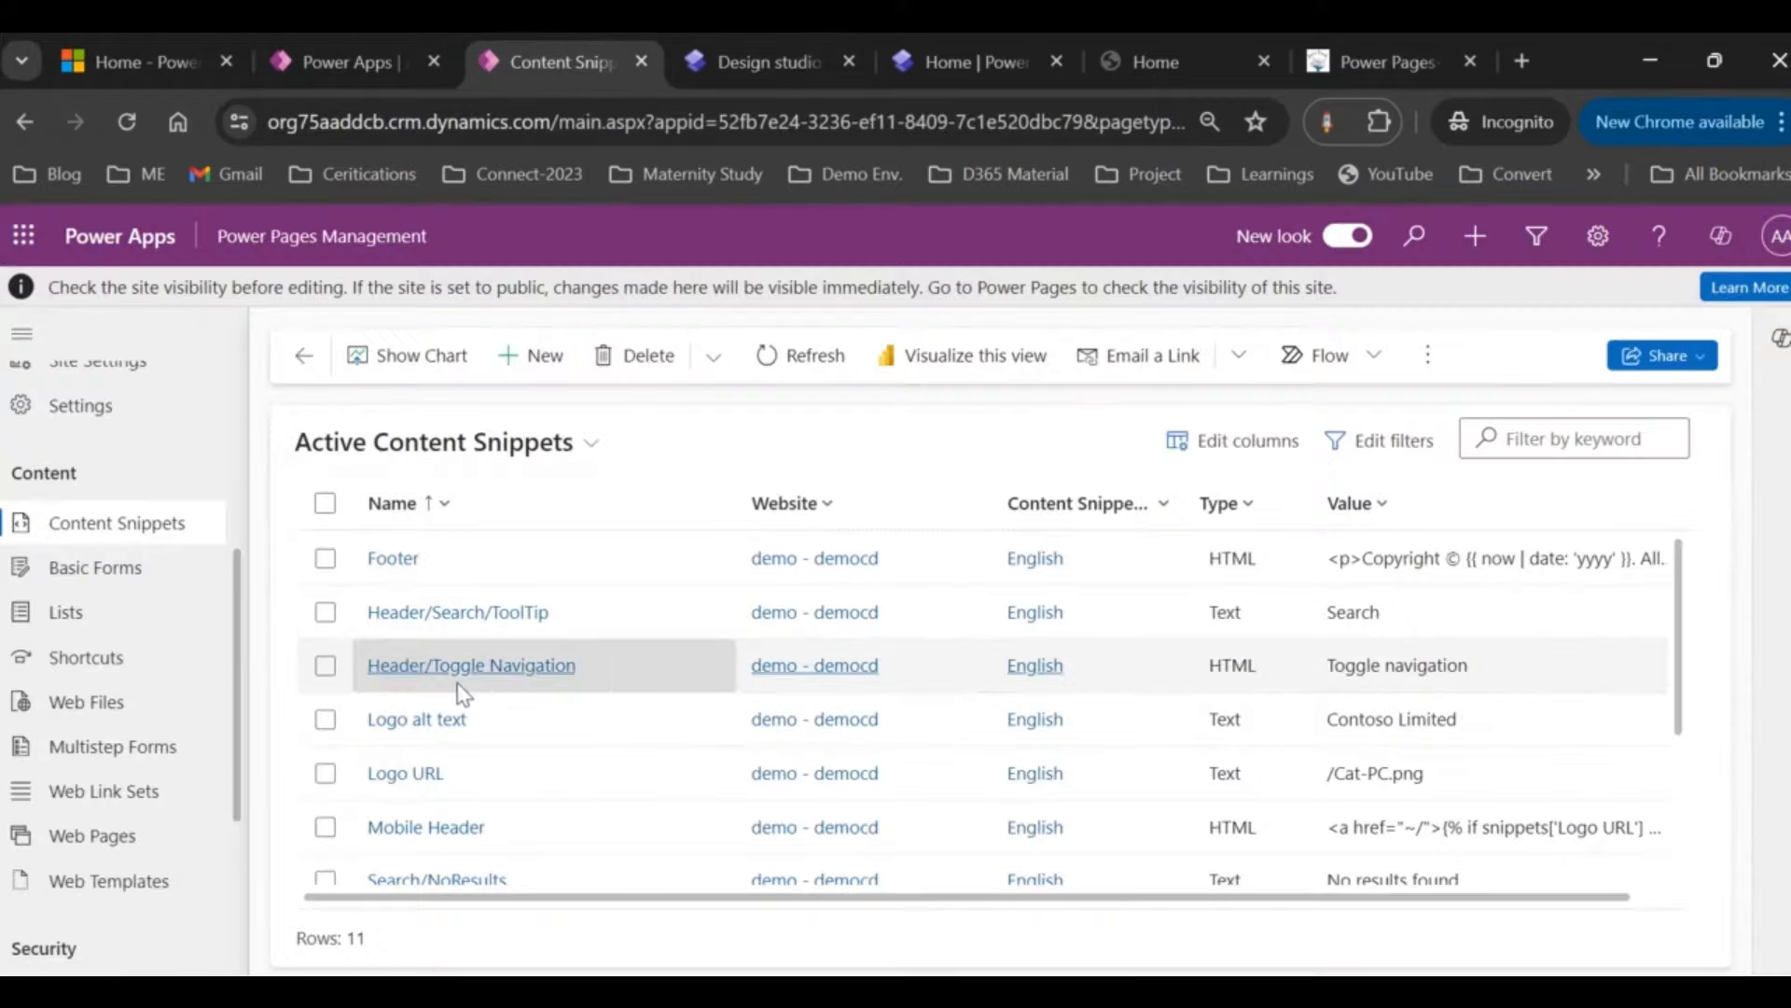
scroll(462, 695, down, 3)
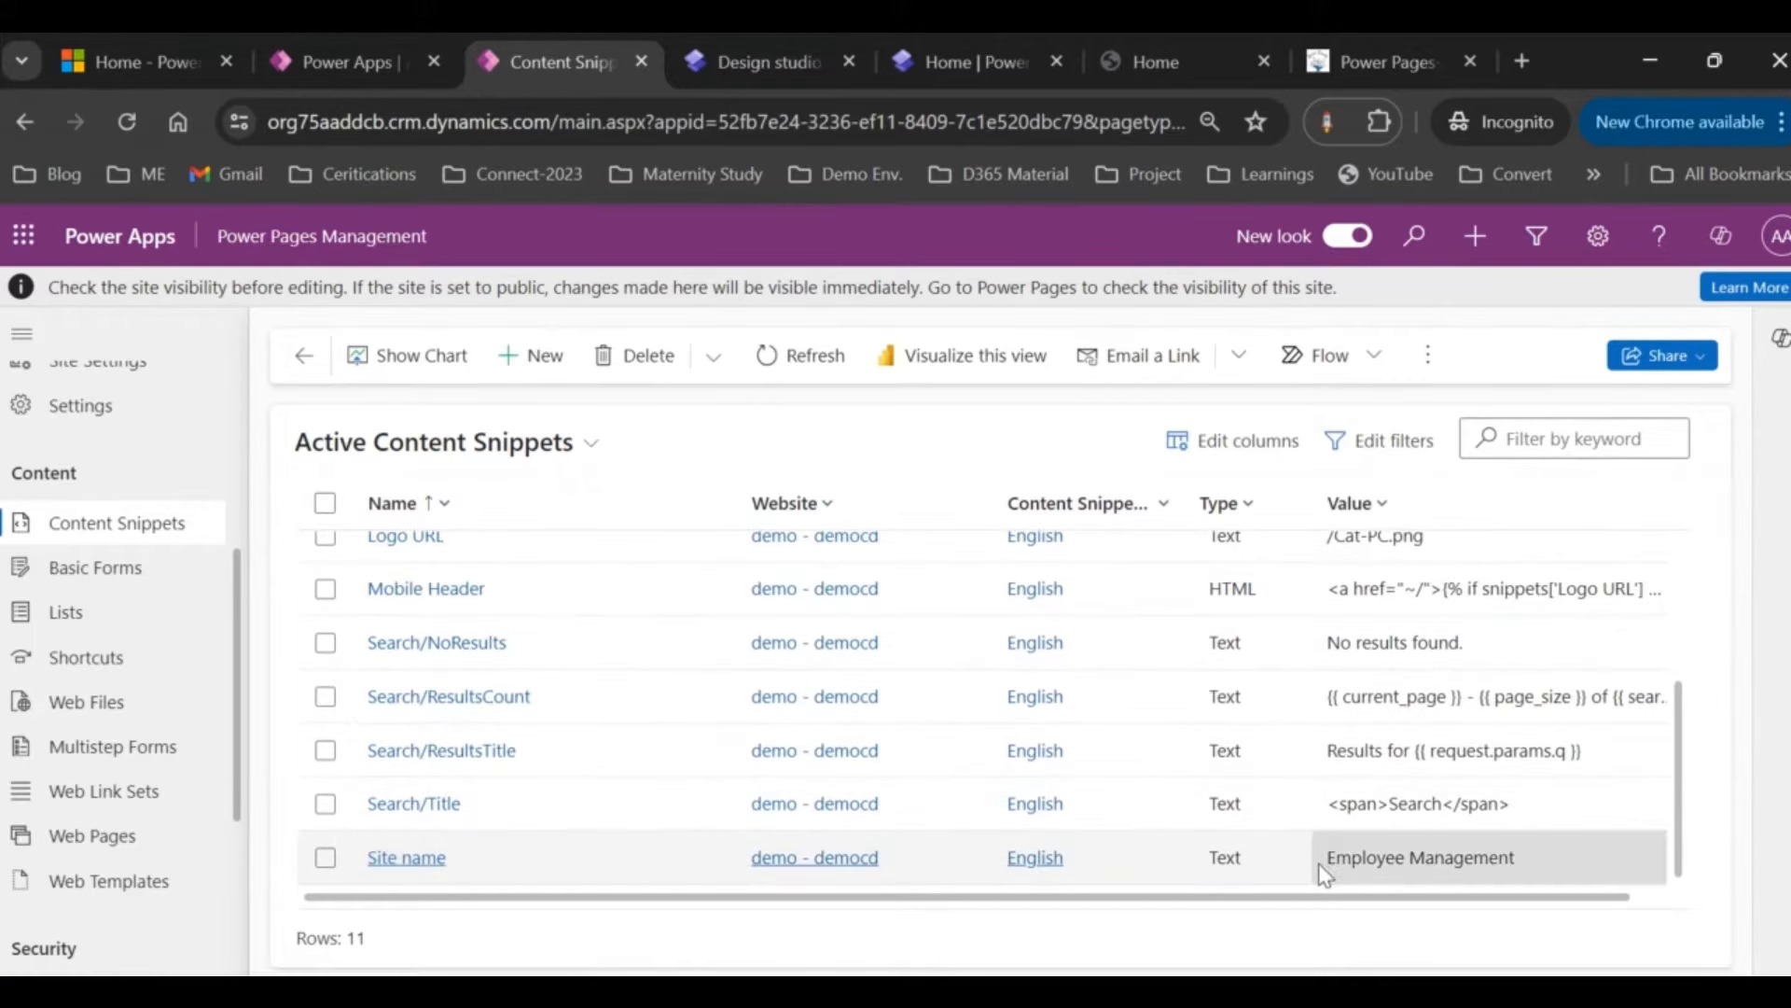
click(742, 56)
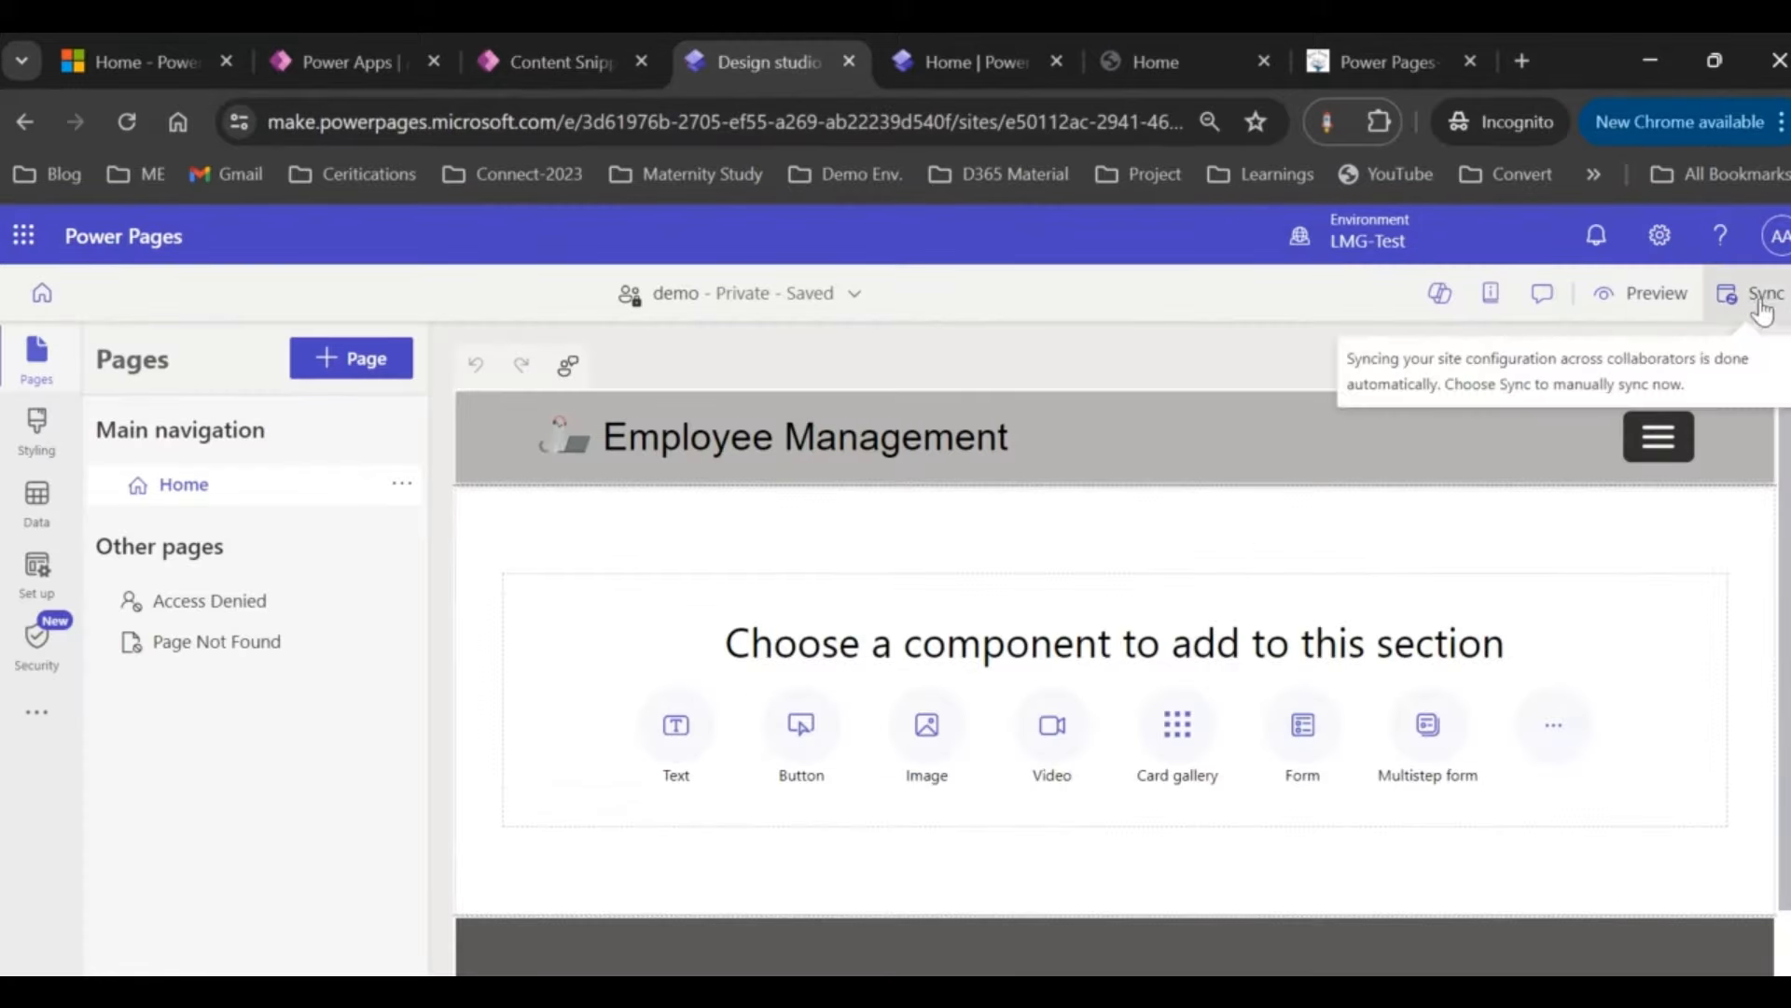
click(1196, 54)
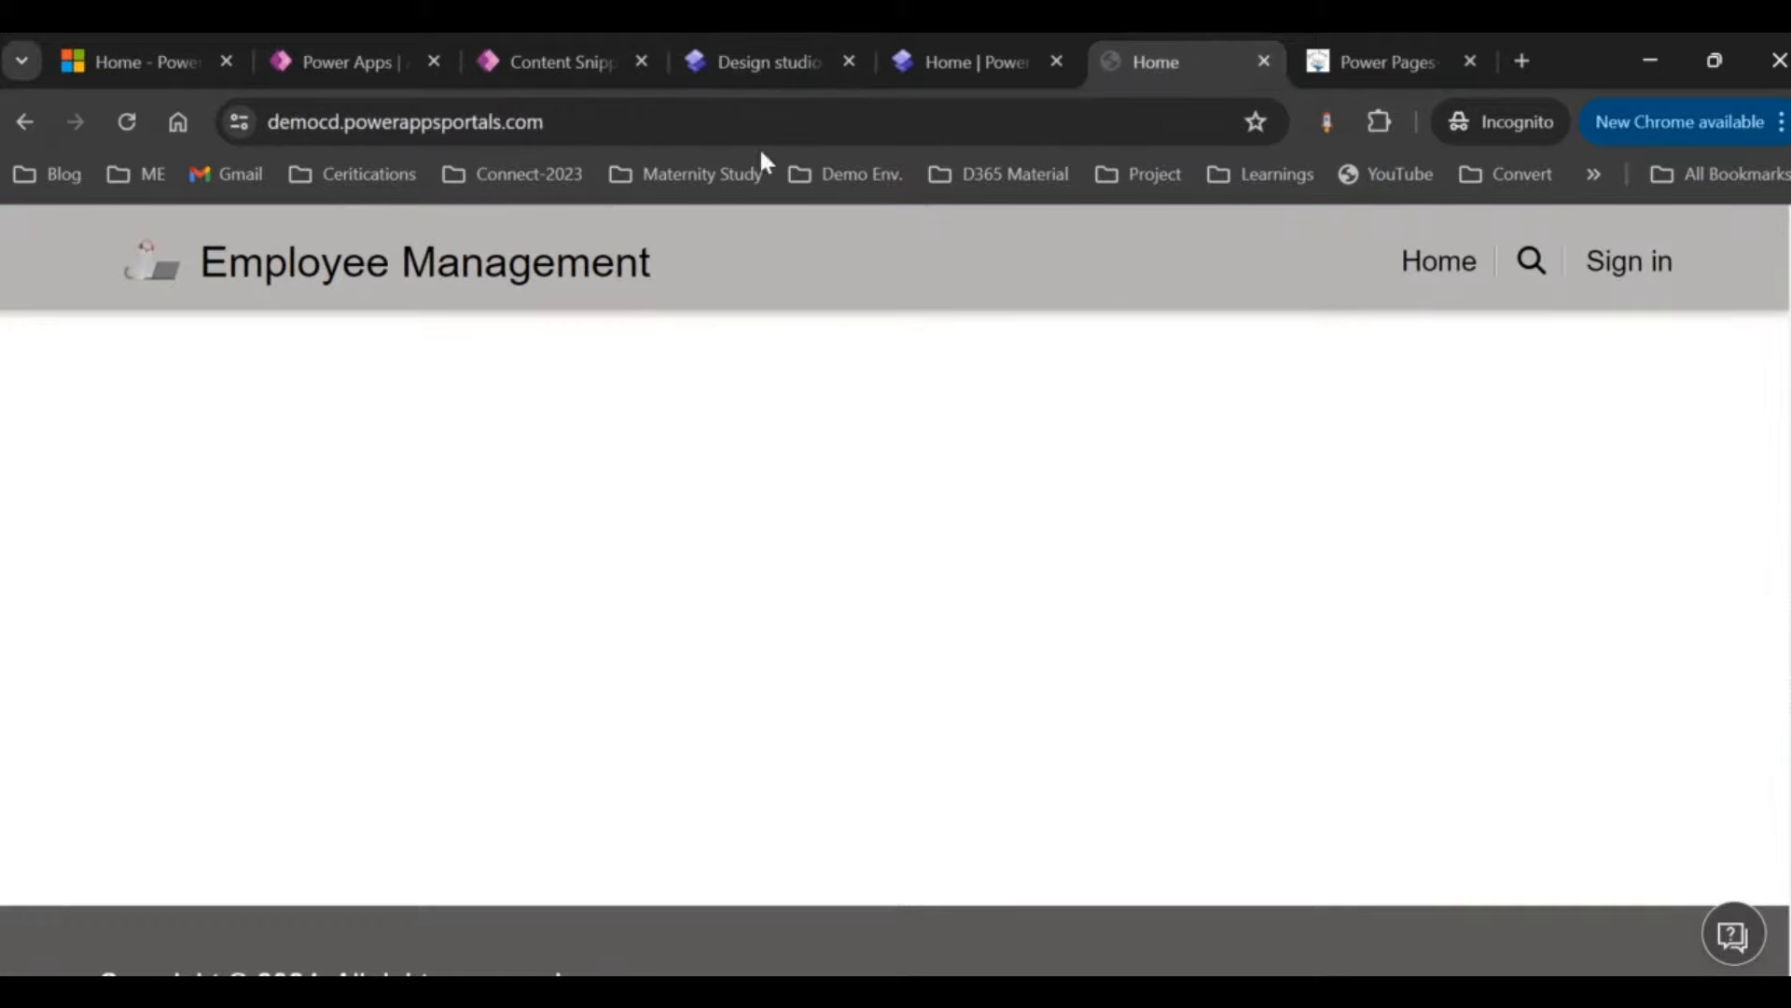
click(561, 82)
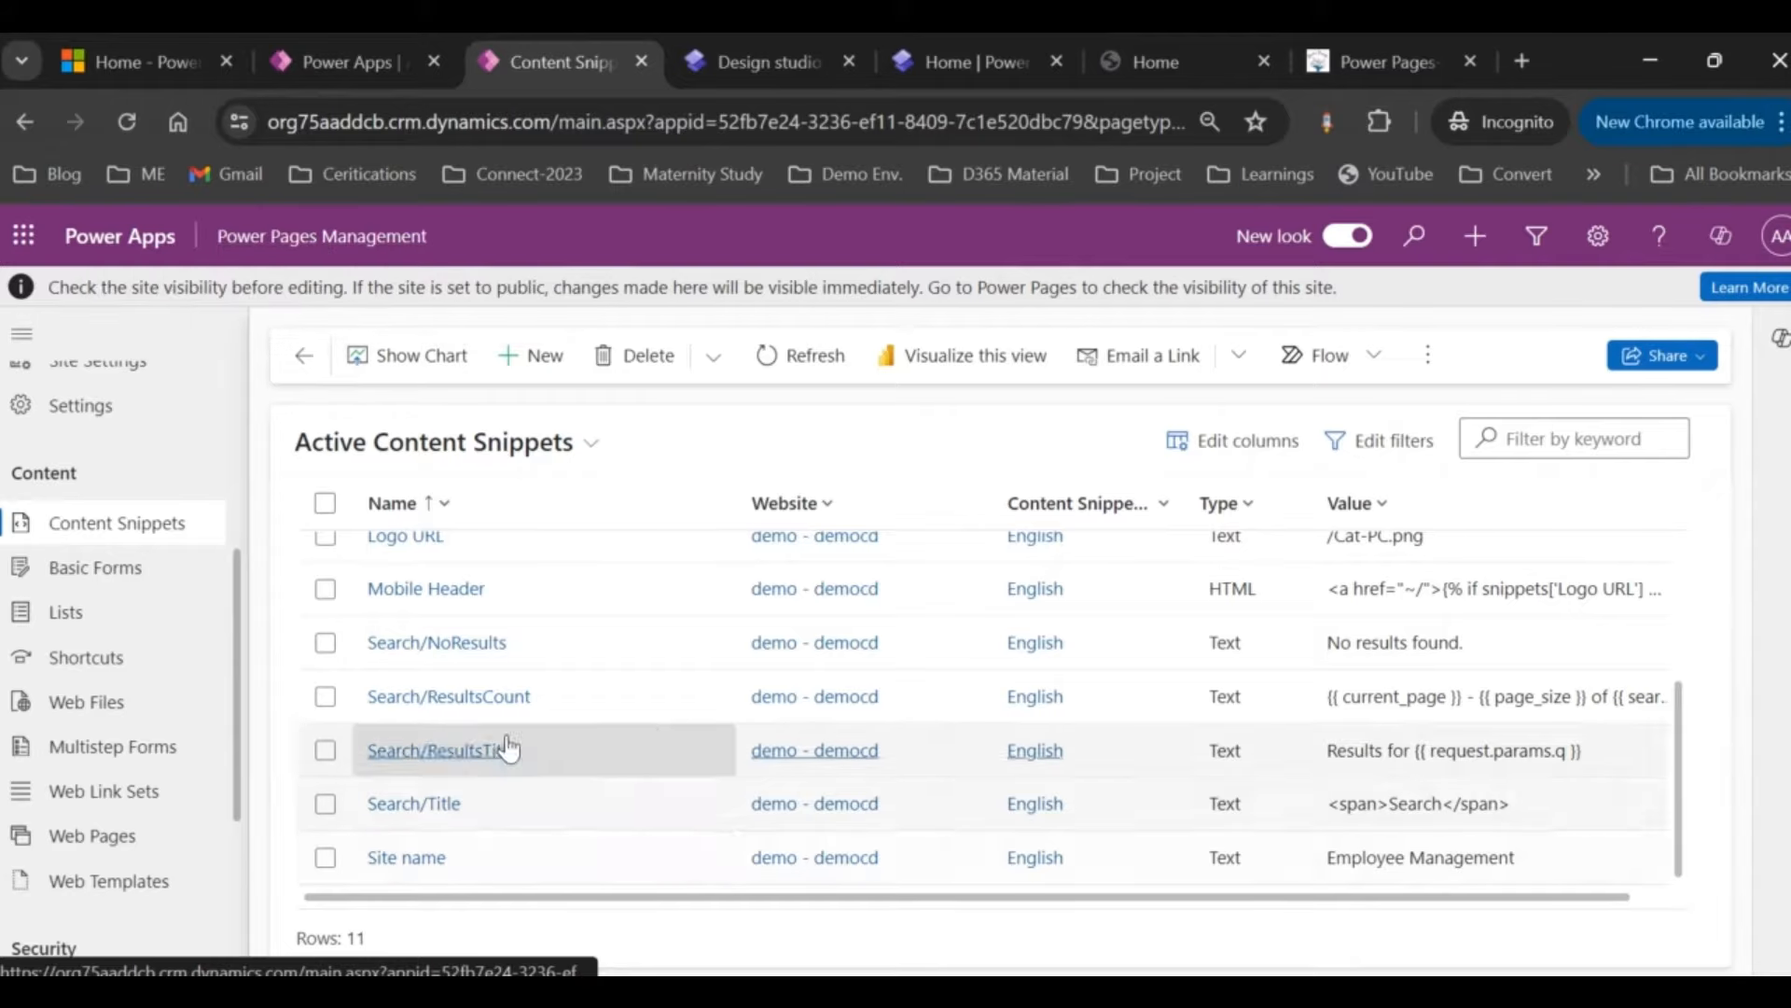
click(754, 74)
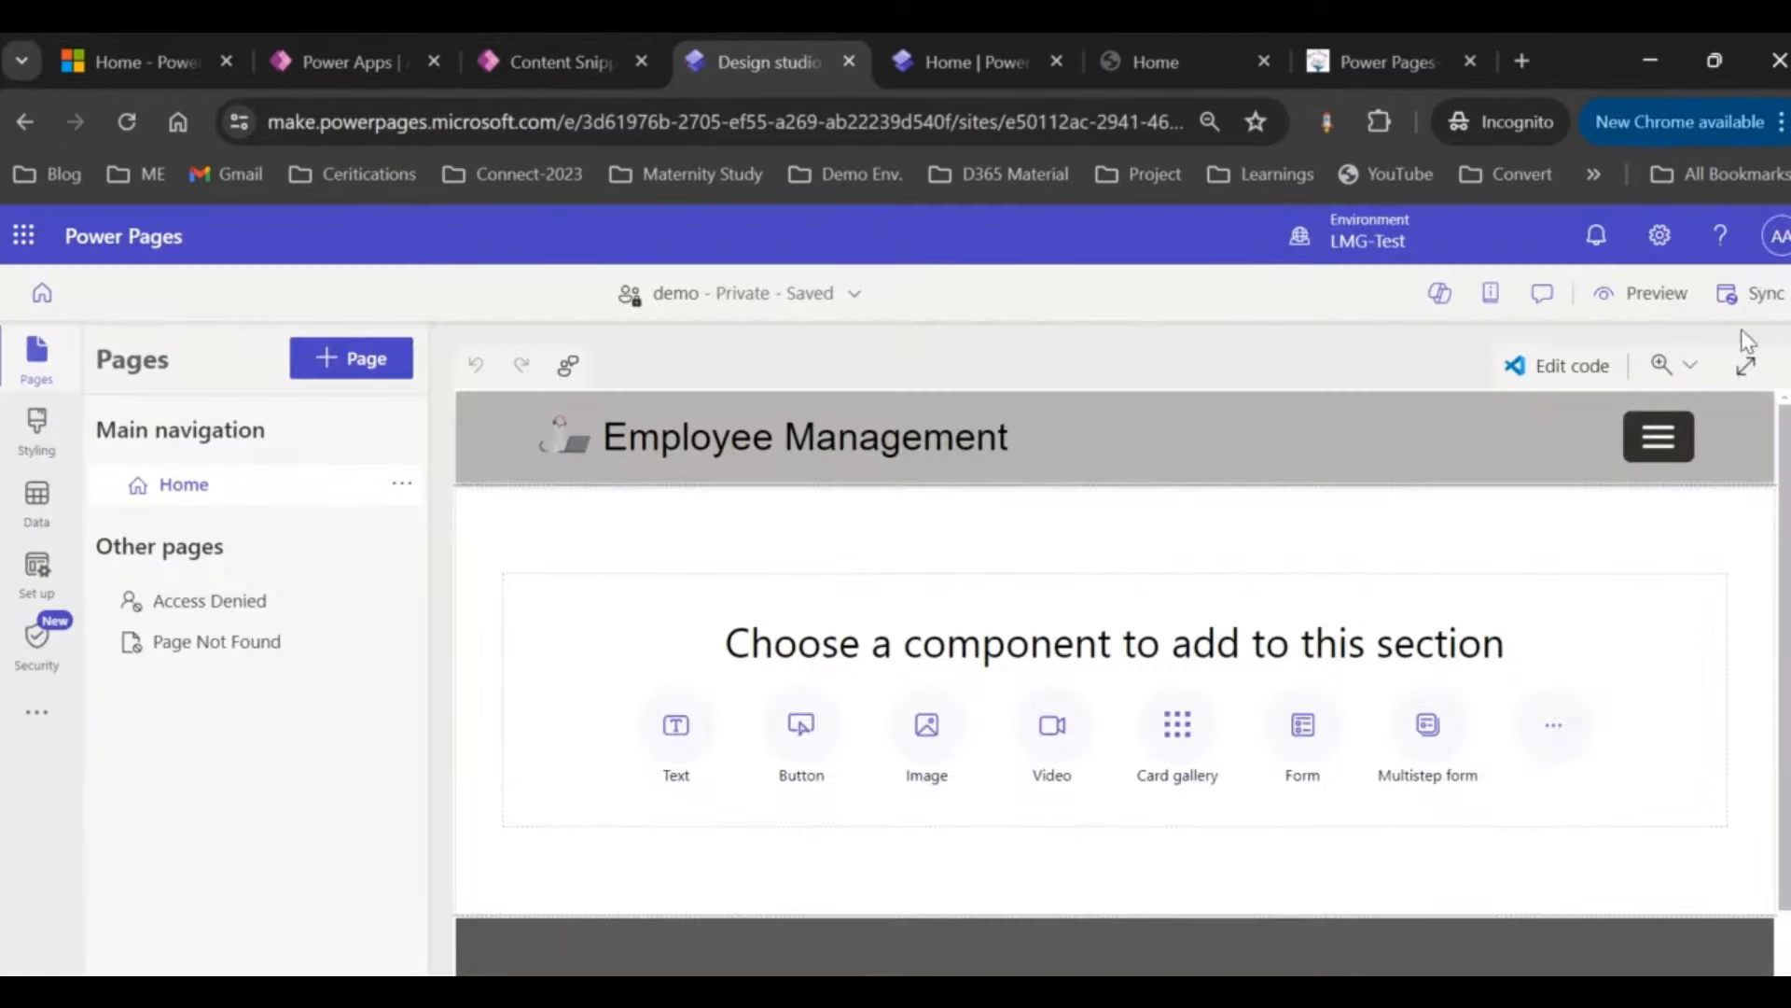
click(1187, 52)
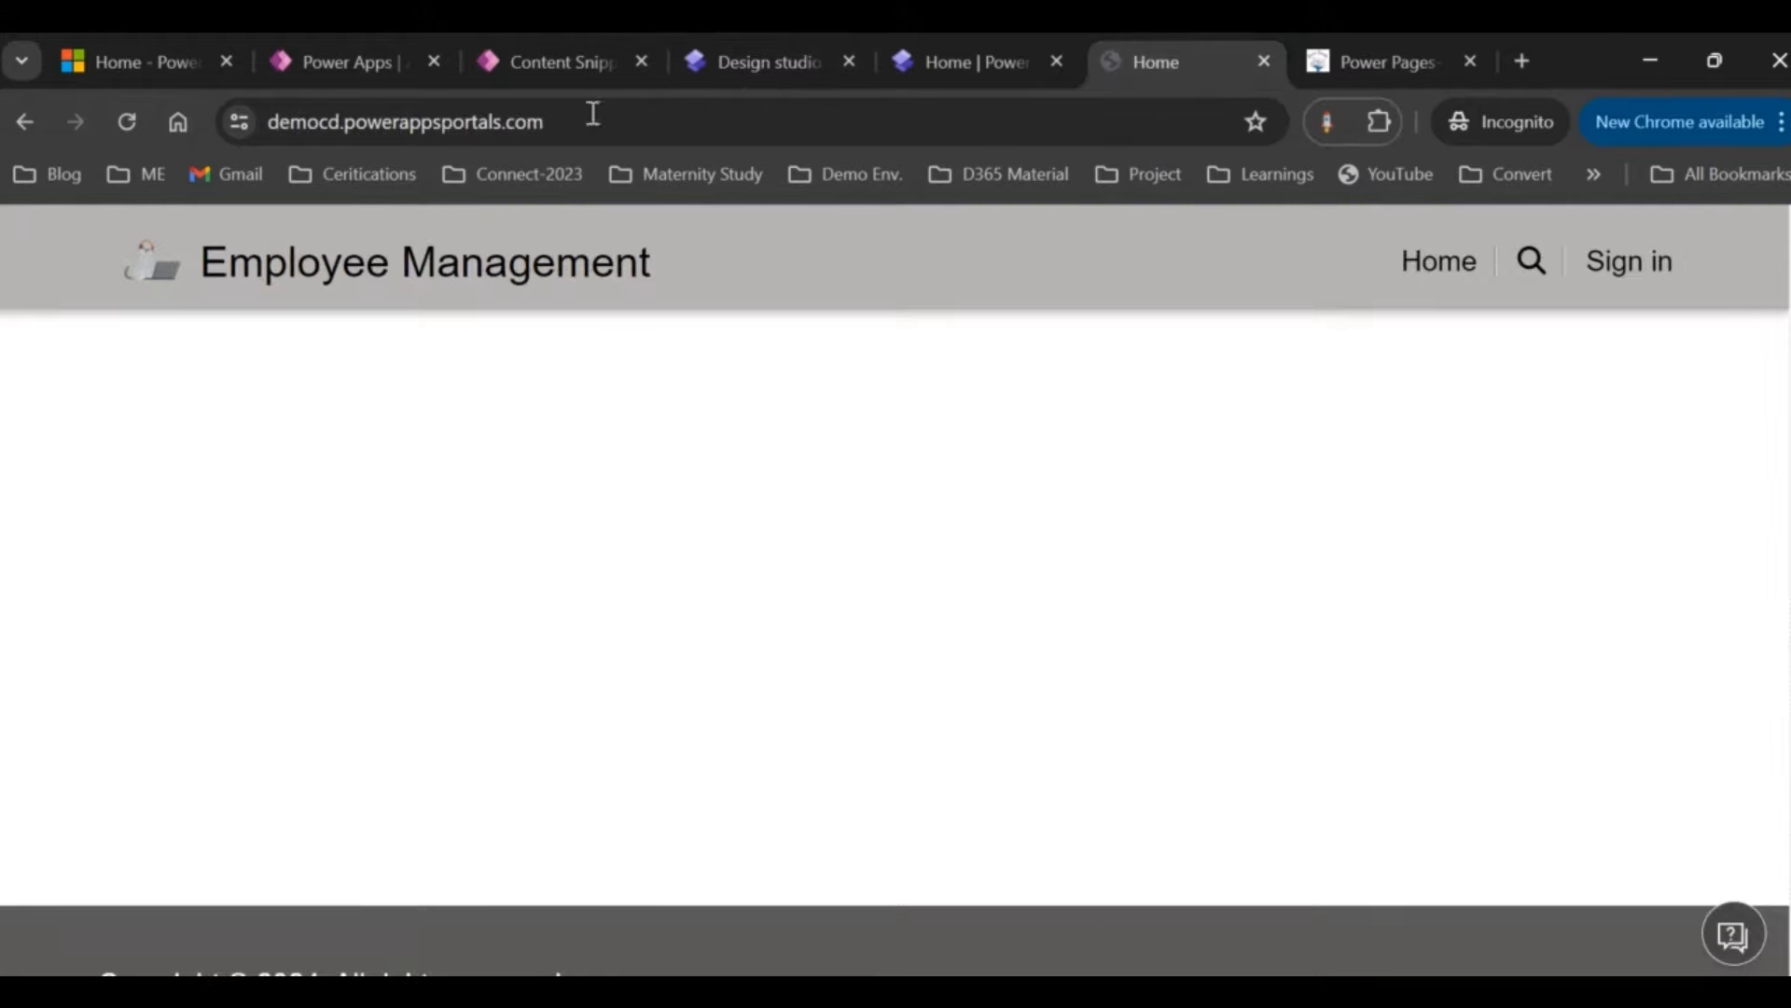
Step: Compare the design studio with the live site and its web address
click(541, 56)
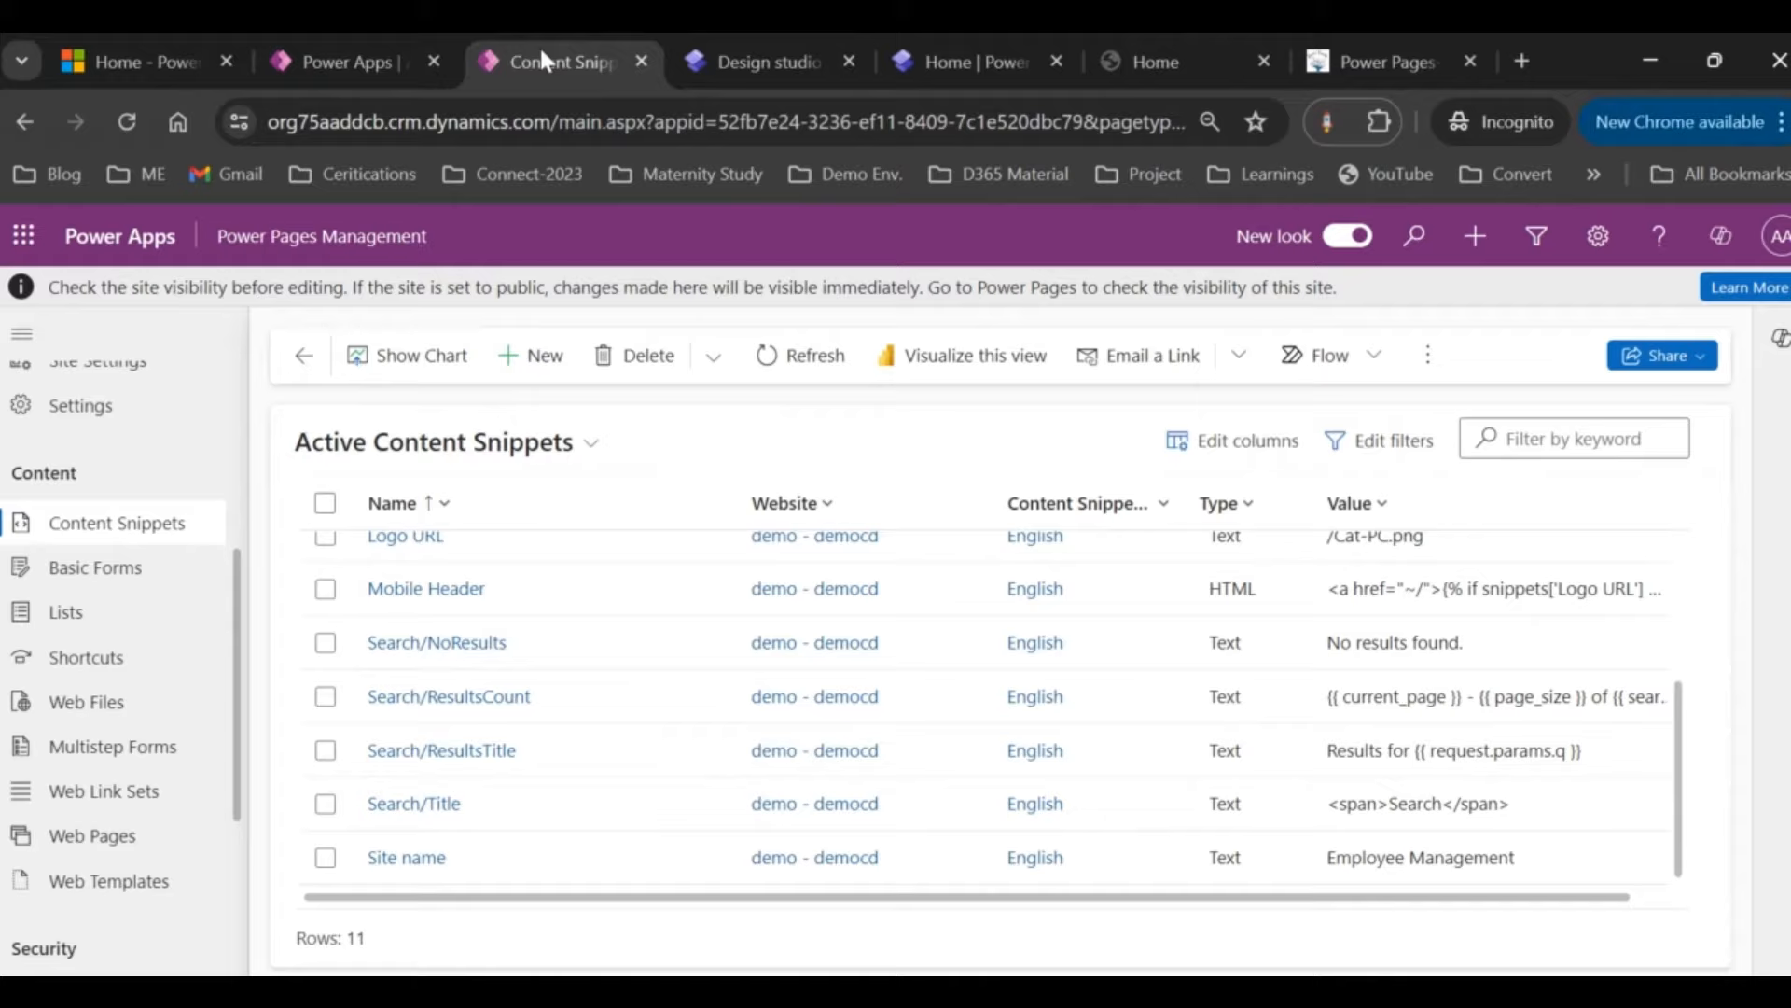
click(747, 58)
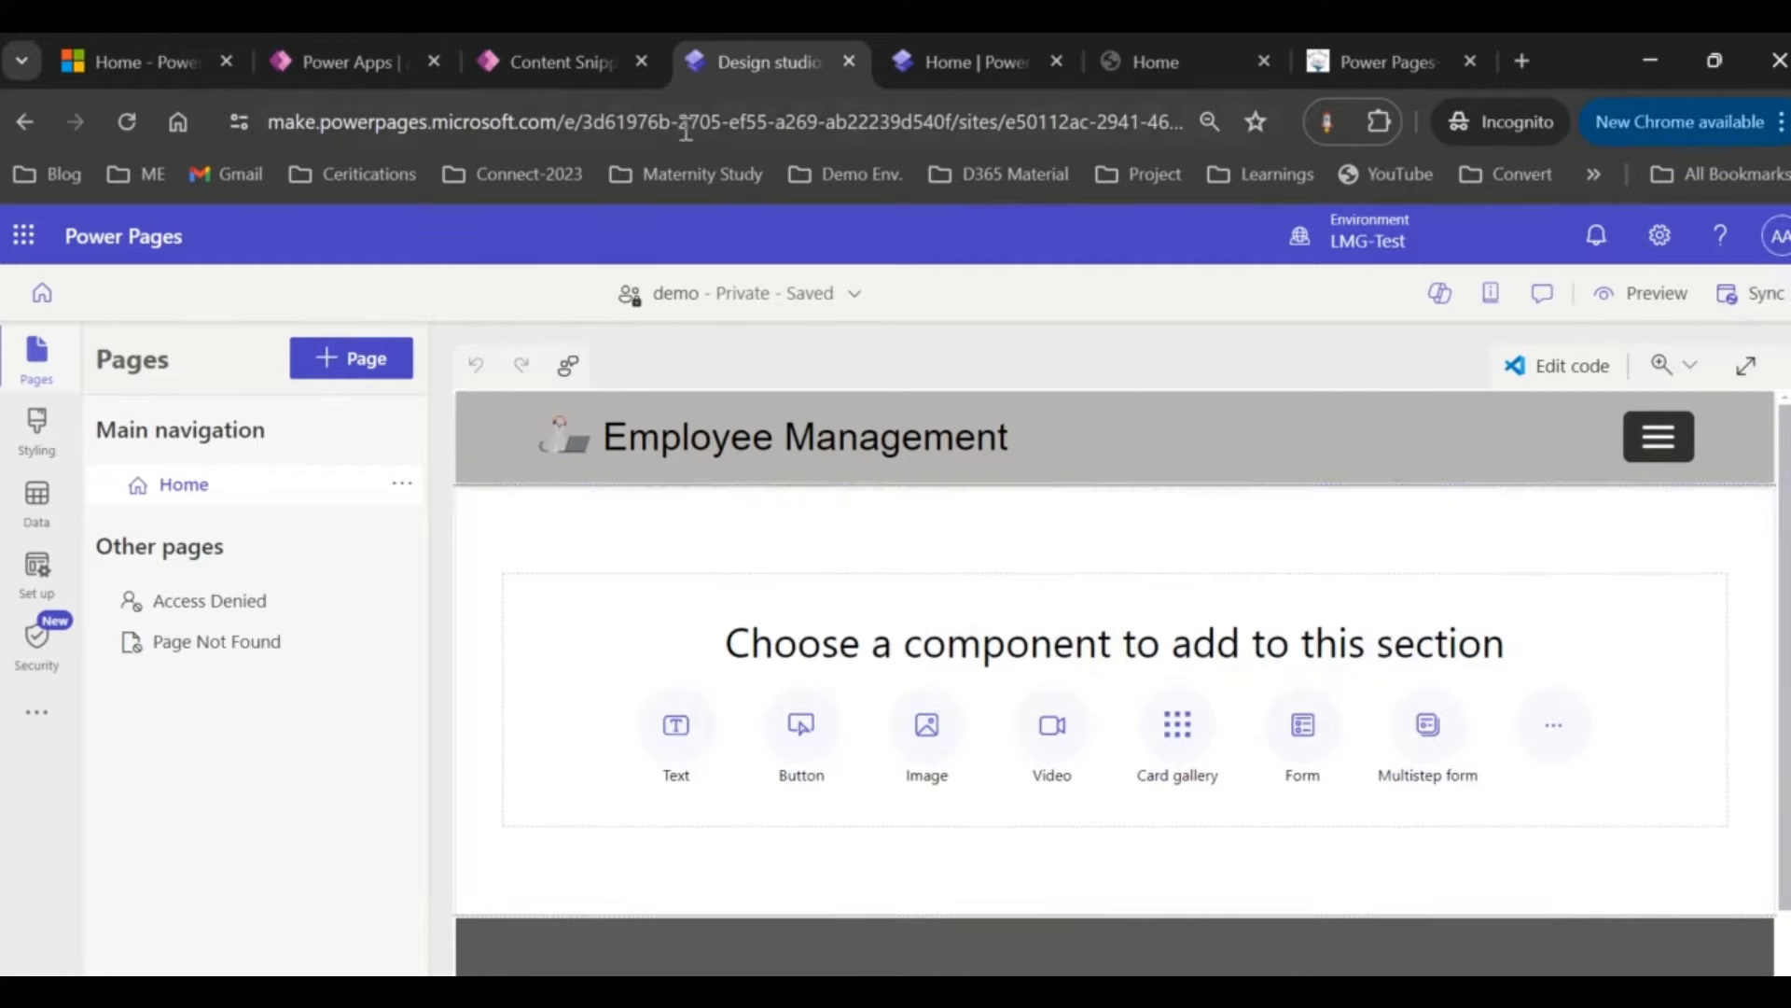
click(562, 72)
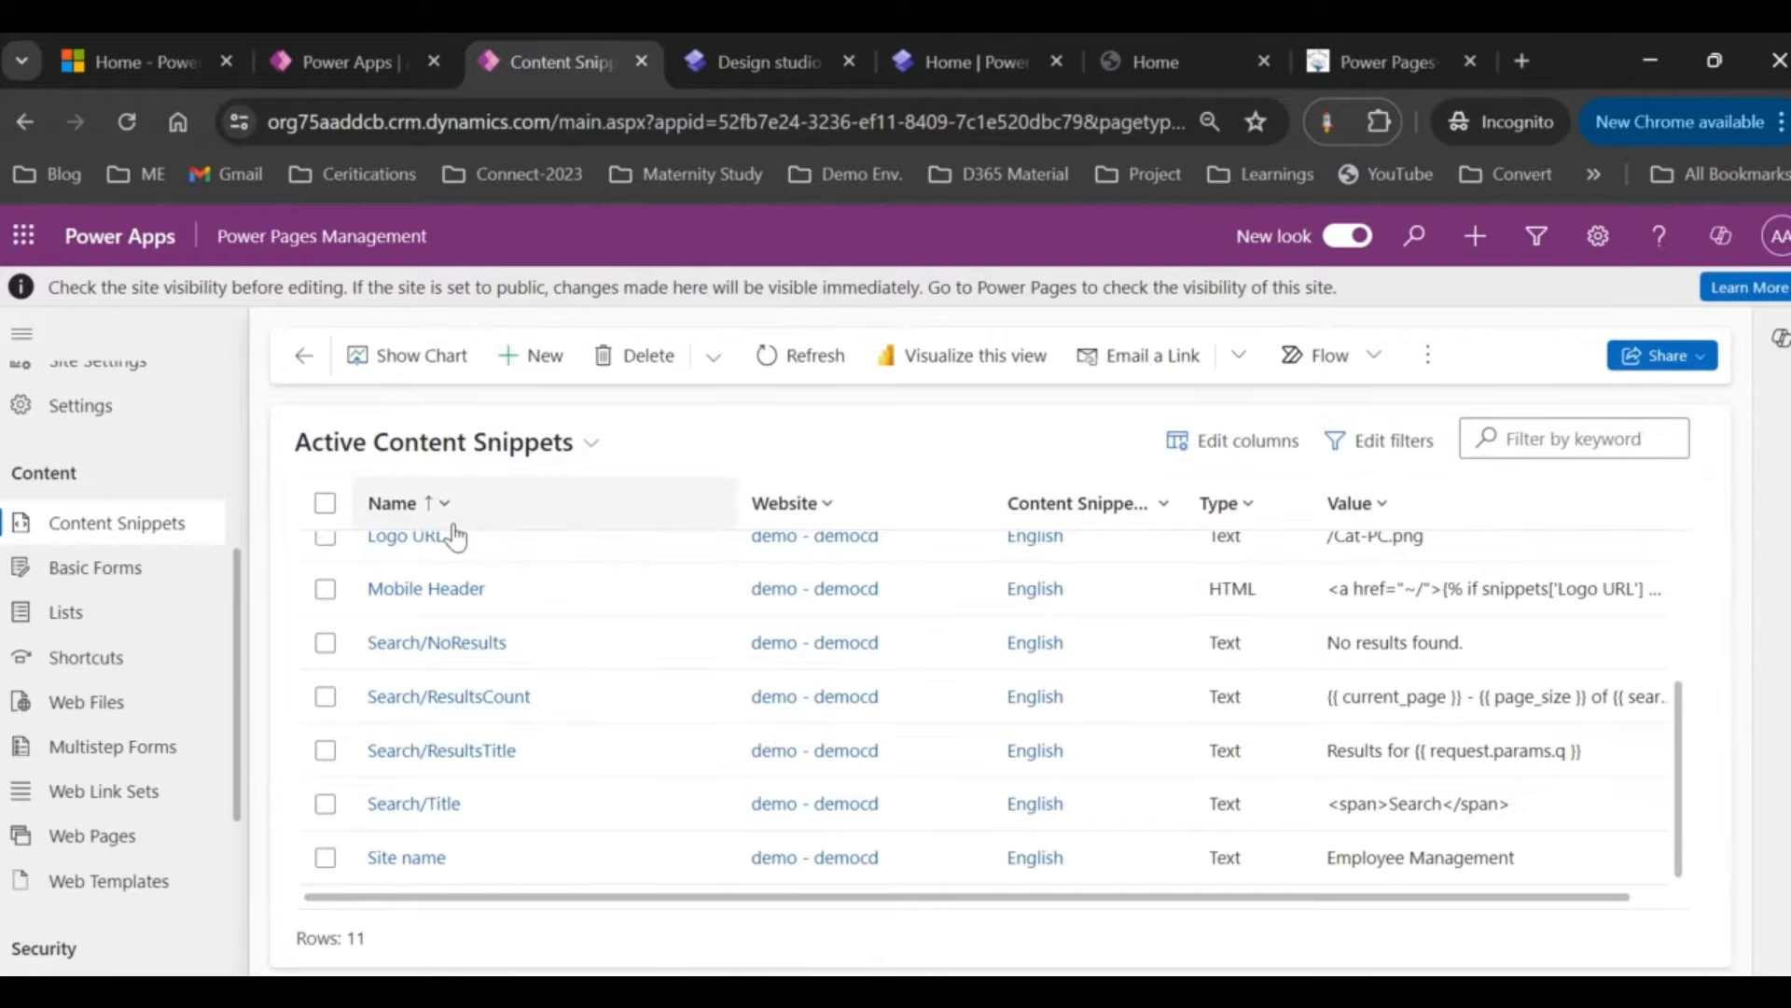
click(725, 56)
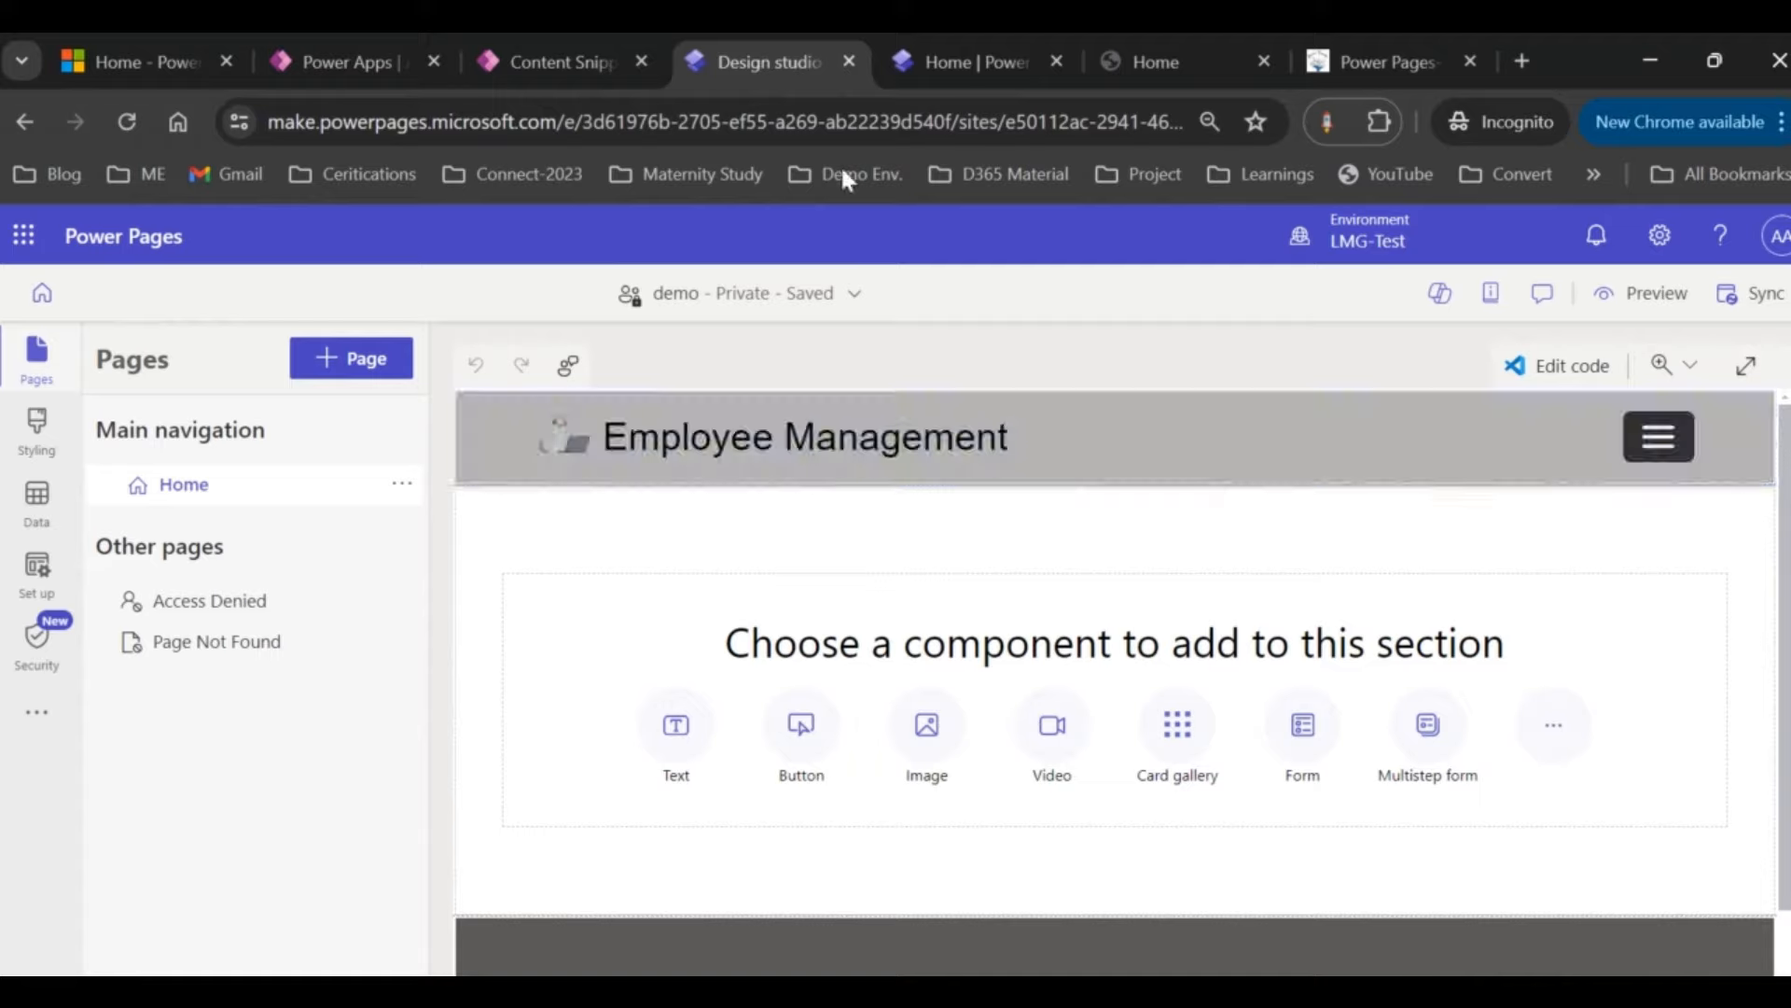
click(1159, 58)
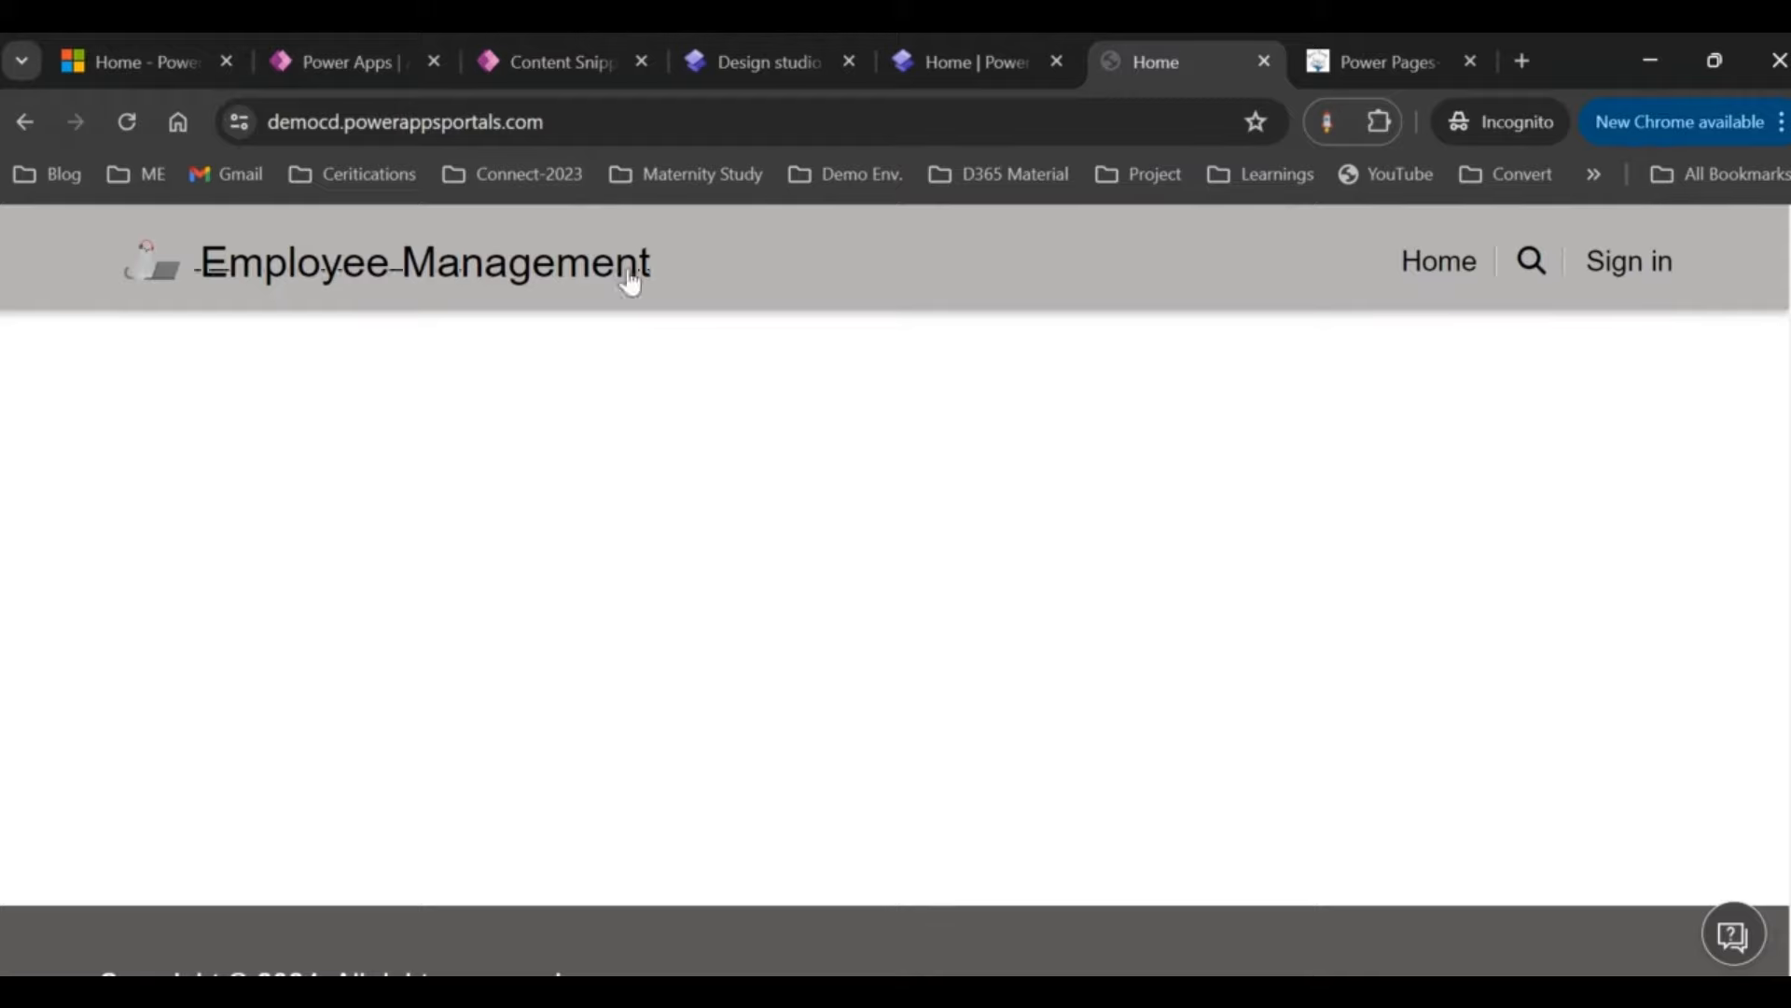
click(609, 128)
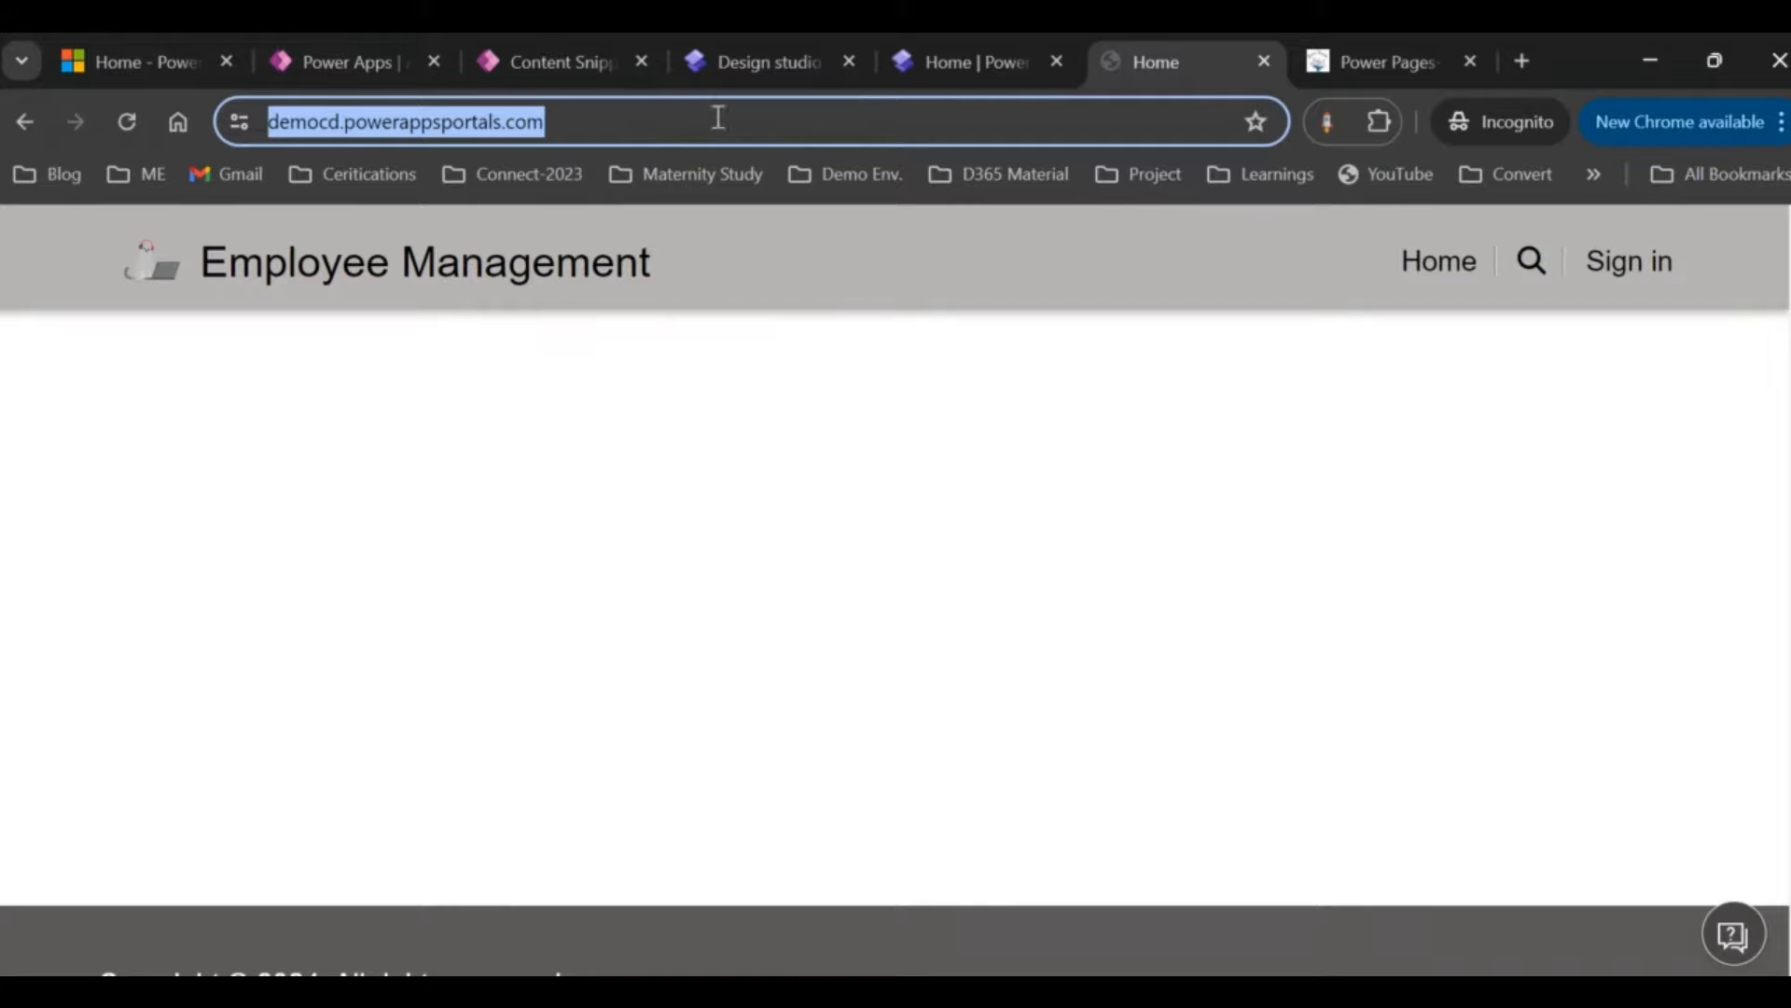
click(726, 60)
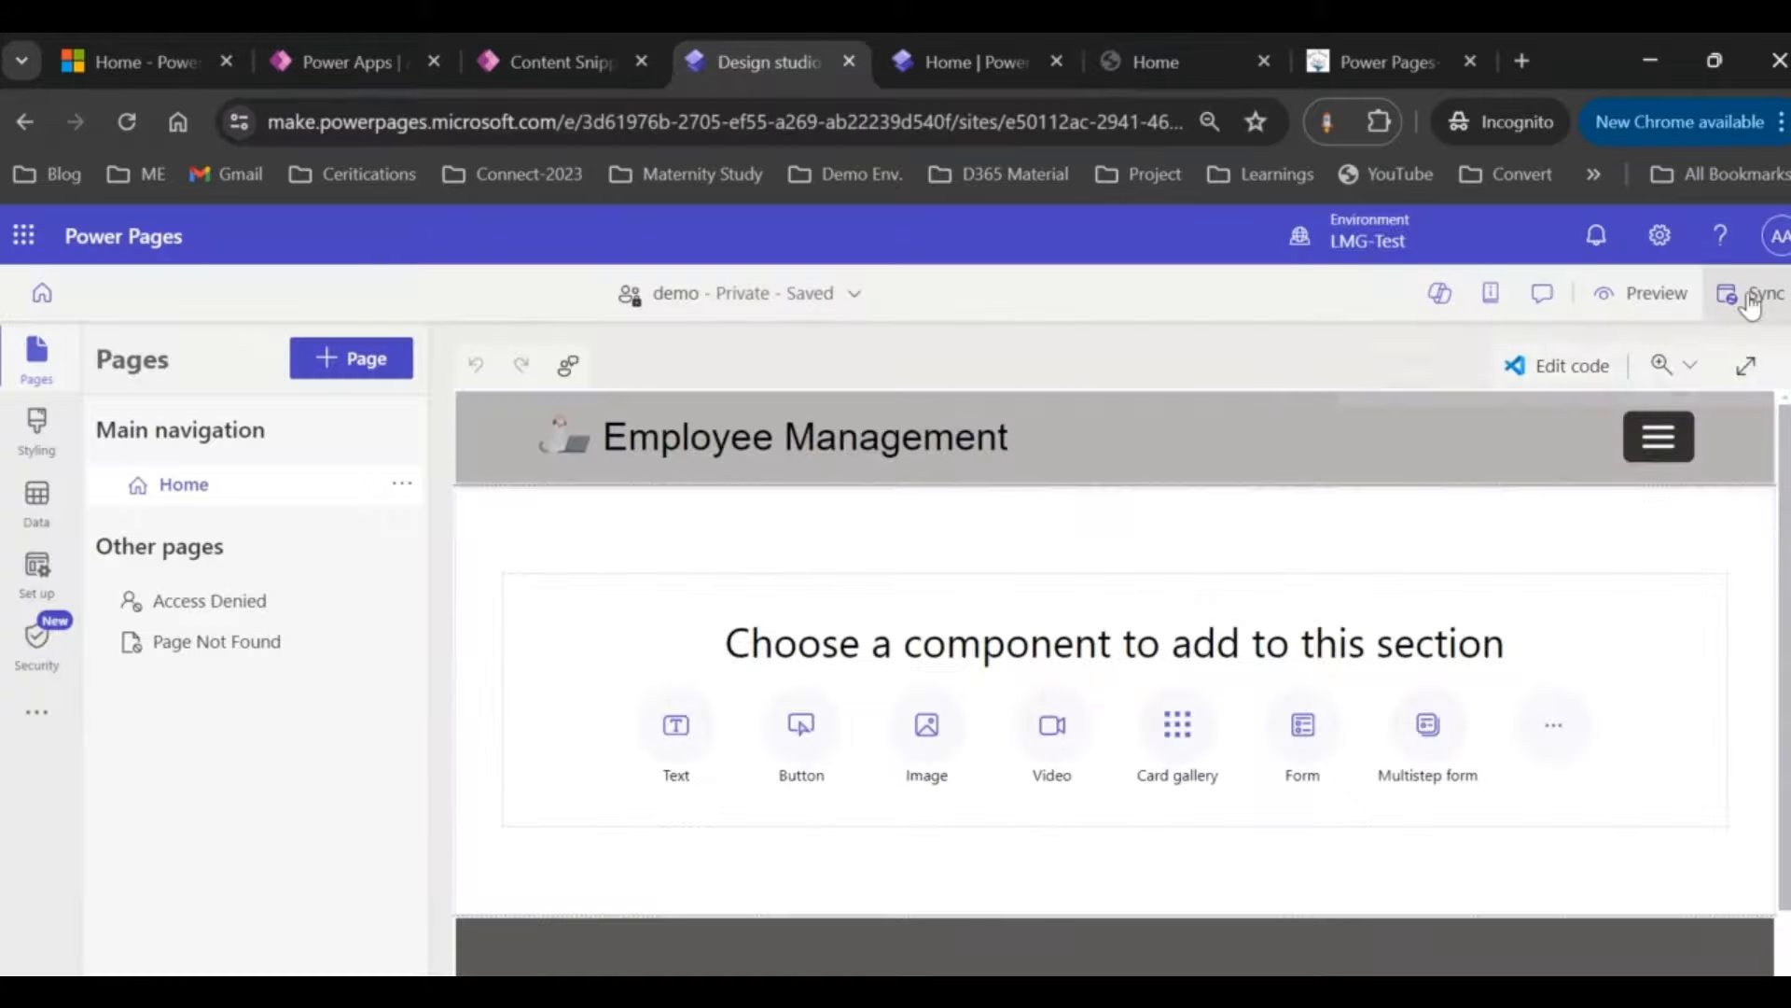
click(1159, 59)
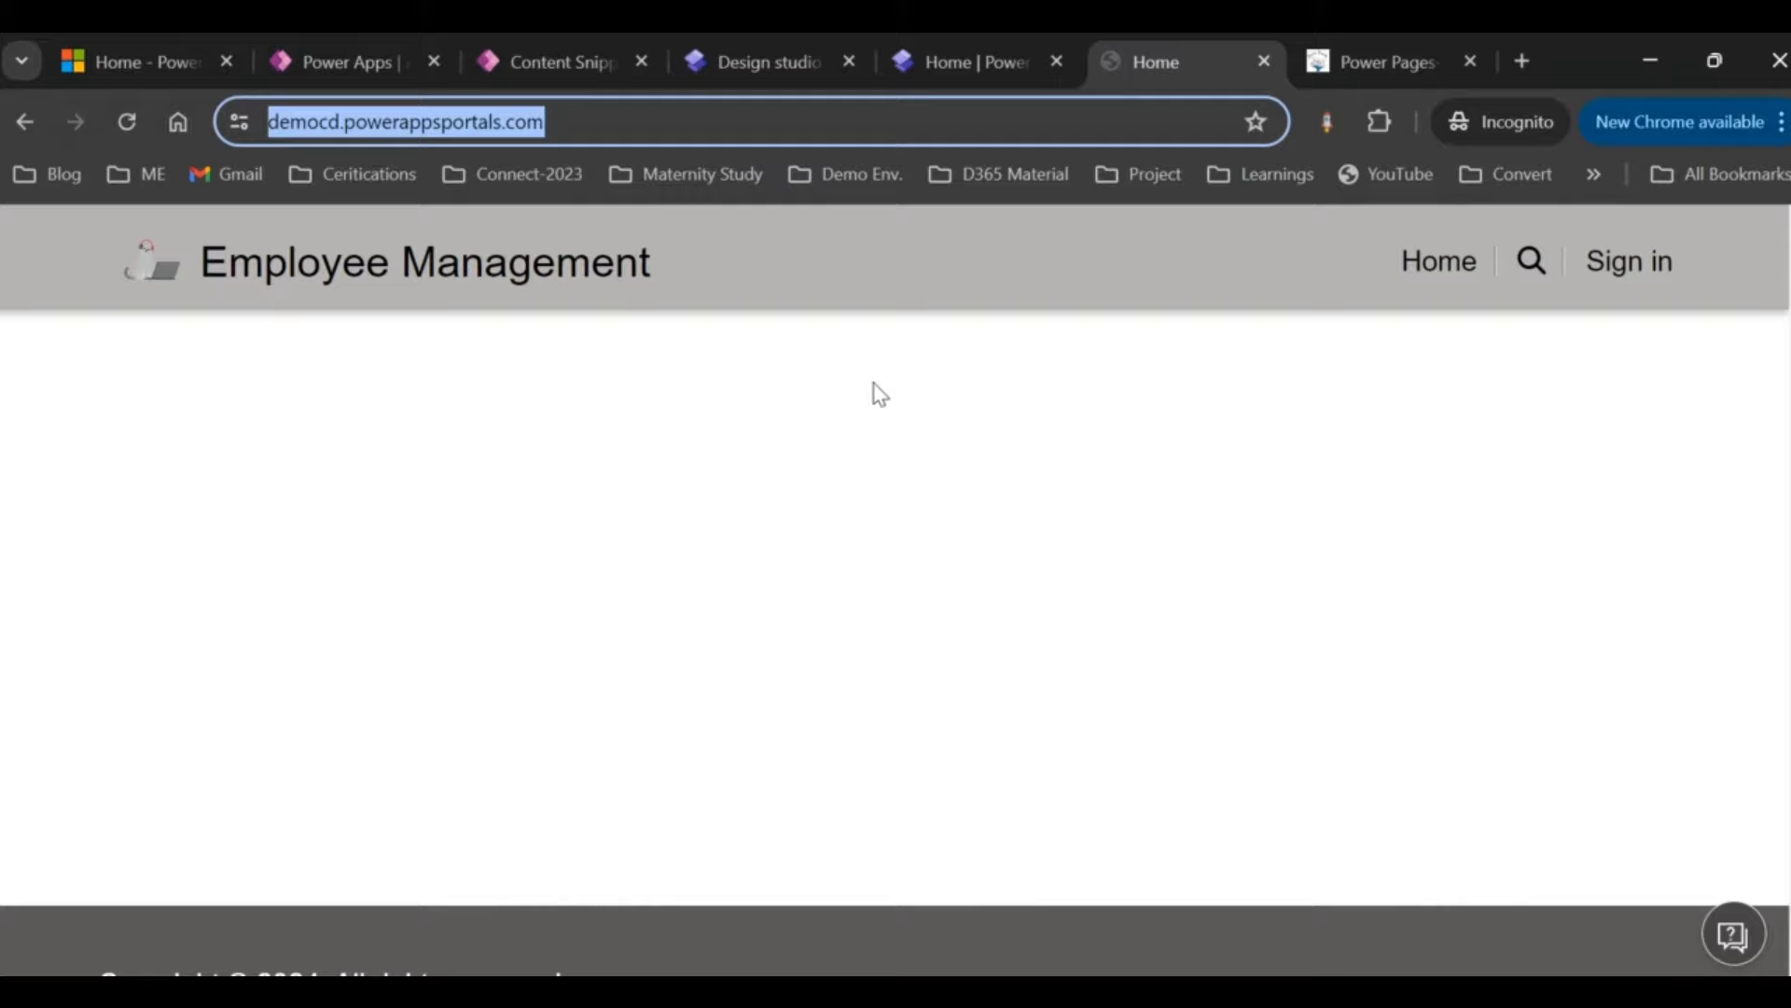
click(808, 61)
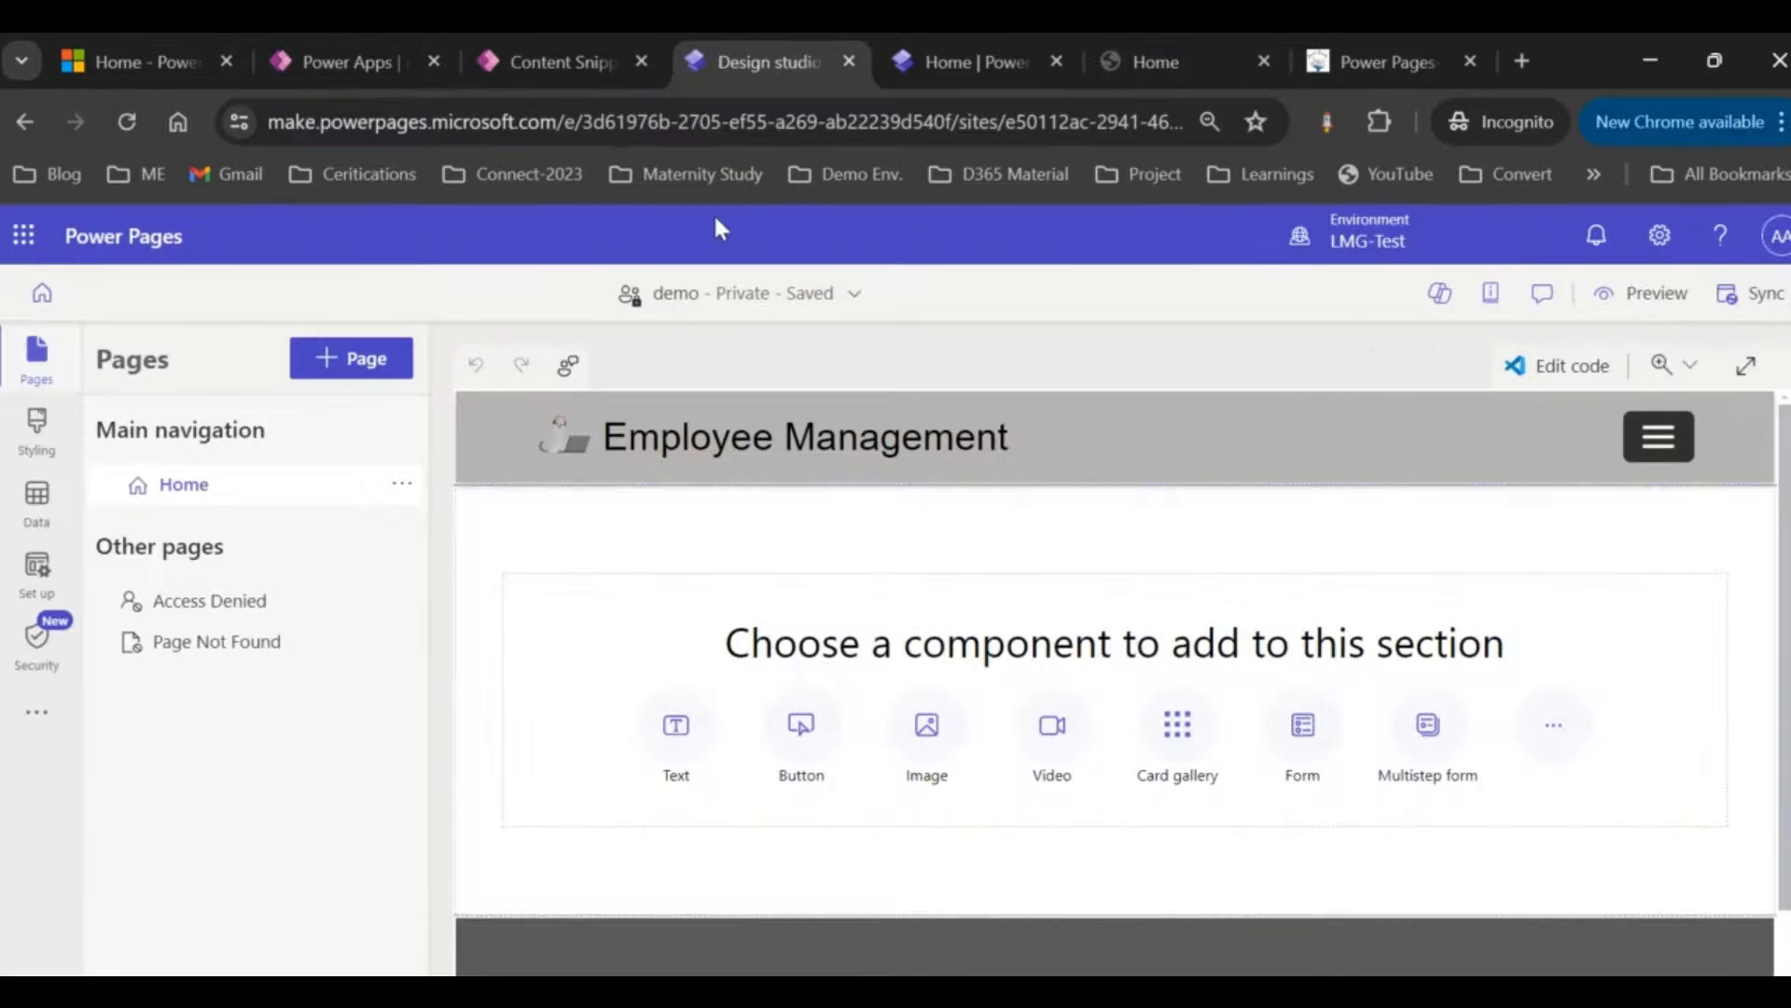
Step: Recheck the live site and Power Pages home, then return to the Content Snippets list
click(541, 64)
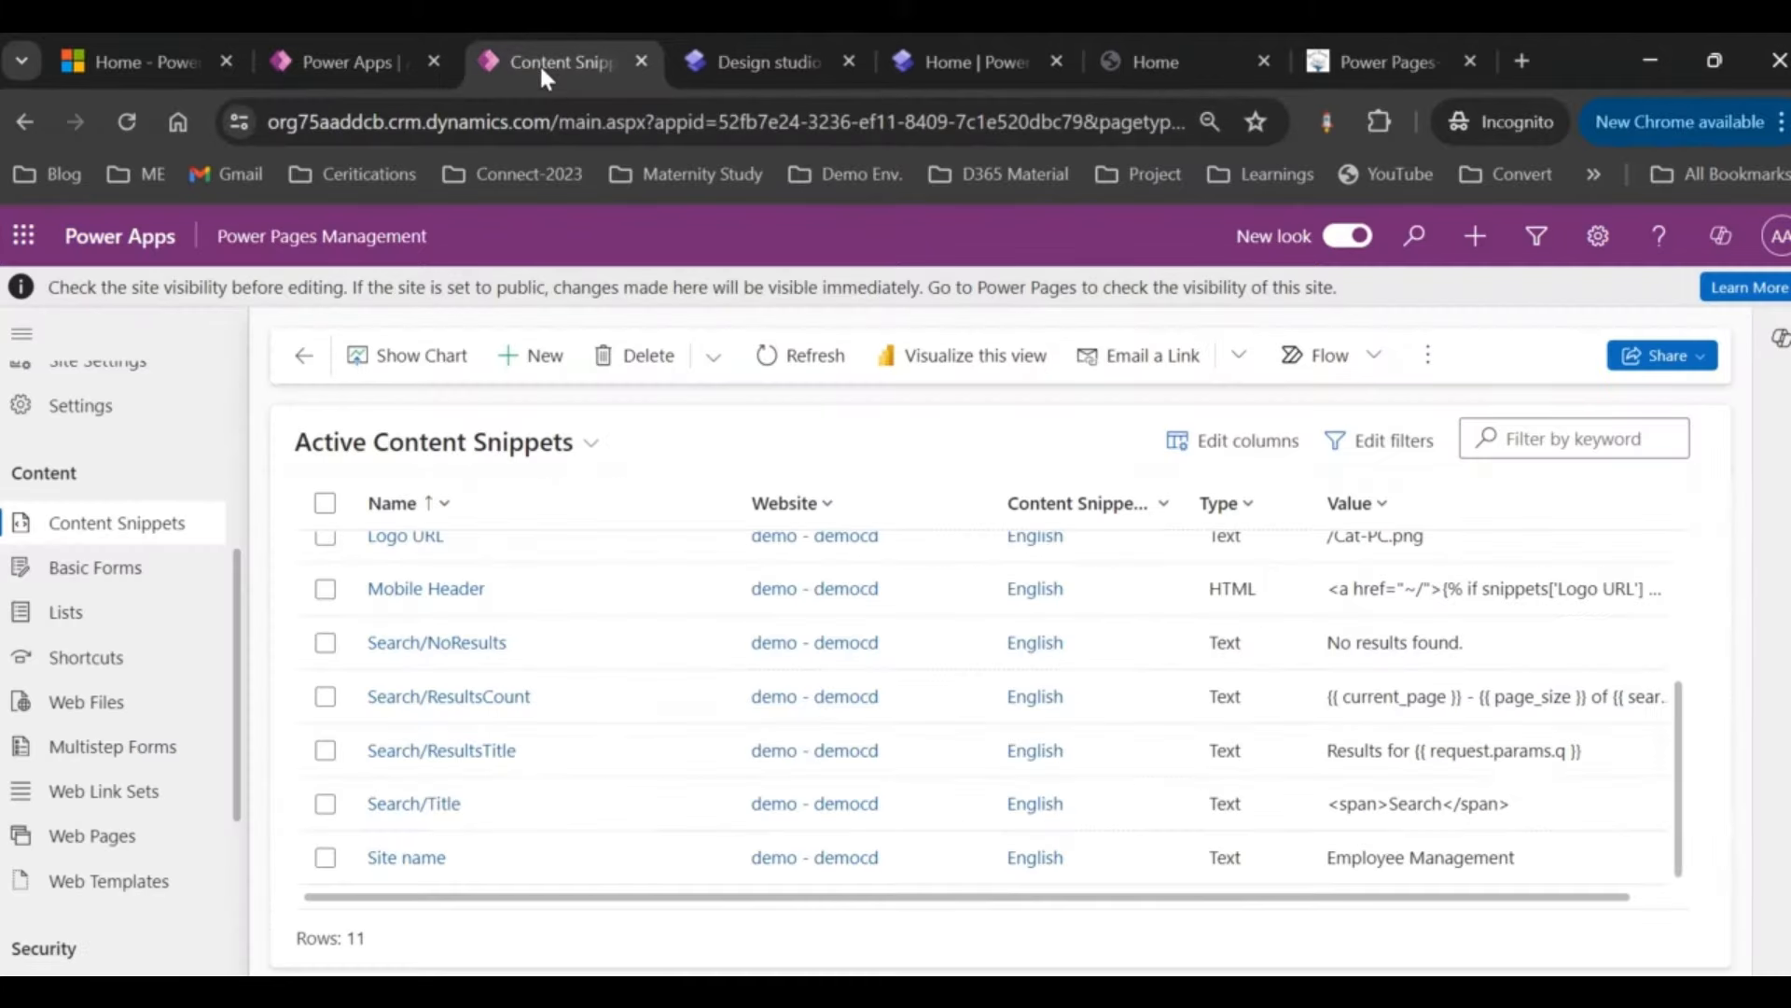
scroll(712, 659, up, 5)
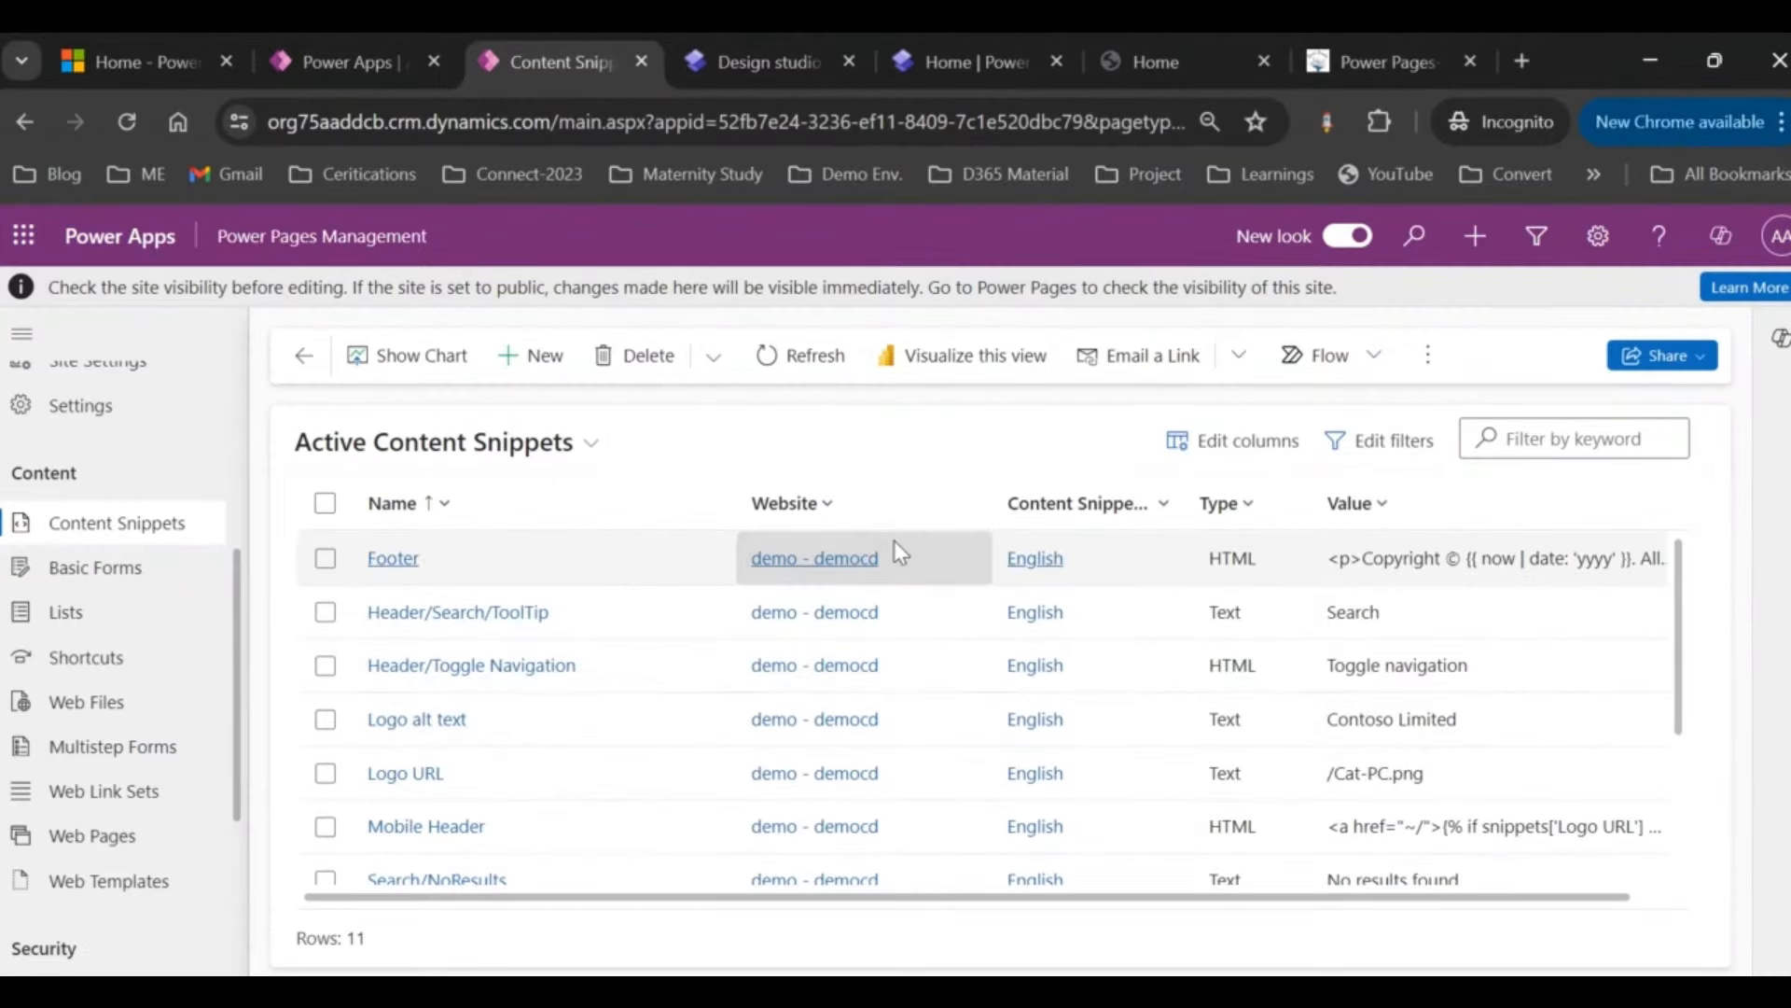
click(1135, 52)
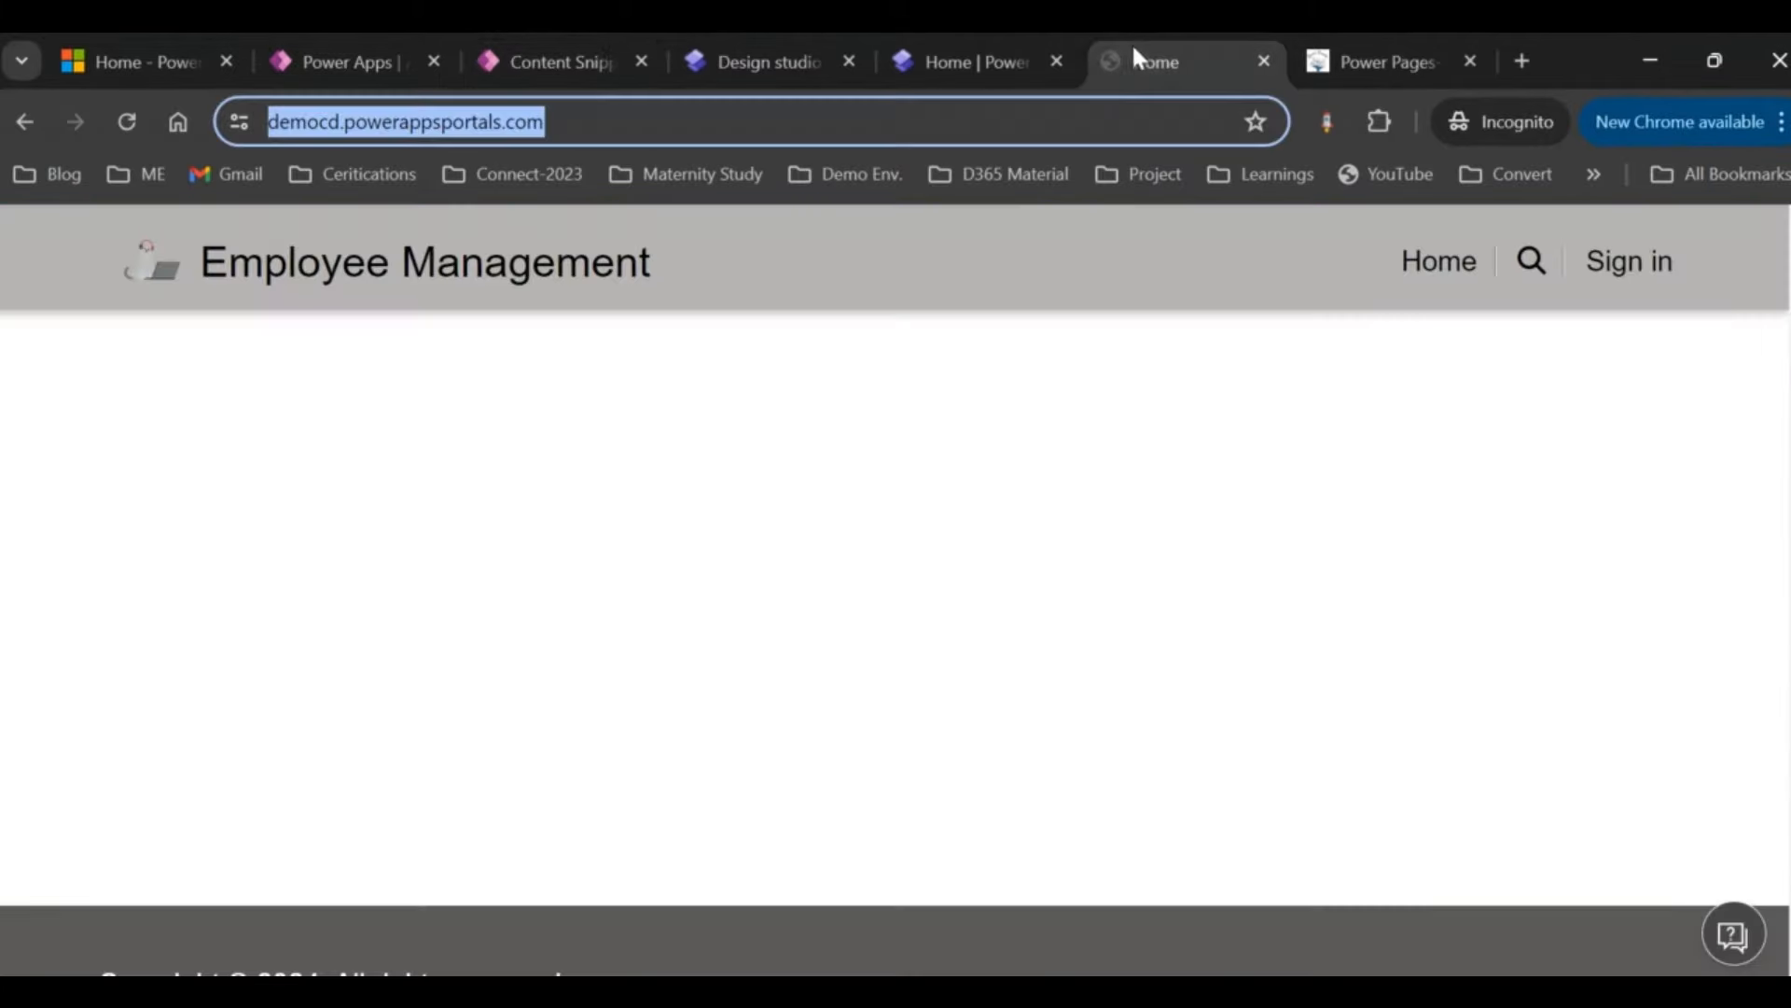
click(976, 58)
click(1119, 516)
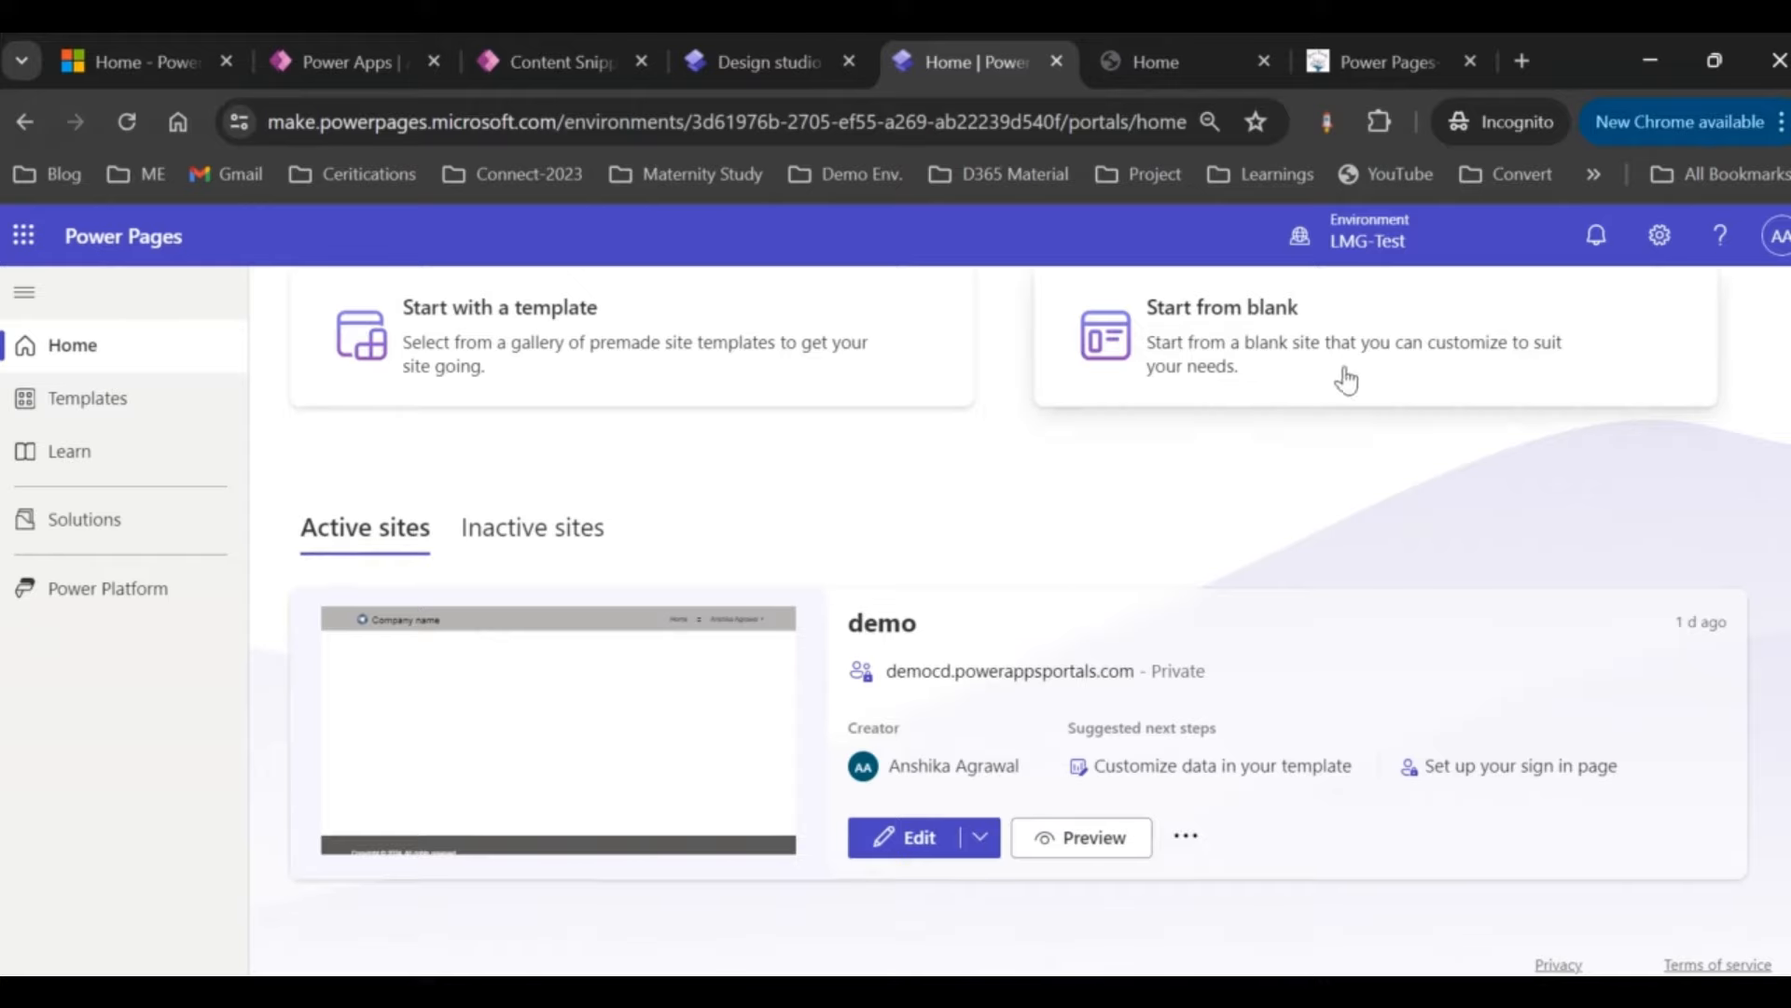
click(1167, 64)
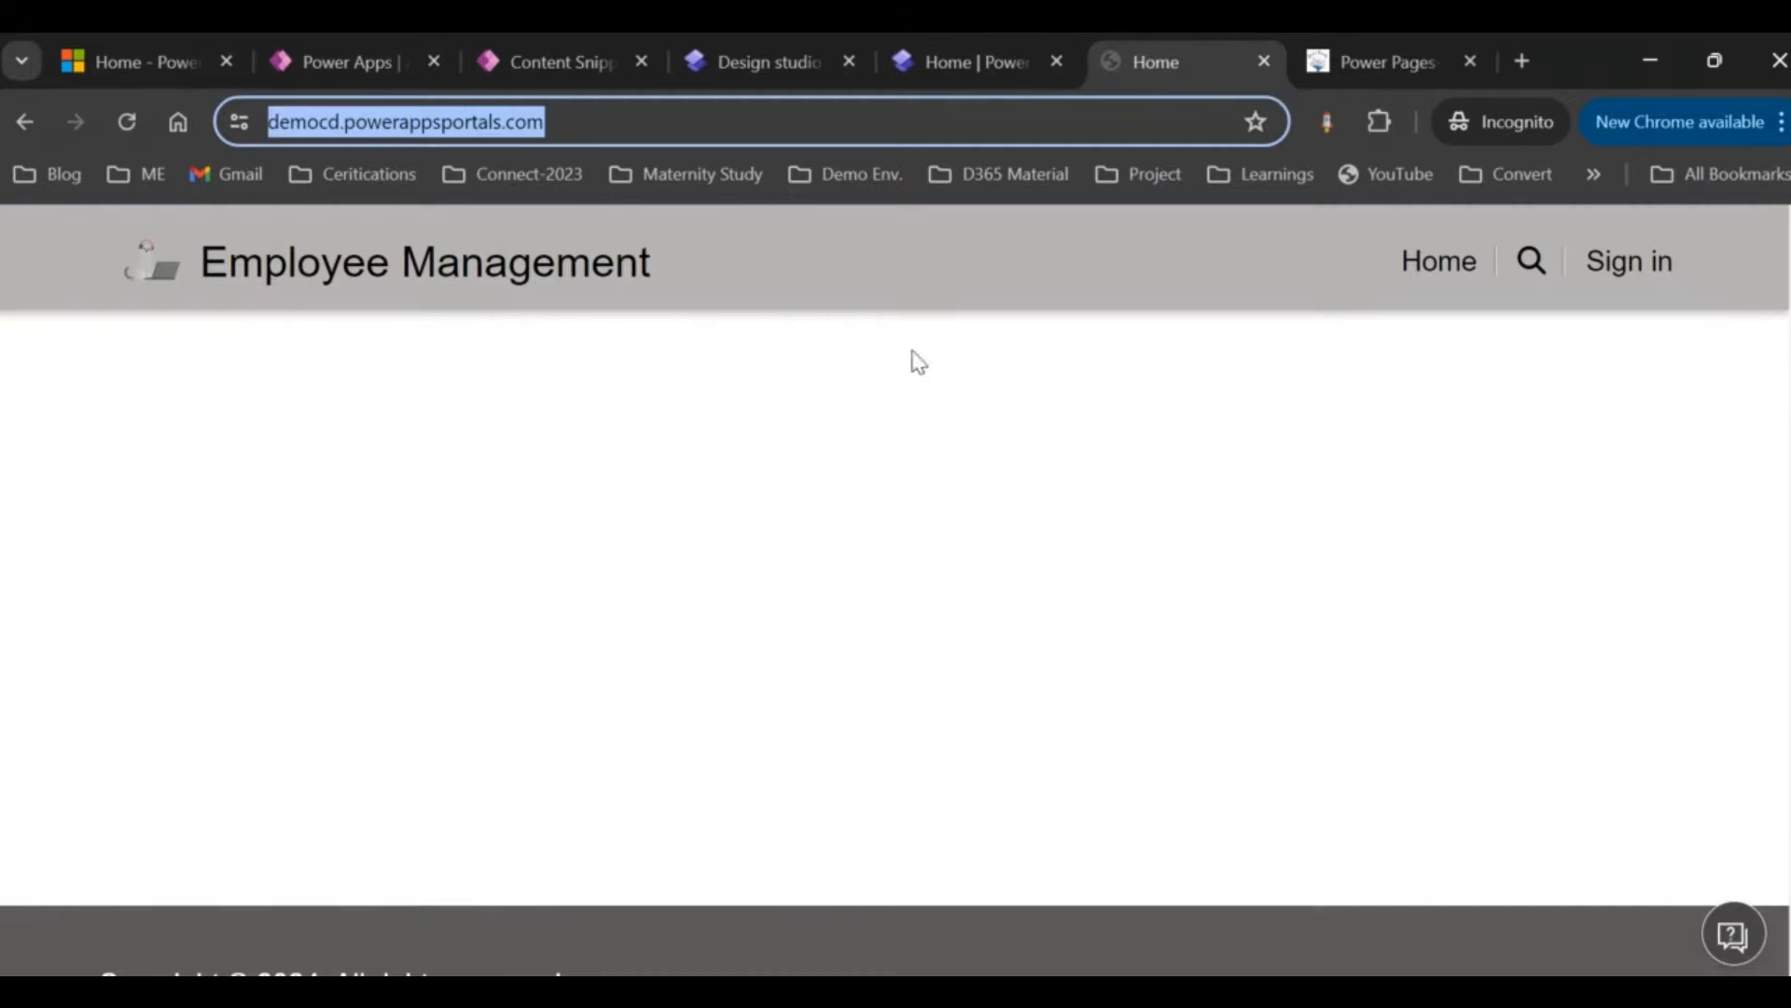
click(561, 62)
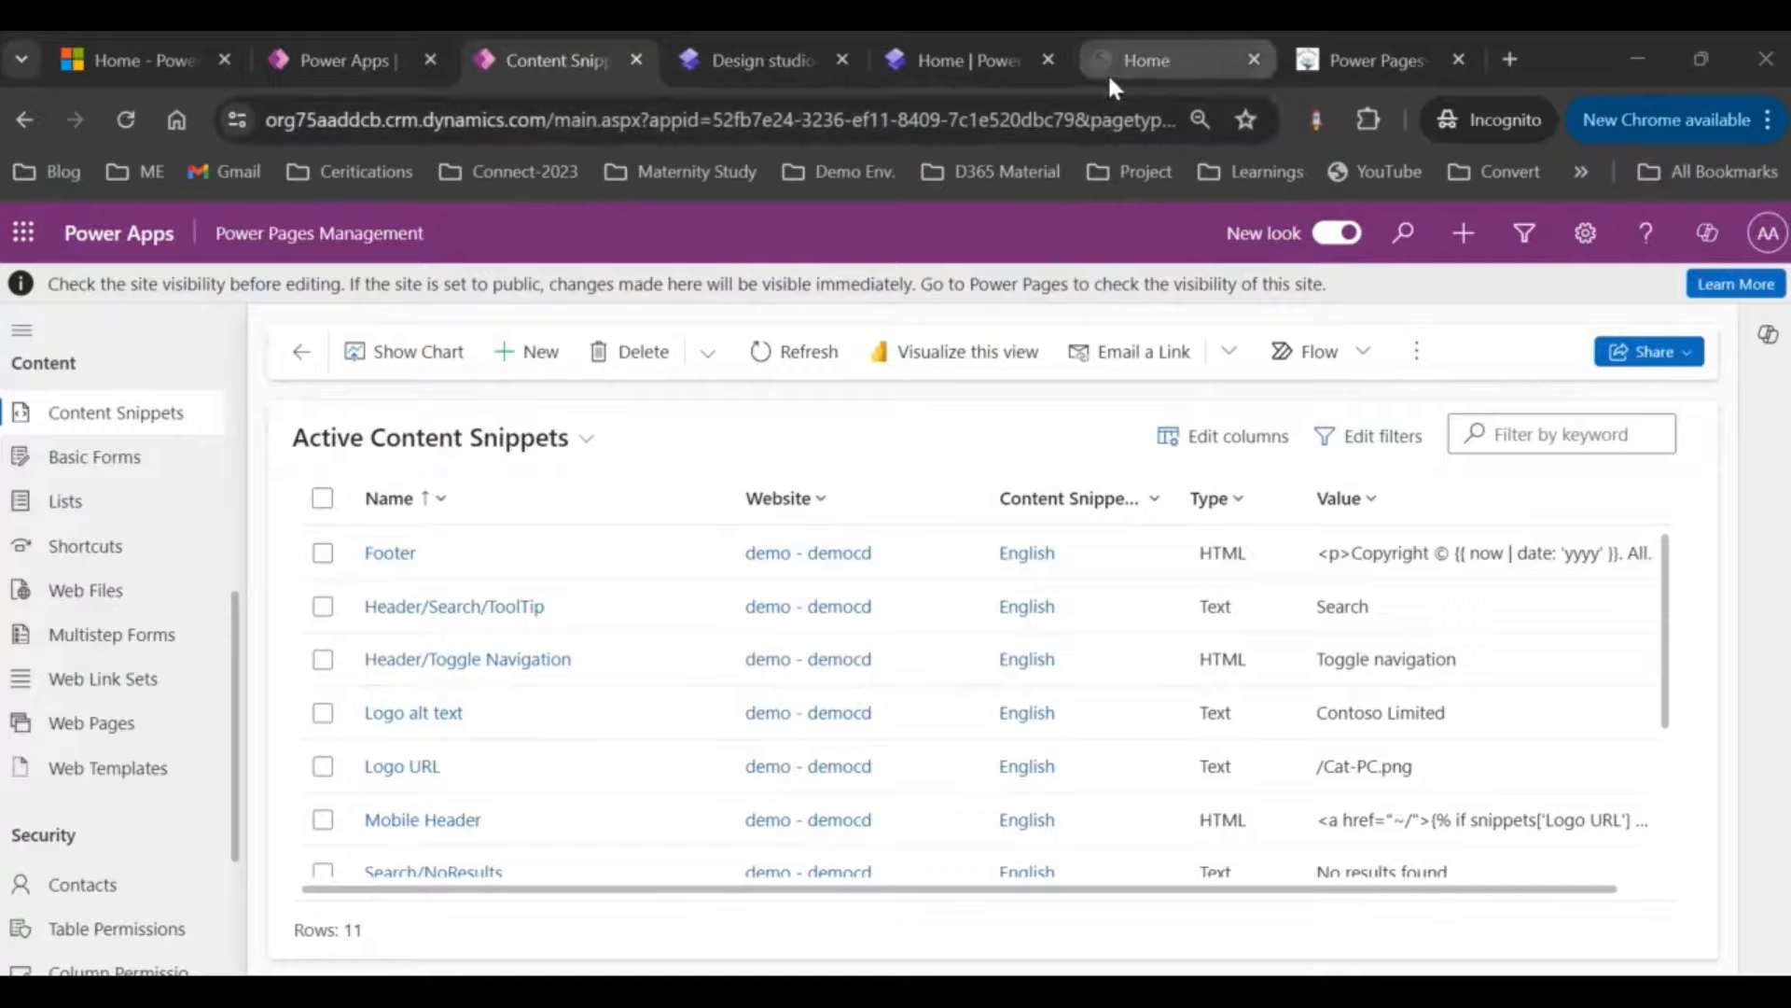
click(1108, 74)
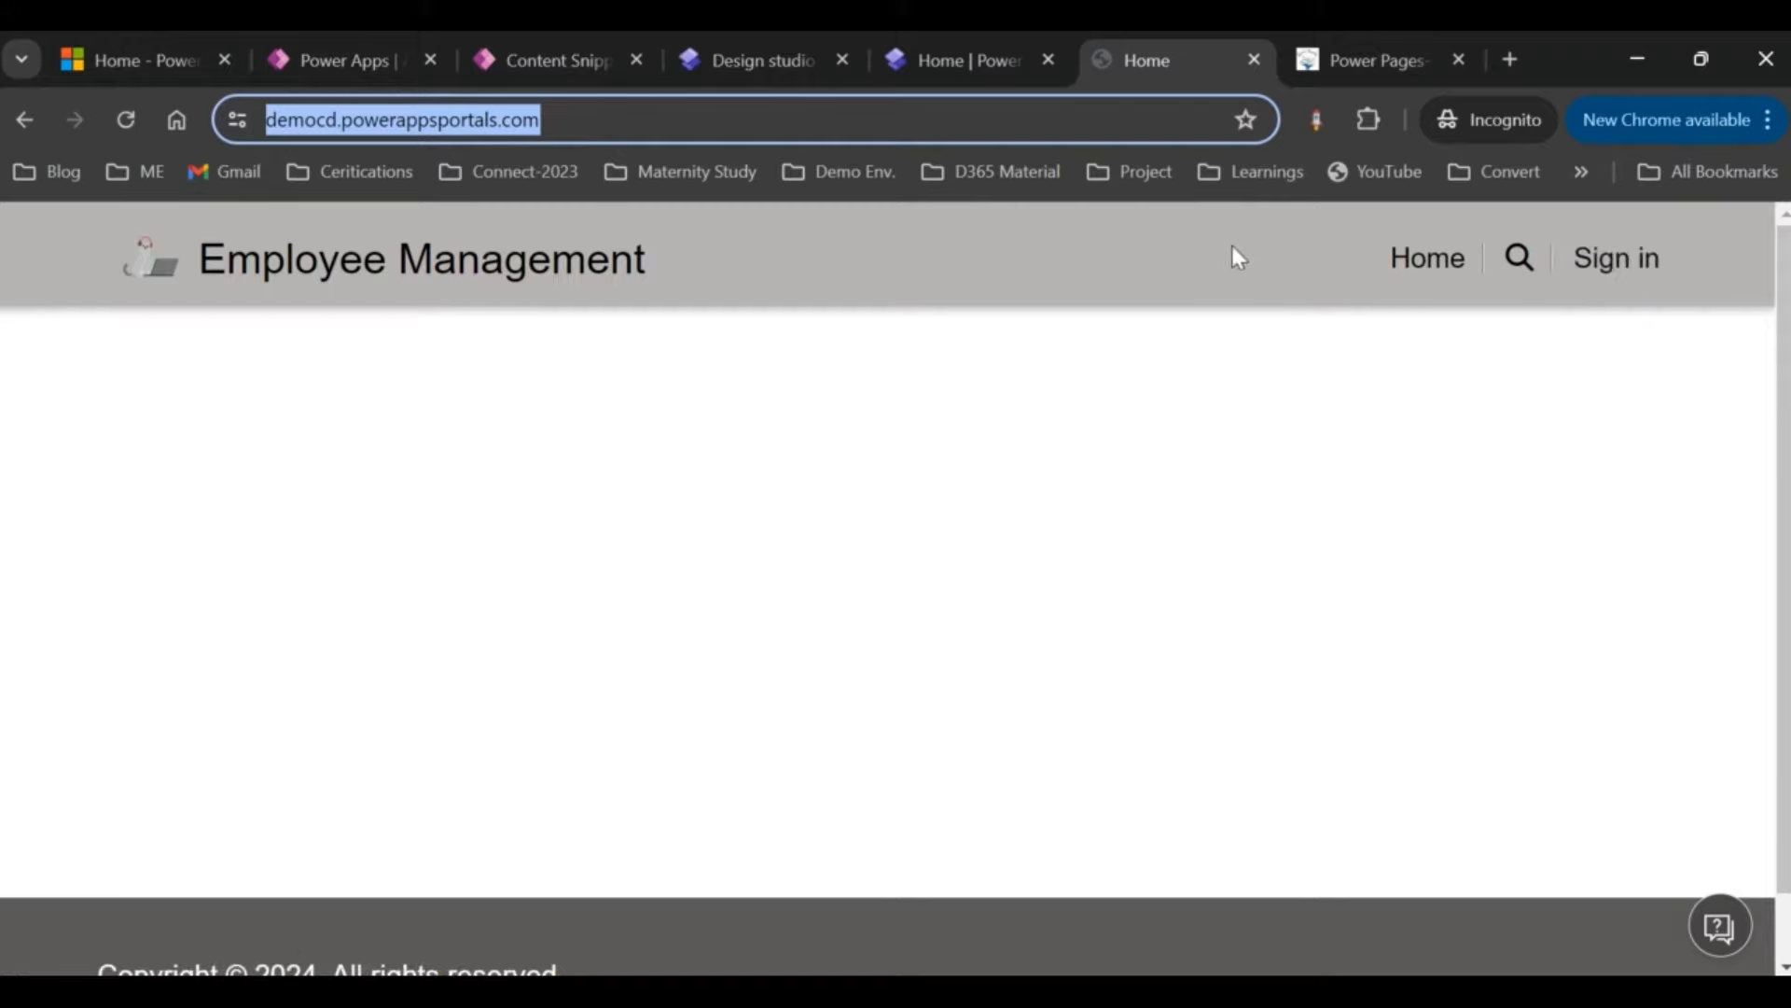
click(769, 56)
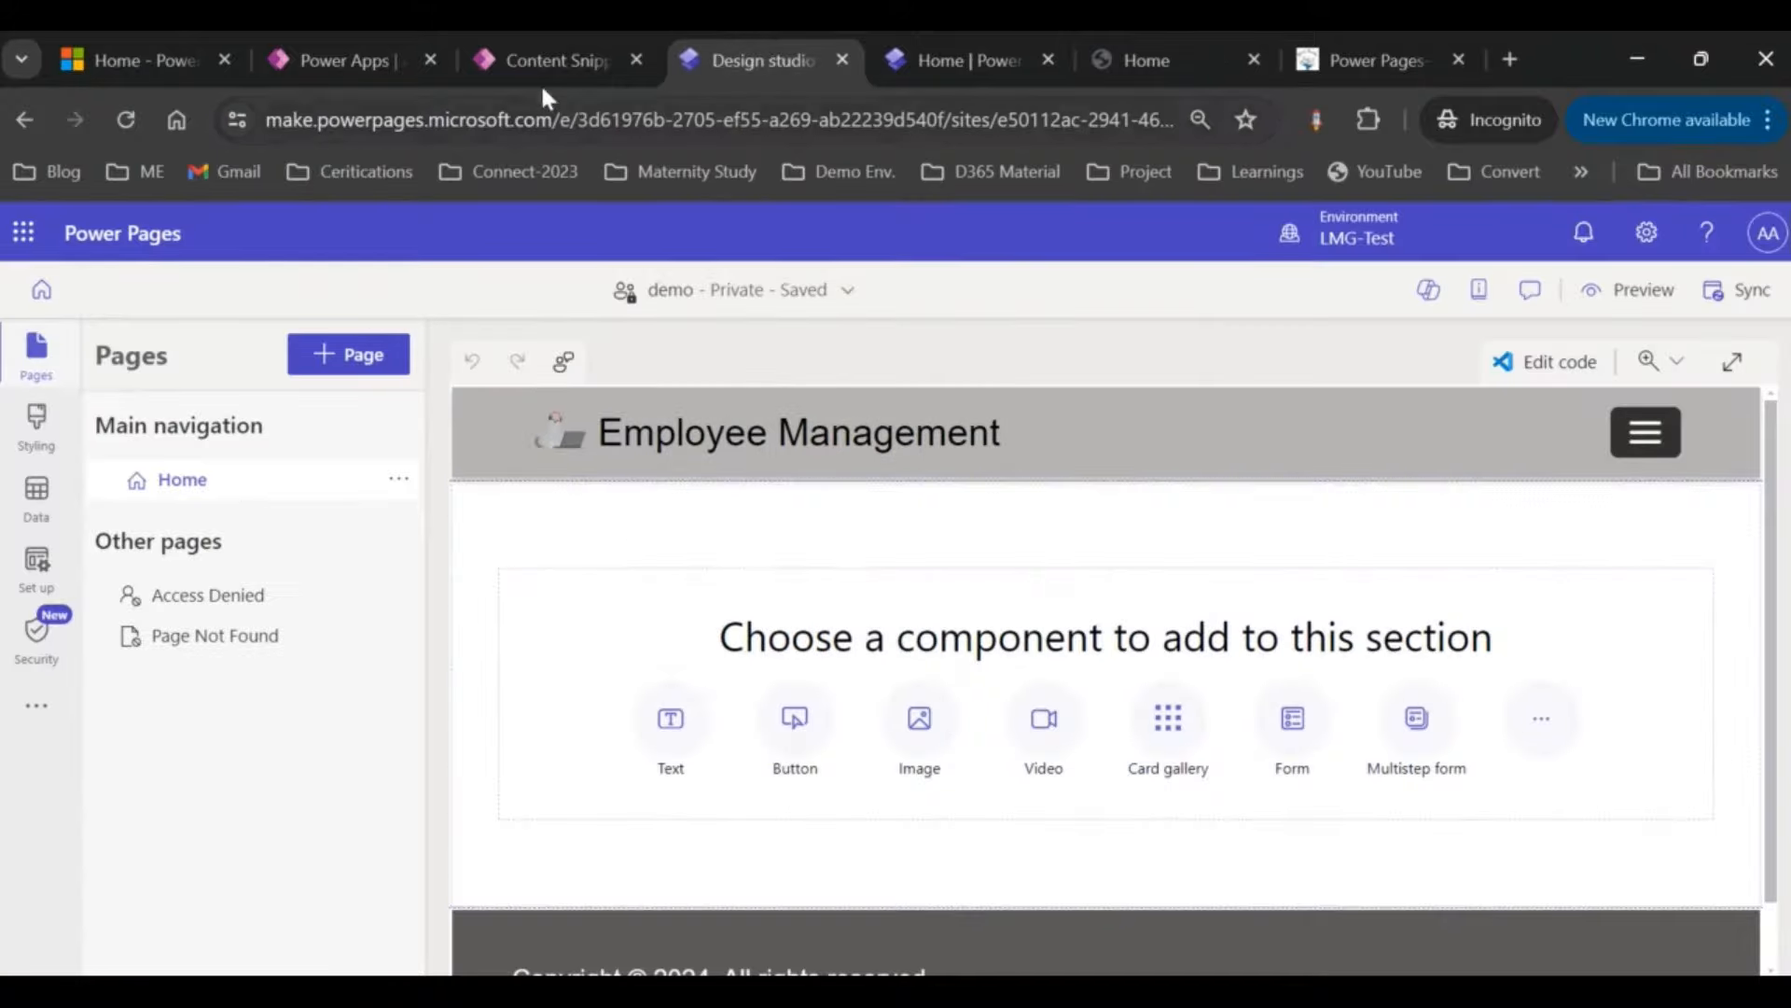
click(541, 58)
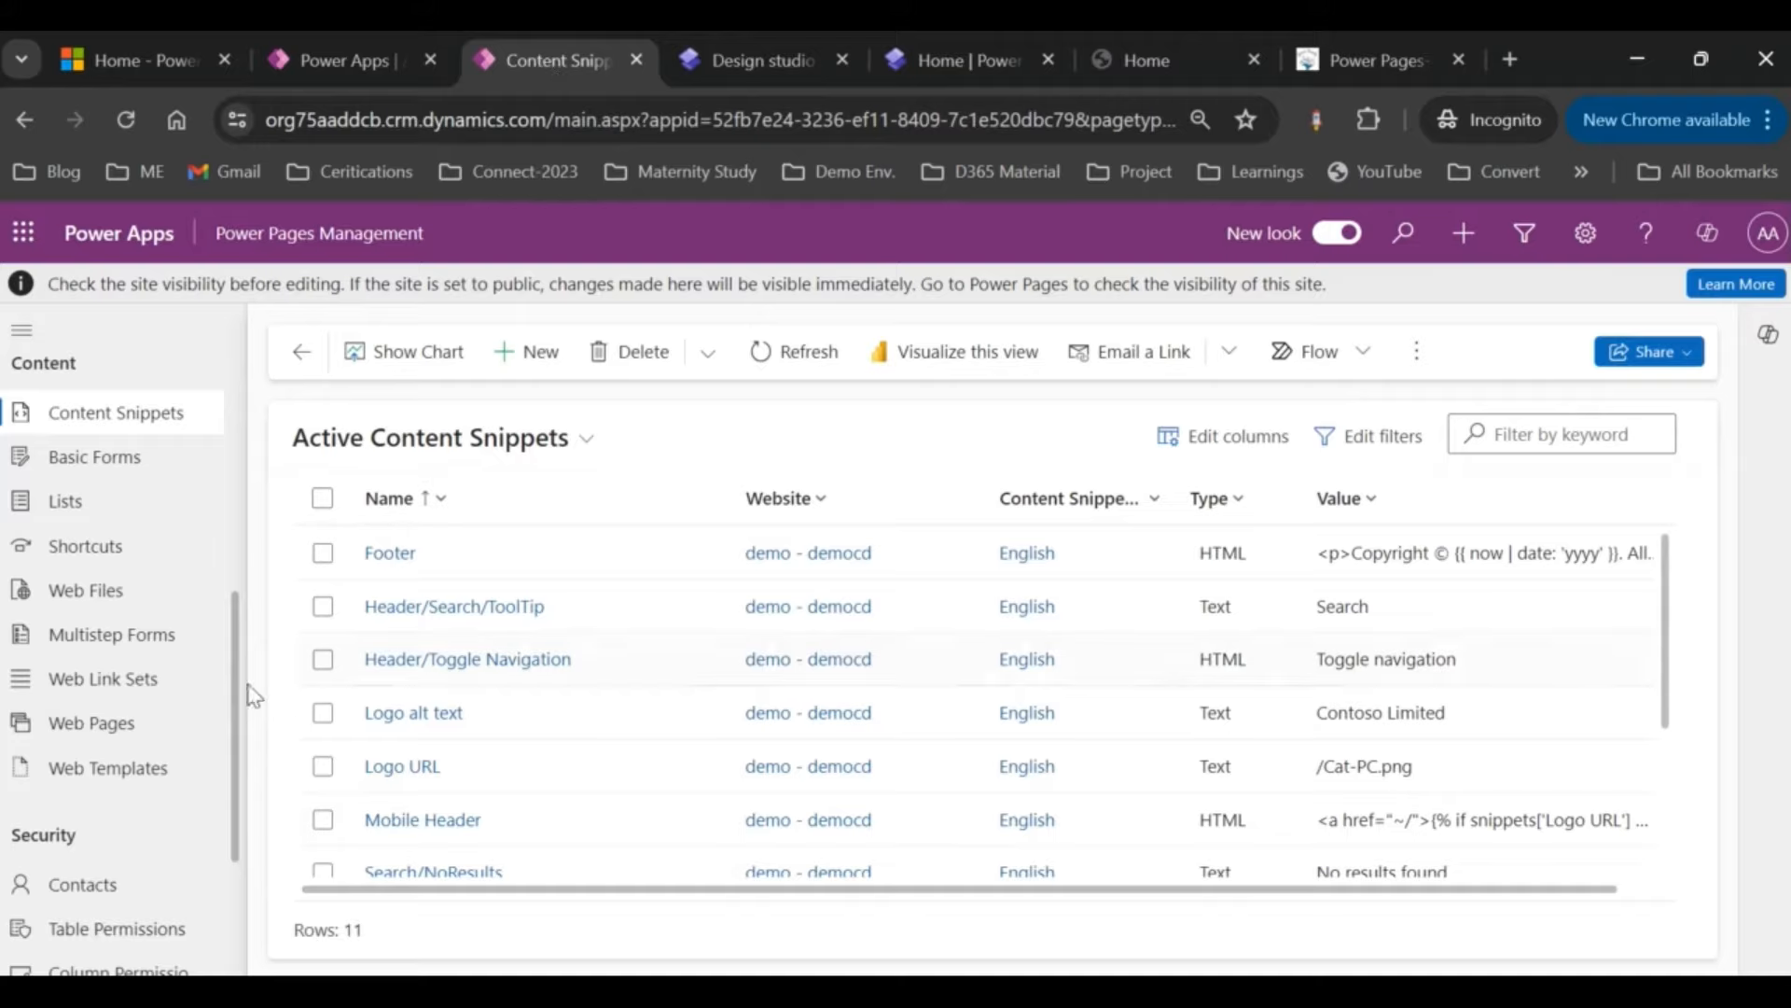
scroll(112, 437, up, 5)
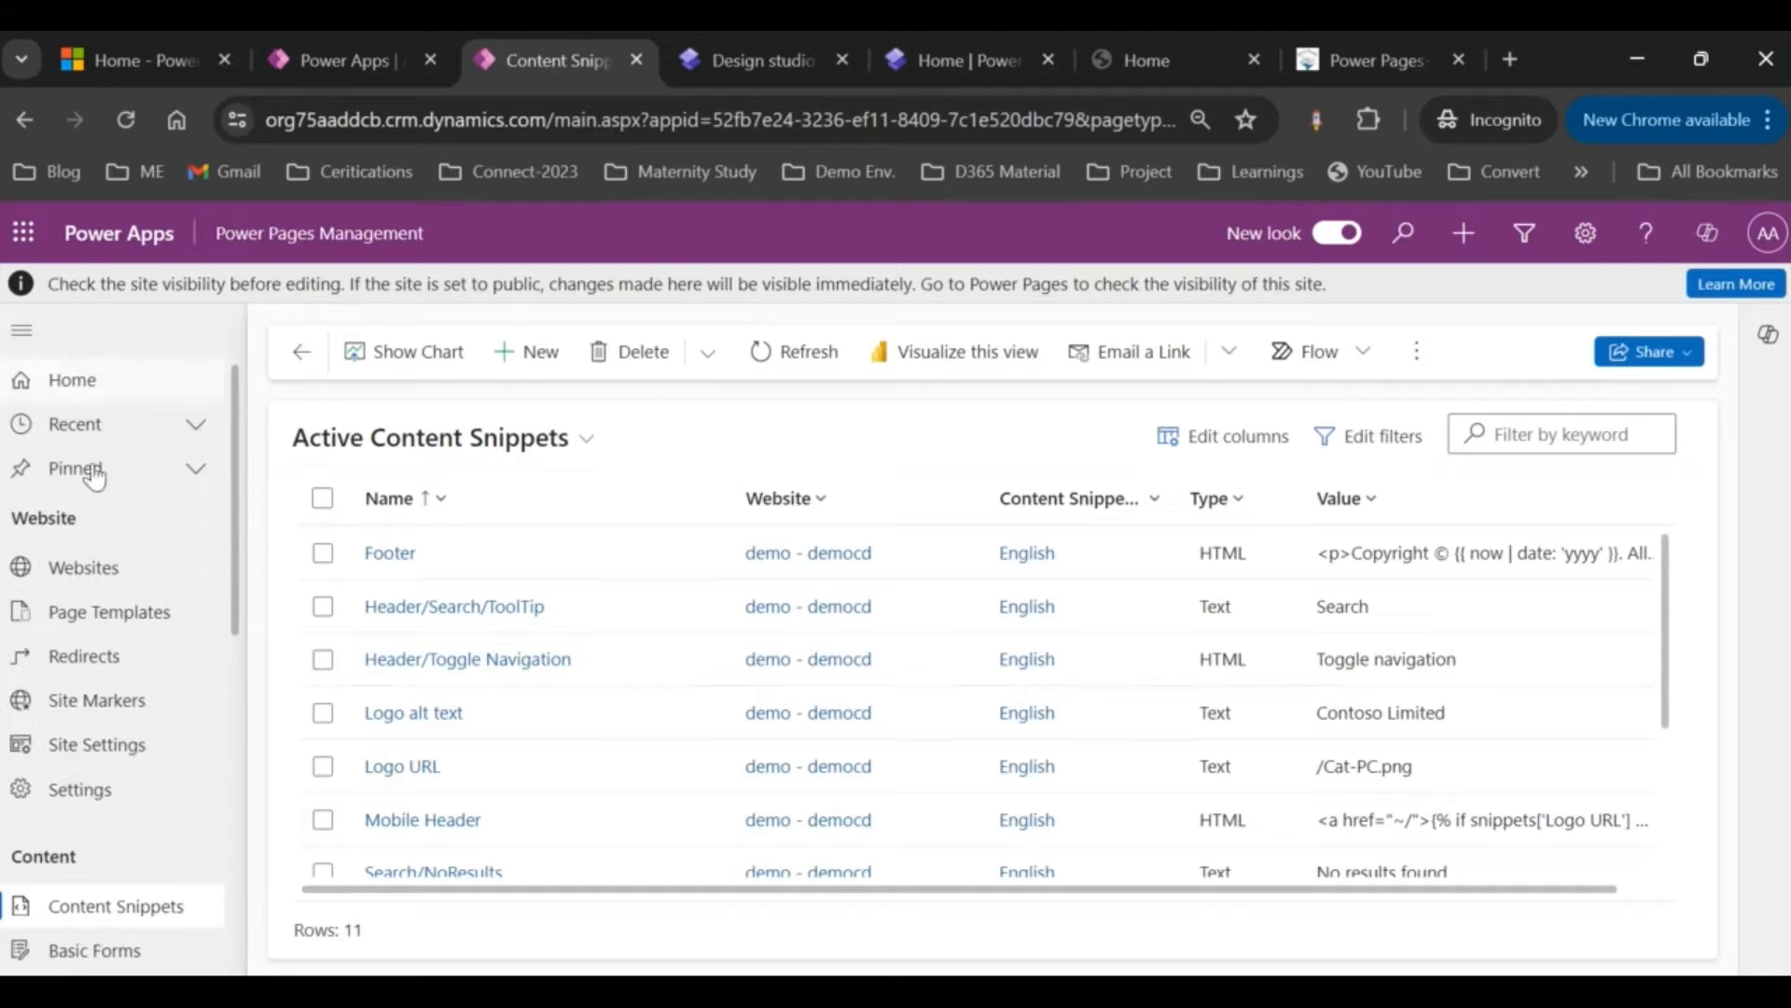
scroll(84, 854, down, 1)
scroll(84, 853, down, 4)
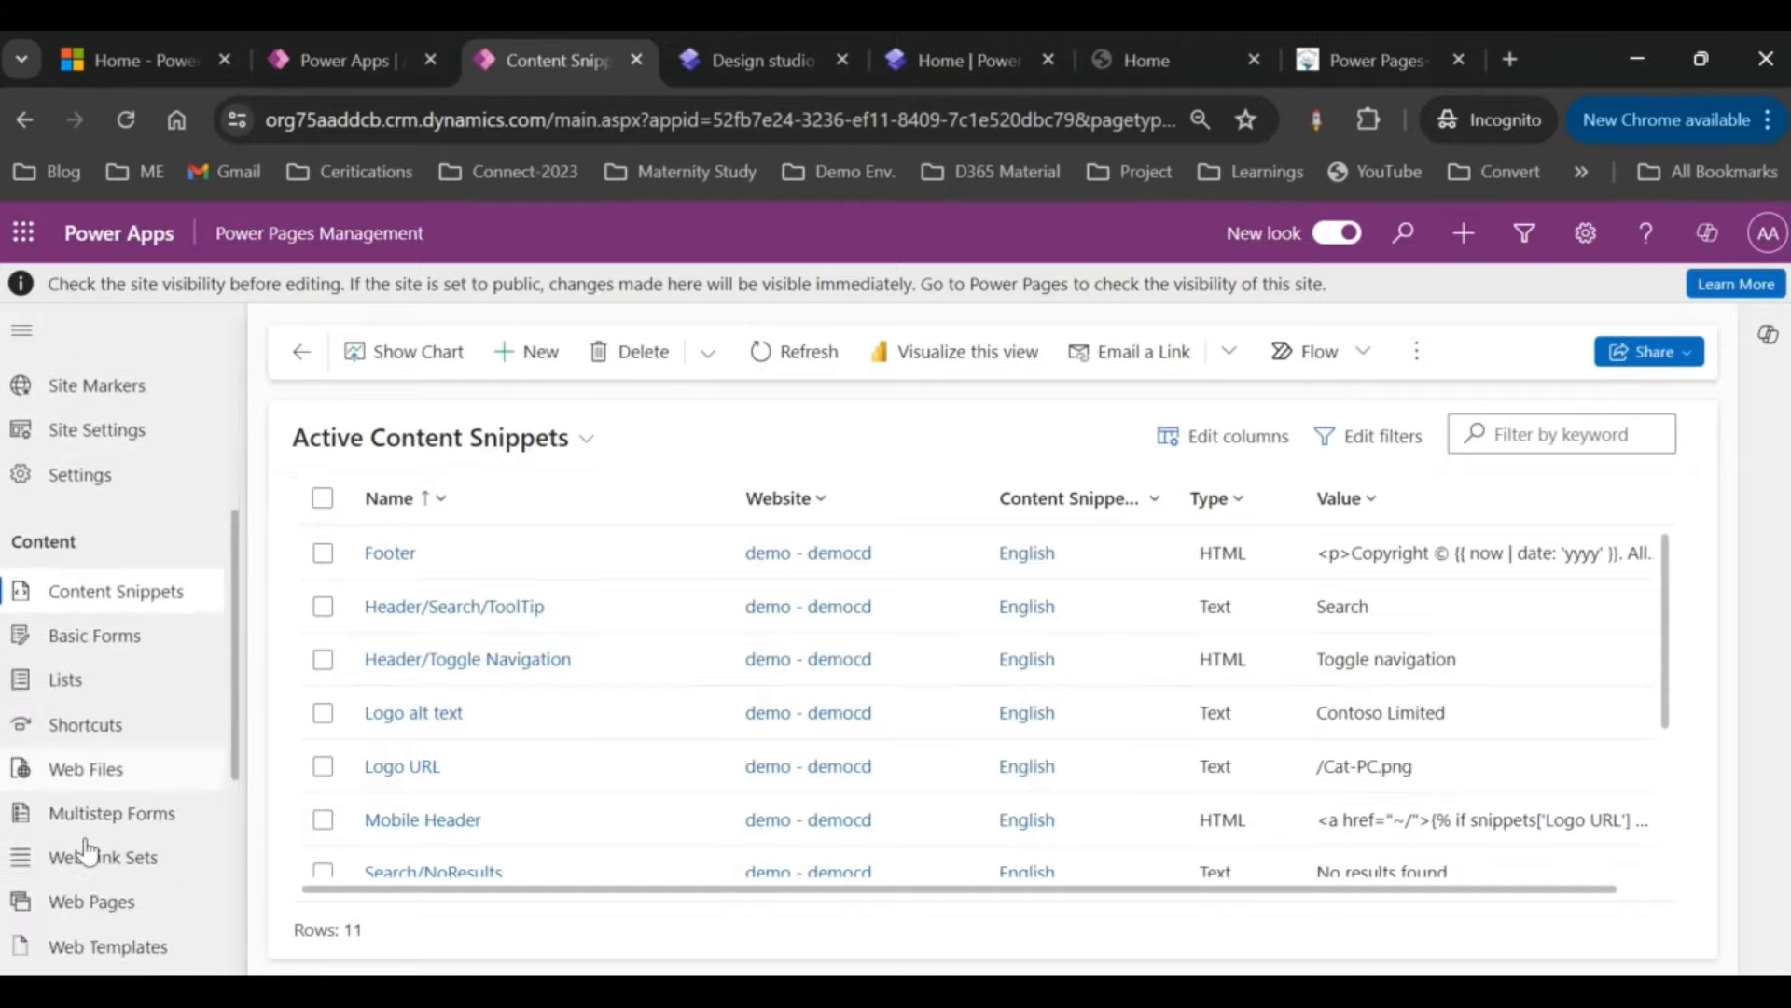
Step: Start a new web page 'Create Employee' on the demo - democd website with Home as parent
click(93, 793)
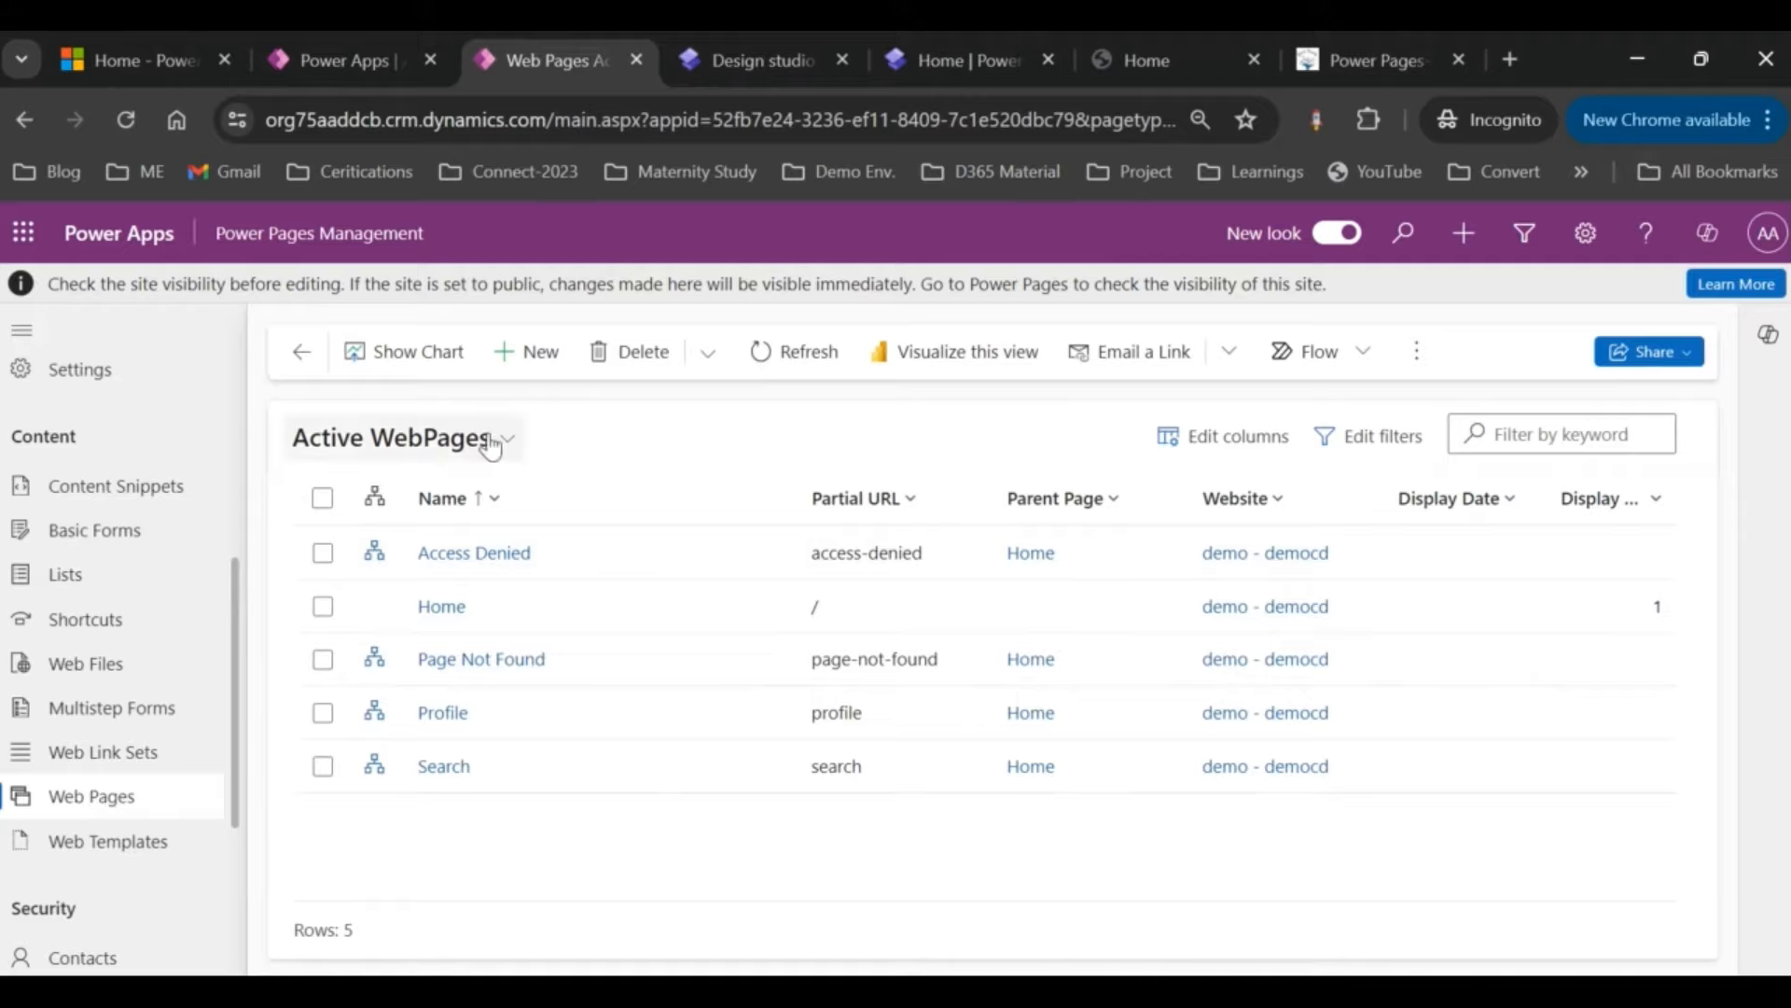
click(527, 352)
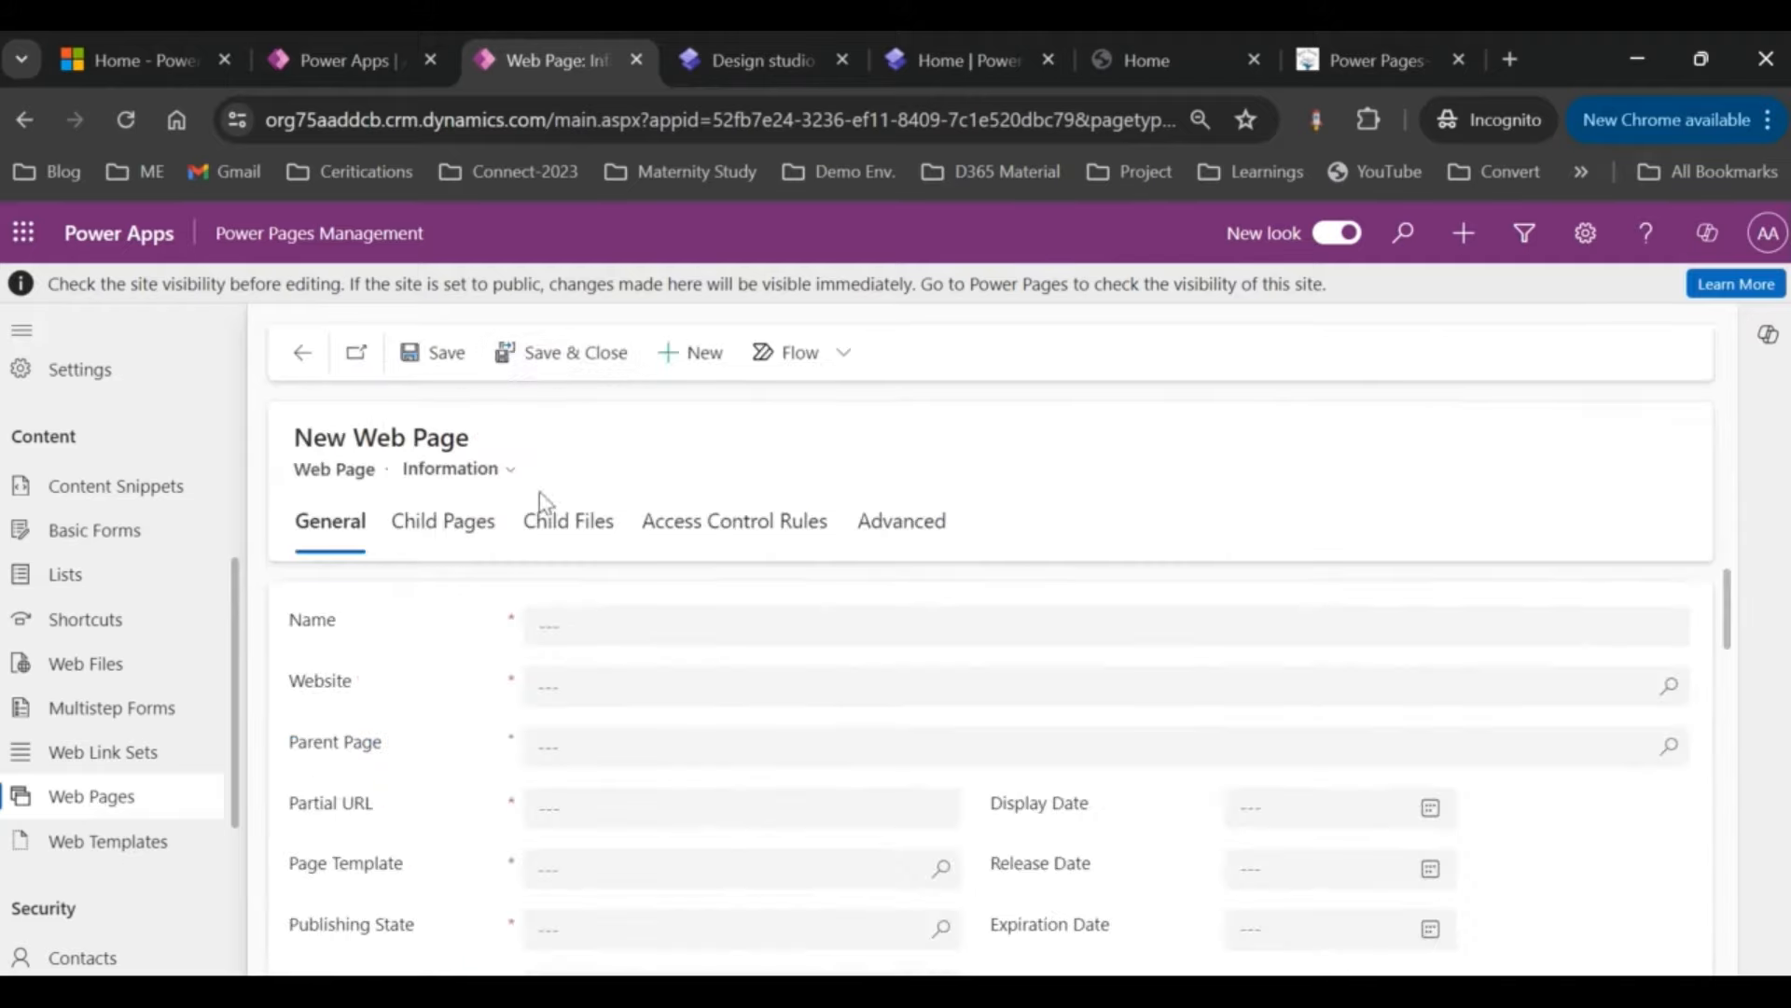
click(606, 623)
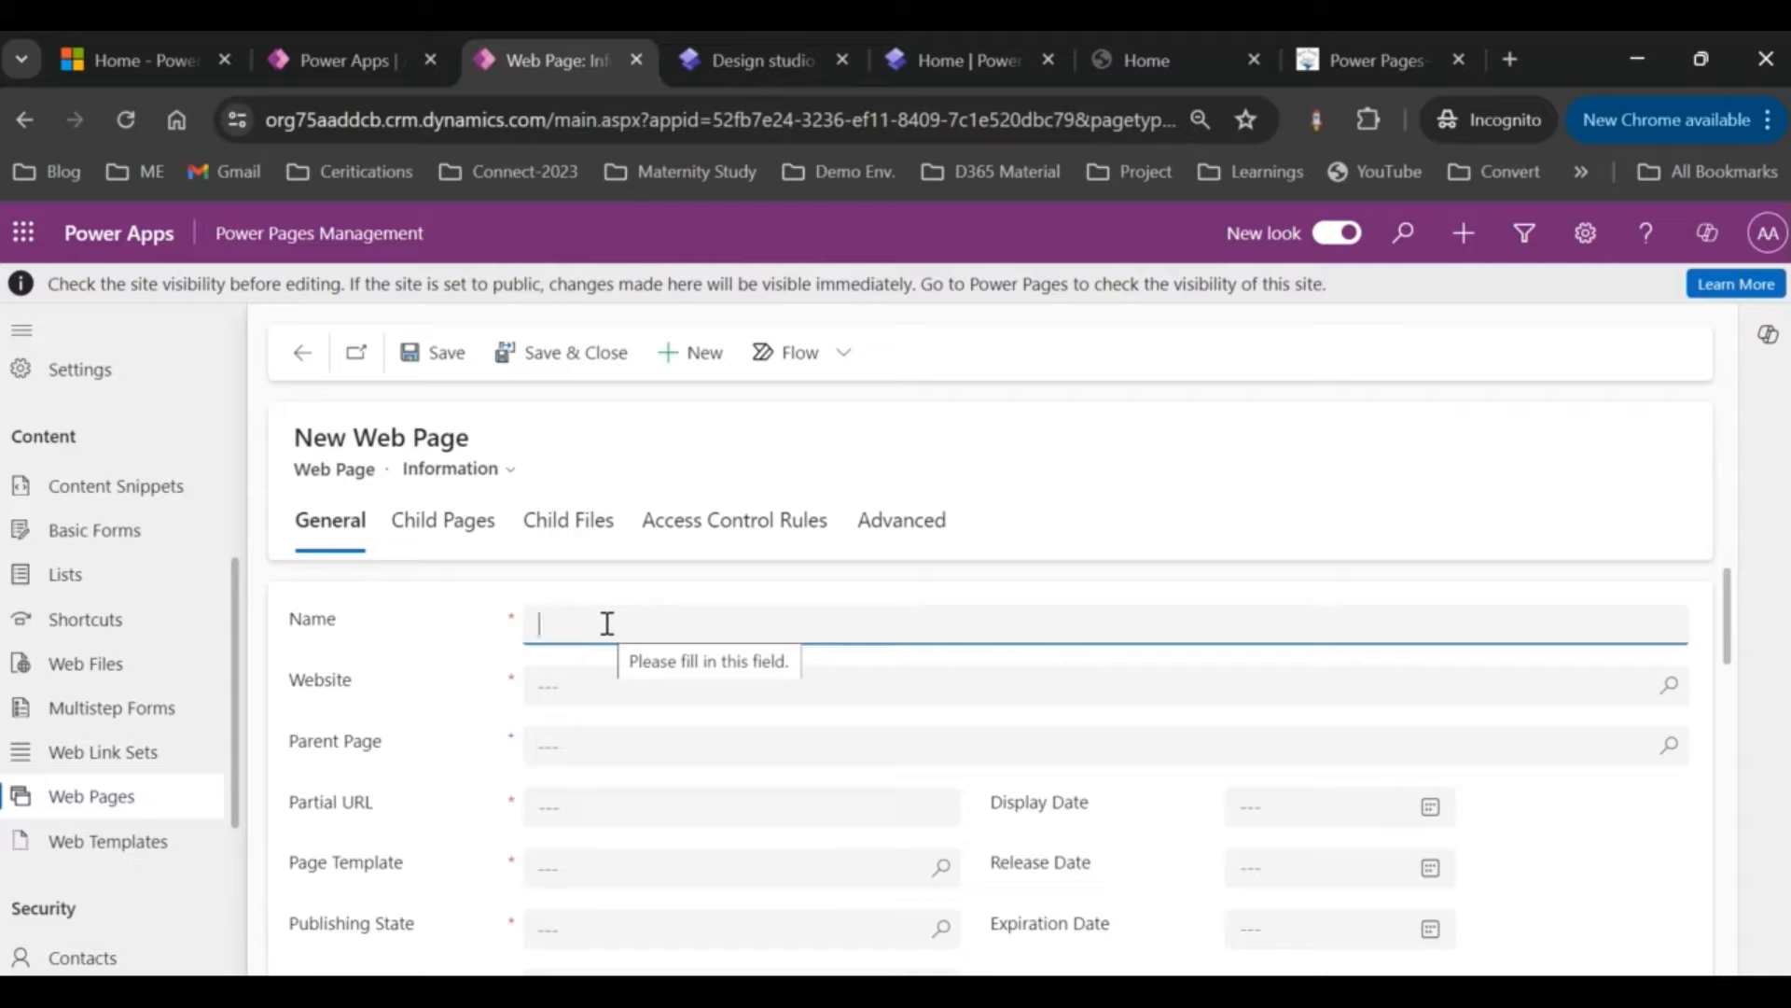
text(Create E)
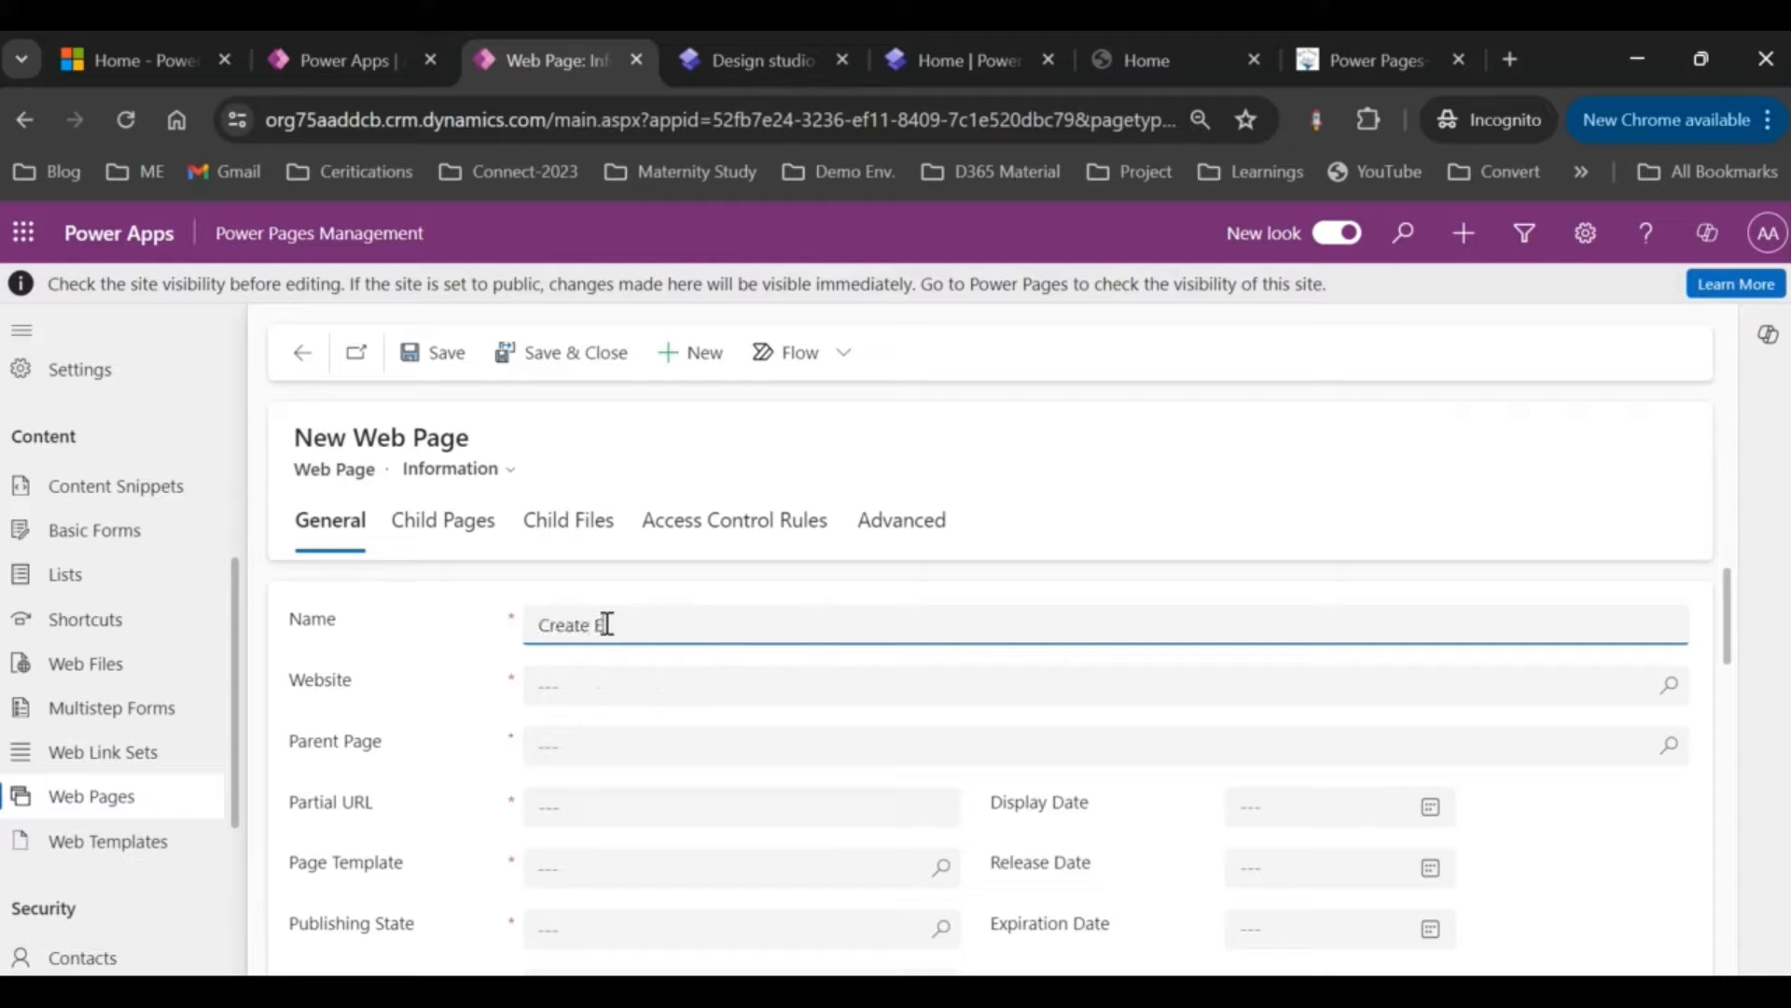
text(mpo)
key(BackSpace)
click(573, 681)
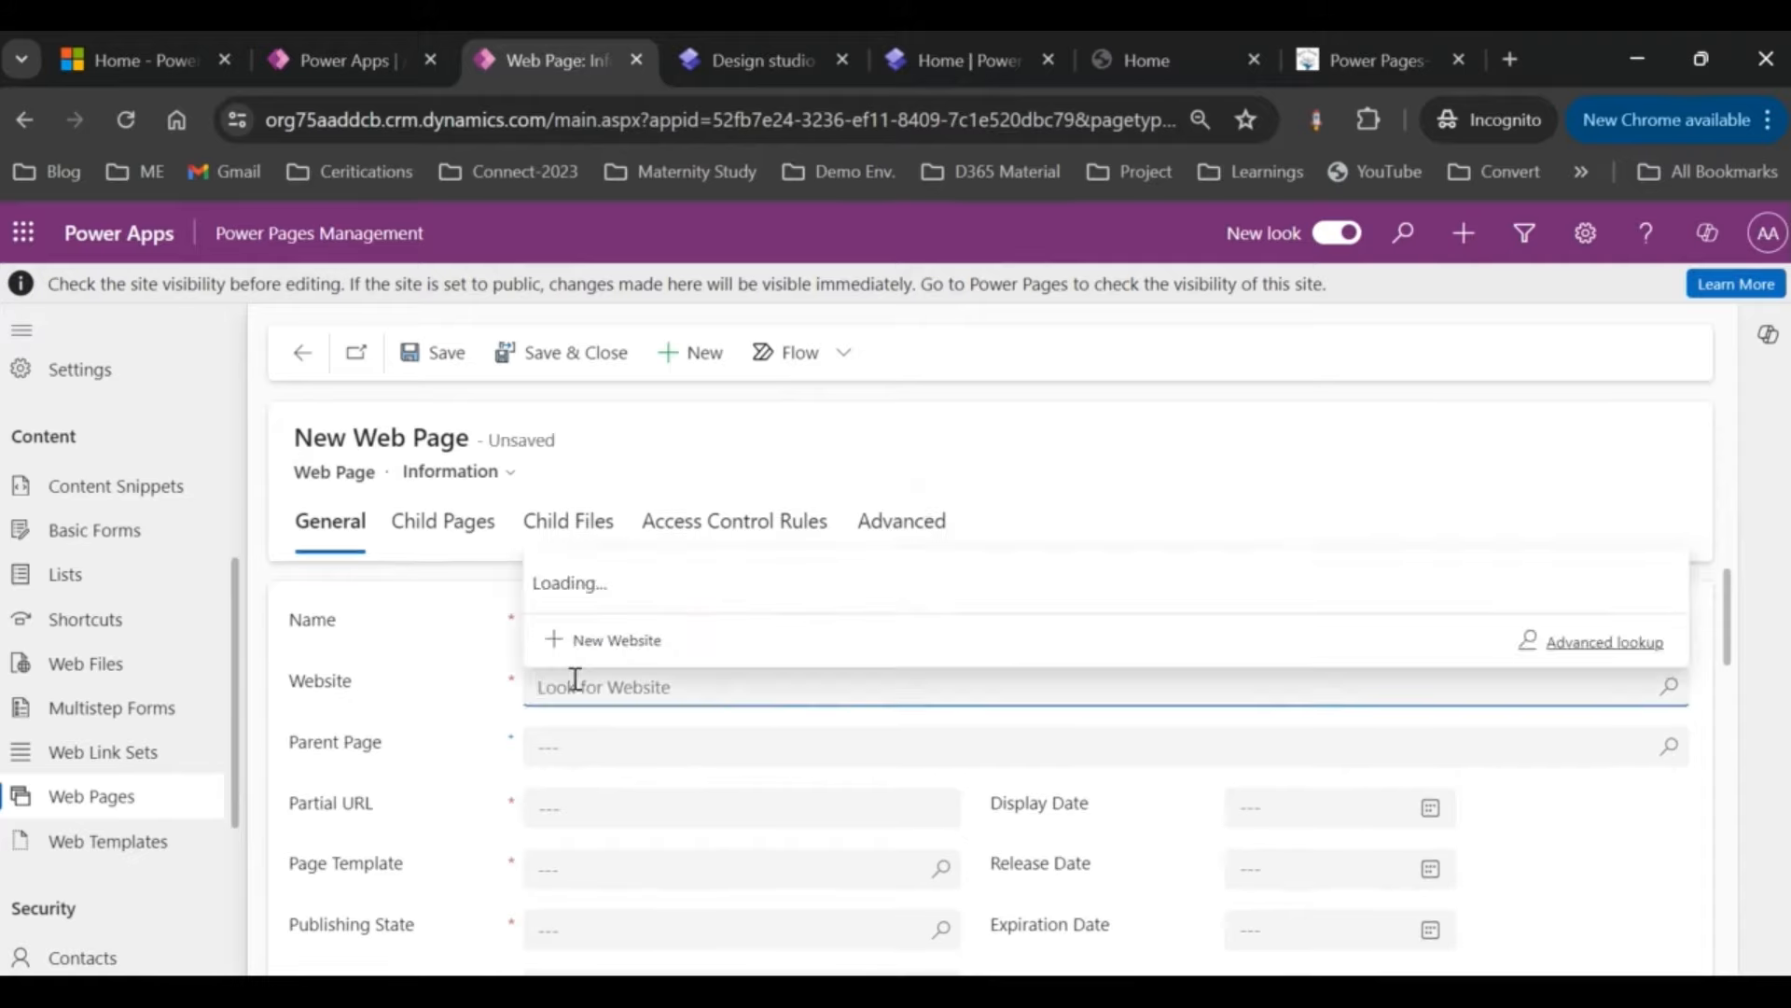
click(631, 574)
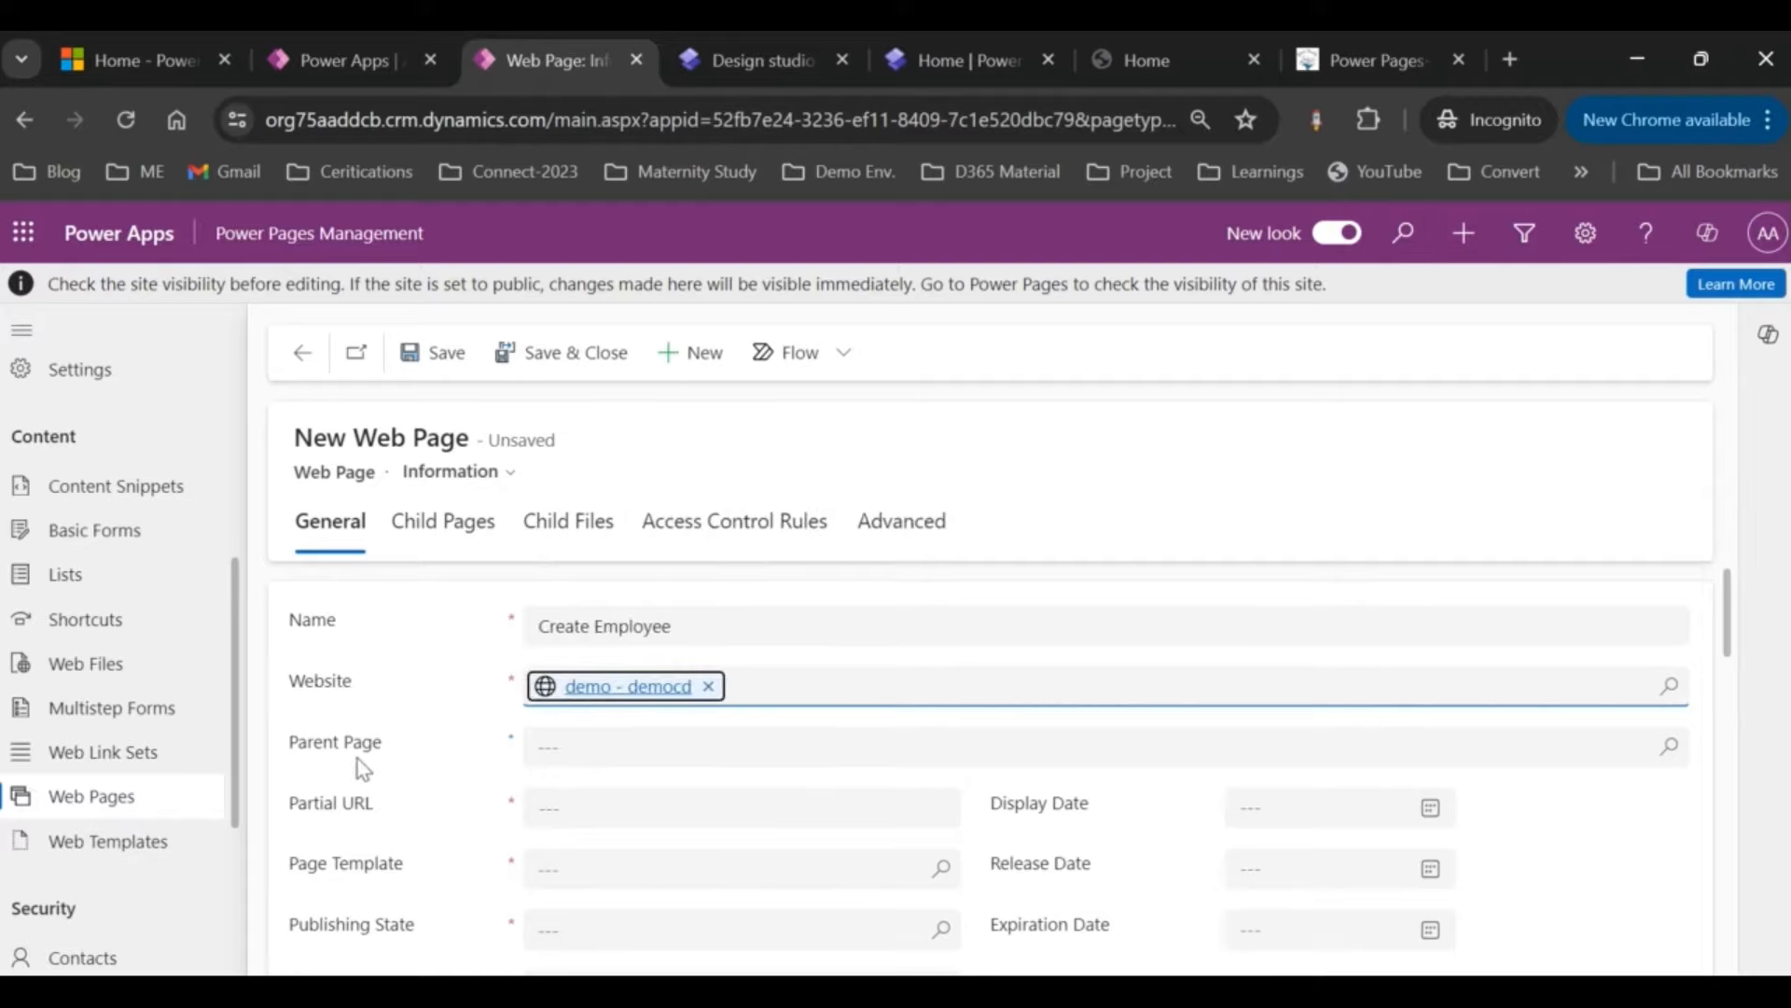
scroll(359, 763, down, 1)
click(544, 706)
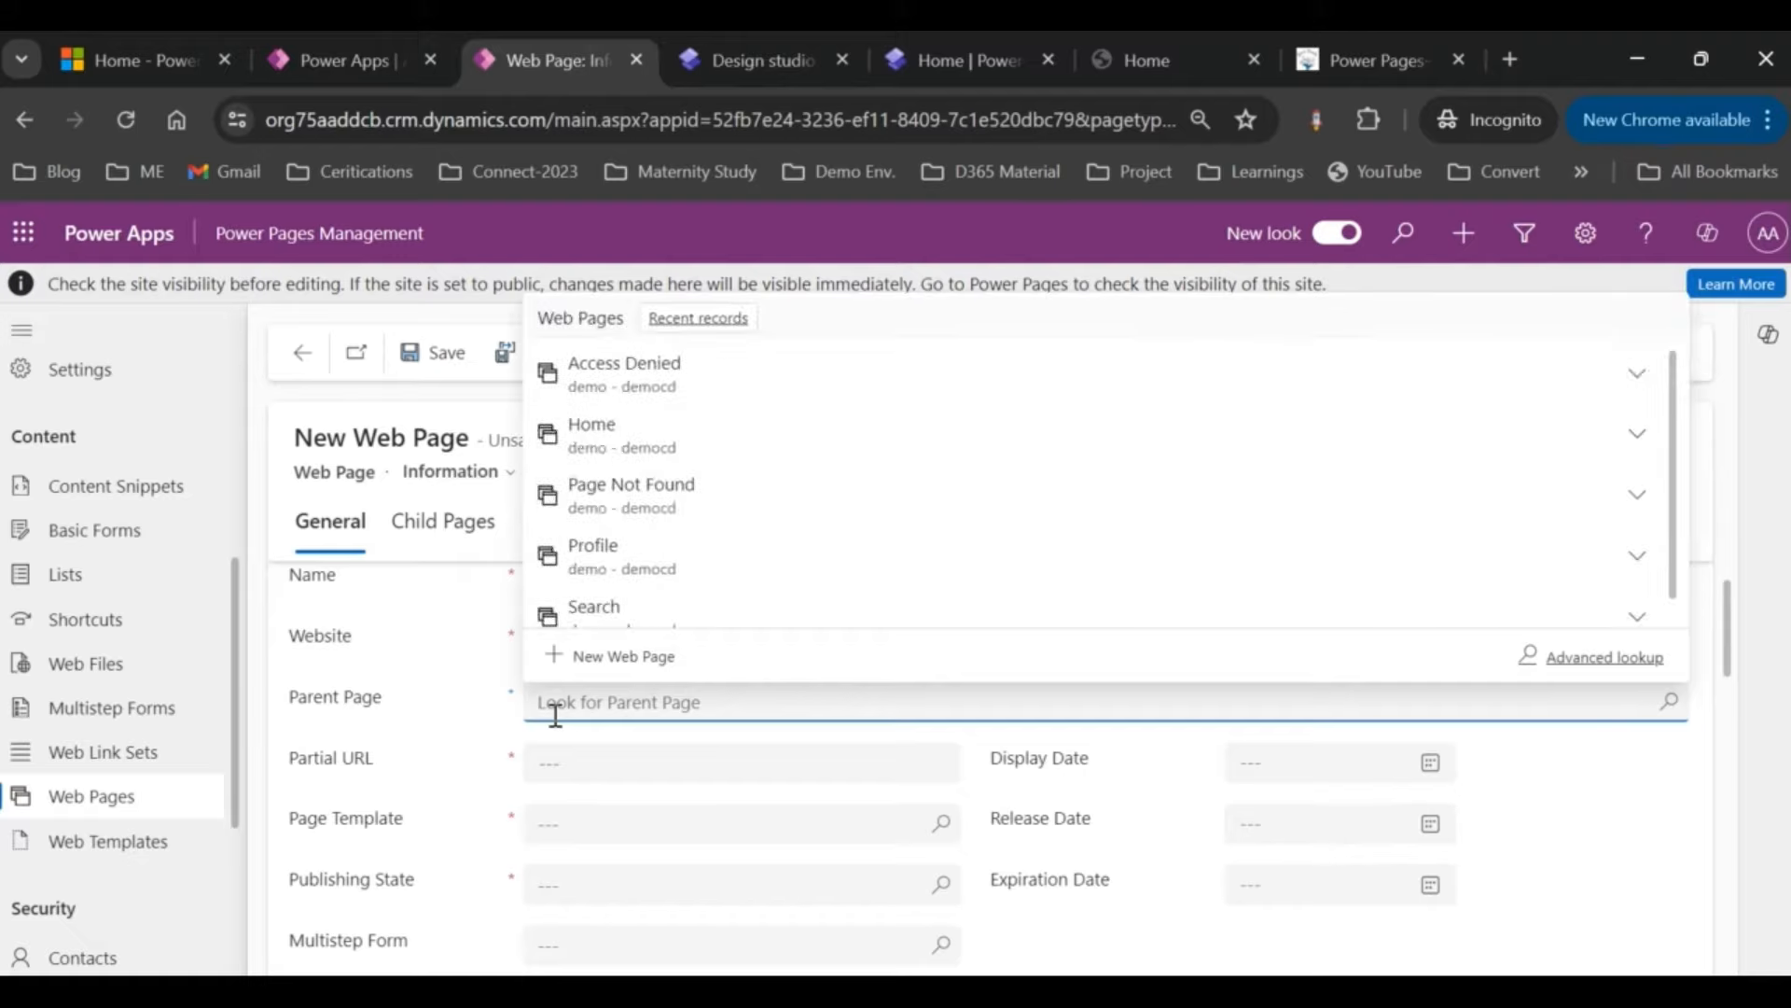
click(624, 455)
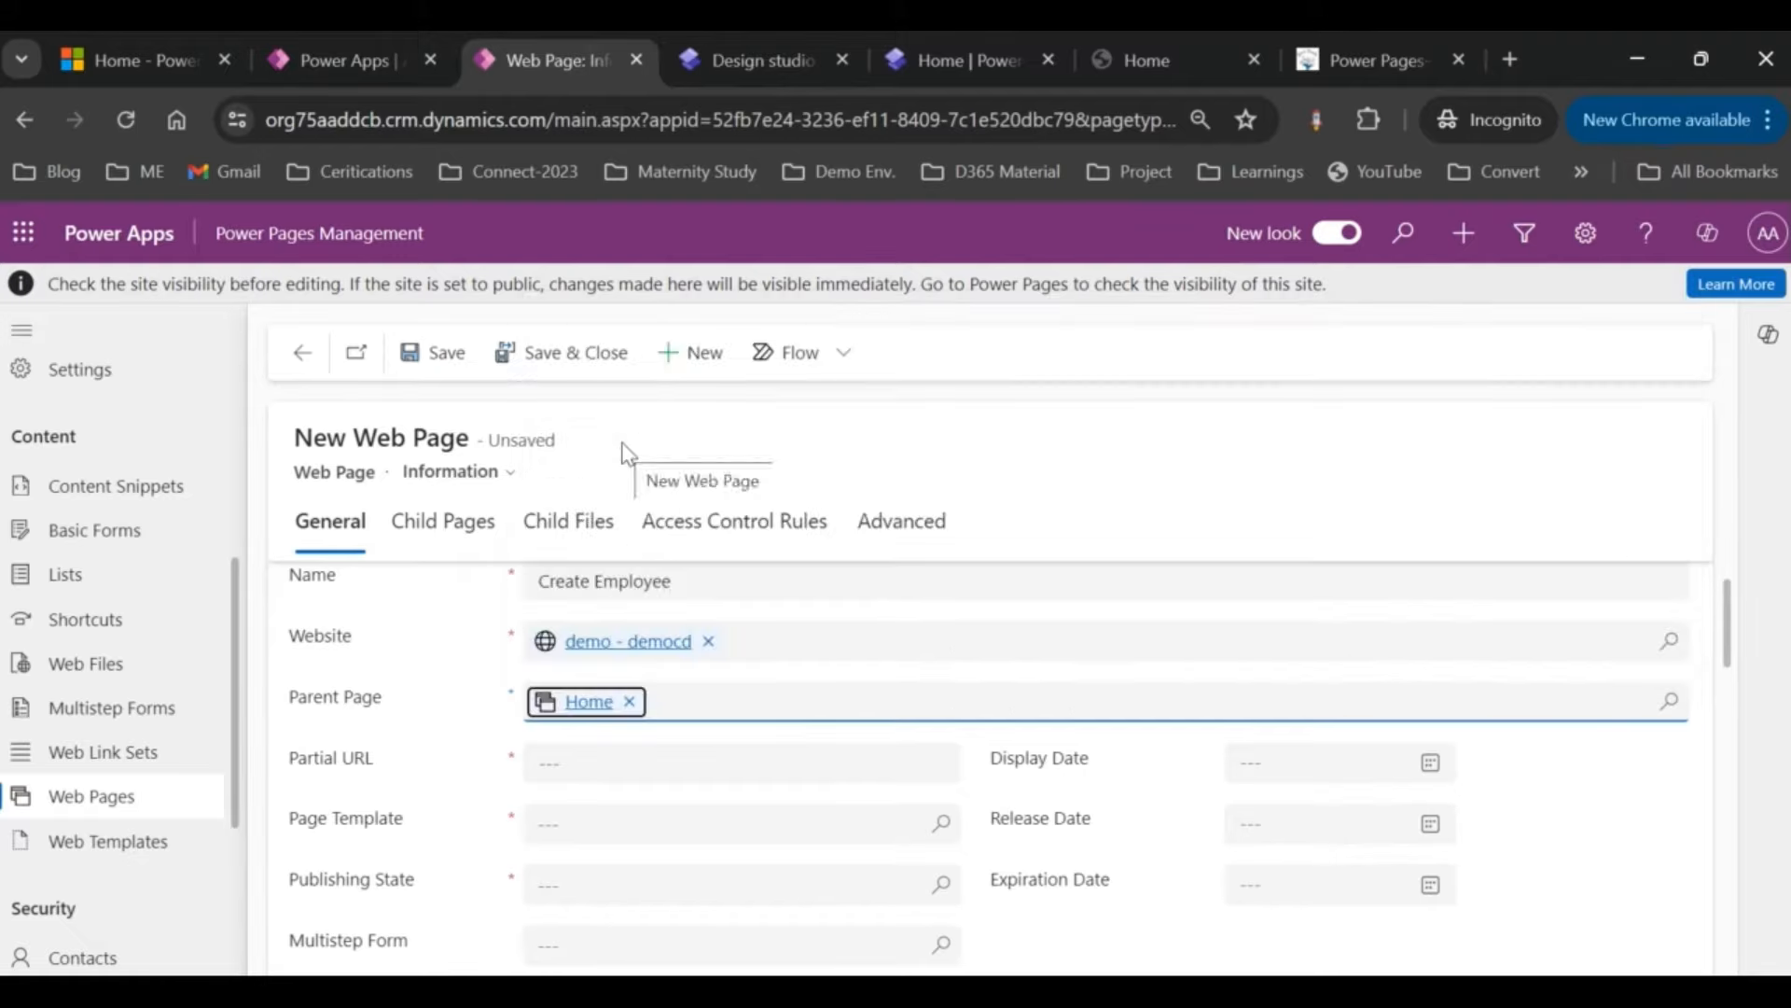
Step: Set the Partial URL to 'create-employee', restoring the page name after an accidental edit
click(597, 777)
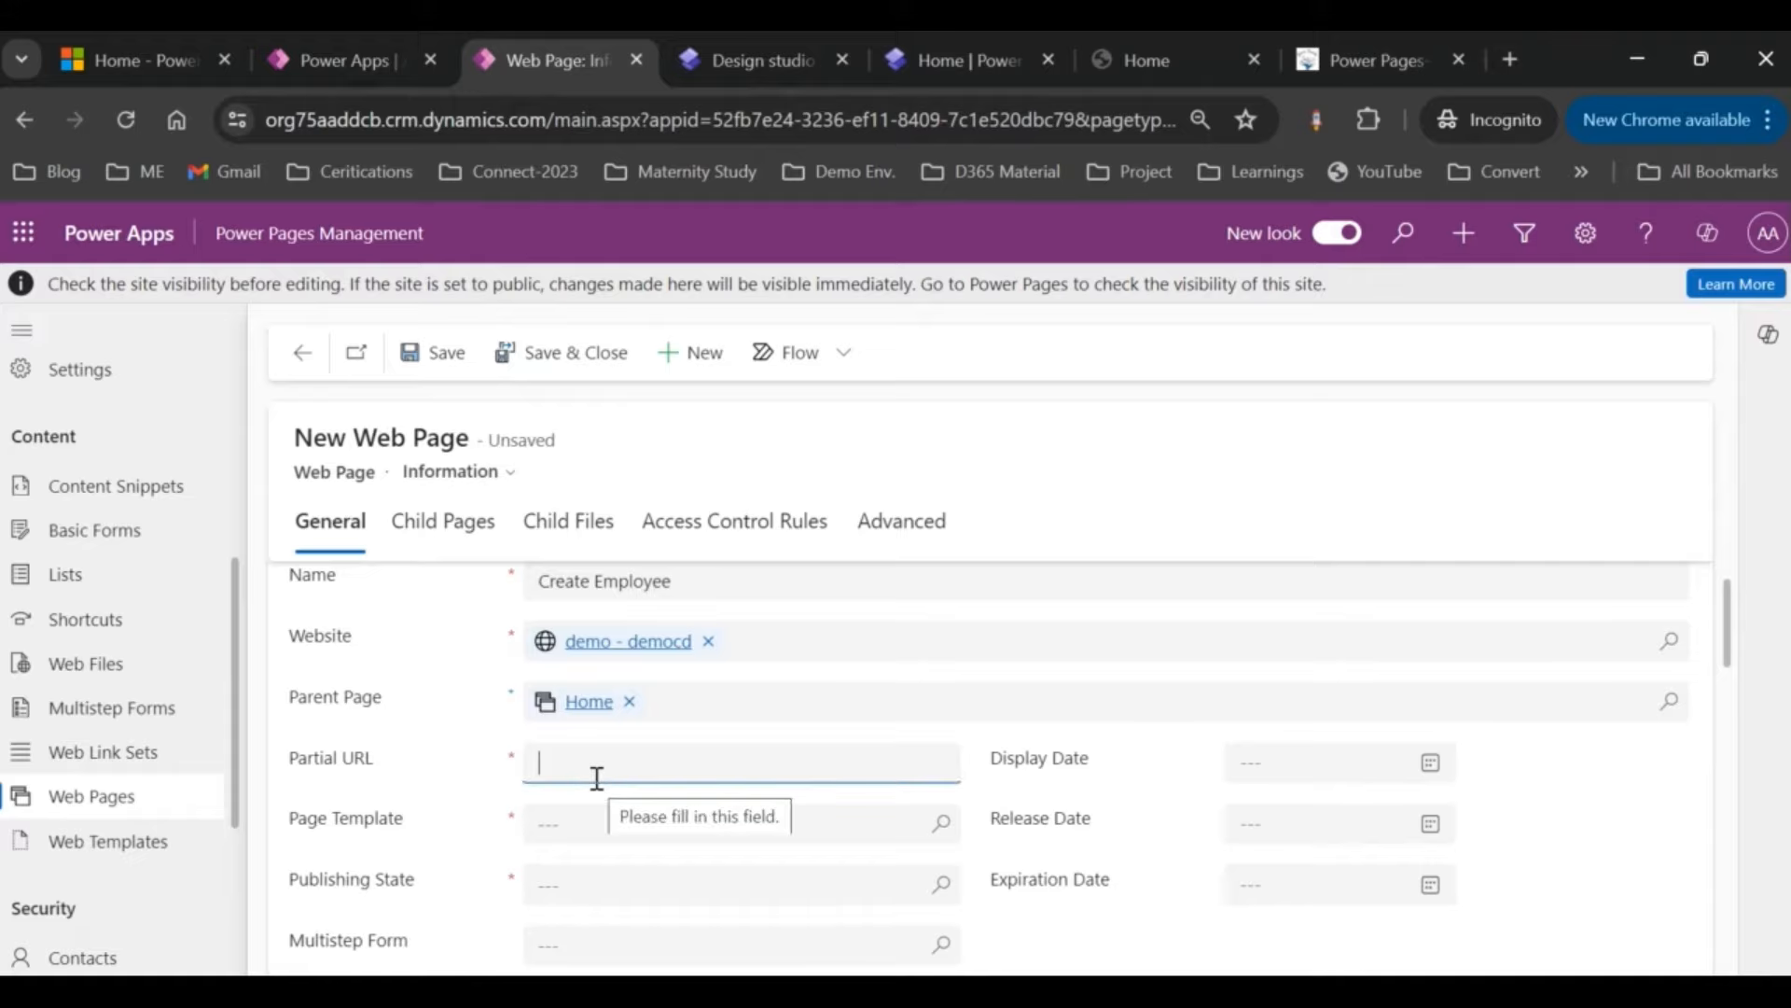
scroll(597, 777, up, 1)
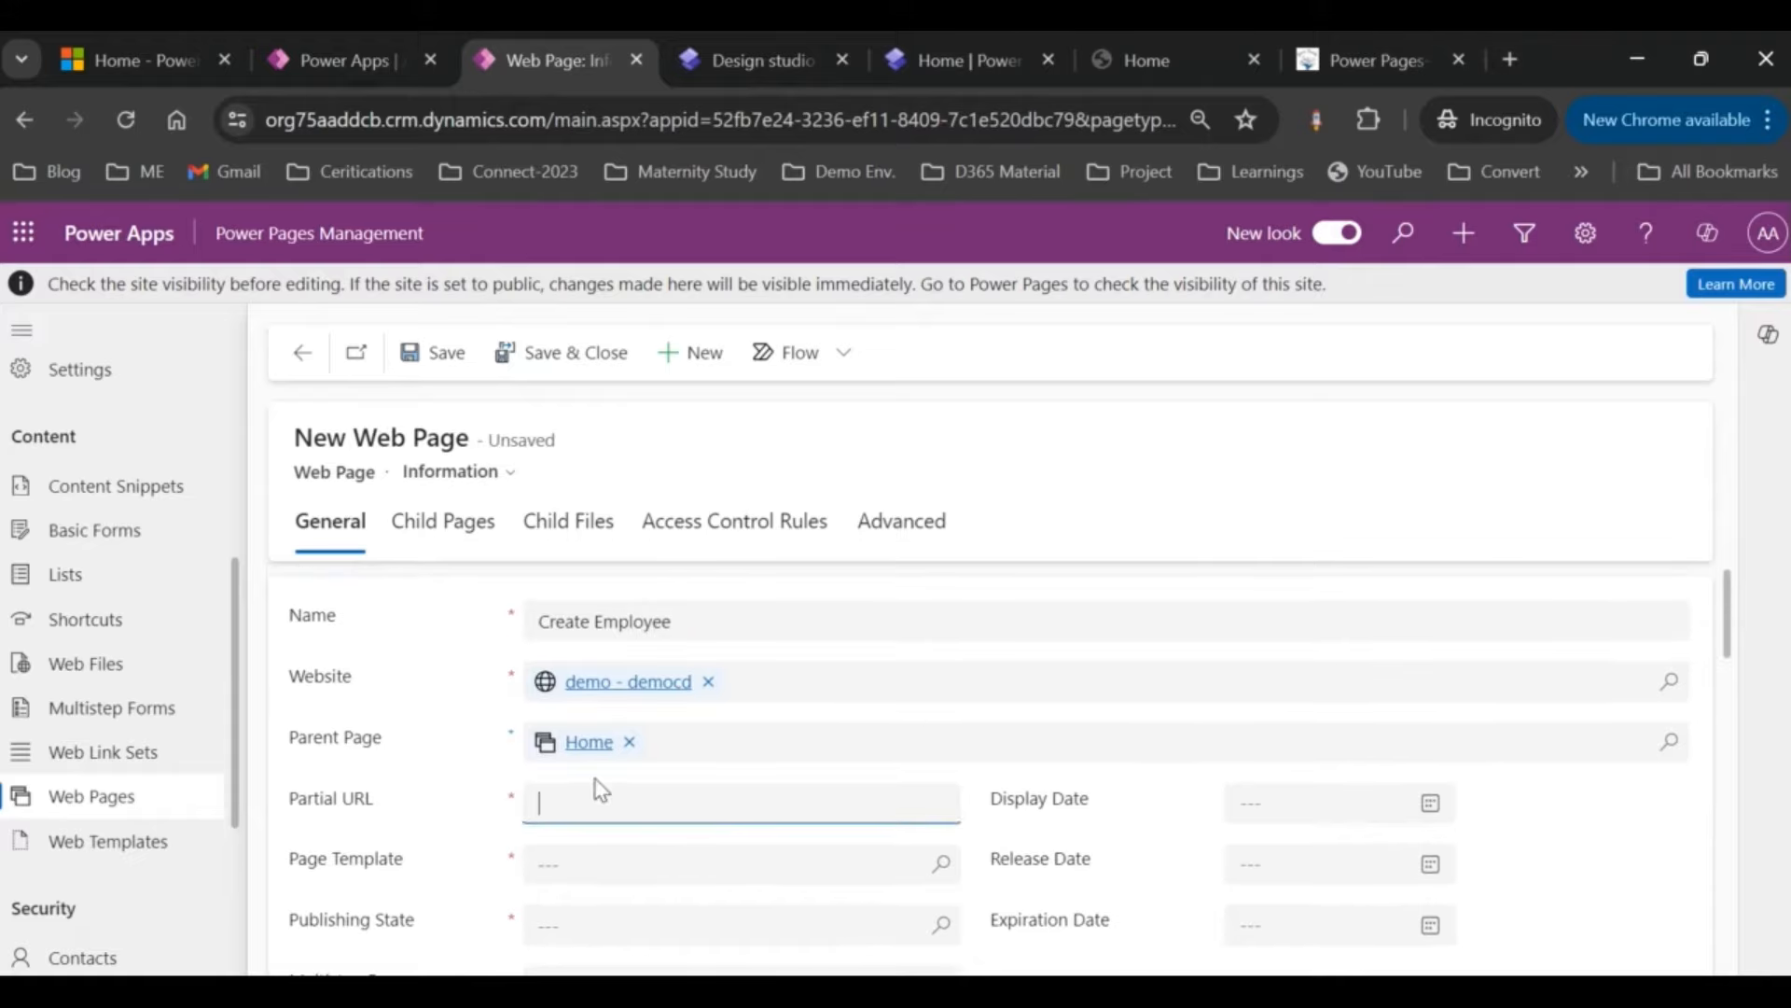
text(c)
drag(589, 621, 541, 620)
key(Delete)
key(Delete)
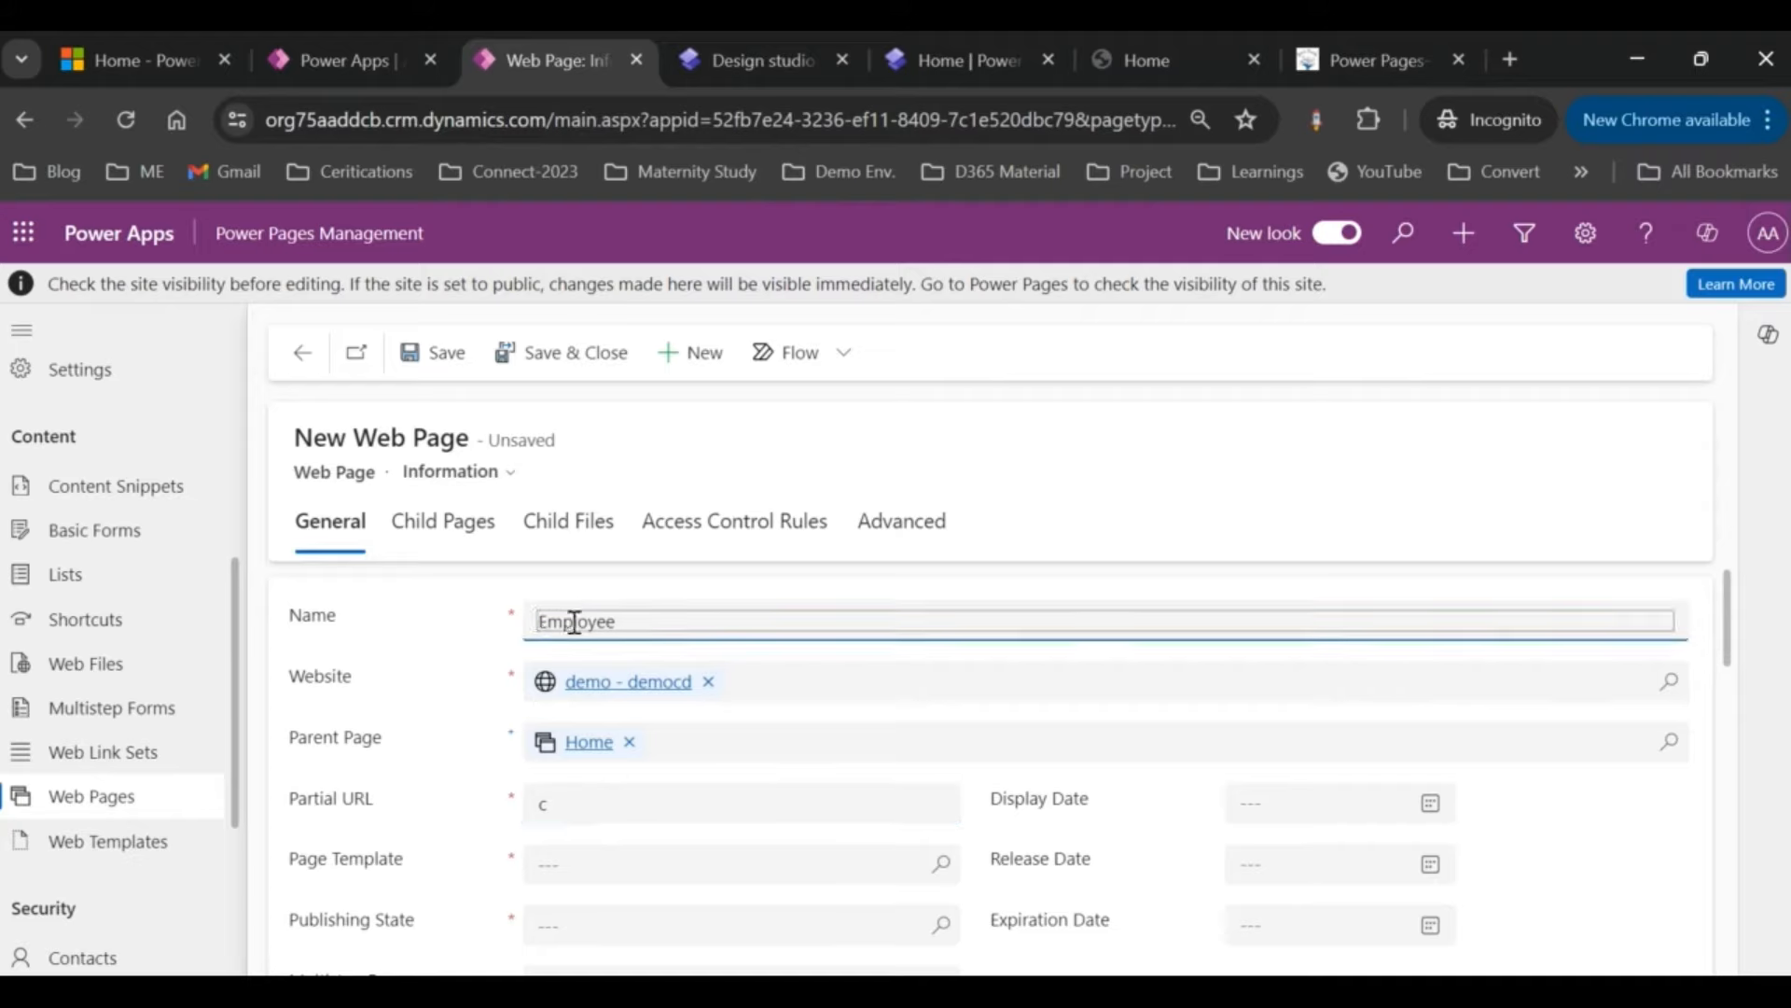
click(651, 613)
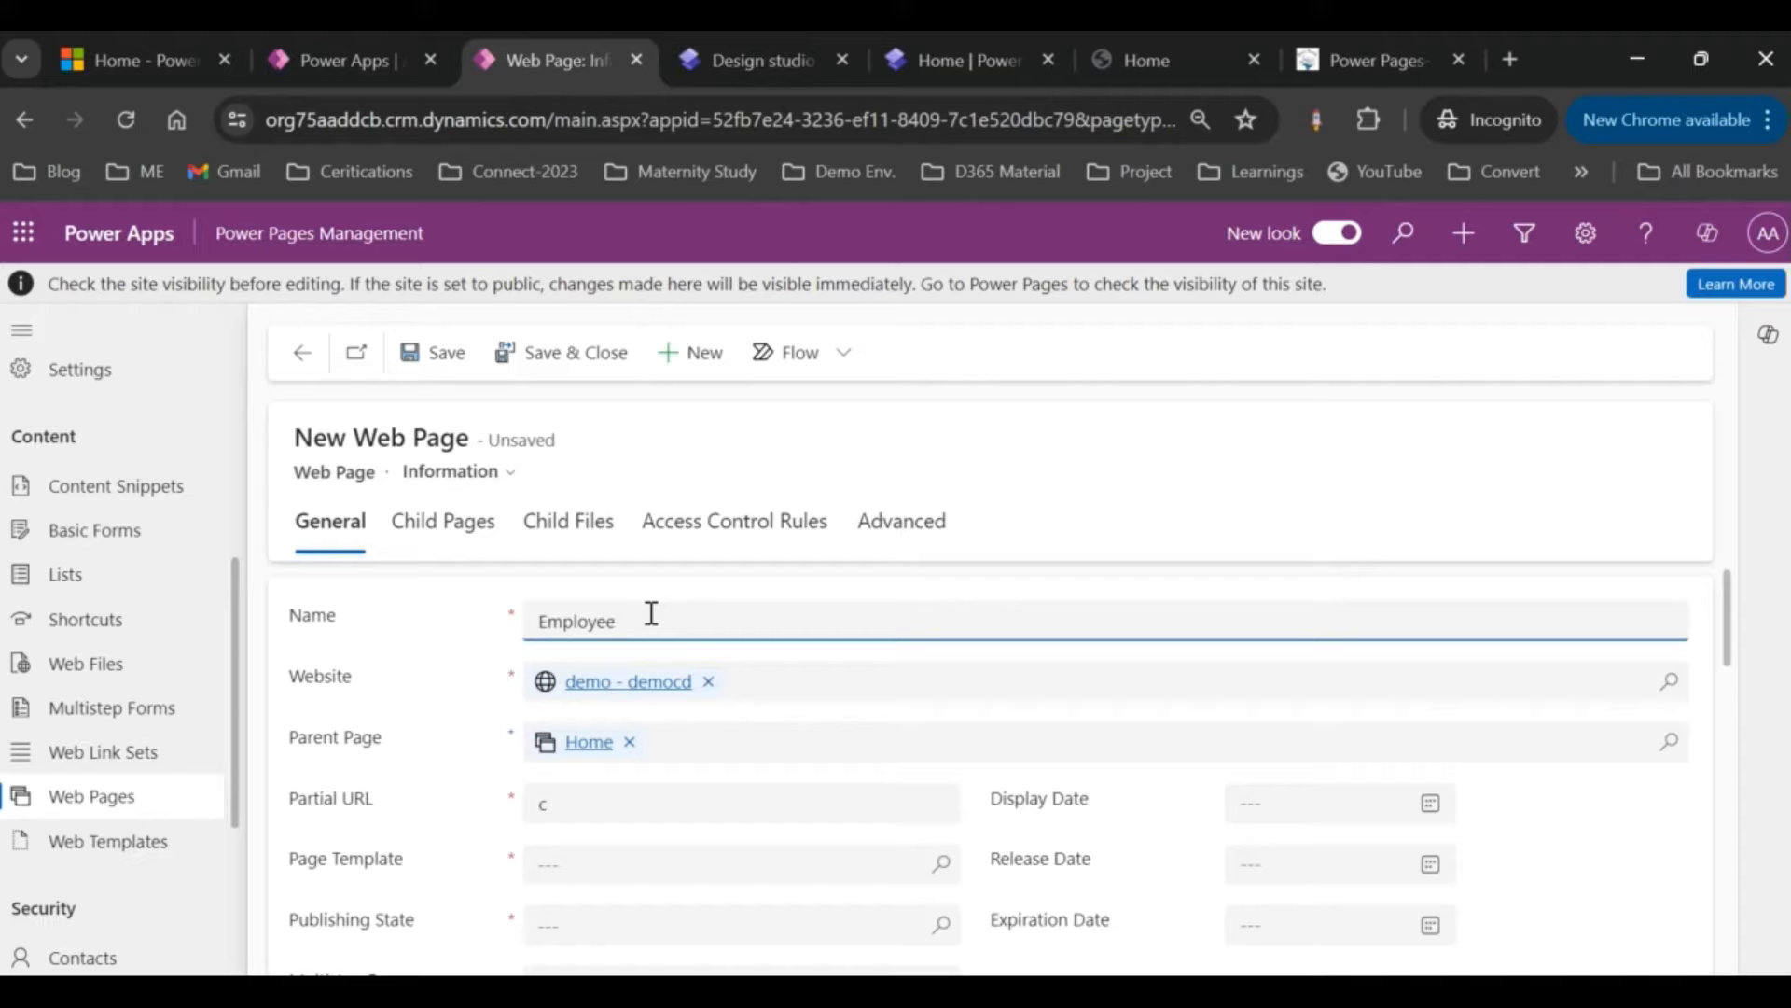
key(ctrl+z)
click(651, 613)
click(563, 801)
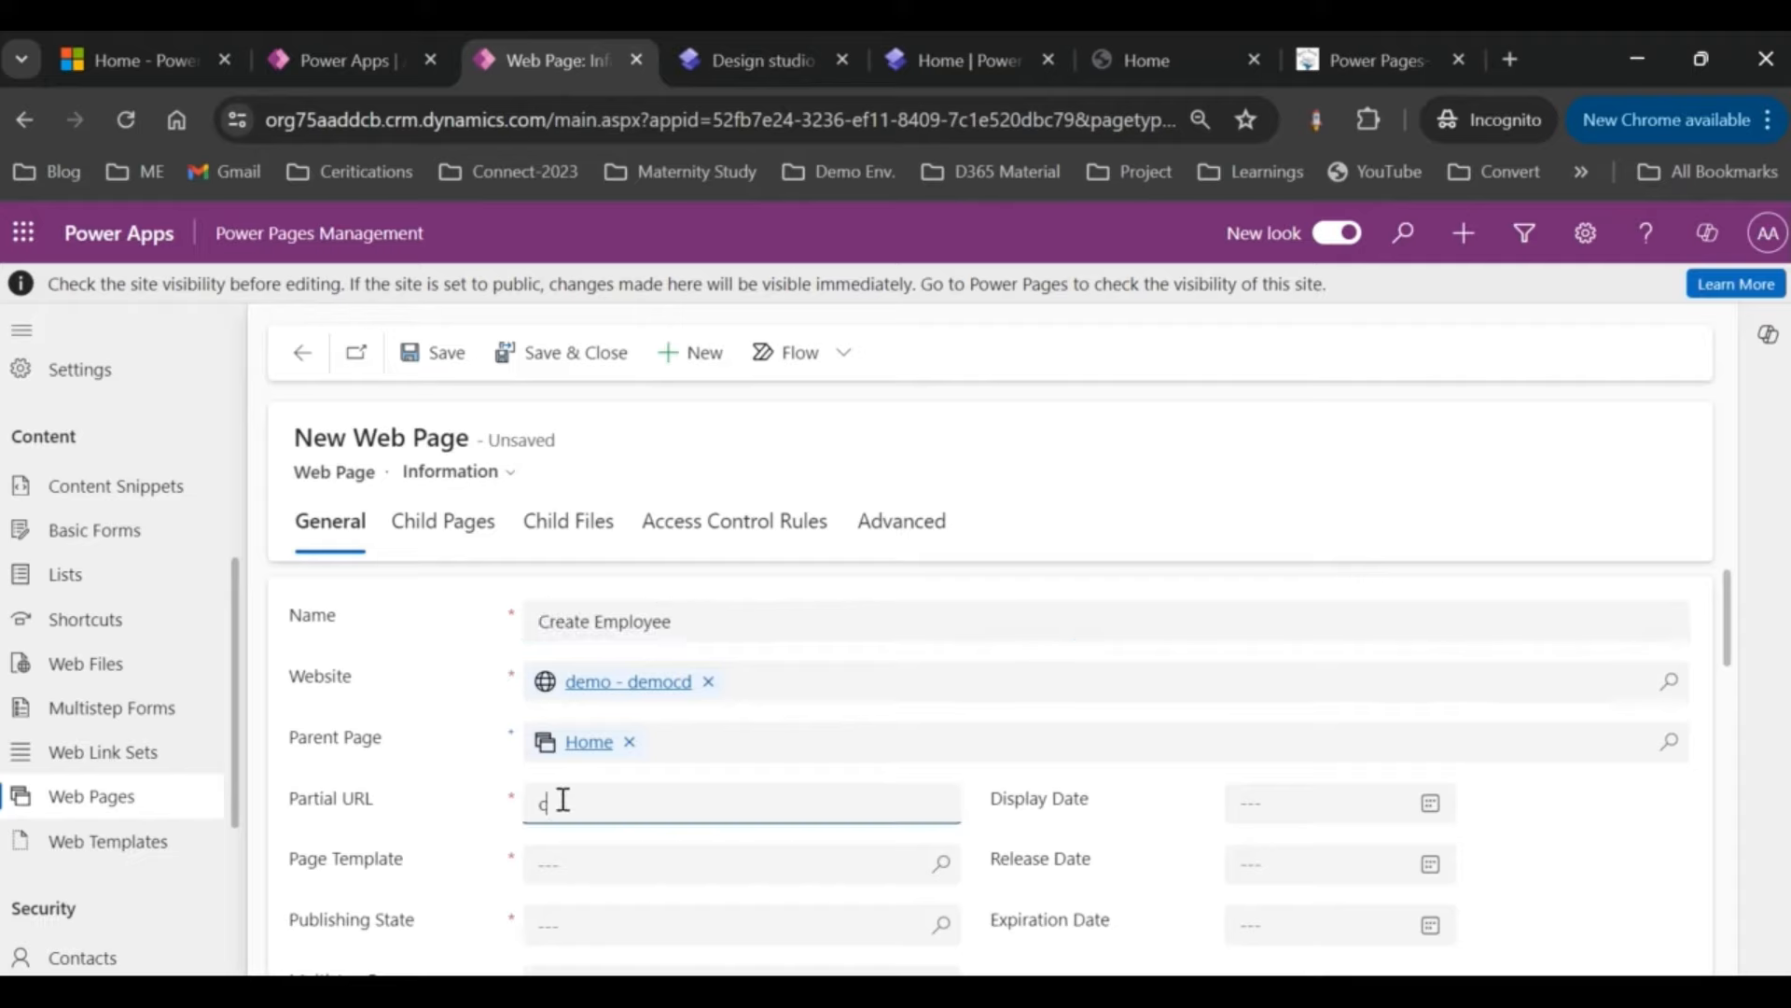
text(create-employee)
Step: Apply the Default studio template, set Publishing State to Published, and save the page
scroll(564, 800, down, 1)
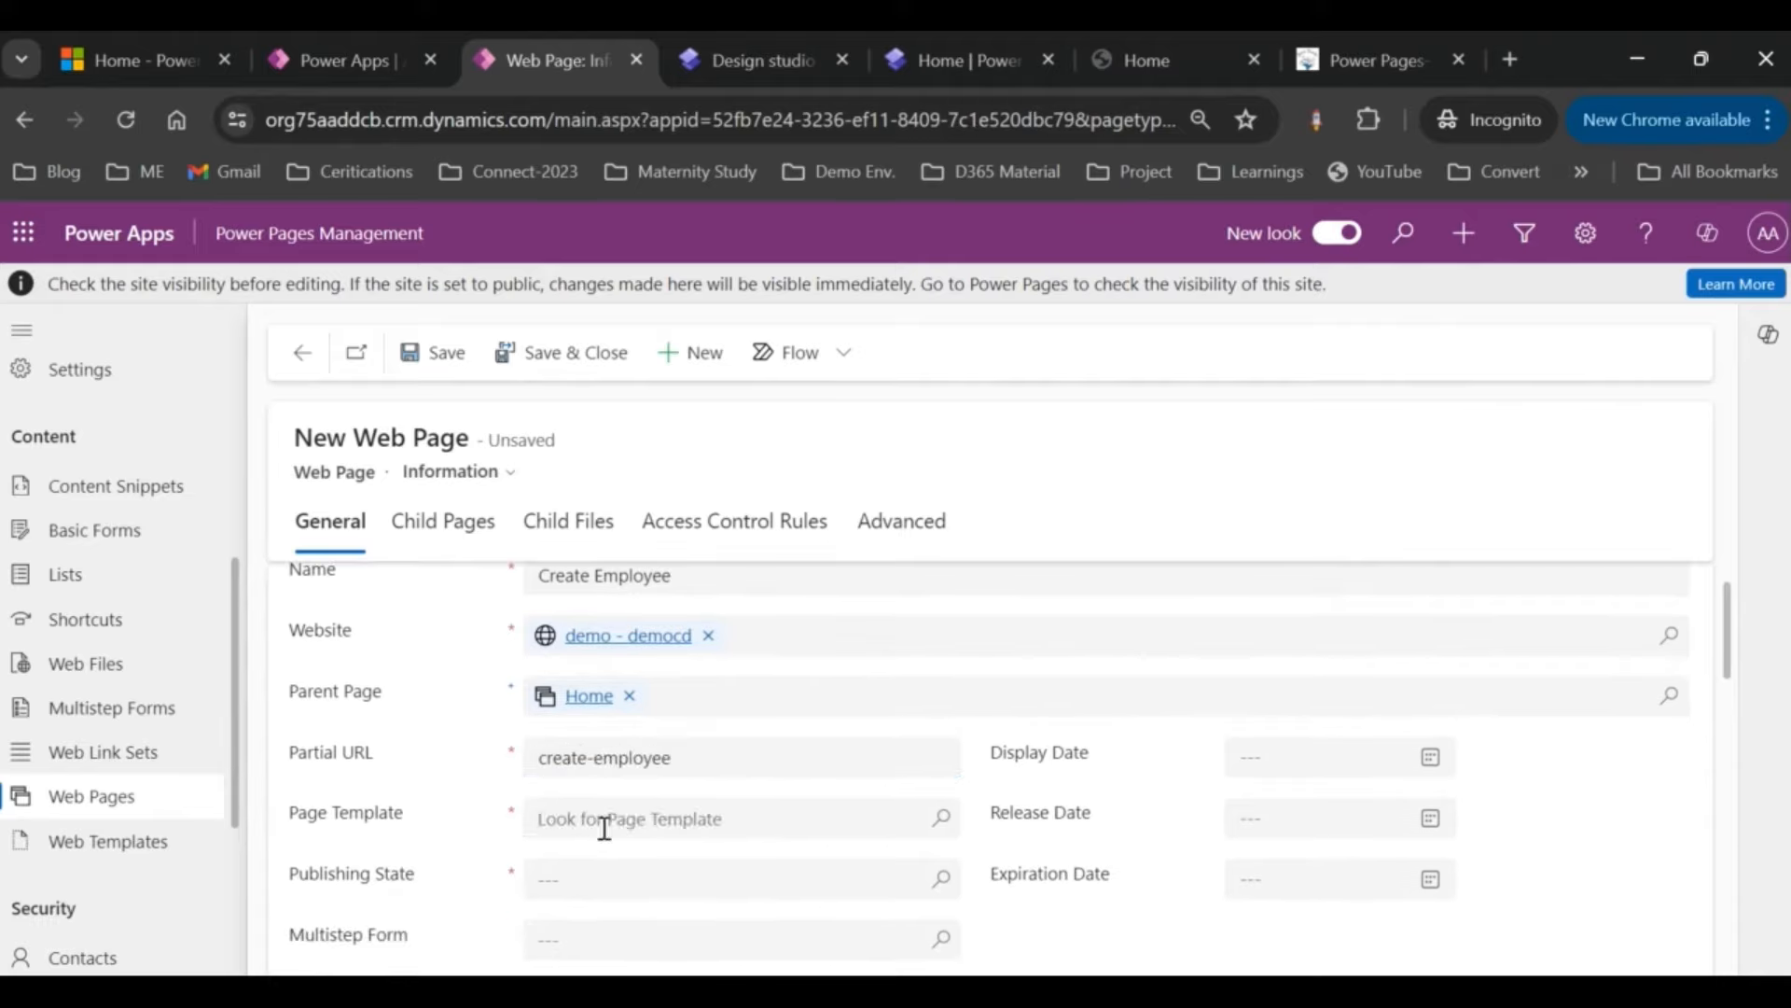
click(604, 827)
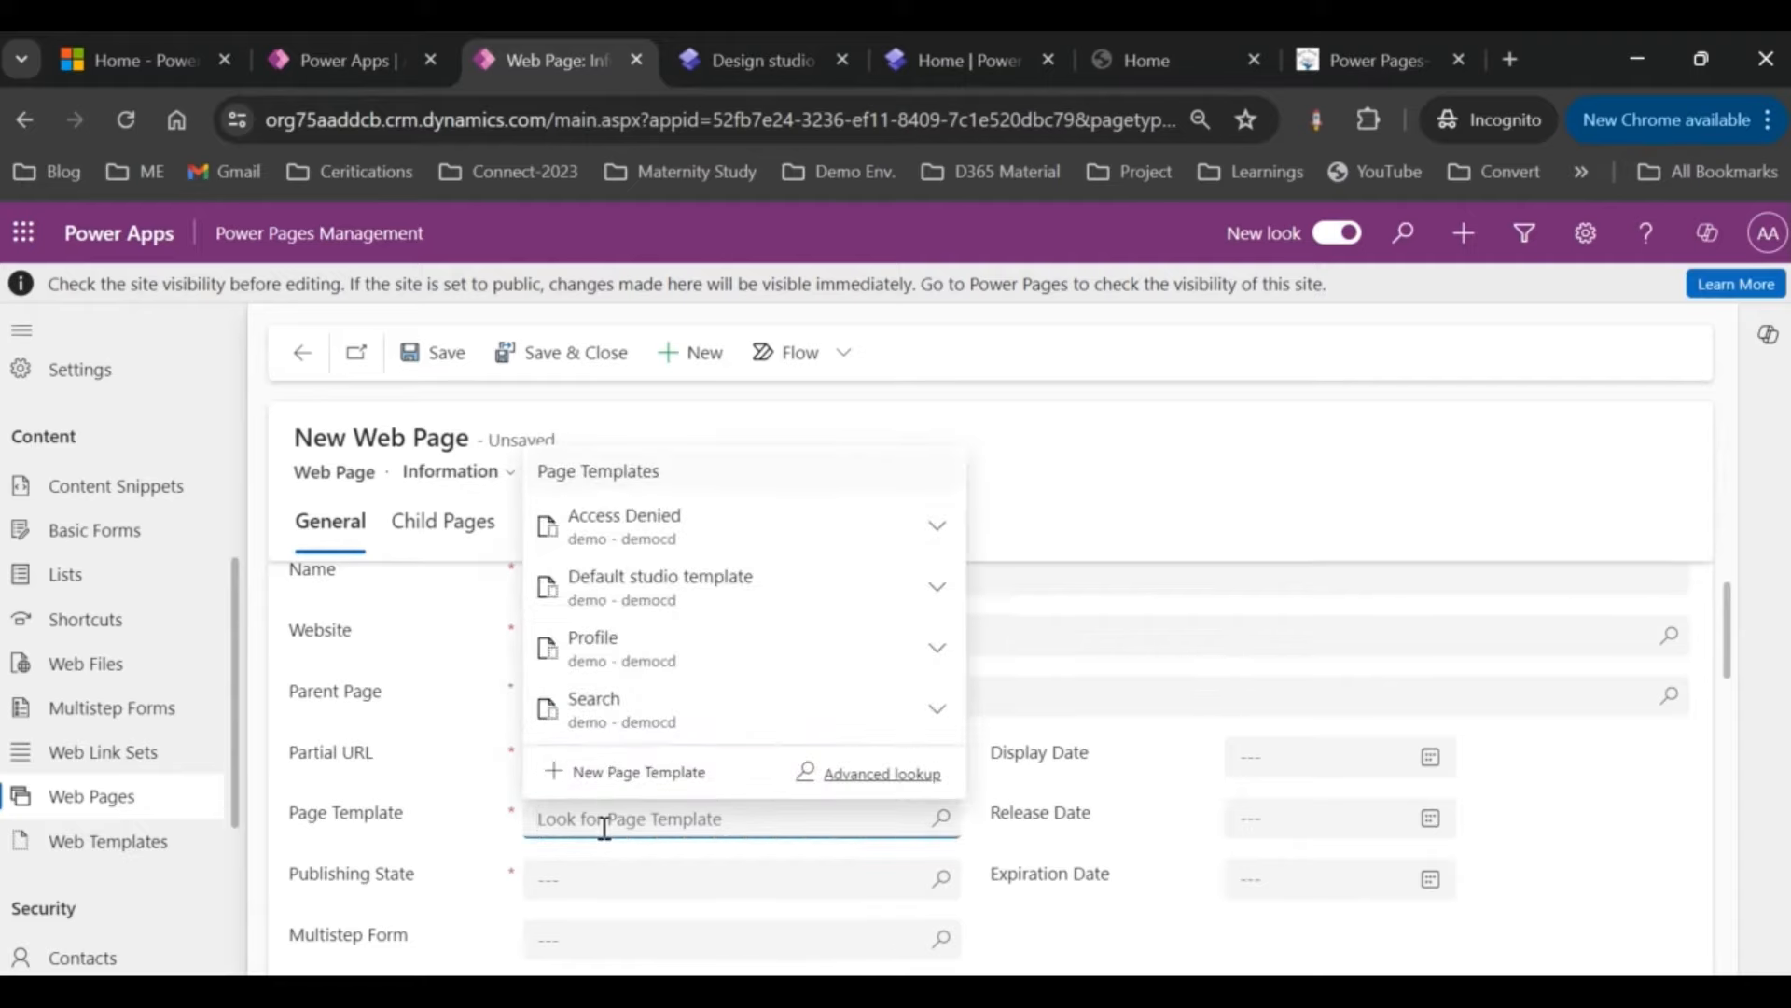
click(689, 589)
scroll(933, 804, down, 1)
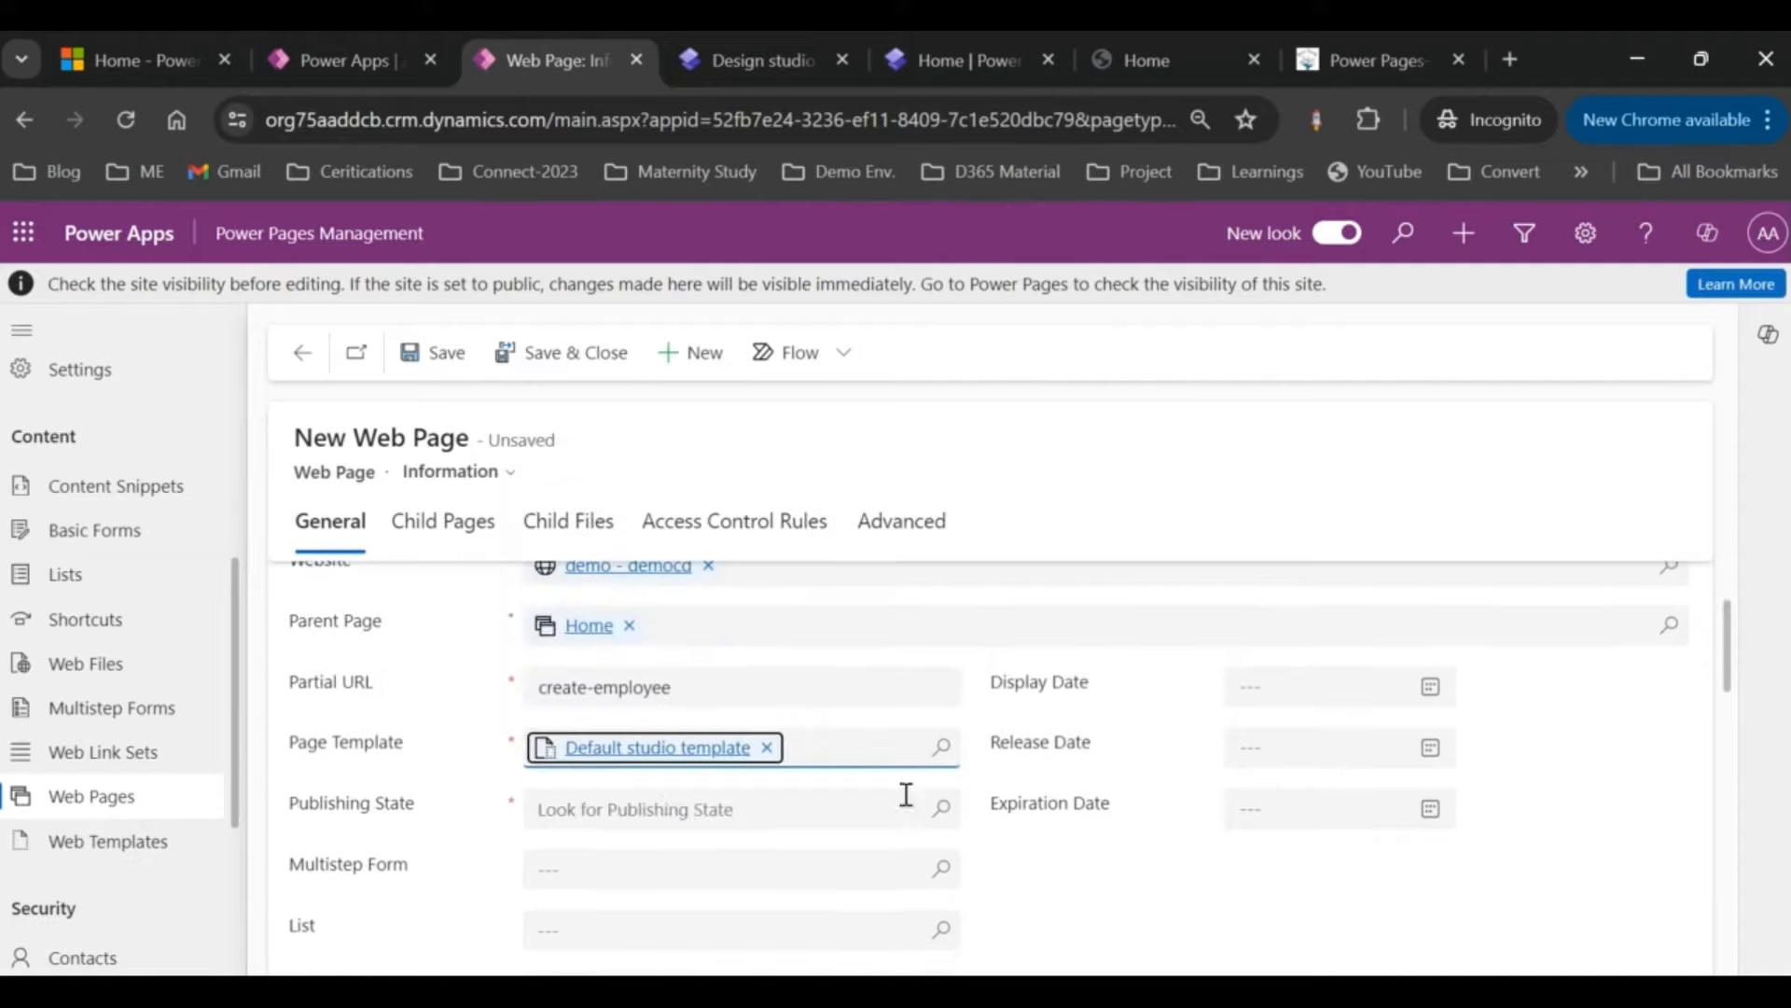
click(897, 808)
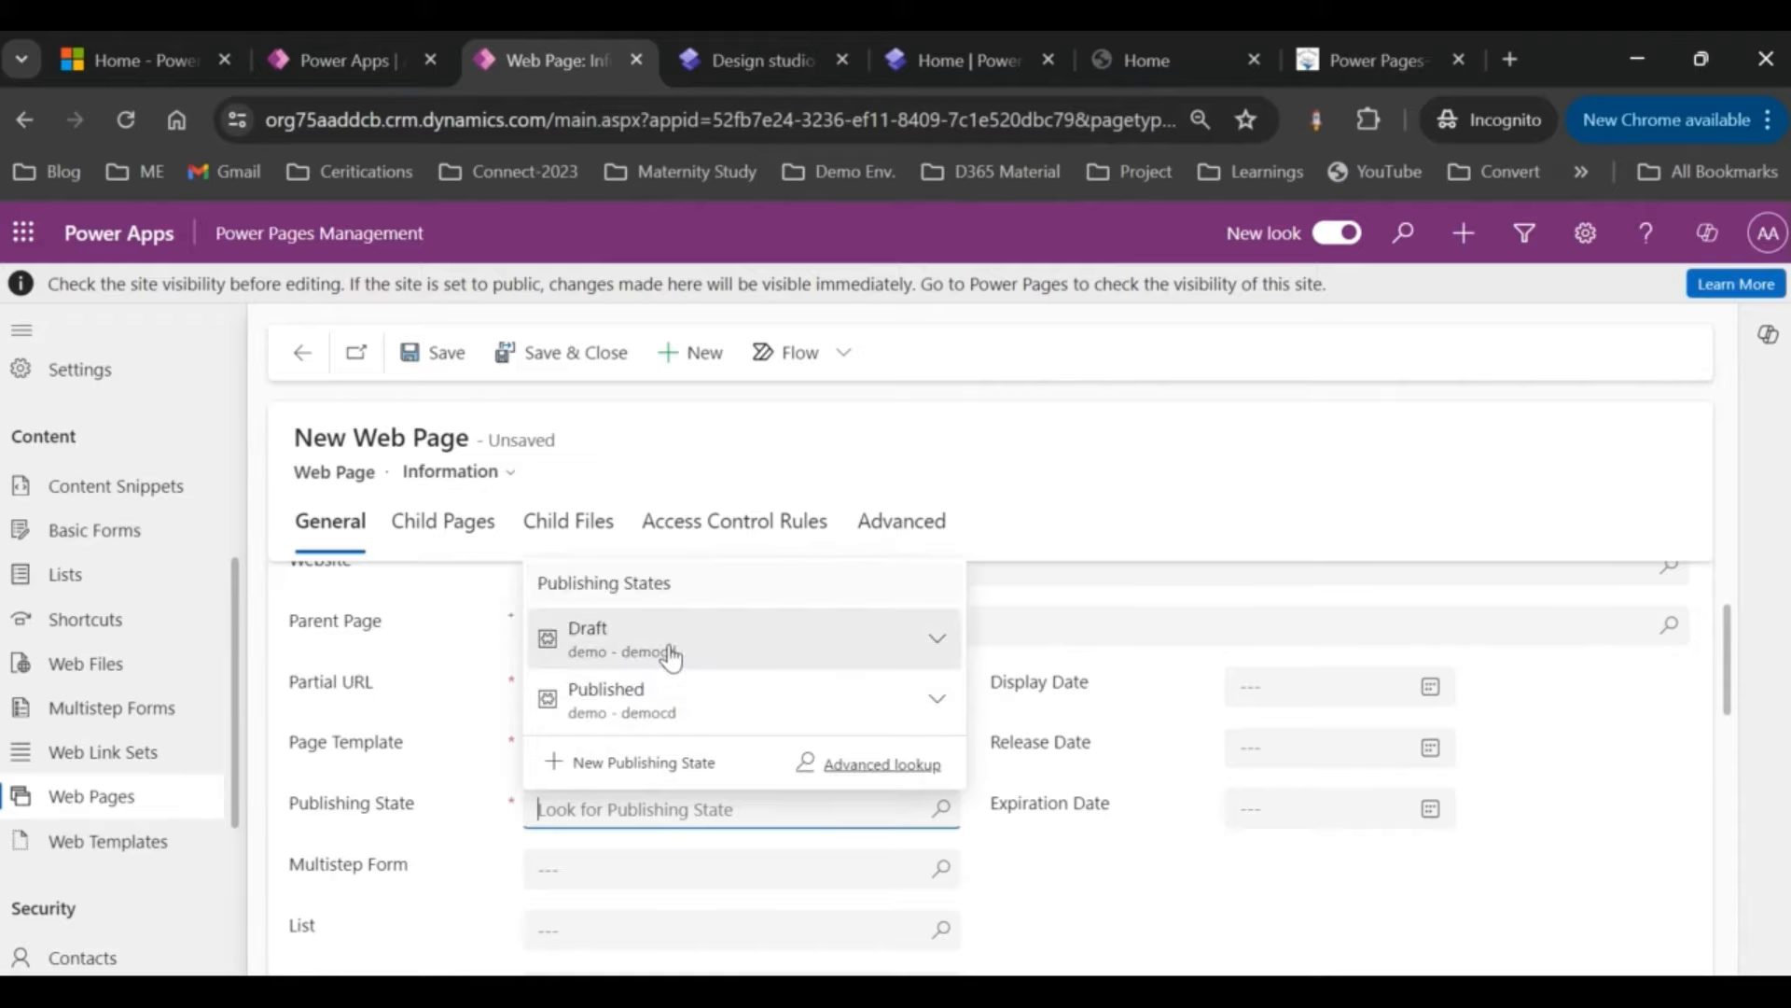
click(638, 696)
scroll(440, 810, down, 1)
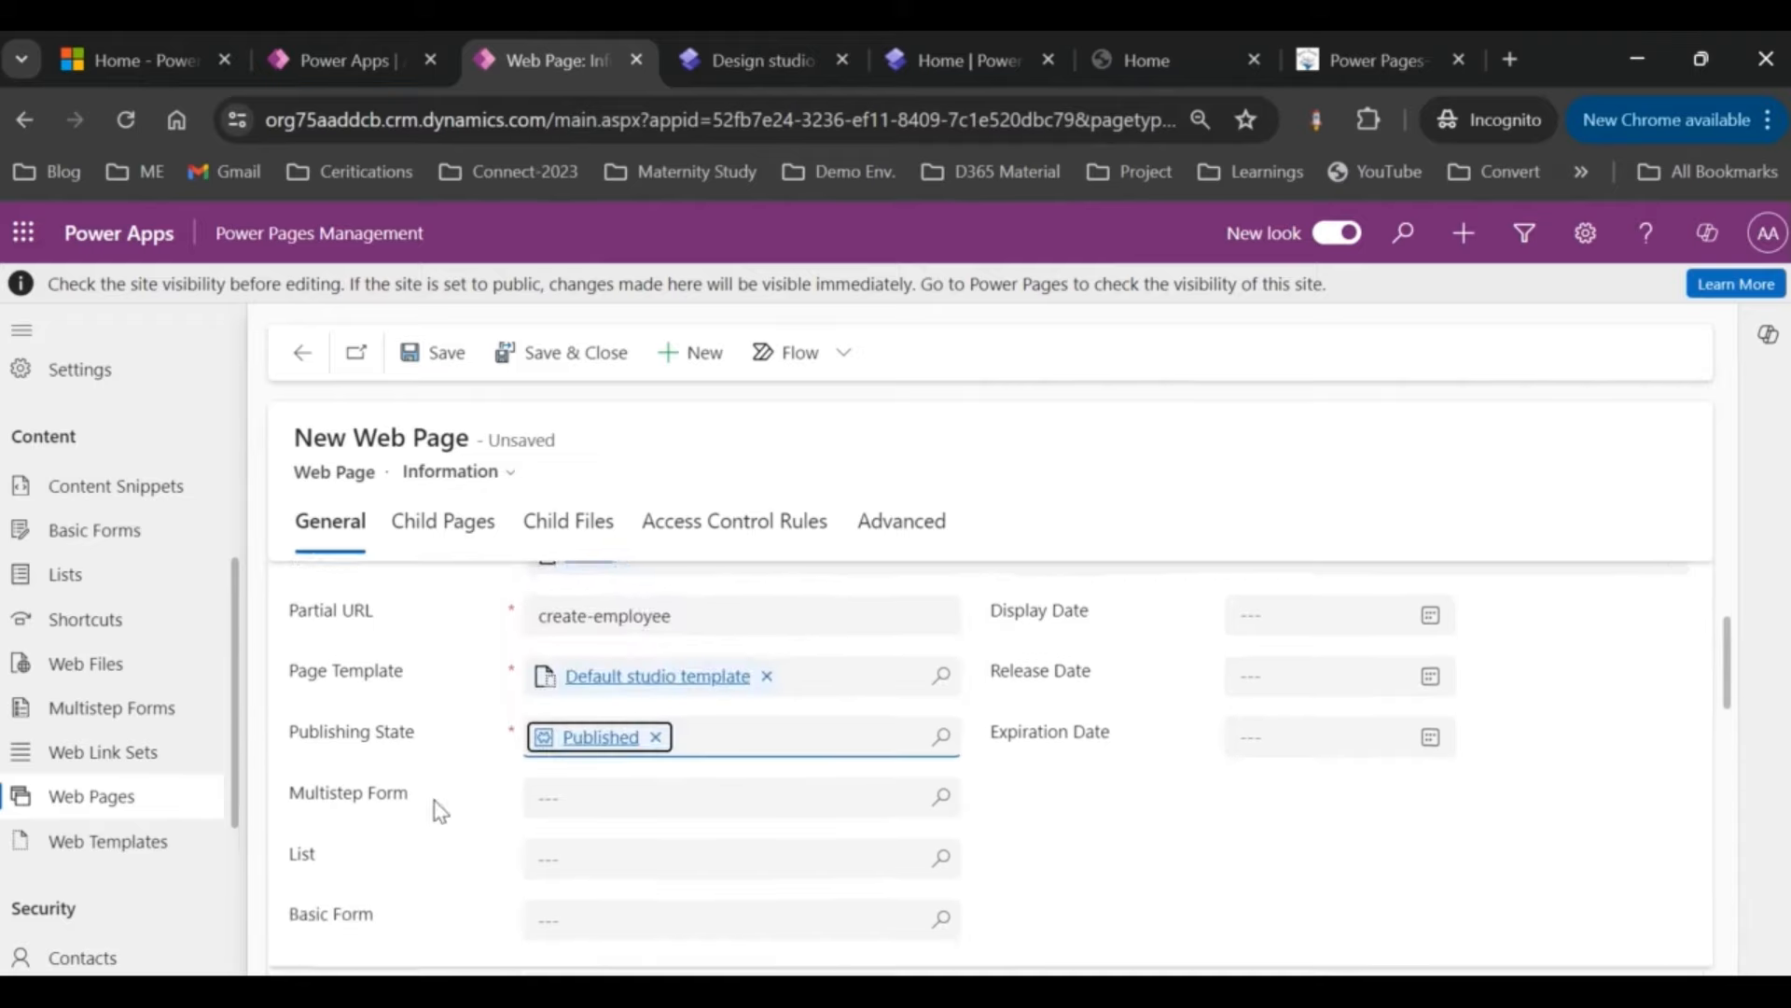
scroll(440, 810, down, 1)
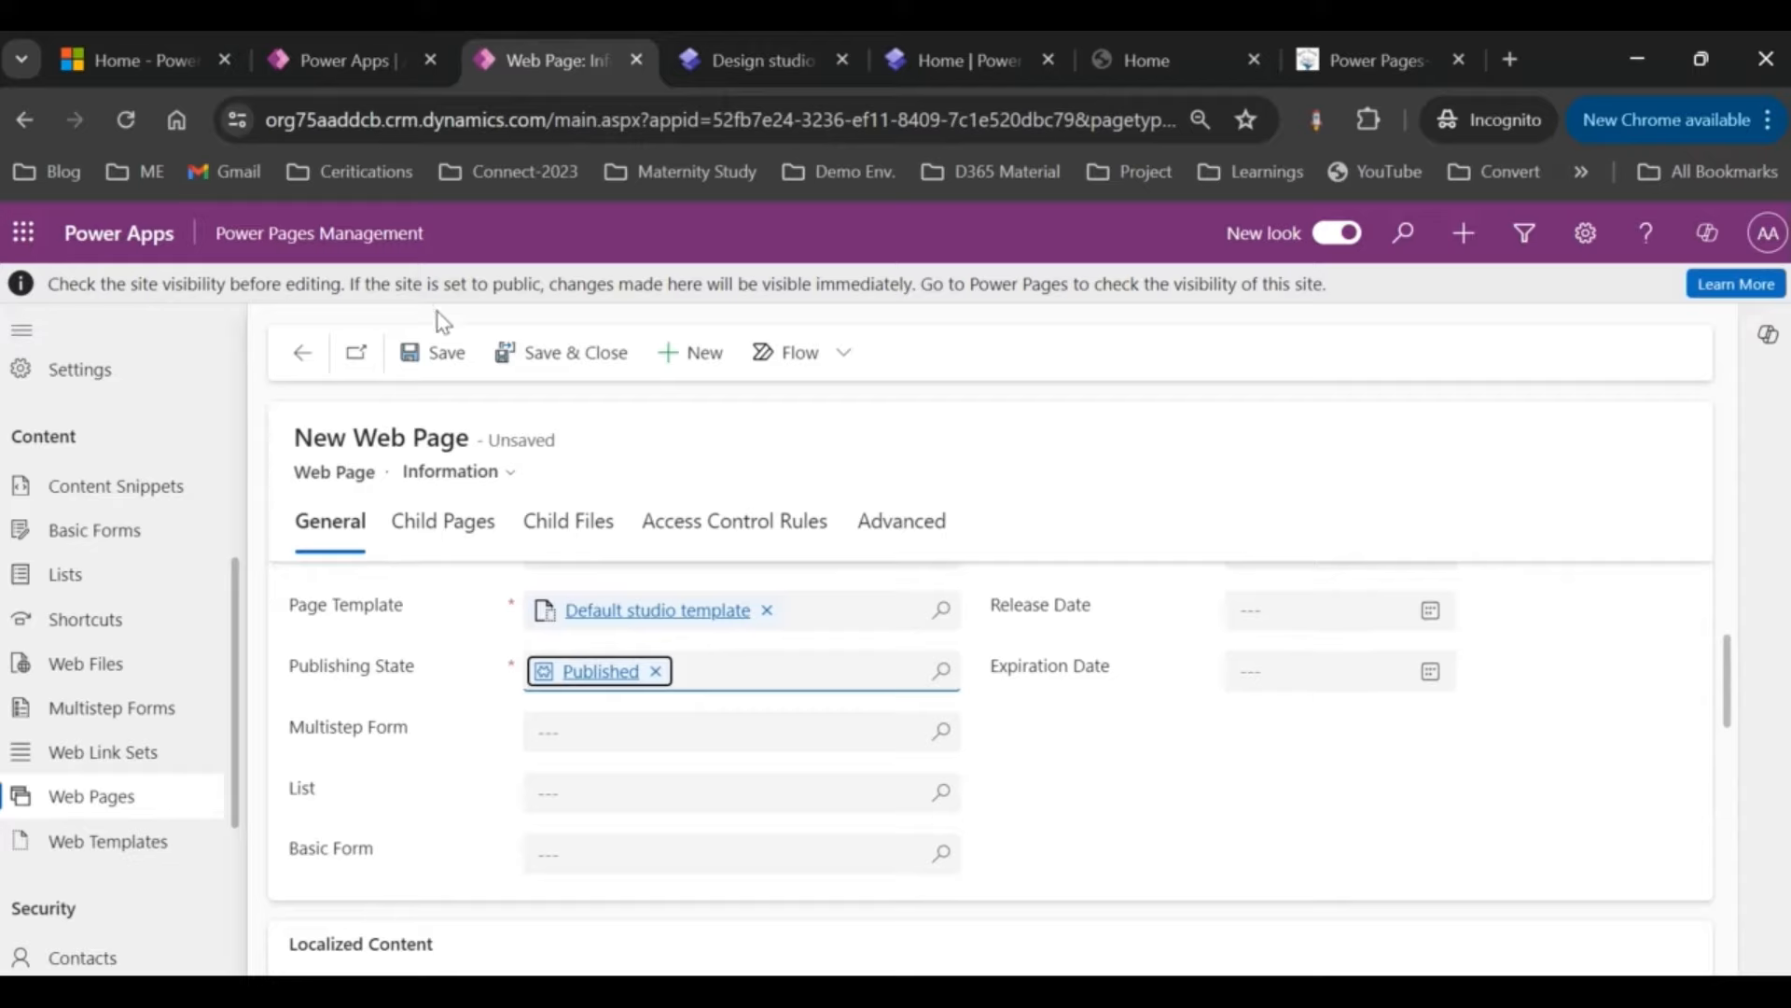
click(439, 358)
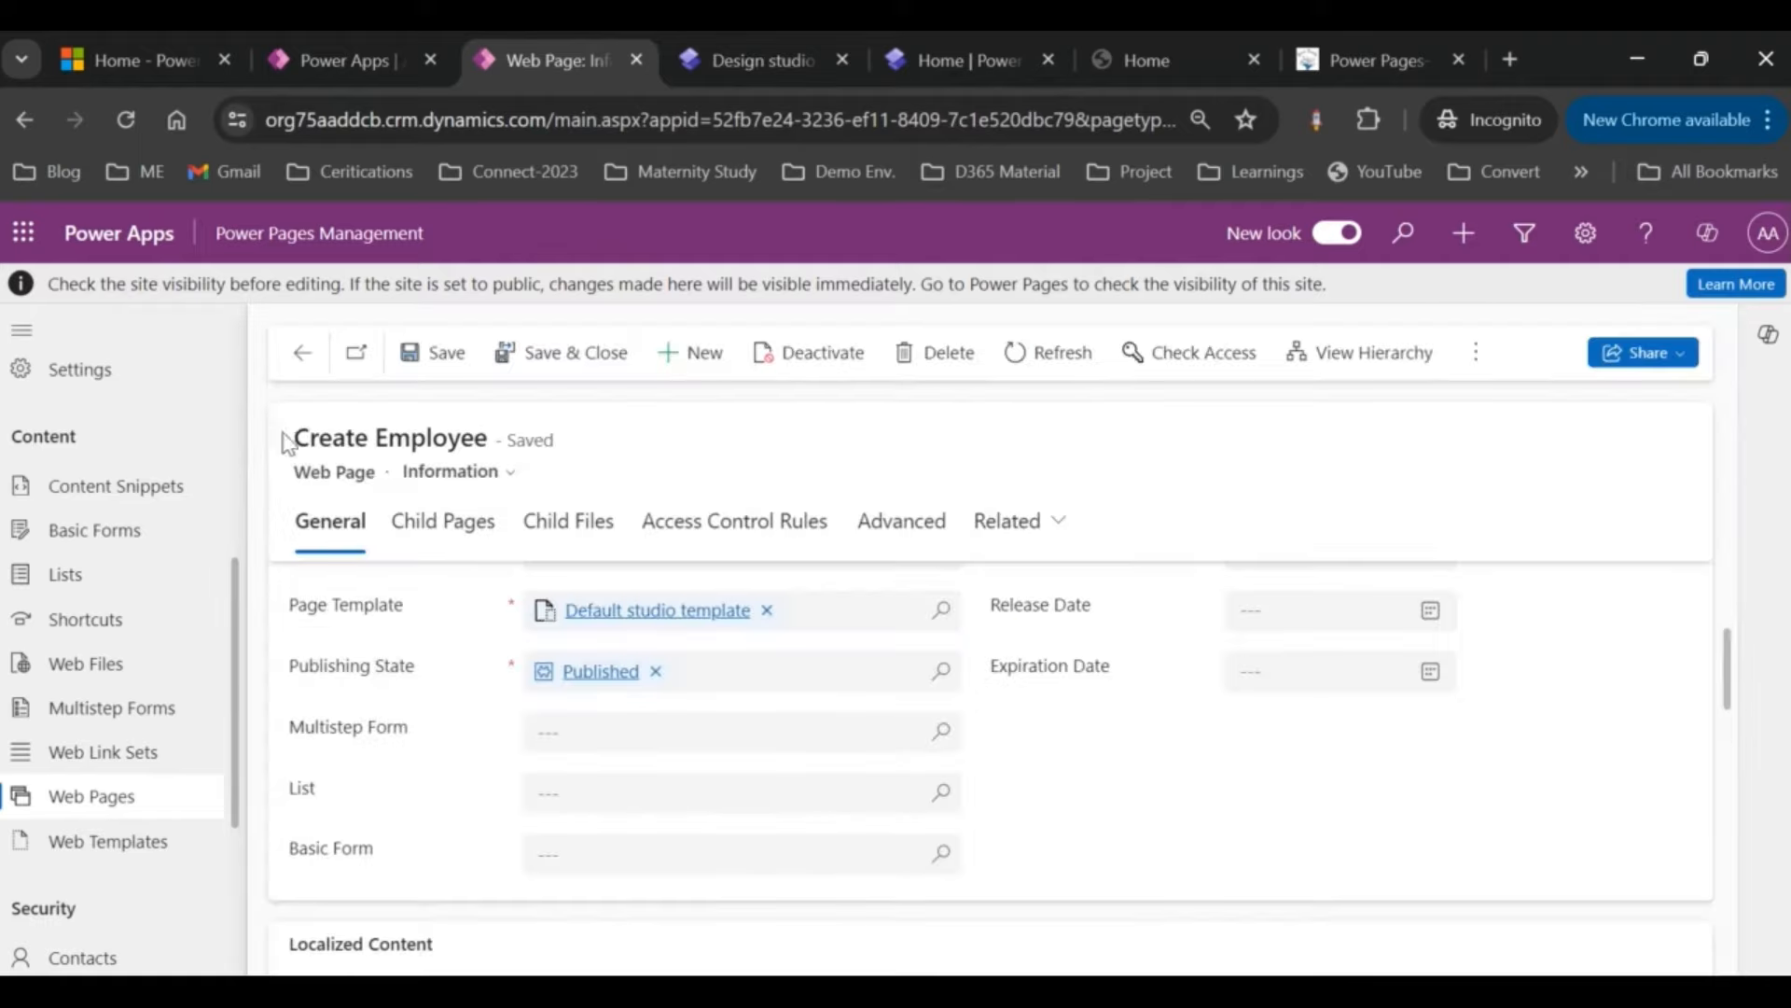
Step: Reduce the browser zoom from 90% to 80%
scroll(567, 833, down, 3)
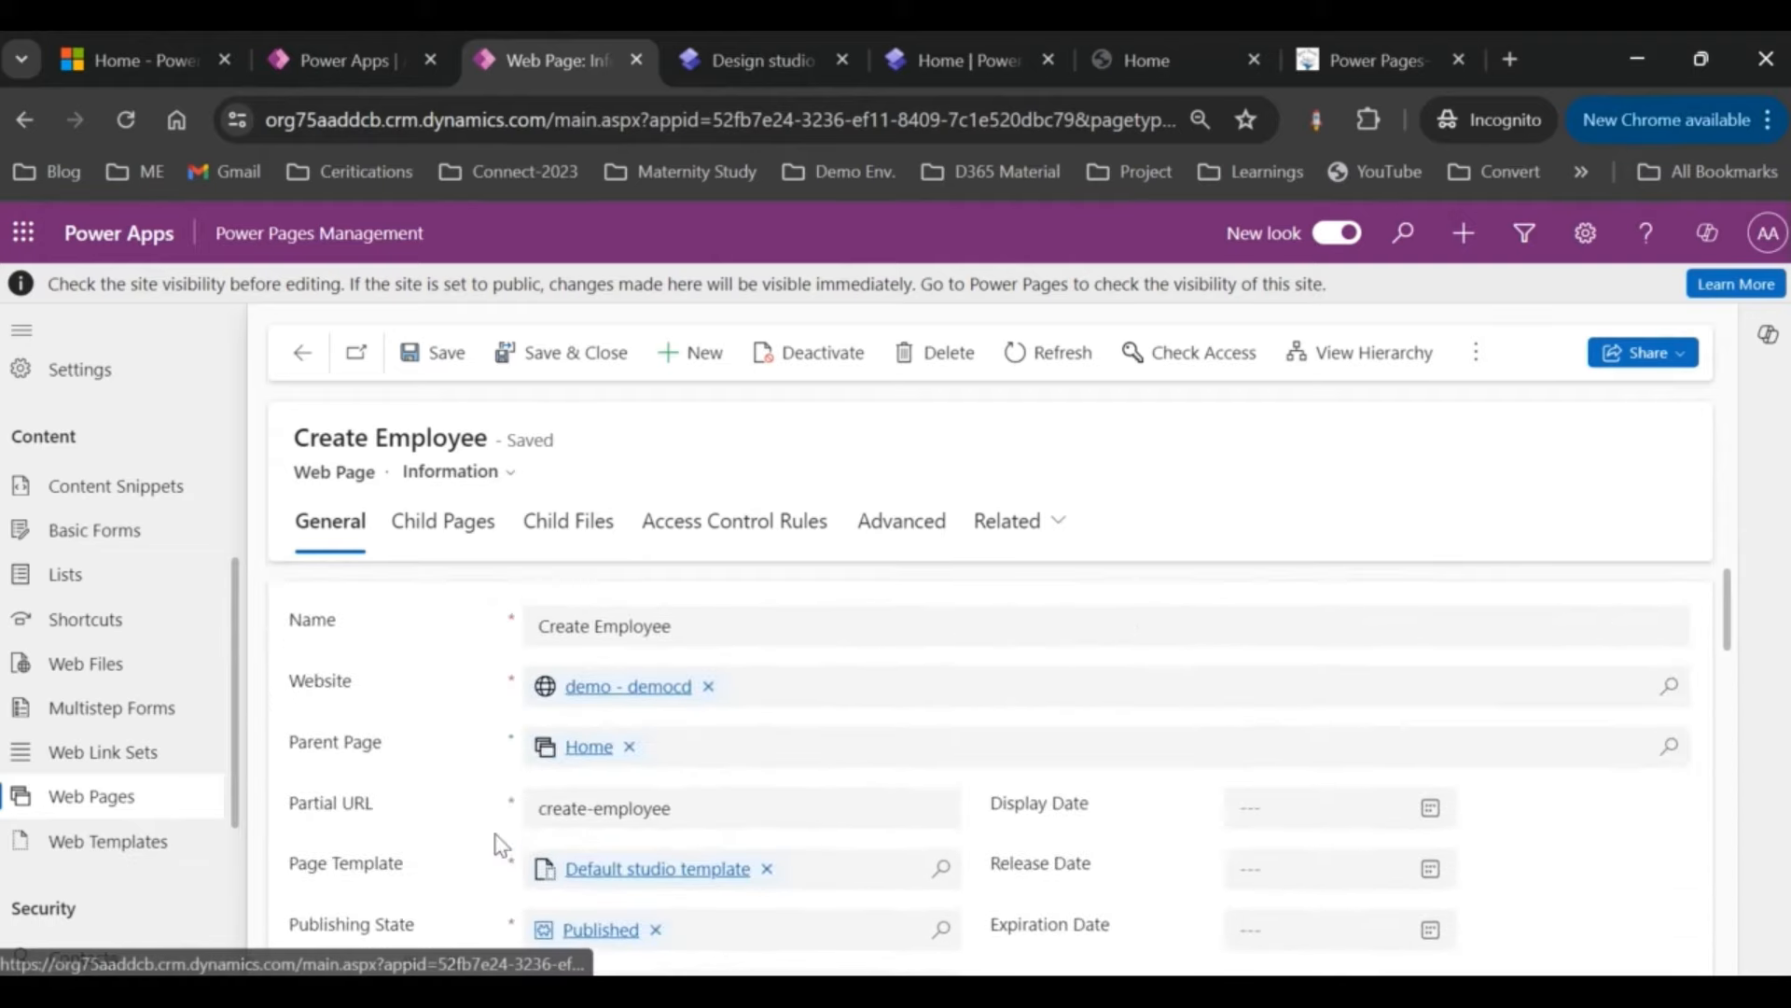
click(1767, 119)
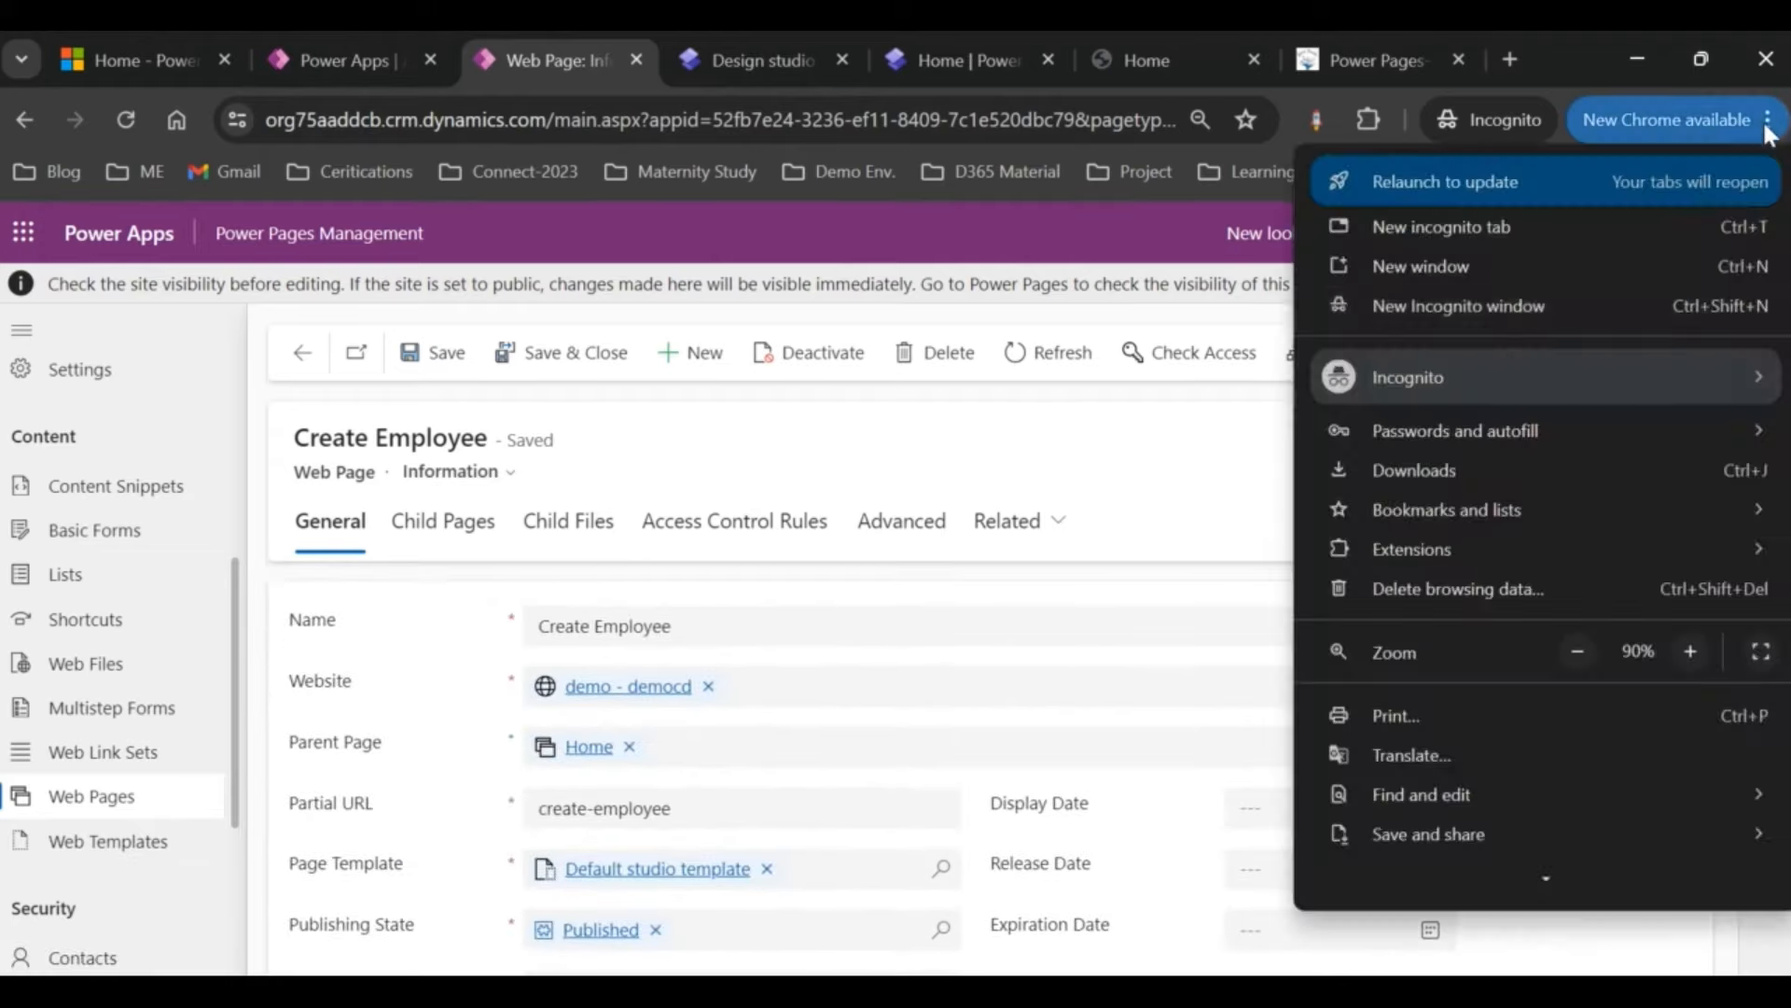
click(1584, 649)
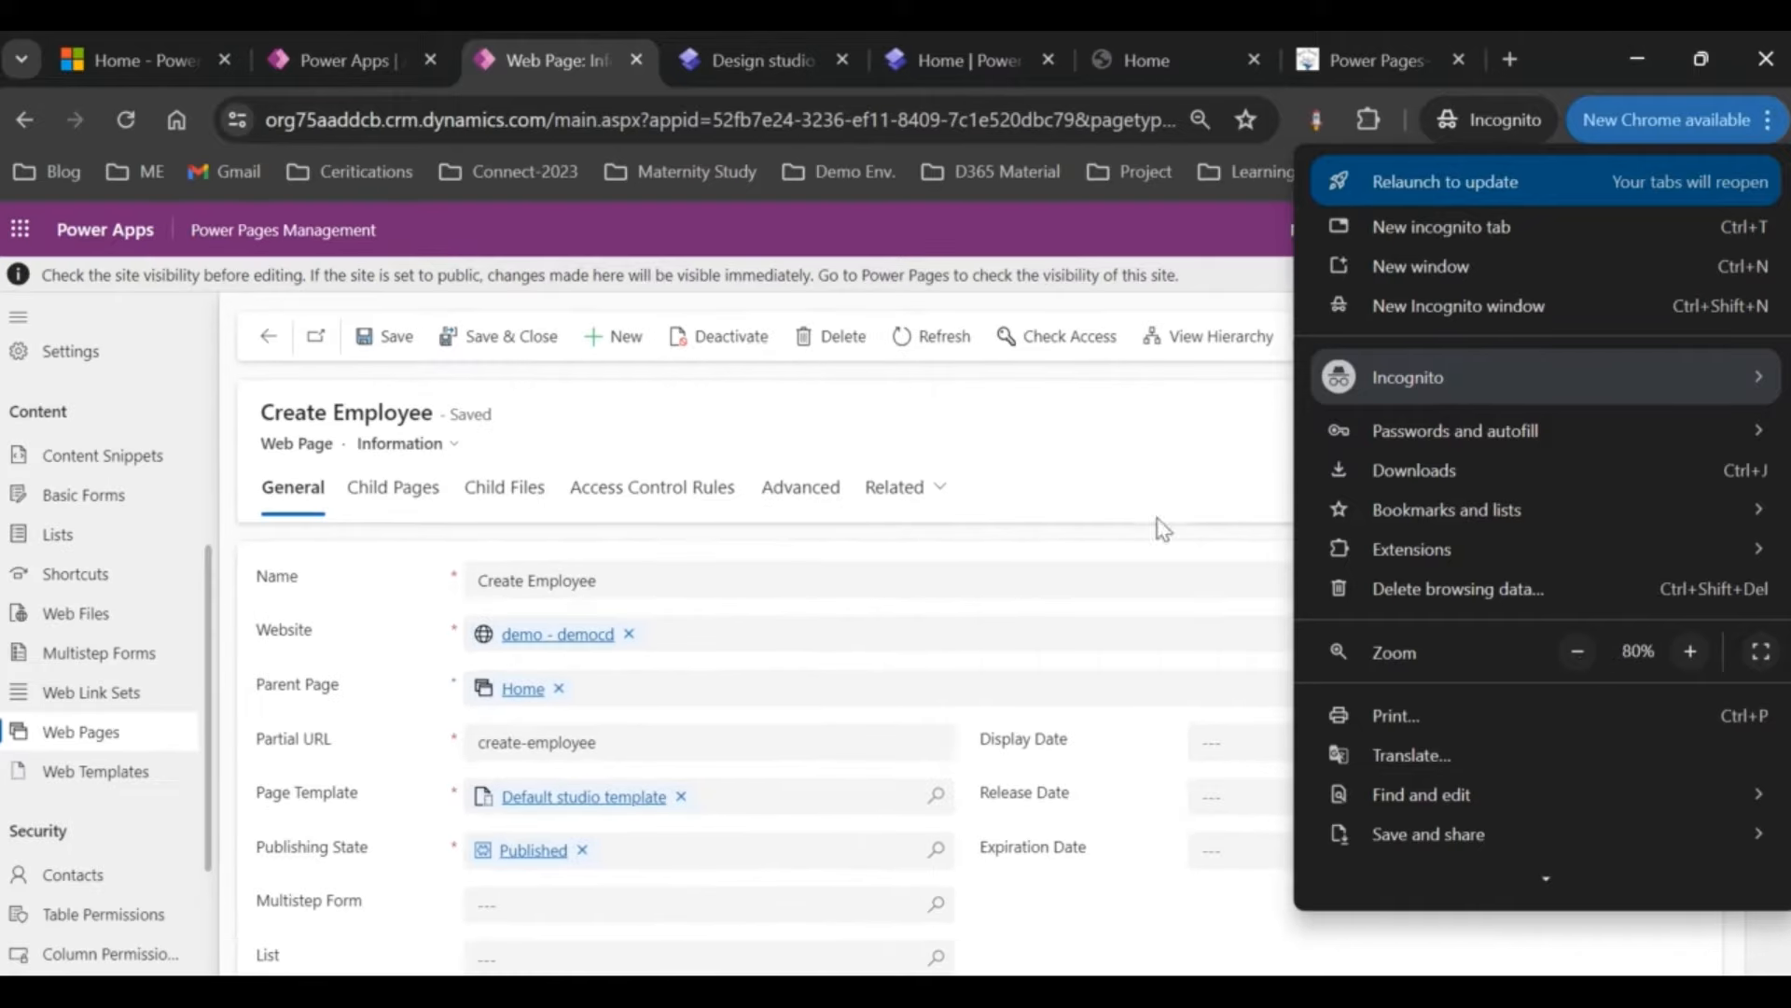
click(1071, 446)
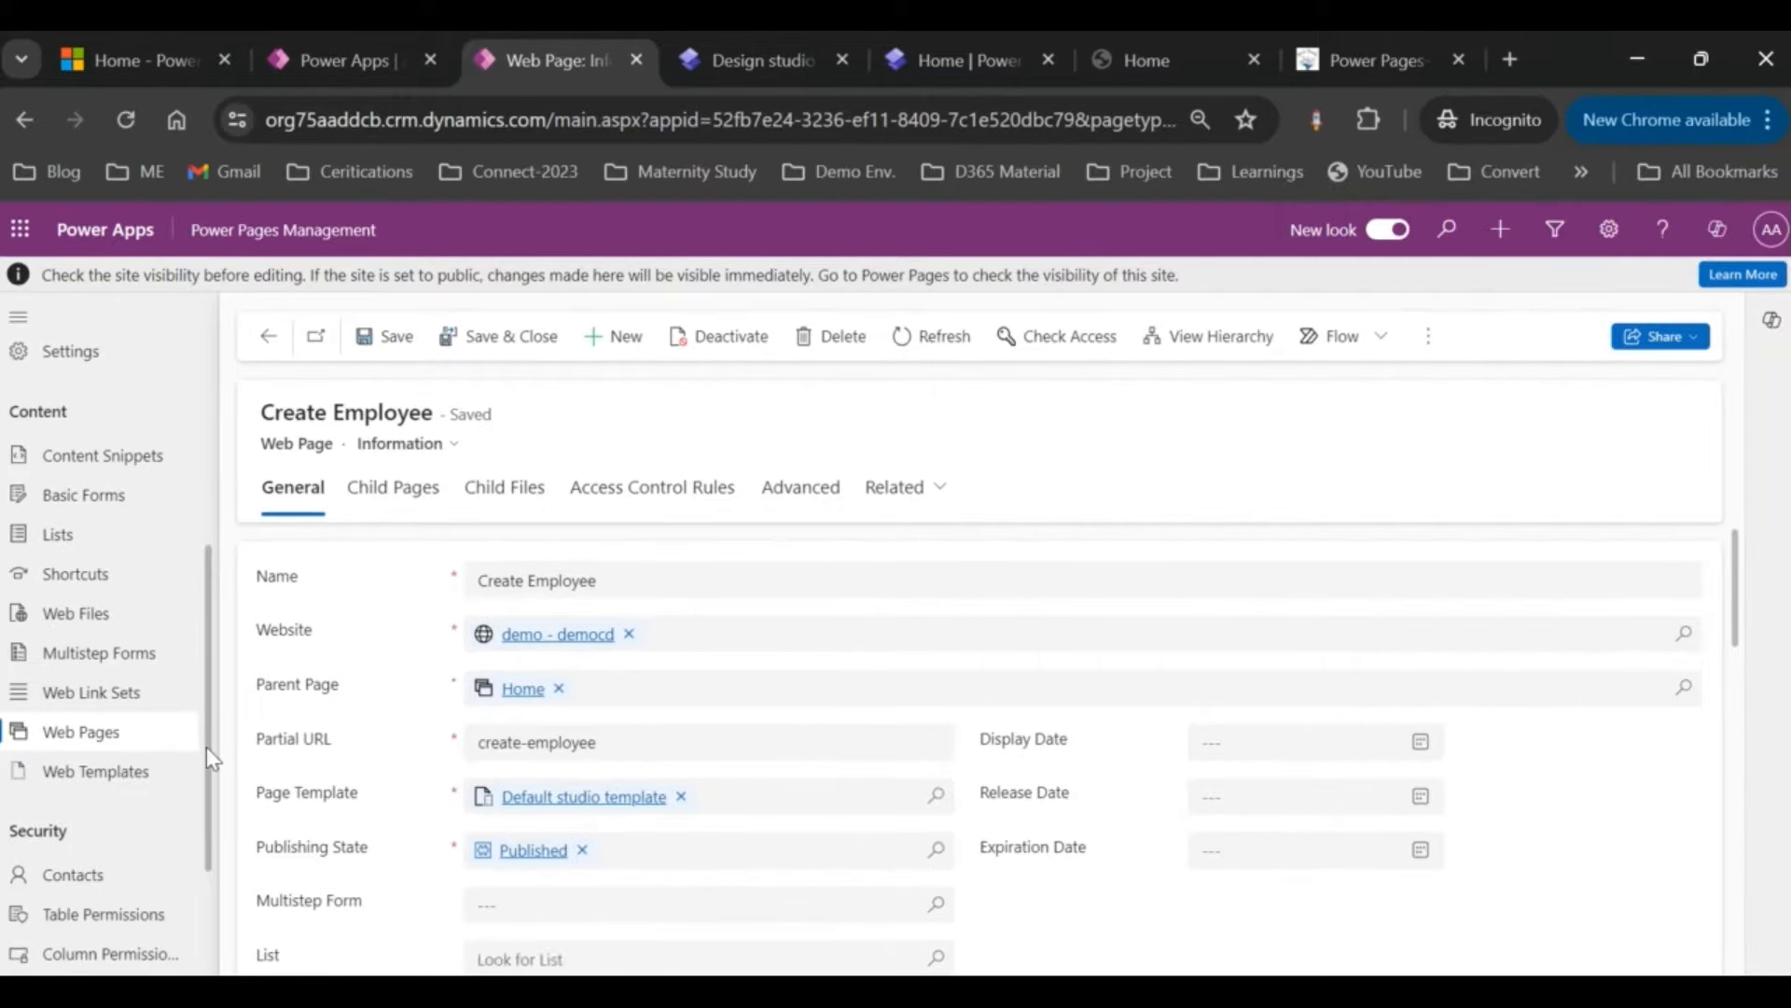
Step: Verify the Published Create Employee row in Localized Content, then switch to the design studio
scroll(843, 706, down, 5)
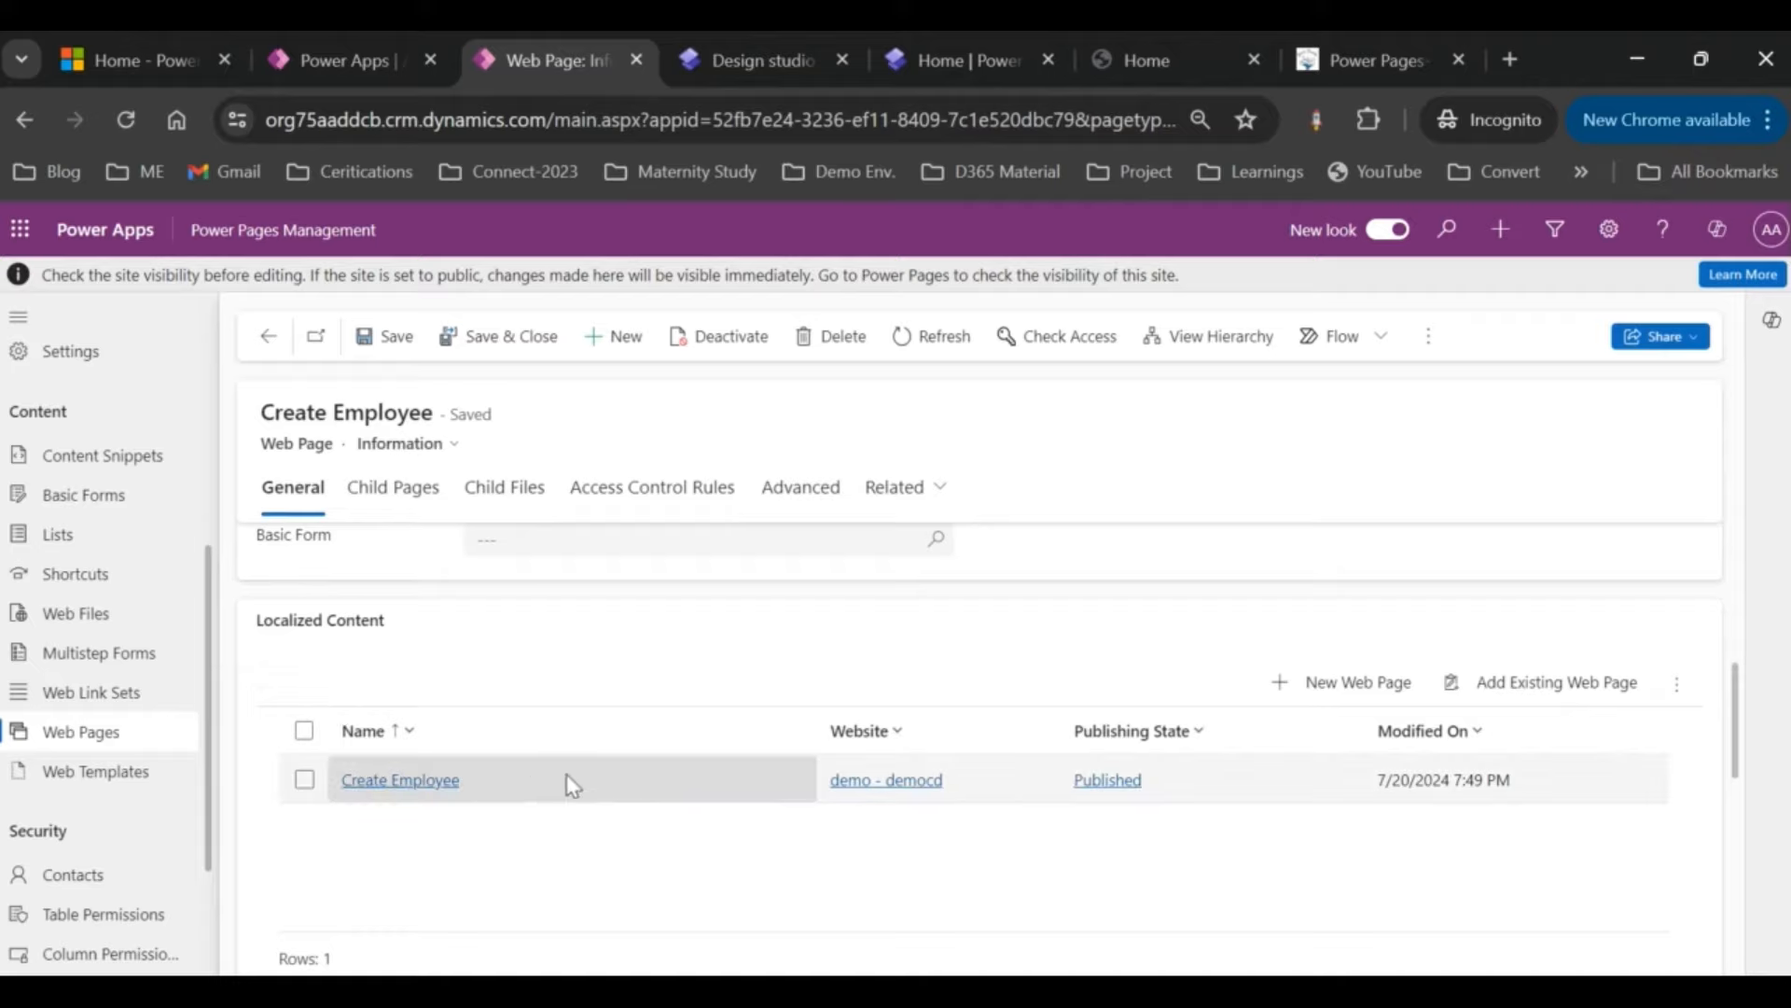
scroll(532, 666, up, 1)
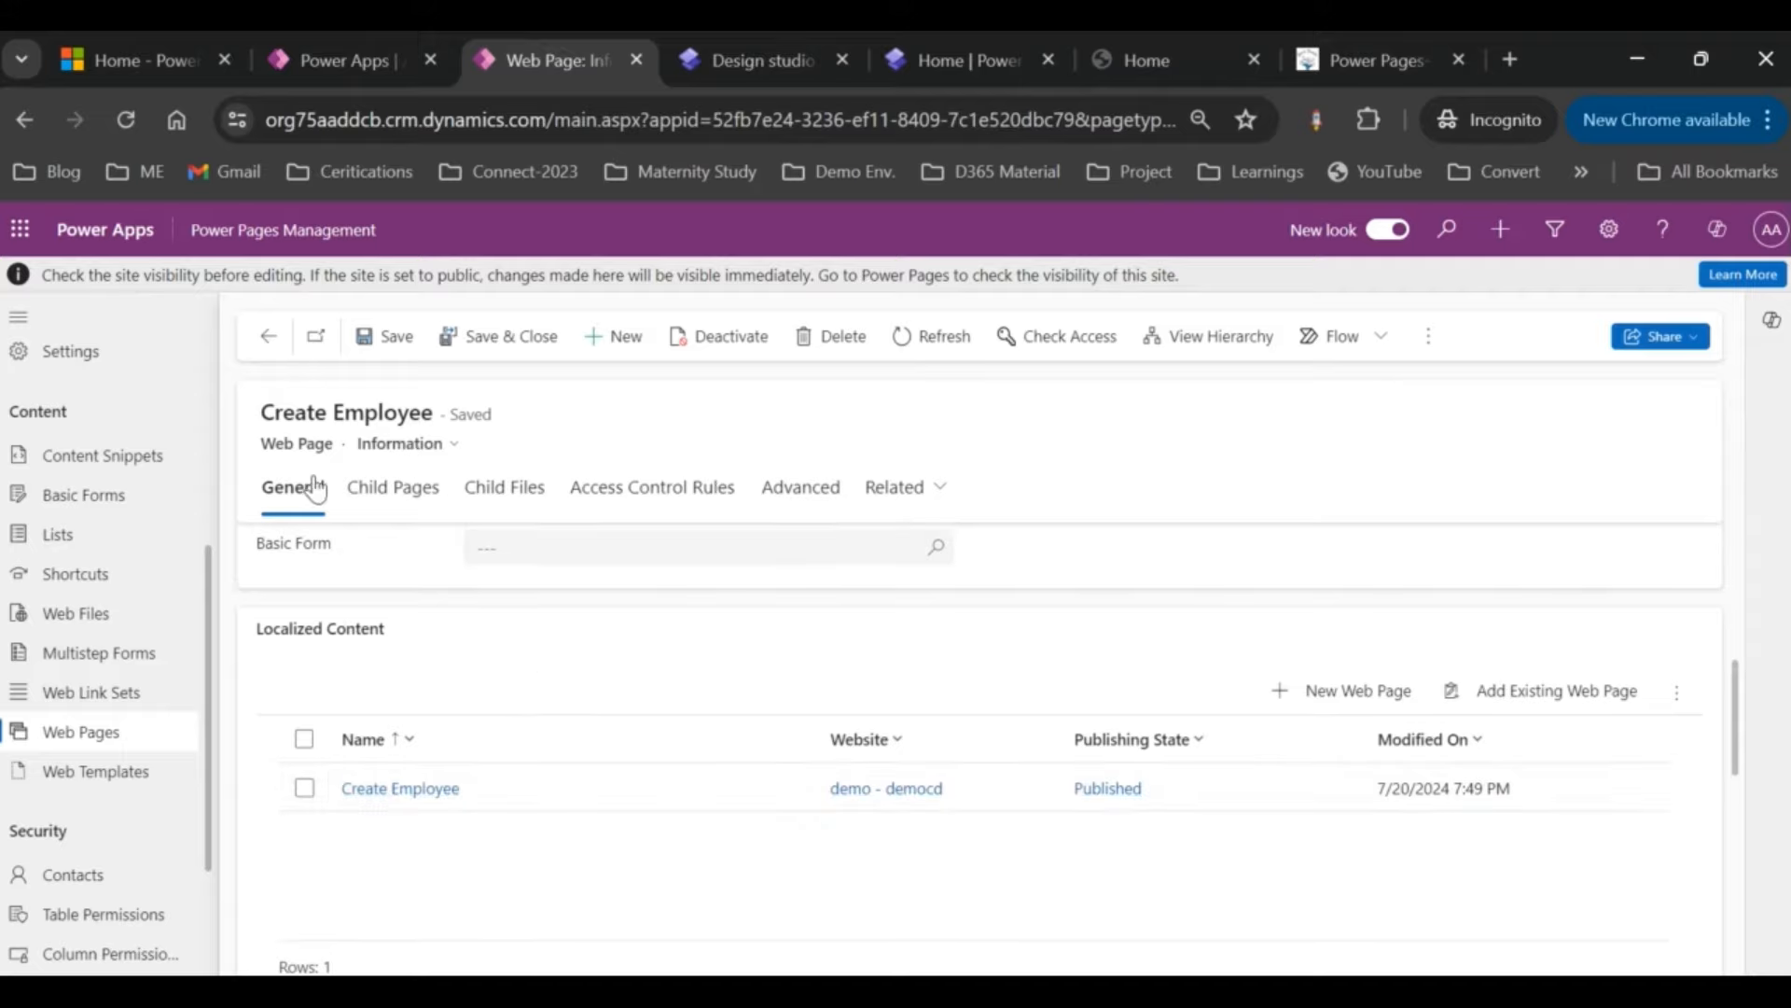
drag(261, 444, 343, 445)
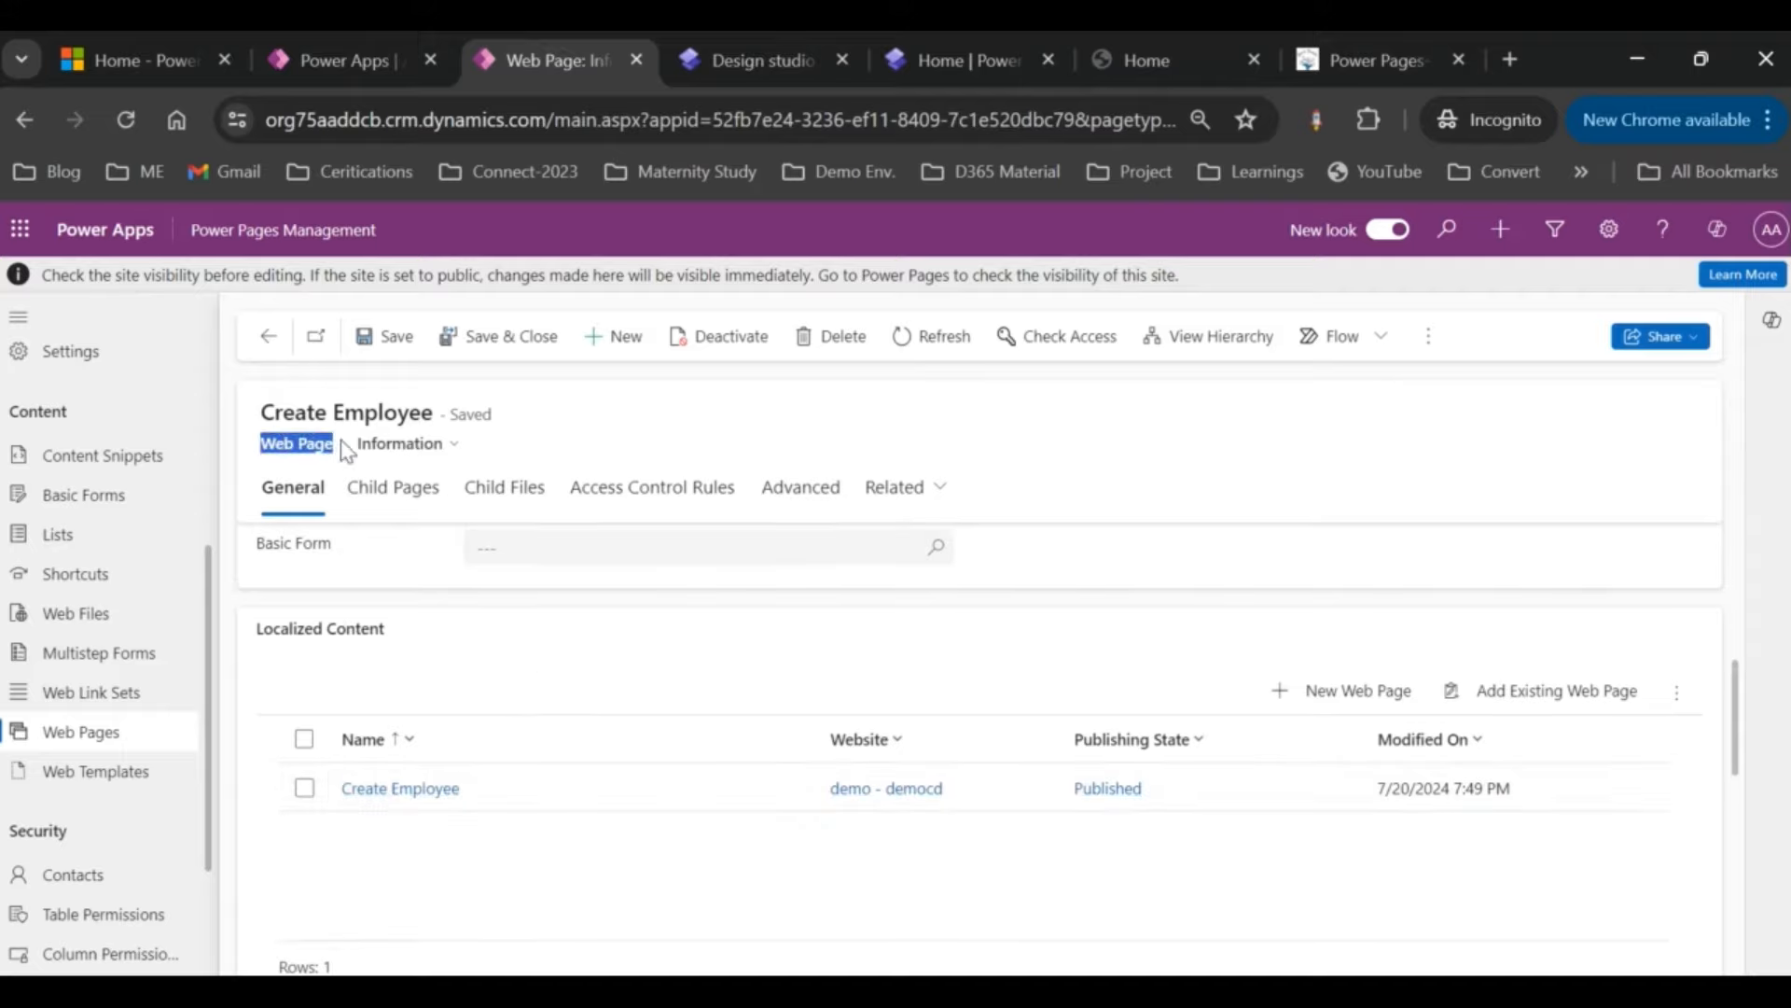
click(600, 657)
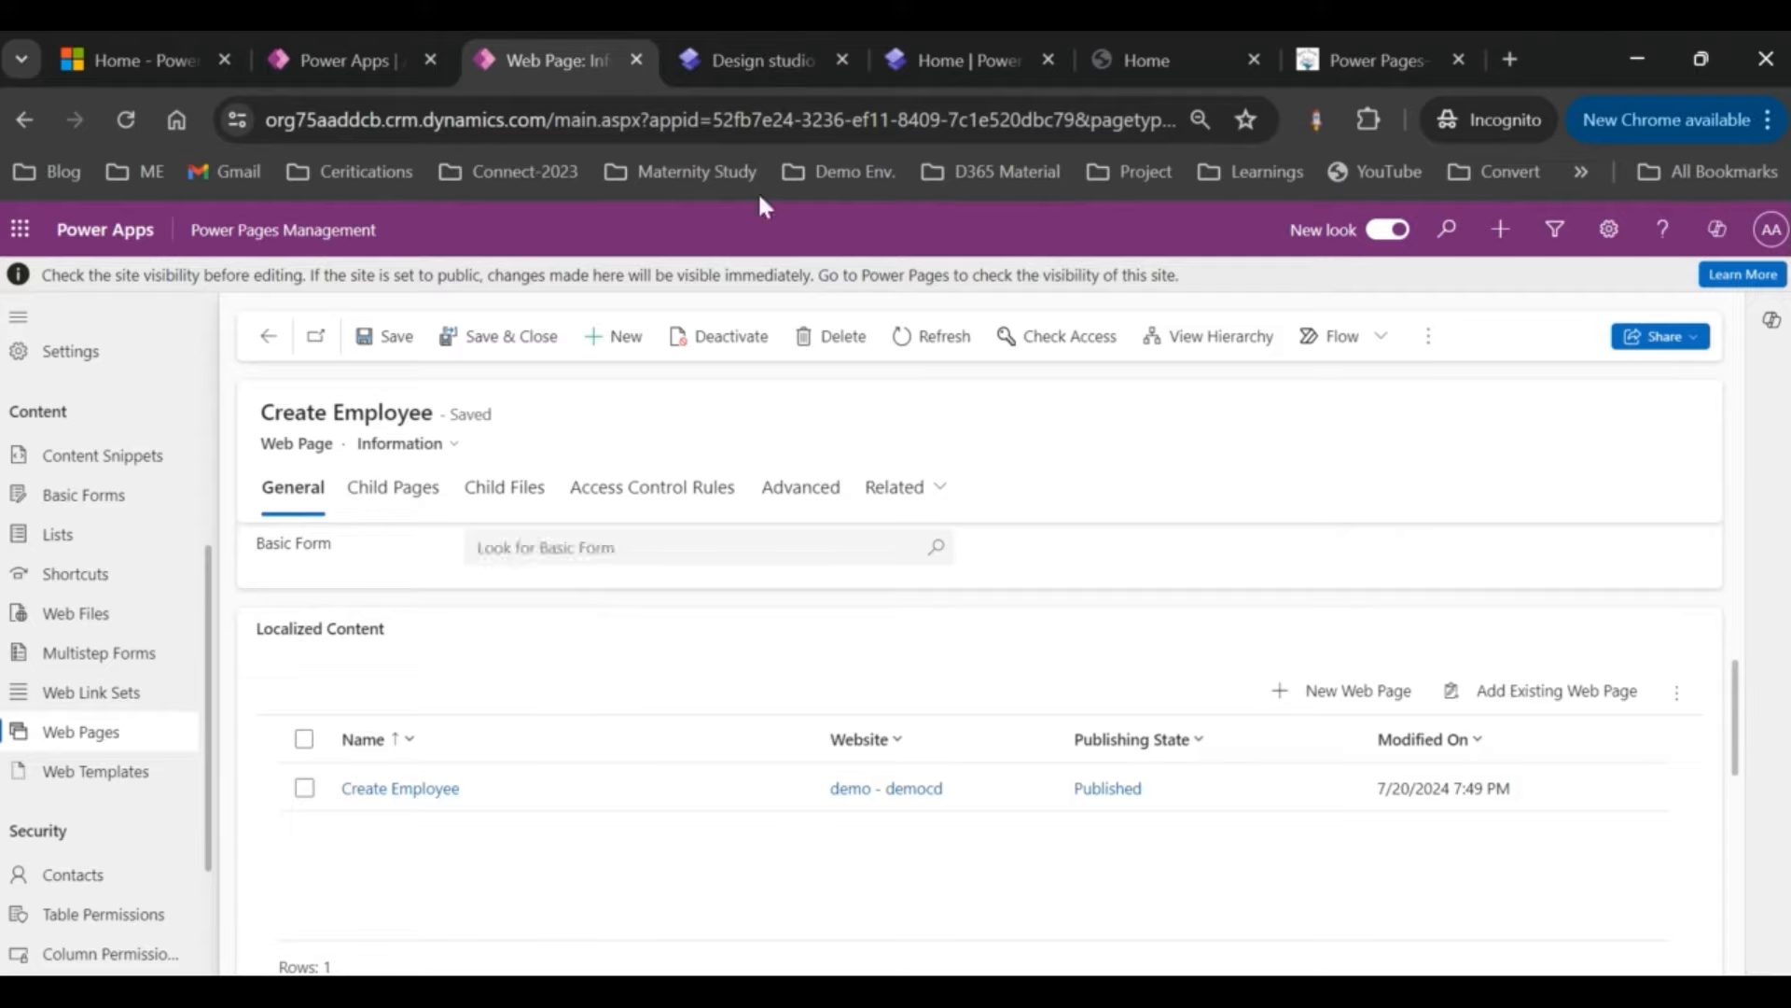
click(761, 59)
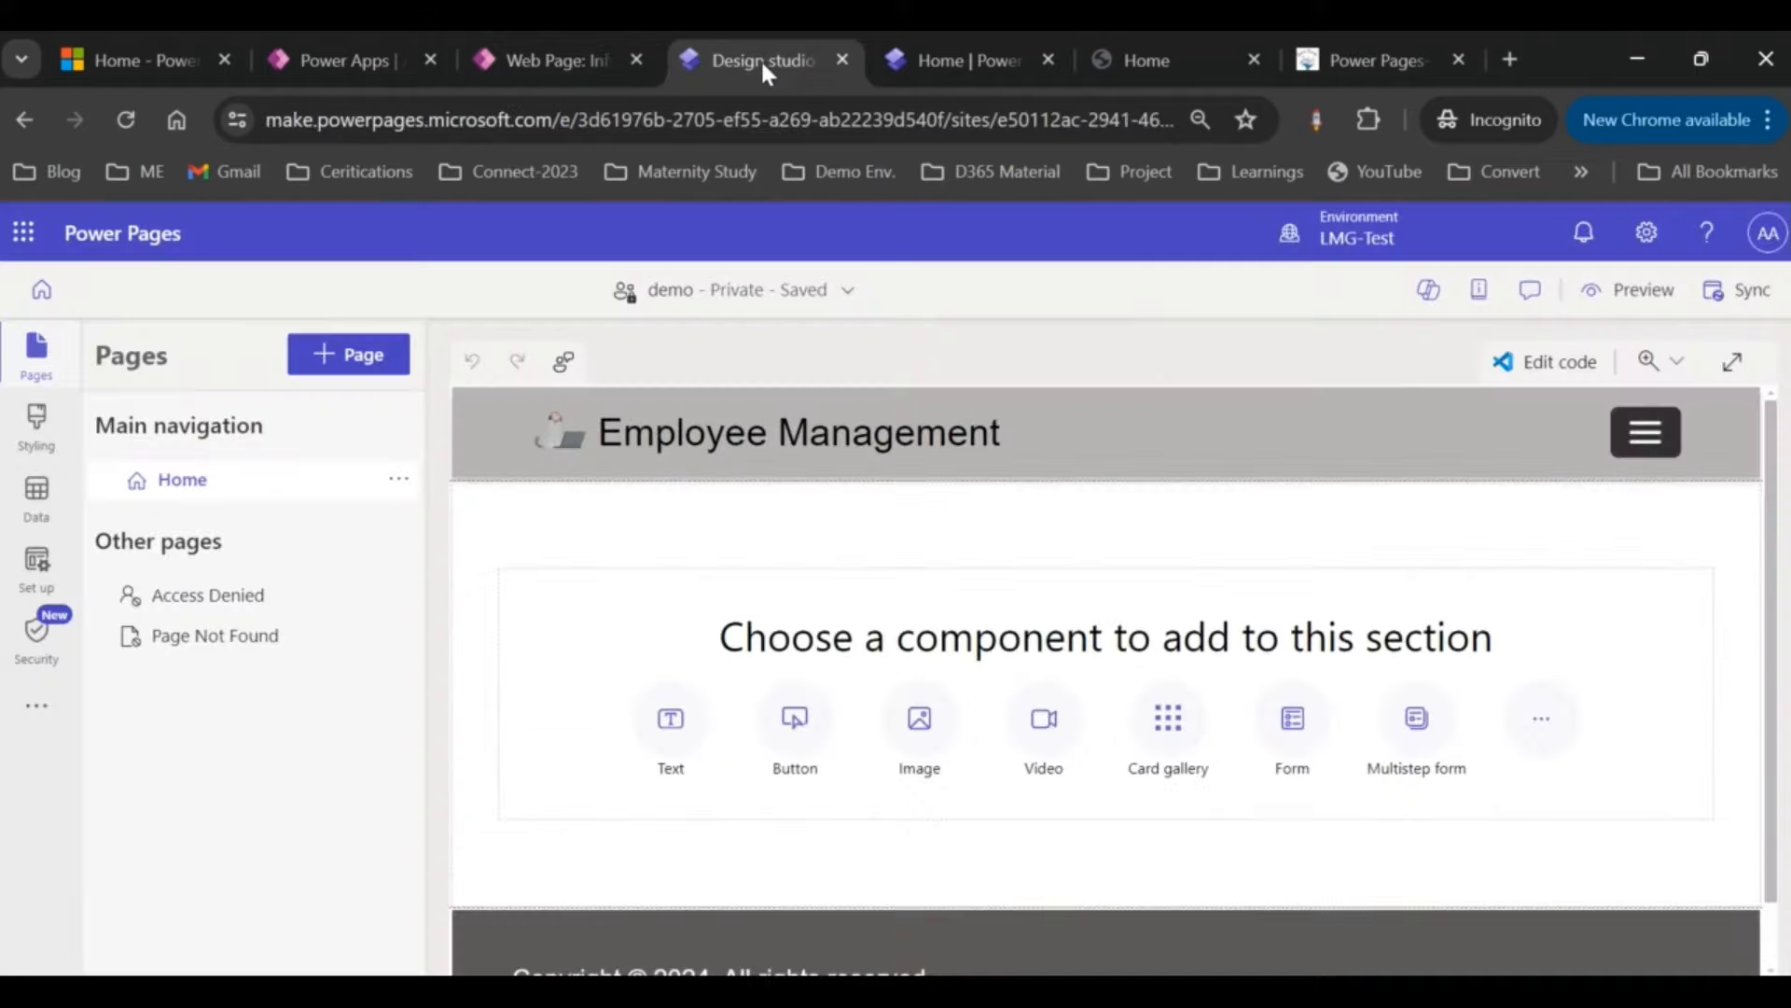
Step: Reload the design studio and select the new Create Employee page under Other pages
click(125, 120)
click(1049, 312)
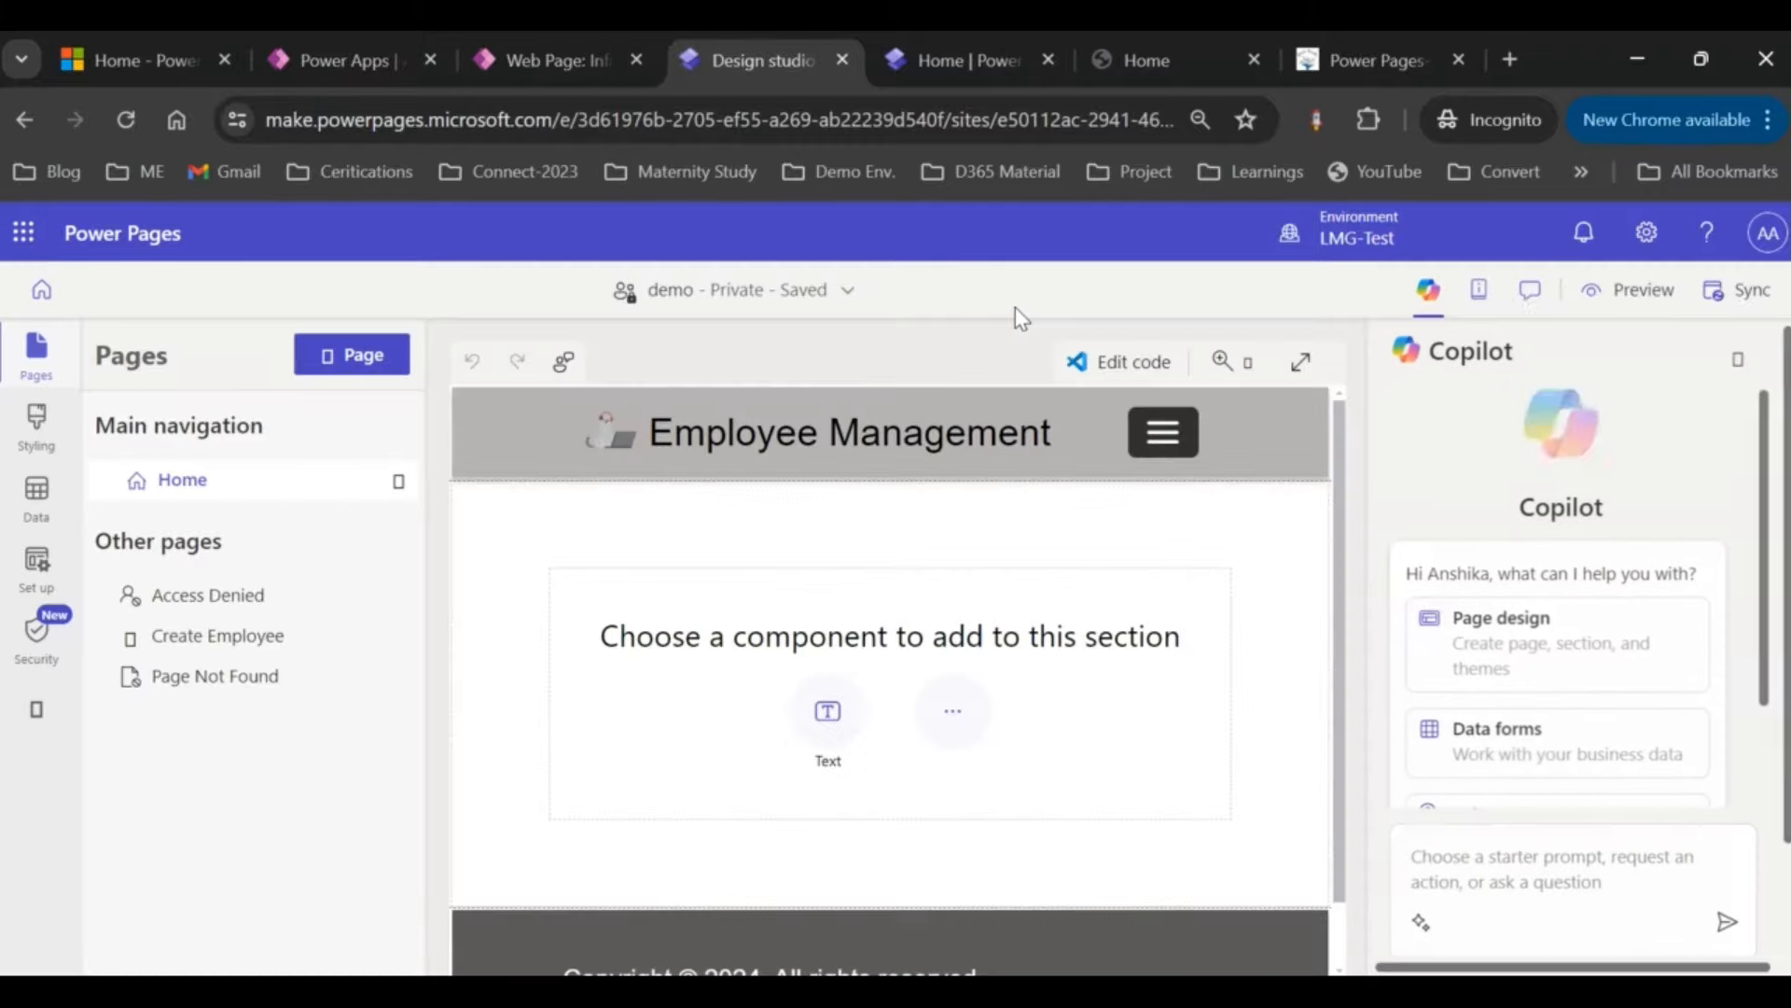
click(254, 637)
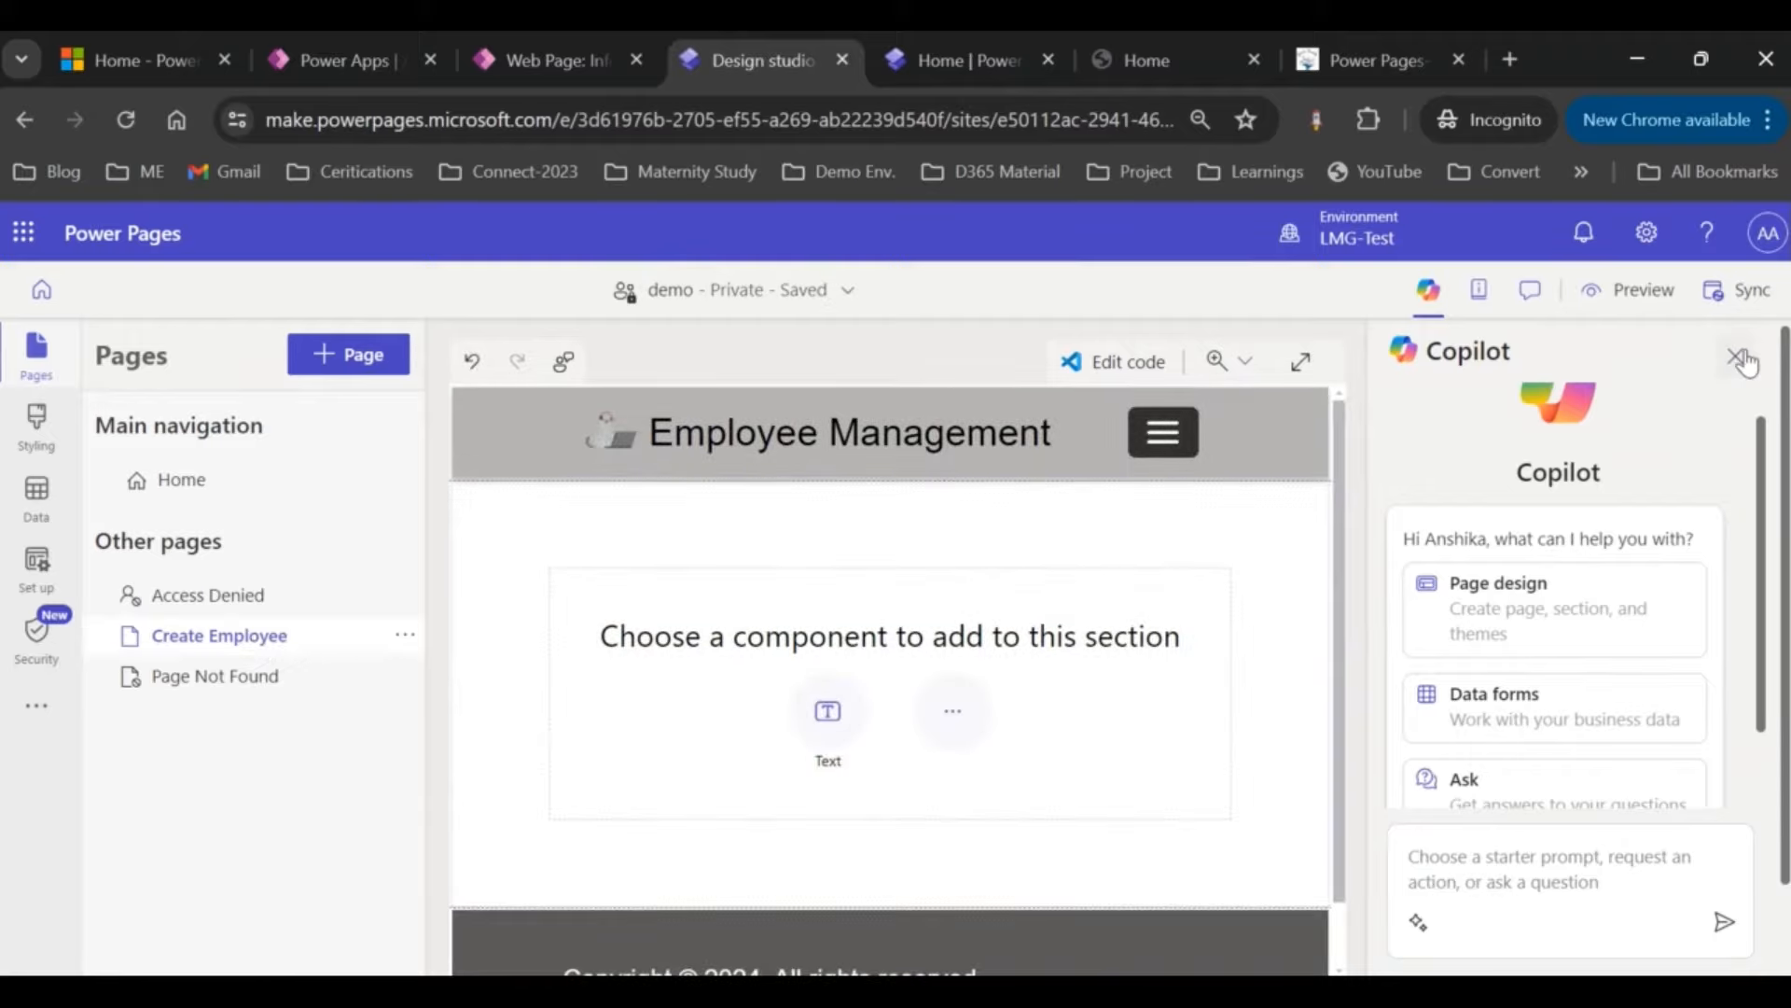
Step: Close the Copilot panel and preview the page at Desktop size
click(1739, 358)
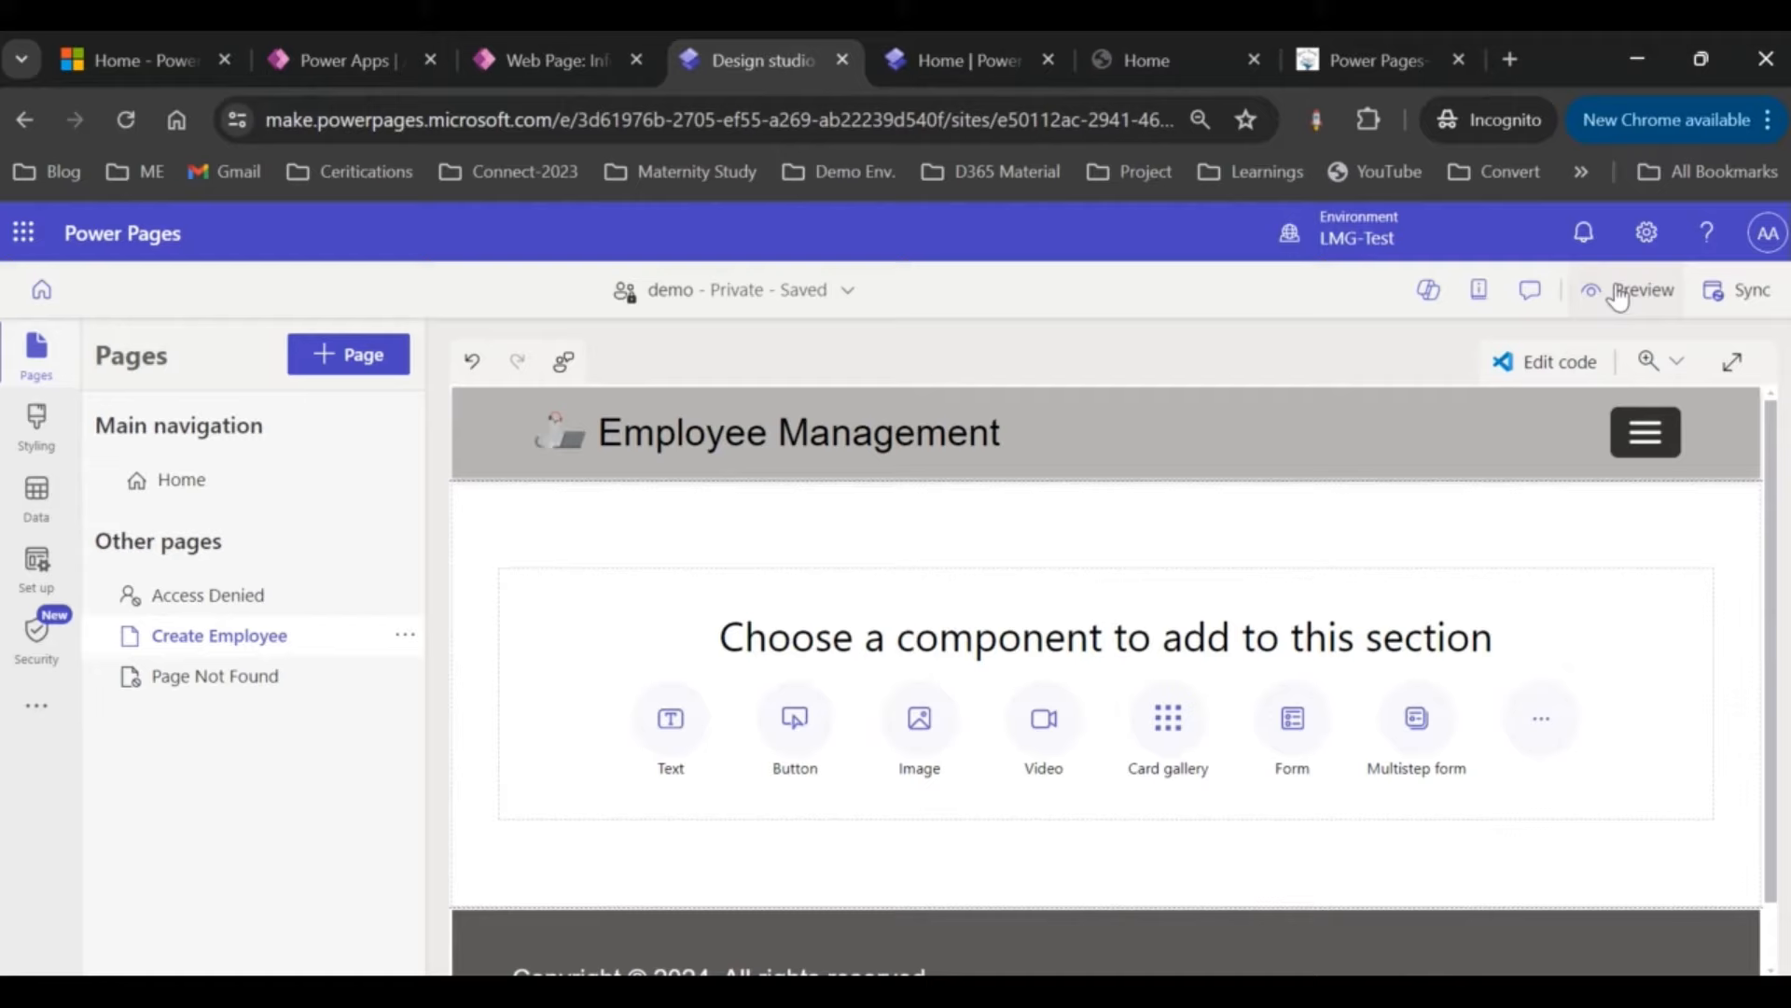
click(1623, 289)
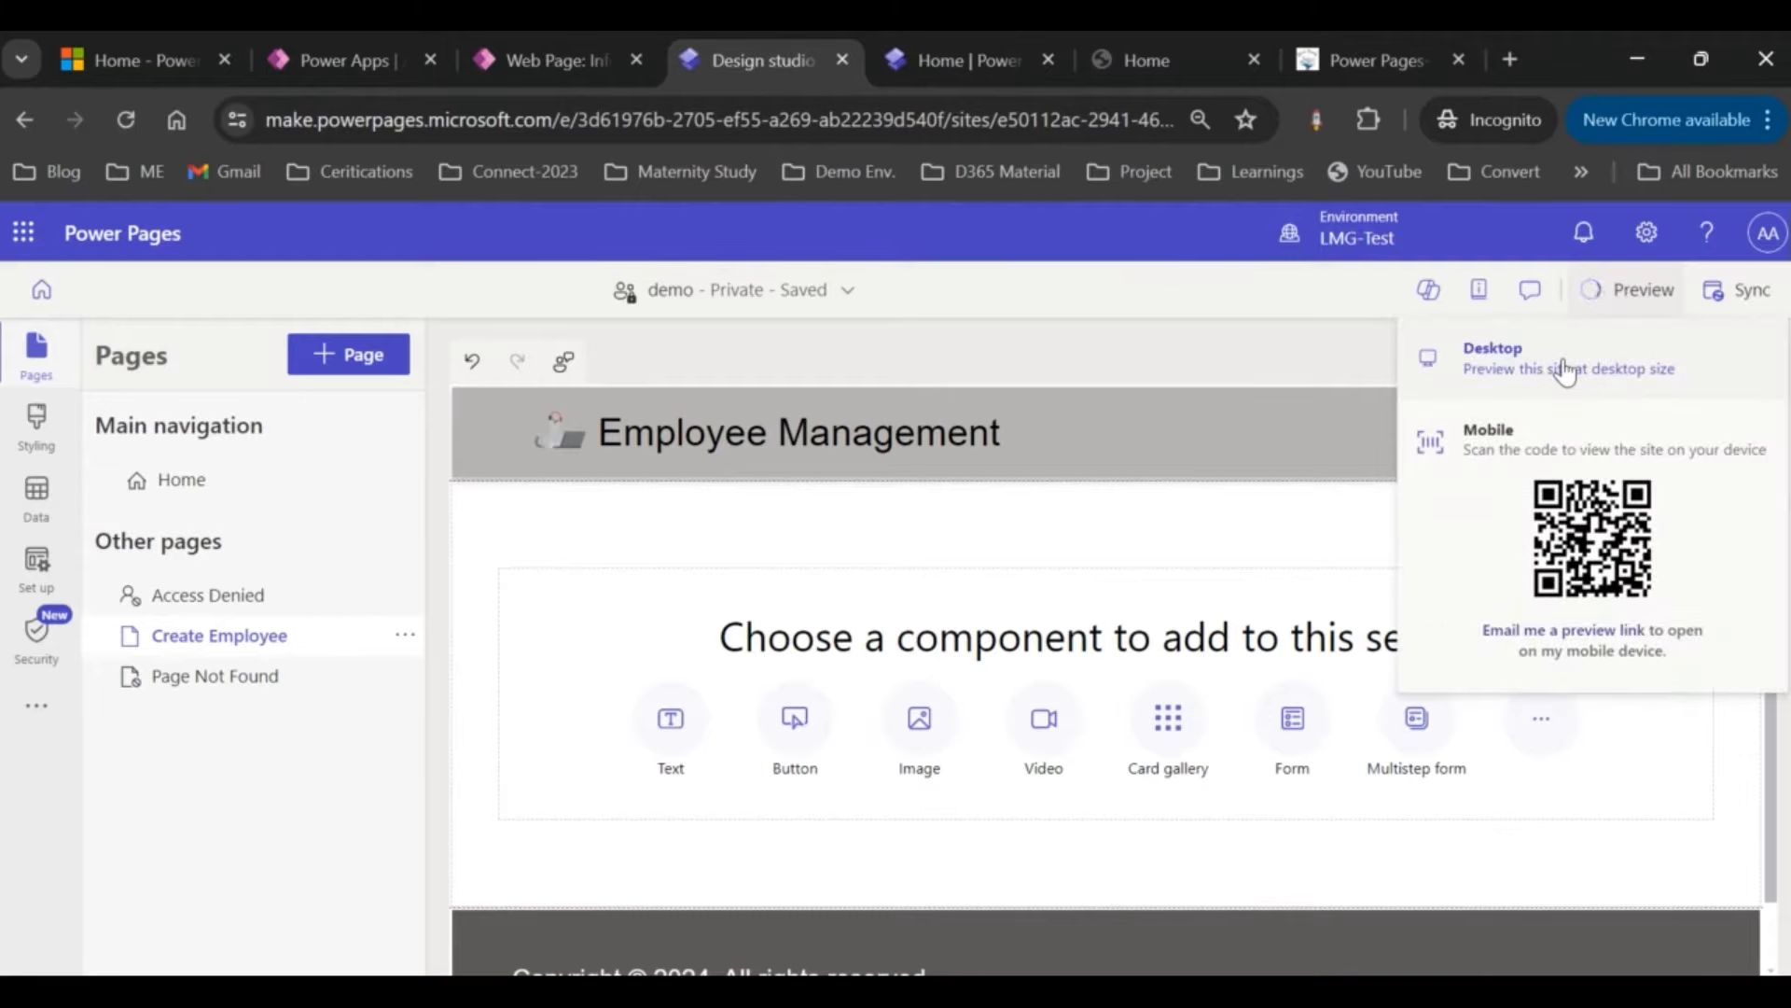
click(1566, 369)
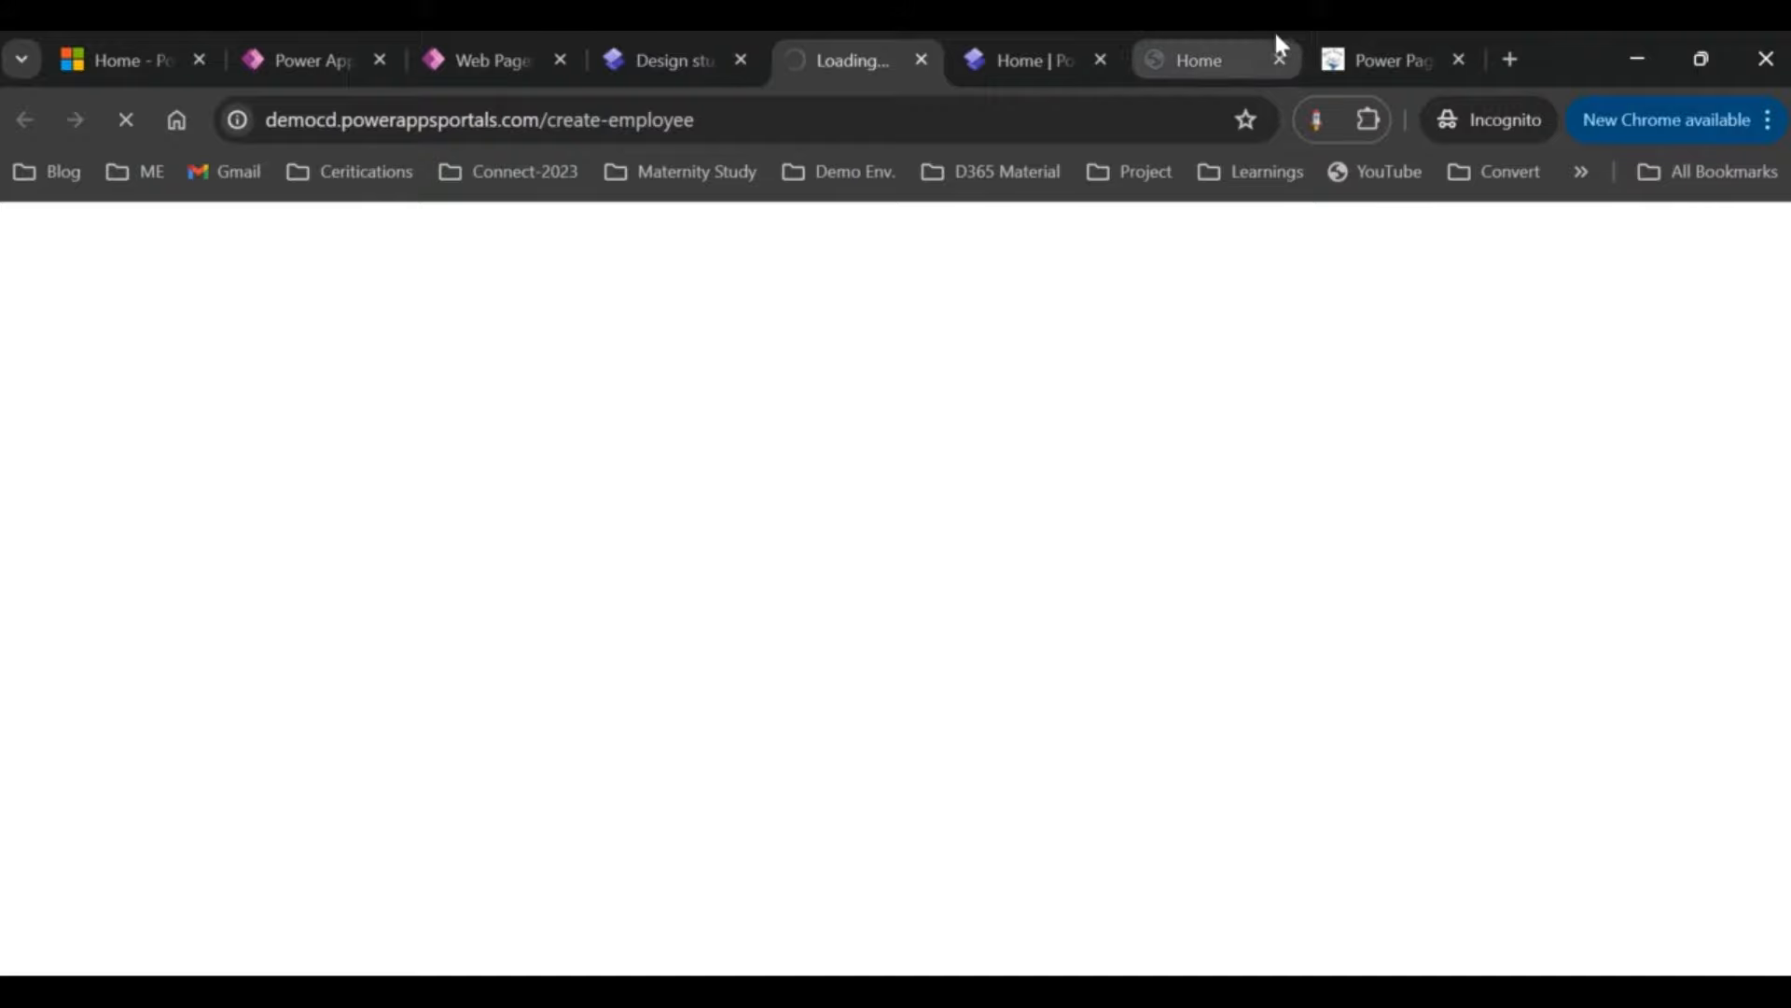
Step: Close the old Home tab, check the create-employee address, and open the localized content record
click(1280, 62)
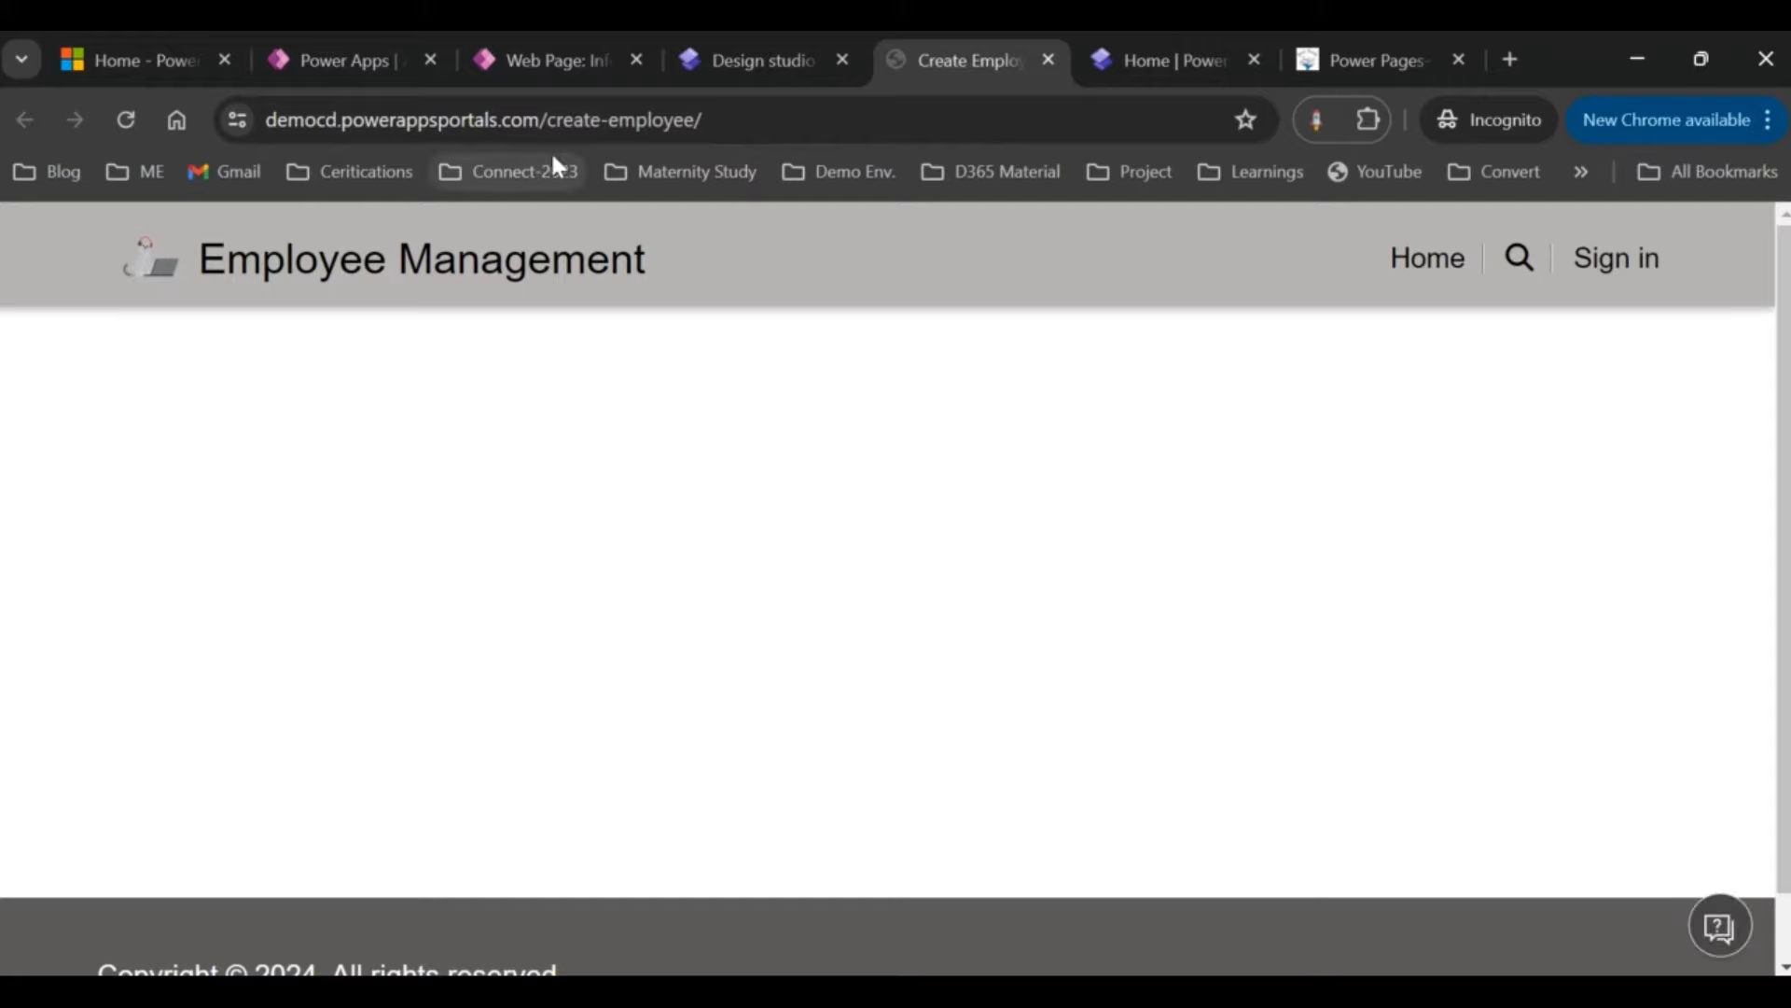
click(581, 120)
drag(580, 119, 700, 120)
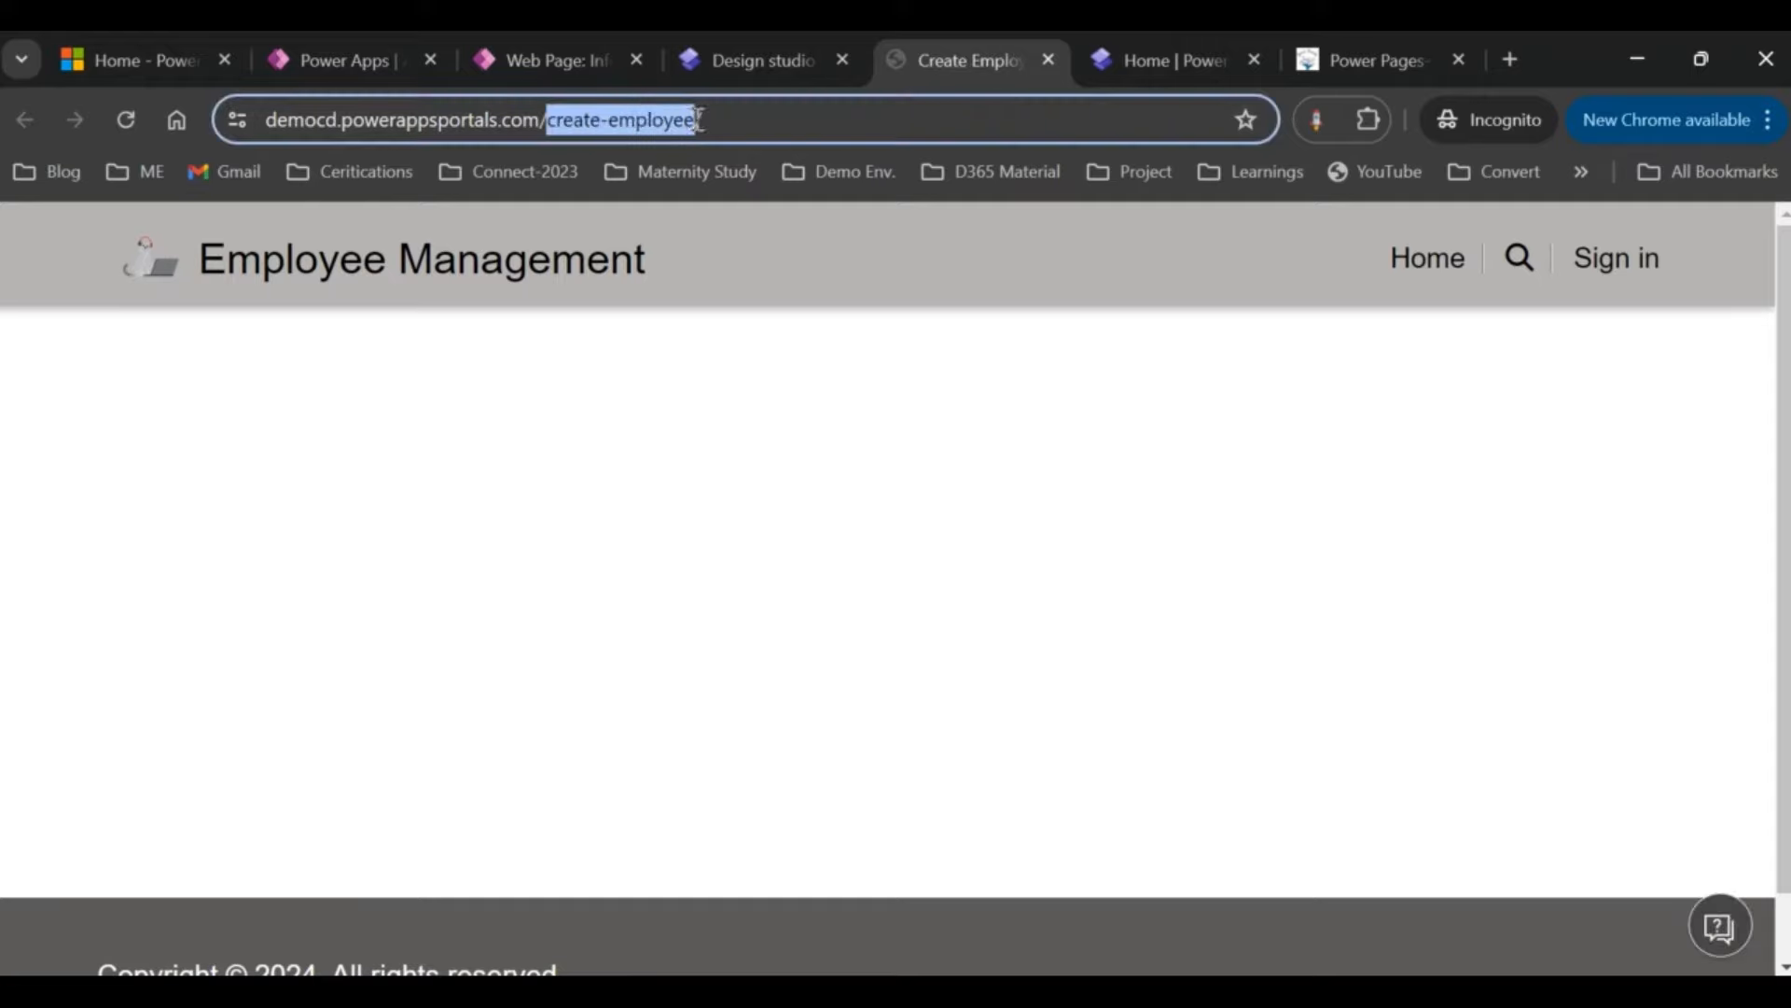
click(562, 58)
double_click(602, 805)
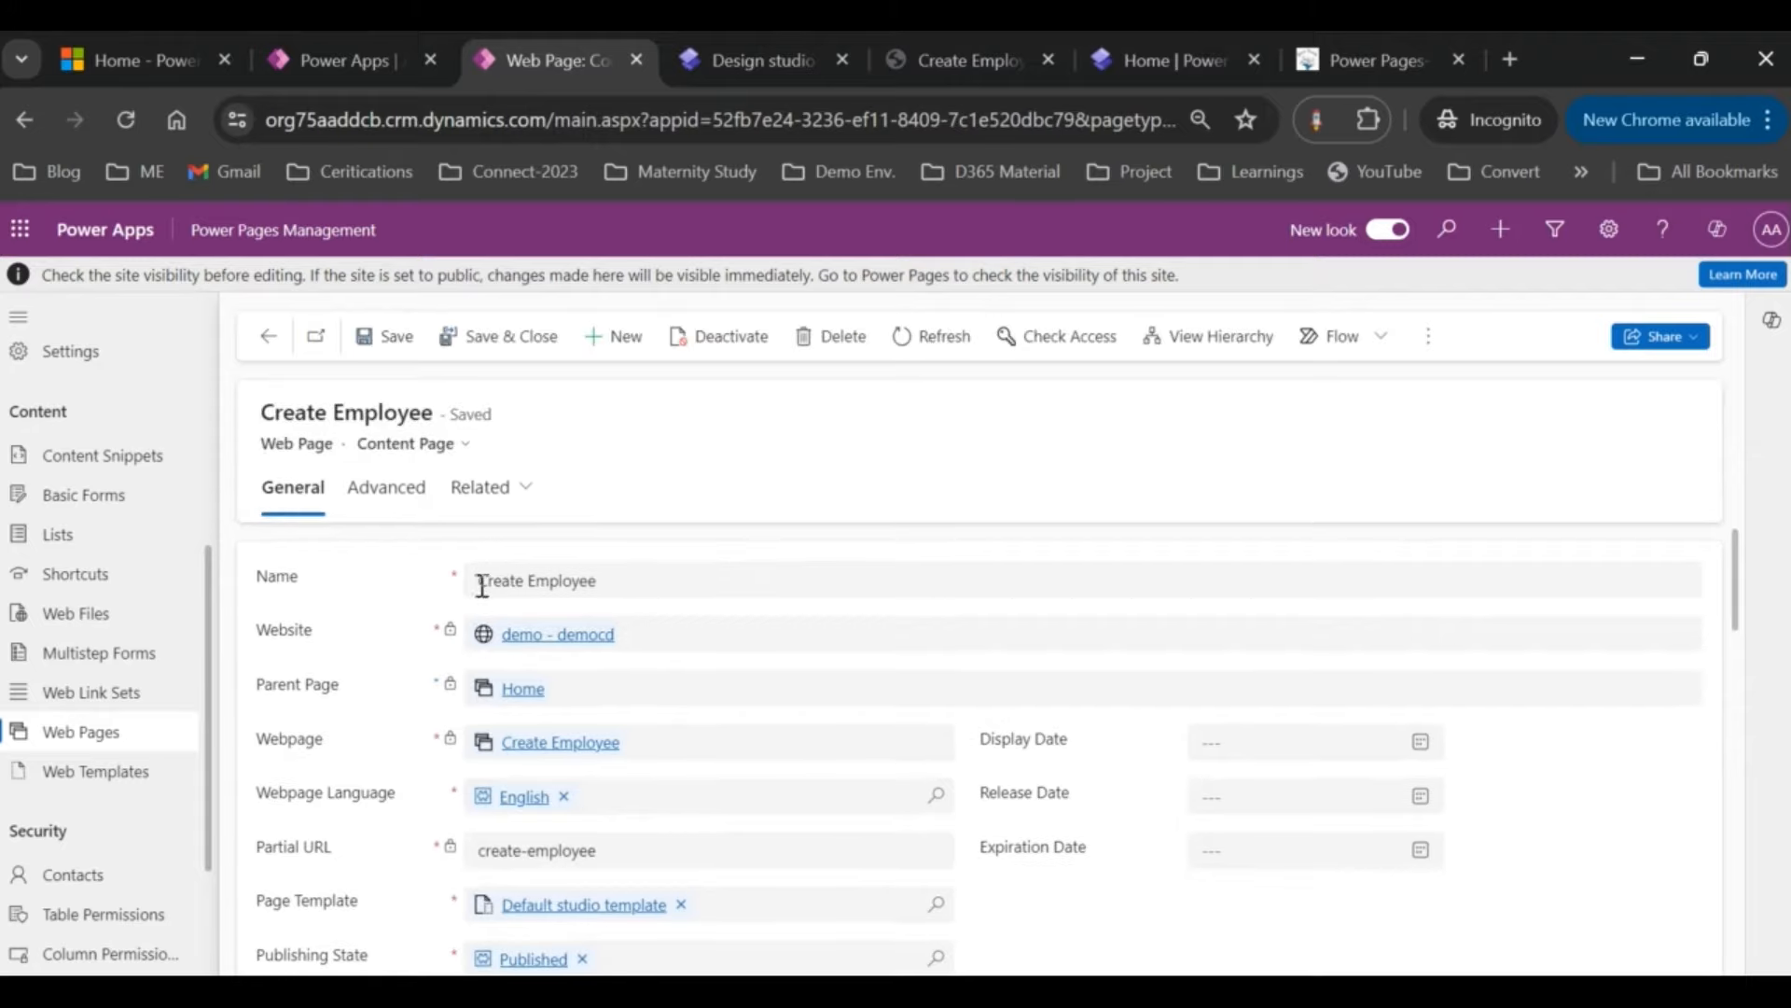
Step: Compare the Create Employee content page record with the live, empty Create Employee page
drag(480, 580, 589, 580)
click(751, 60)
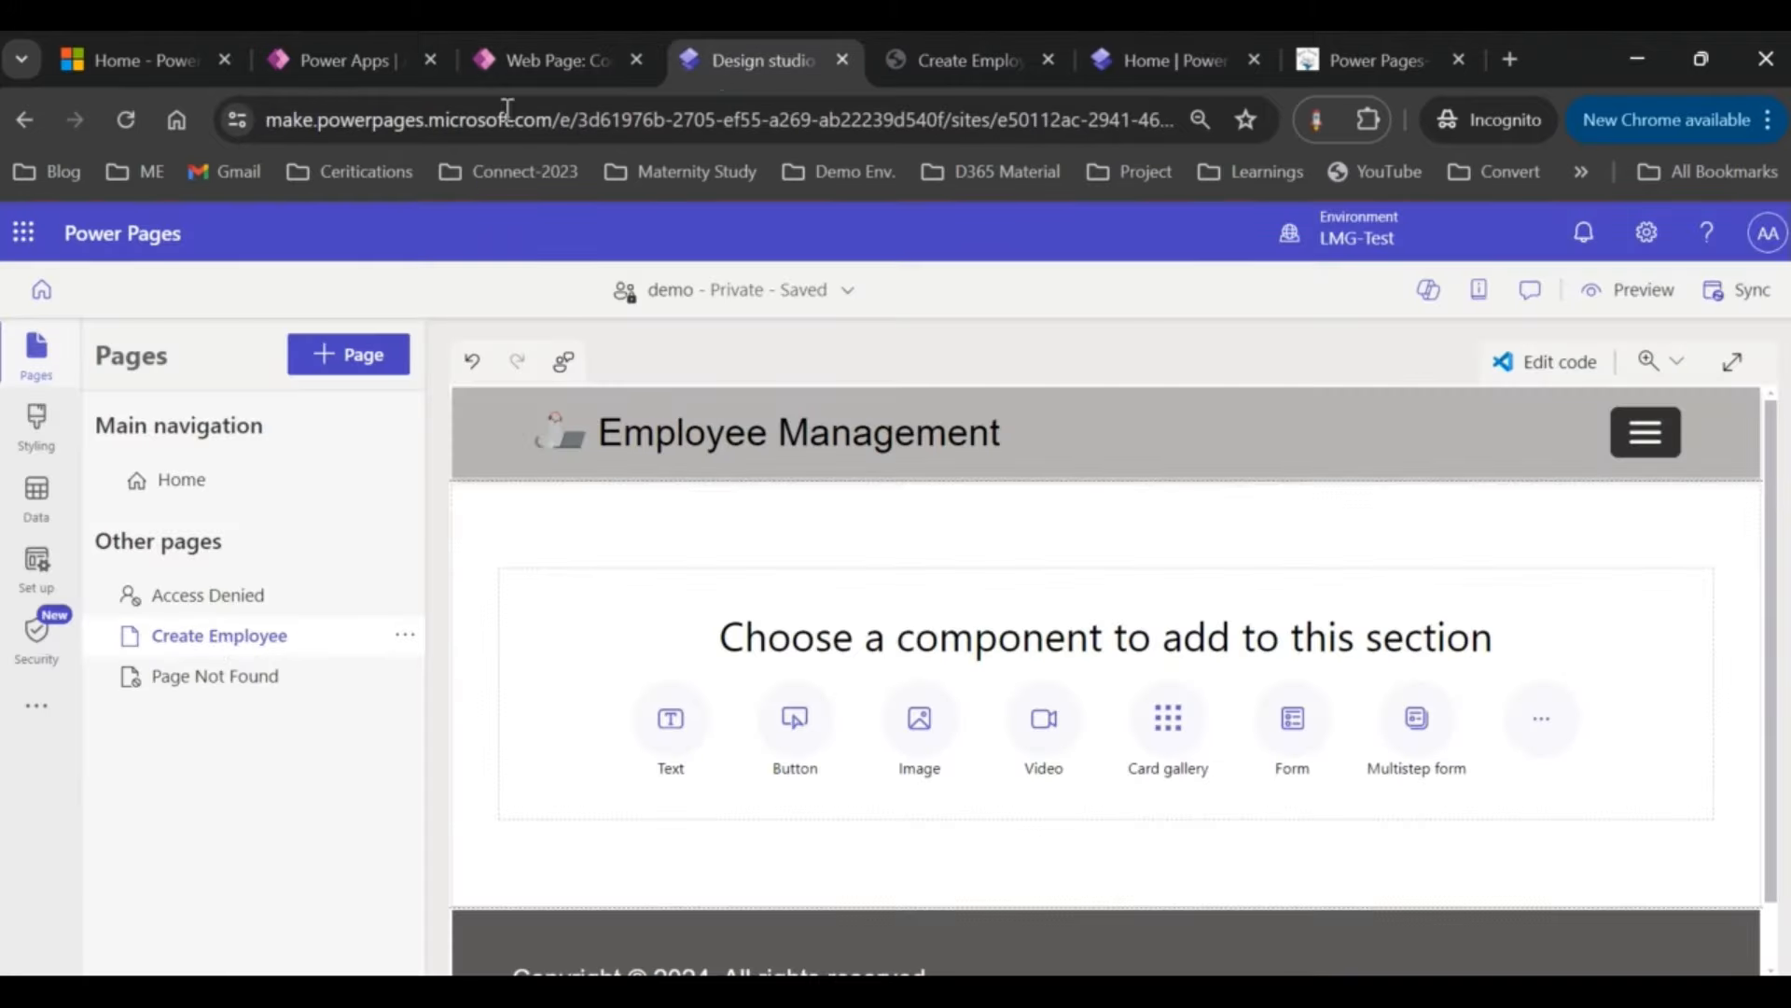
click(965, 56)
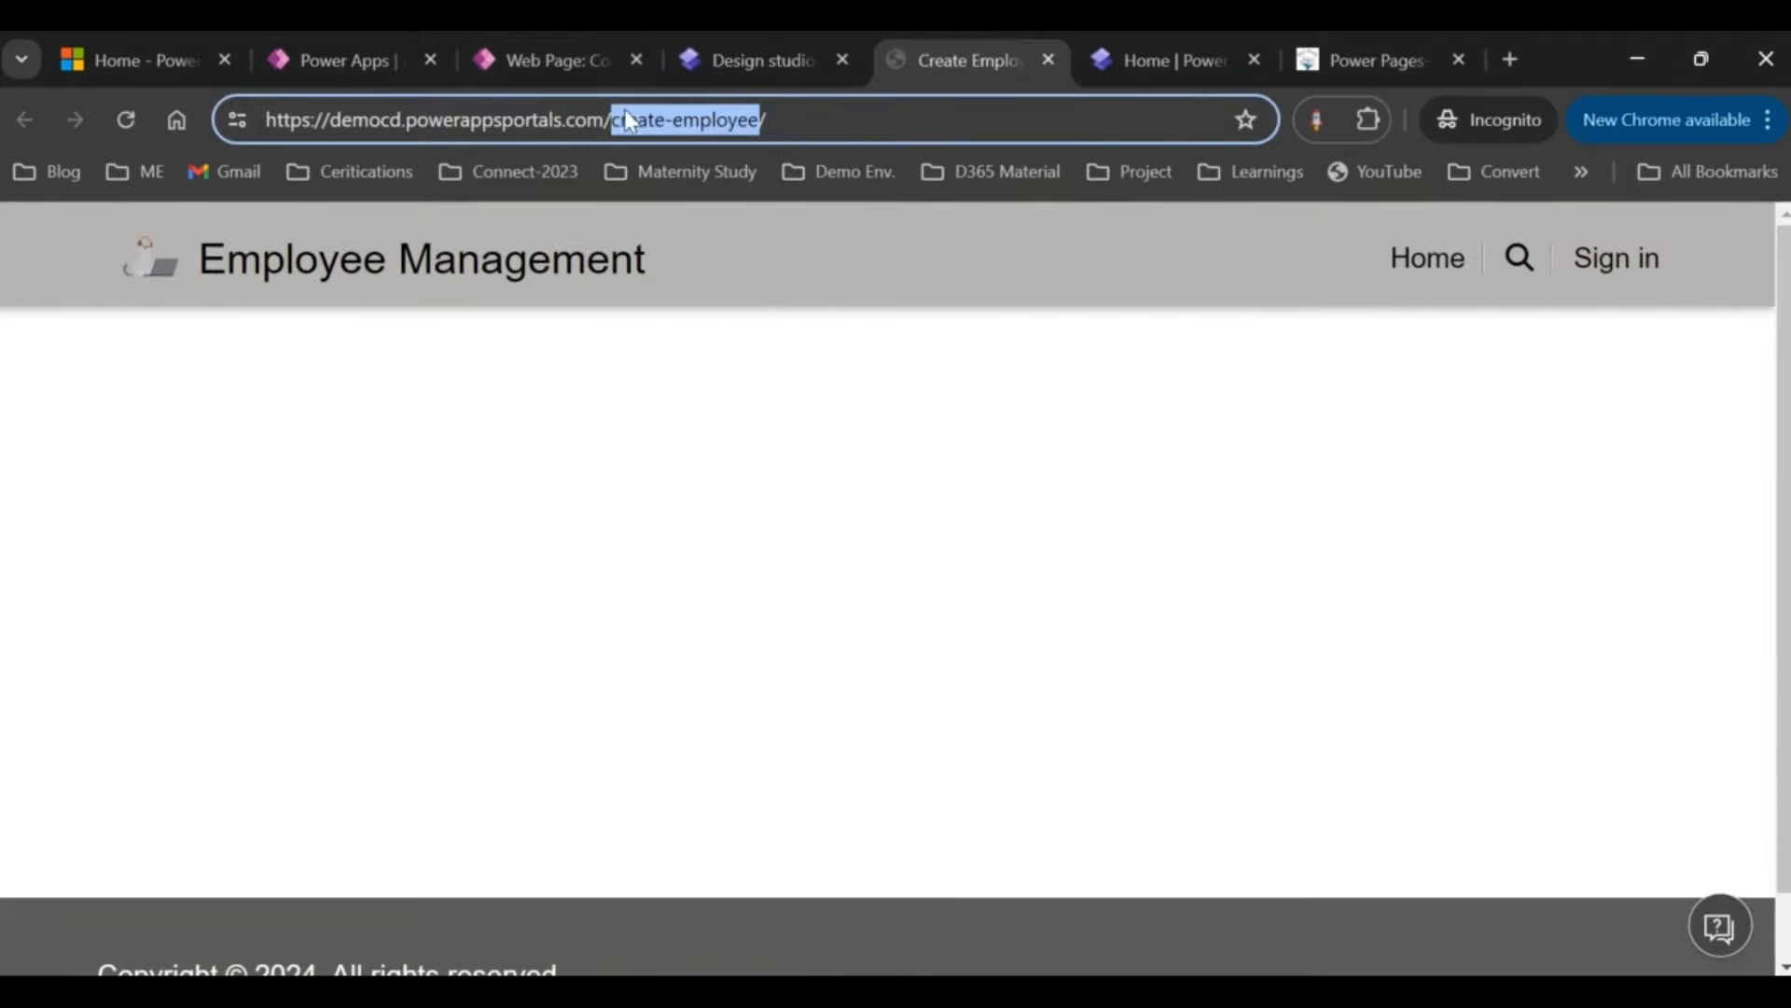
click(571, 58)
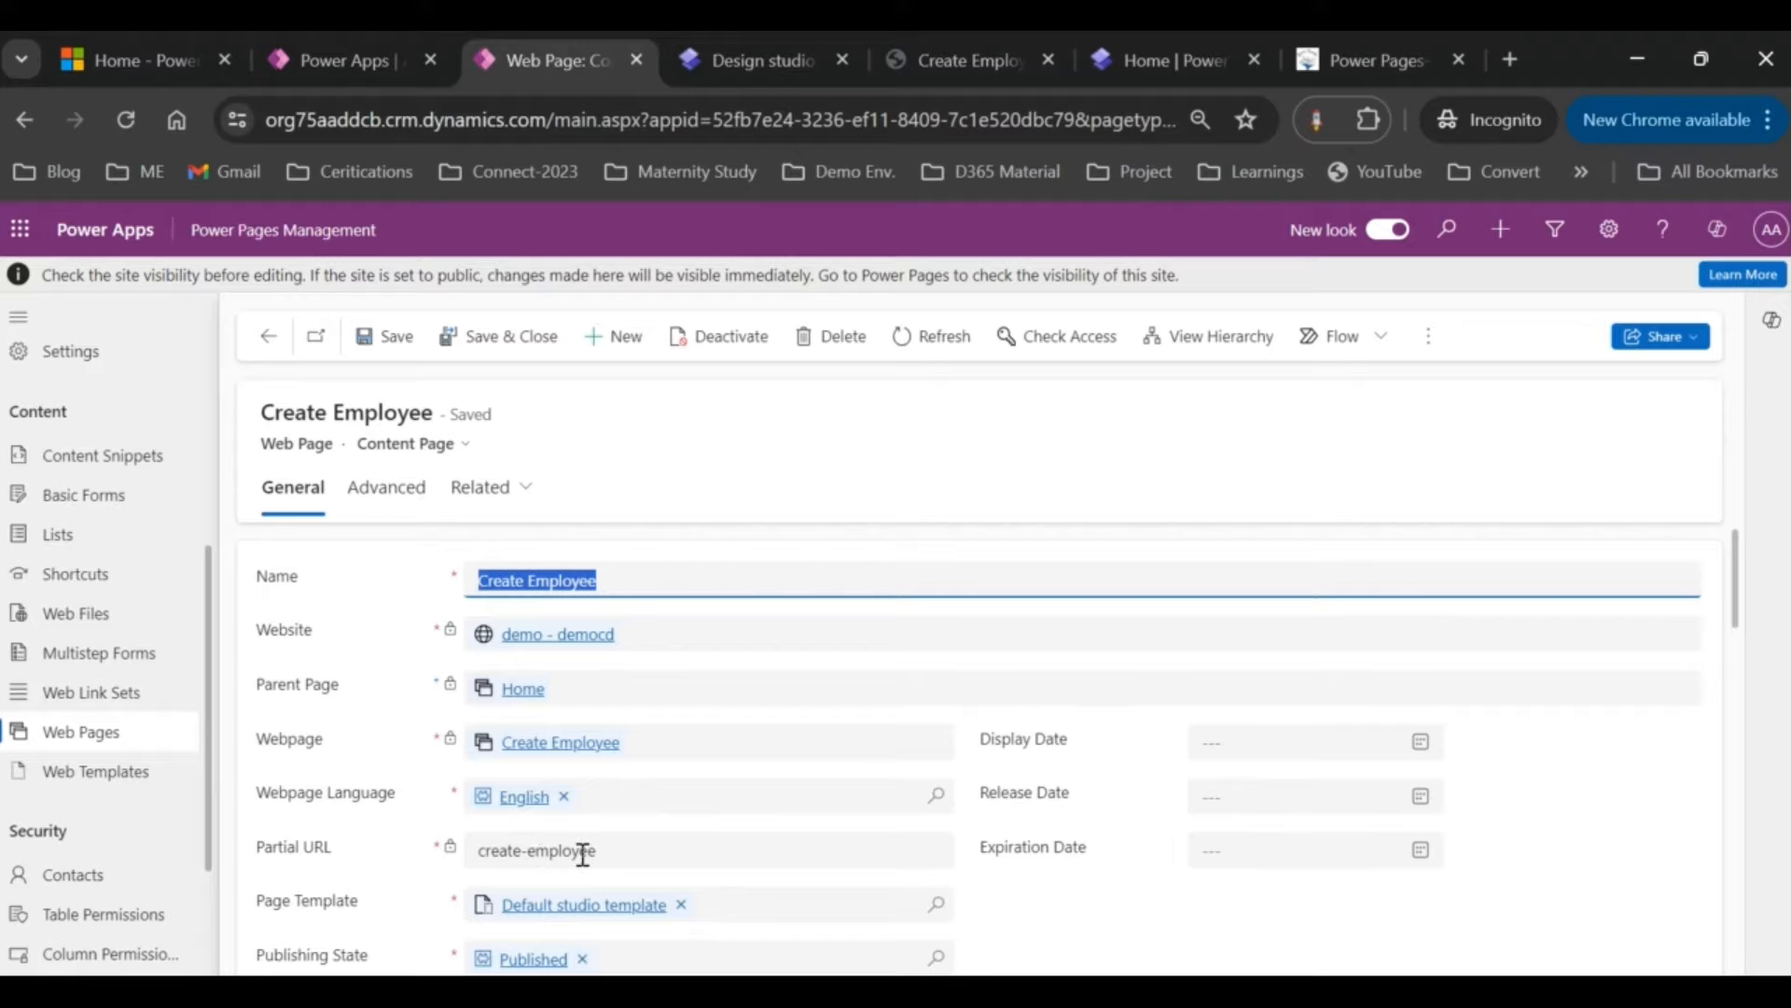
scroll(583, 853, down, 3)
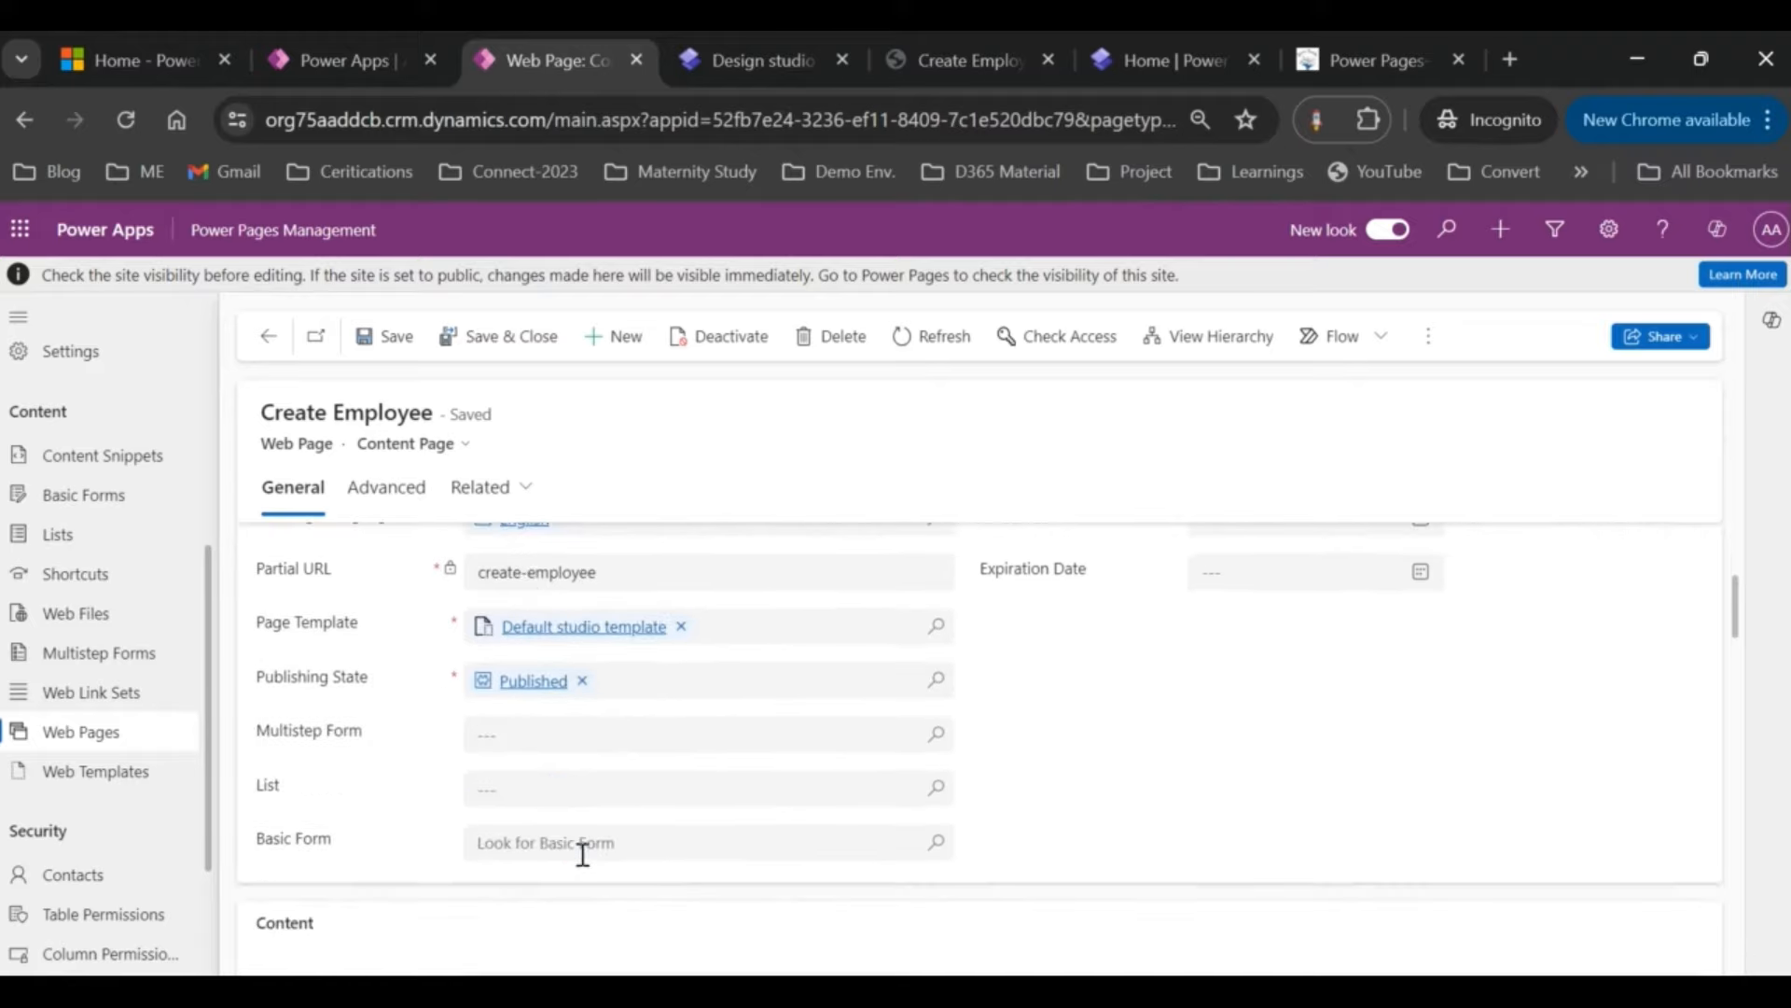
click(980, 60)
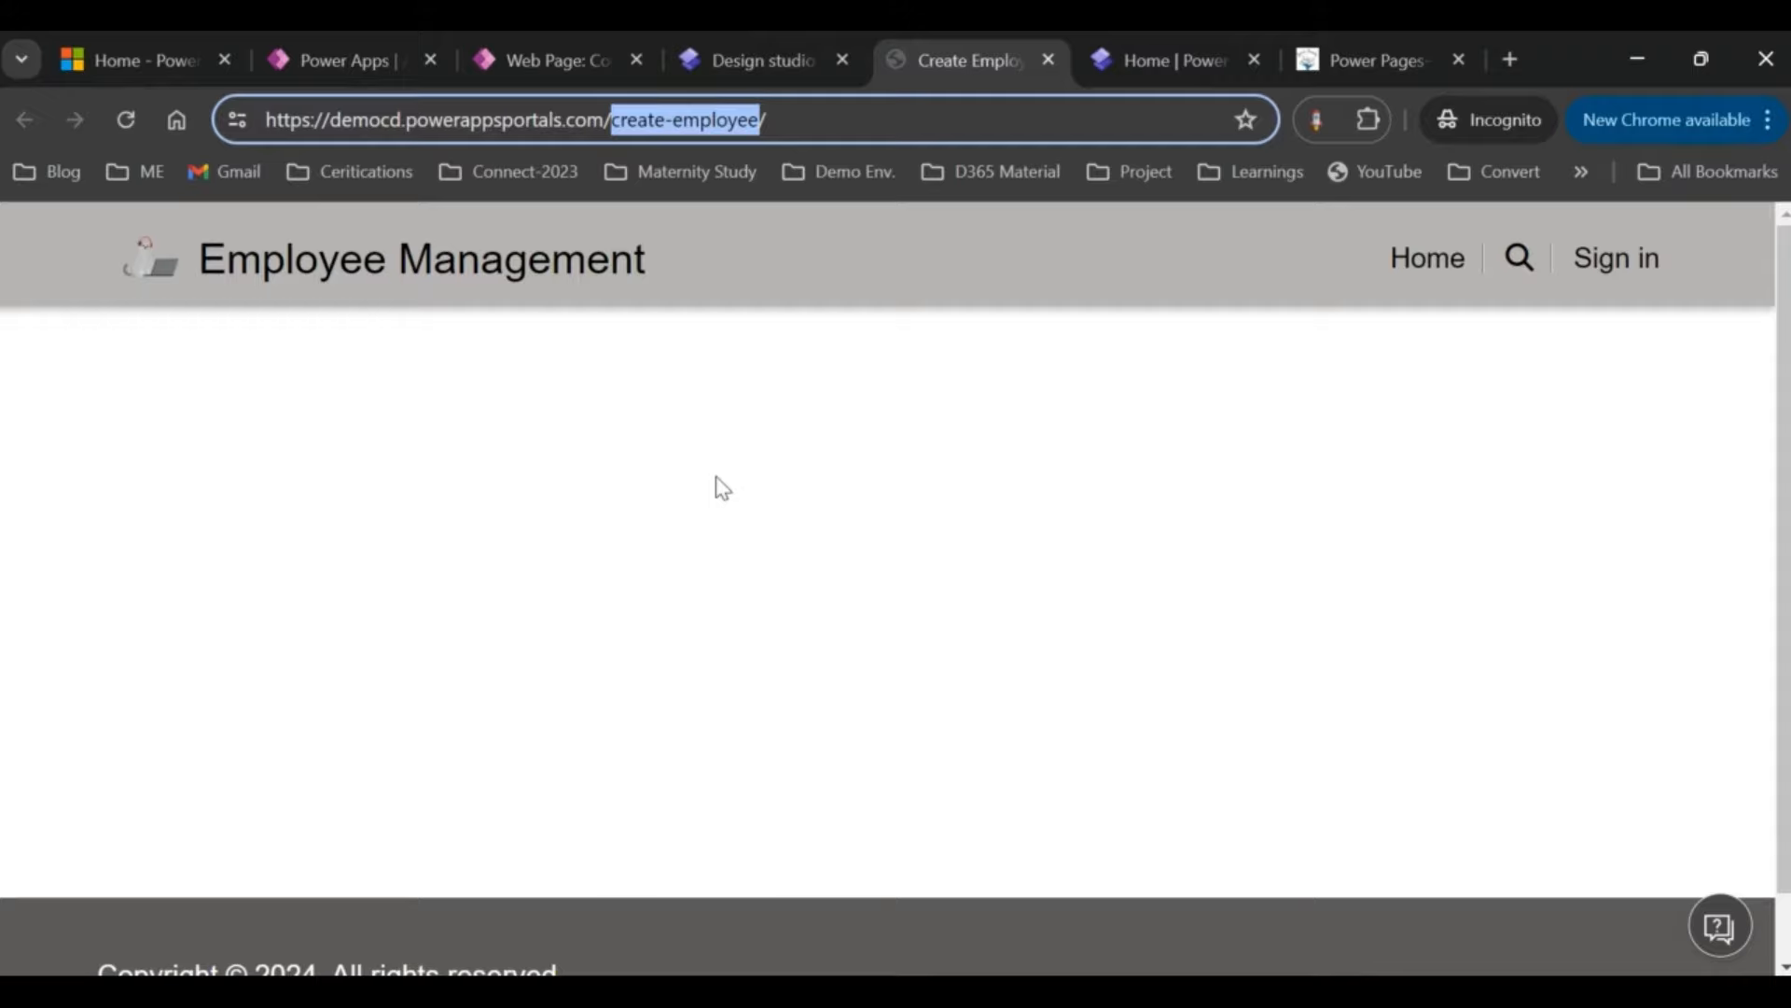
click(551, 56)
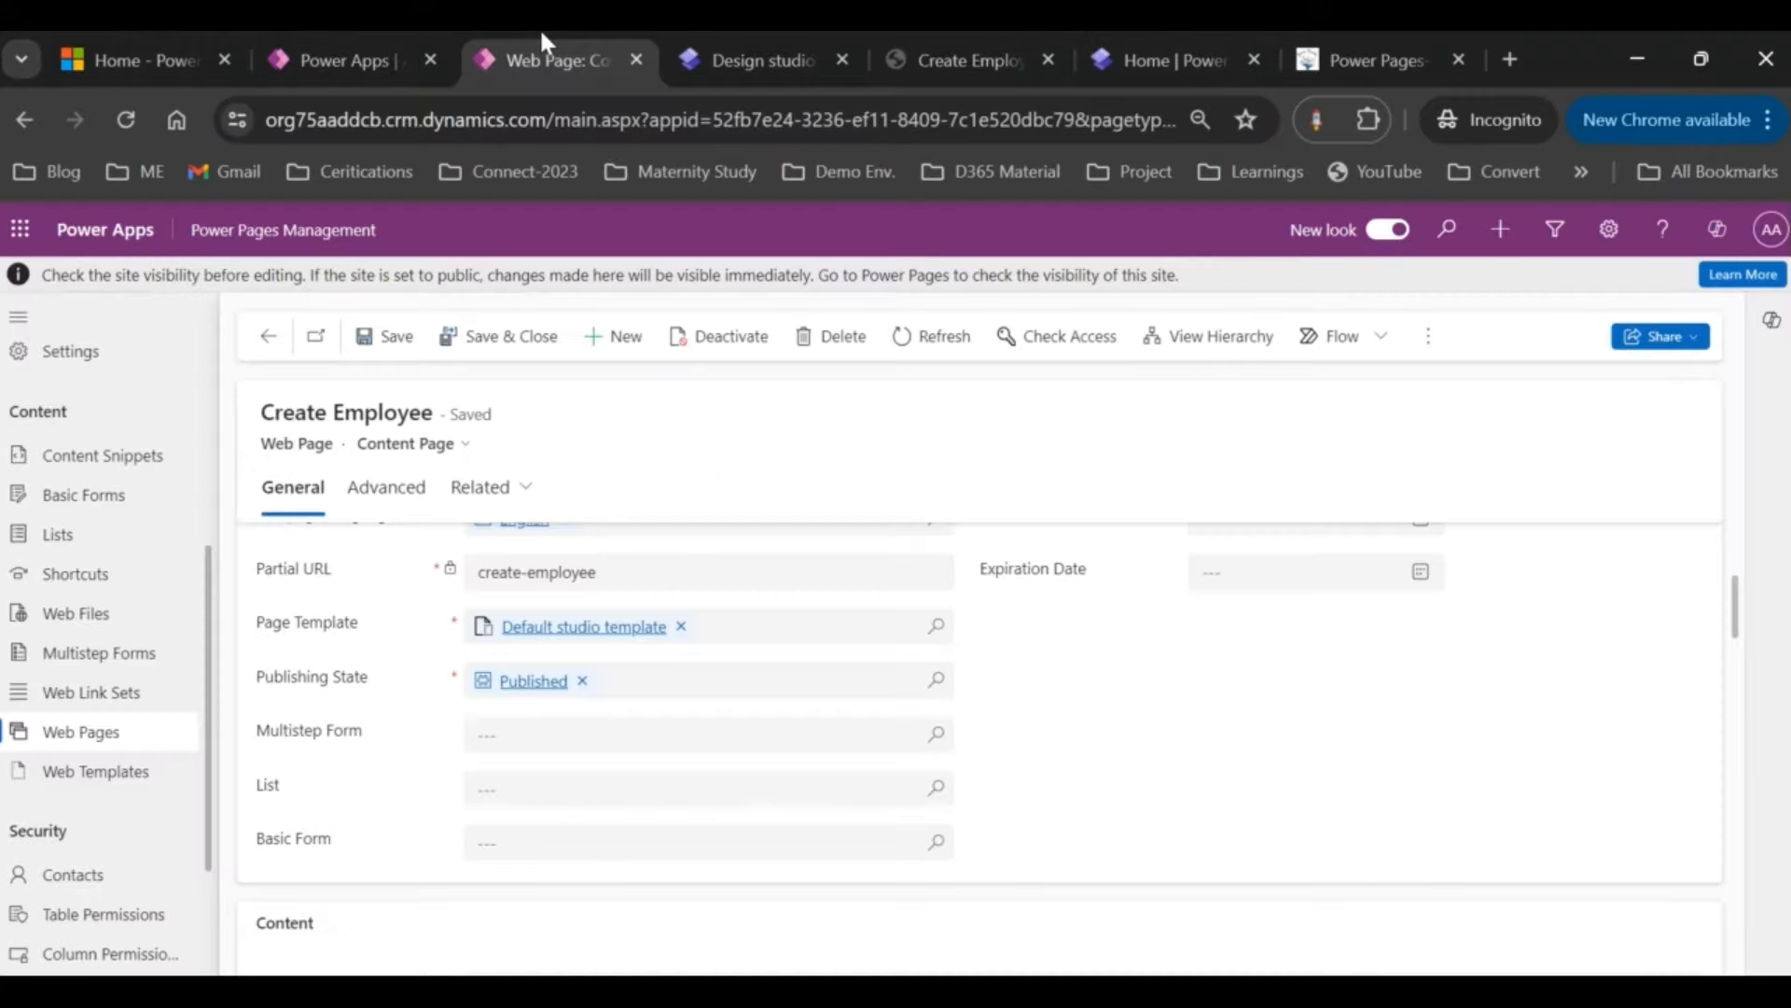
scroll(40, 681, down, 1)
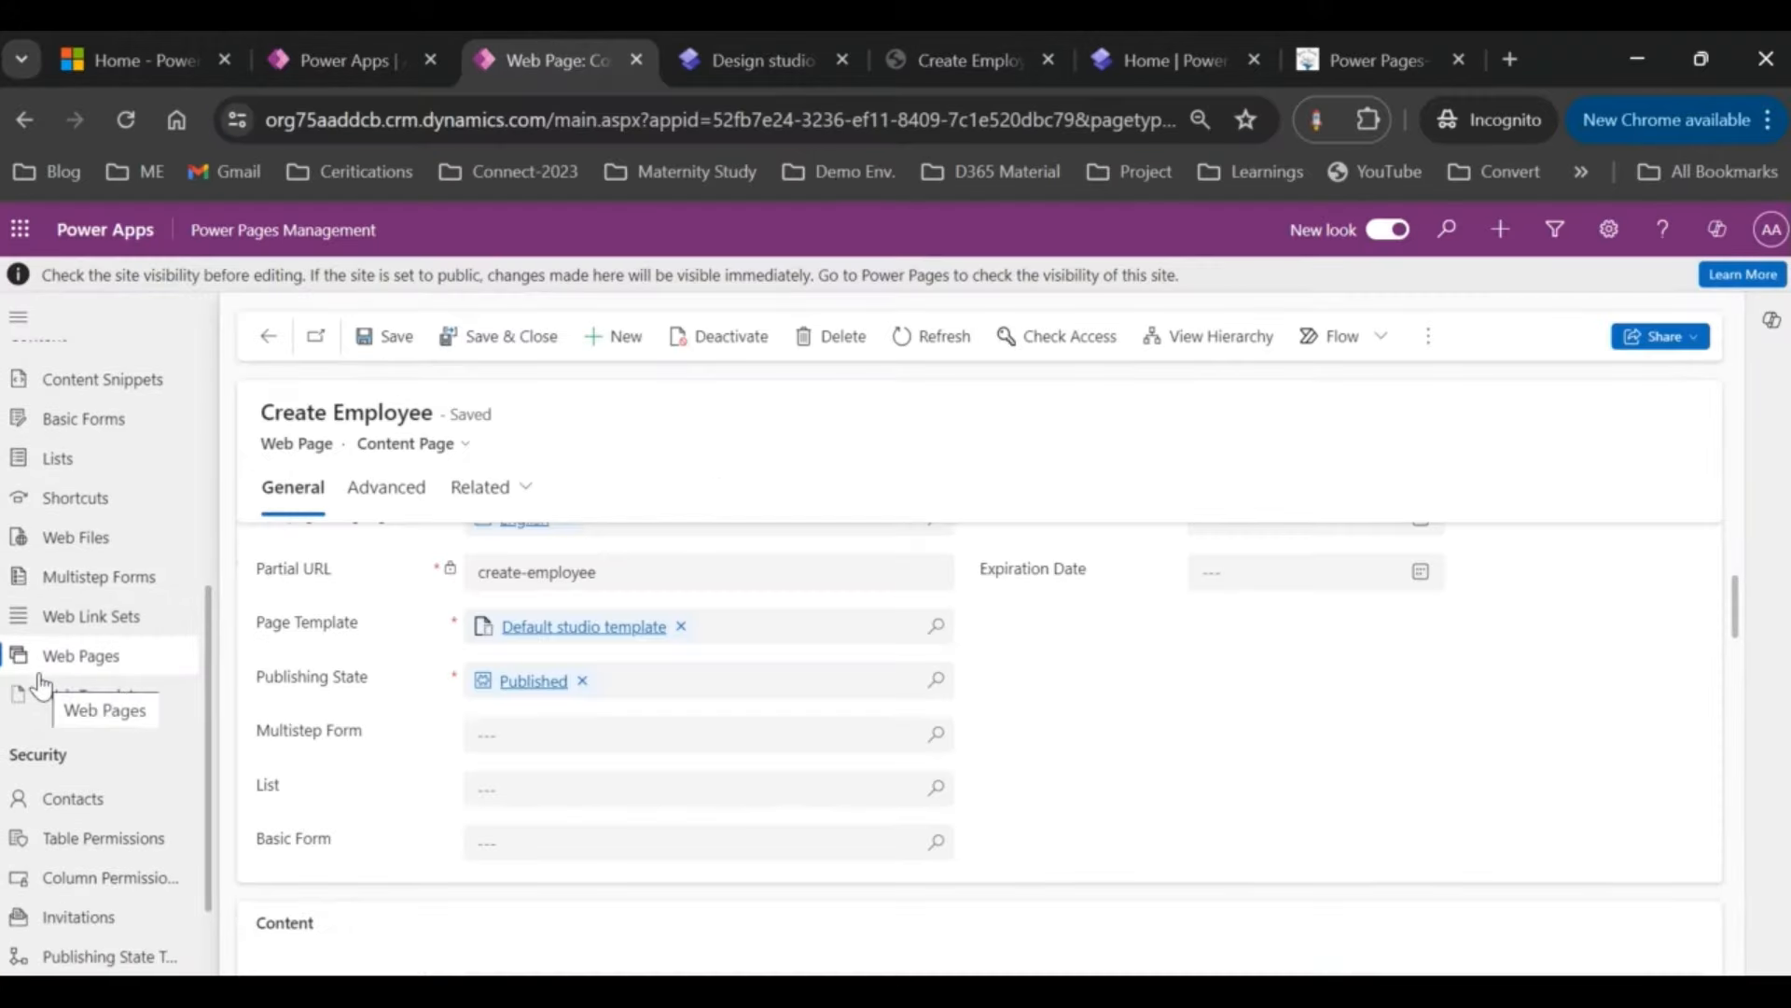
scroll(40, 684, down, 1)
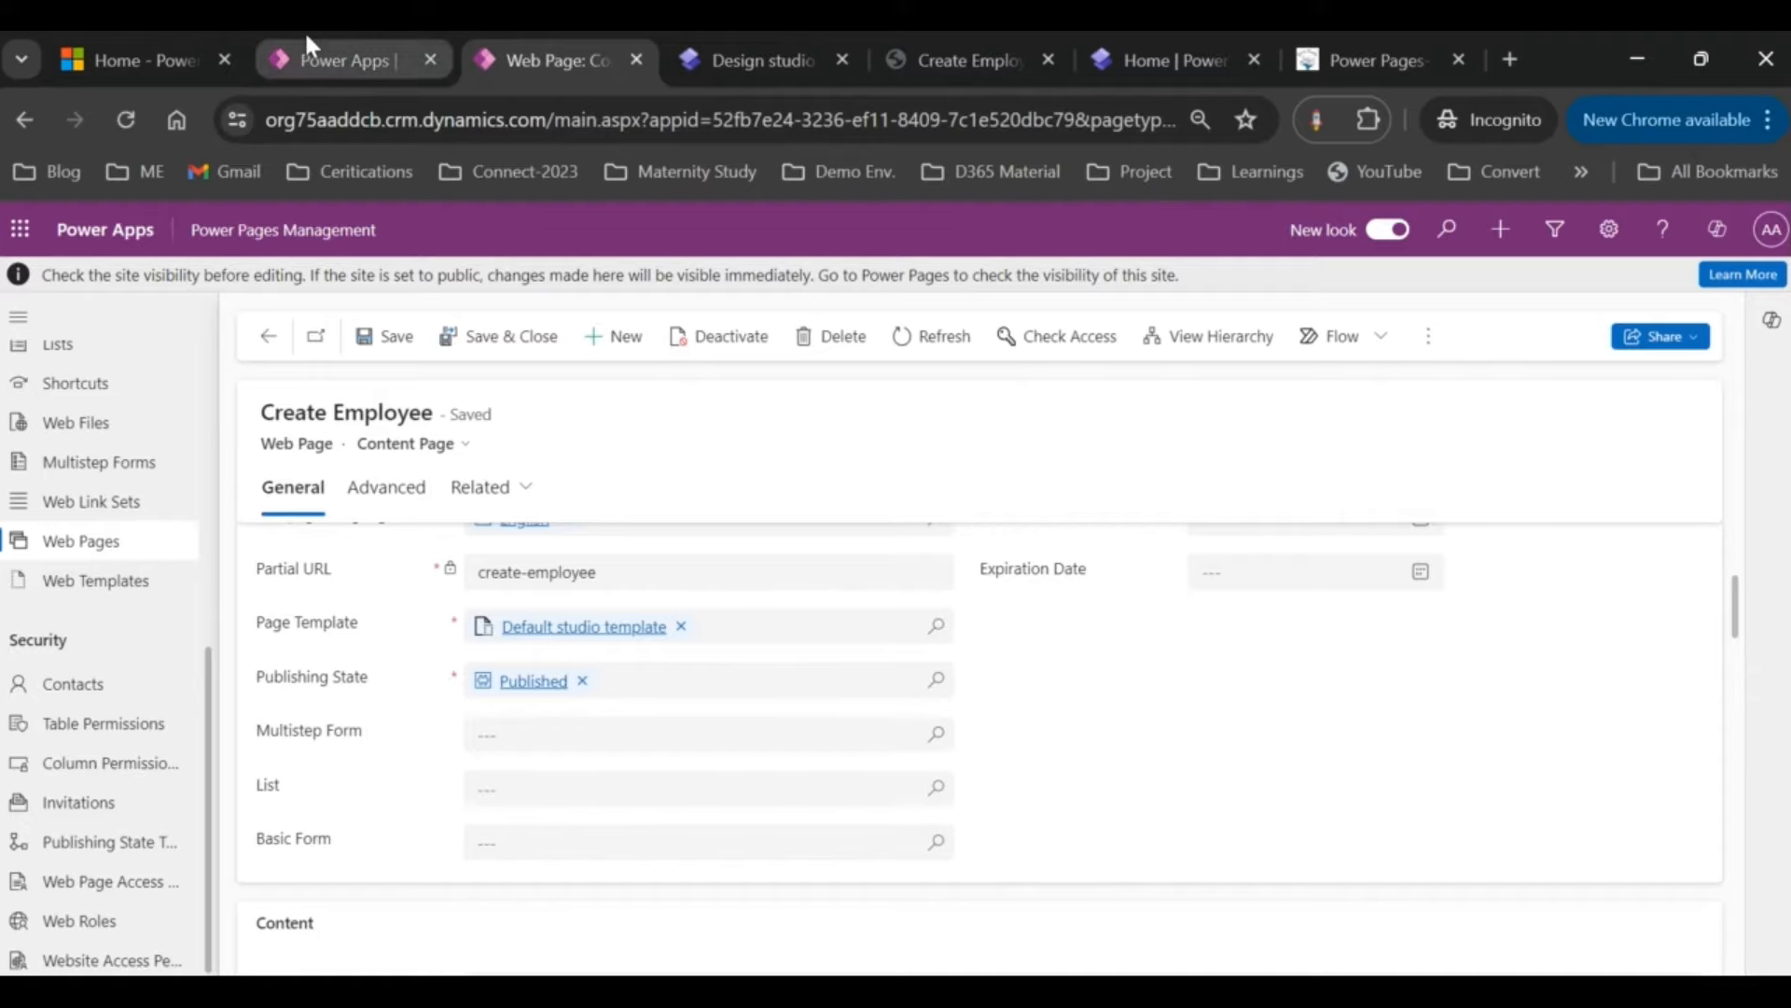
click(306, 41)
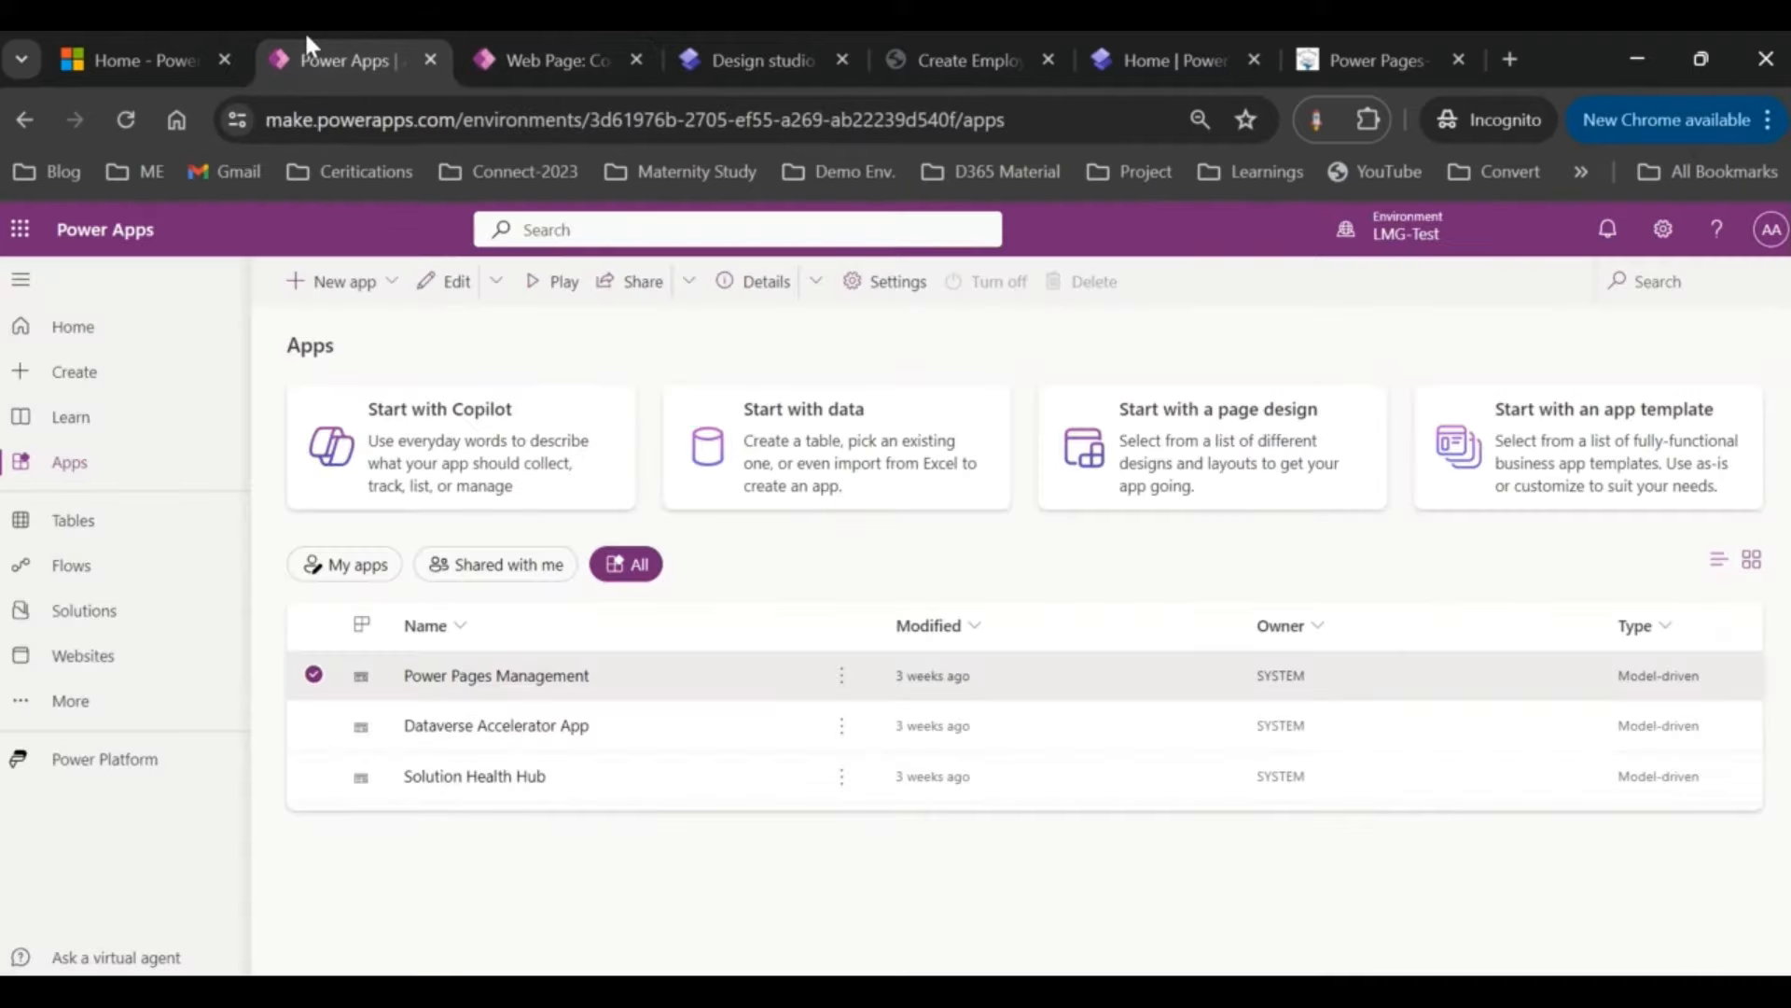
Step: Create the solution 'EmployeeManagement' with CDS Default Publisher as its publisher
click(92, 628)
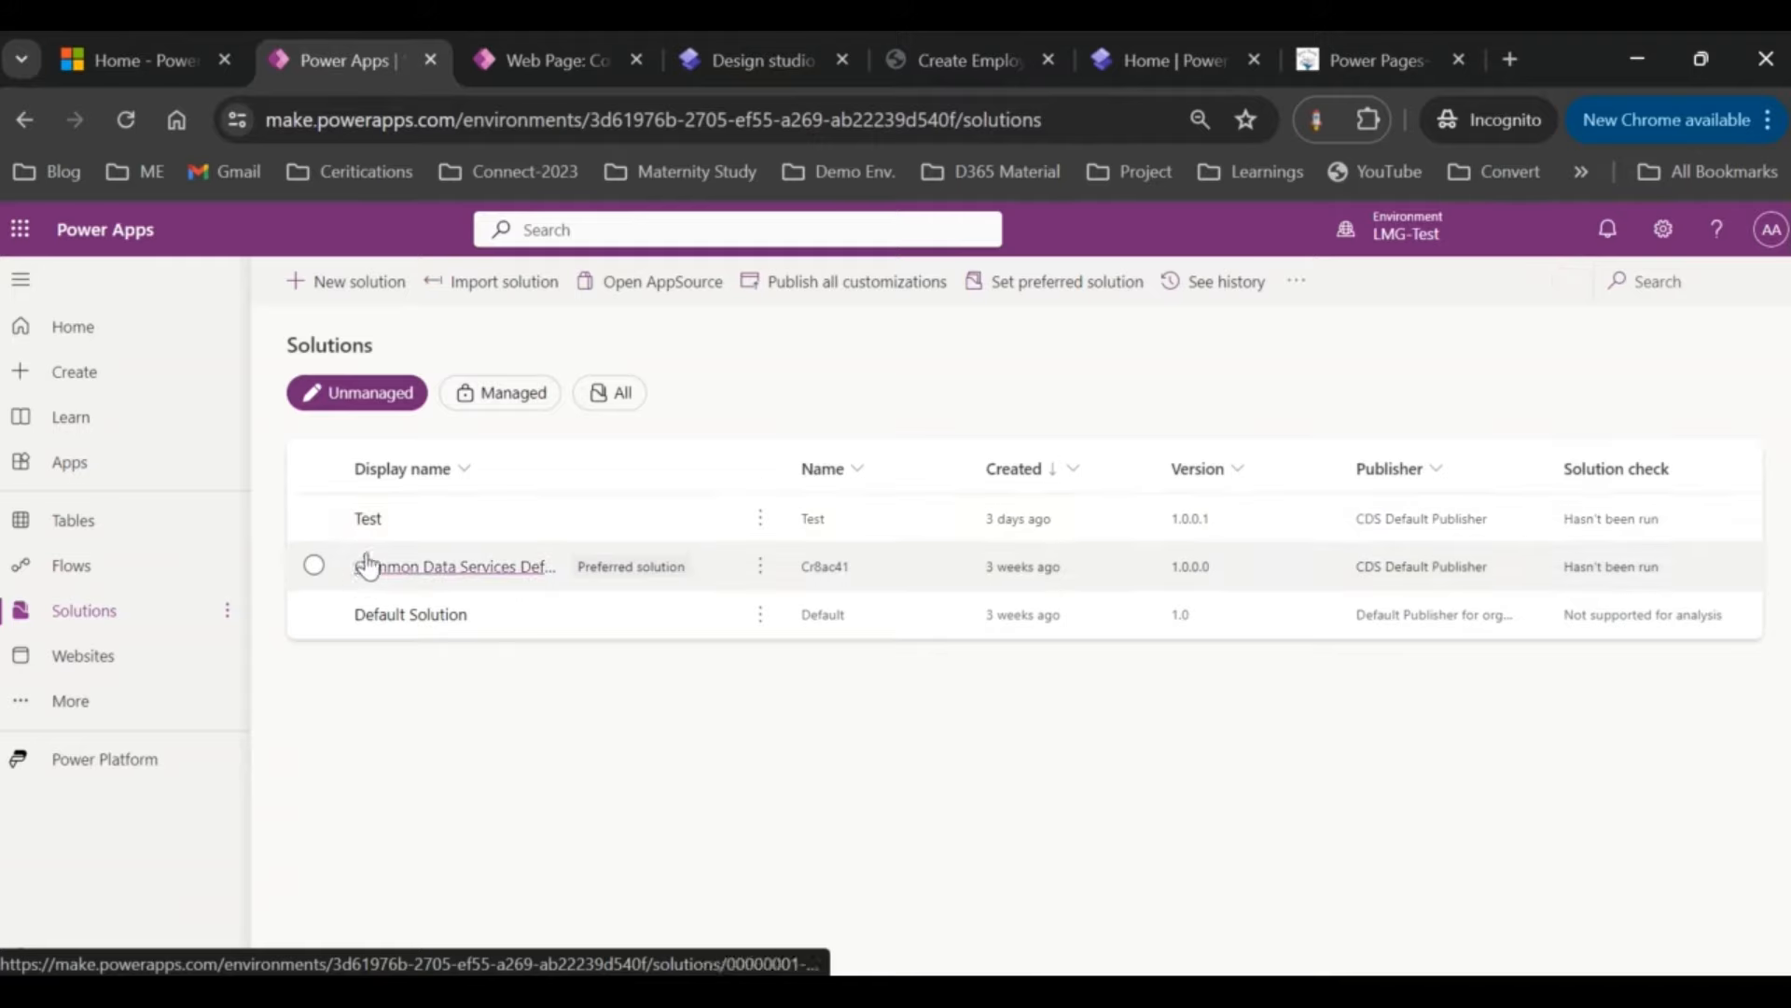
click(347, 281)
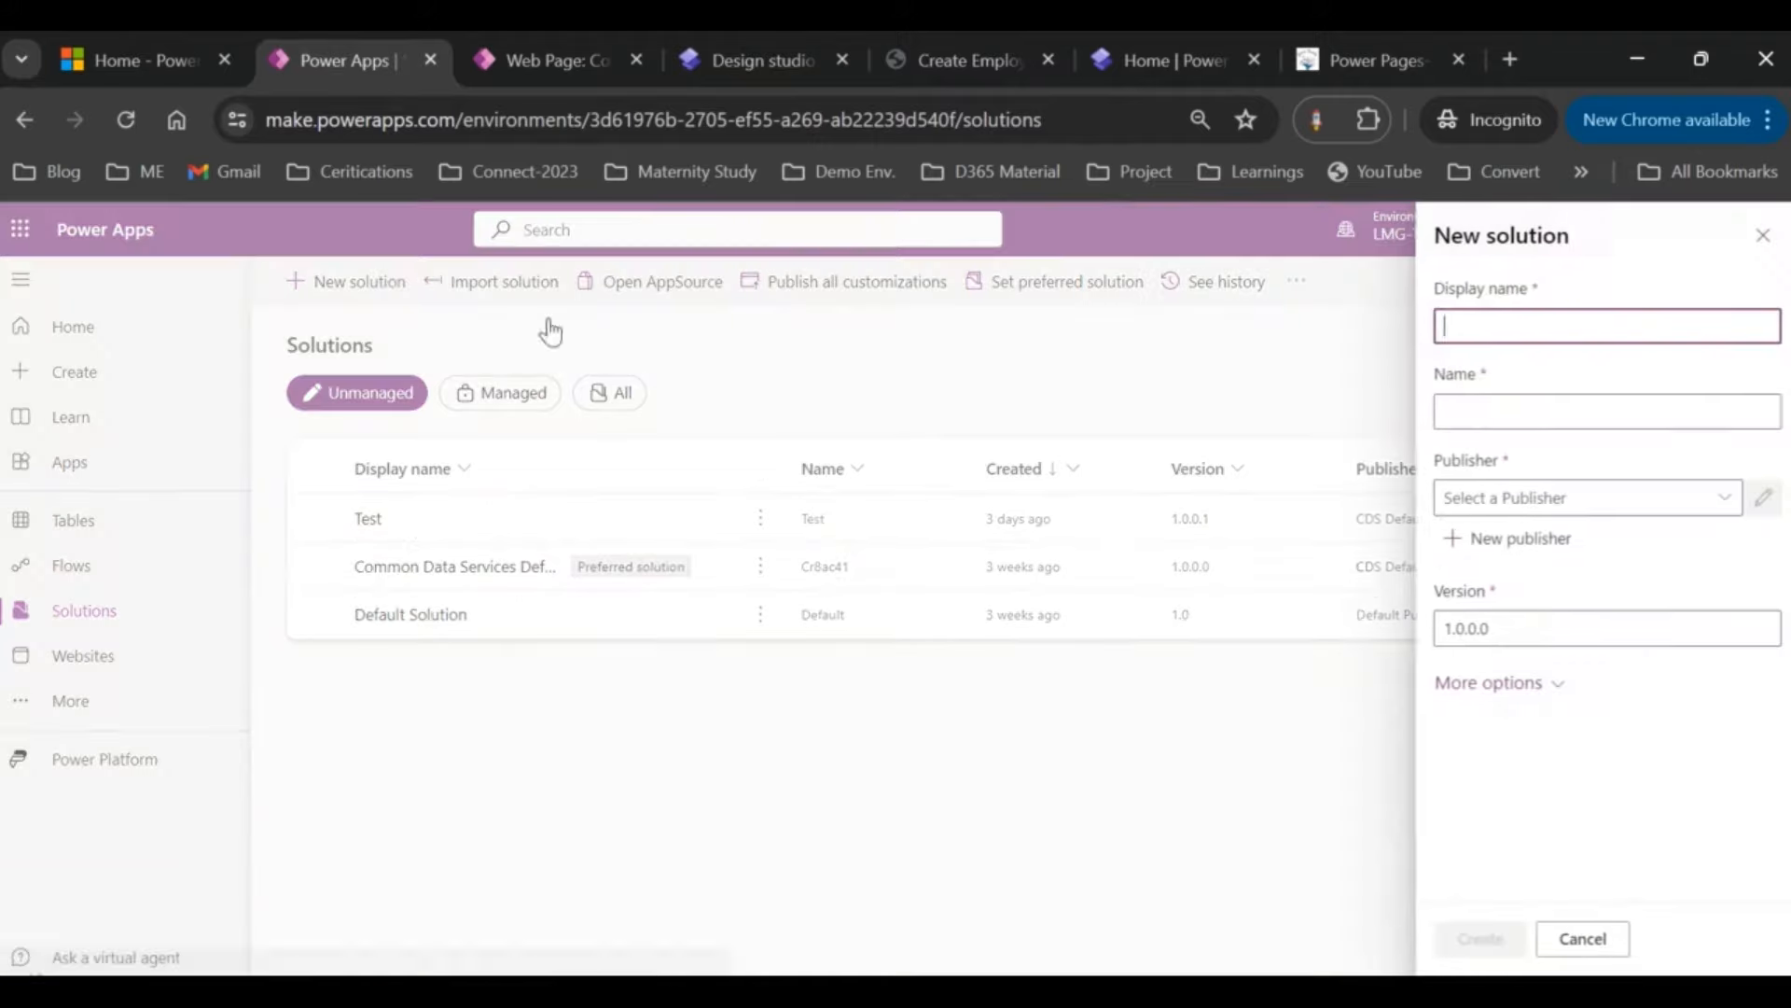
click(1548, 322)
text(E)
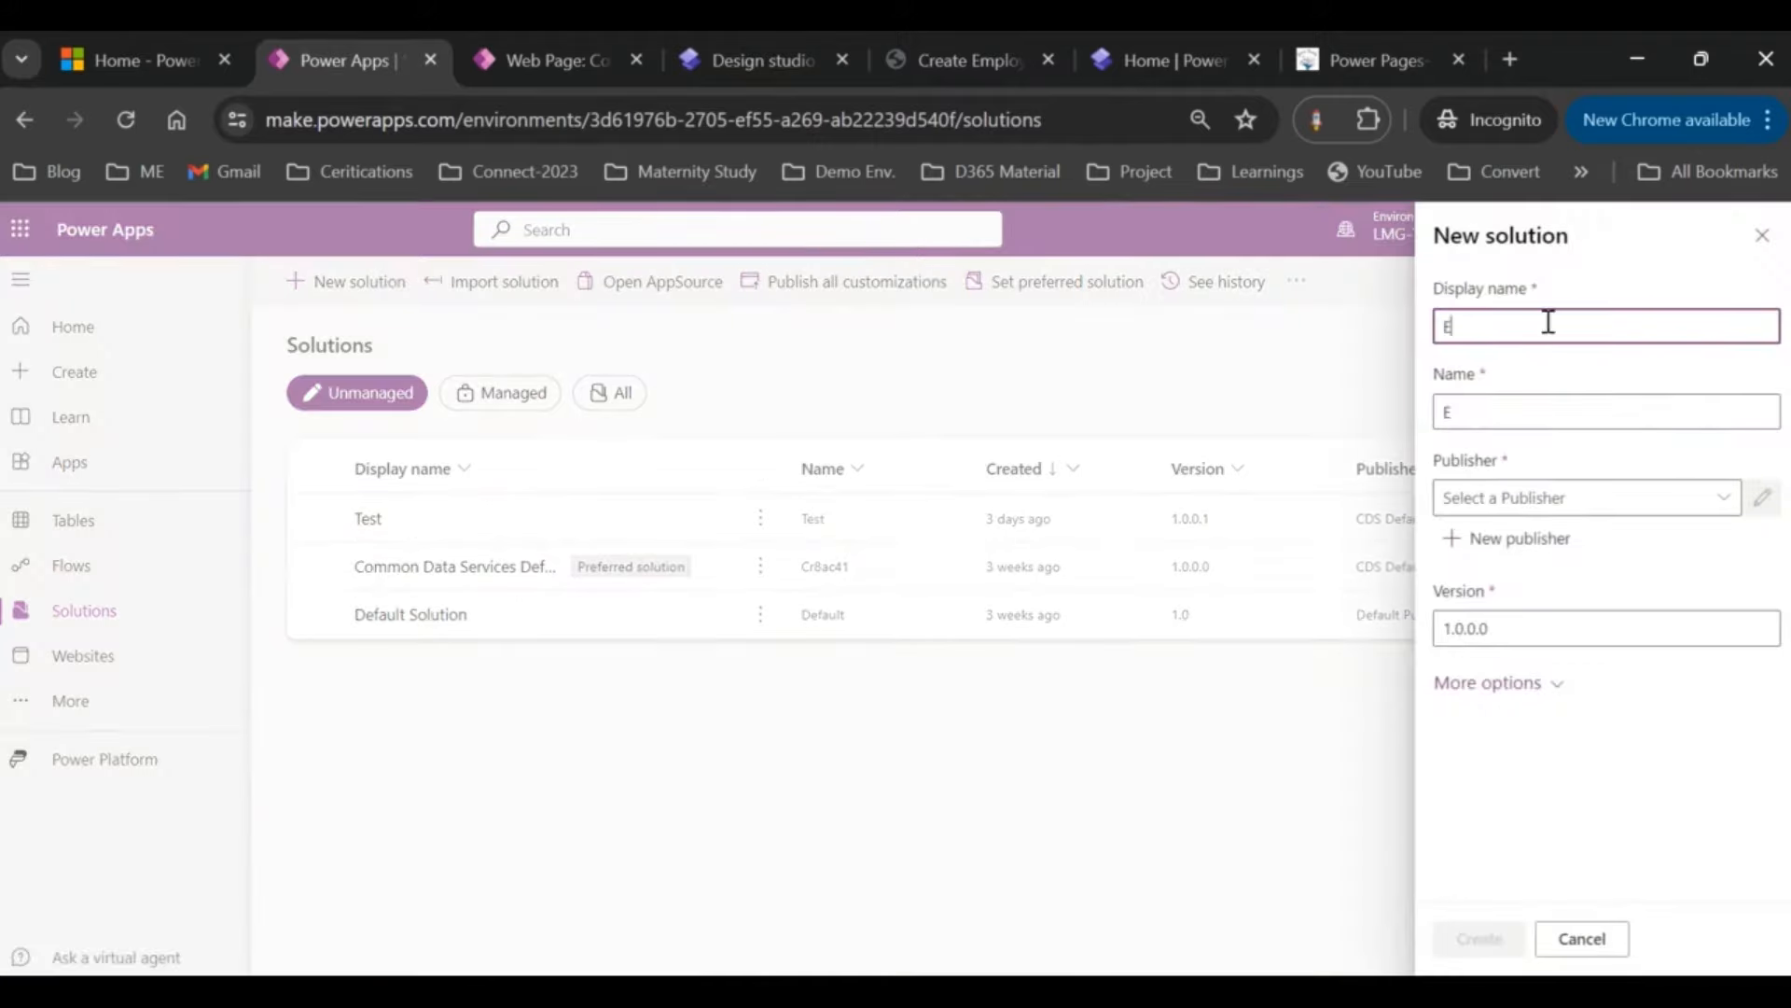
text(mployeeManagement)
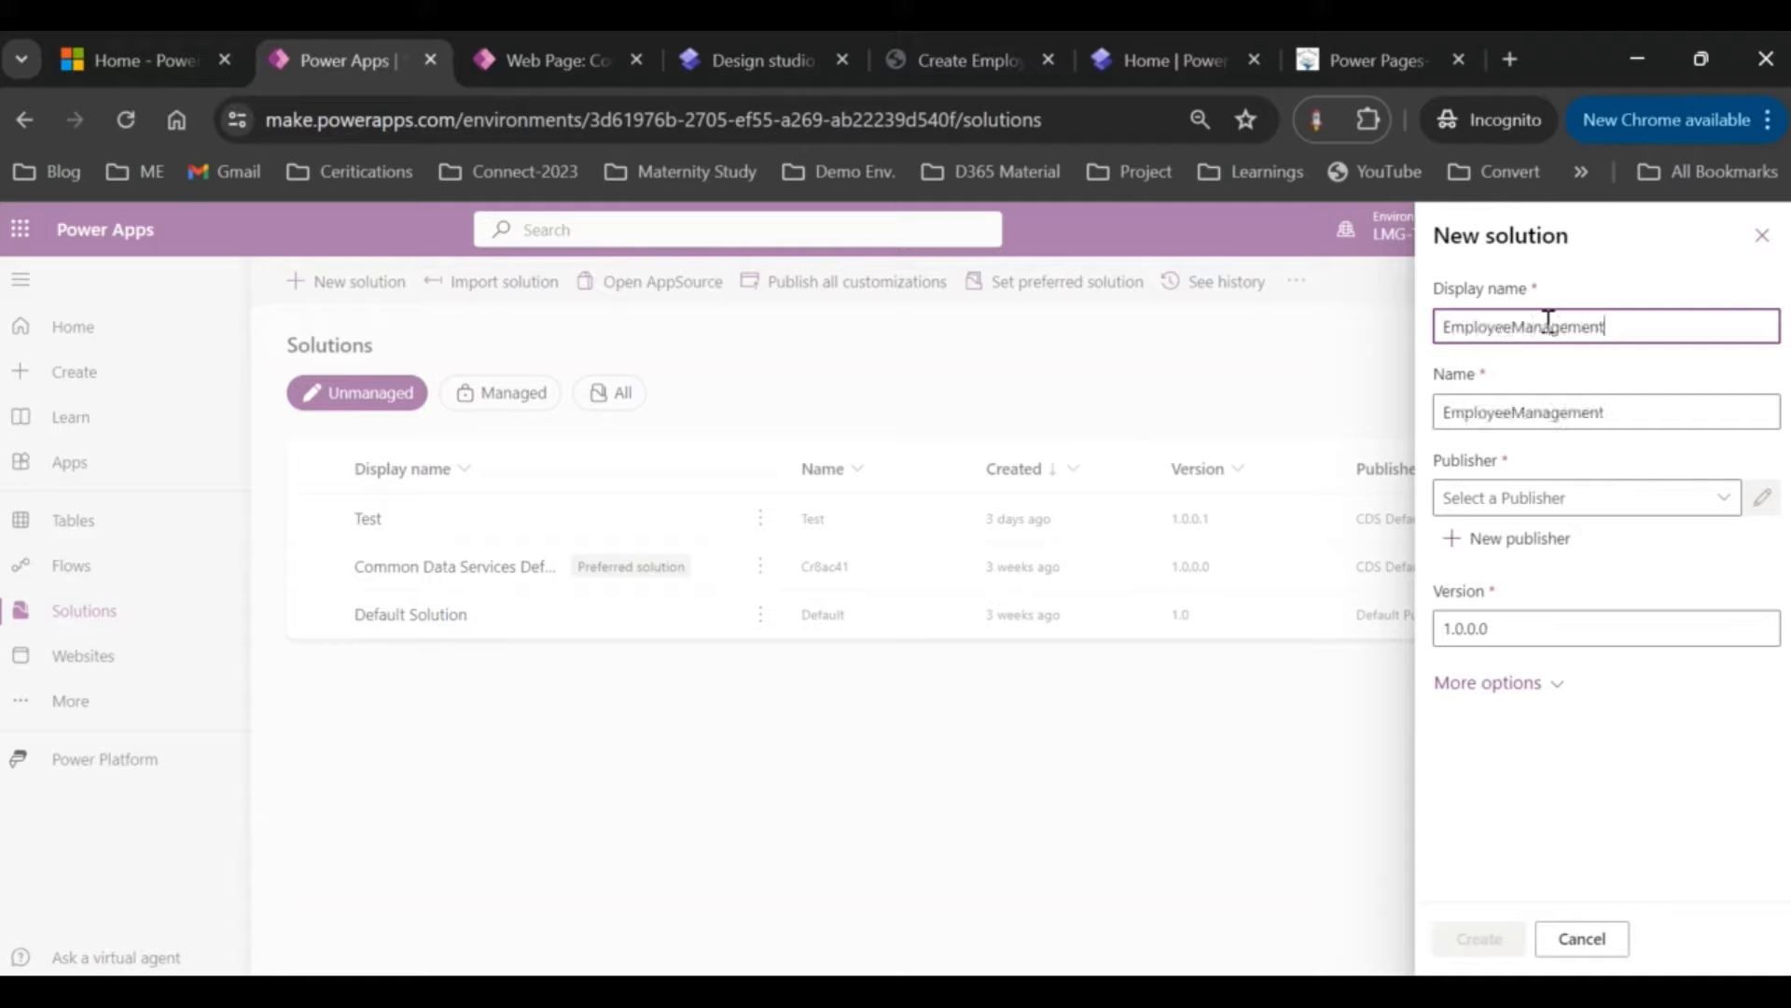
click(1720, 497)
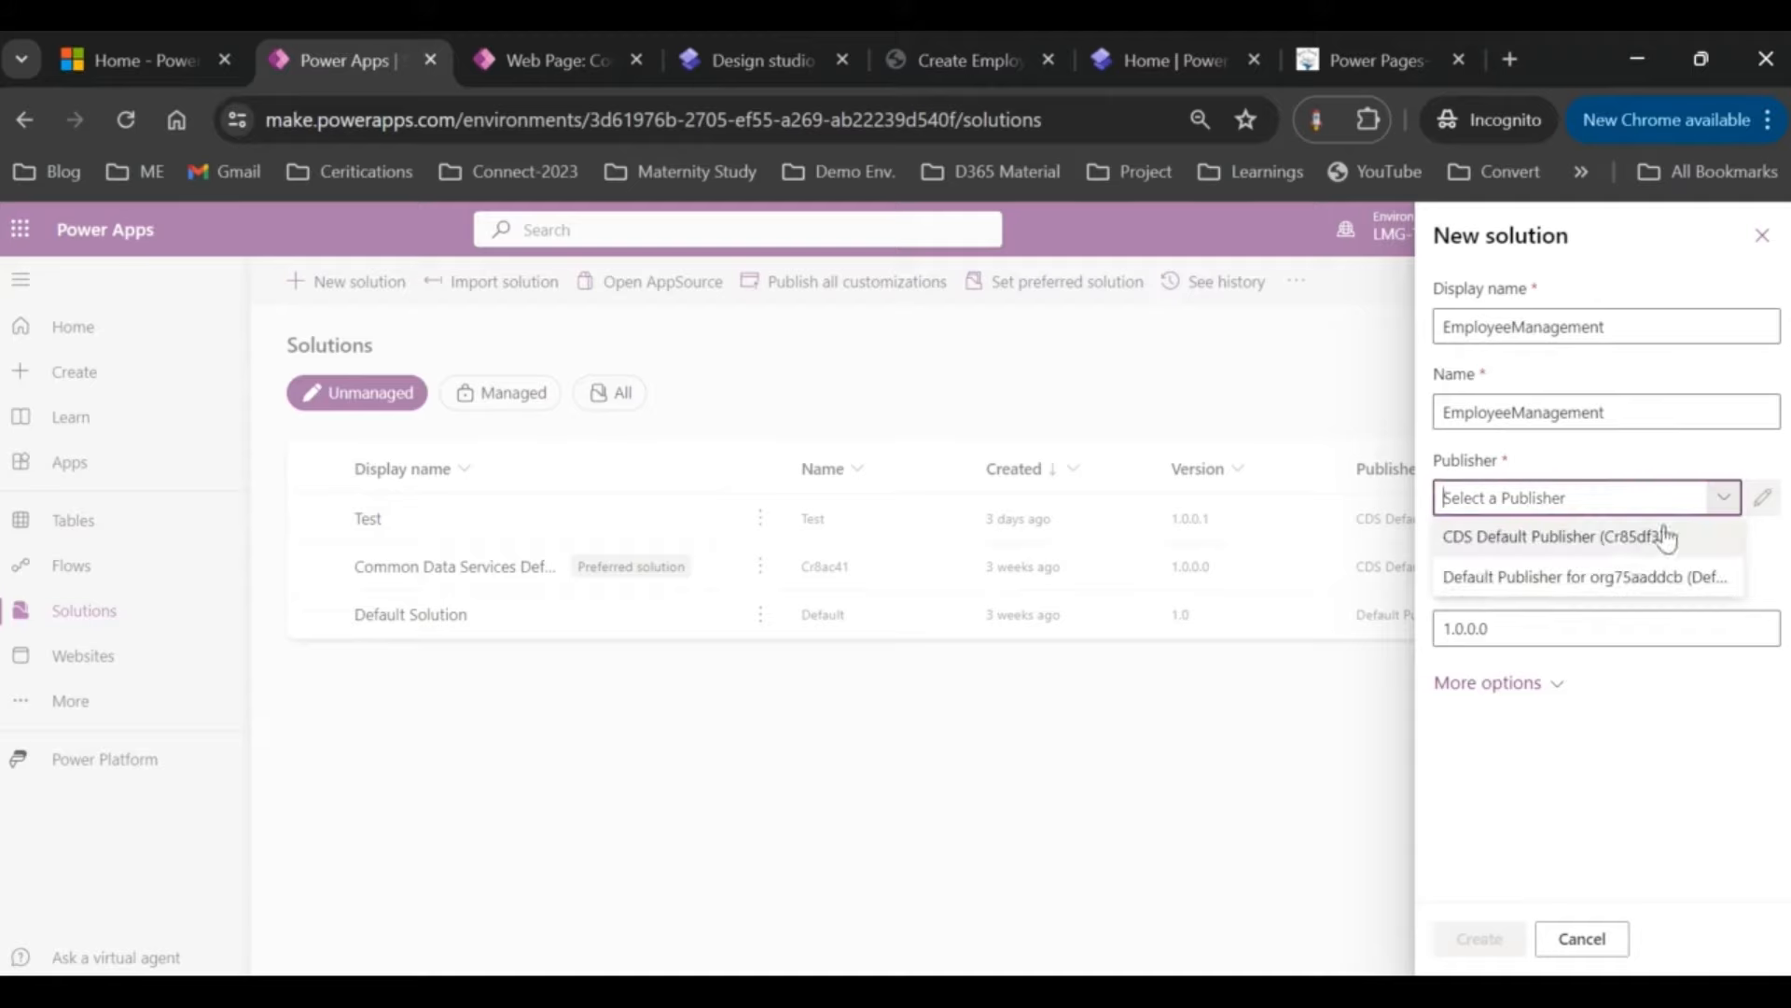
click(1526, 538)
click(1463, 948)
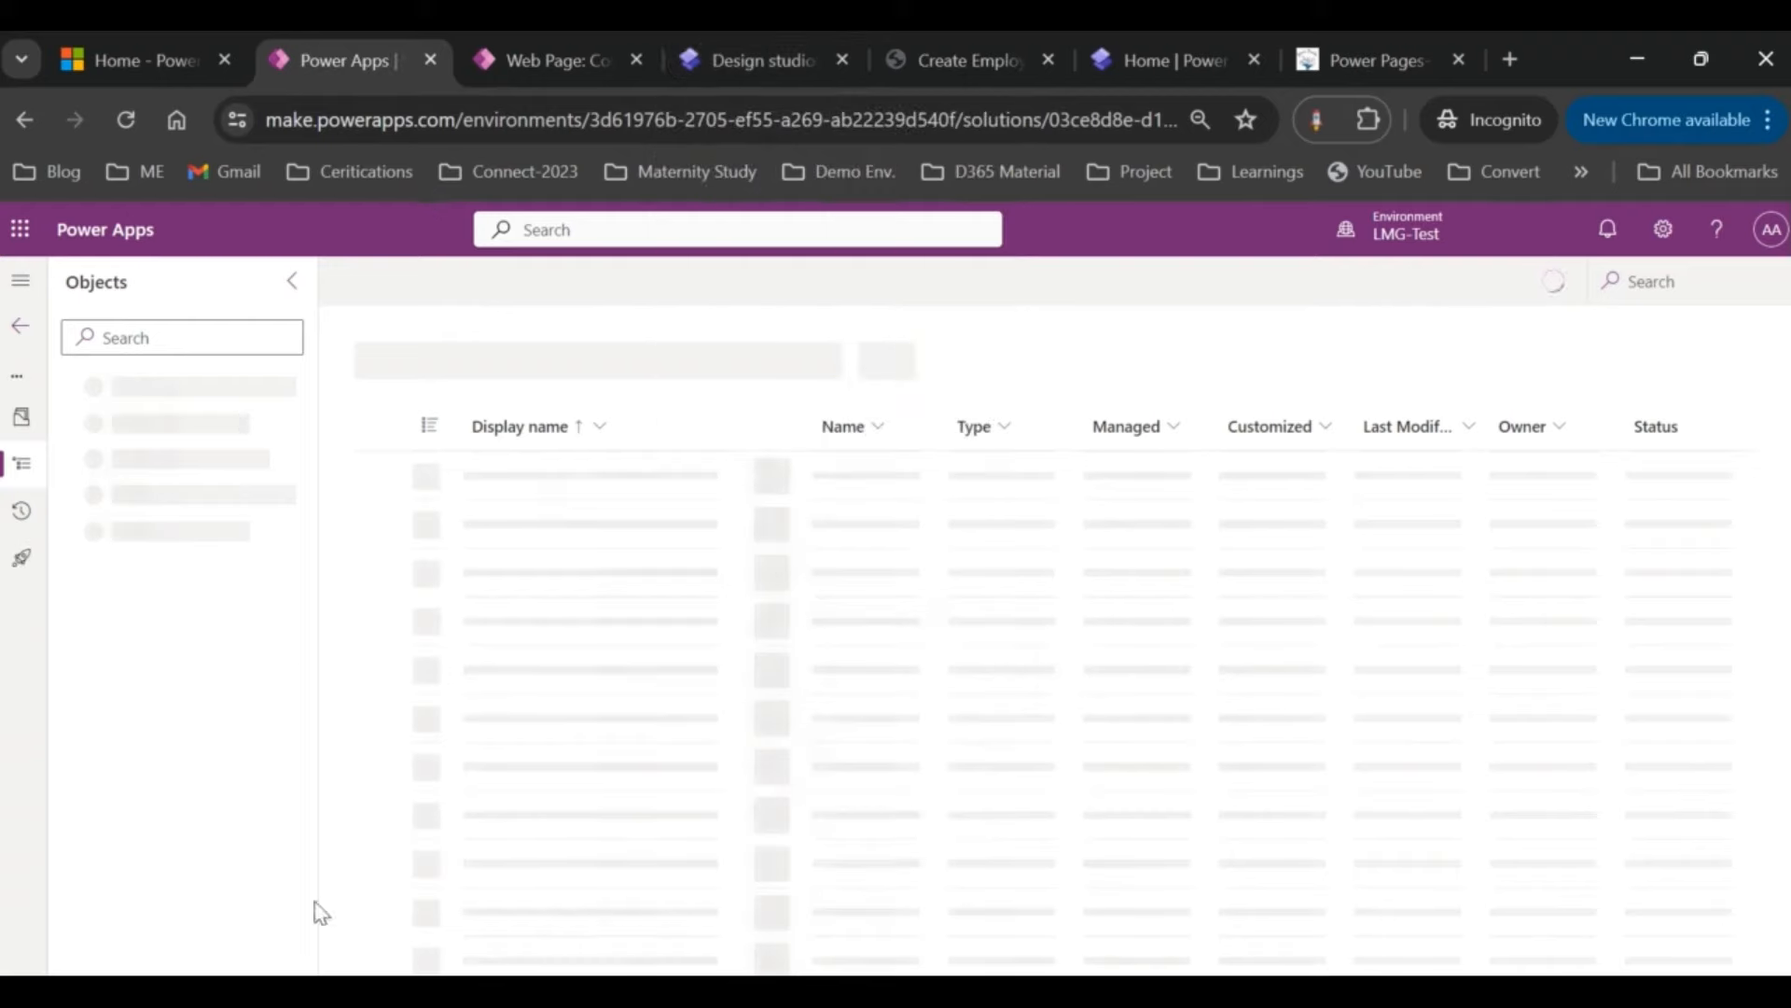
Step: Check the design studio, then return to the EmployeeManagement solution and list its New component options
click(690, 61)
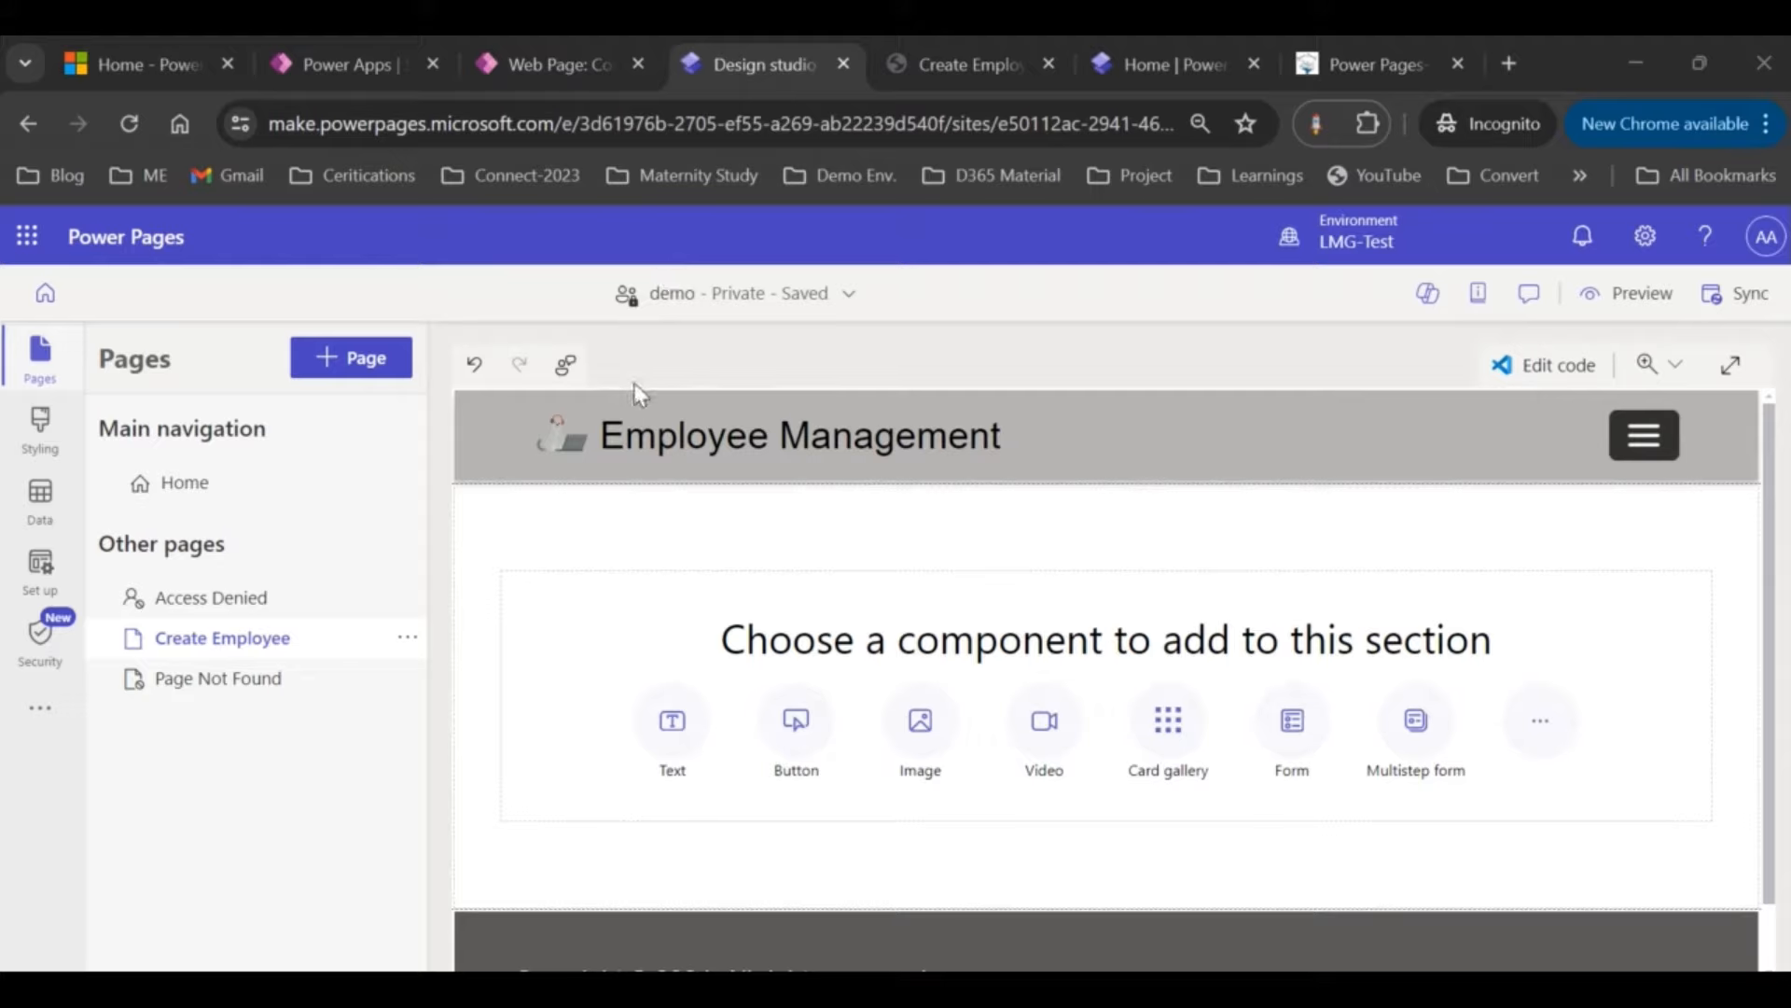
click(375, 65)
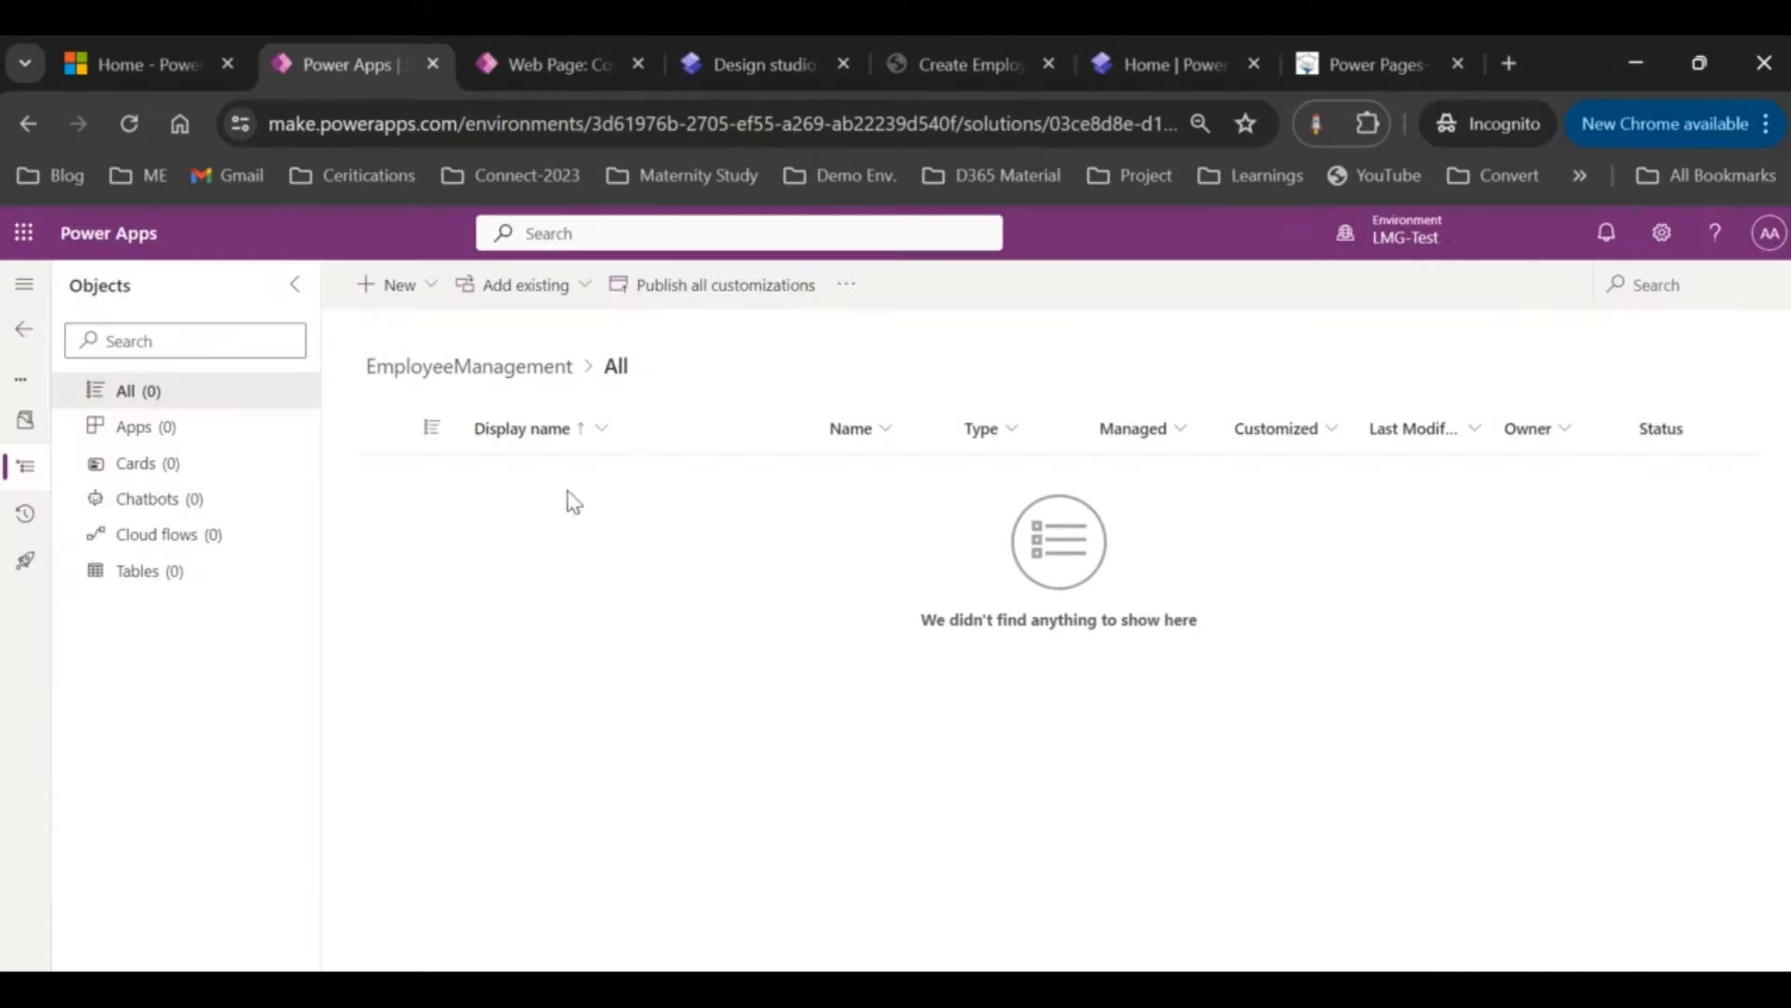
click(416, 291)
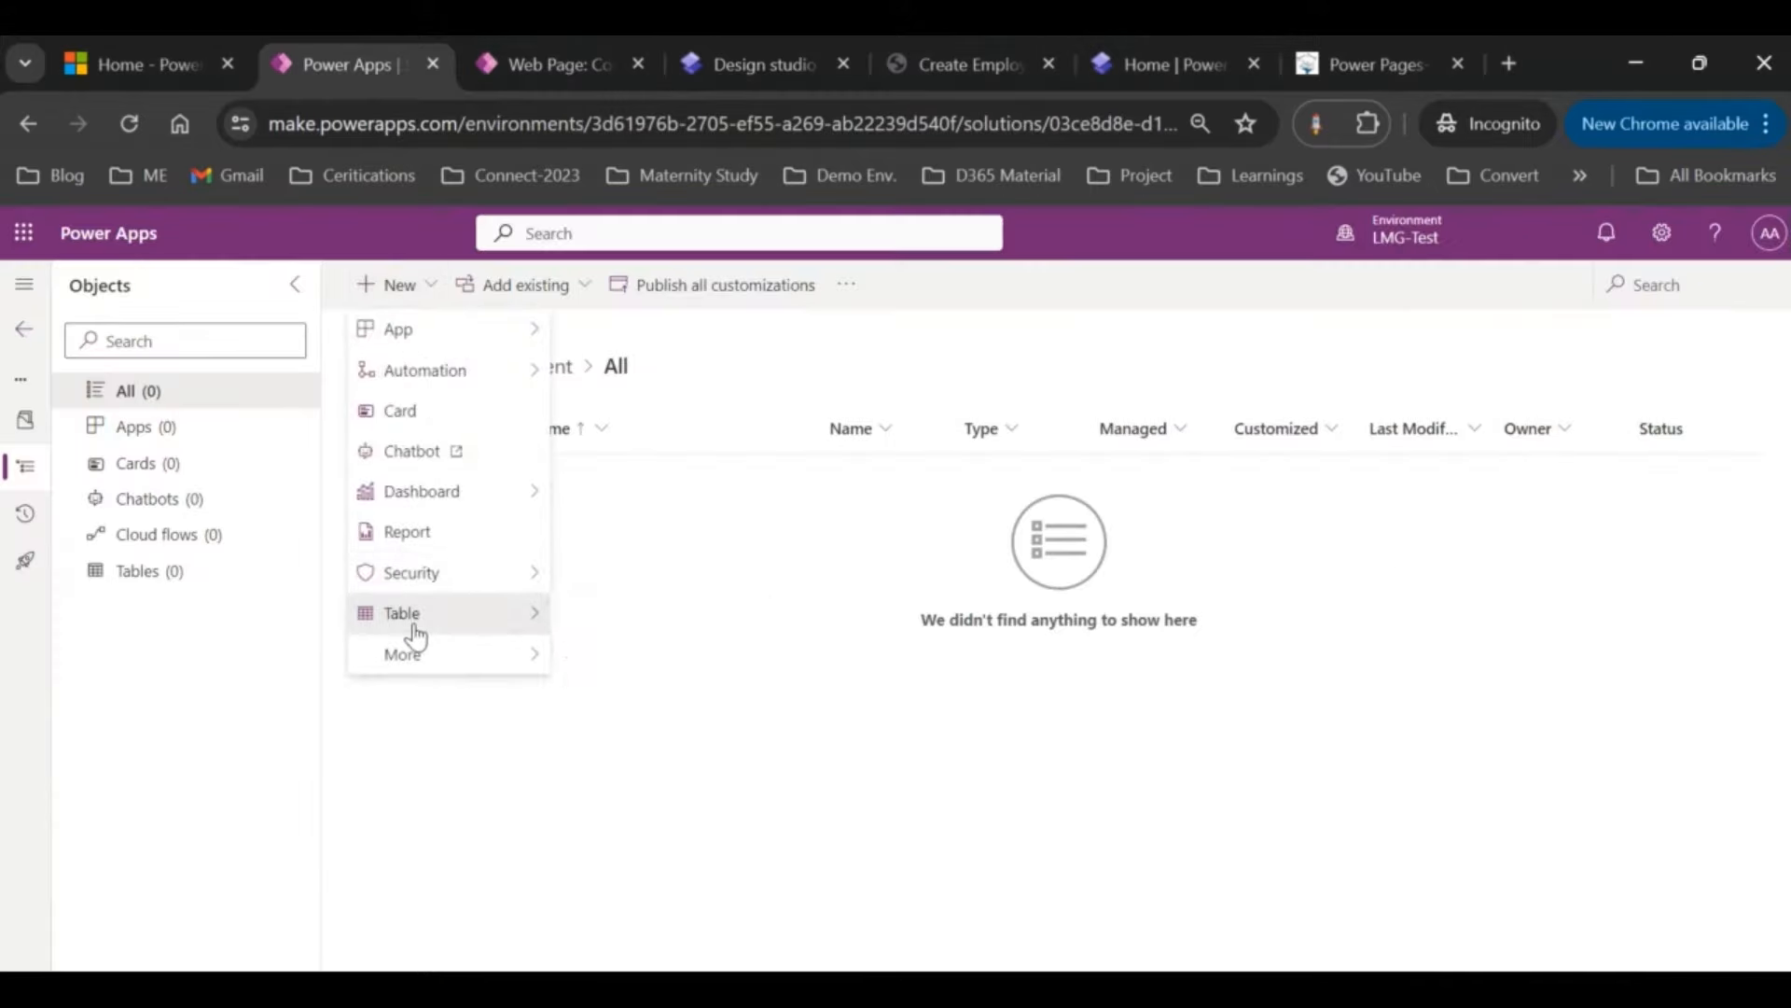
Step: Create a table named Employee with a lowercase 'employee' schema name and save it
mouse_move(412, 615)
click(611, 619)
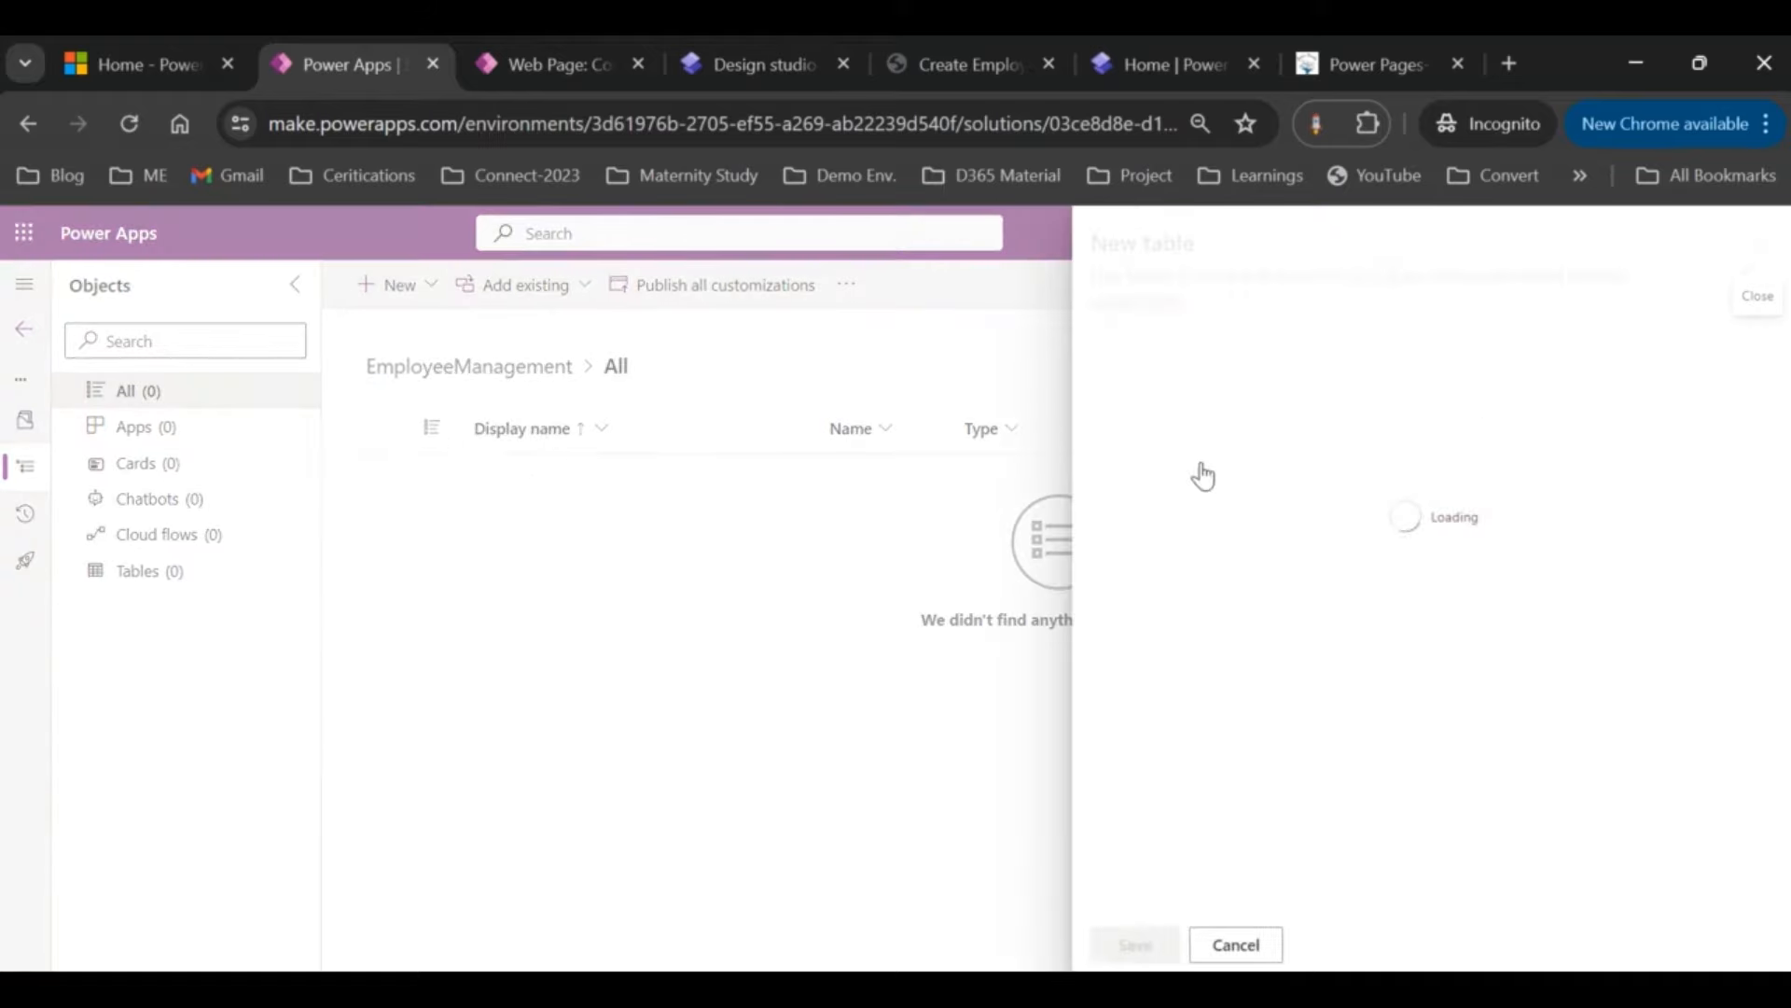
text(Em)
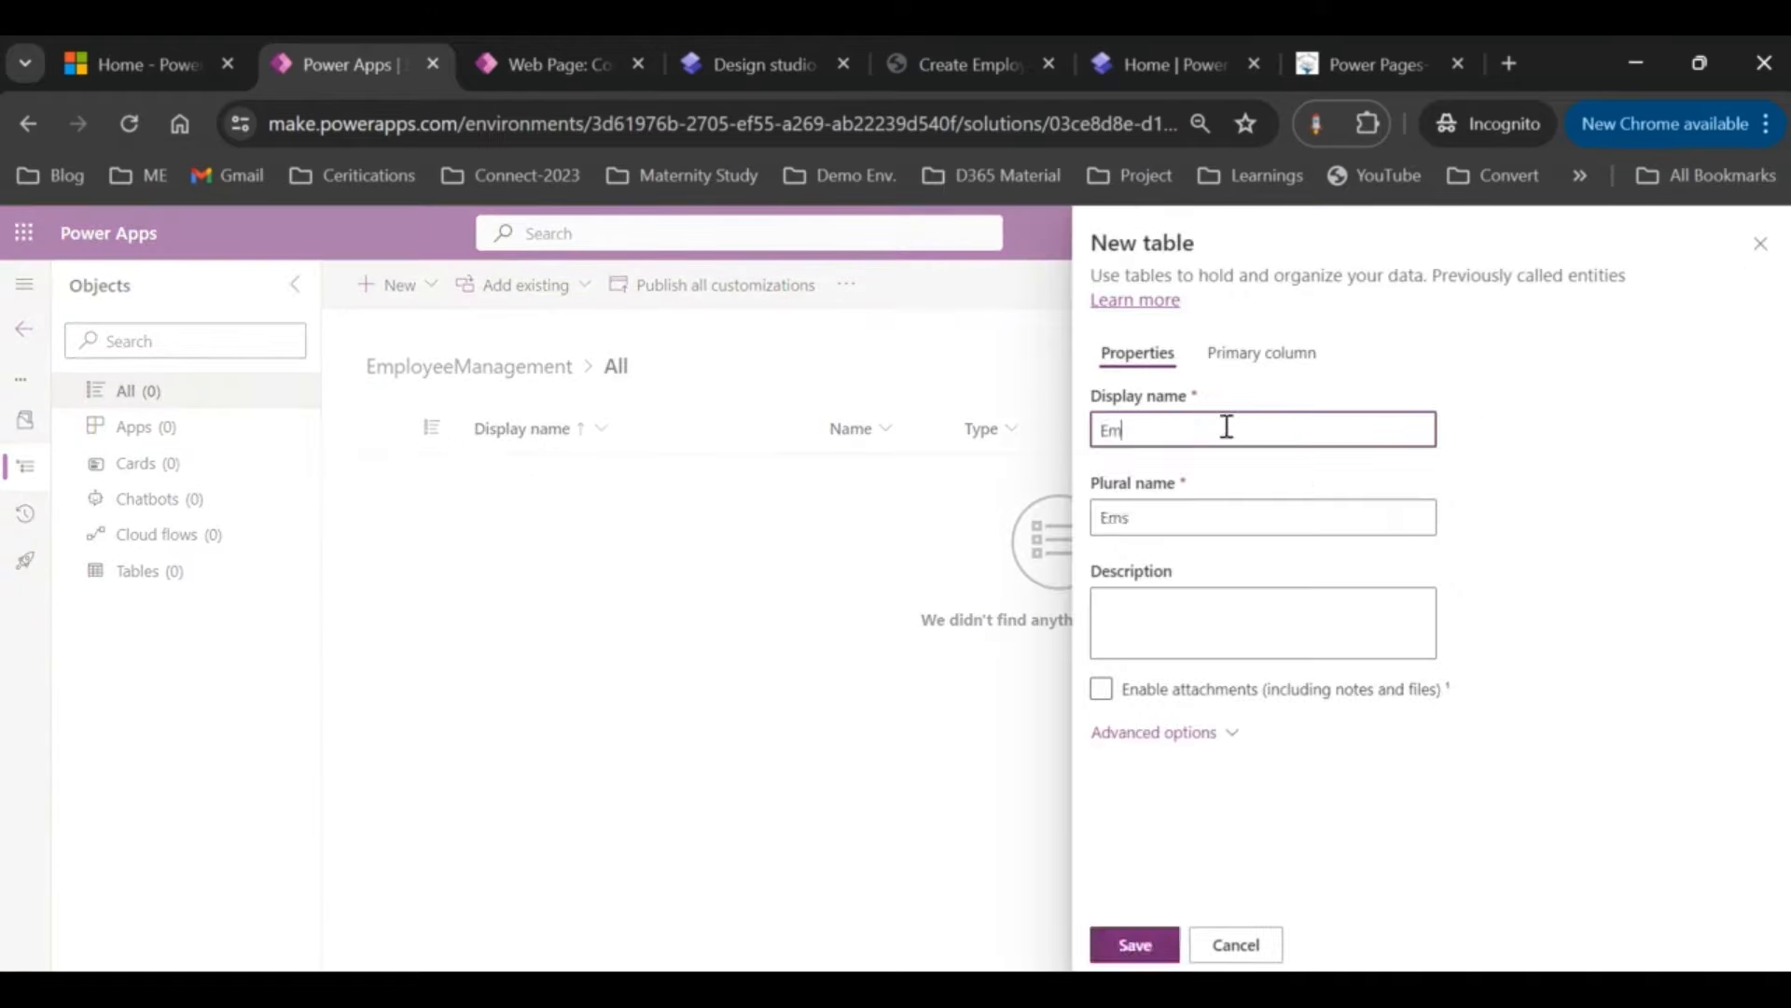
text(ployee)
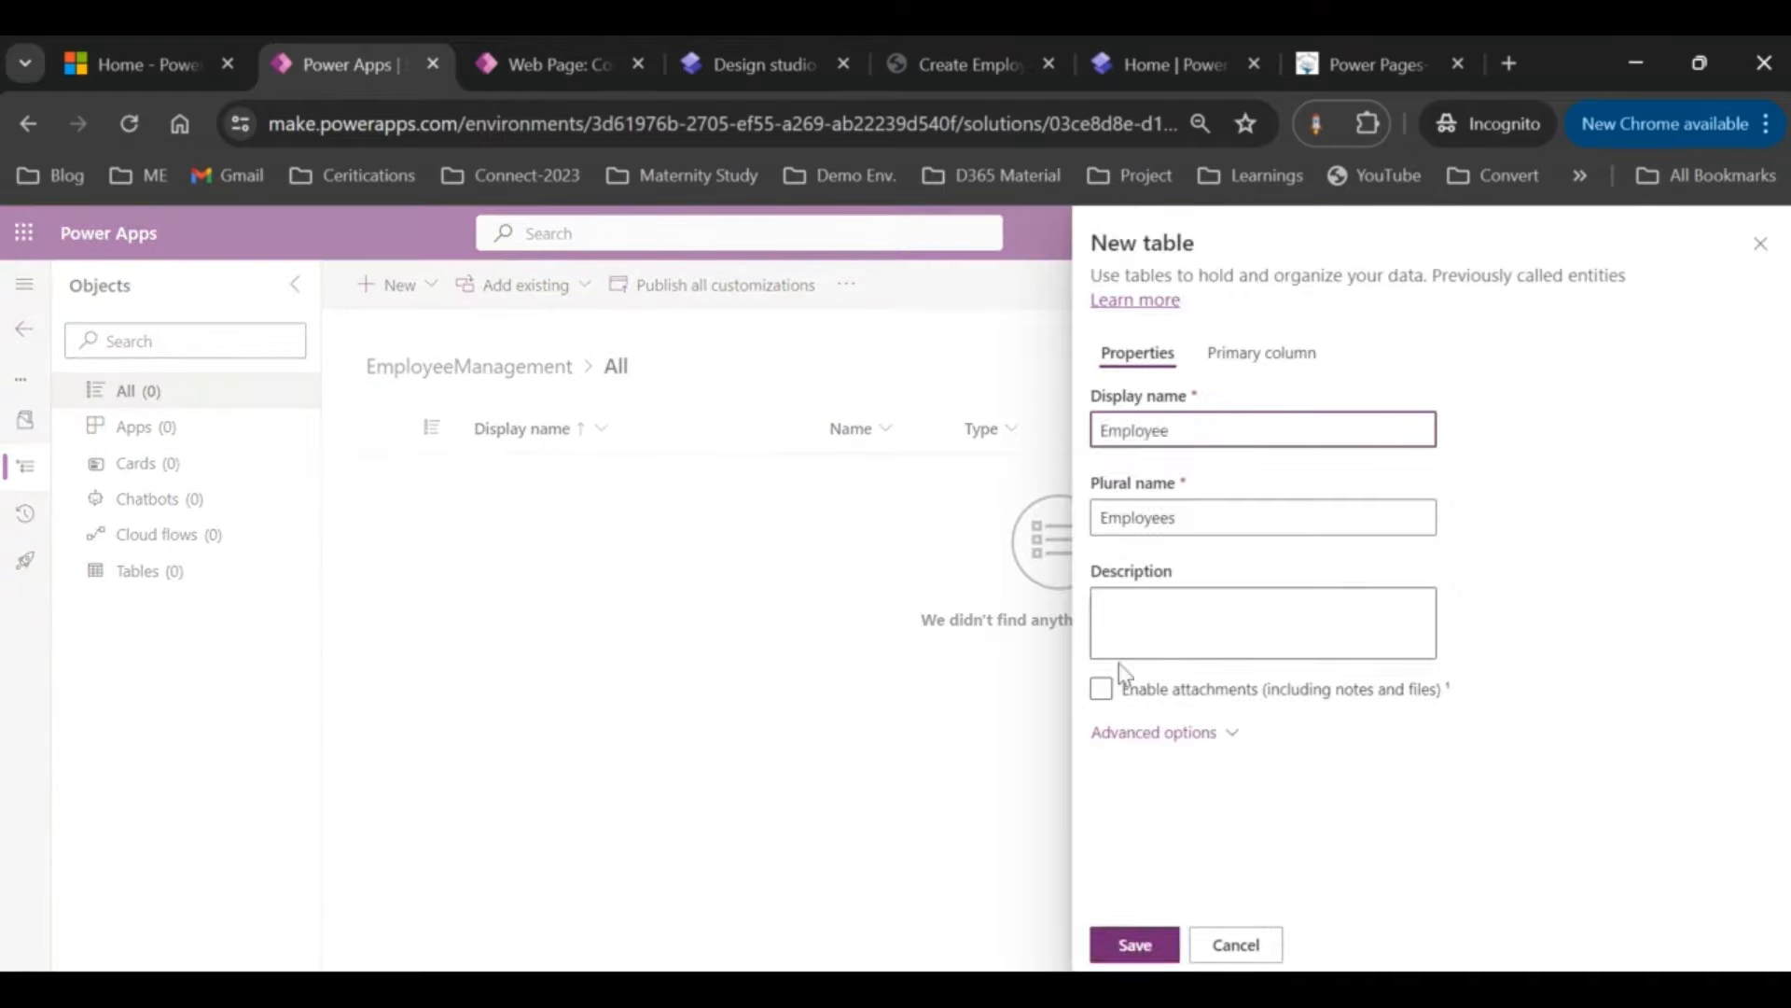
click(1129, 734)
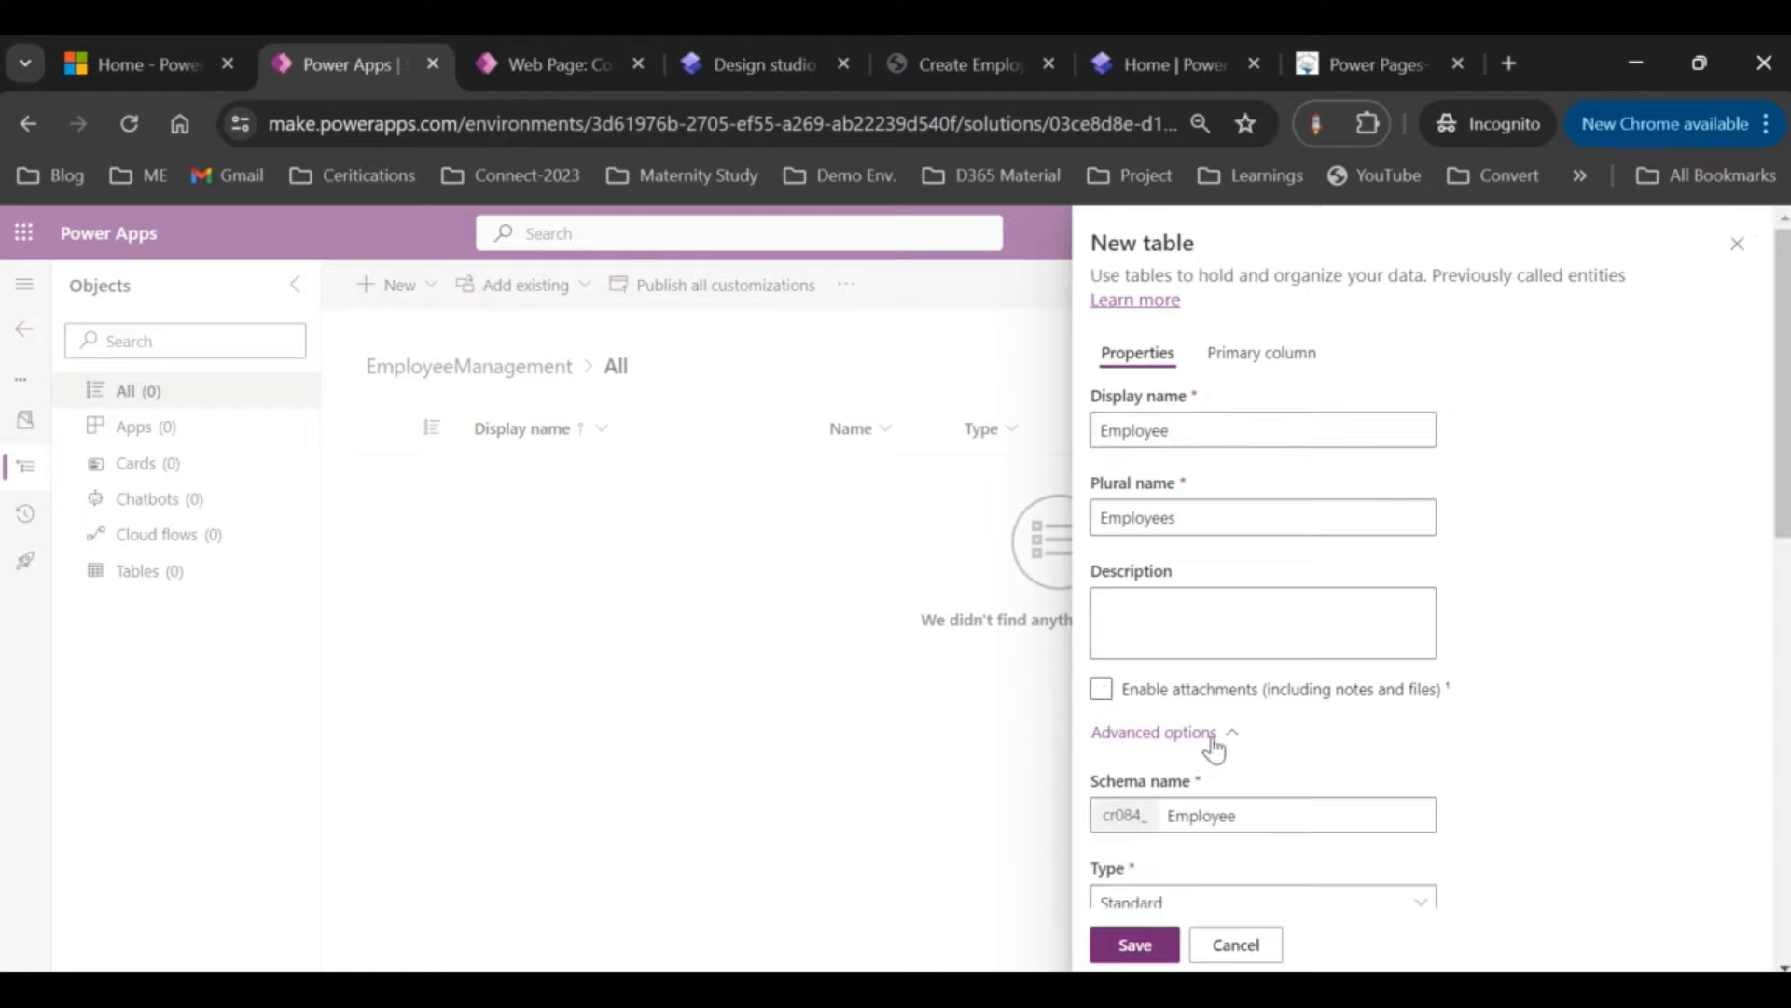
click(1176, 808)
key(Delete)
text(e)
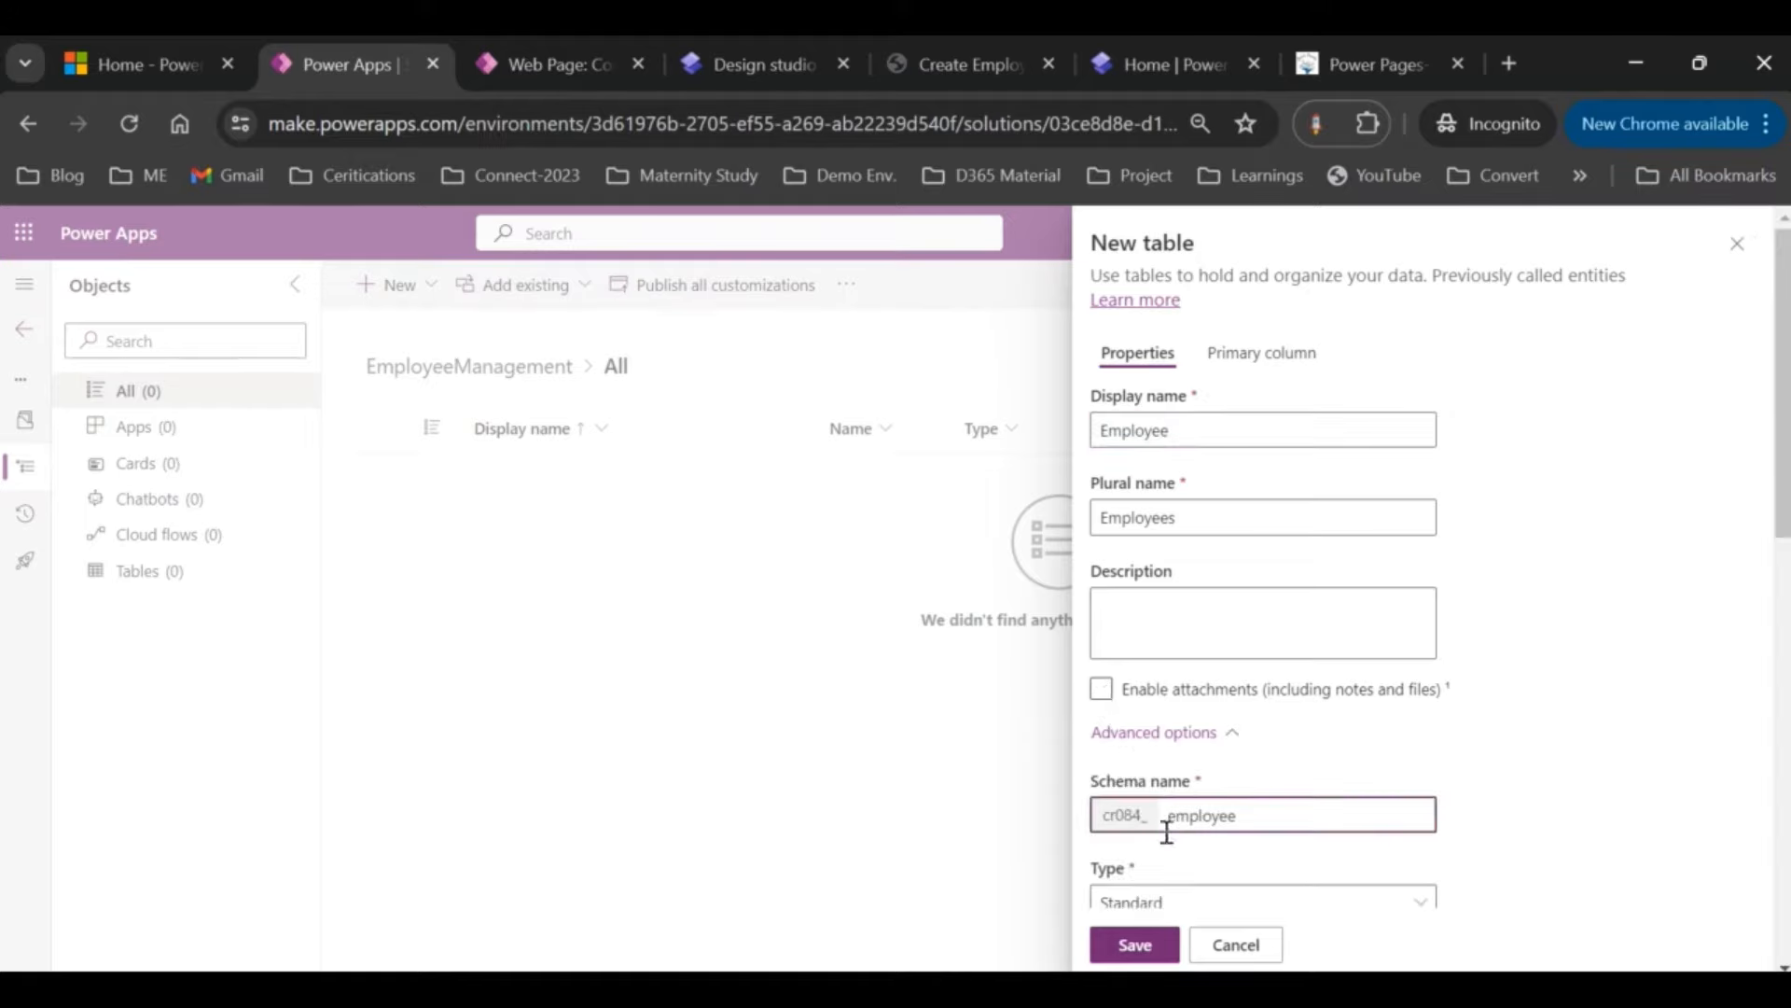
click(1136, 945)
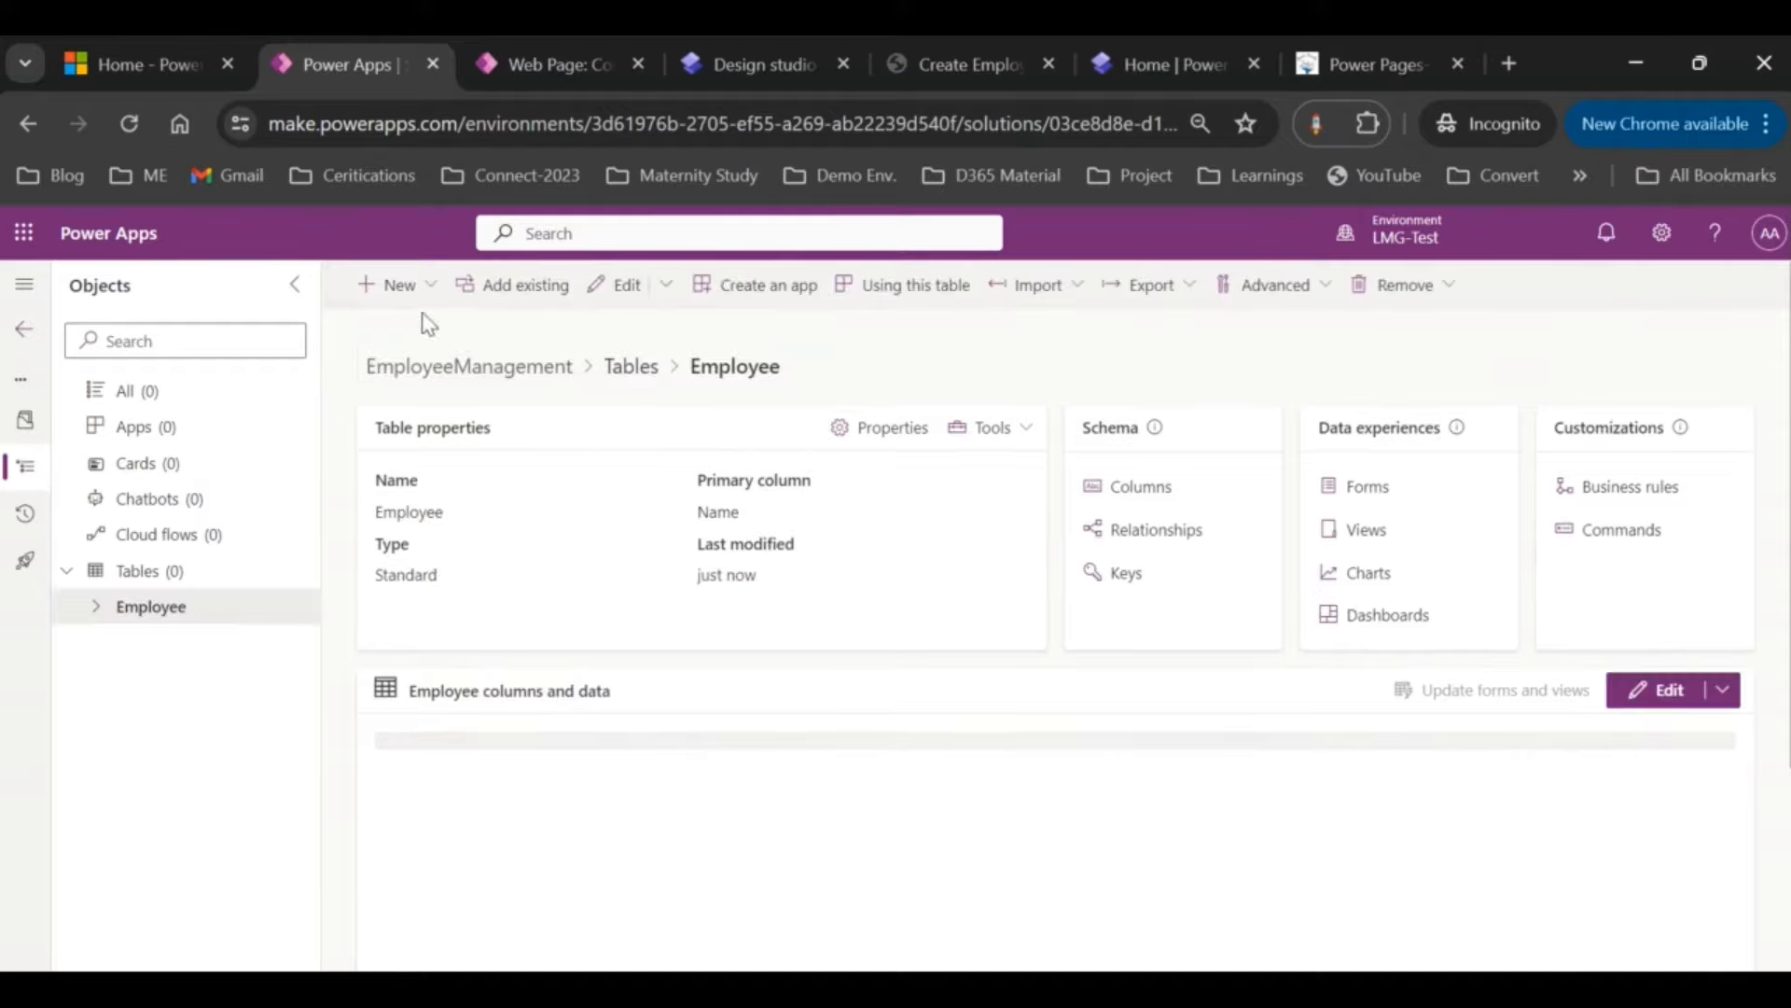
Step: Change the Employee table's primary Name column display name to 'Employee Name' and save
click(1155, 490)
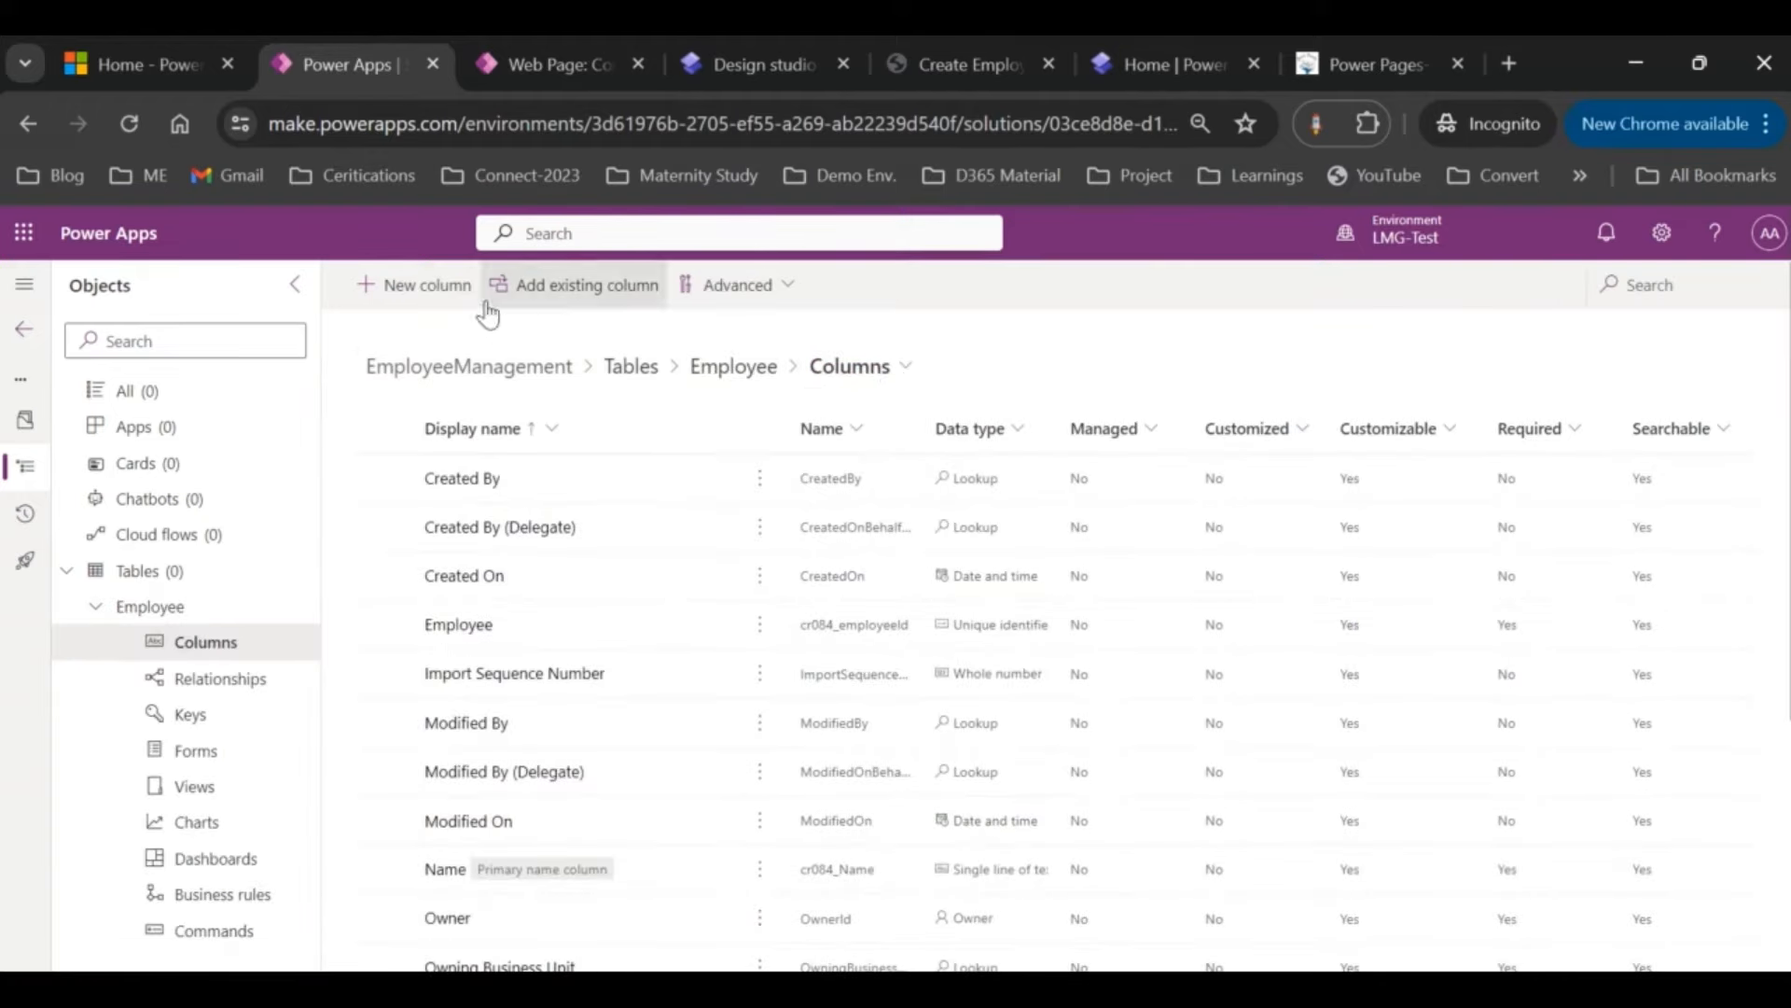
click(362, 286)
click(1259, 381)
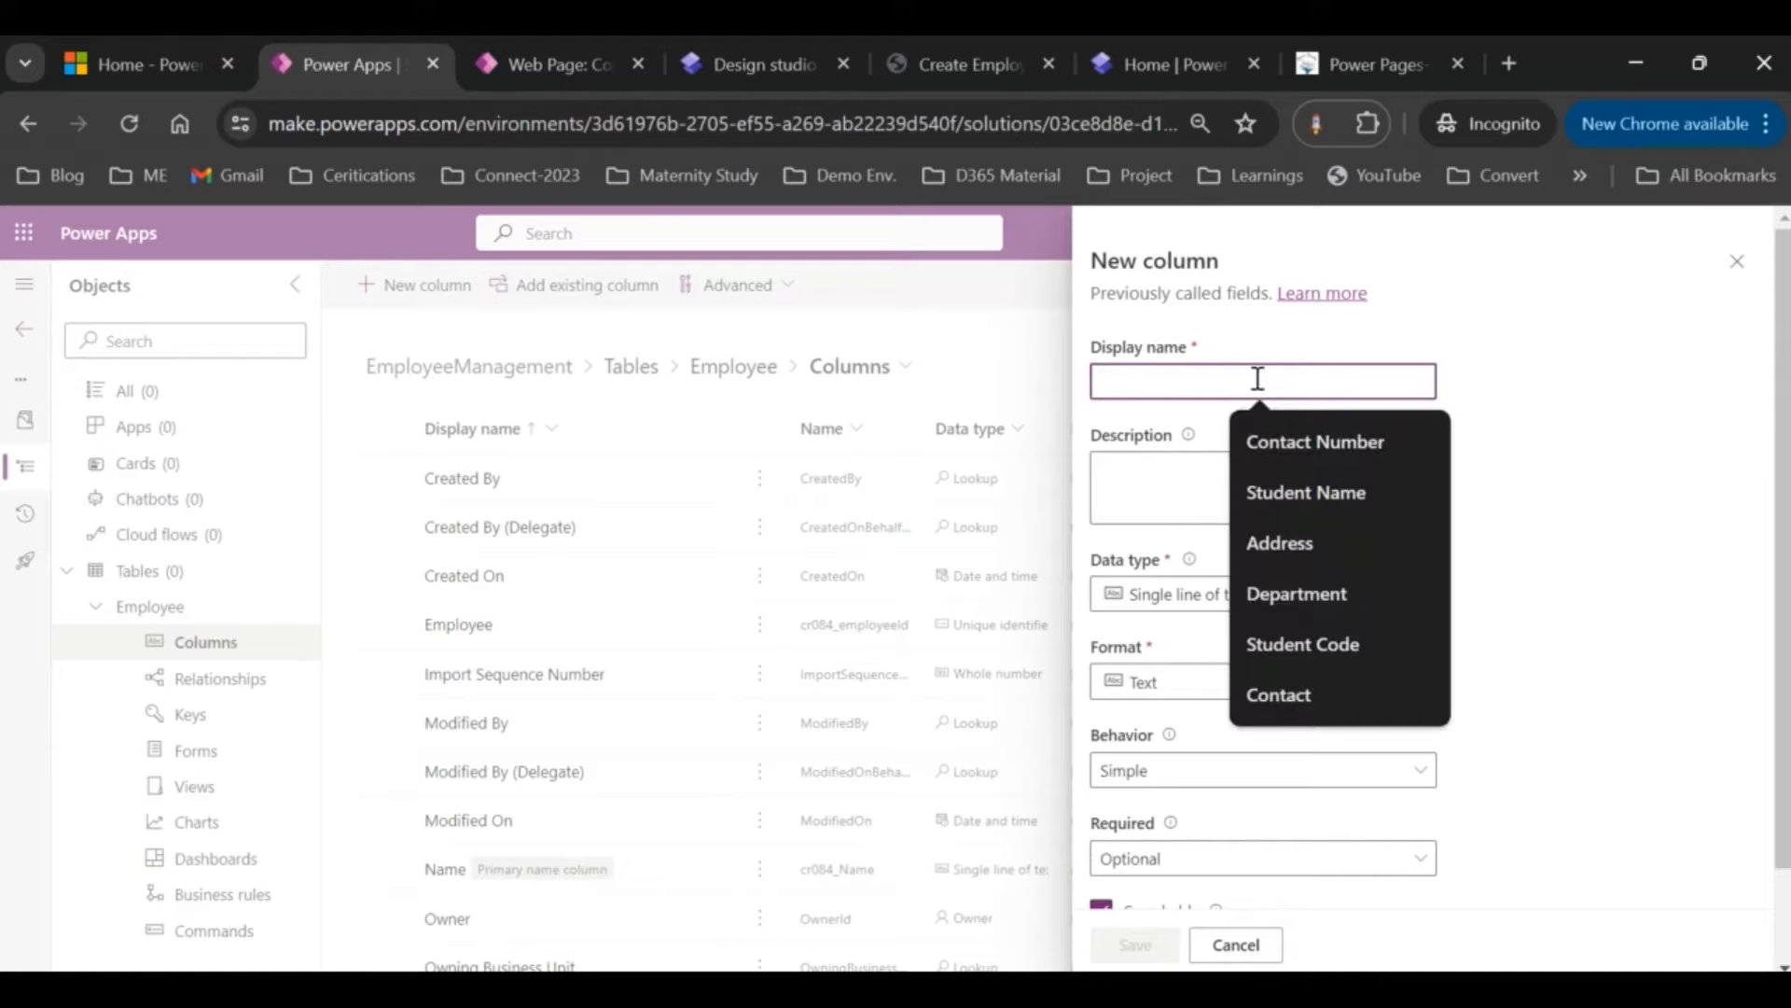
click(1737, 262)
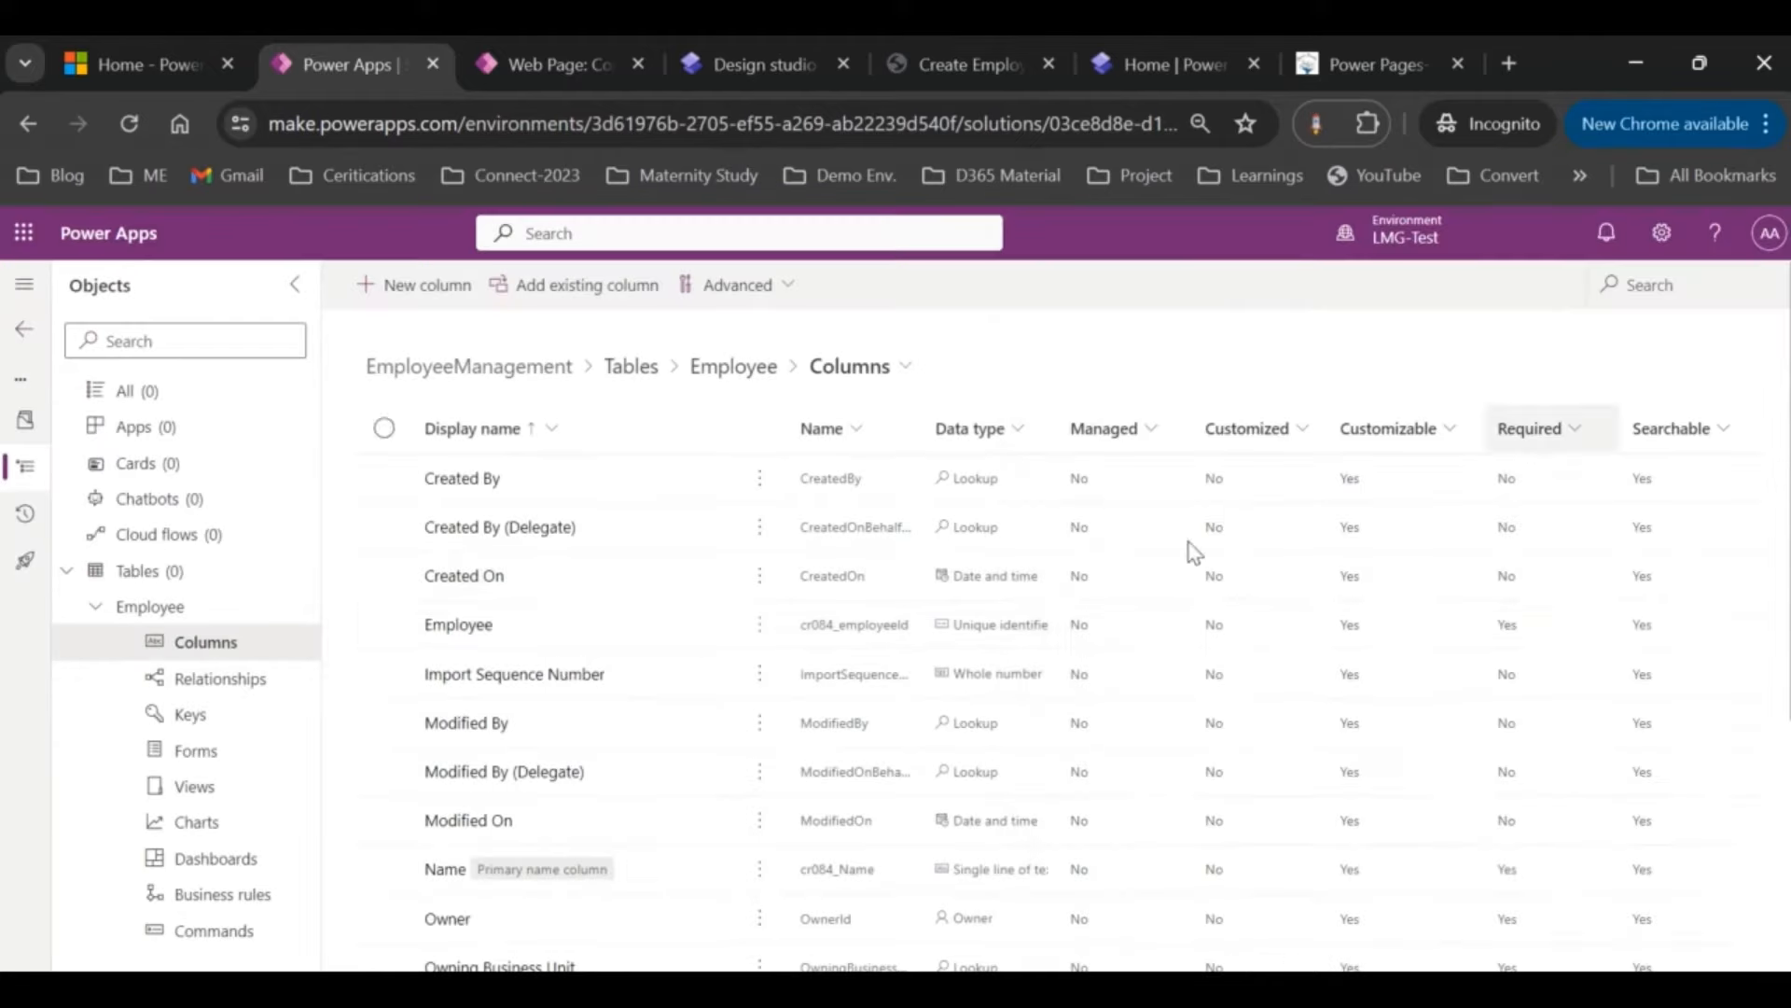
scroll(560, 653, down, 3)
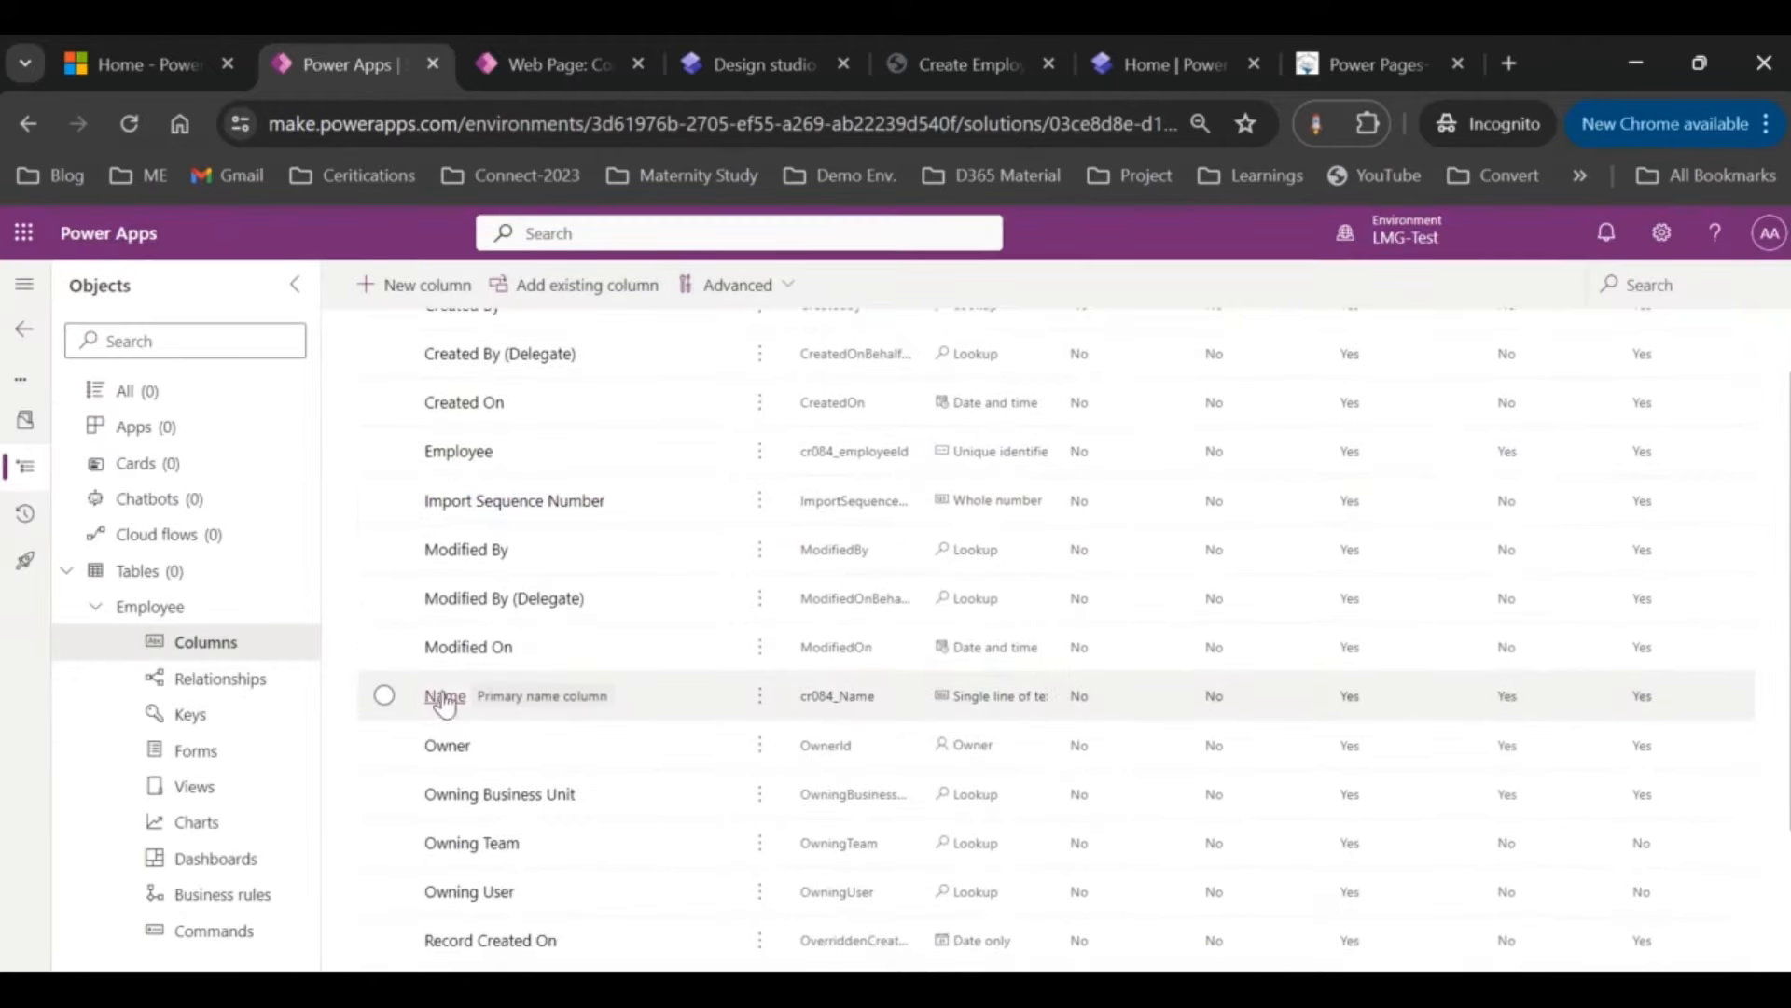
click(445, 697)
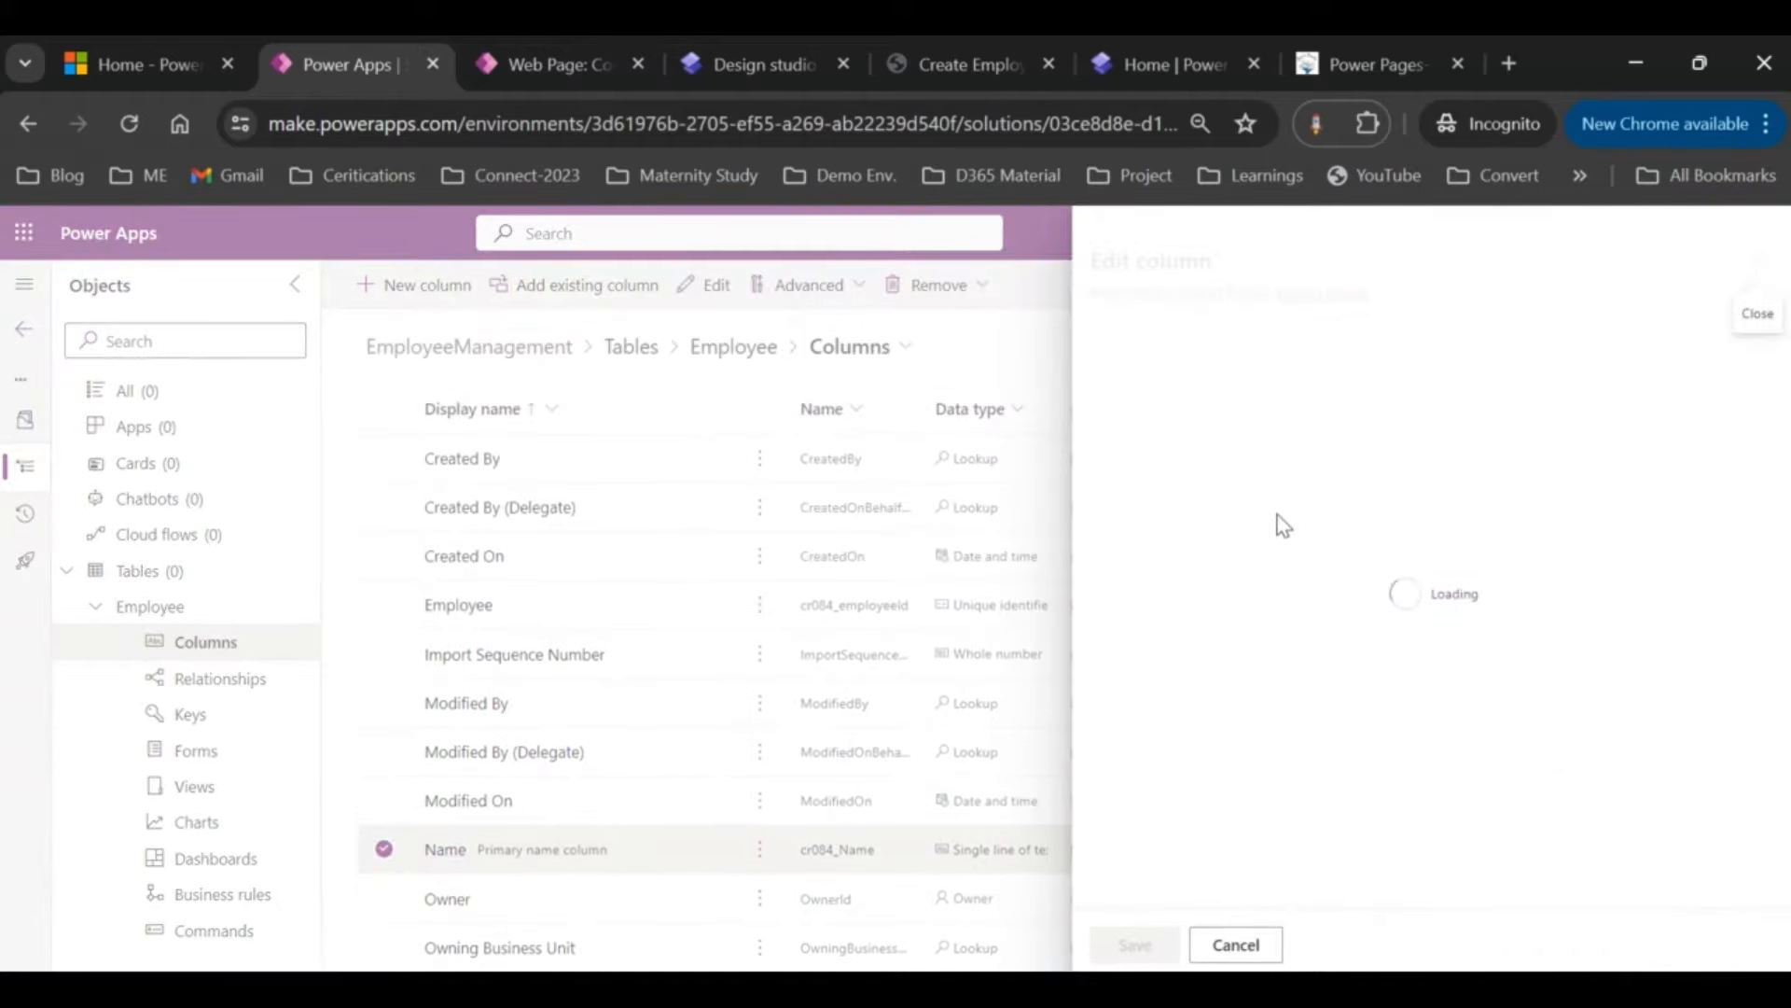
click(1104, 382)
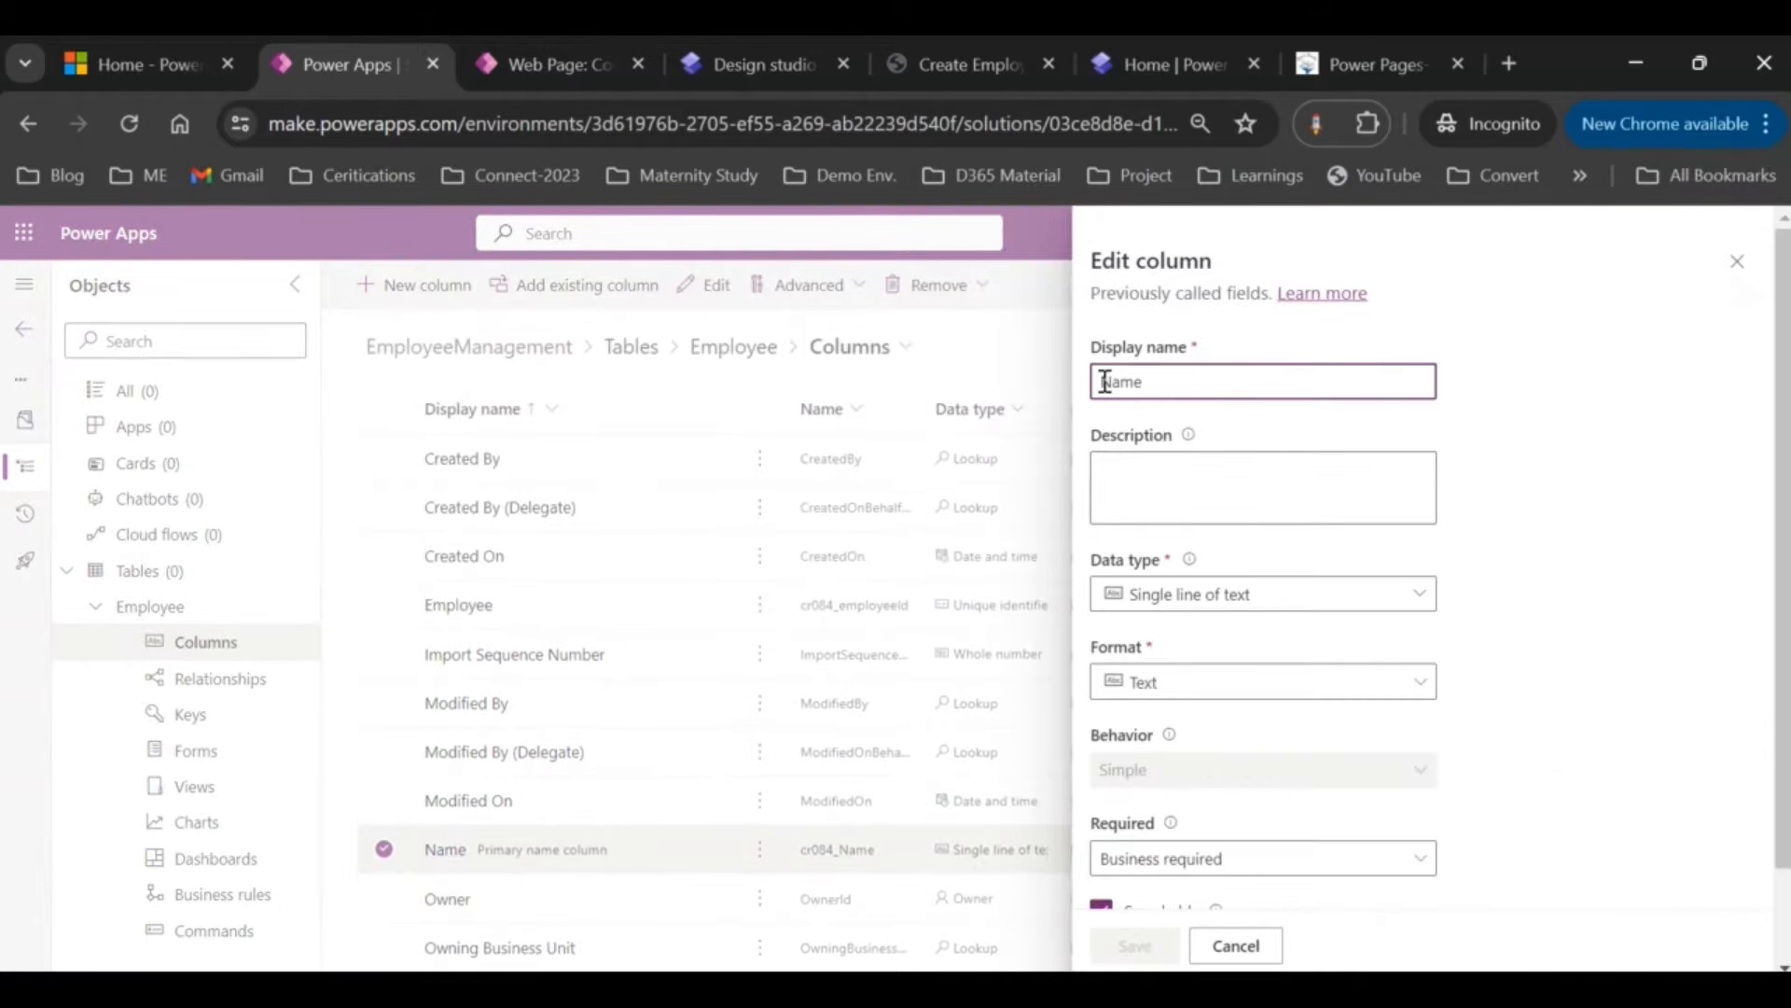
text(Employee)
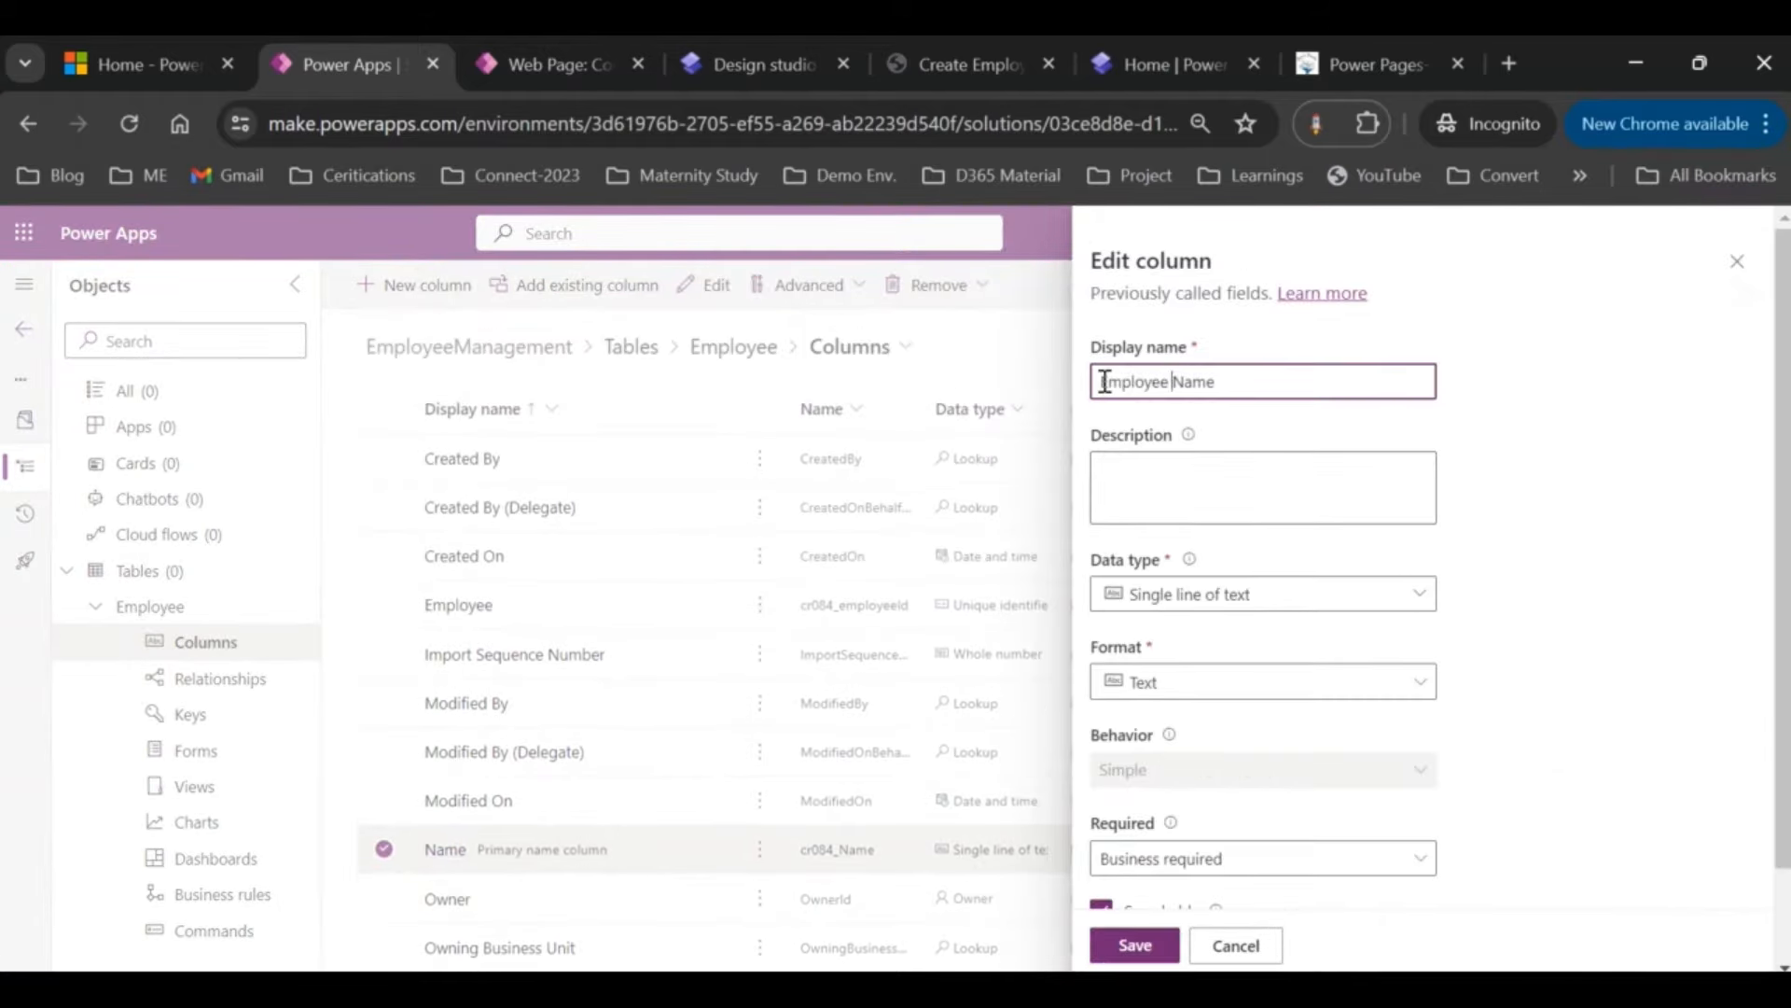
click(1135, 944)
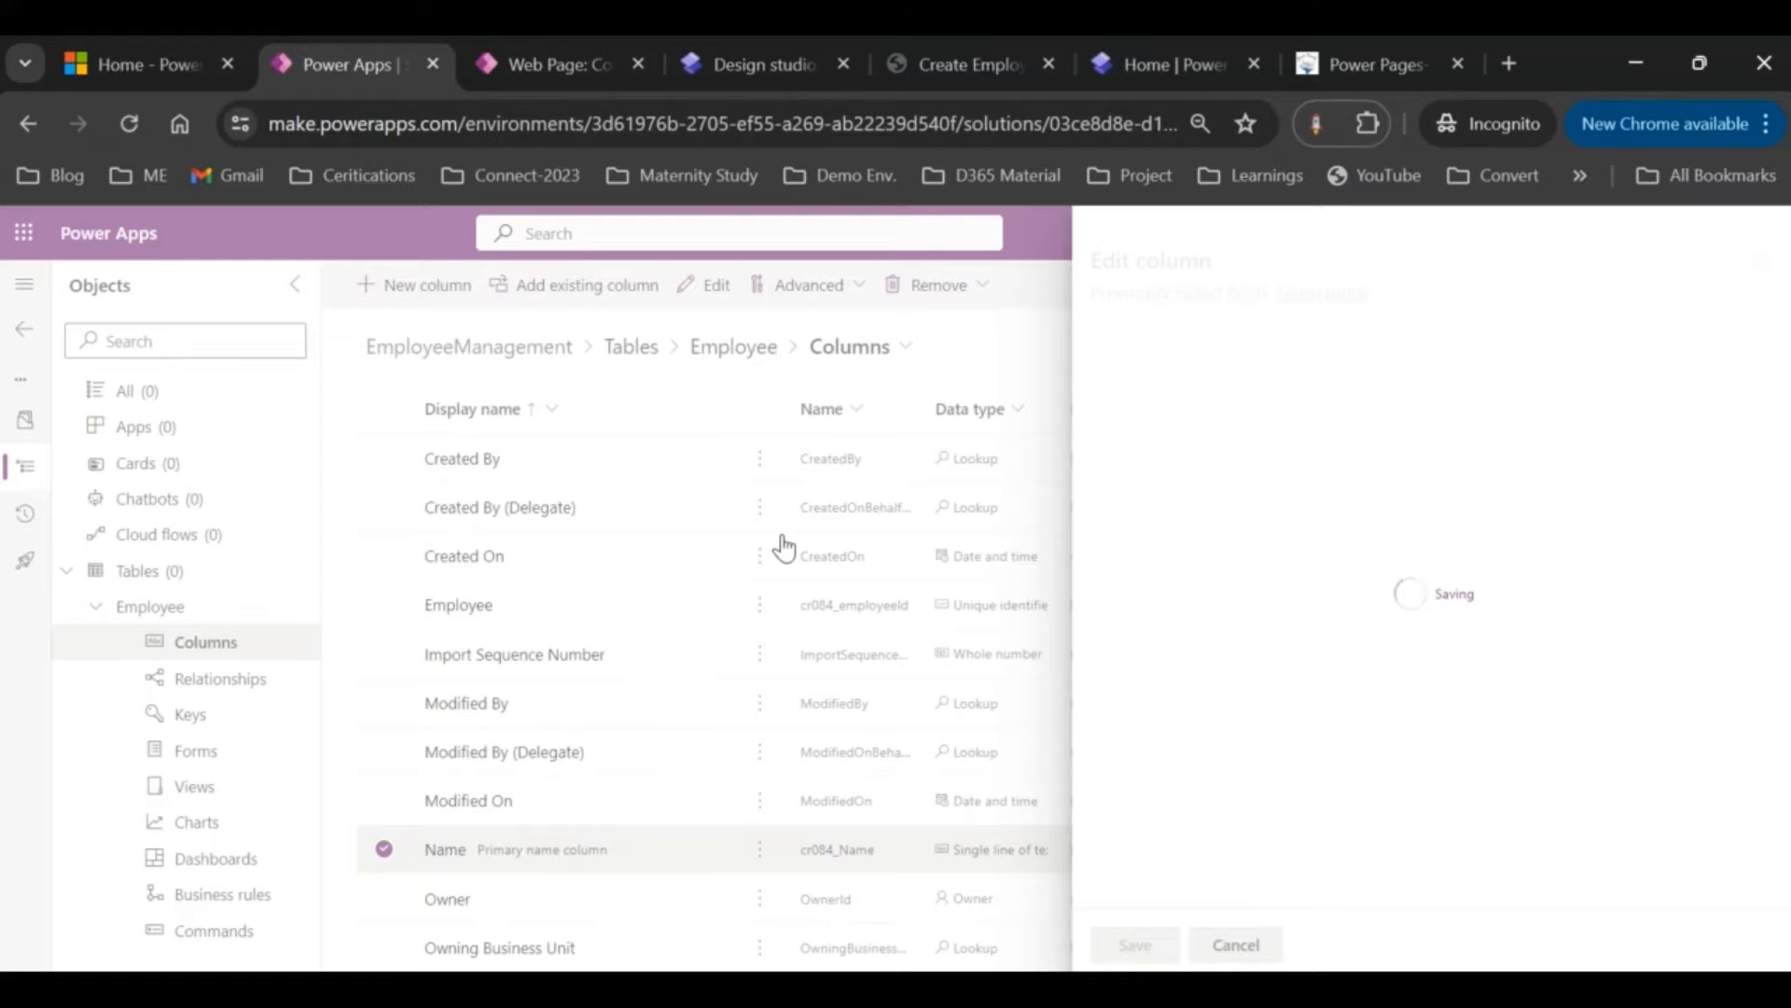
Step: Start a new Employee ID autonumber column with prefix EMP-, four digits and seed 1
click(401, 286)
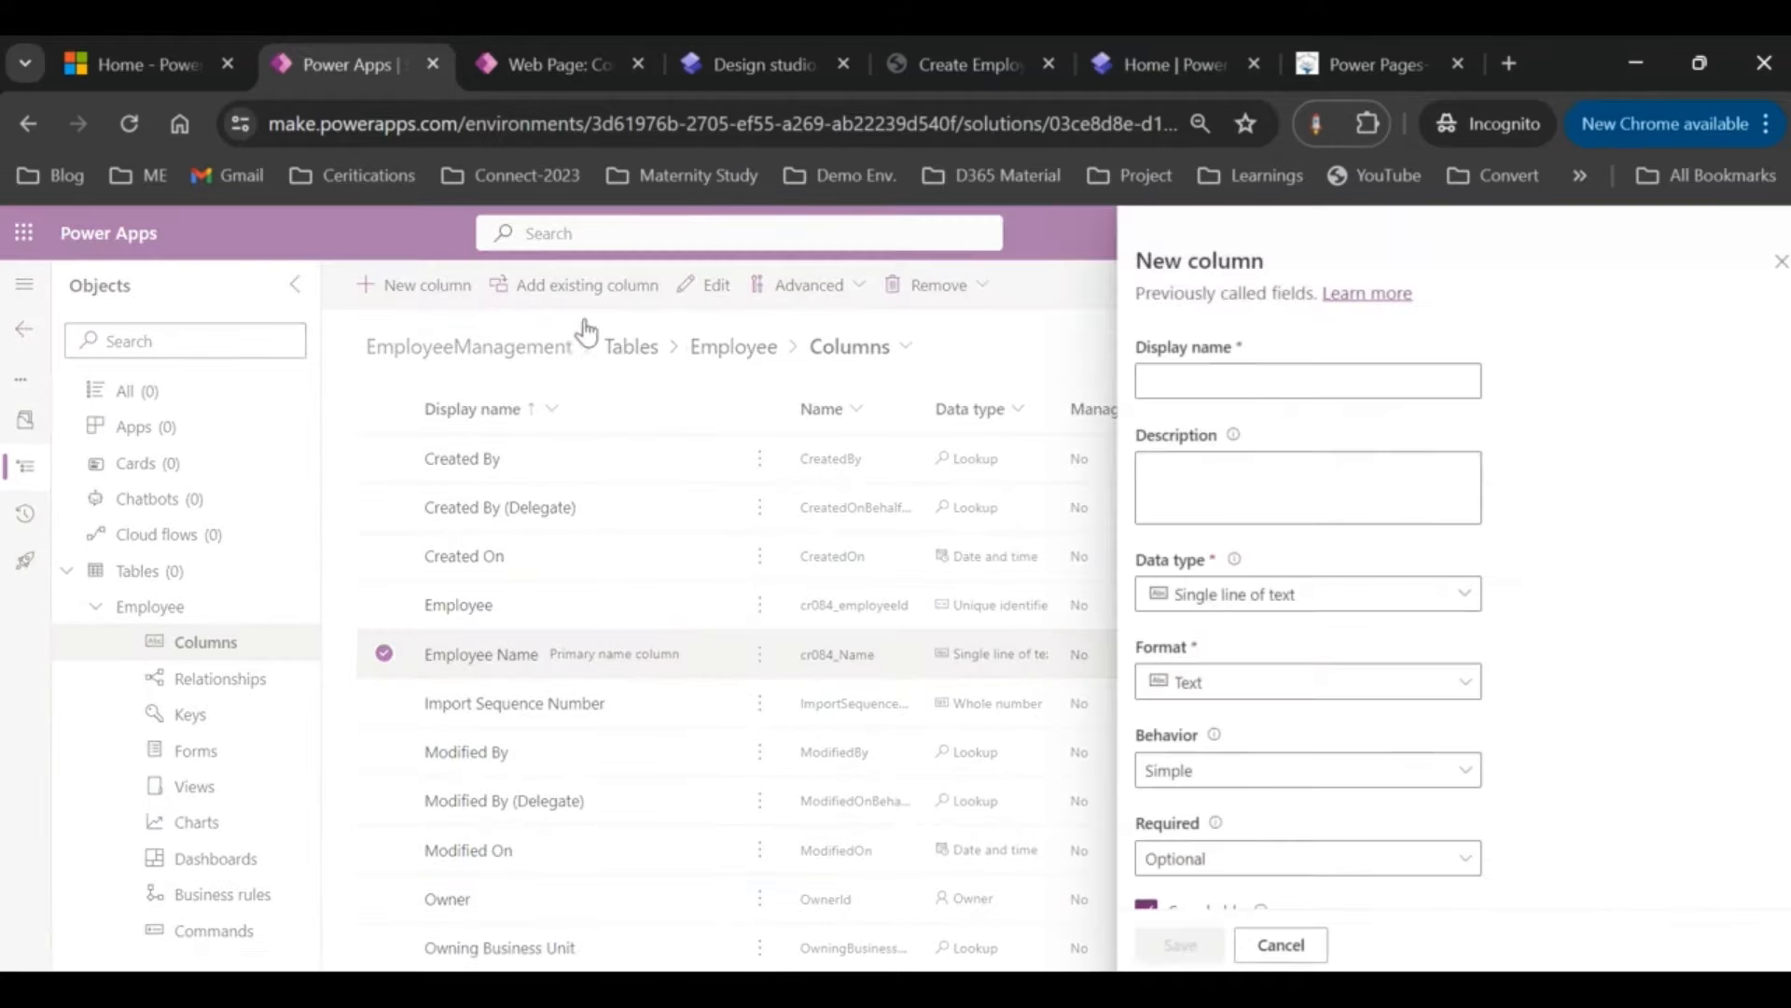
click(1167, 386)
text(Employee ID)
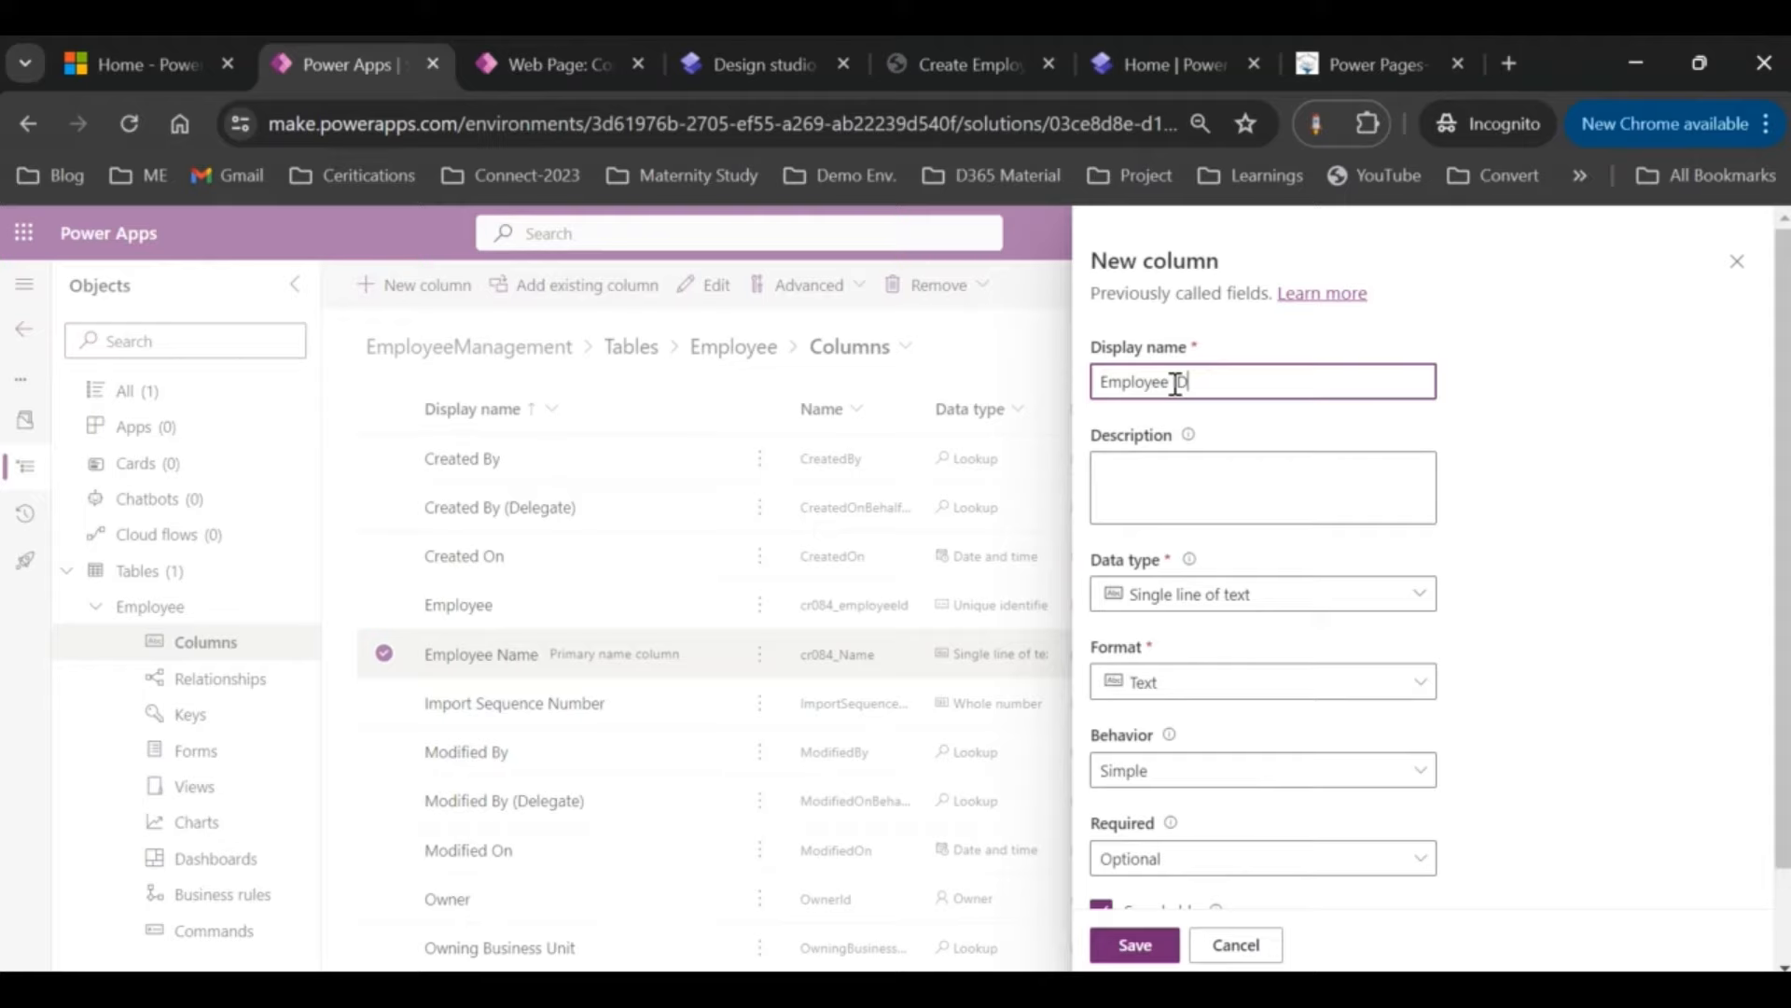
click(1347, 602)
click(1196, 919)
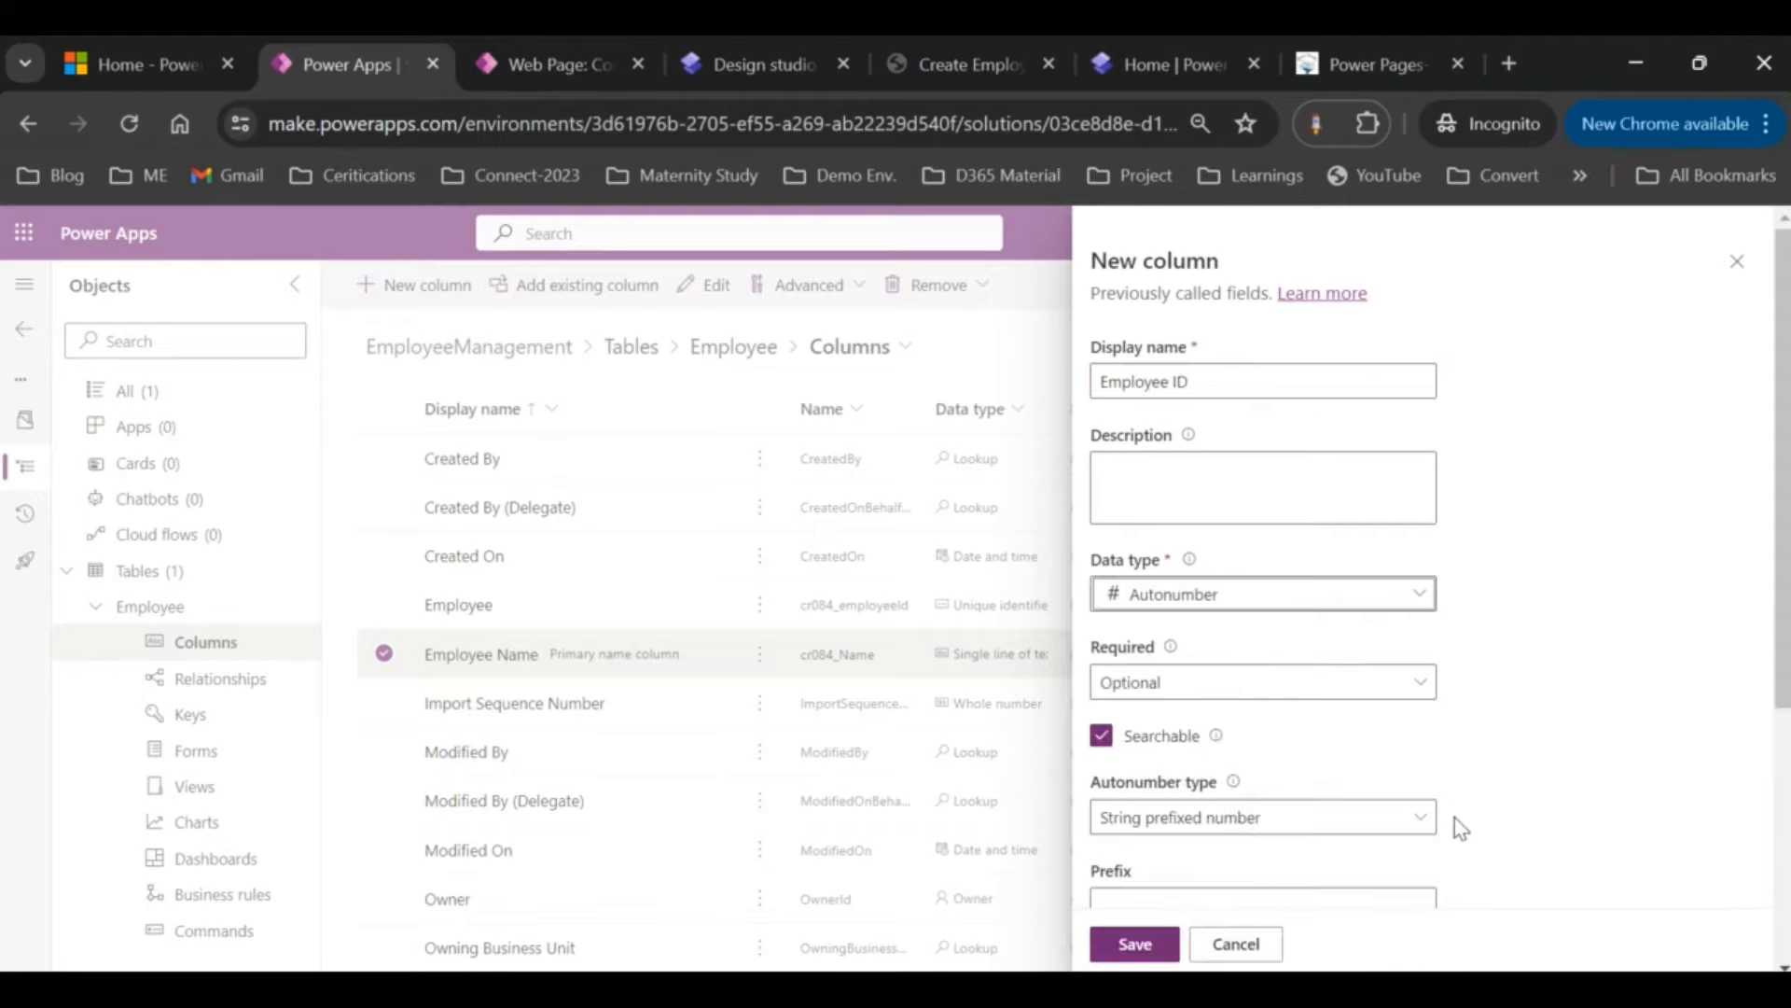
scroll(1454, 817, down, 4)
click(1137, 558)
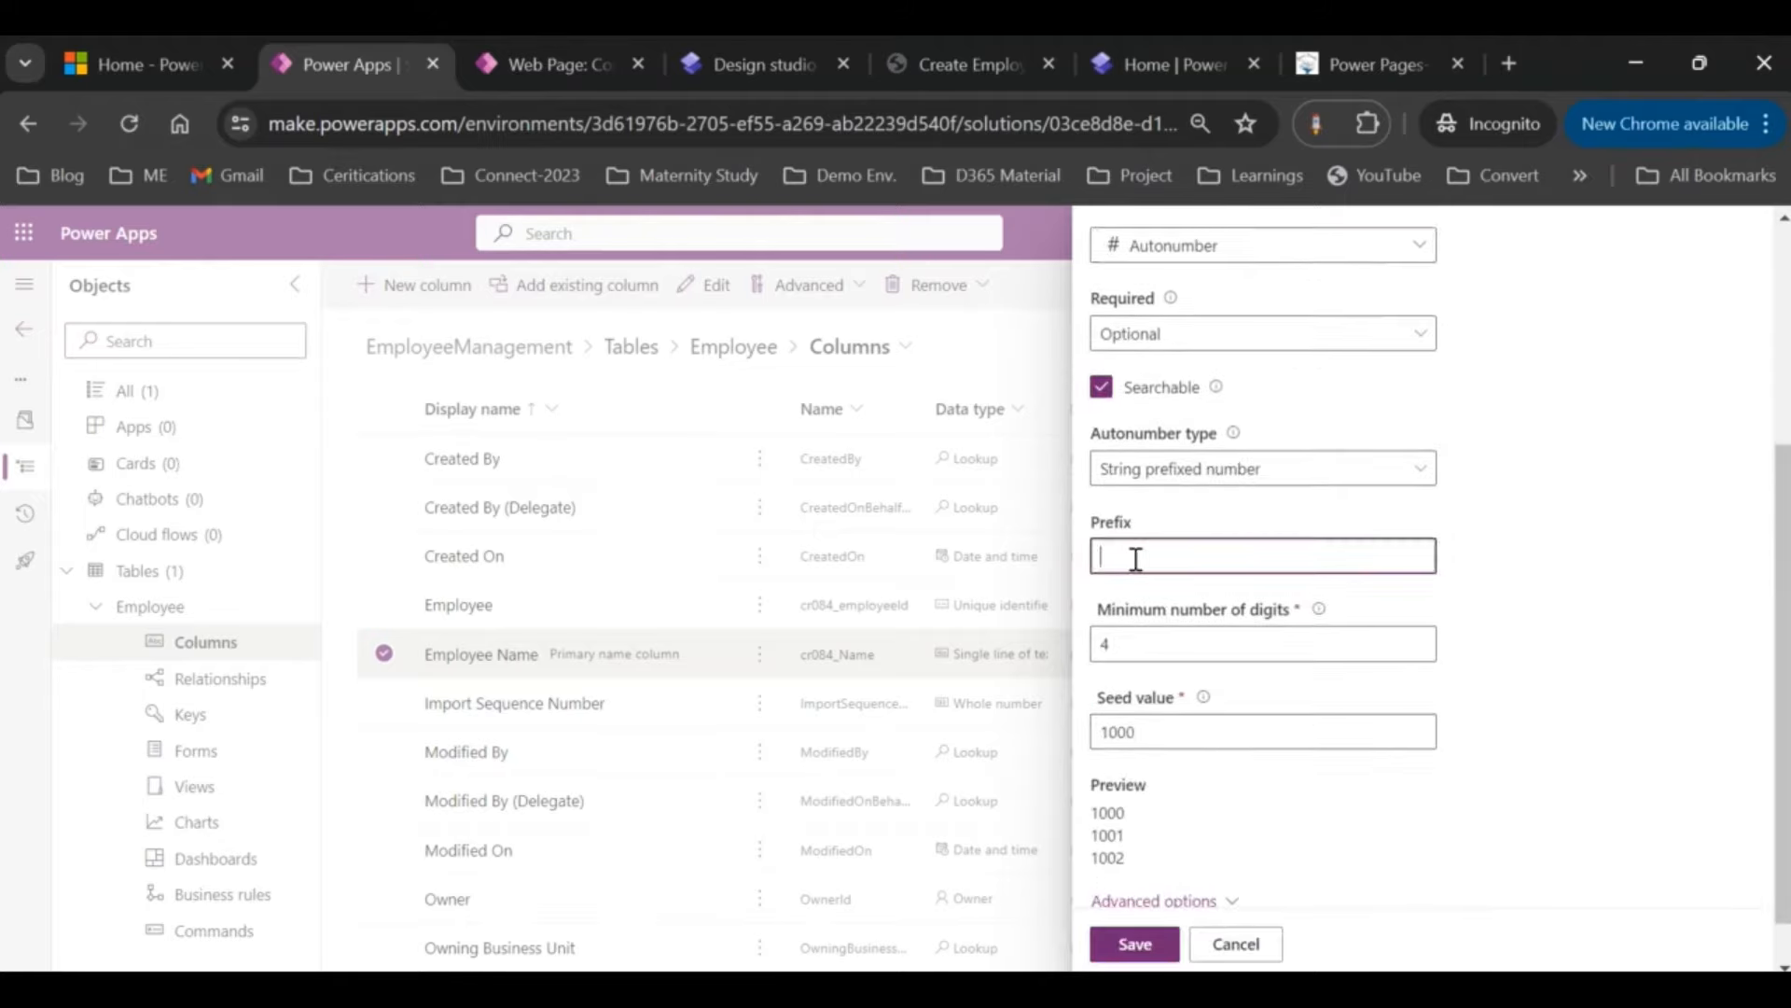
text(EMP)
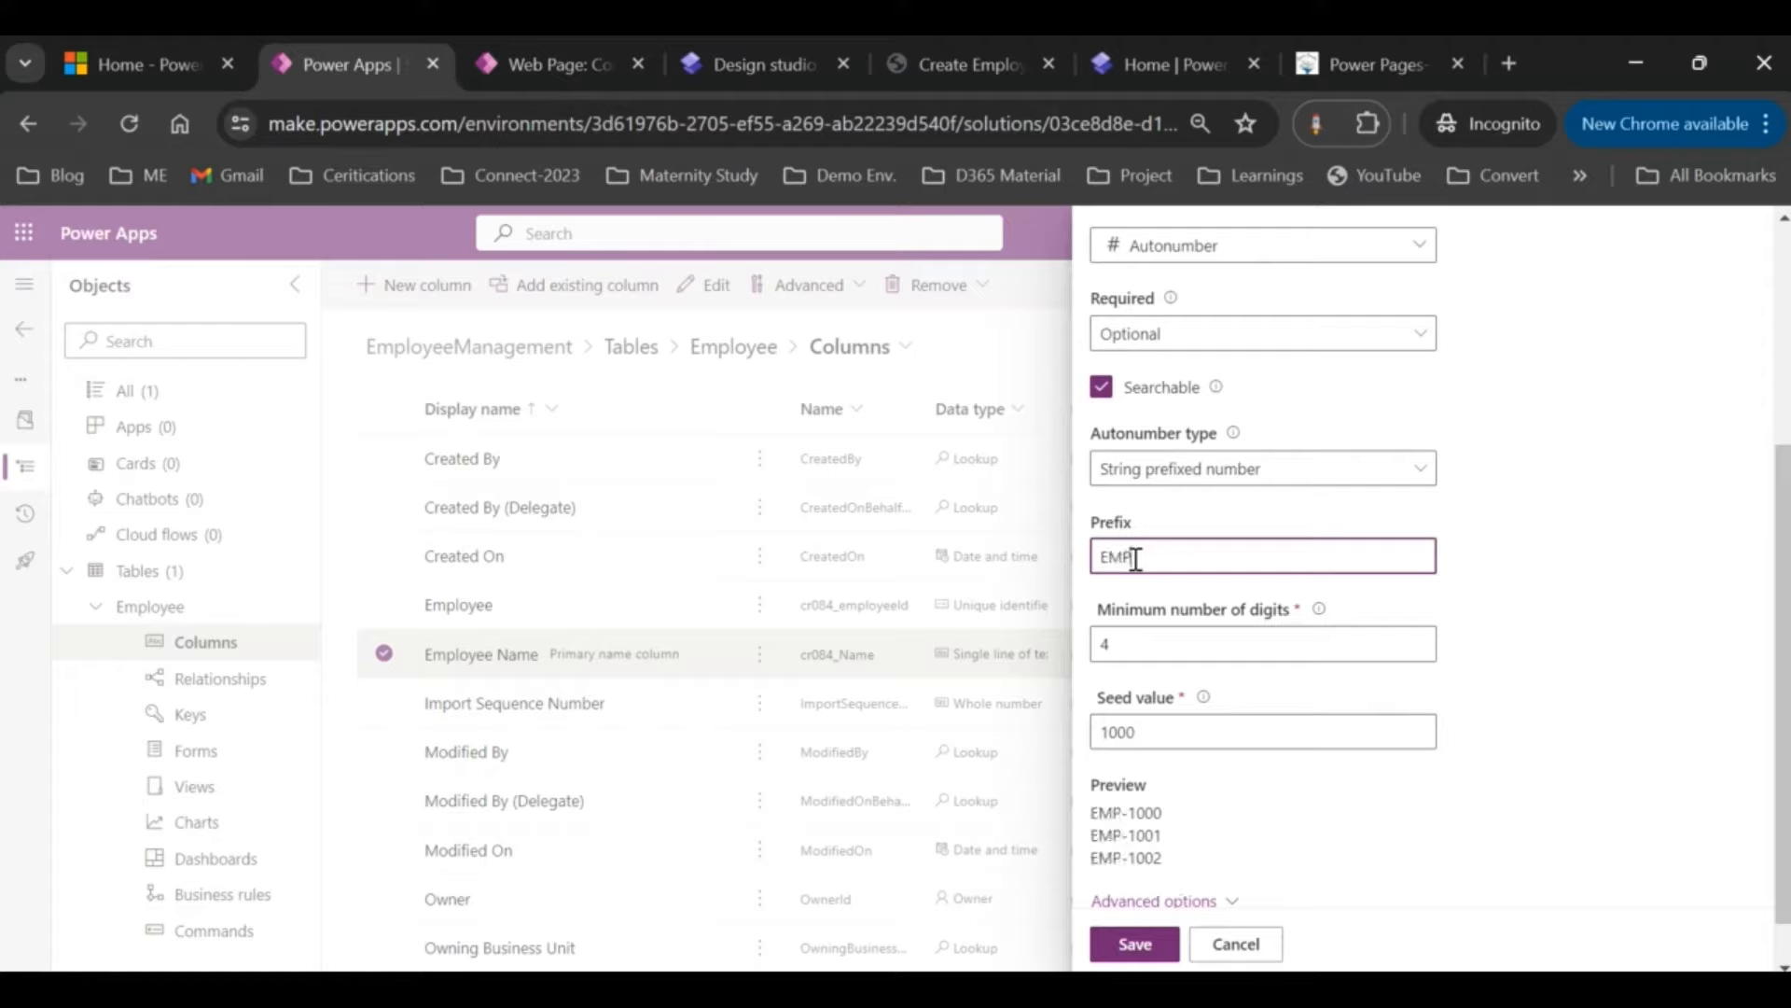
text(-)
click(1154, 726)
text(1)
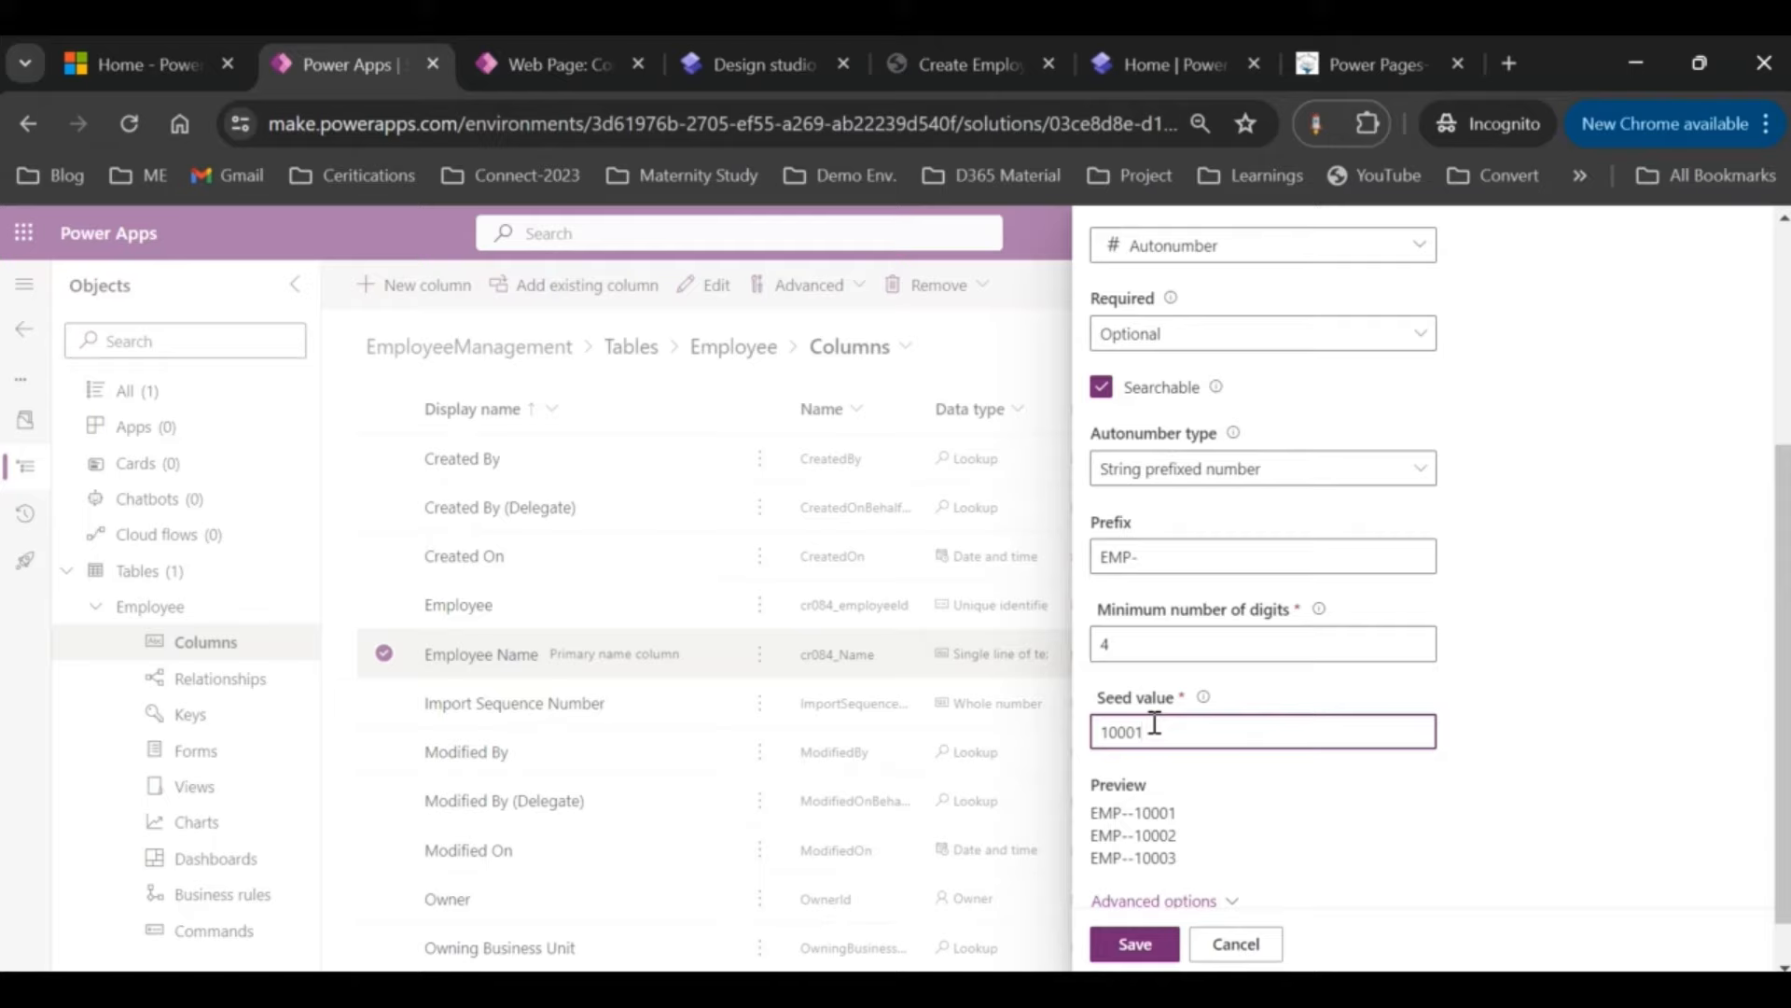
key(BackSpace)
Step: Lowercase the column's schema name, drop the trailing ID, and try saving it
scroll(1185, 891, down, 1)
click(1187, 849)
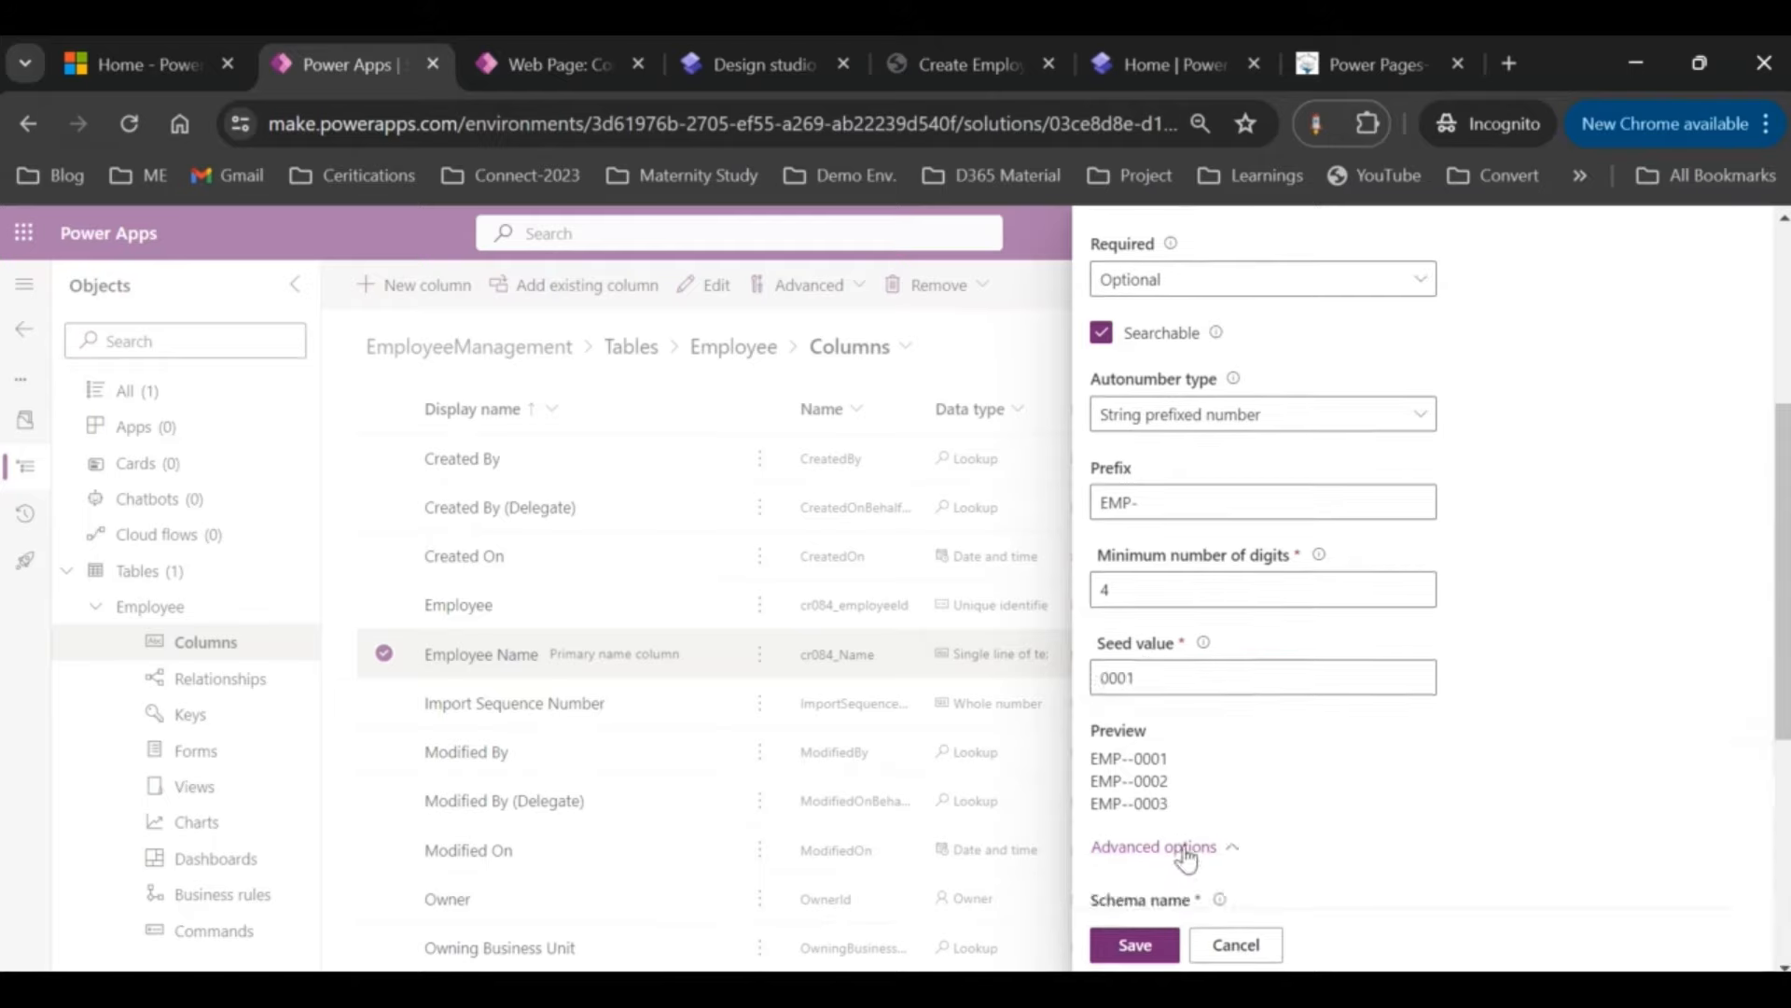
scroll(1187, 859, down, 5)
click(1229, 446)
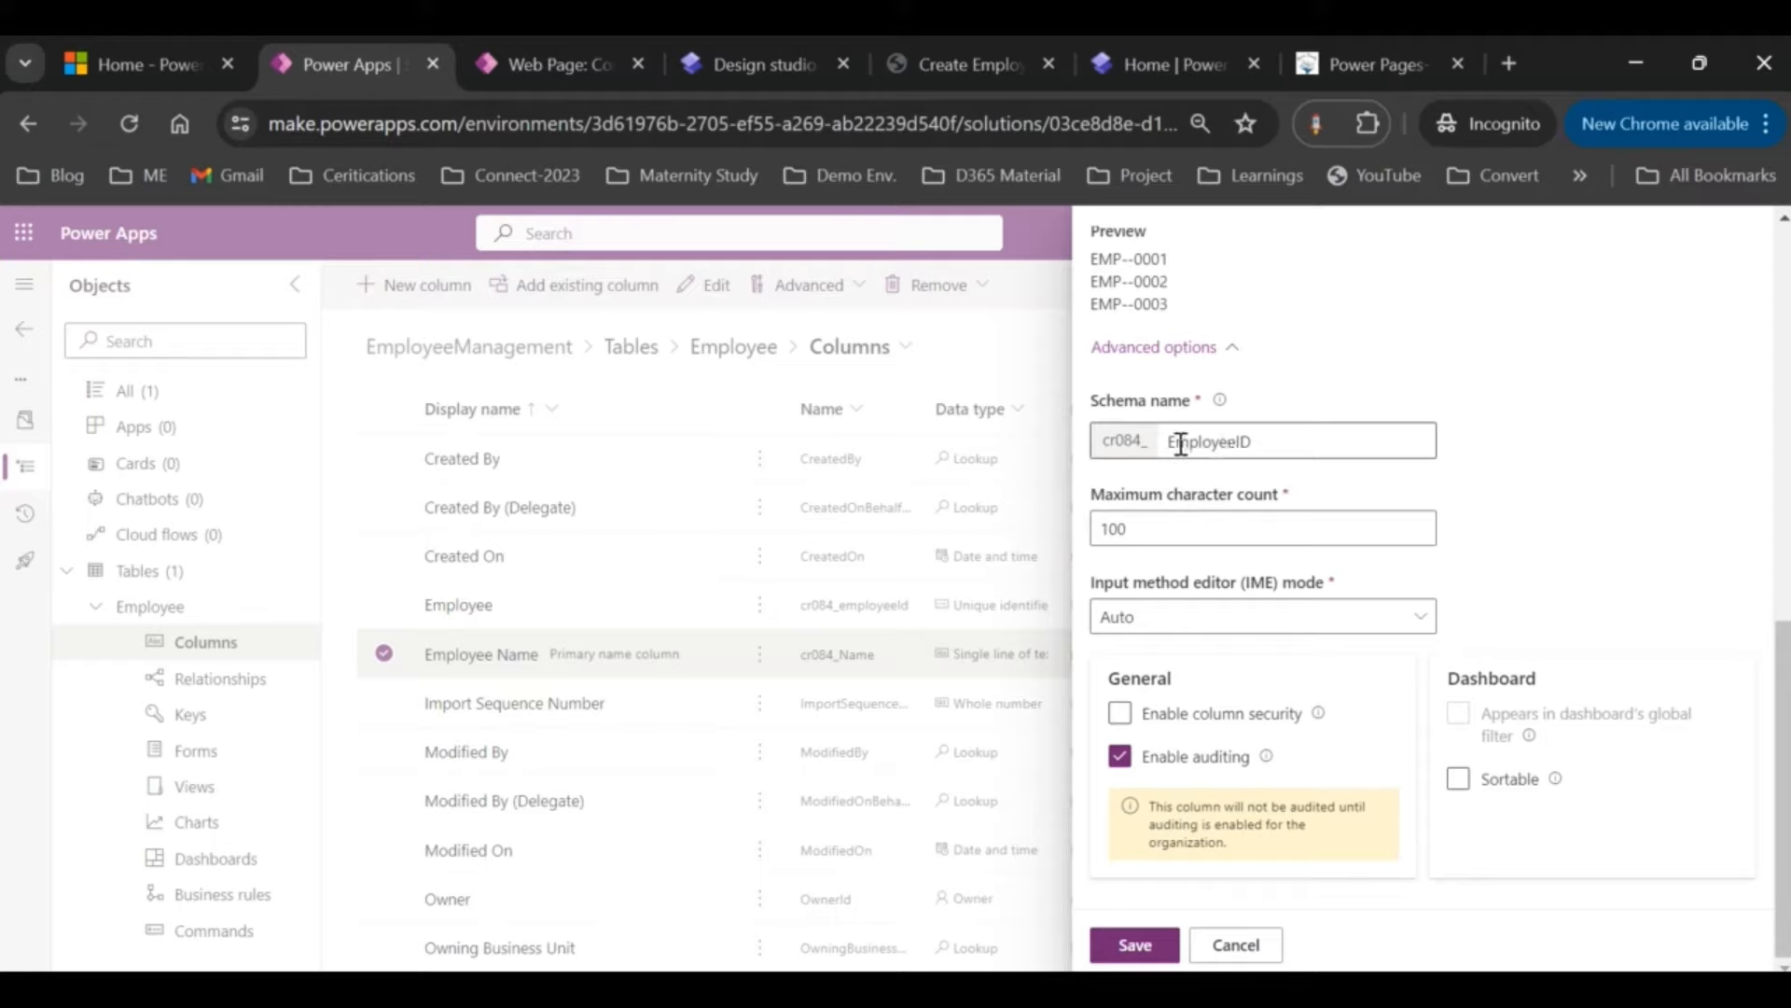
click(1180, 444)
key(BackSpace)
text(e)
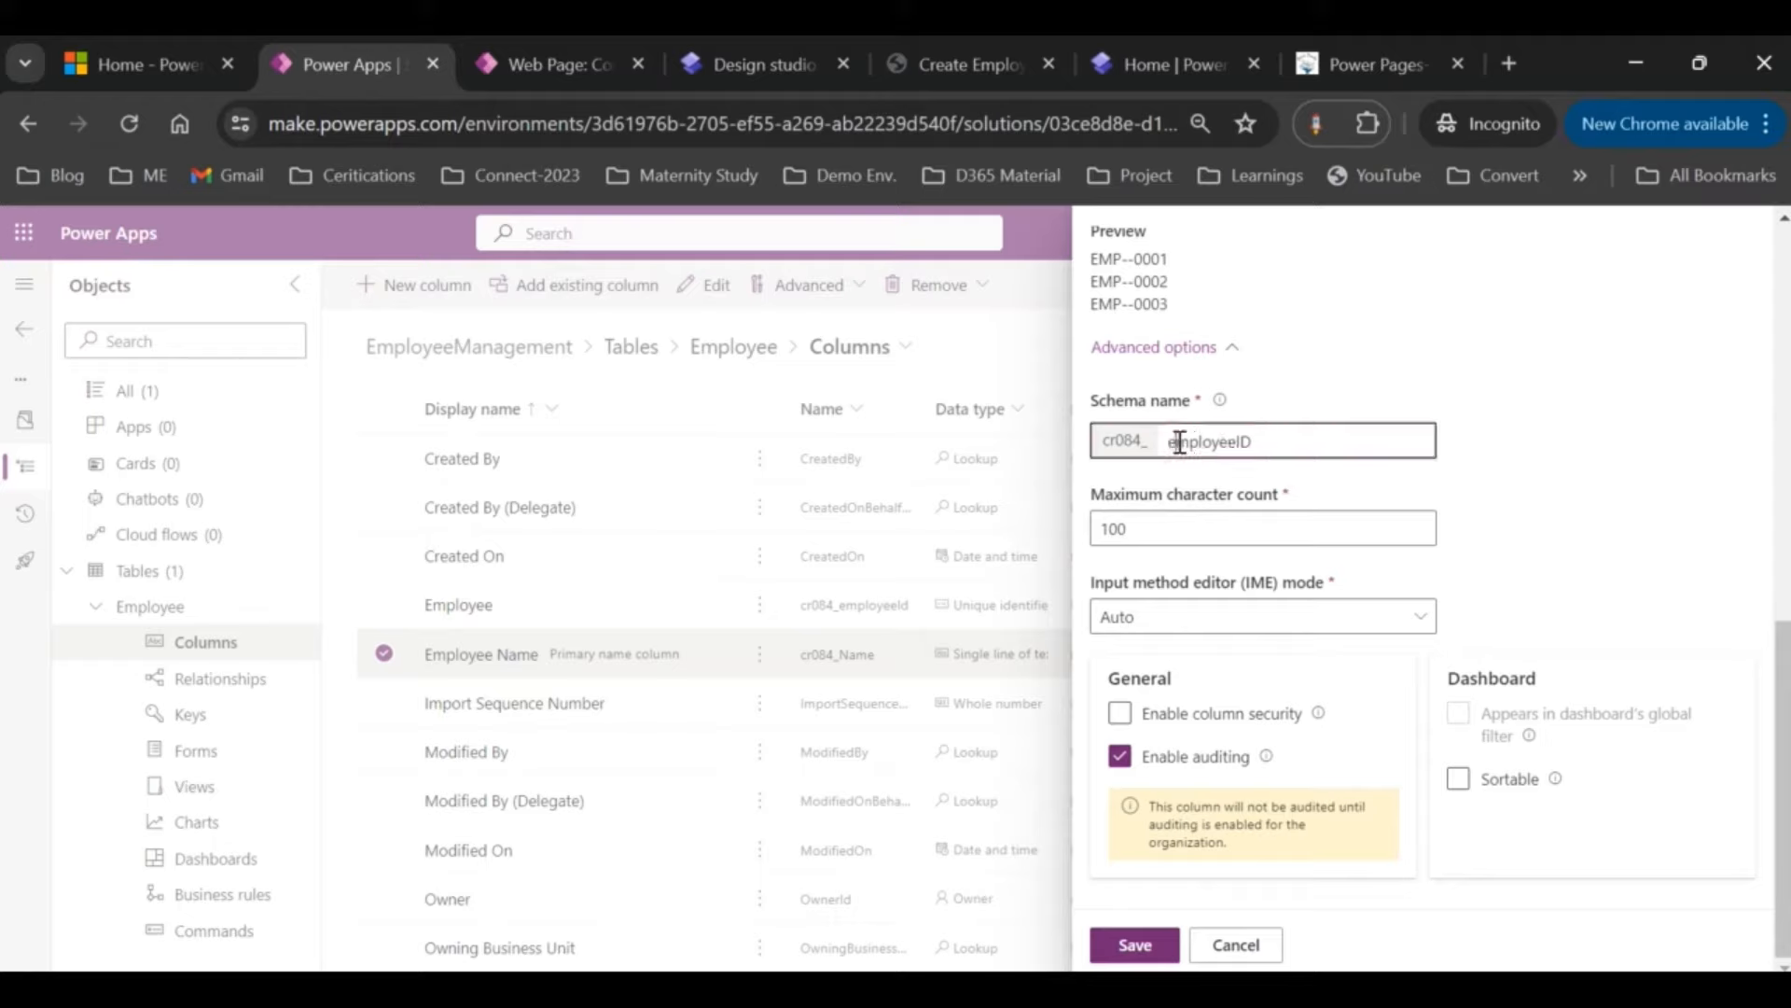
click(1265, 442)
key(BackSpace)
key(BackSpace)
scroll(1176, 635, up, 2)
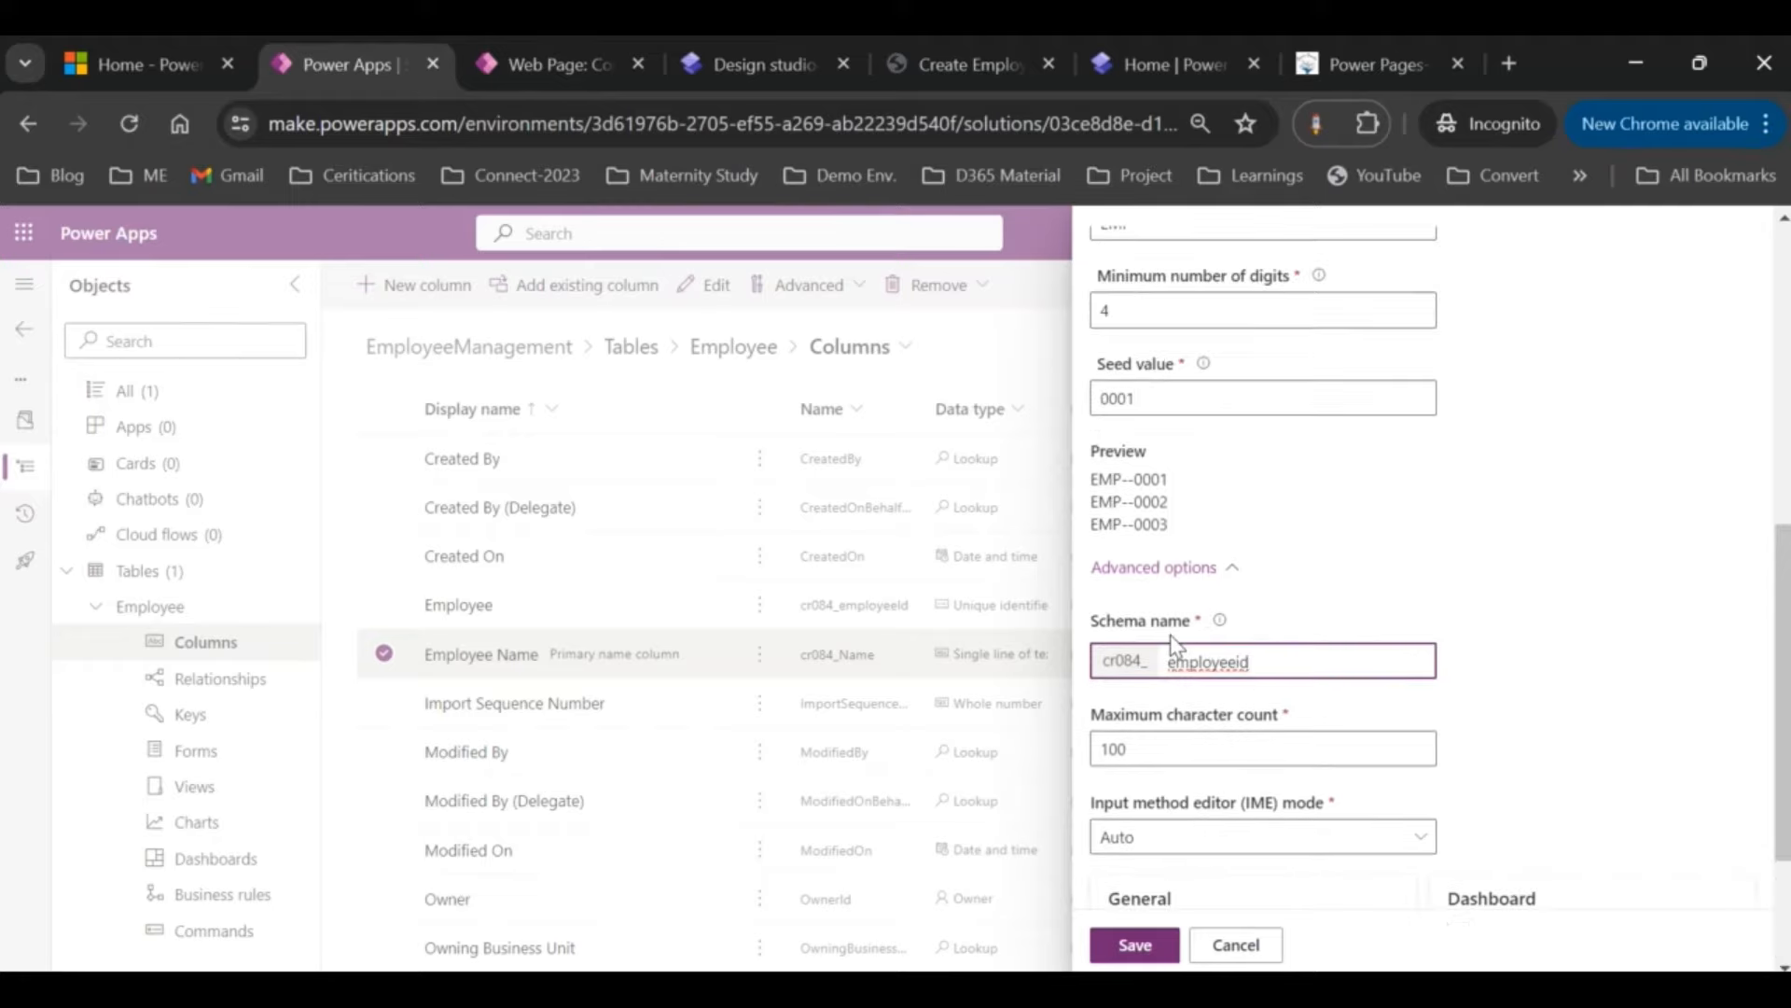
click(1135, 945)
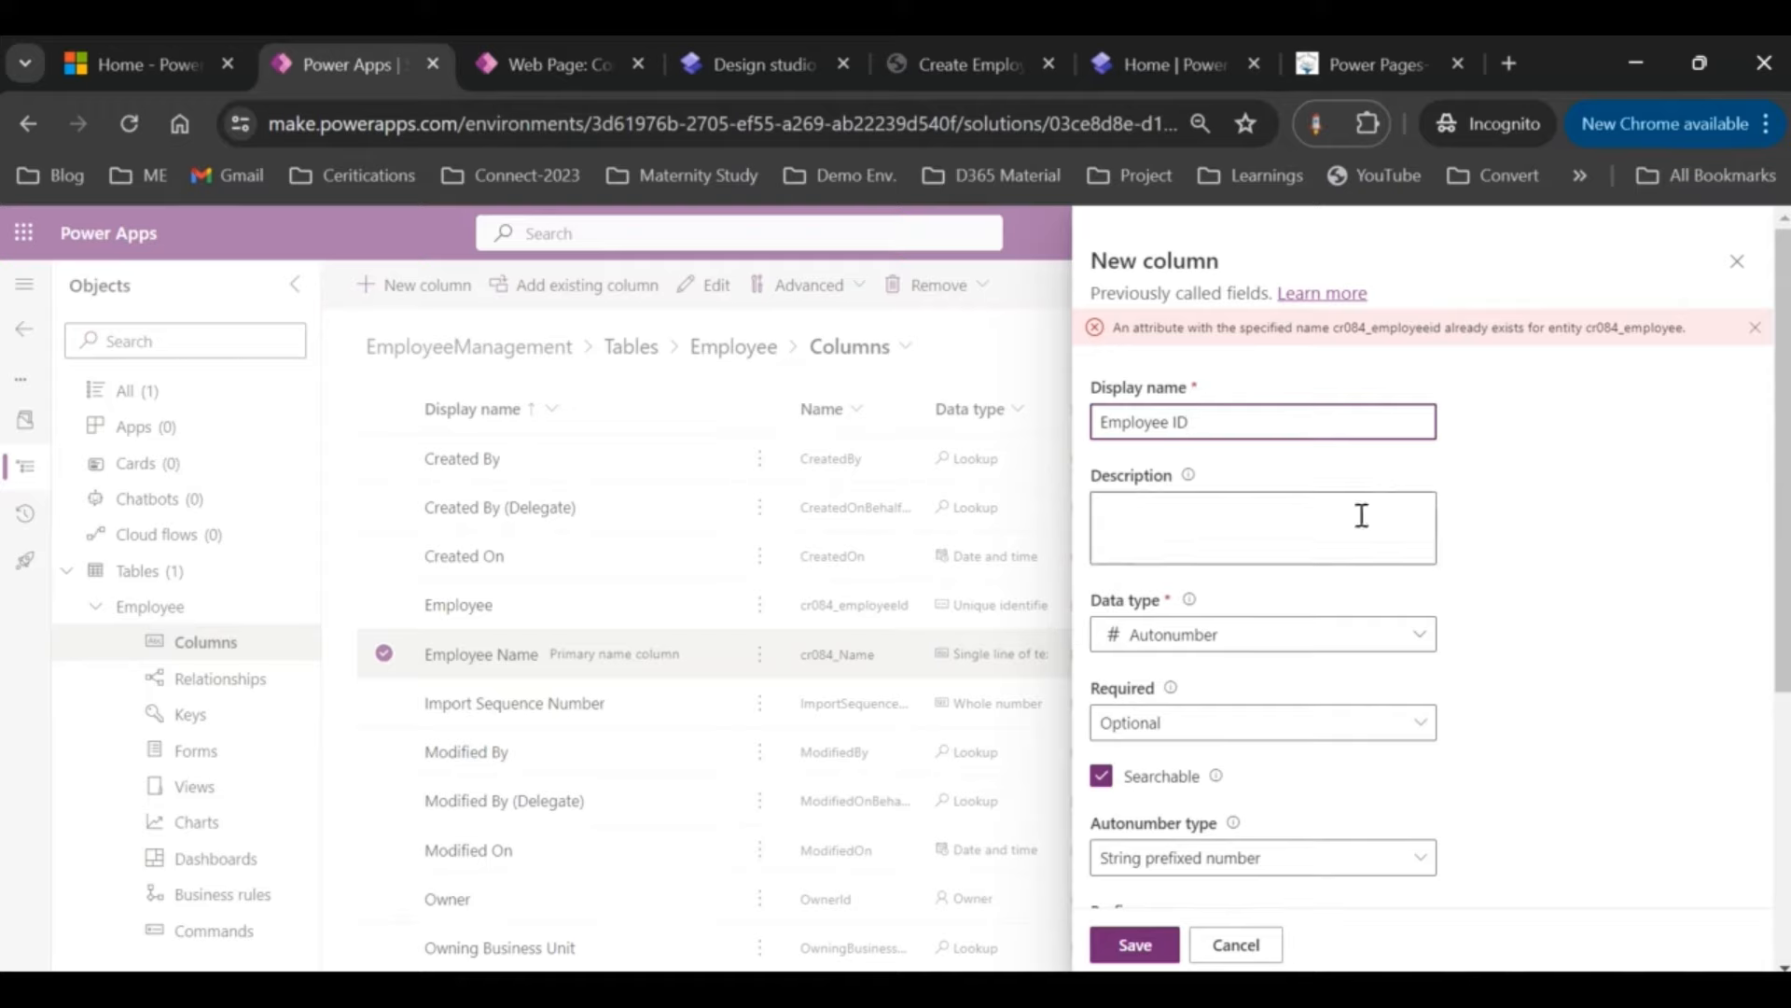
Step: After the duplicate-name error, rename the schema to cr084_employeeuniqueid and save the column
scroll(1281, 588, down, 3)
scroll(1283, 588, down, 2)
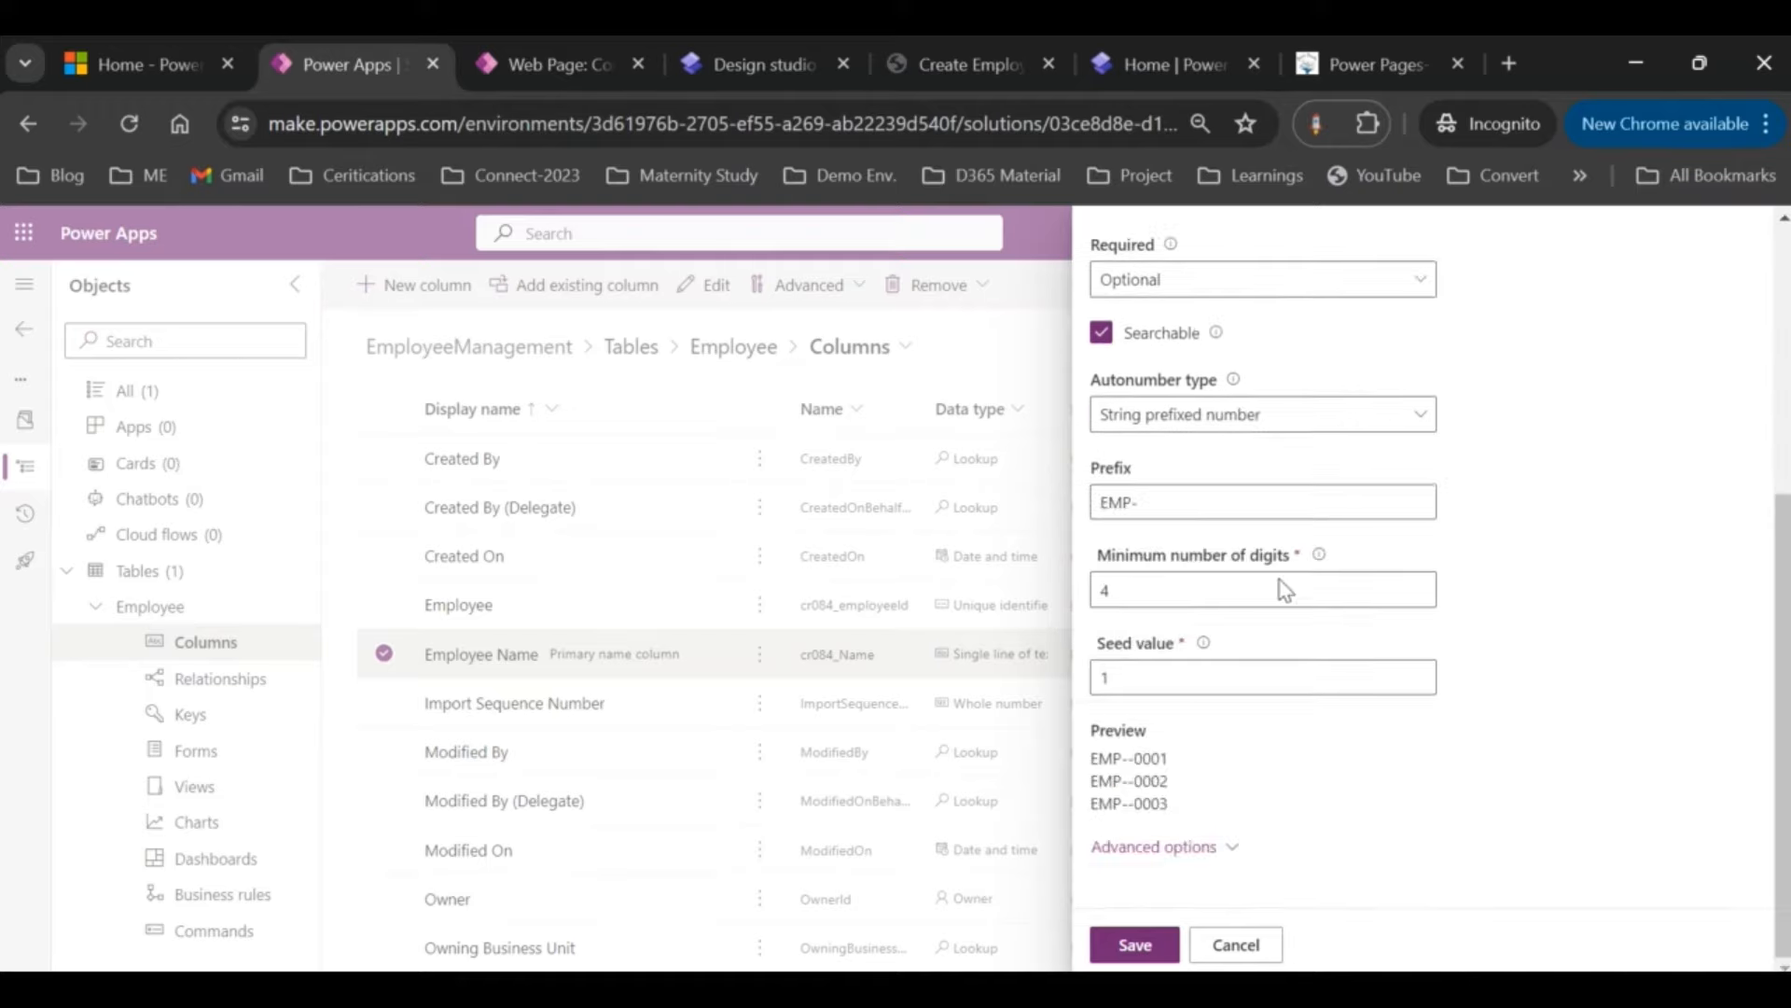
scroll(1285, 399, up, 1)
scroll(1271, 390, down, 1)
click(1215, 847)
scroll(1216, 844, down, 5)
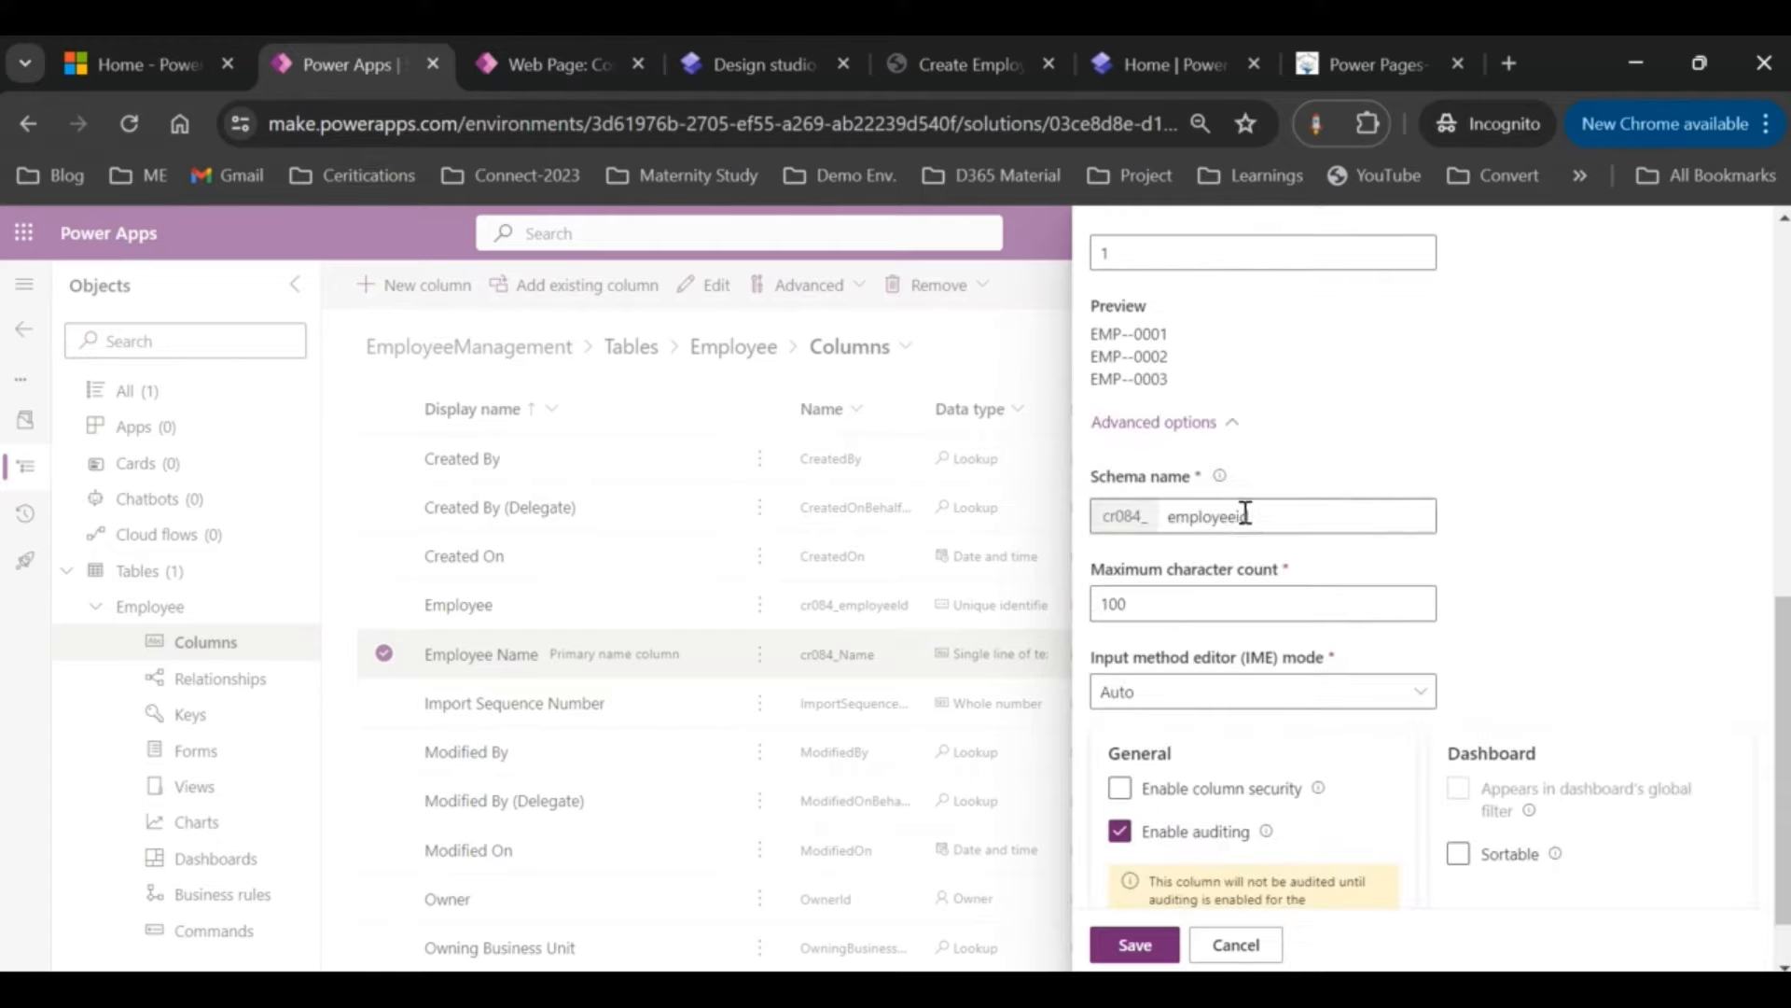
click(1244, 515)
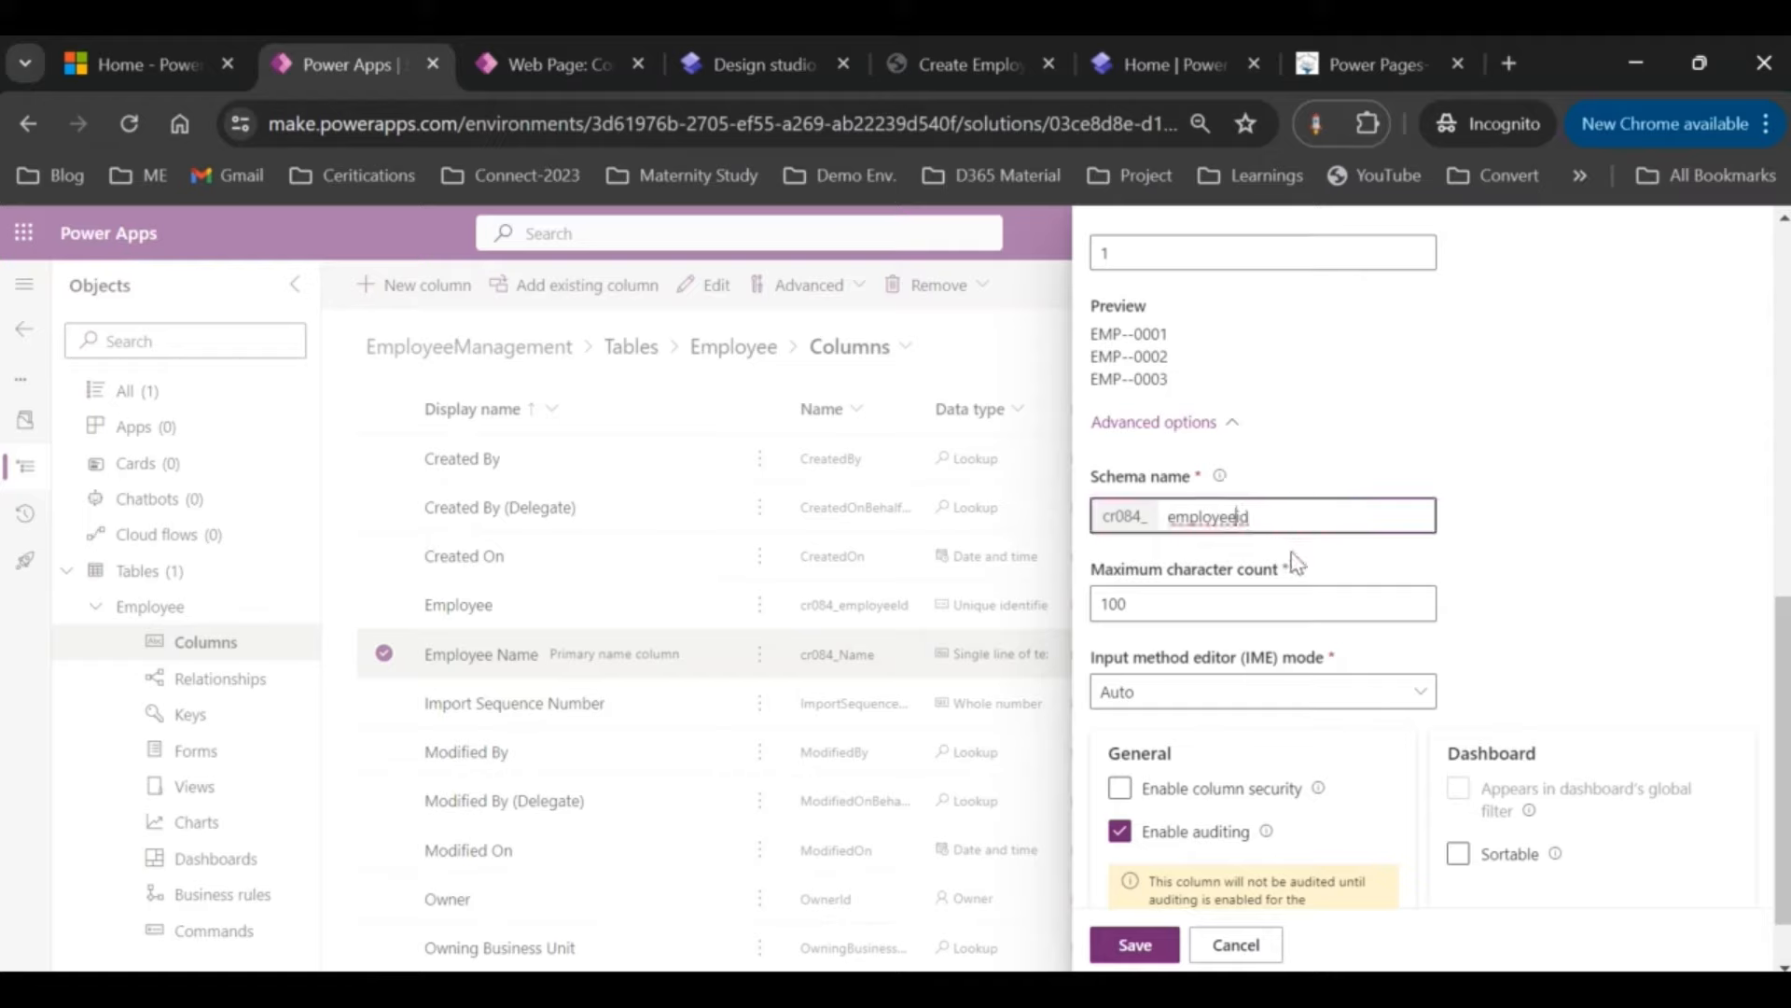
text(unique)
click(1137, 943)
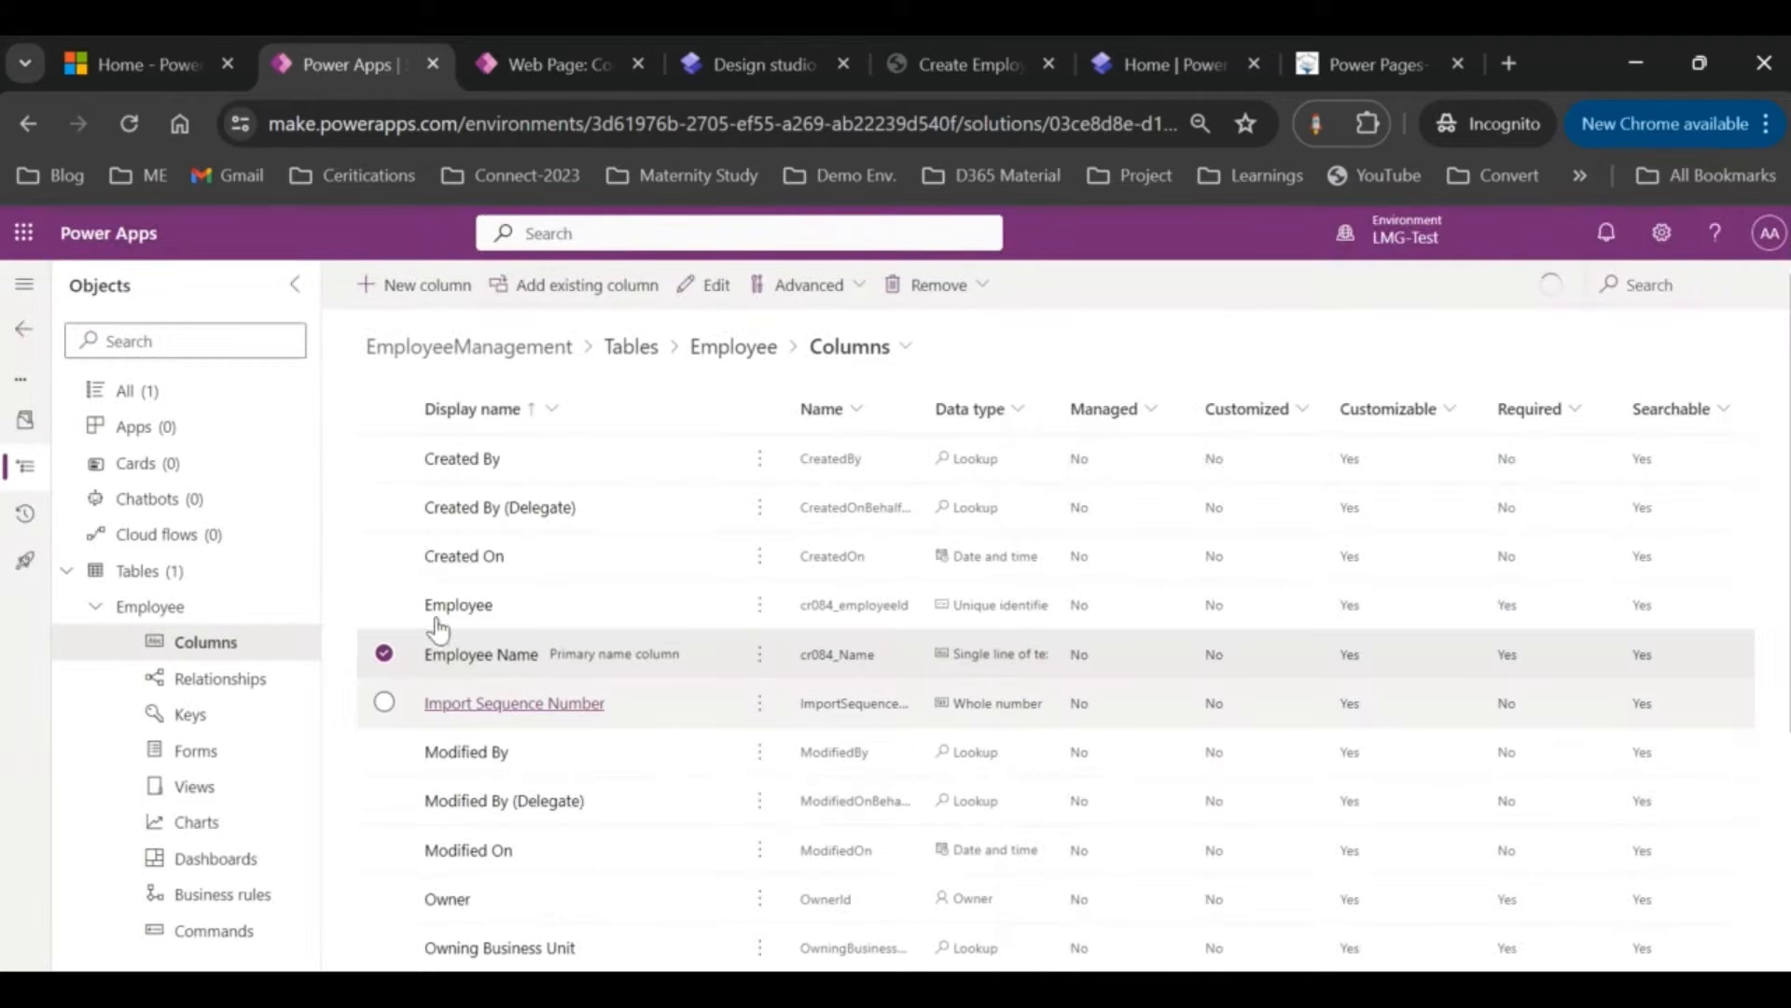
Step: Add a new column named Contact Number, first trying the Whole number data type
click(425, 285)
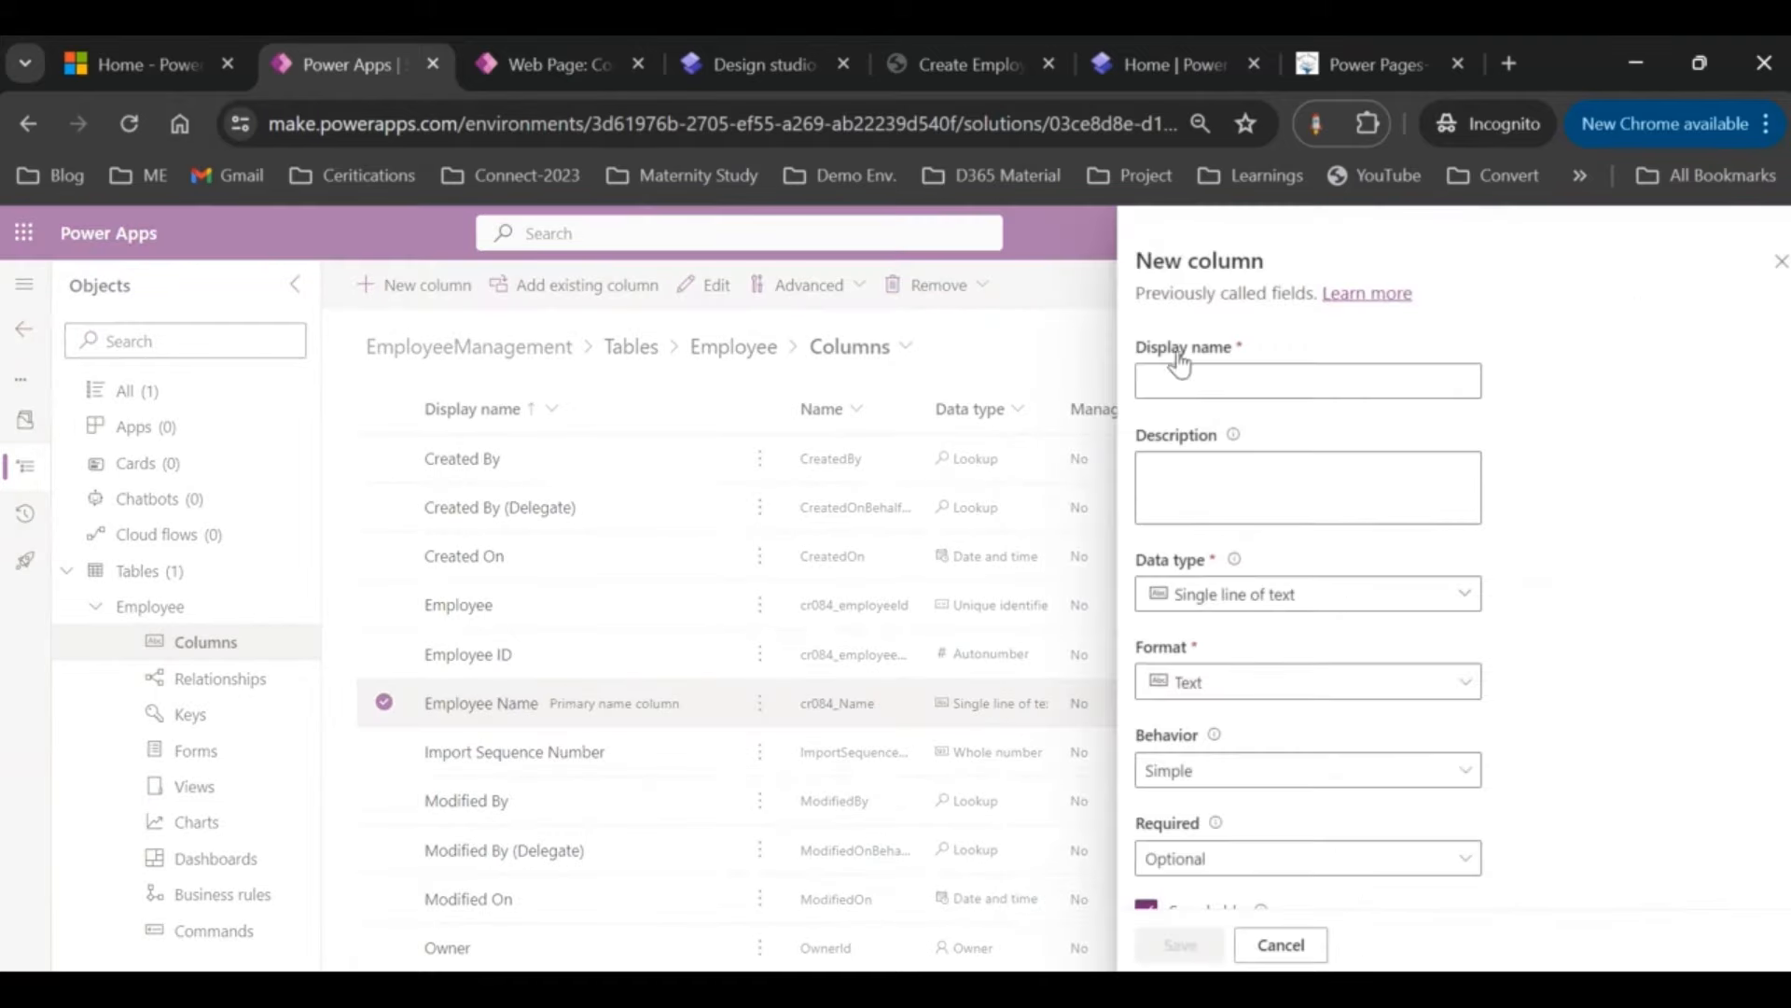
click(1261, 371)
text(Con)
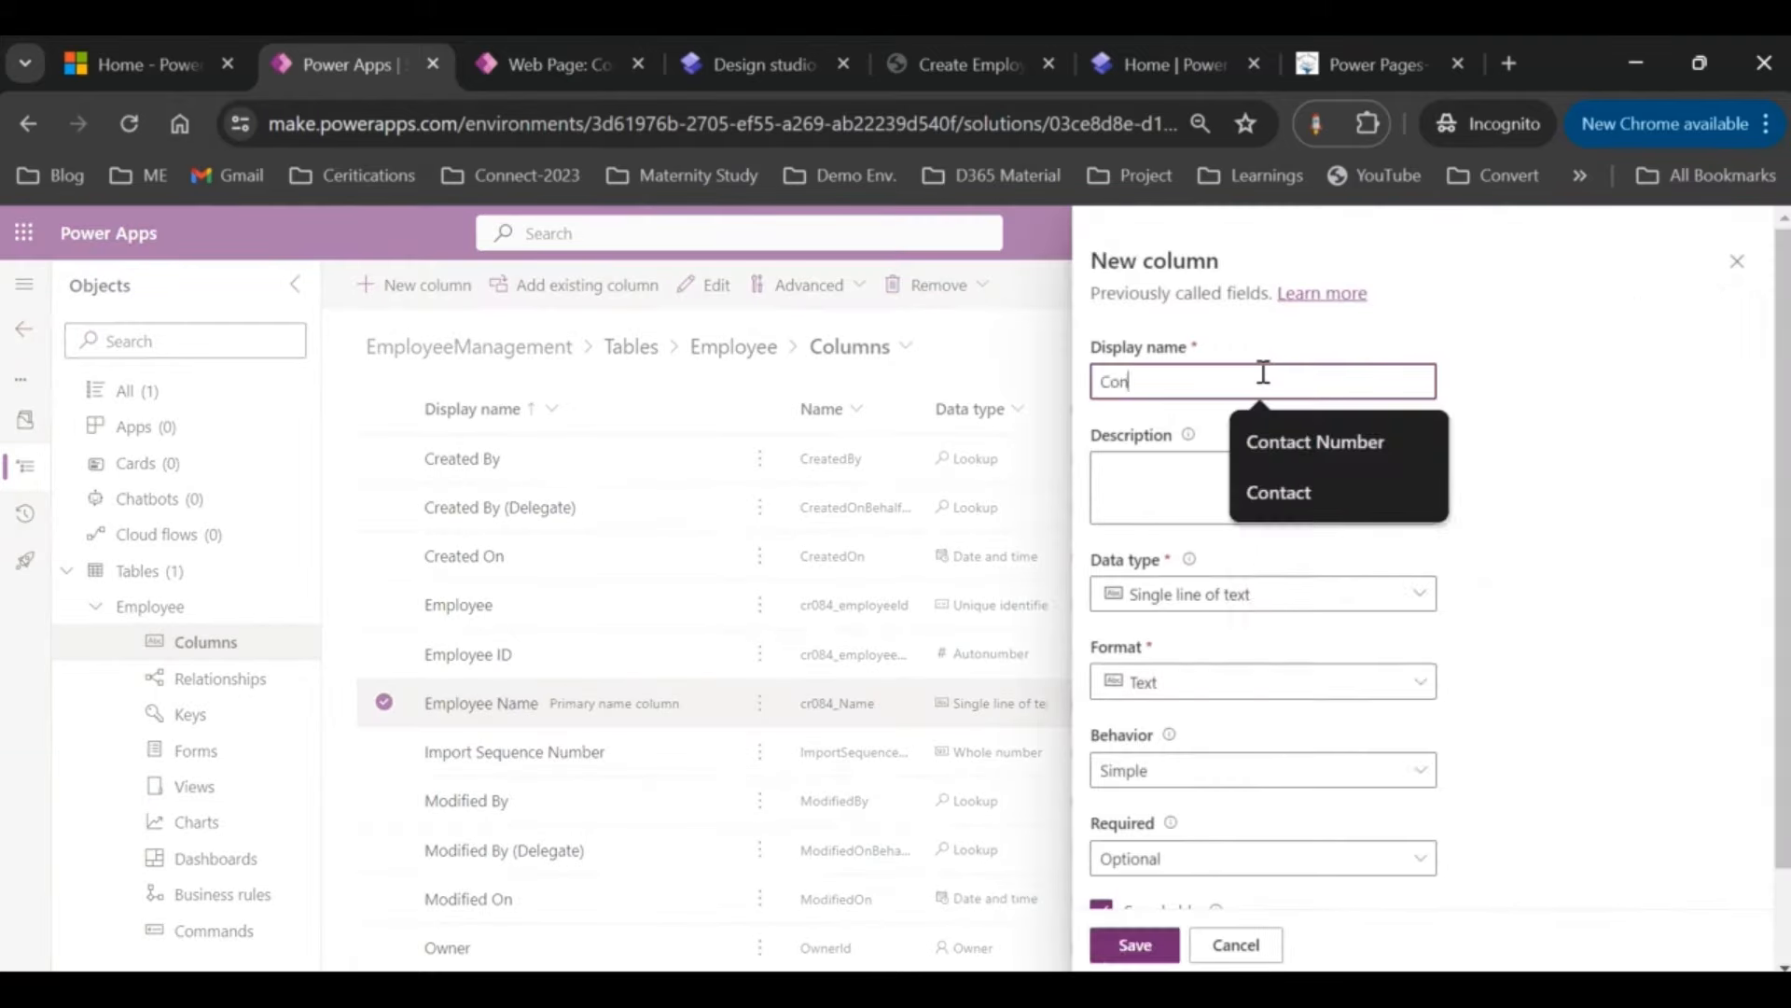
text(tact Number)
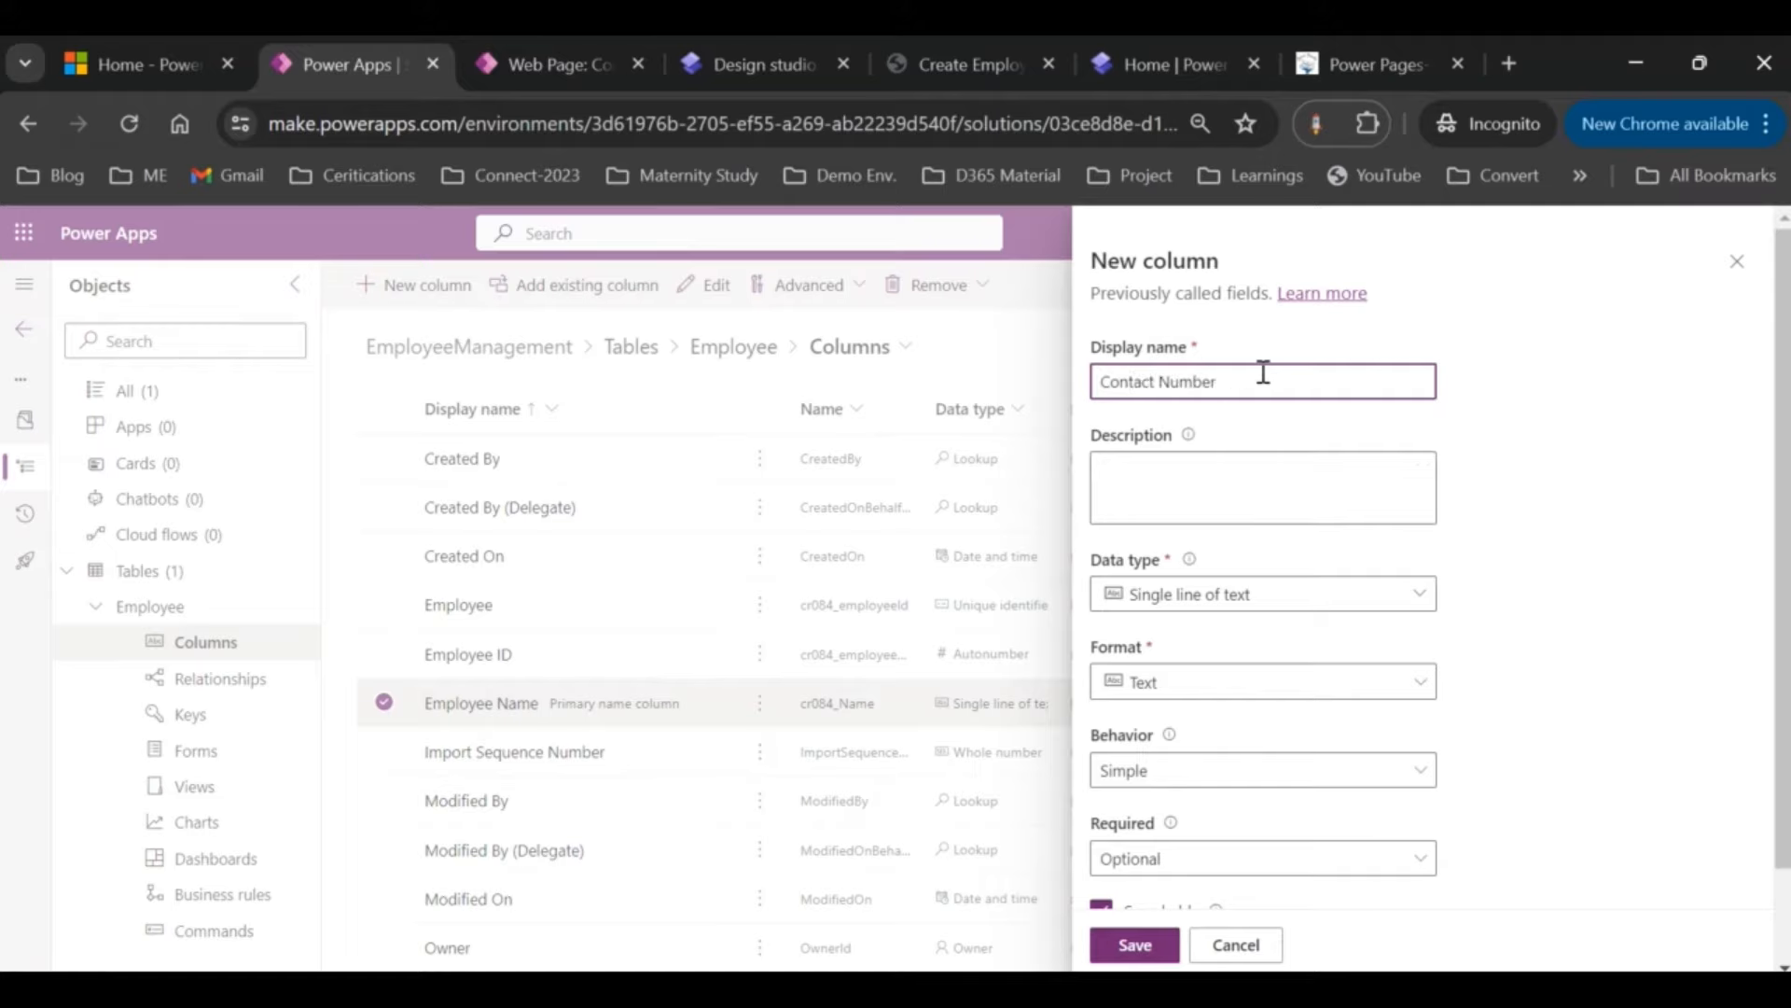
click(1406, 600)
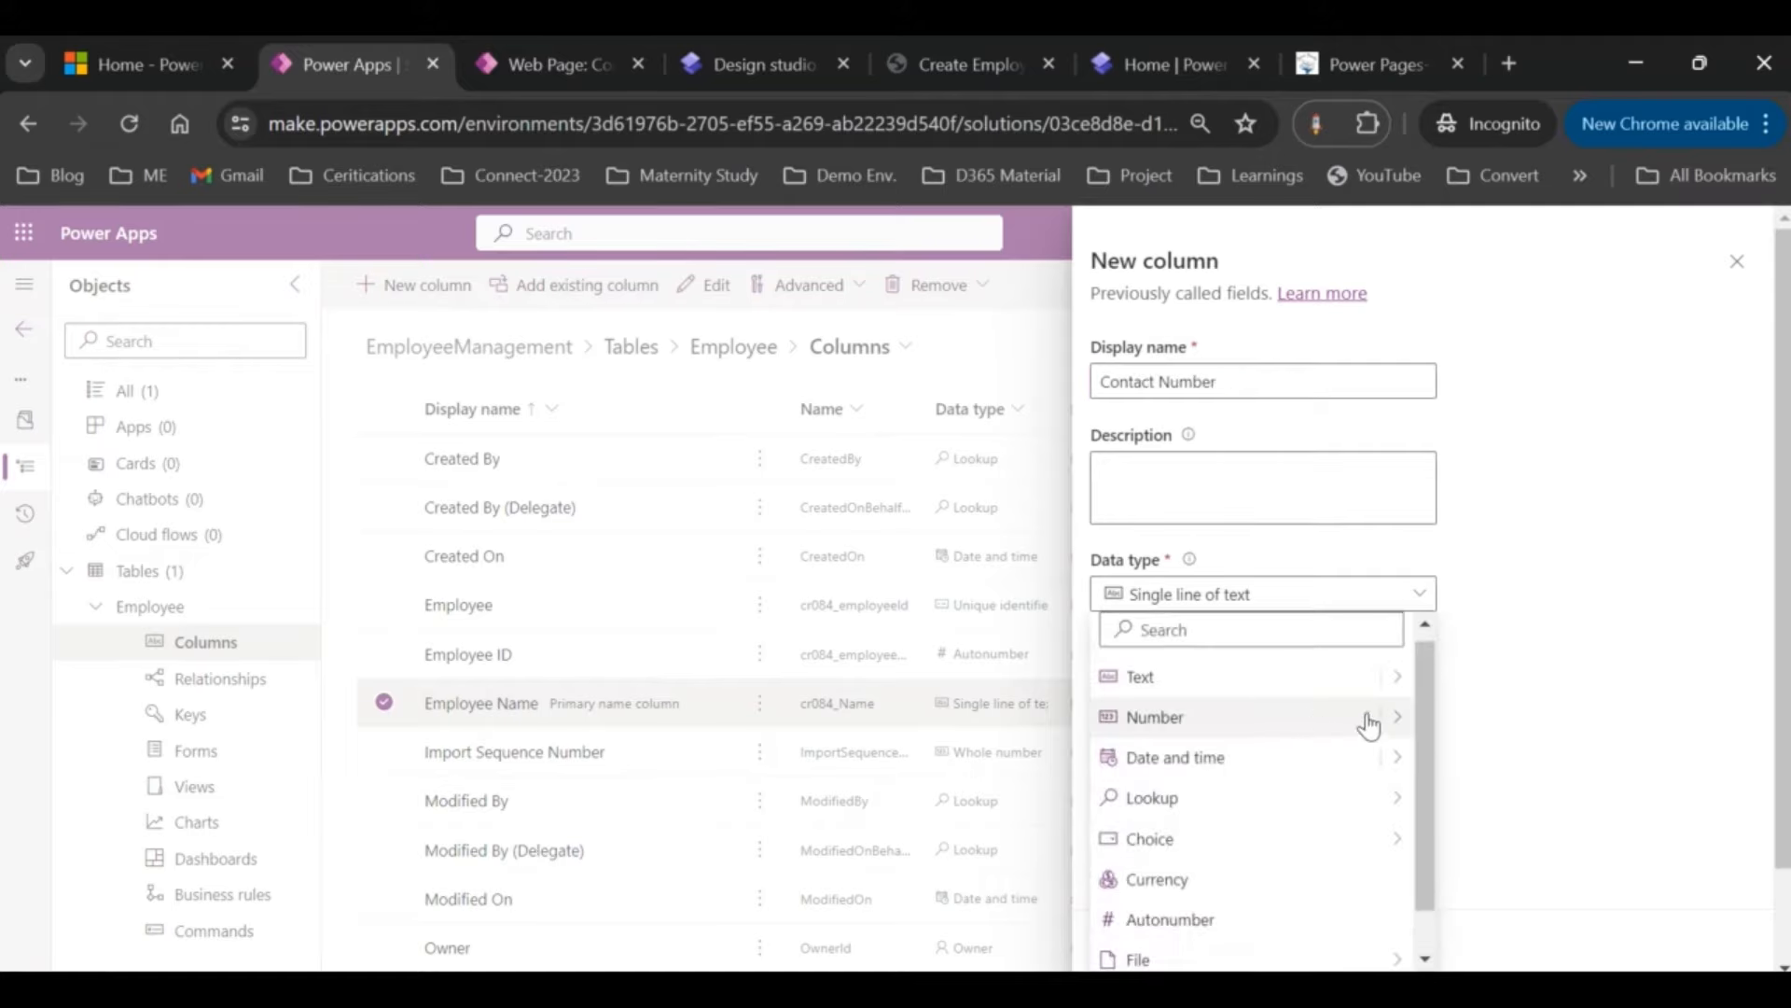
mouse_move(1393, 721)
click(1331, 720)
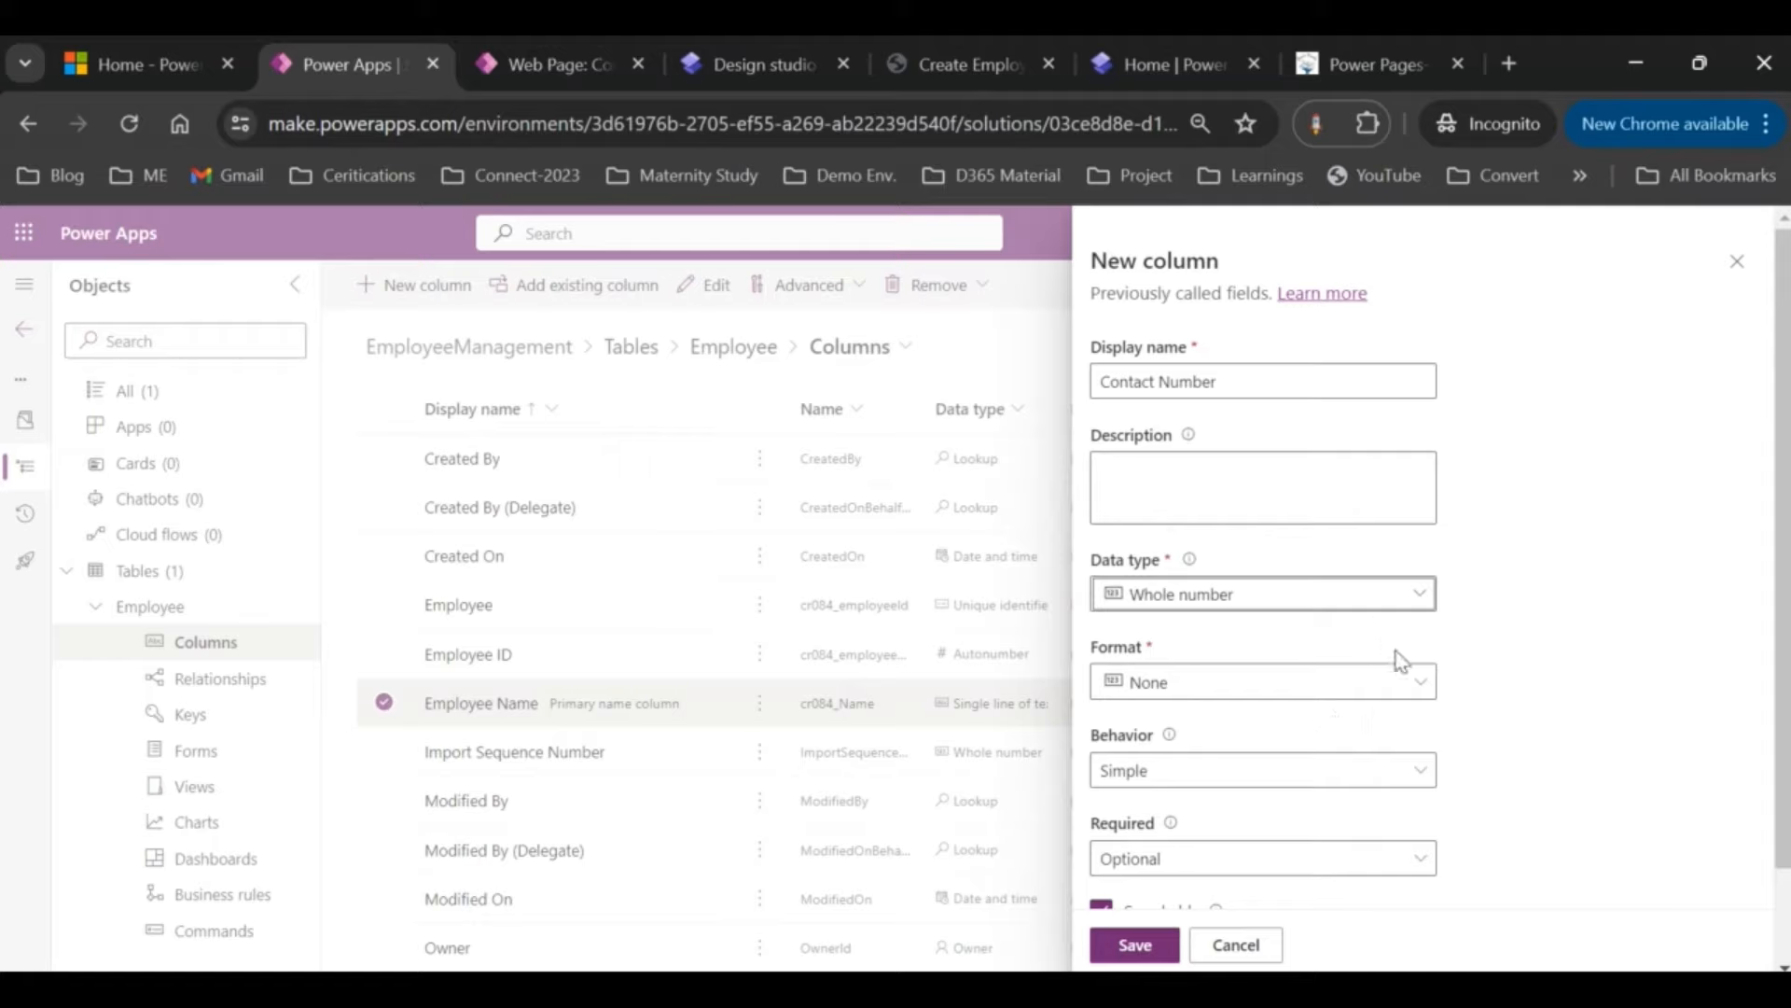
click(1426, 692)
click(1425, 692)
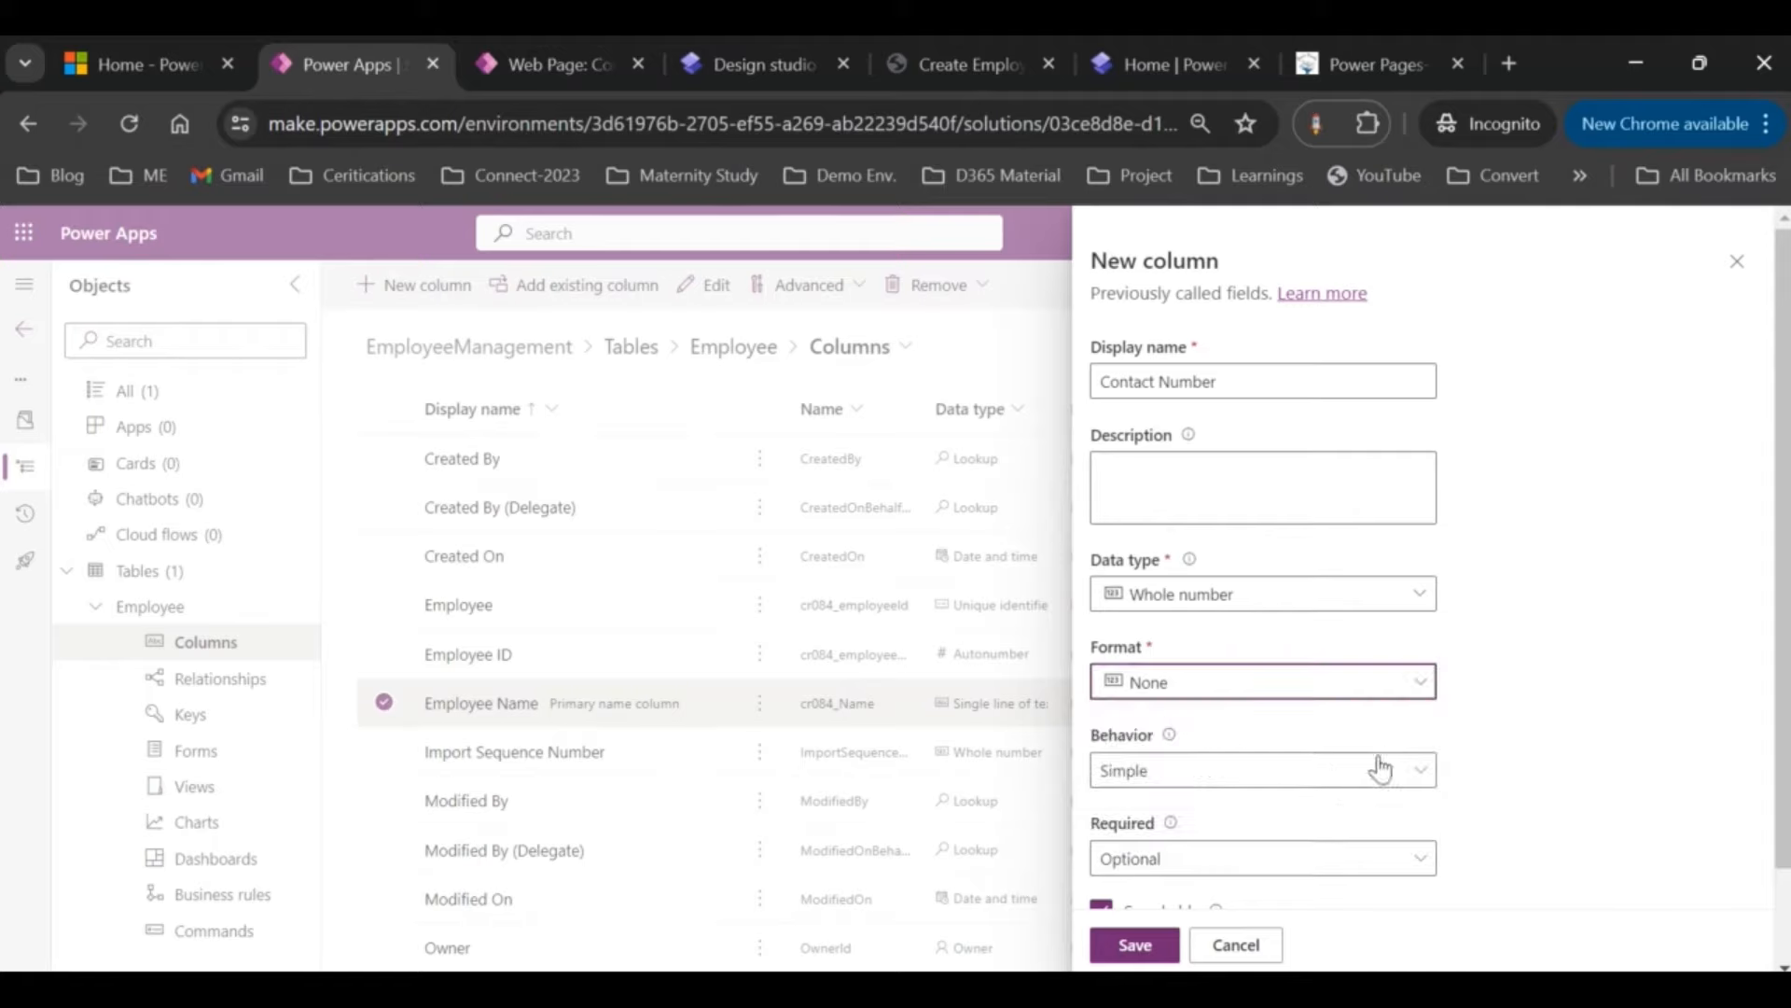
click(1415, 767)
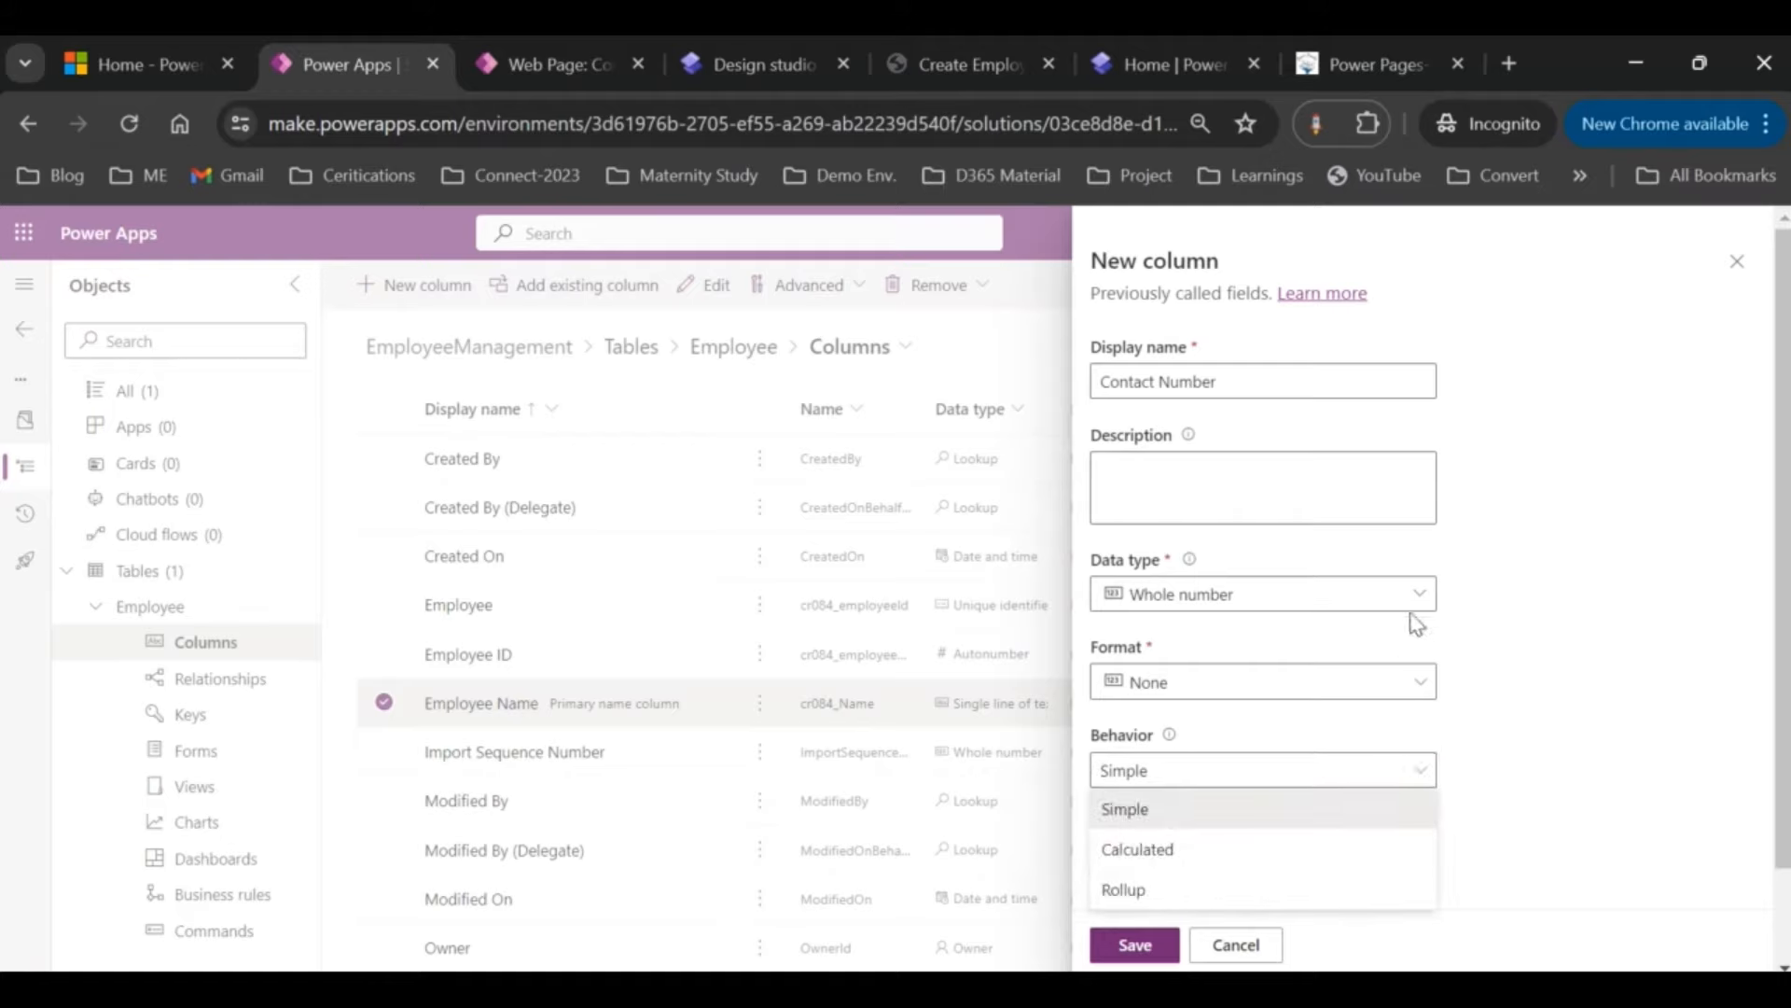
click(1416, 589)
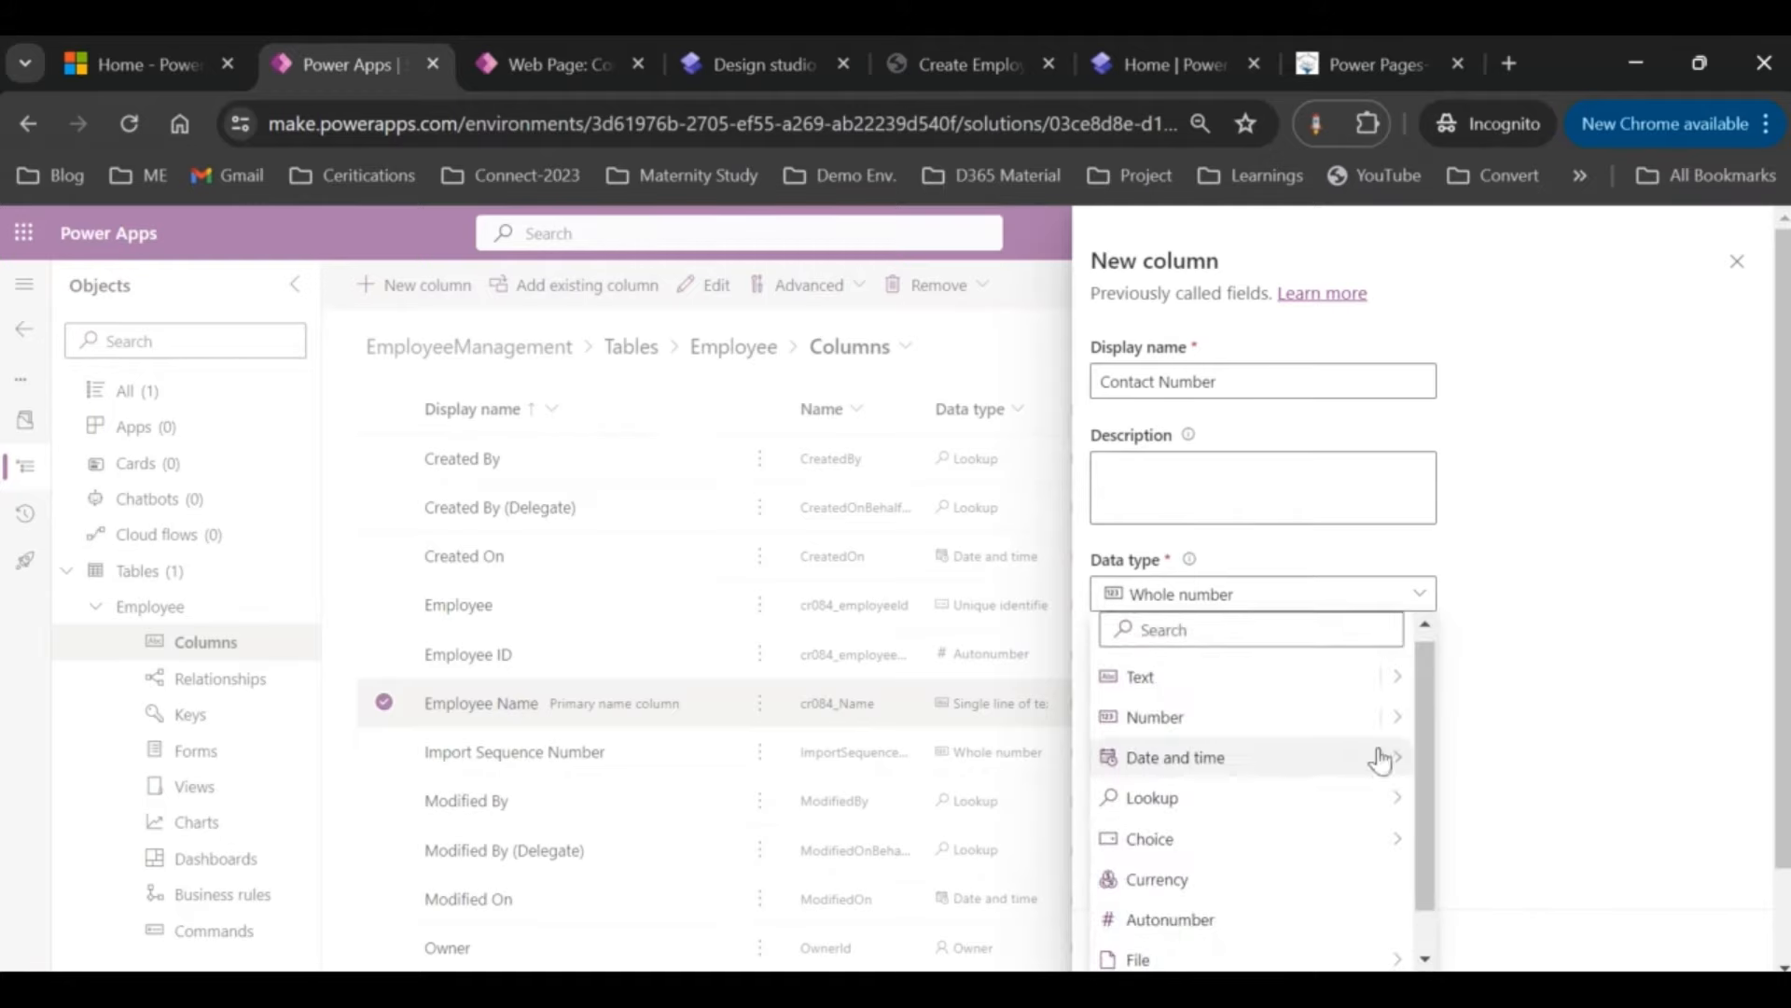
Step: Switch Contact Number to Text > Phone number, set schema name contactnumber, and save
mouse_move(1397, 722)
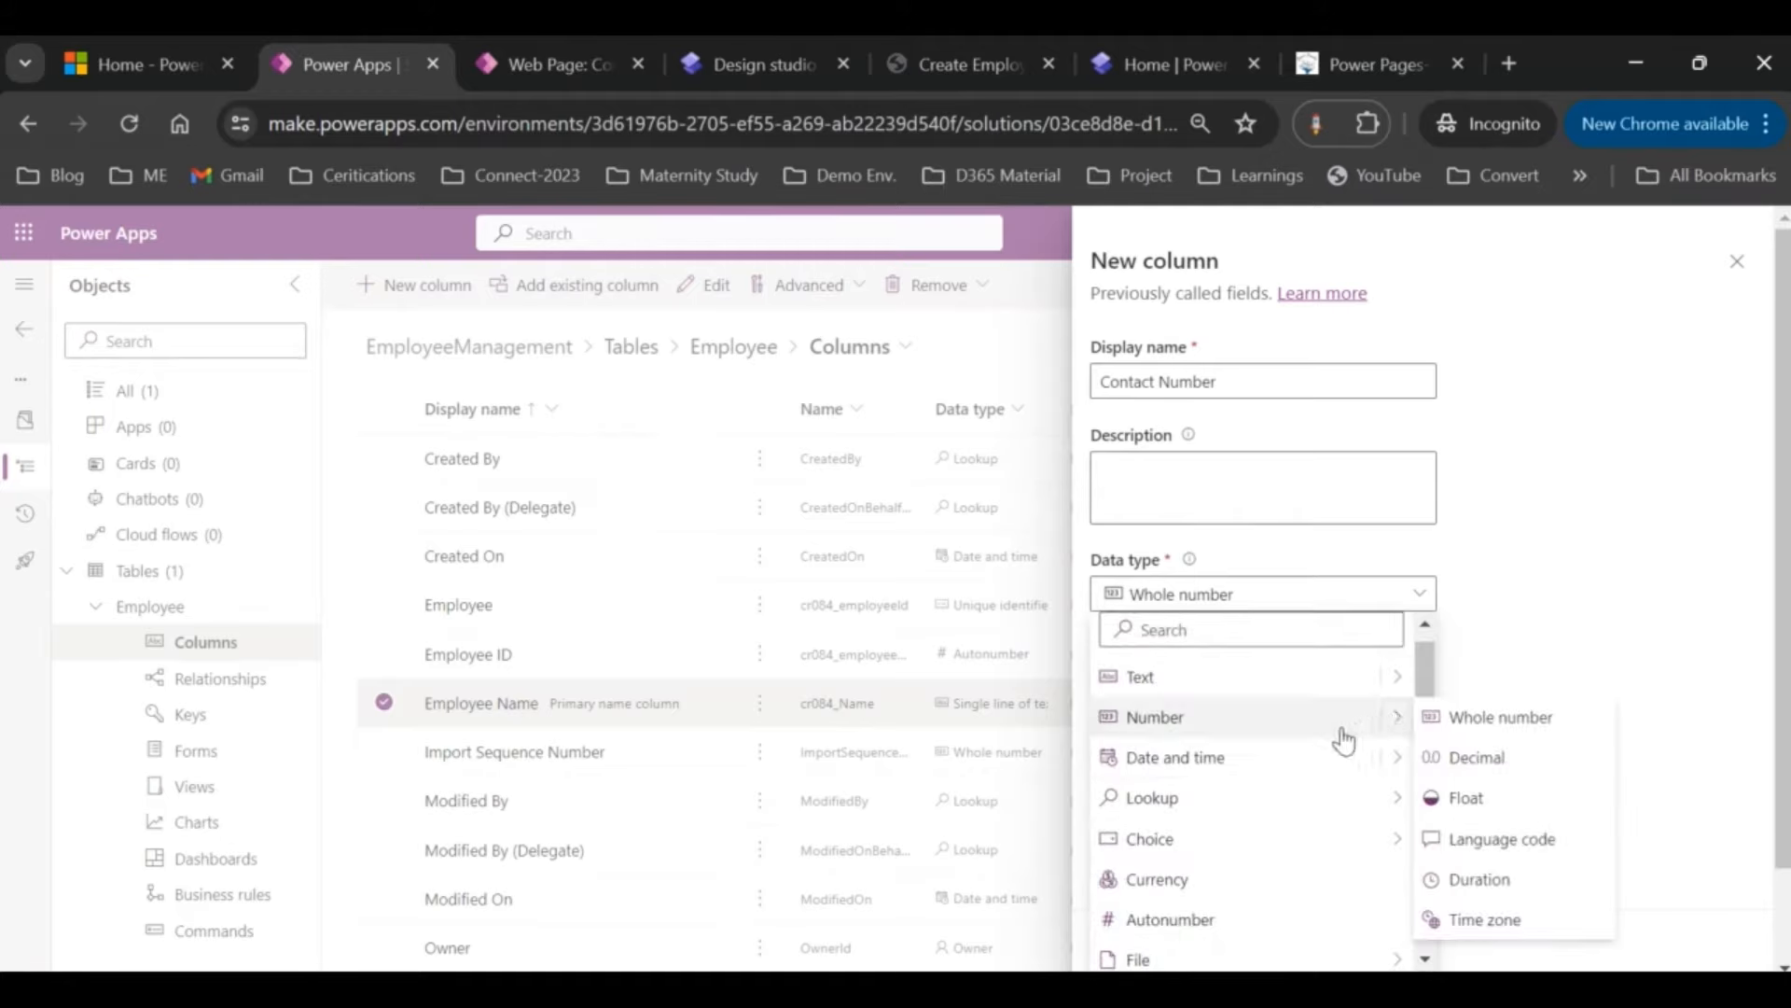
scroll(1328, 739, down, 1)
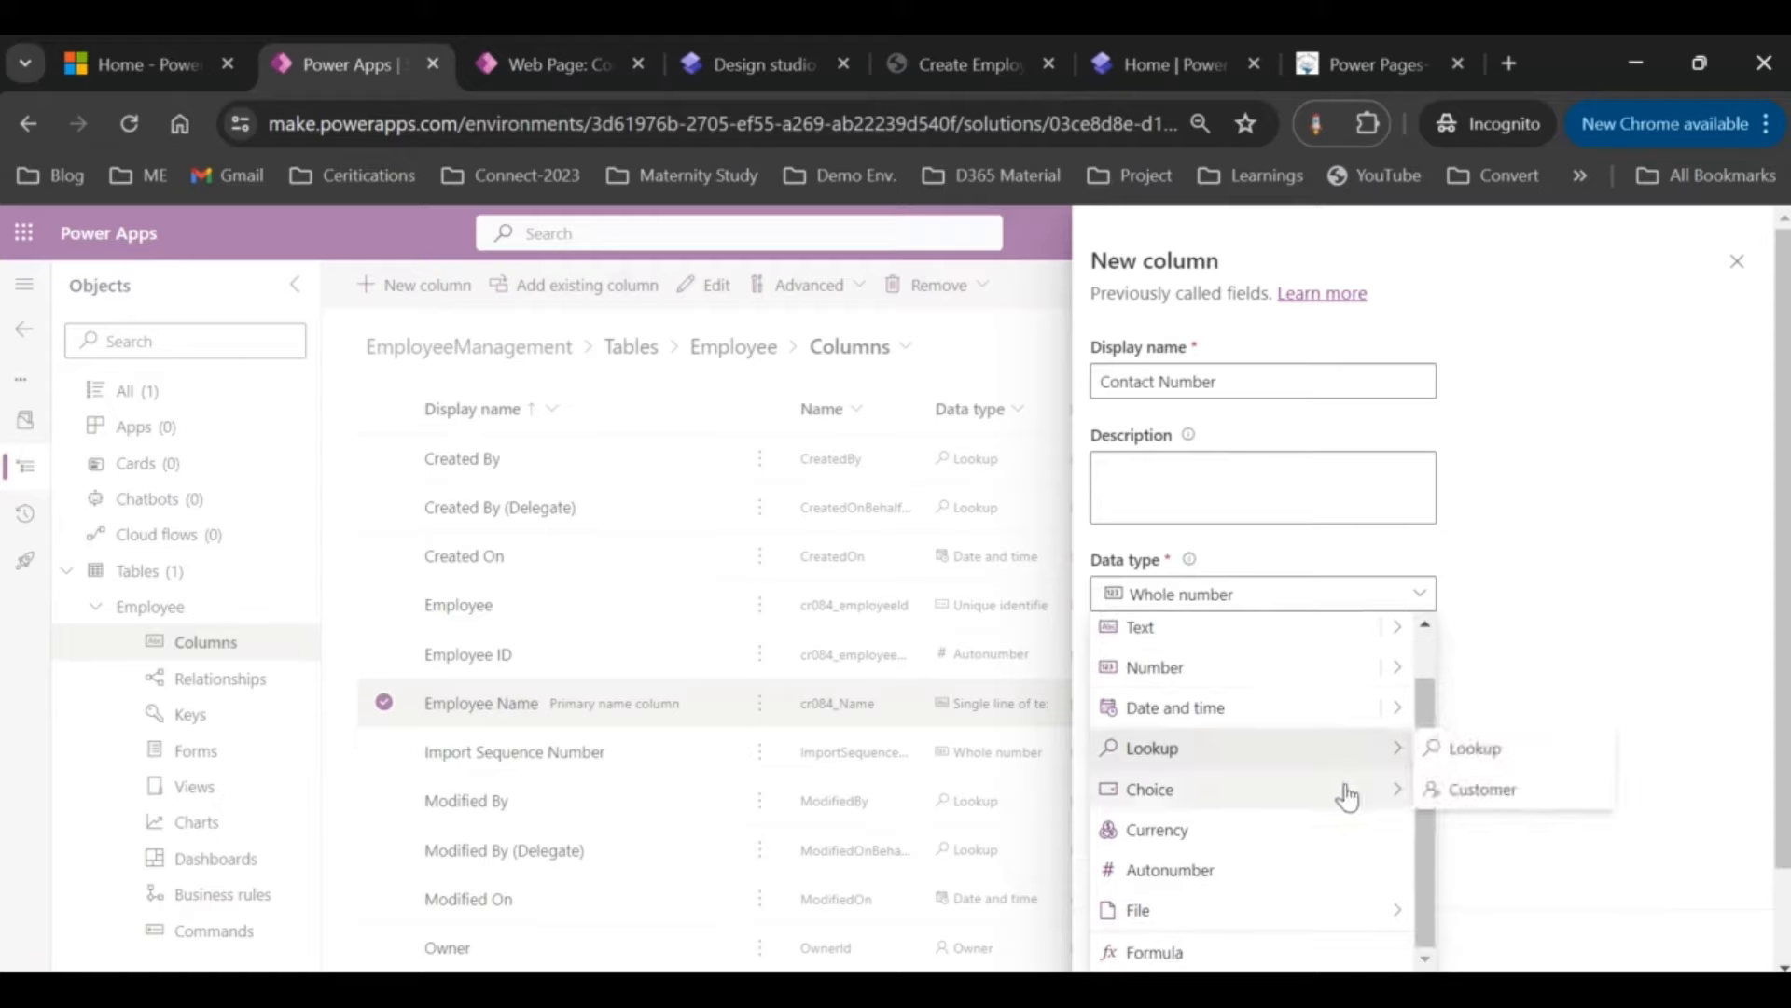
scroll(1346, 791, up, 1)
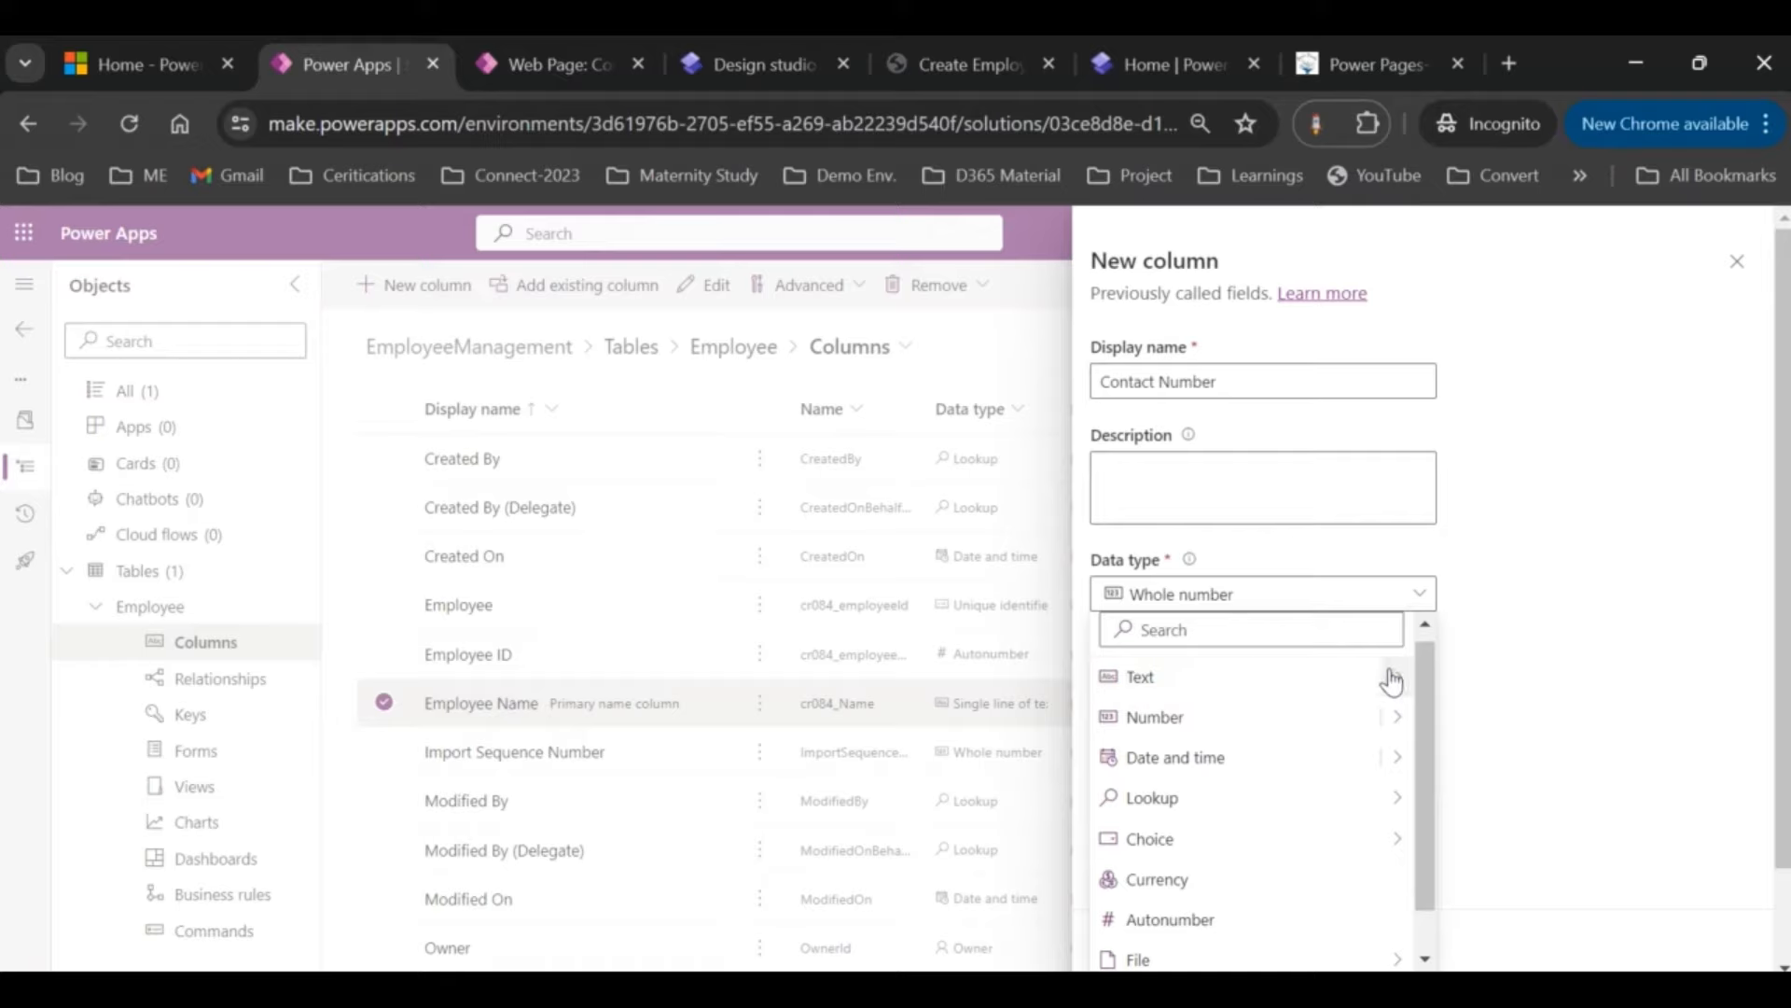
mouse_move(1400, 684)
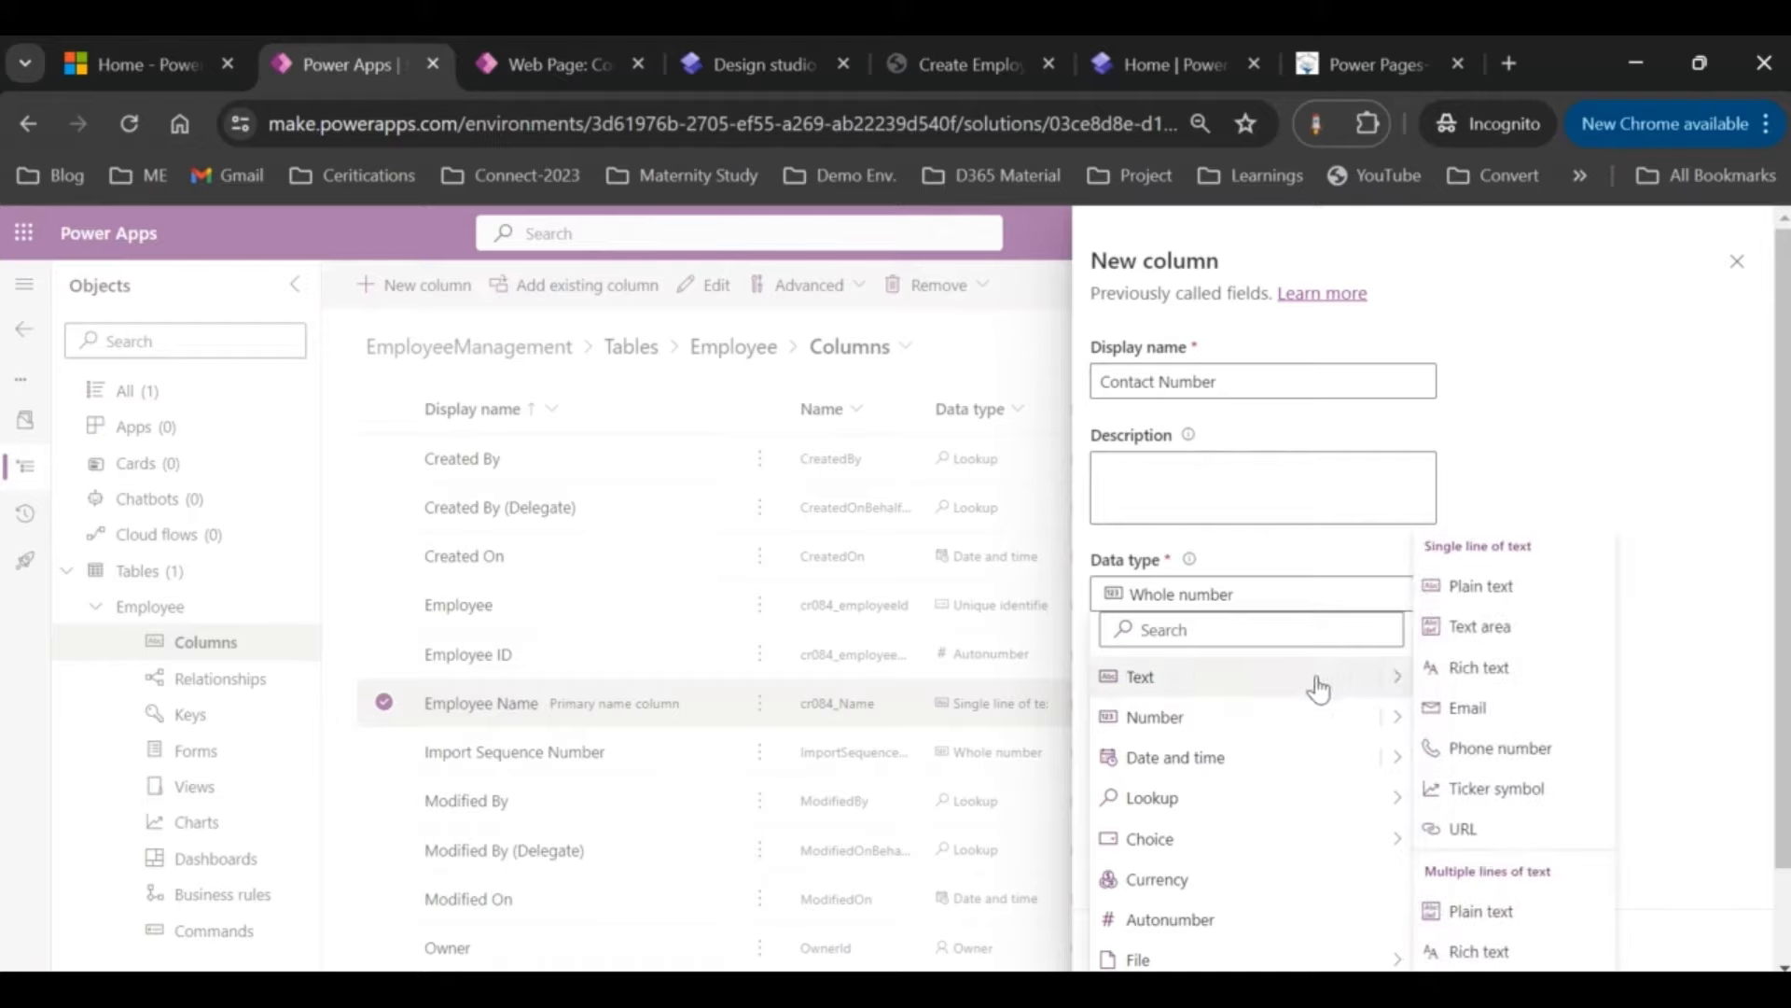
click(1491, 754)
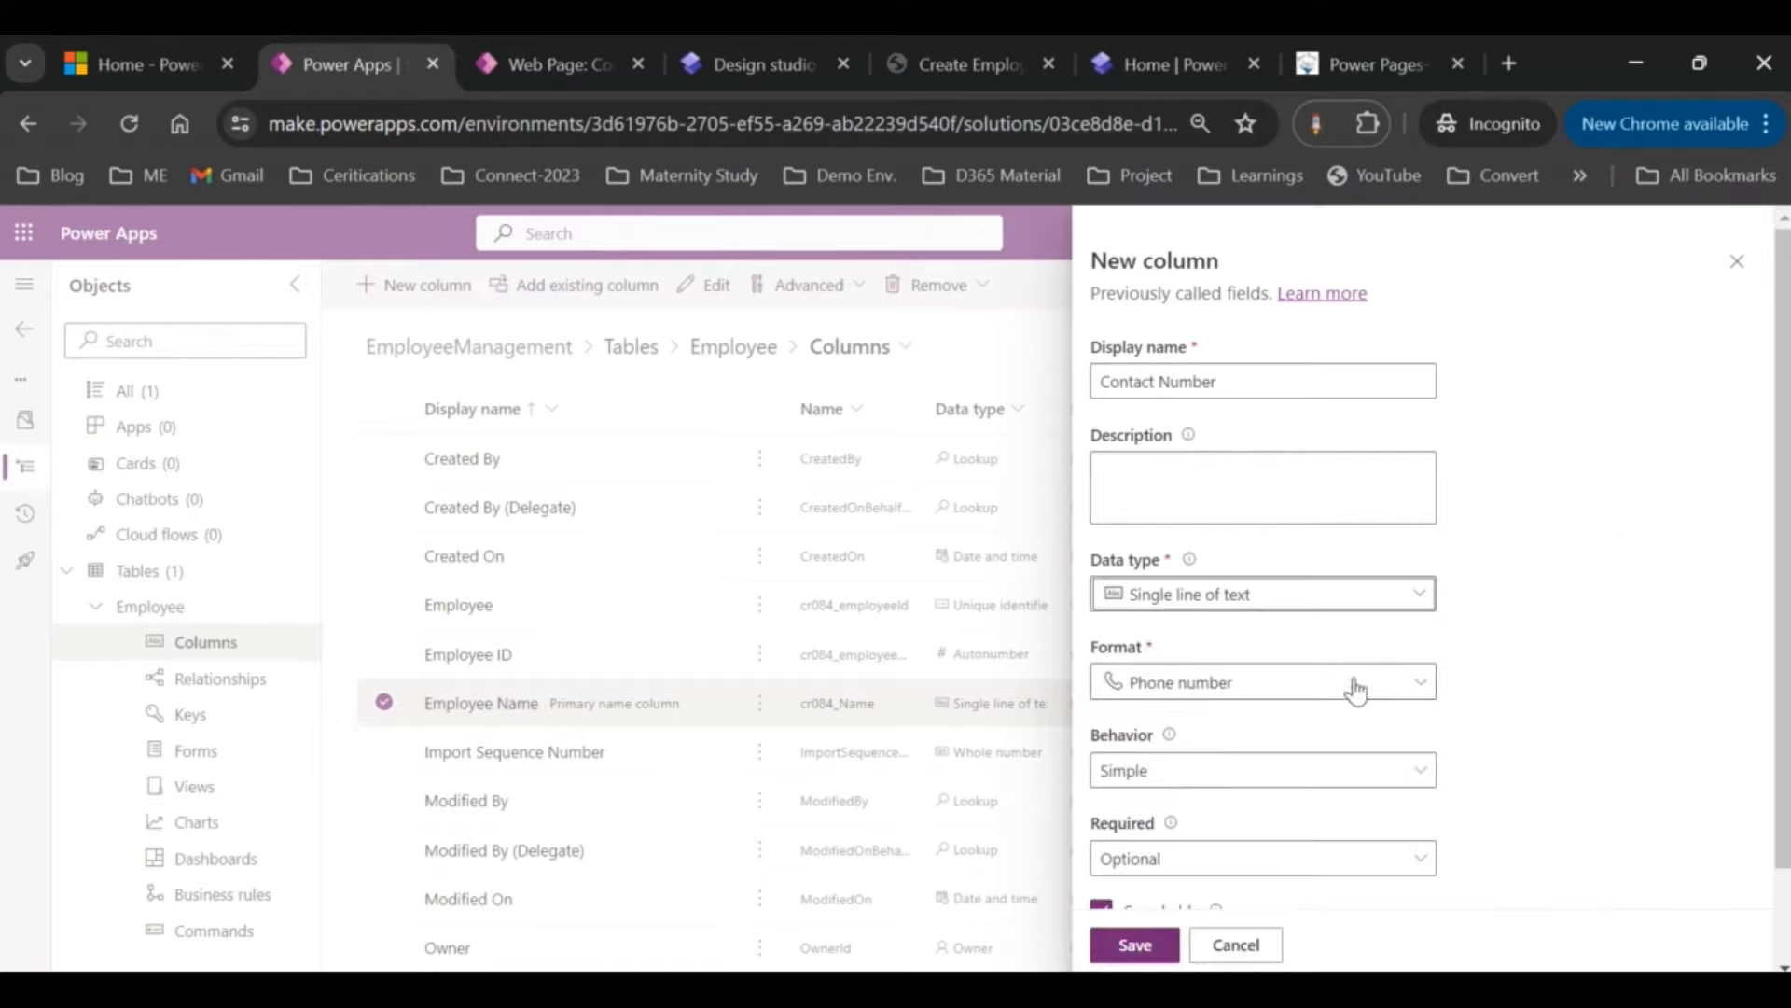
scroll(1584, 653, down, 1)
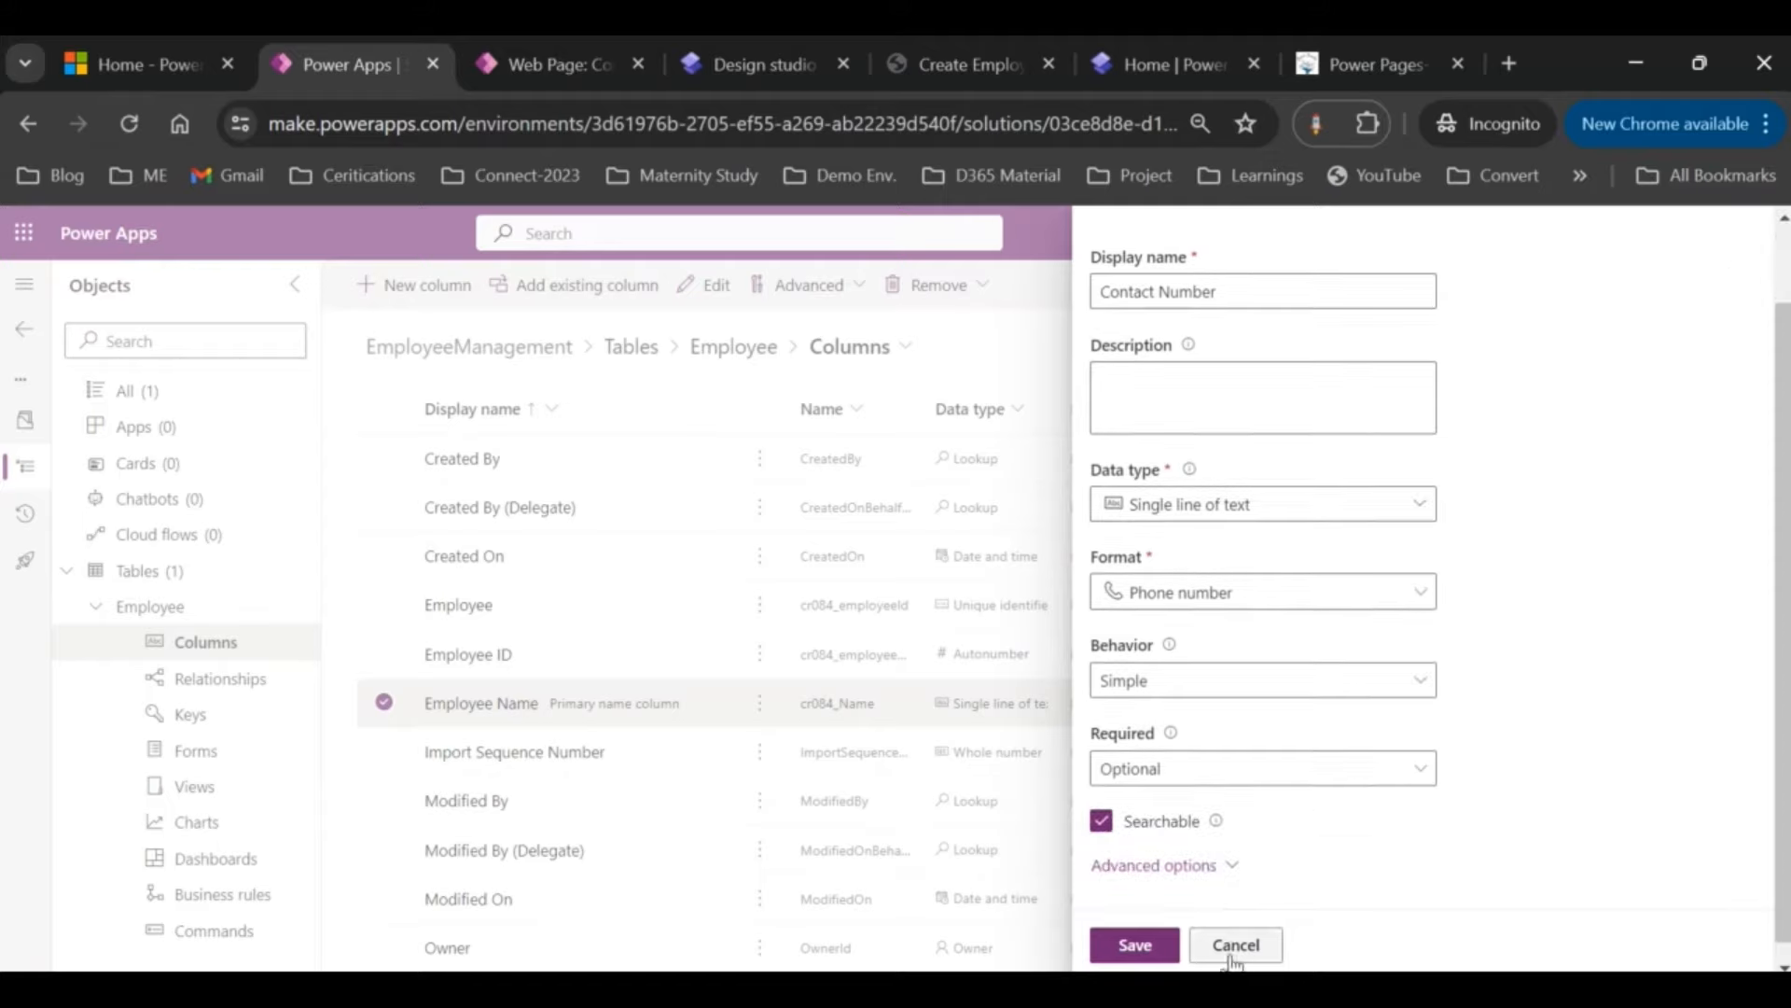
click(1137, 867)
scroll(1140, 882, down, 3)
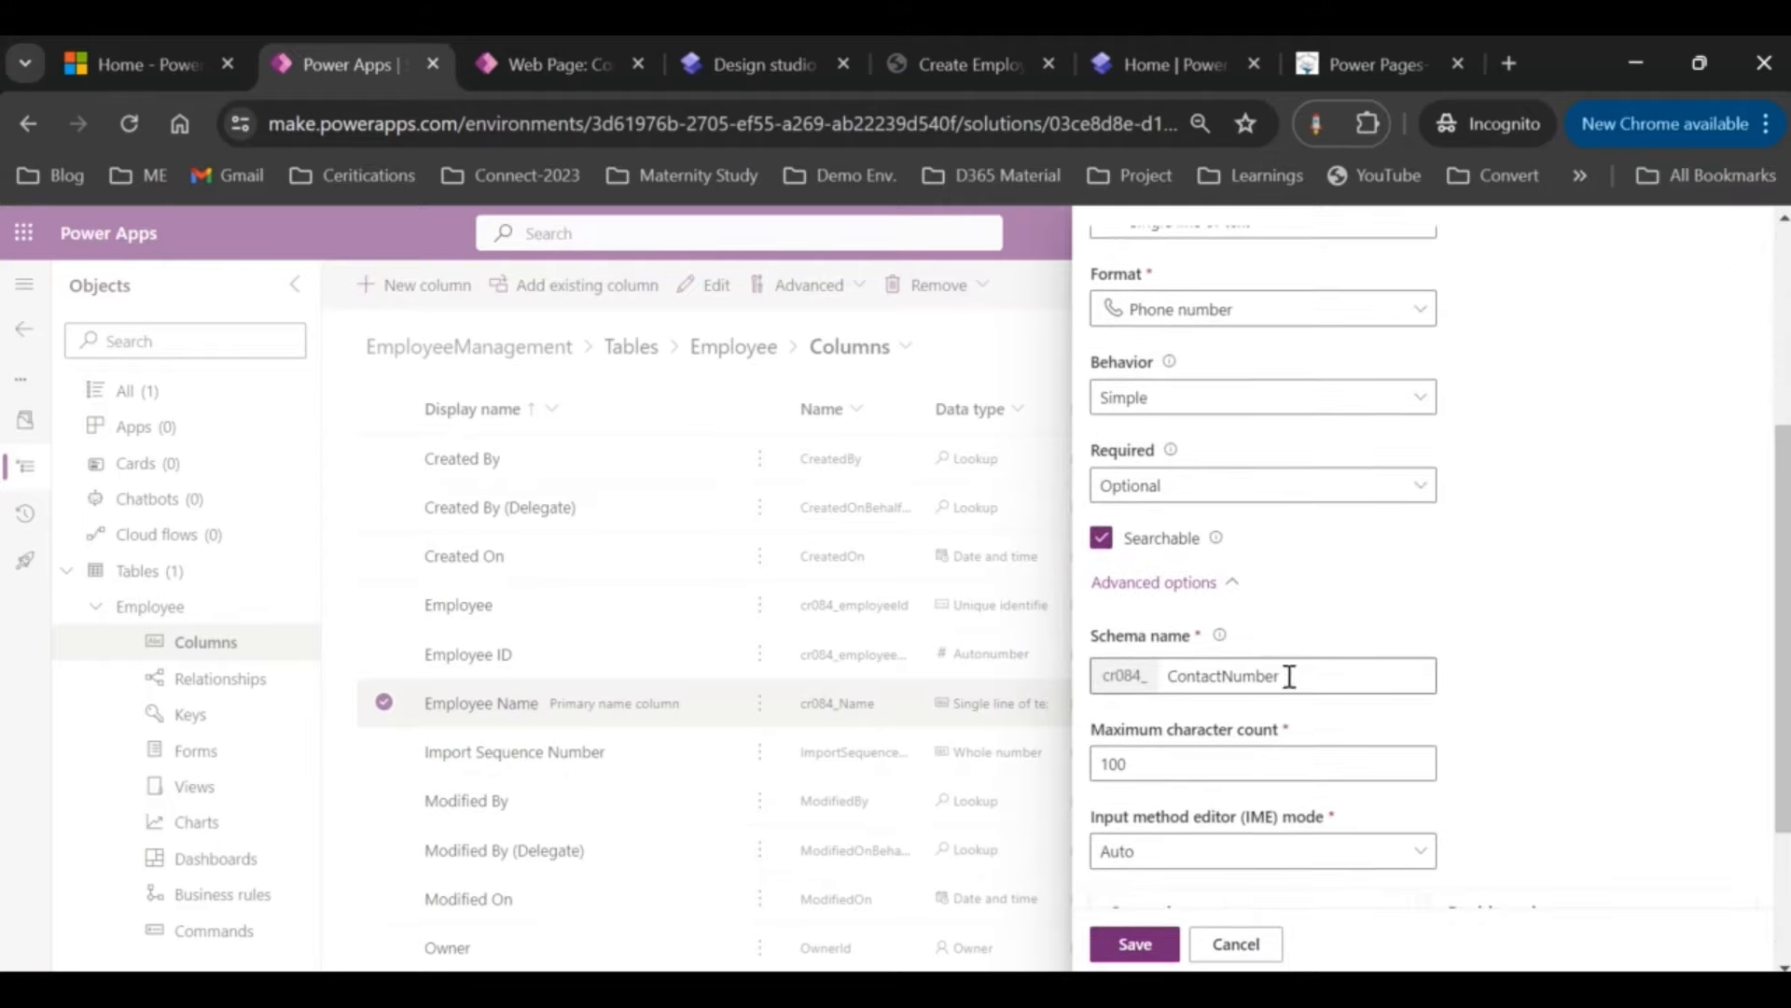
drag(1287, 679, 1094, 681)
text(co)
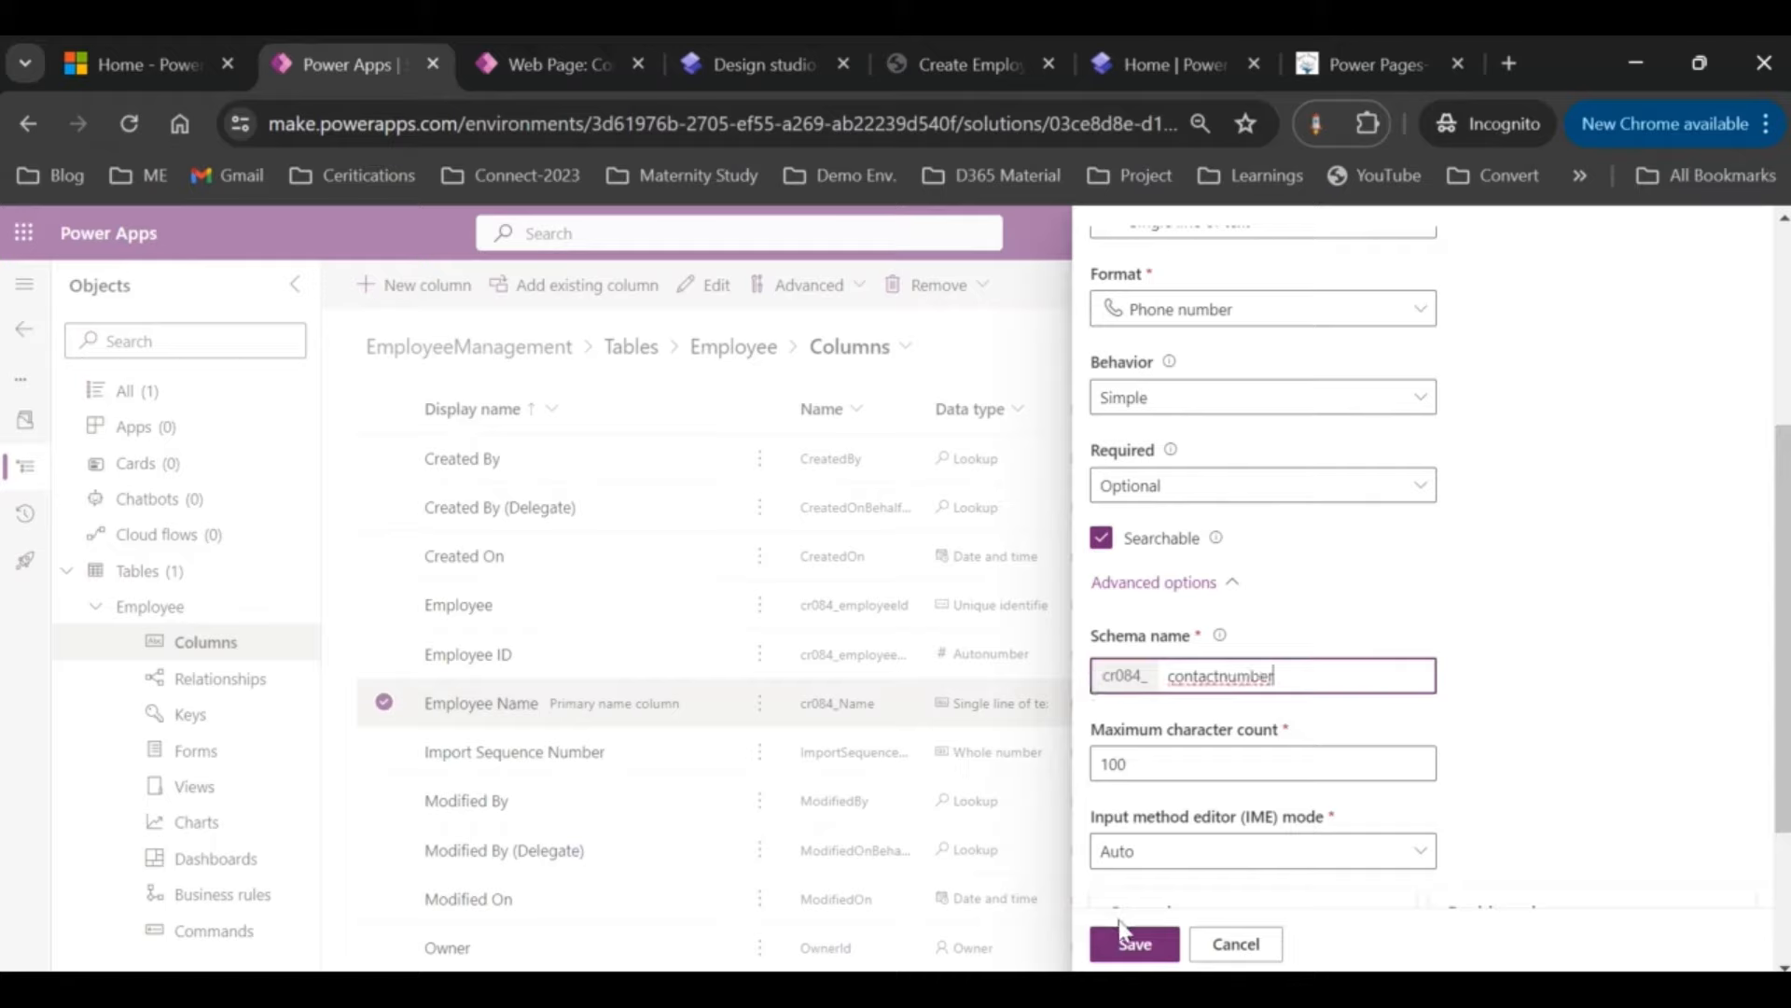
click(1134, 943)
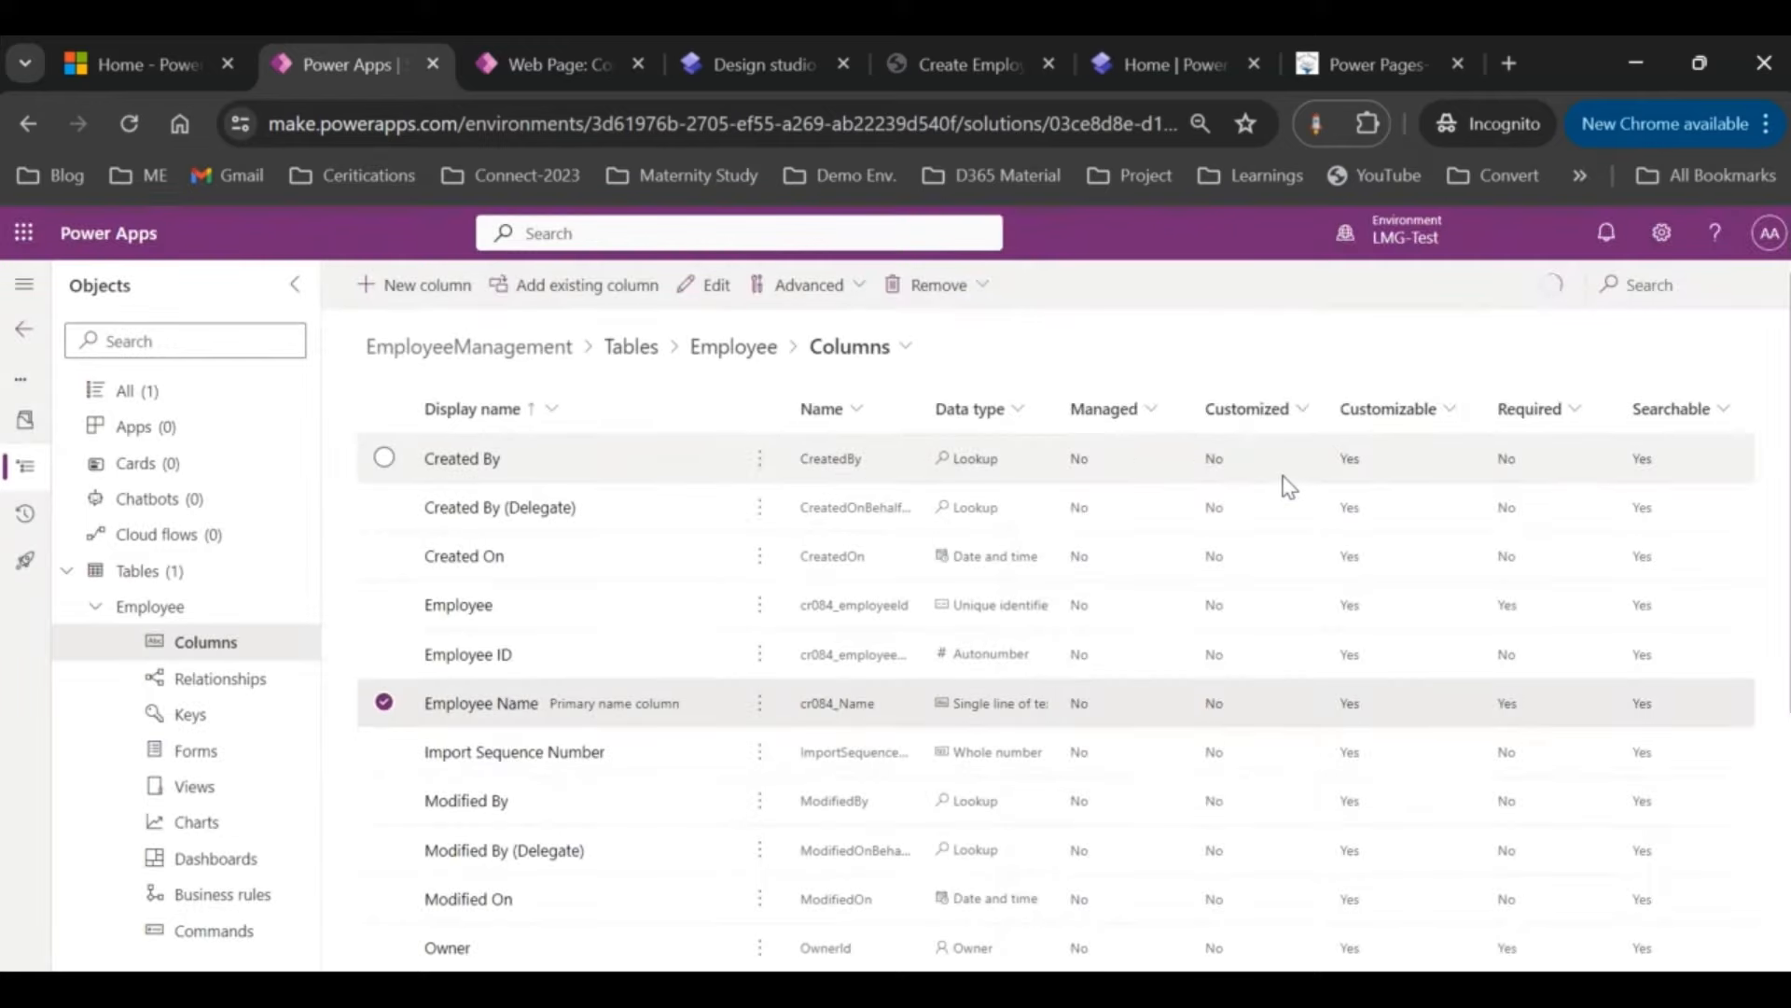
Step: Add a Department column of type Choice and start a new global choice for it
click(402, 284)
click(1173, 374)
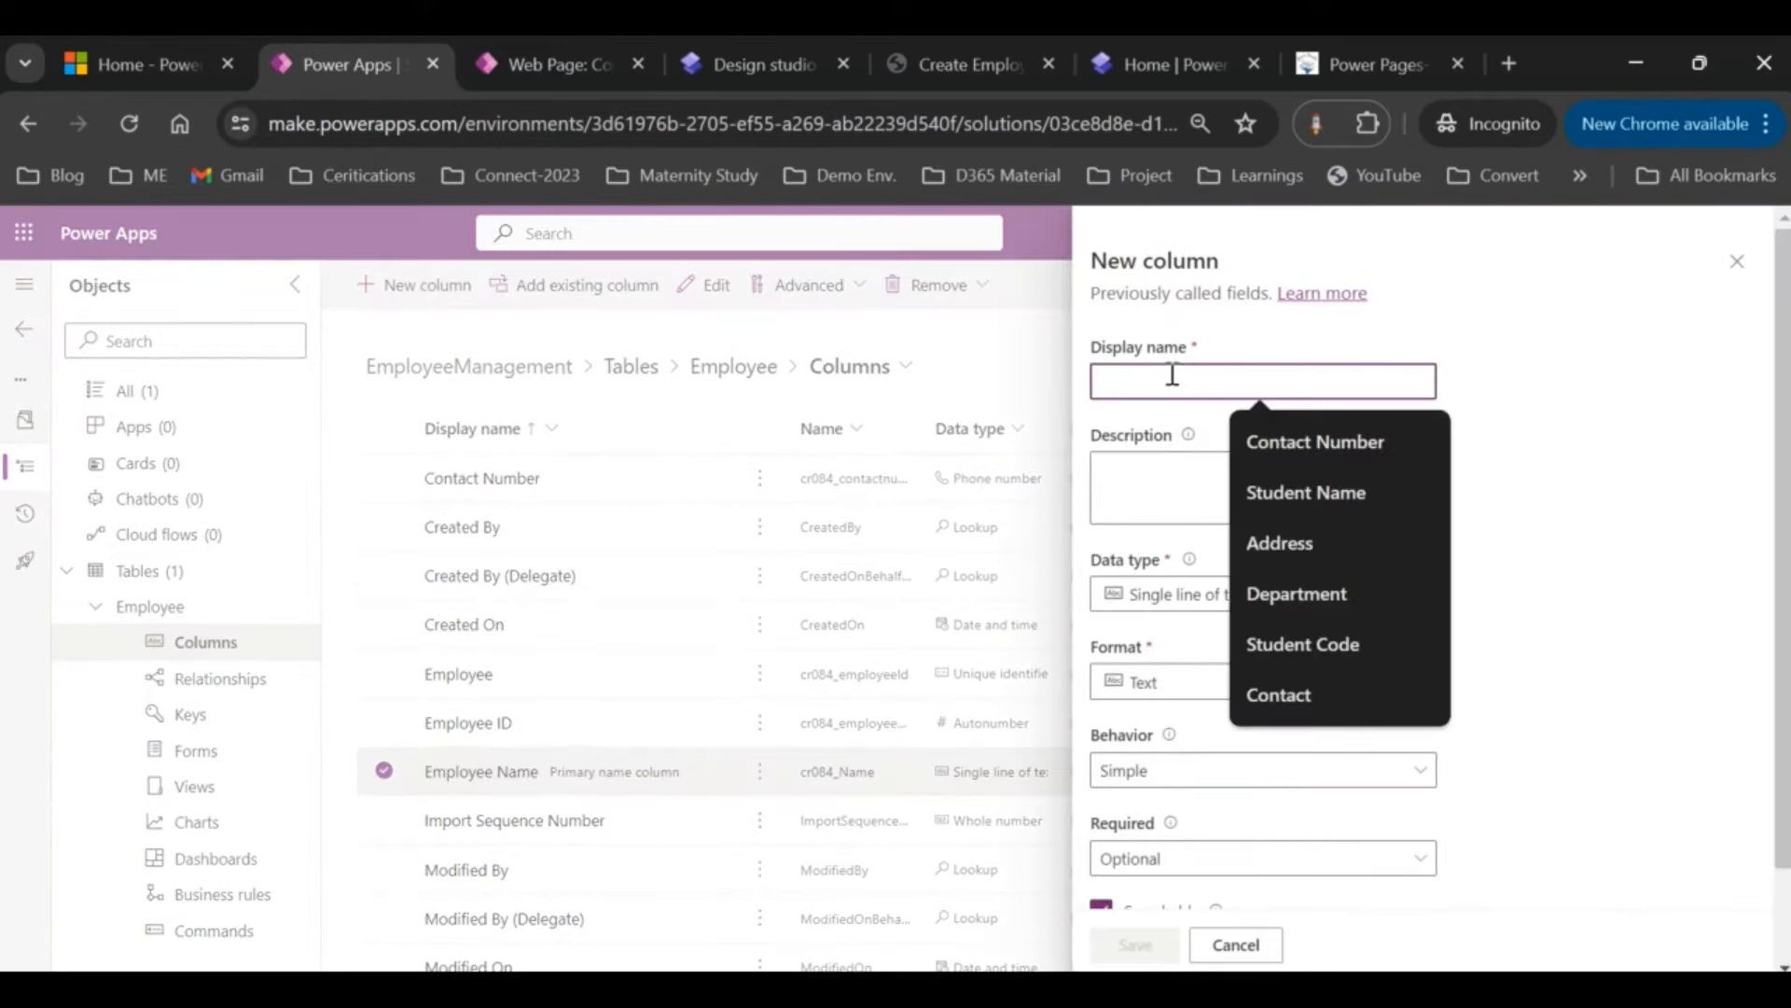
text(DEp)
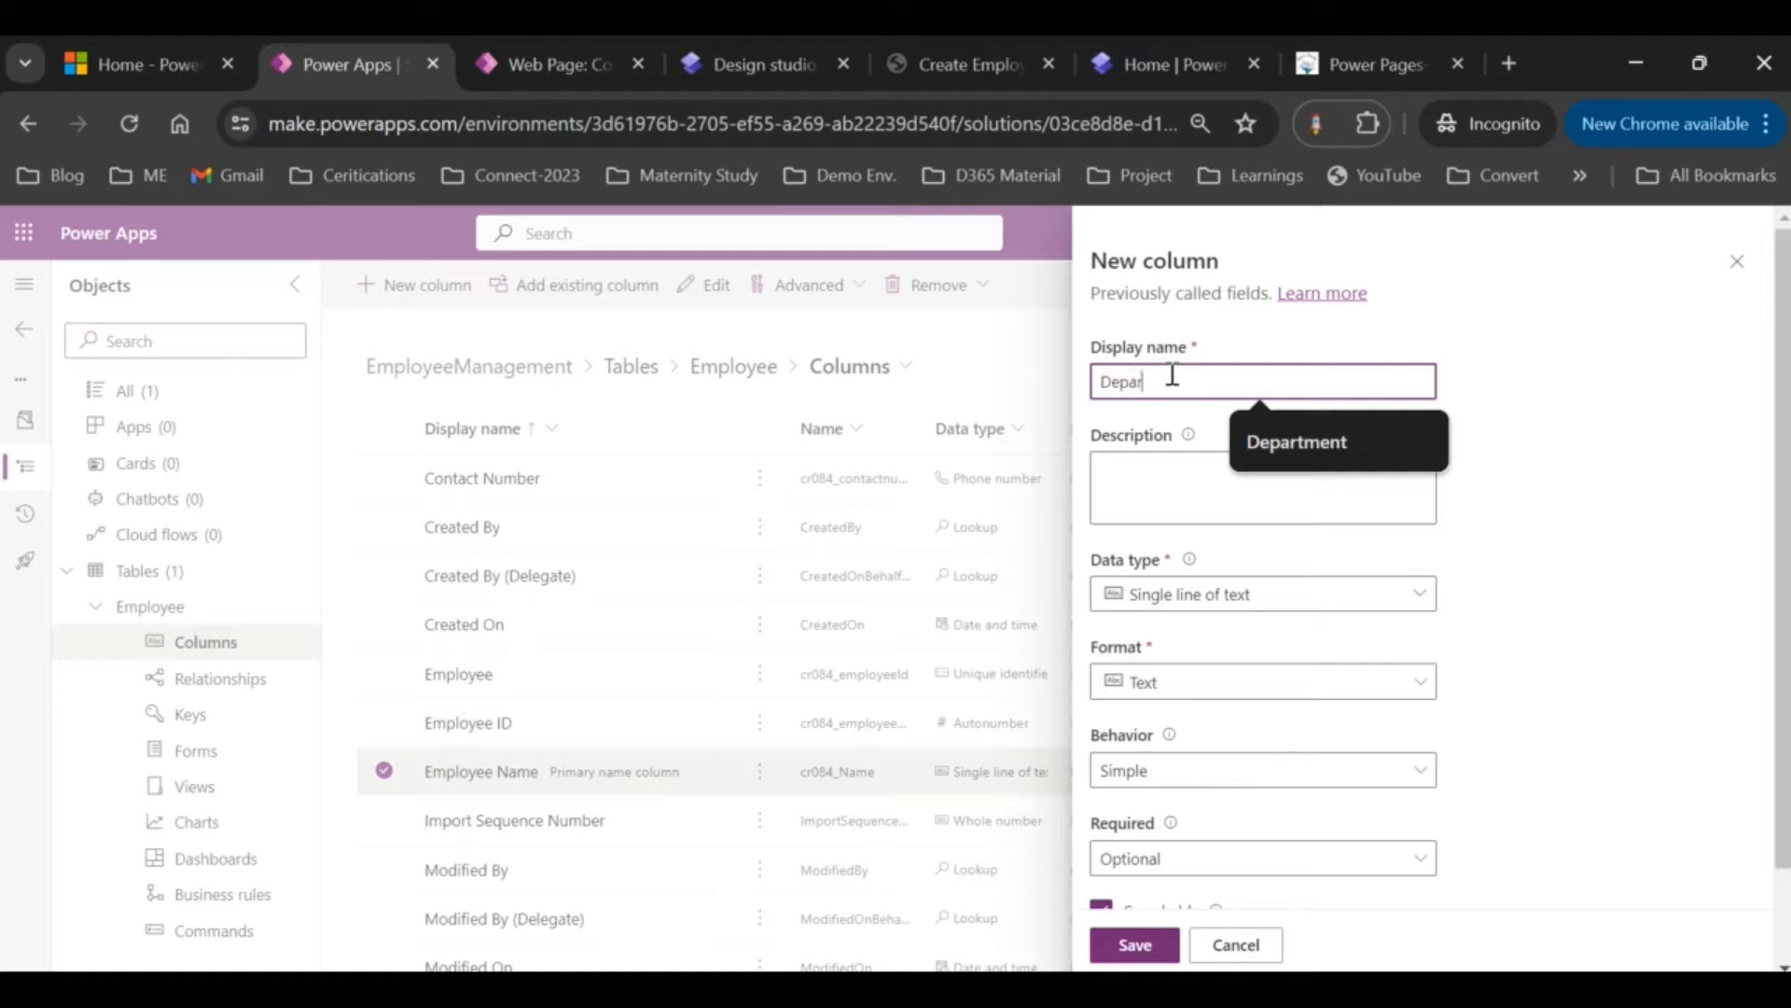
text(artment)
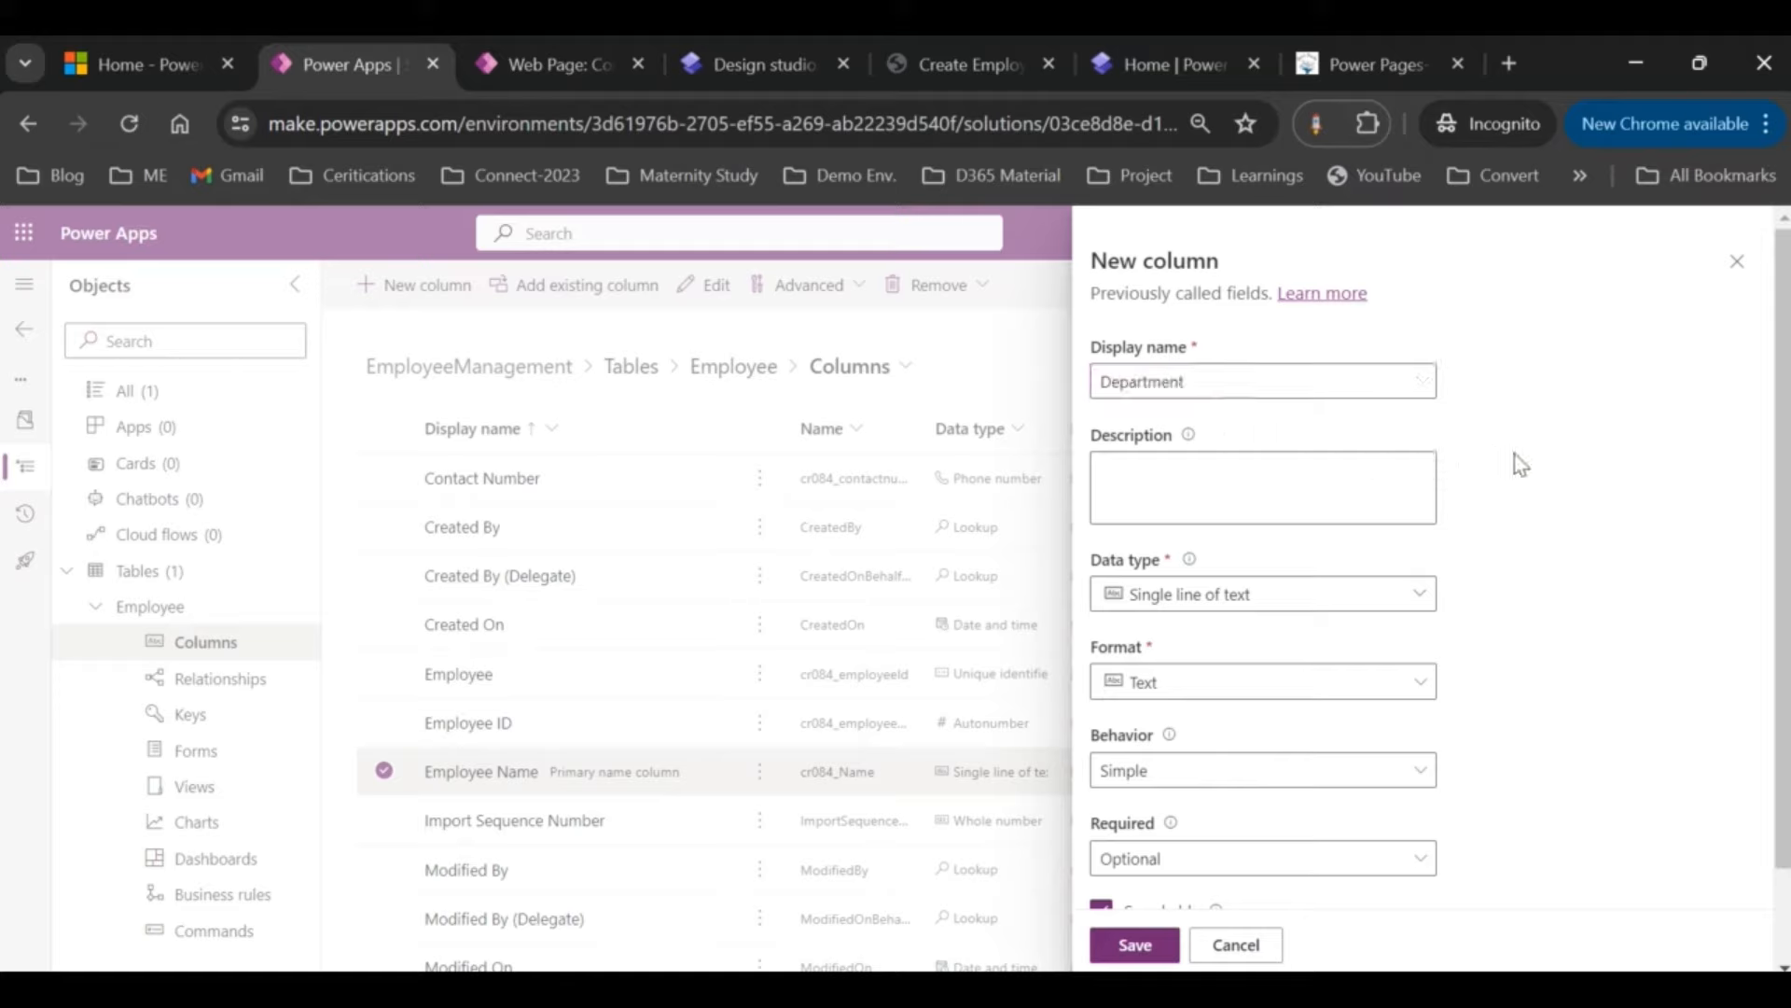
scroll(1511, 460, down, 1)
click(1408, 484)
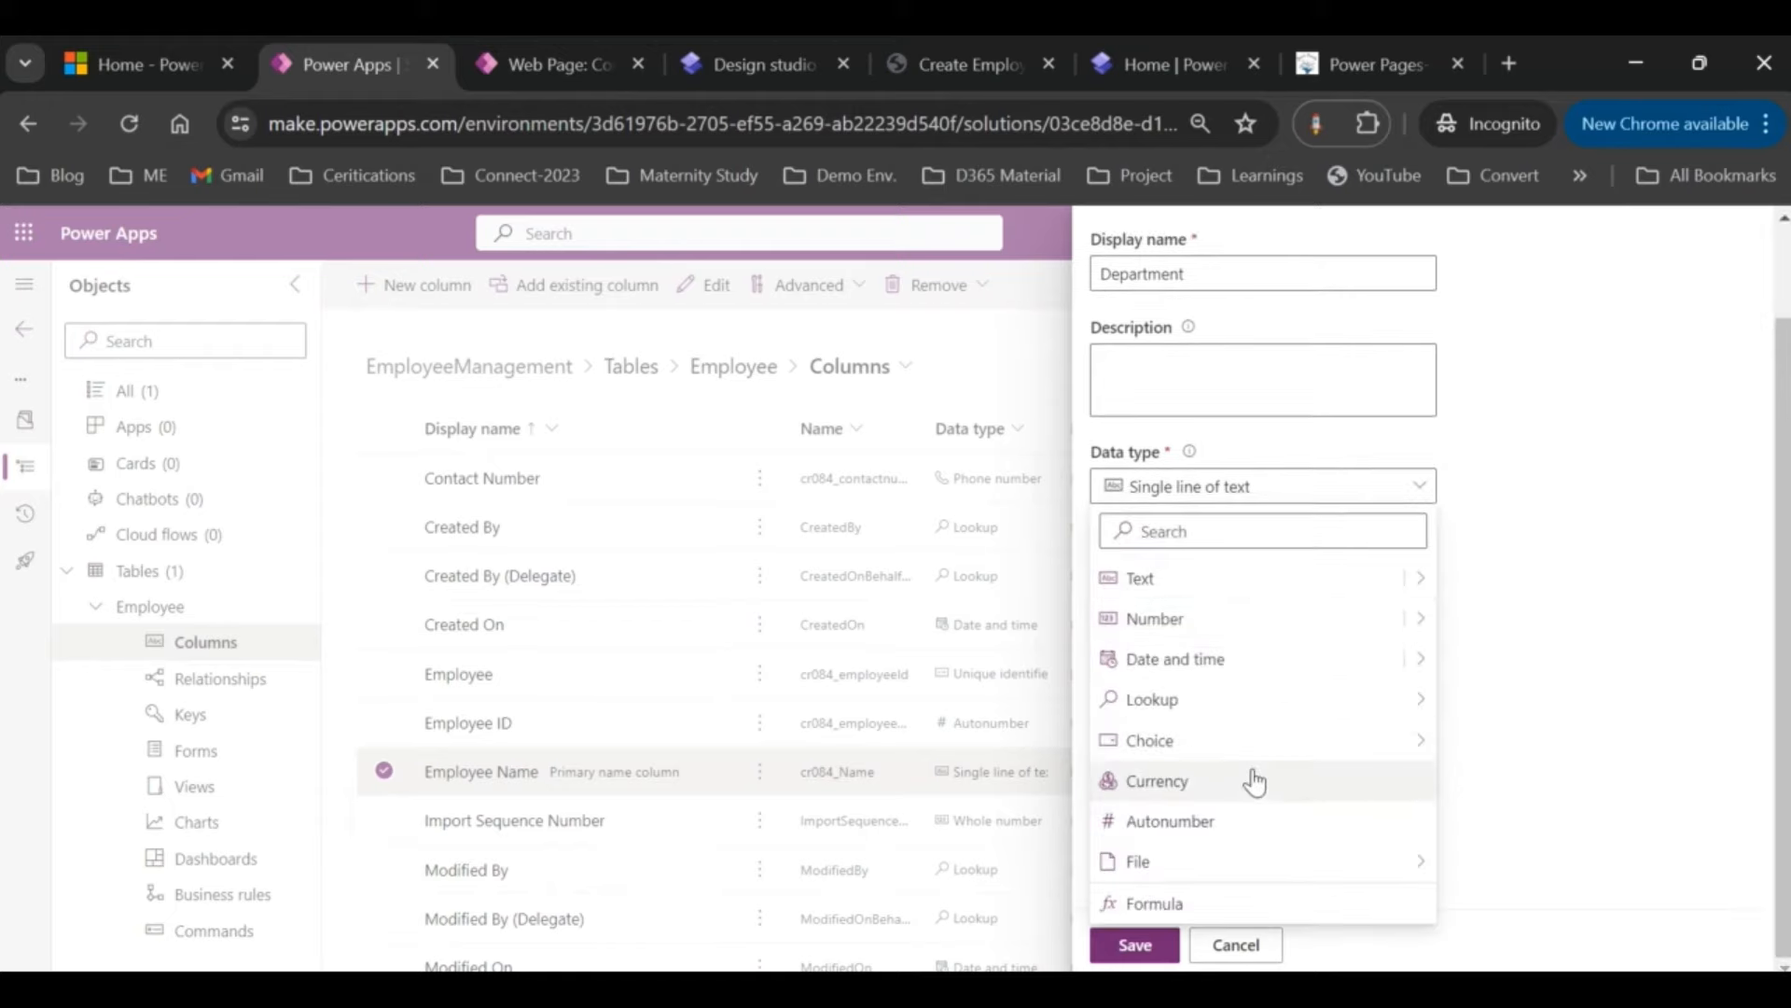
mouse_move(1250, 746)
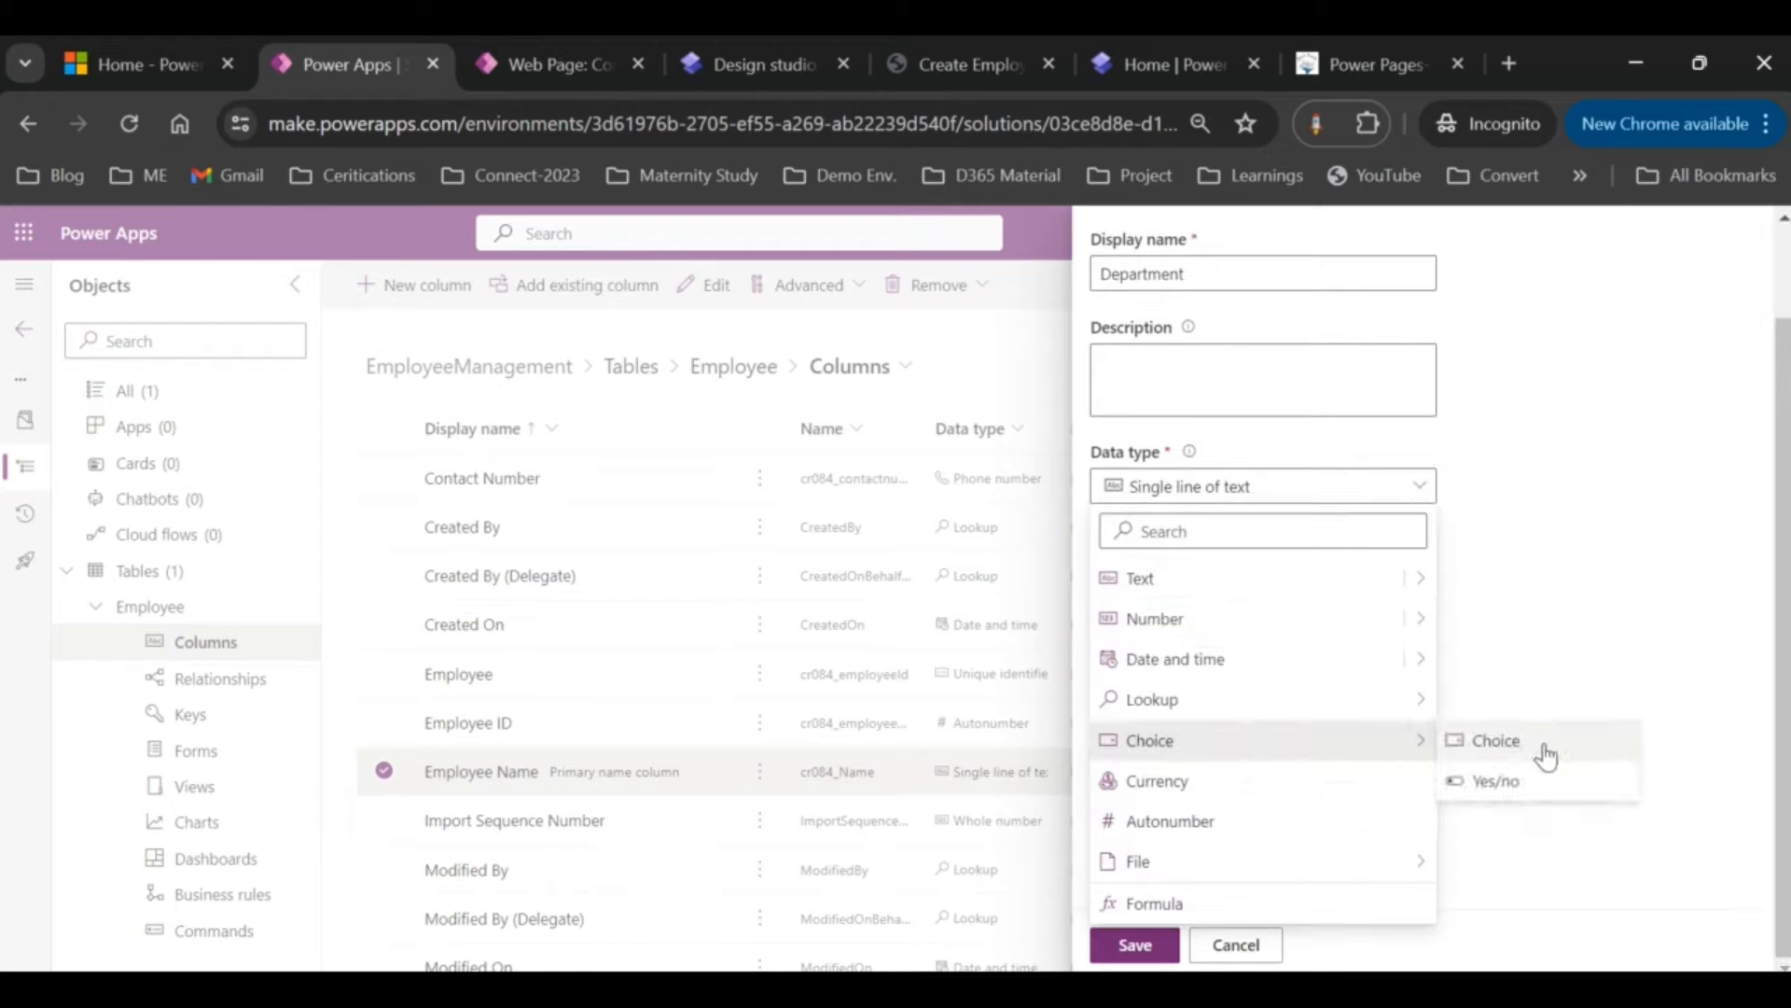
click(1544, 749)
scroll(1456, 734, down, 3)
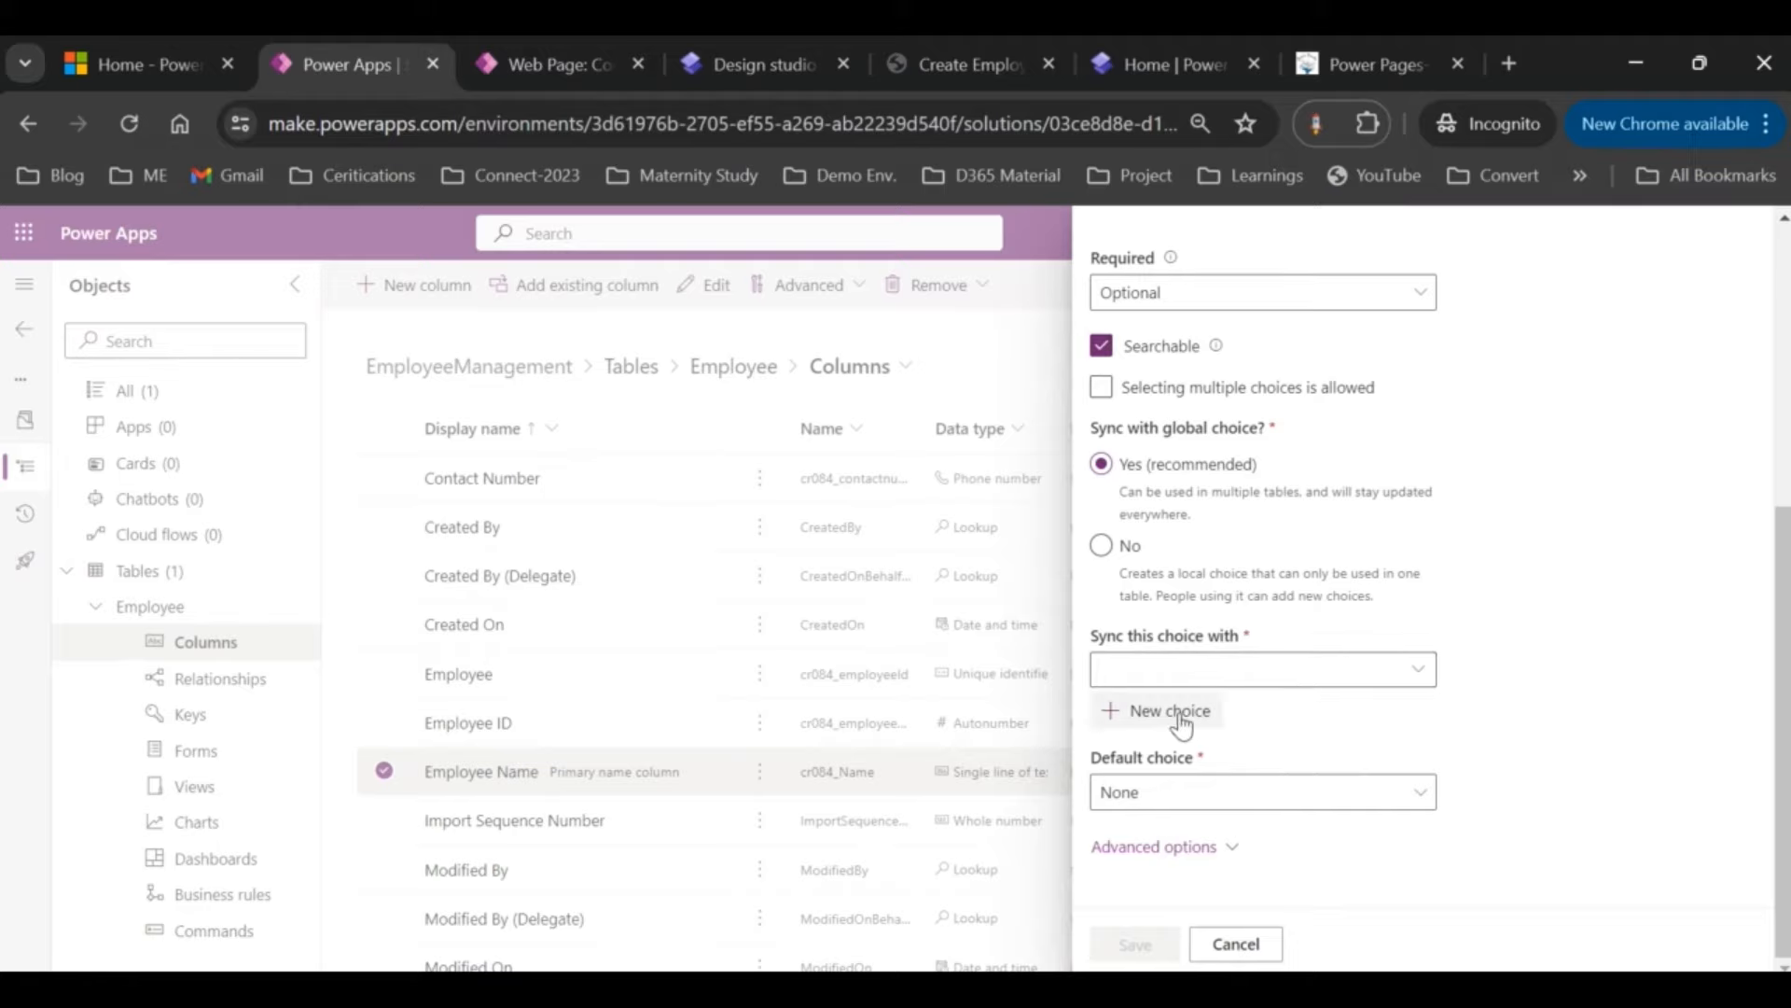
click(1177, 717)
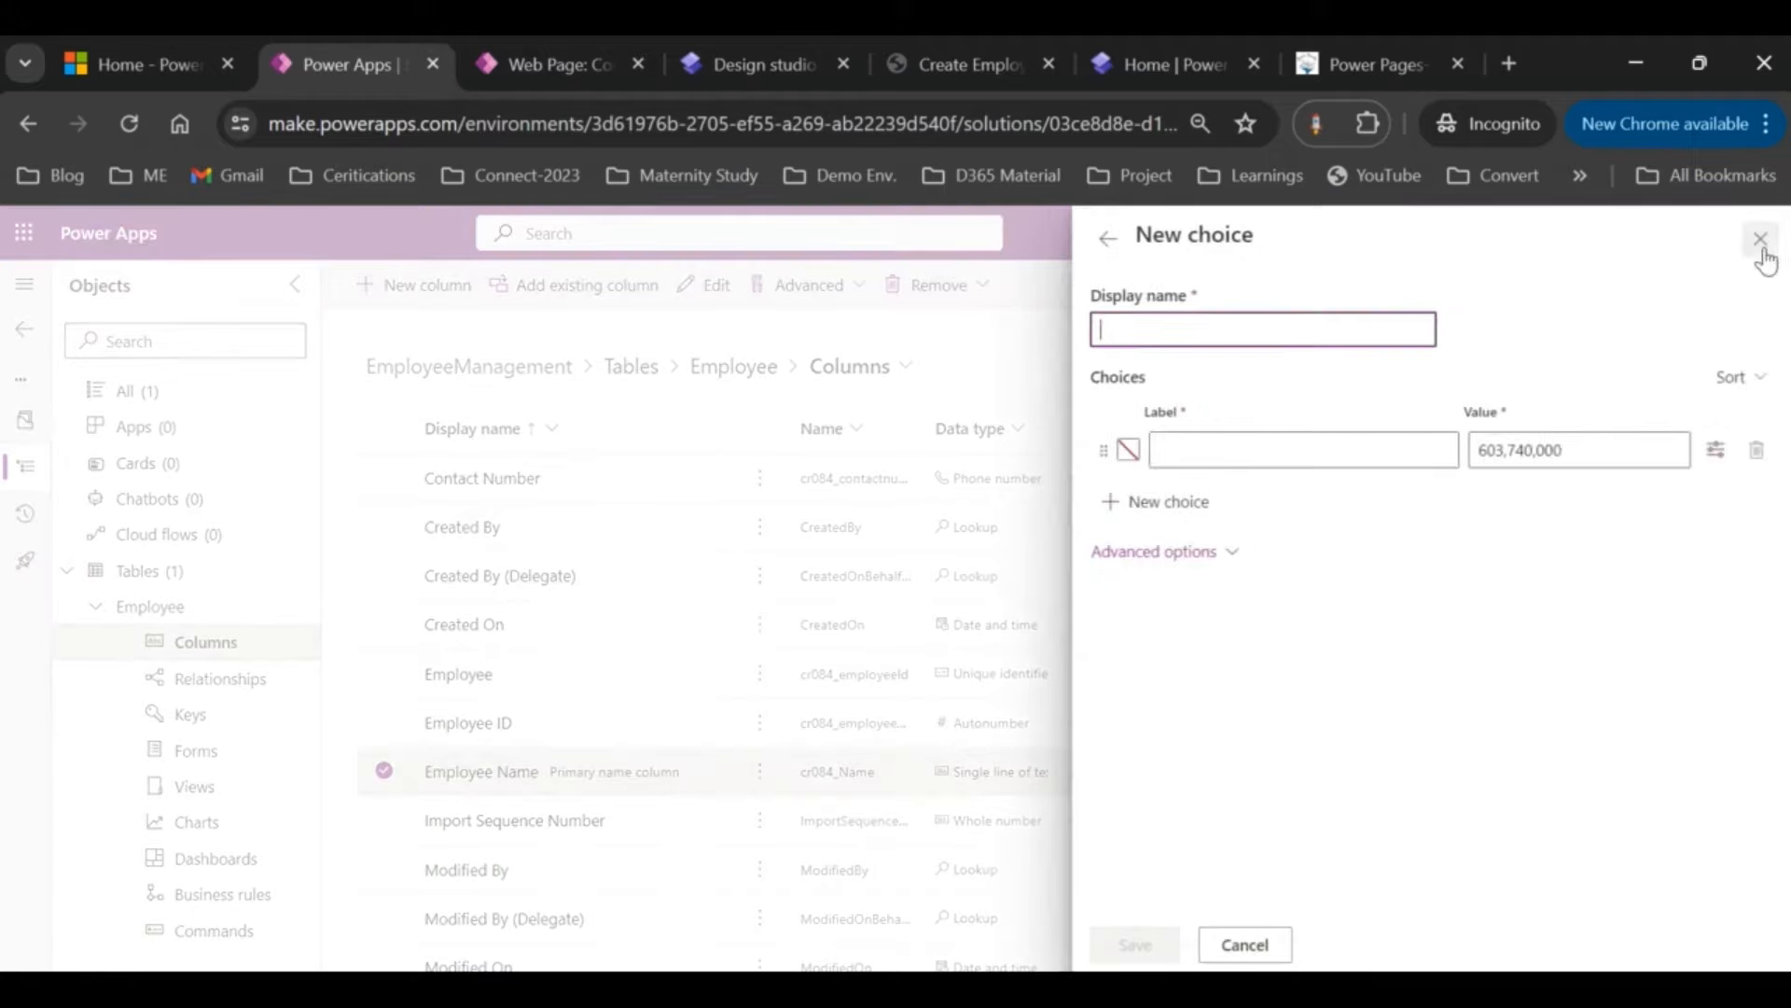
click(1760, 243)
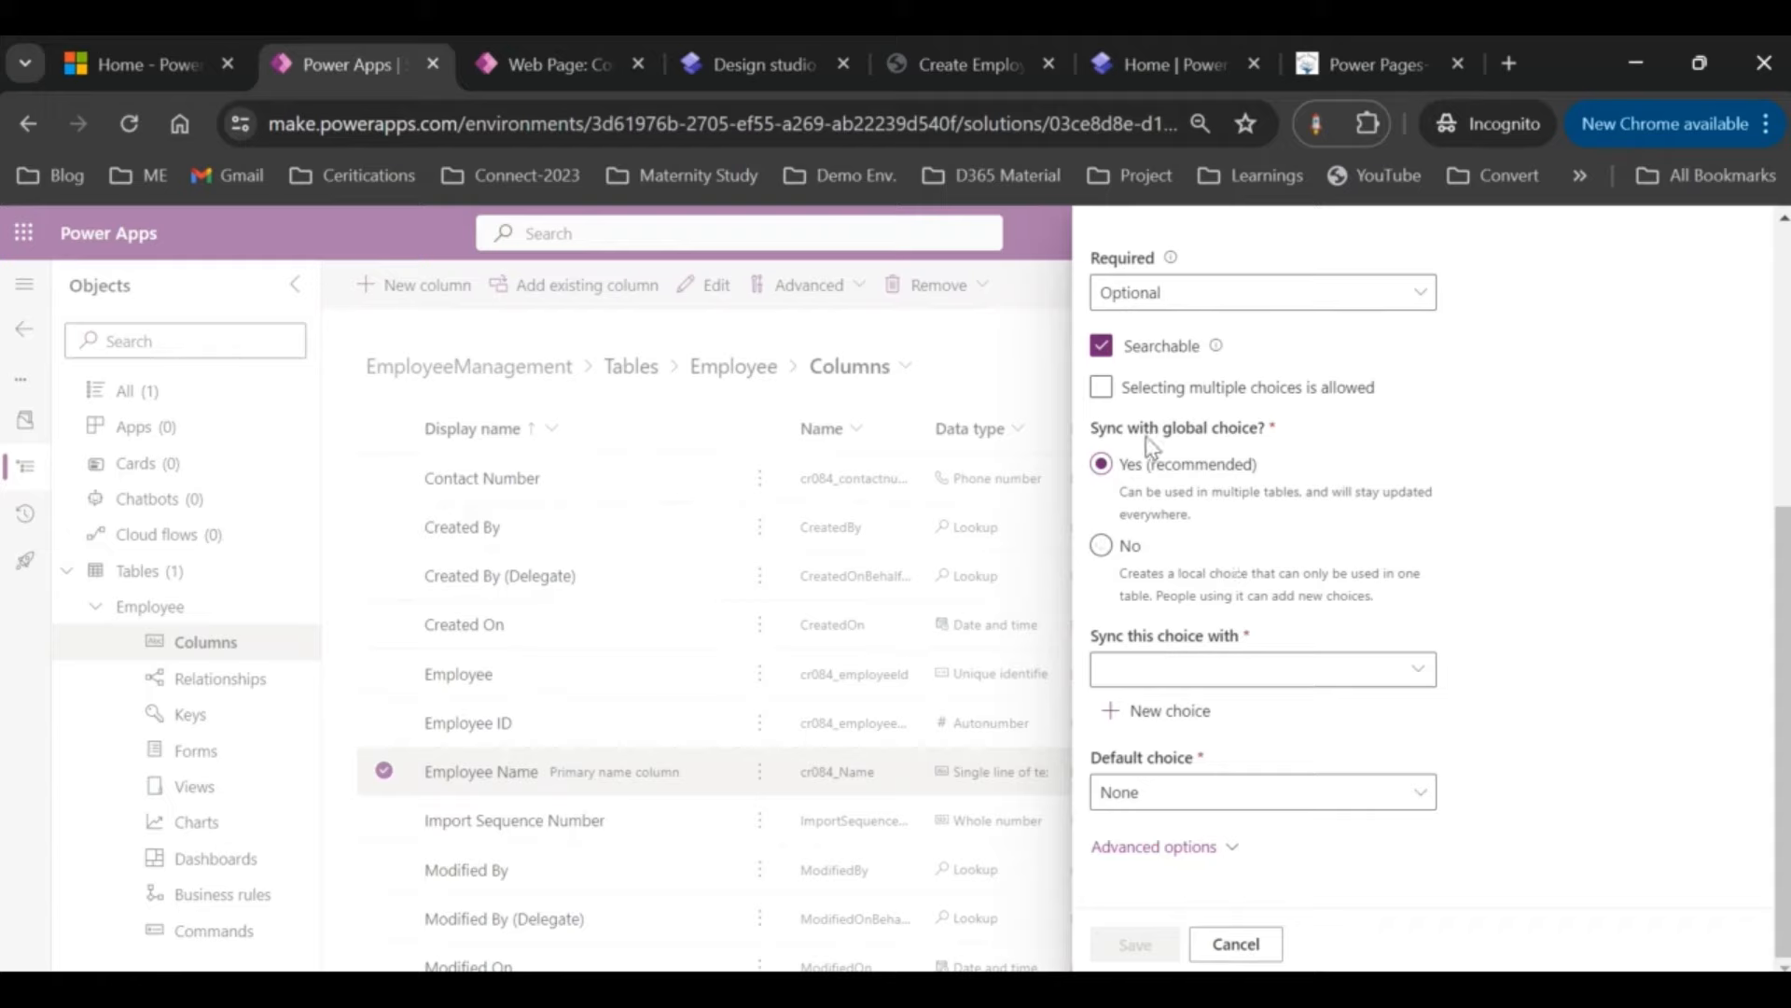
click(1164, 711)
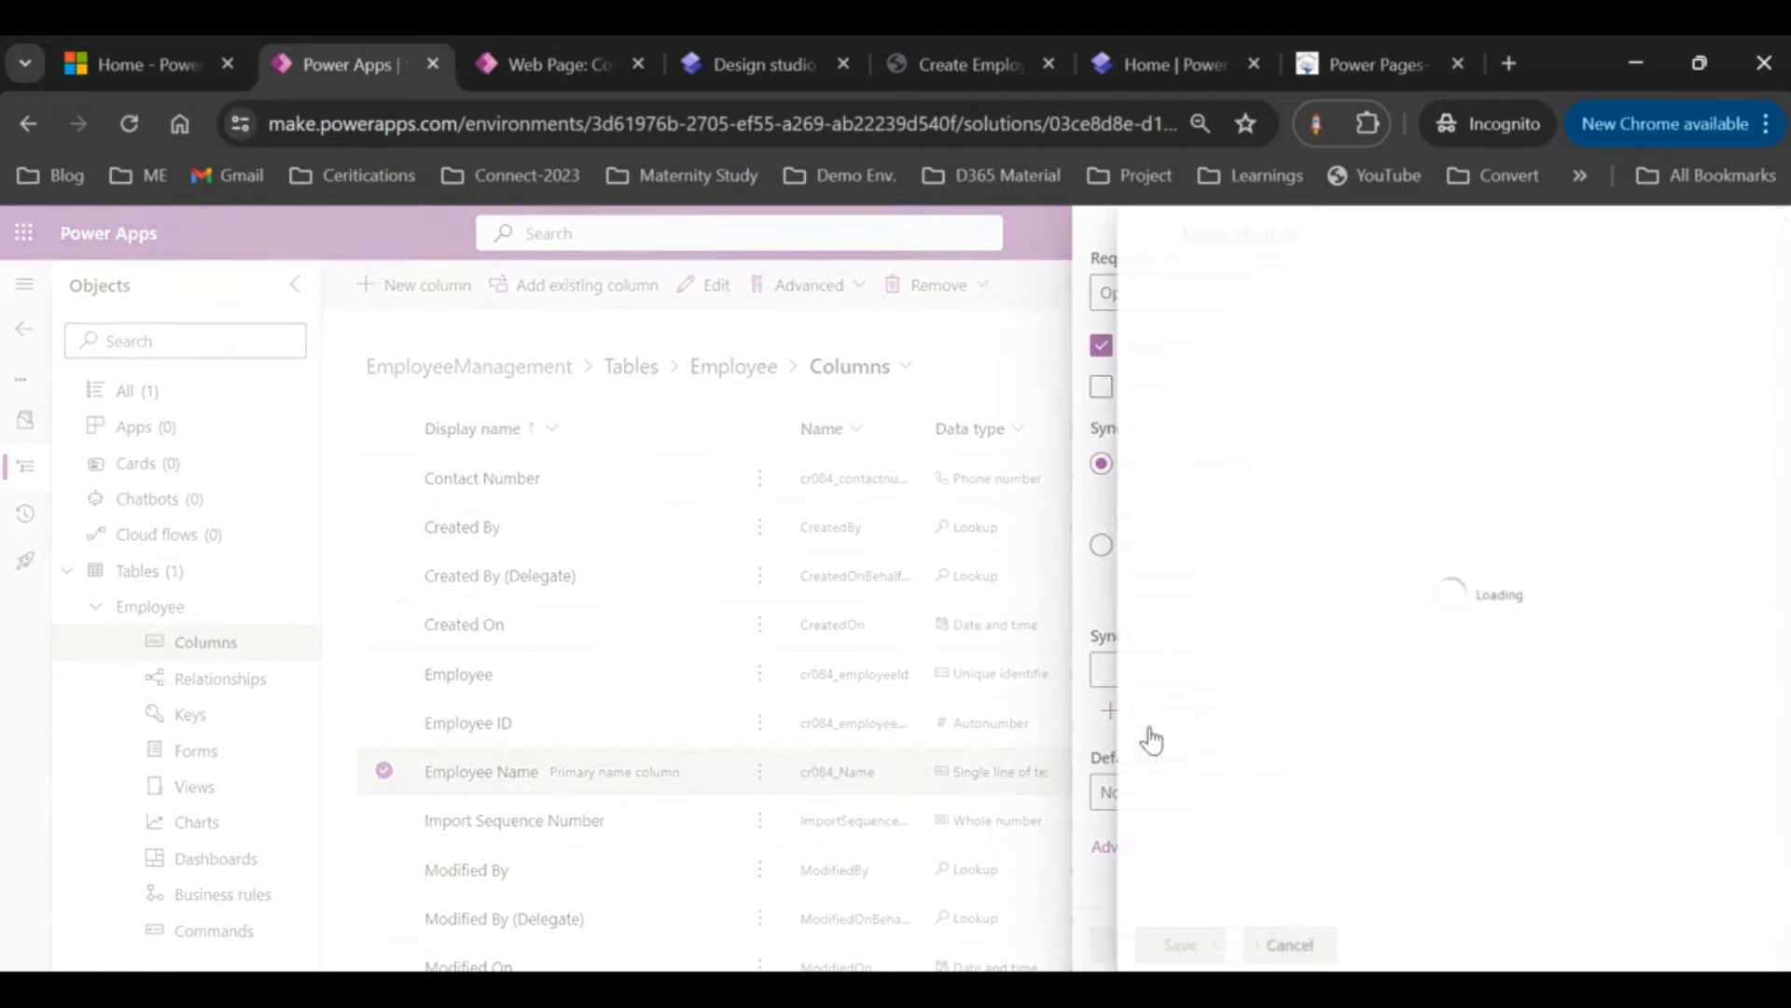
Step: Save global choice 'Employee Department' with Information Technology, Computer Science, Electronics and Mechanical
click(1213, 330)
text(Employee Department)
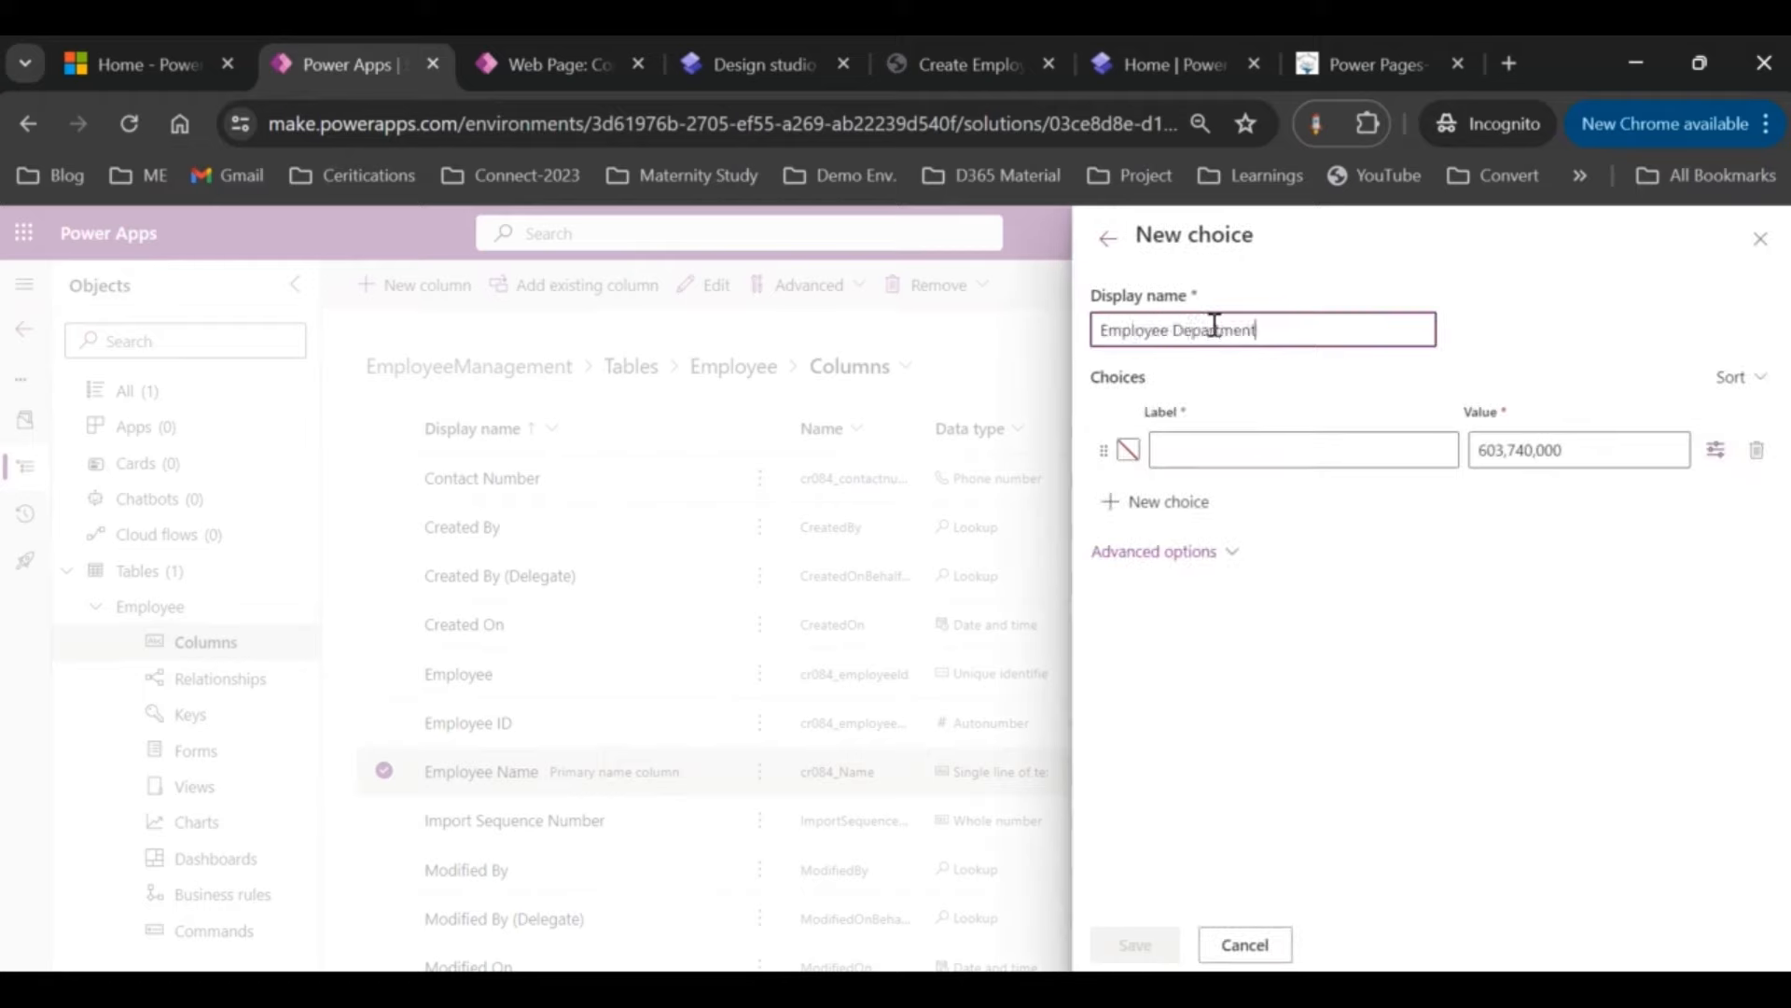
click(1197, 452)
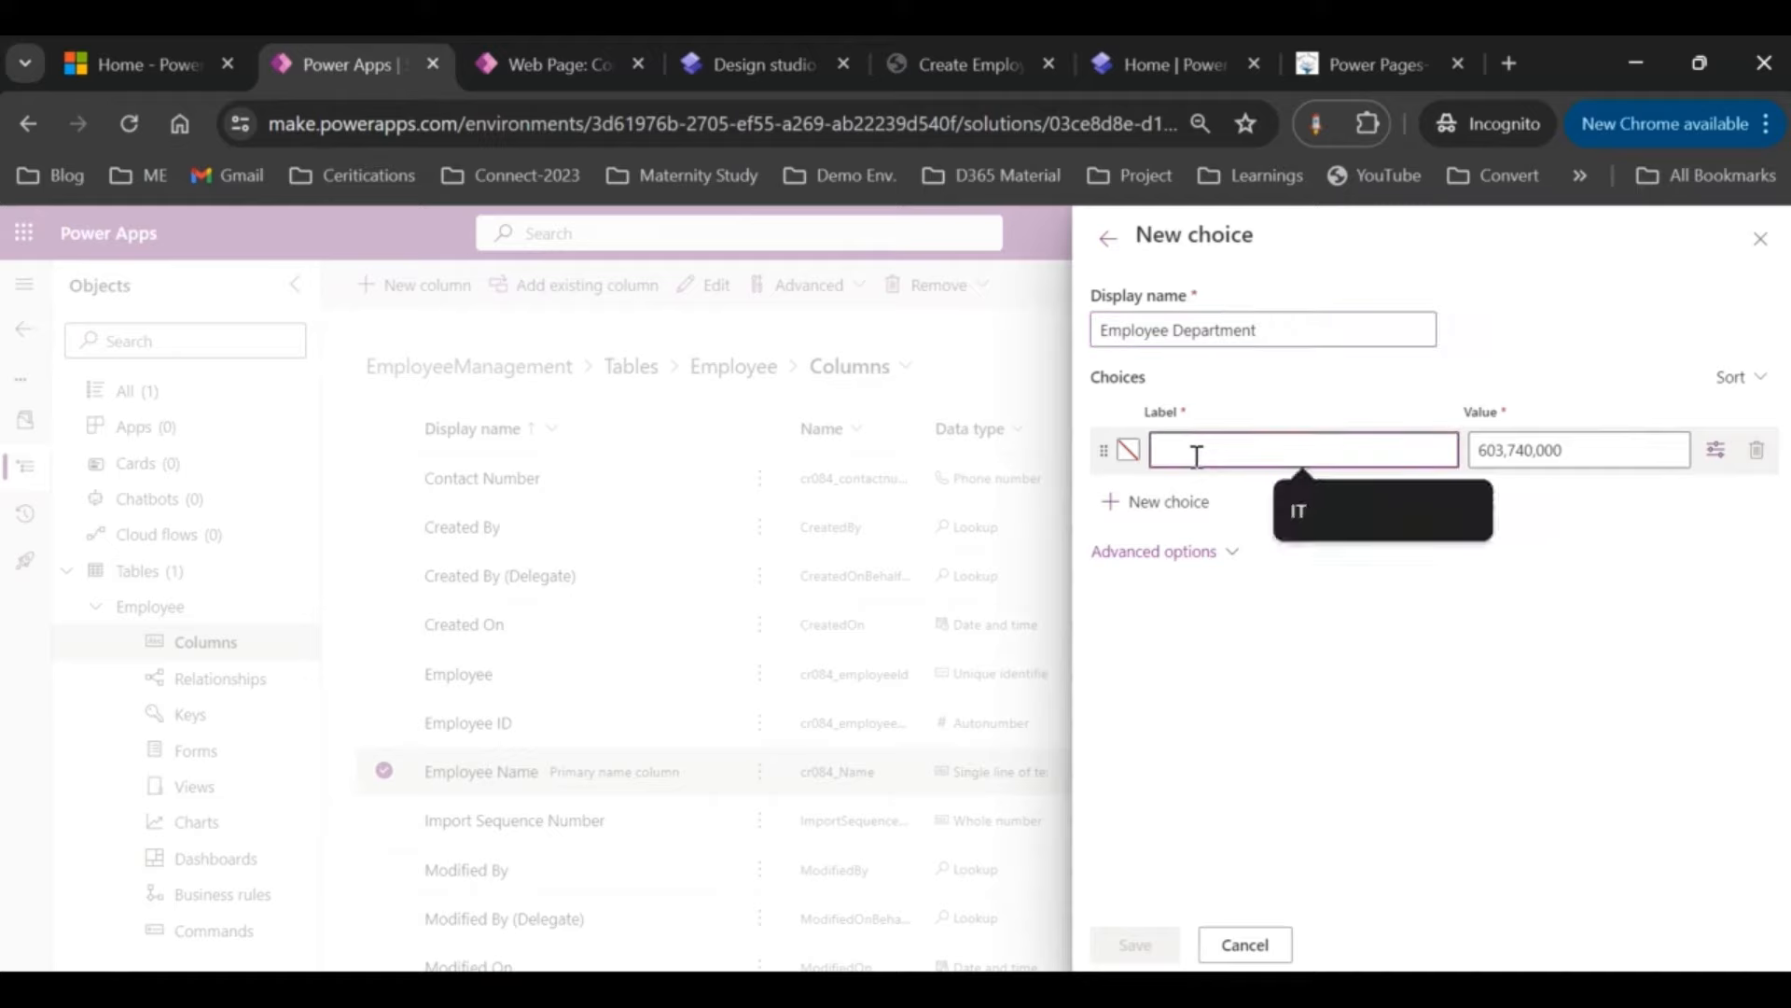
text(Onforma)
key(ctrl+a)
text(Inf)
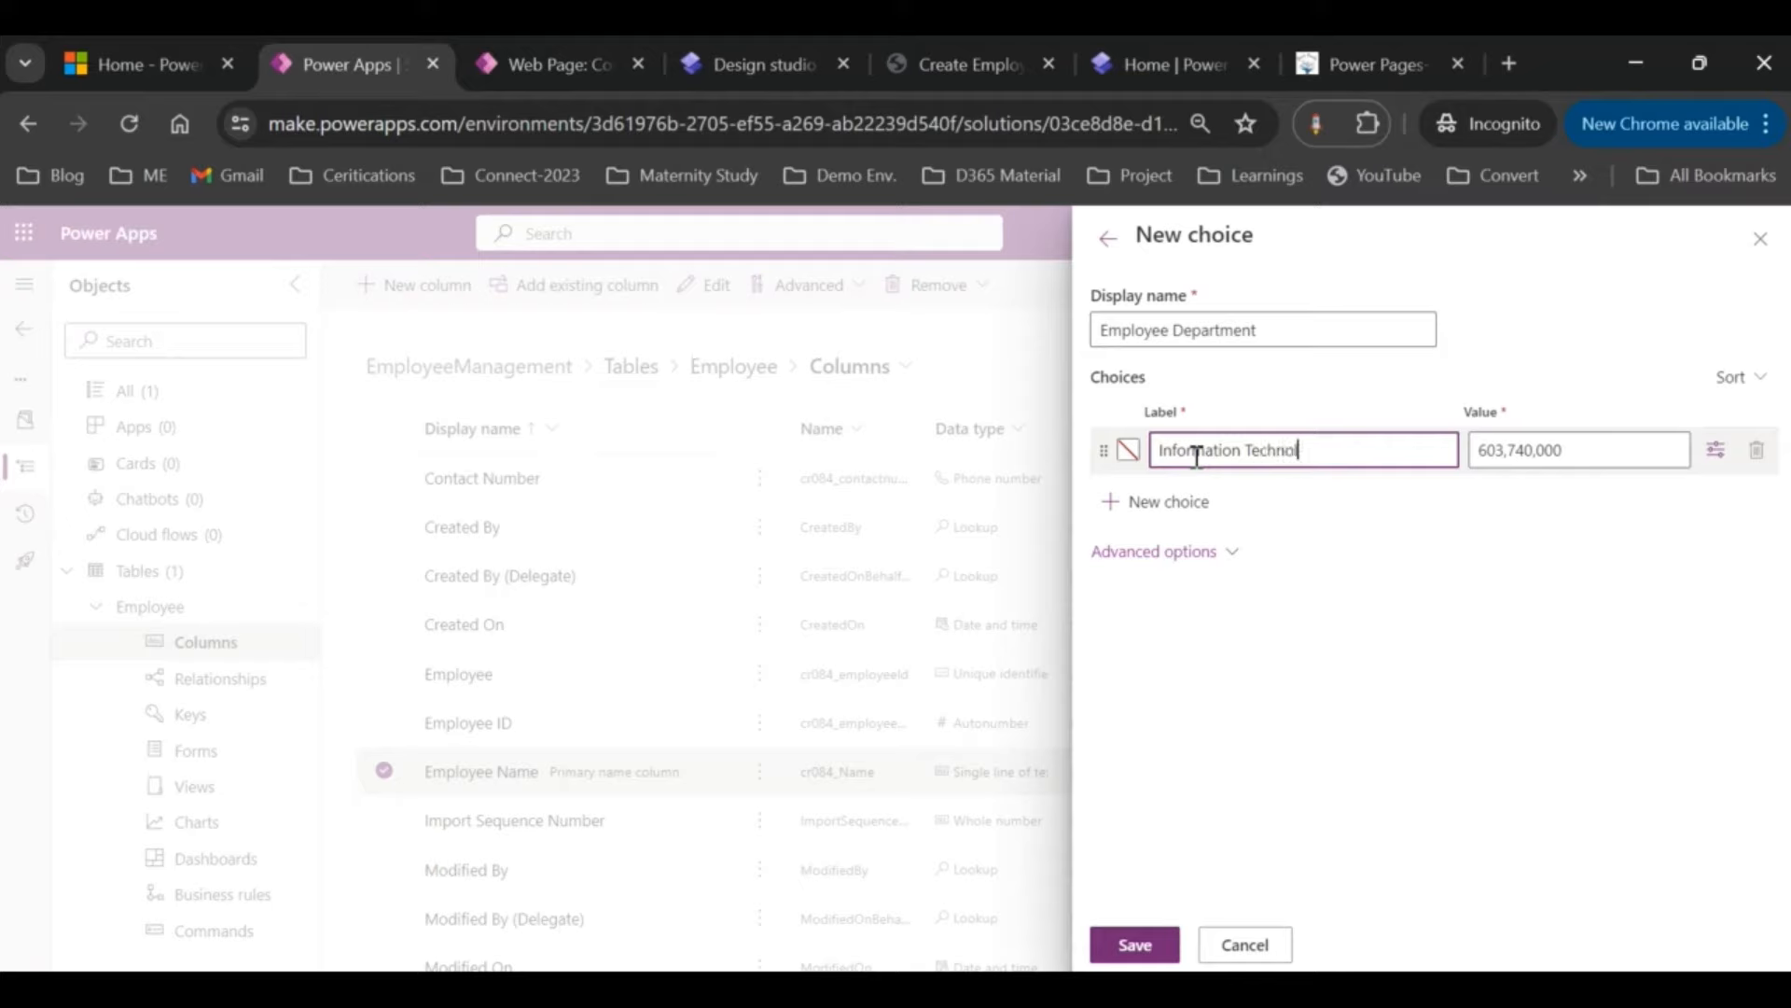
click(1154, 502)
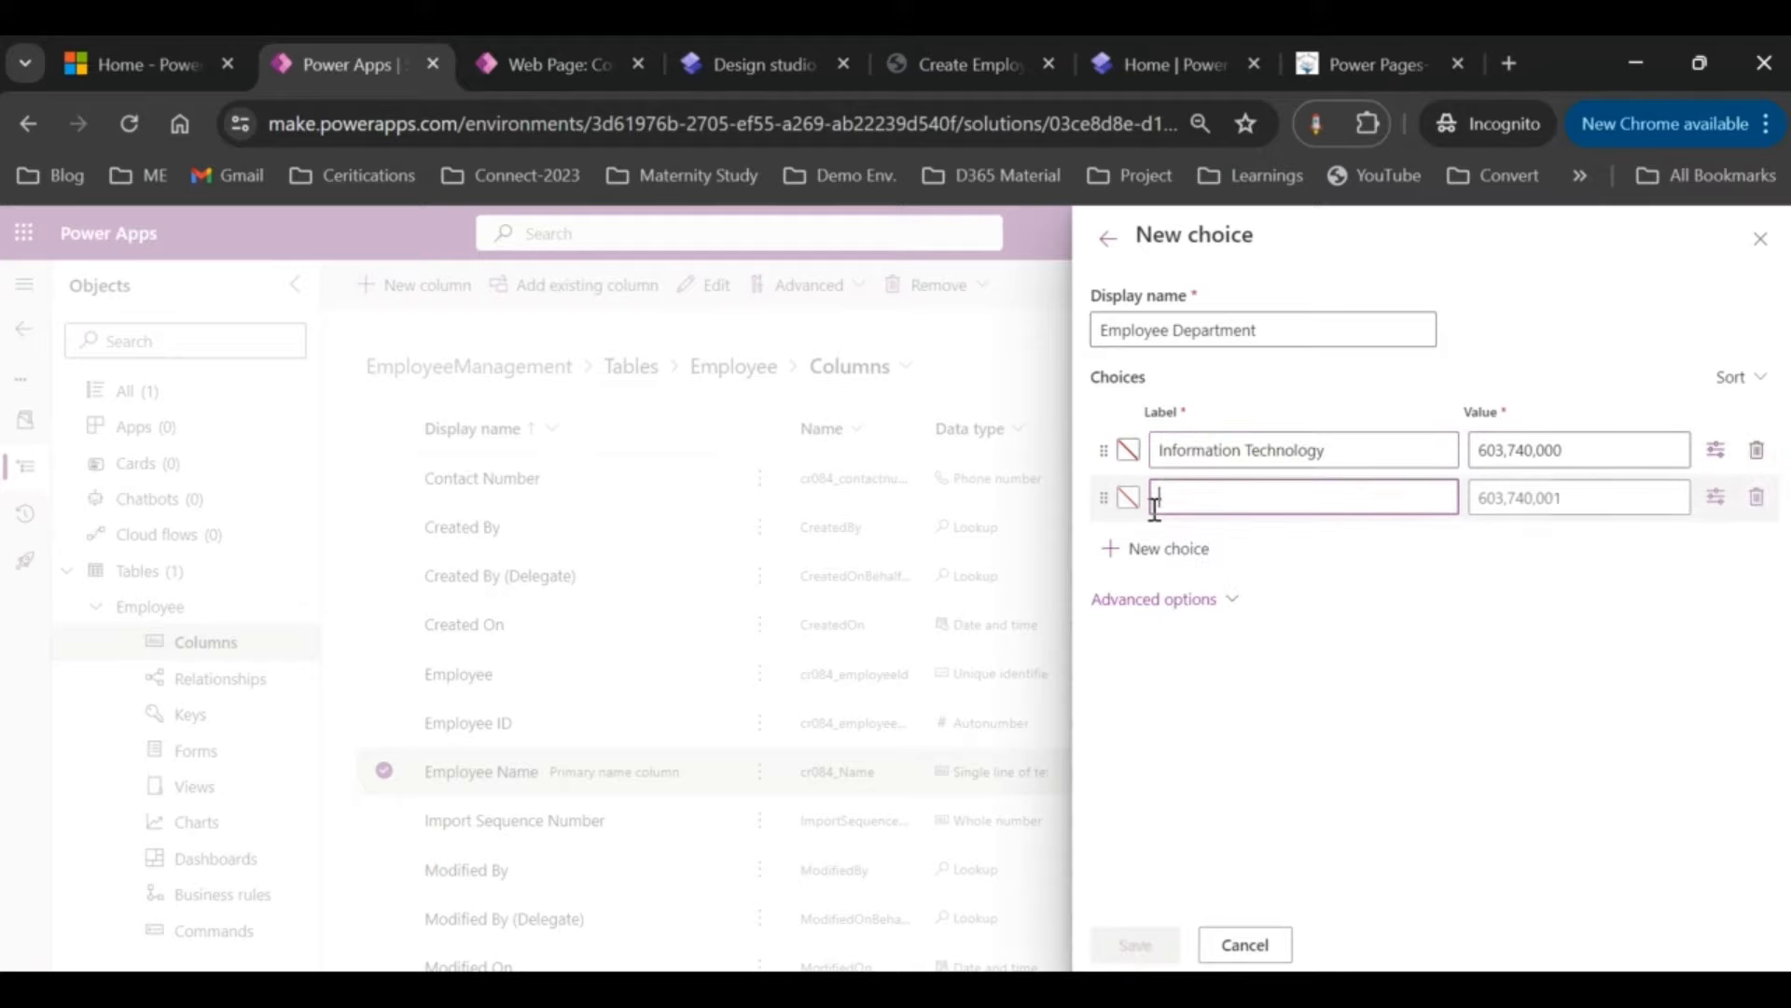
text(Cnm)
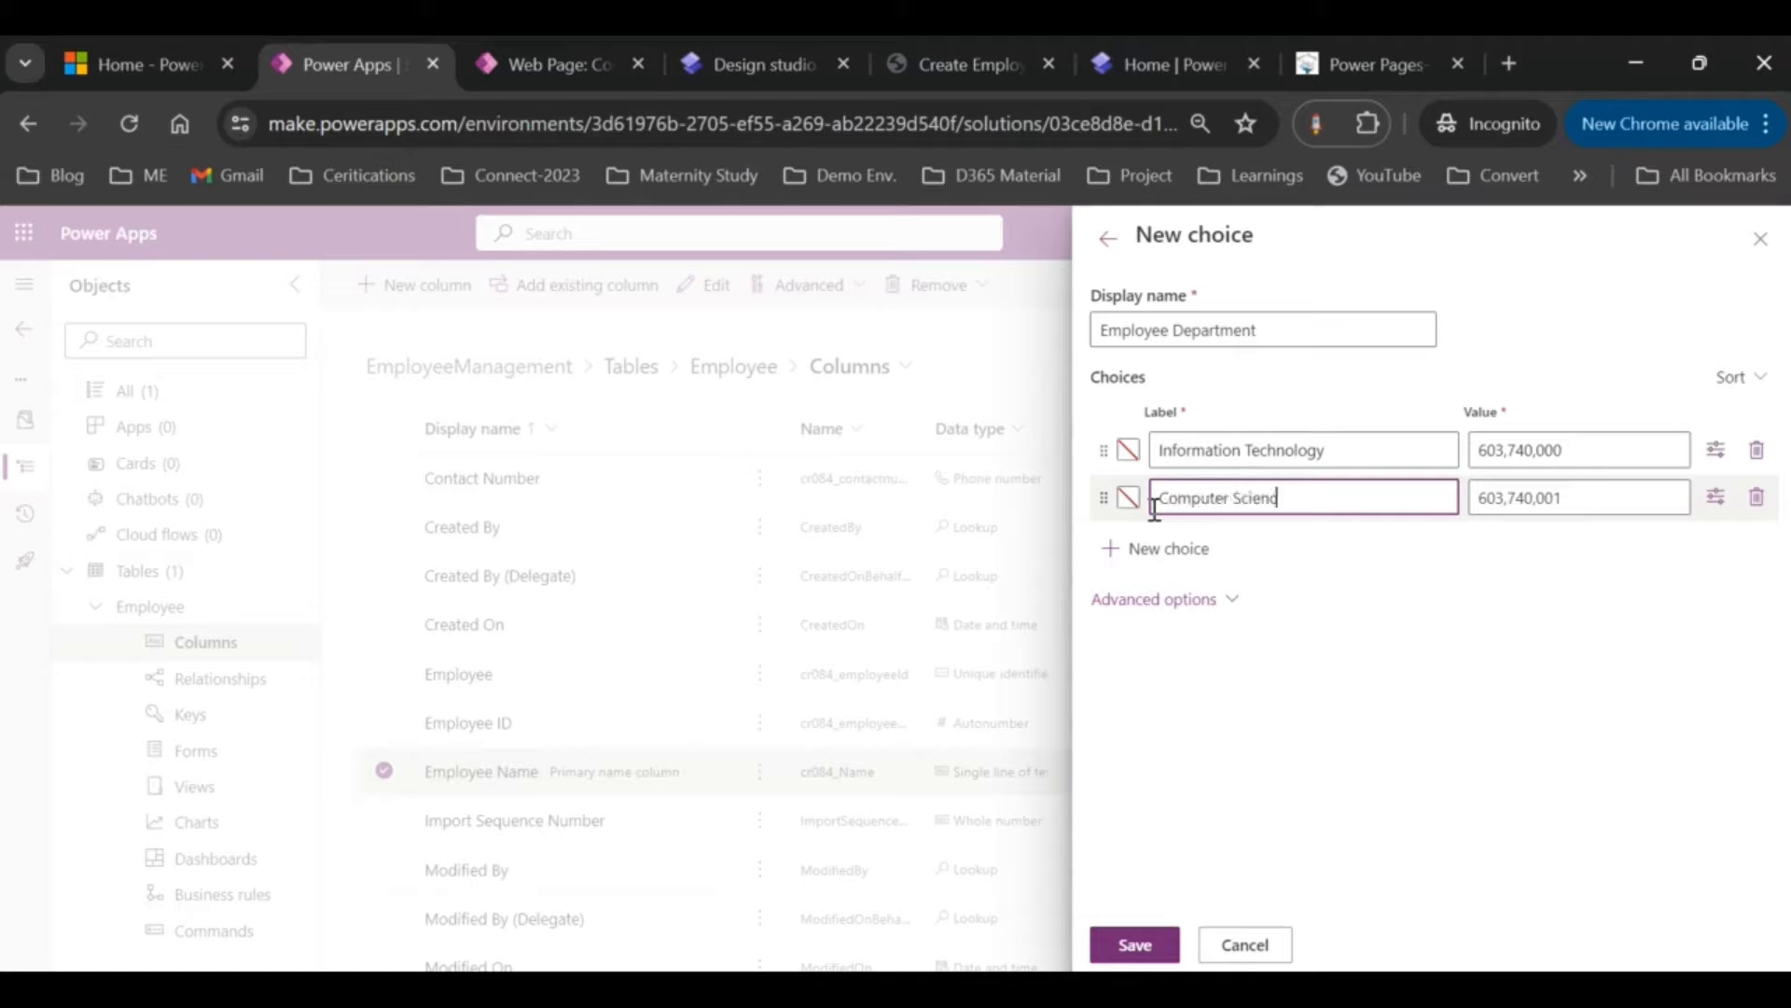
click(1156, 549)
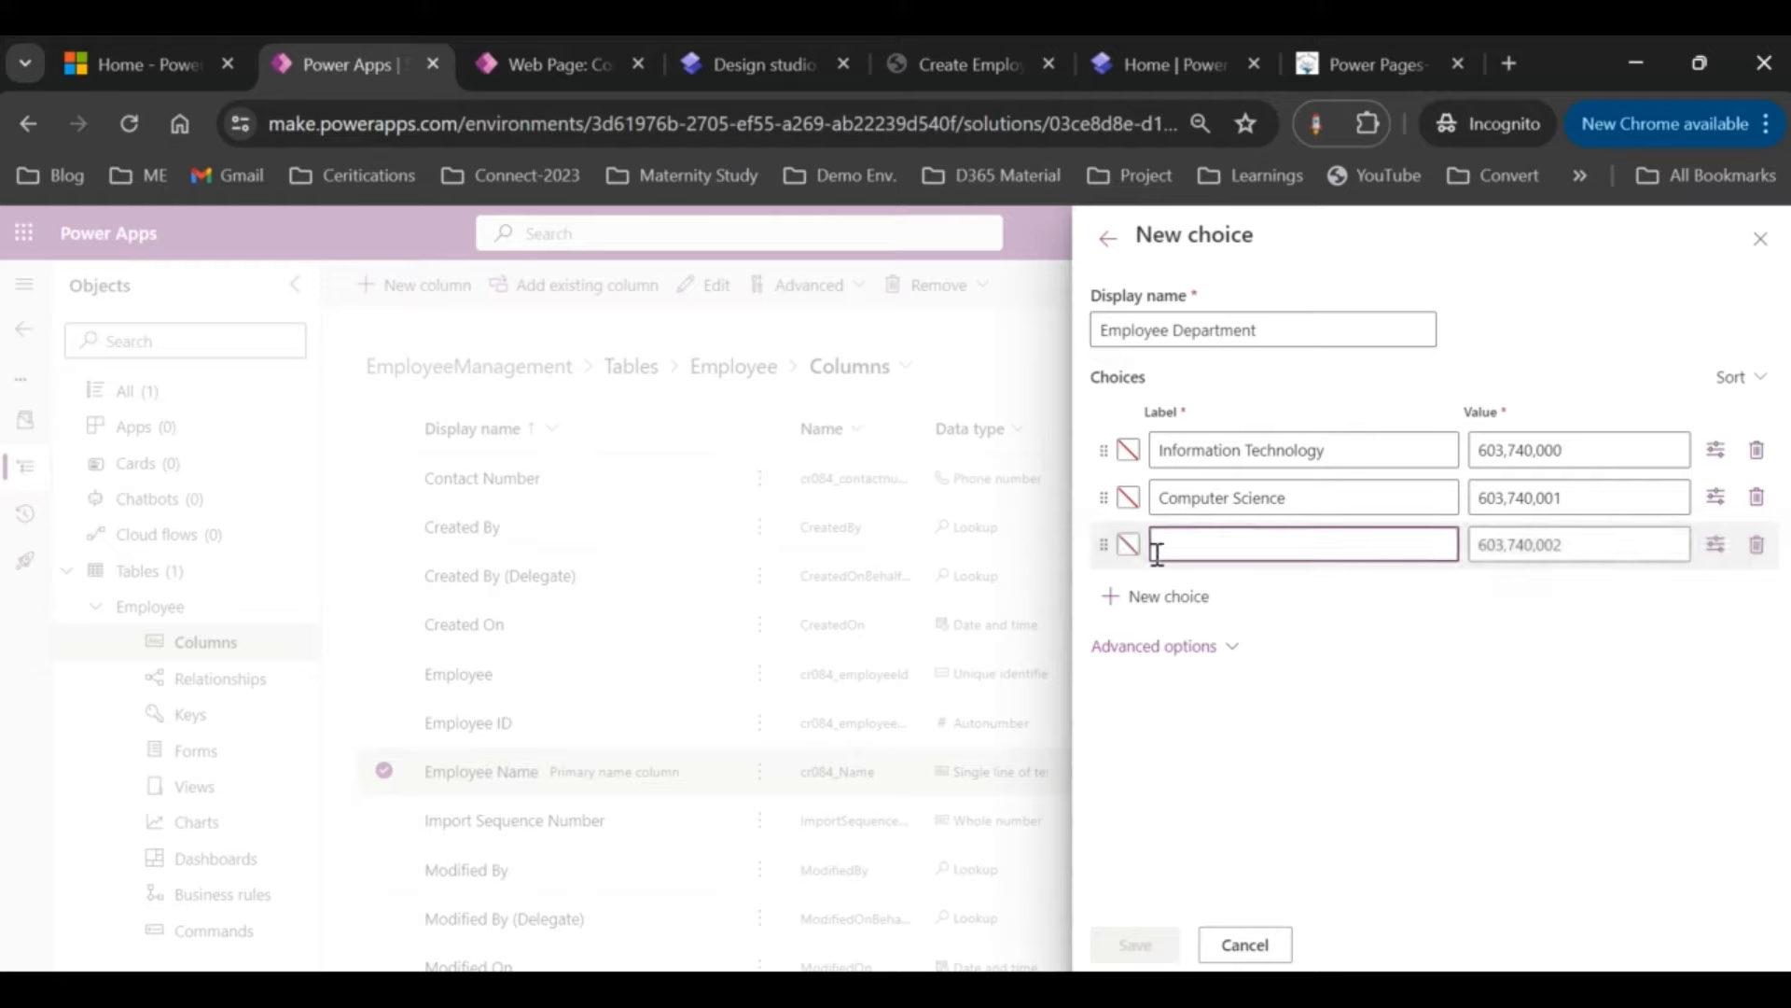
text(Electronics)
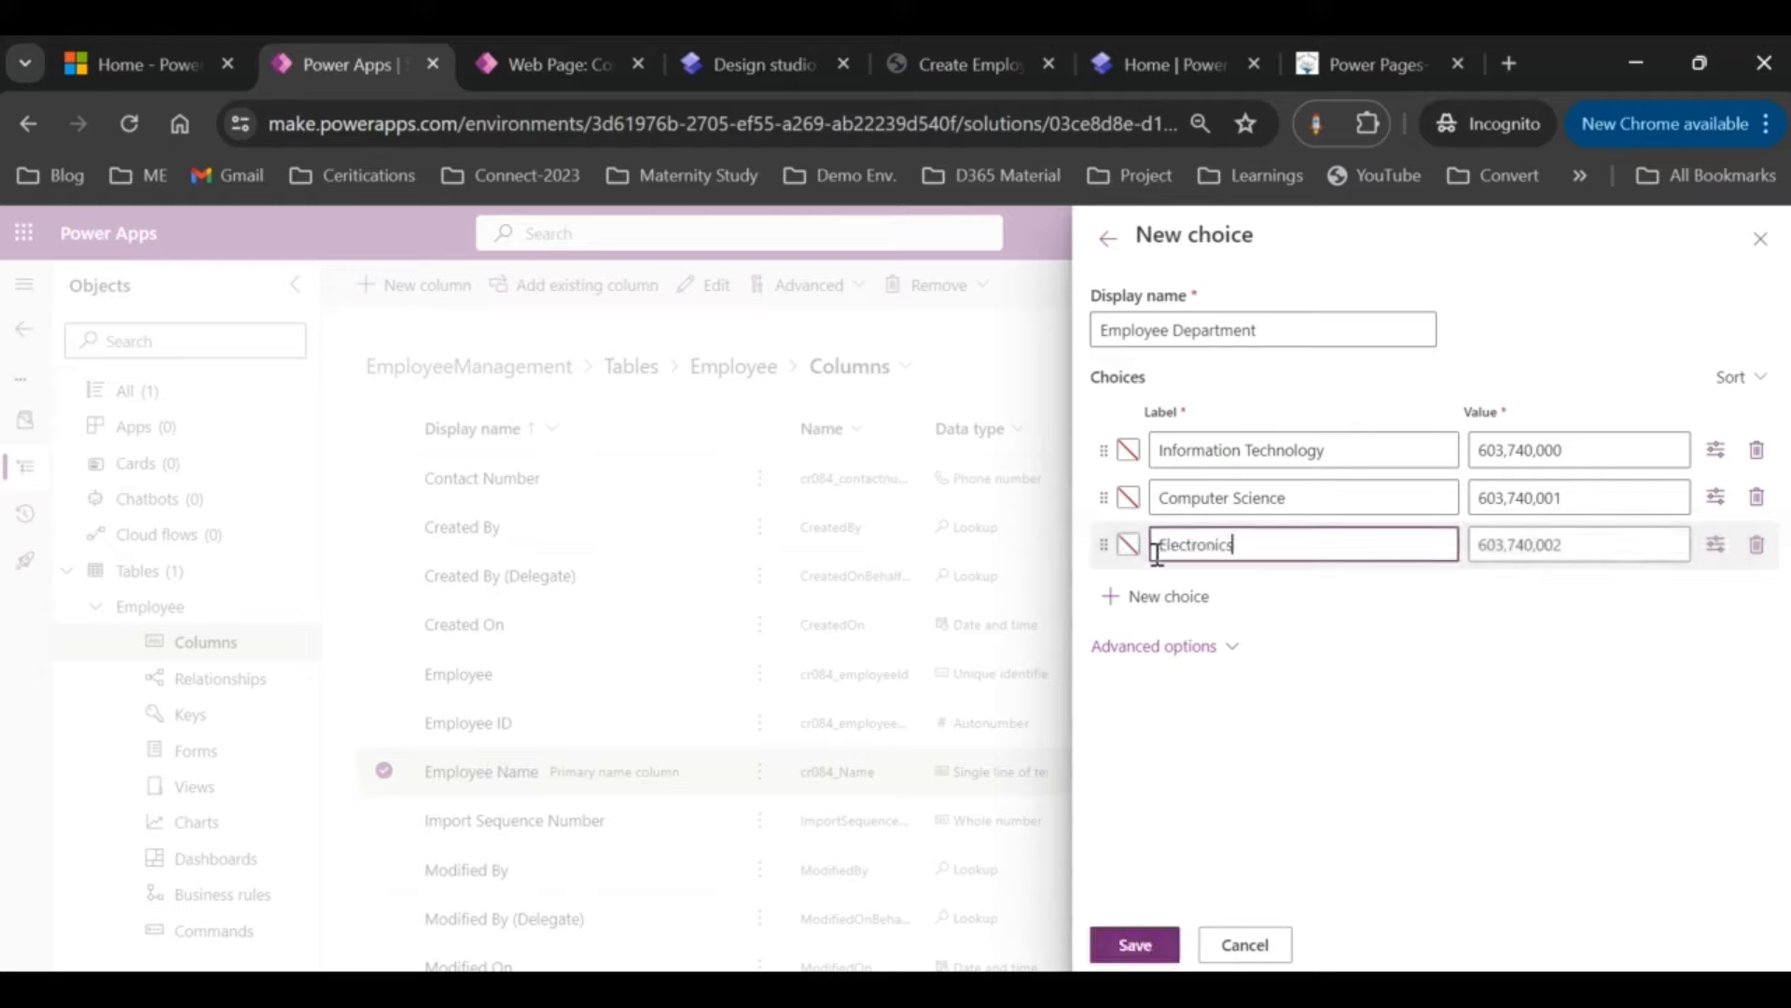
click(1147, 602)
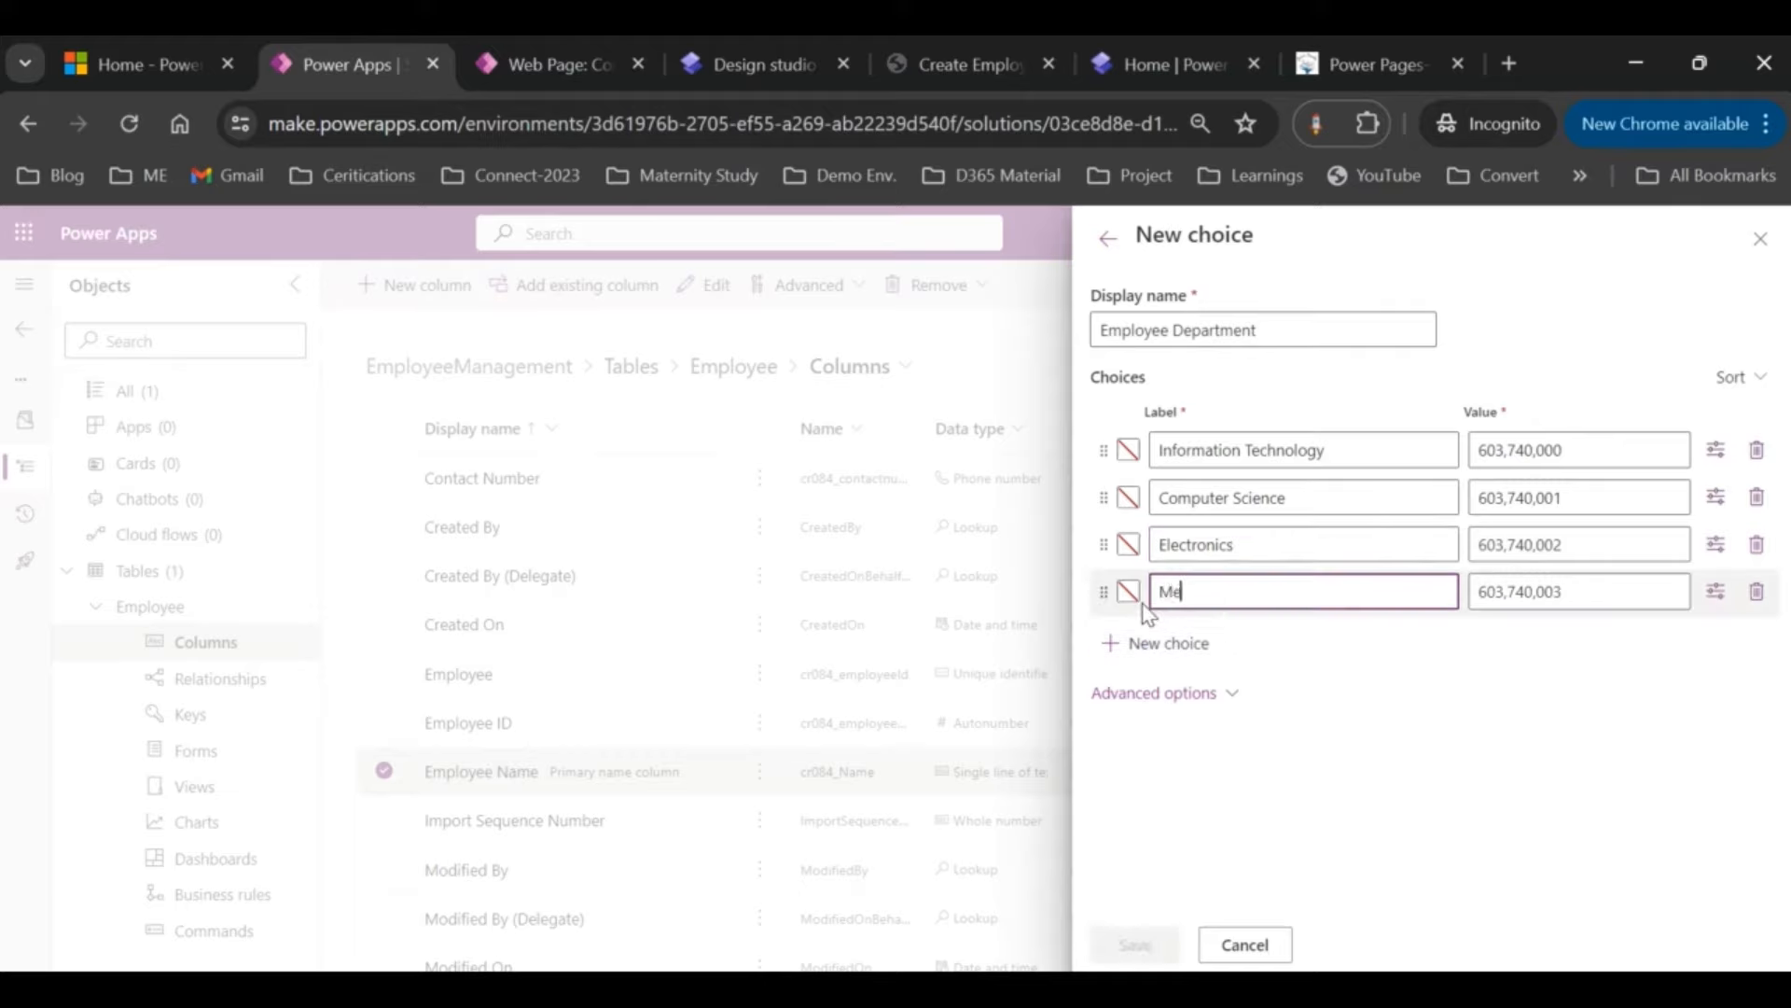
text(Mechanc)
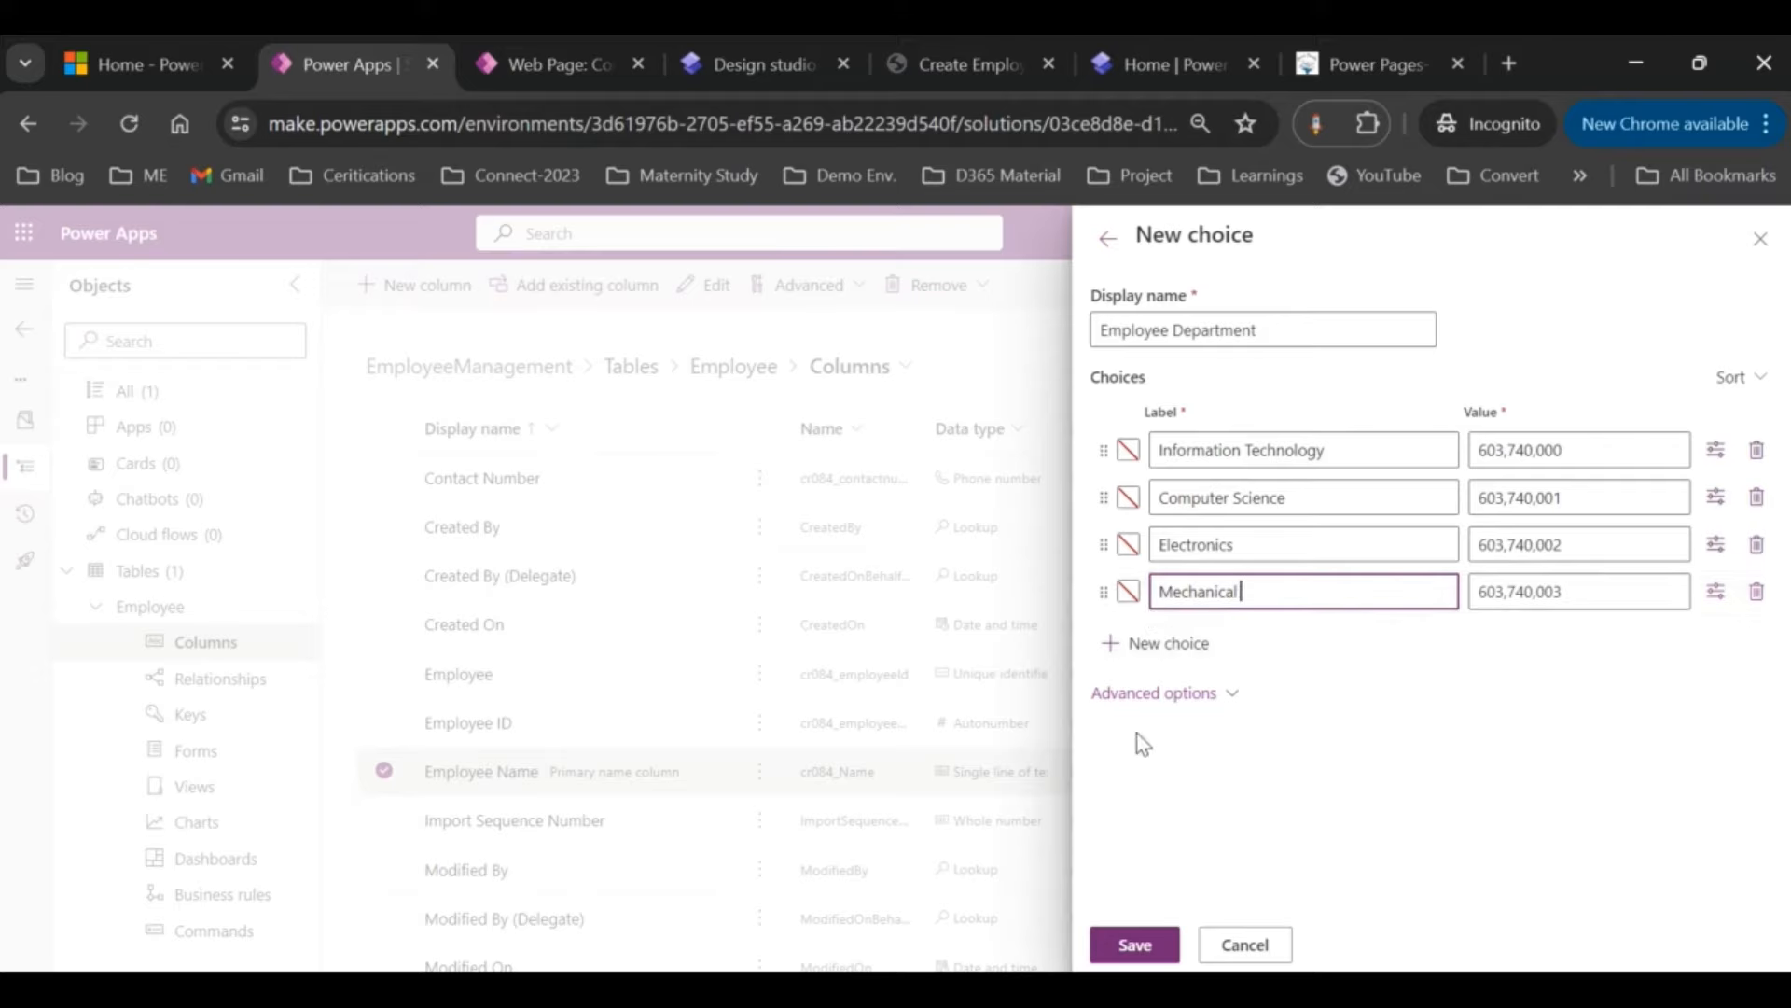
click(1110, 935)
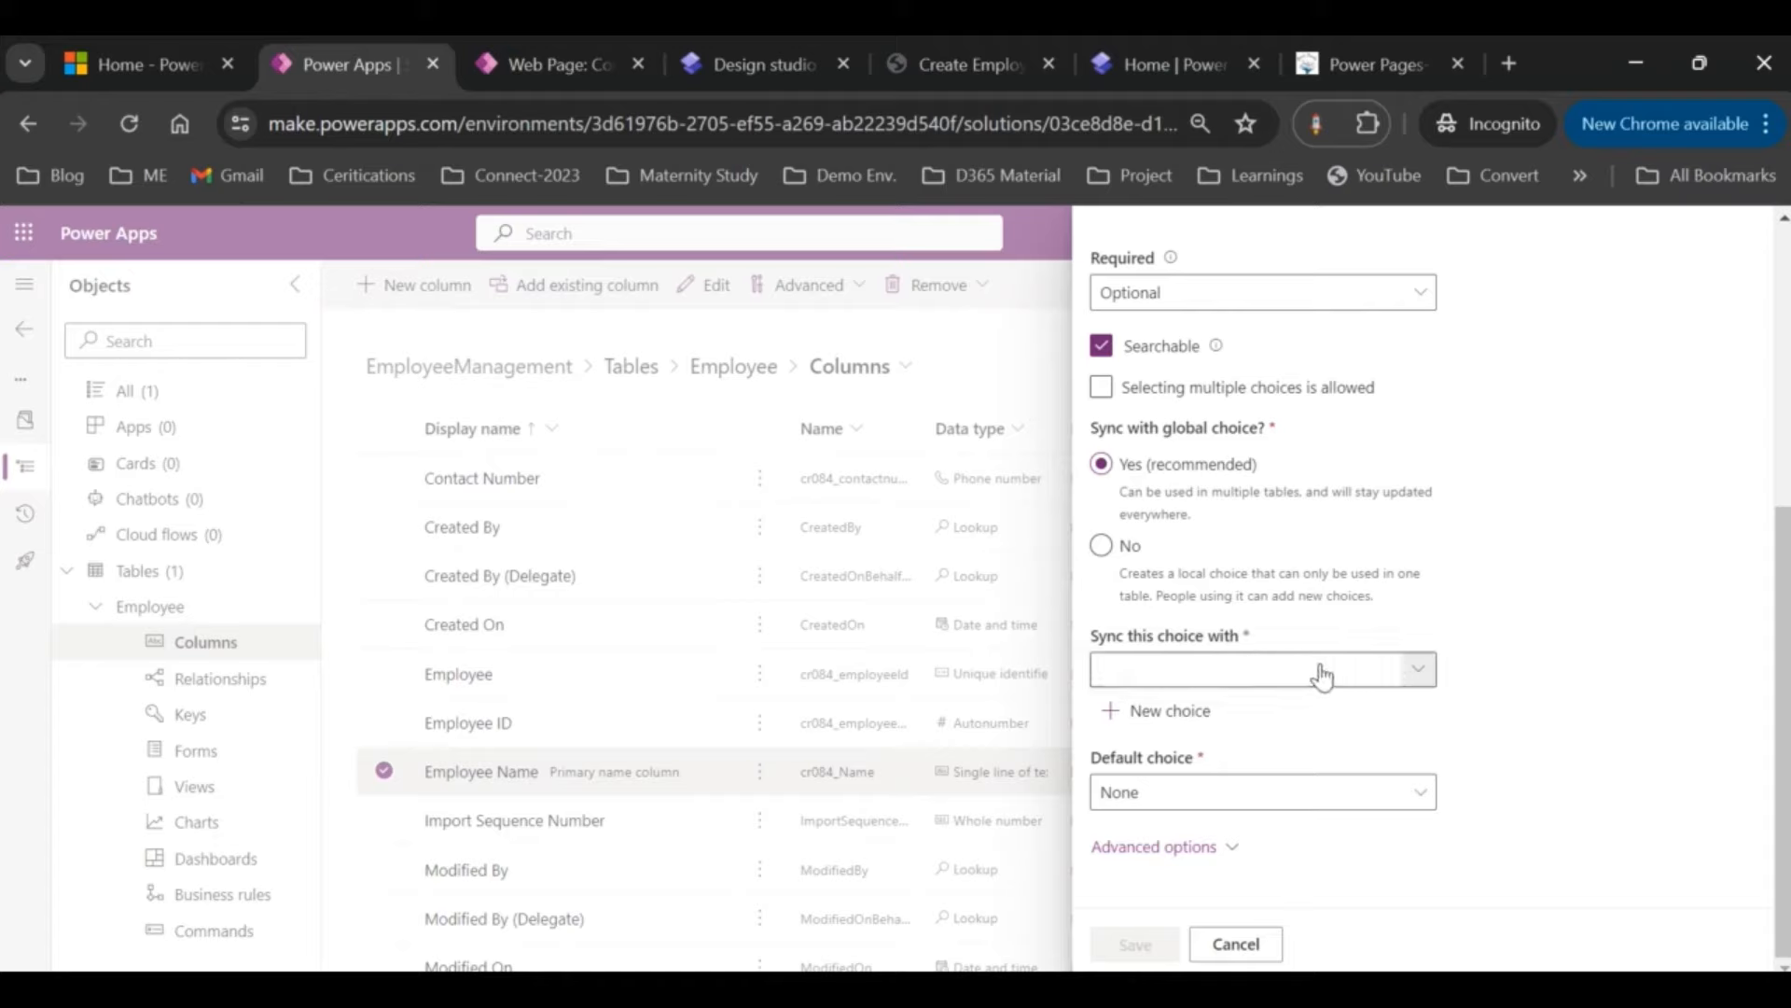
Step: Sync the Department column with the Employee Department global choice
click(1322, 675)
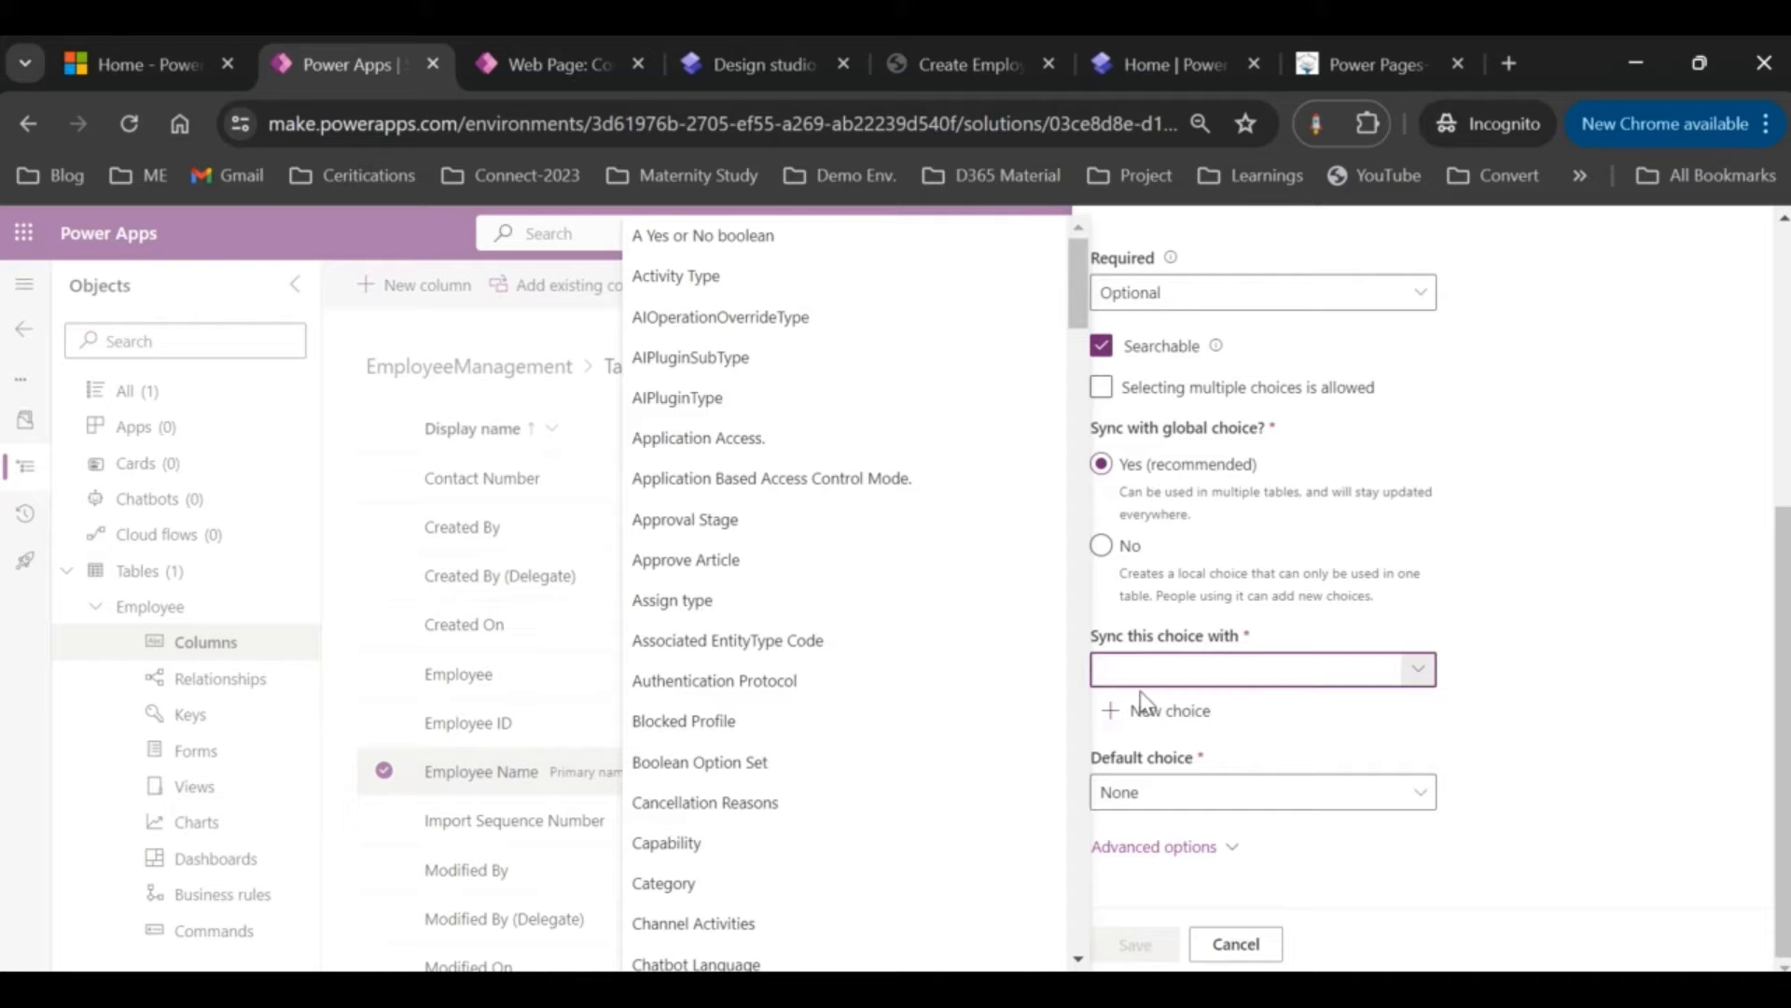
text(de)
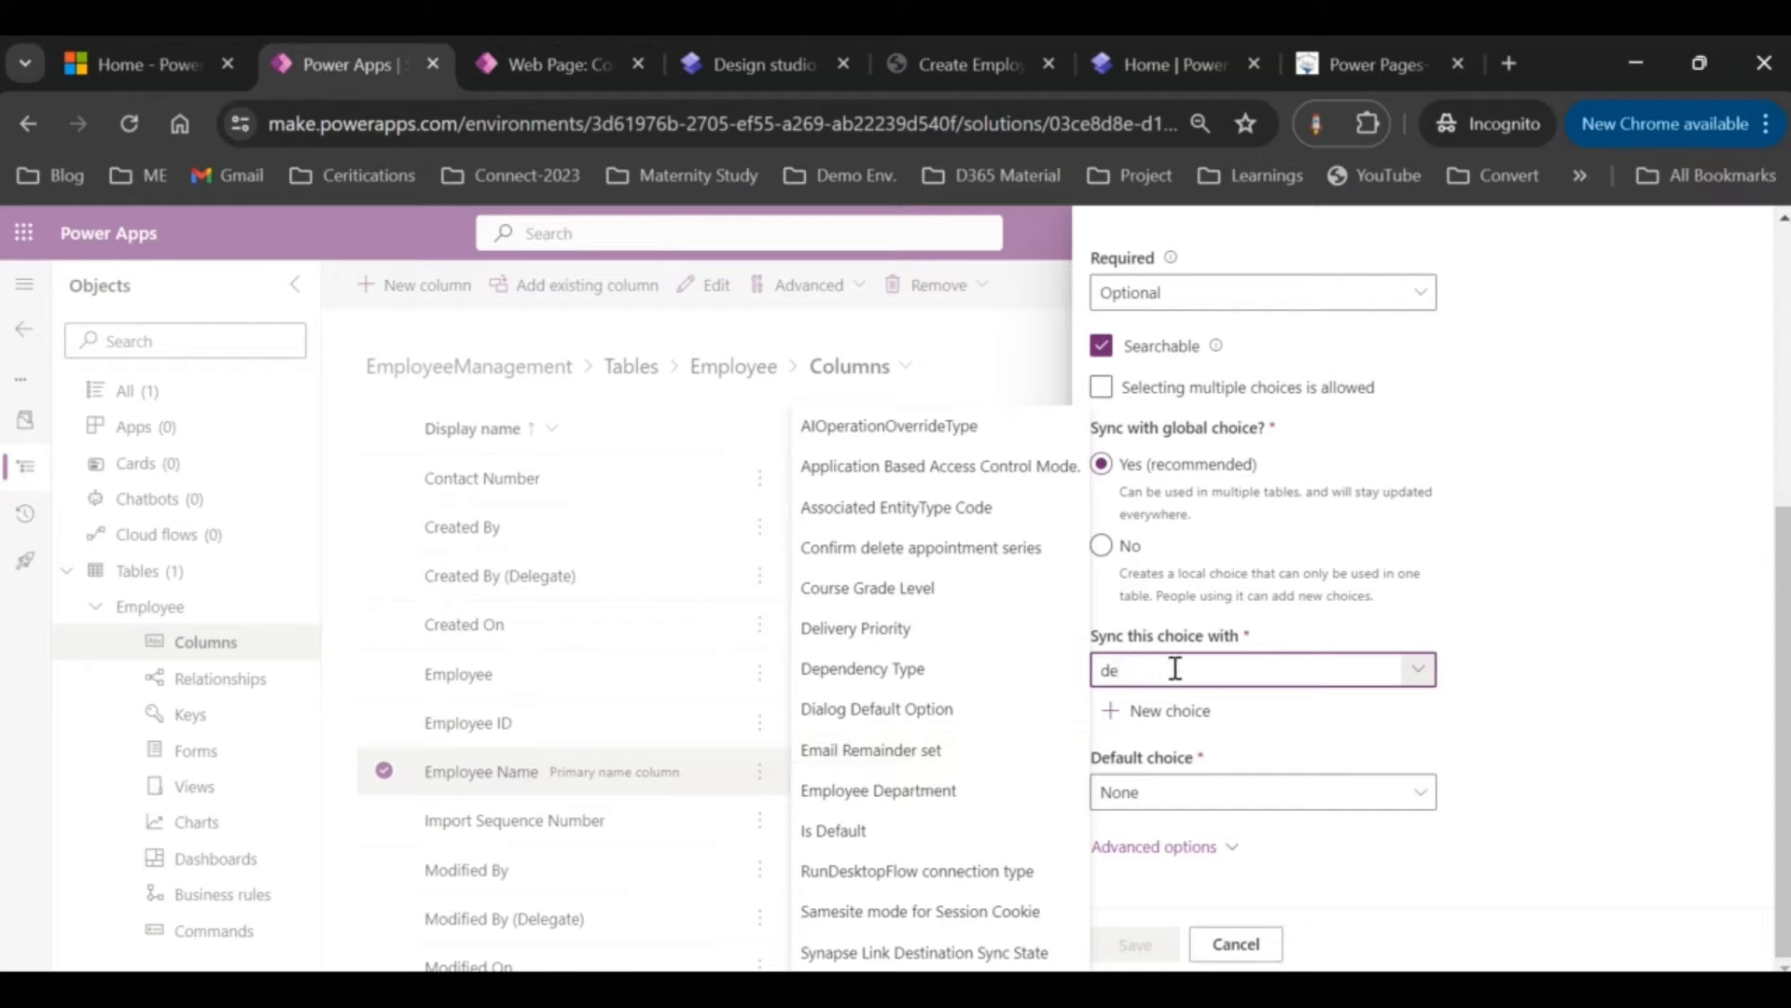
text([pa)
key(BackSpace)
key(BackSpace)
key(BackSpace)
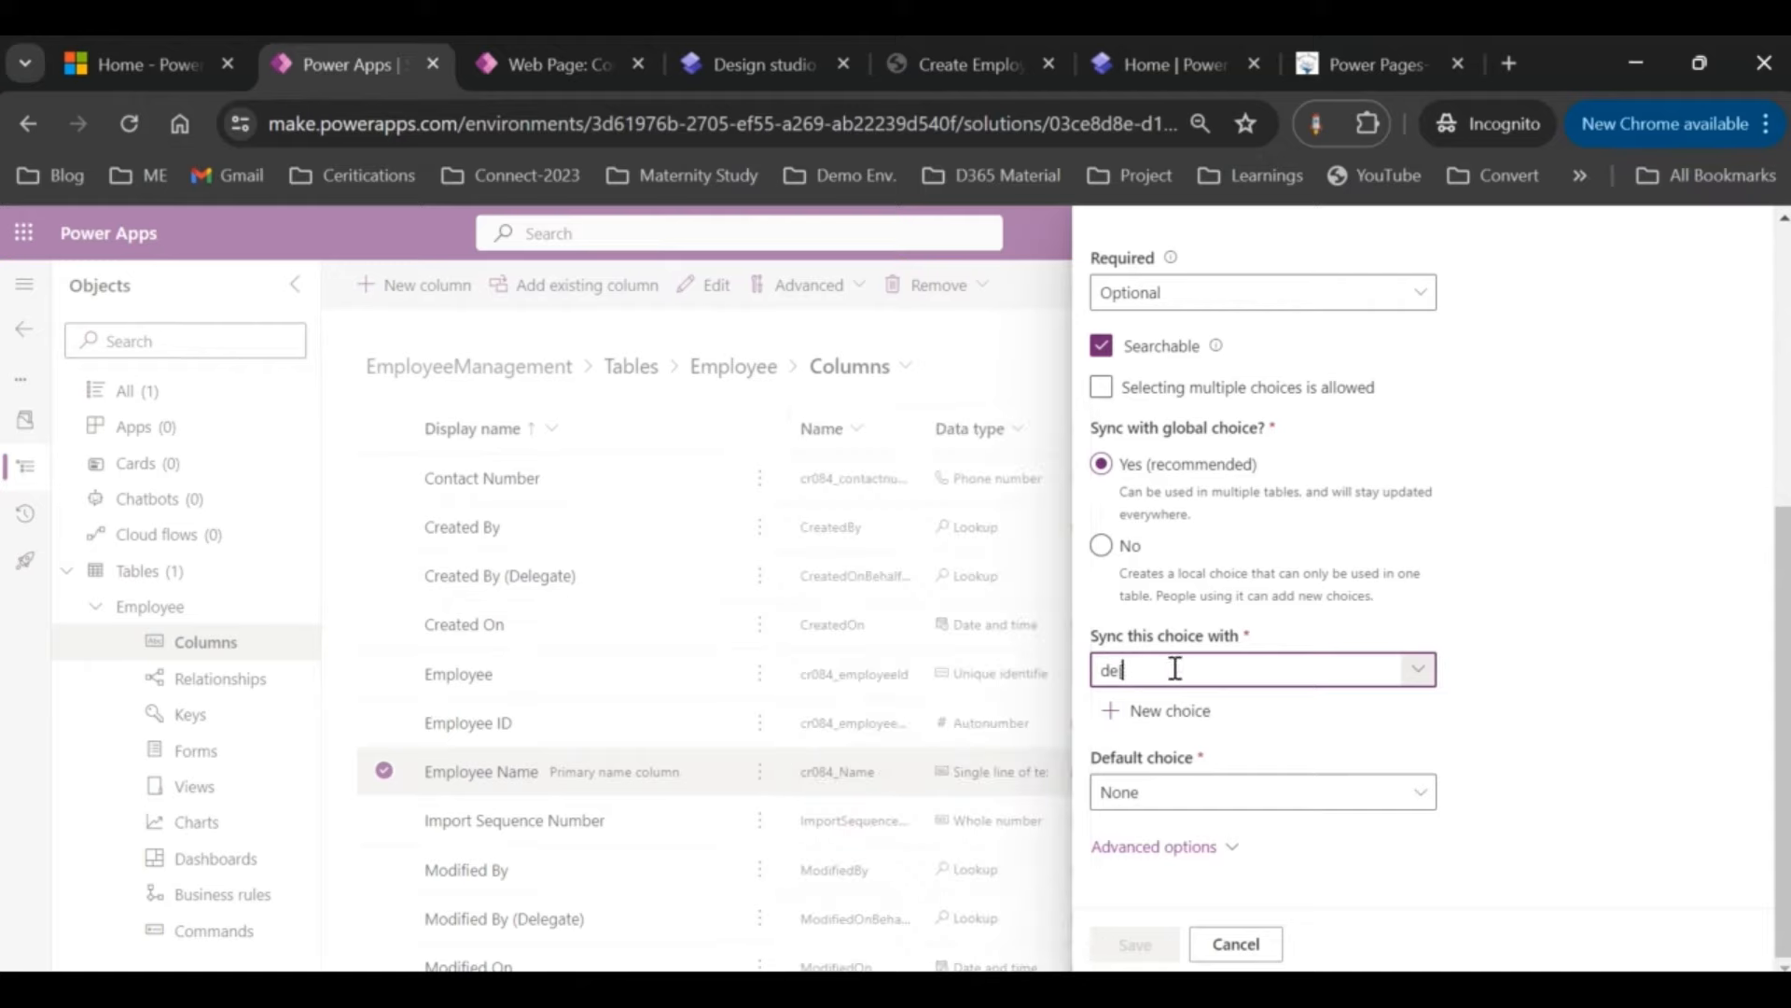
text(par)
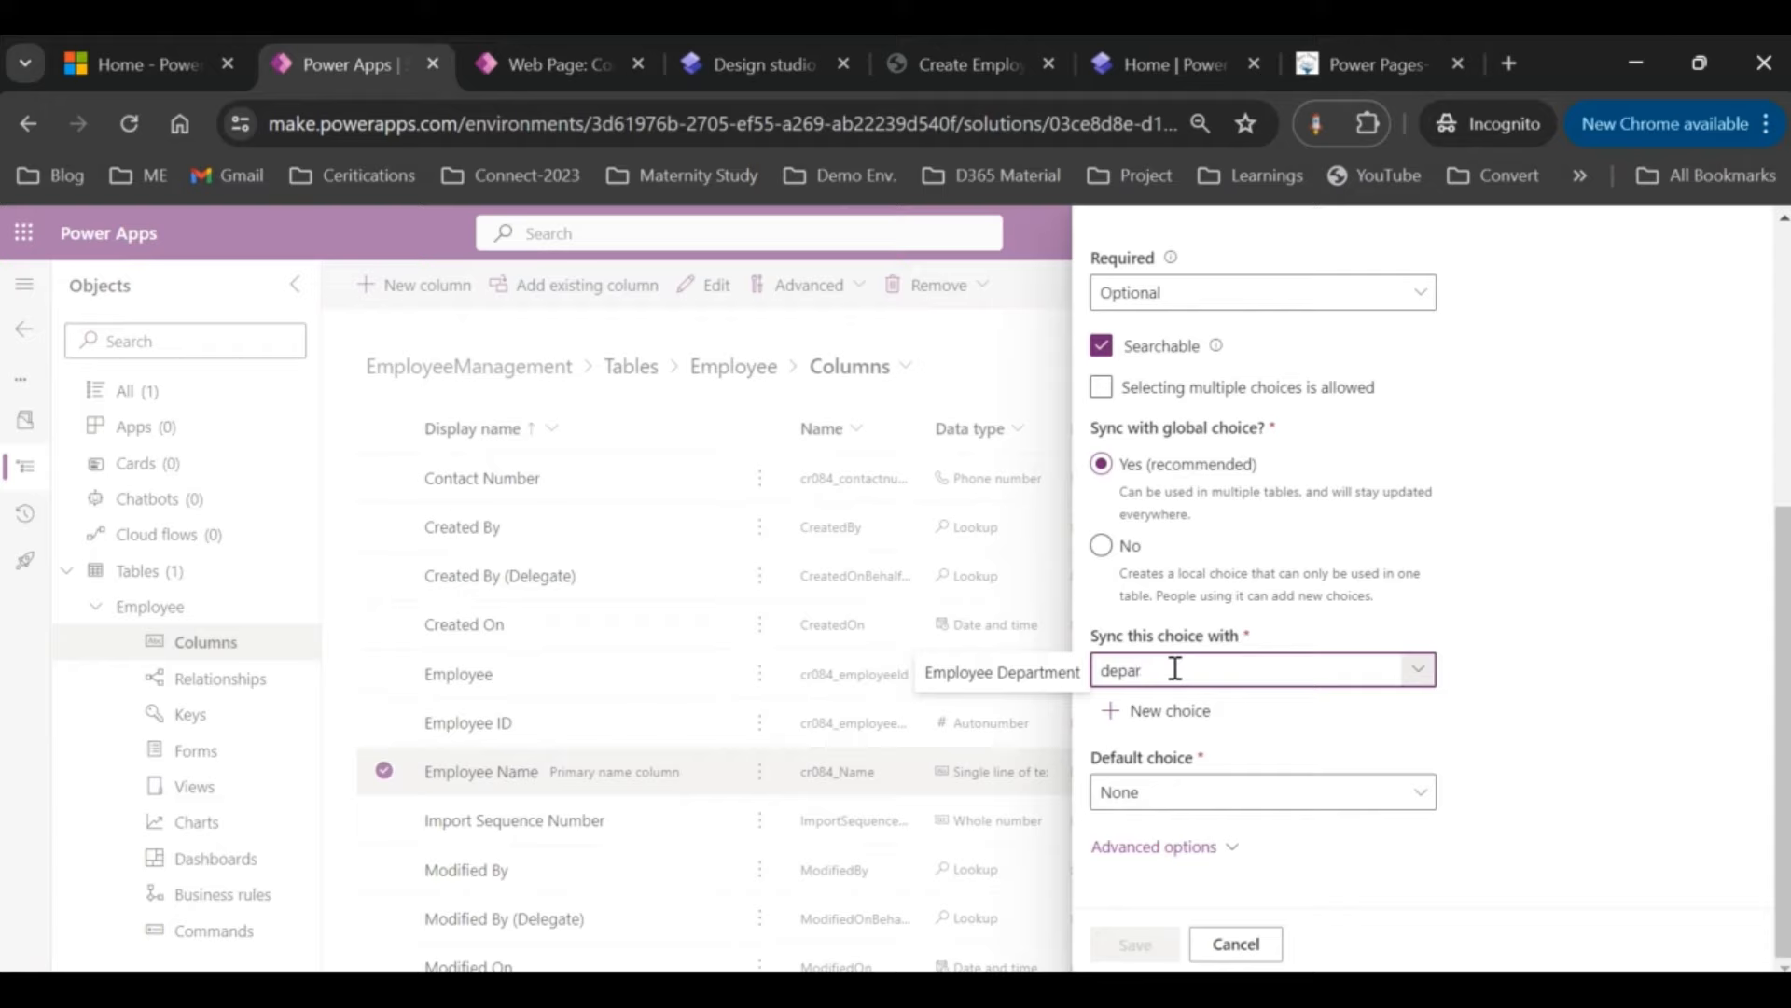
click(980, 672)
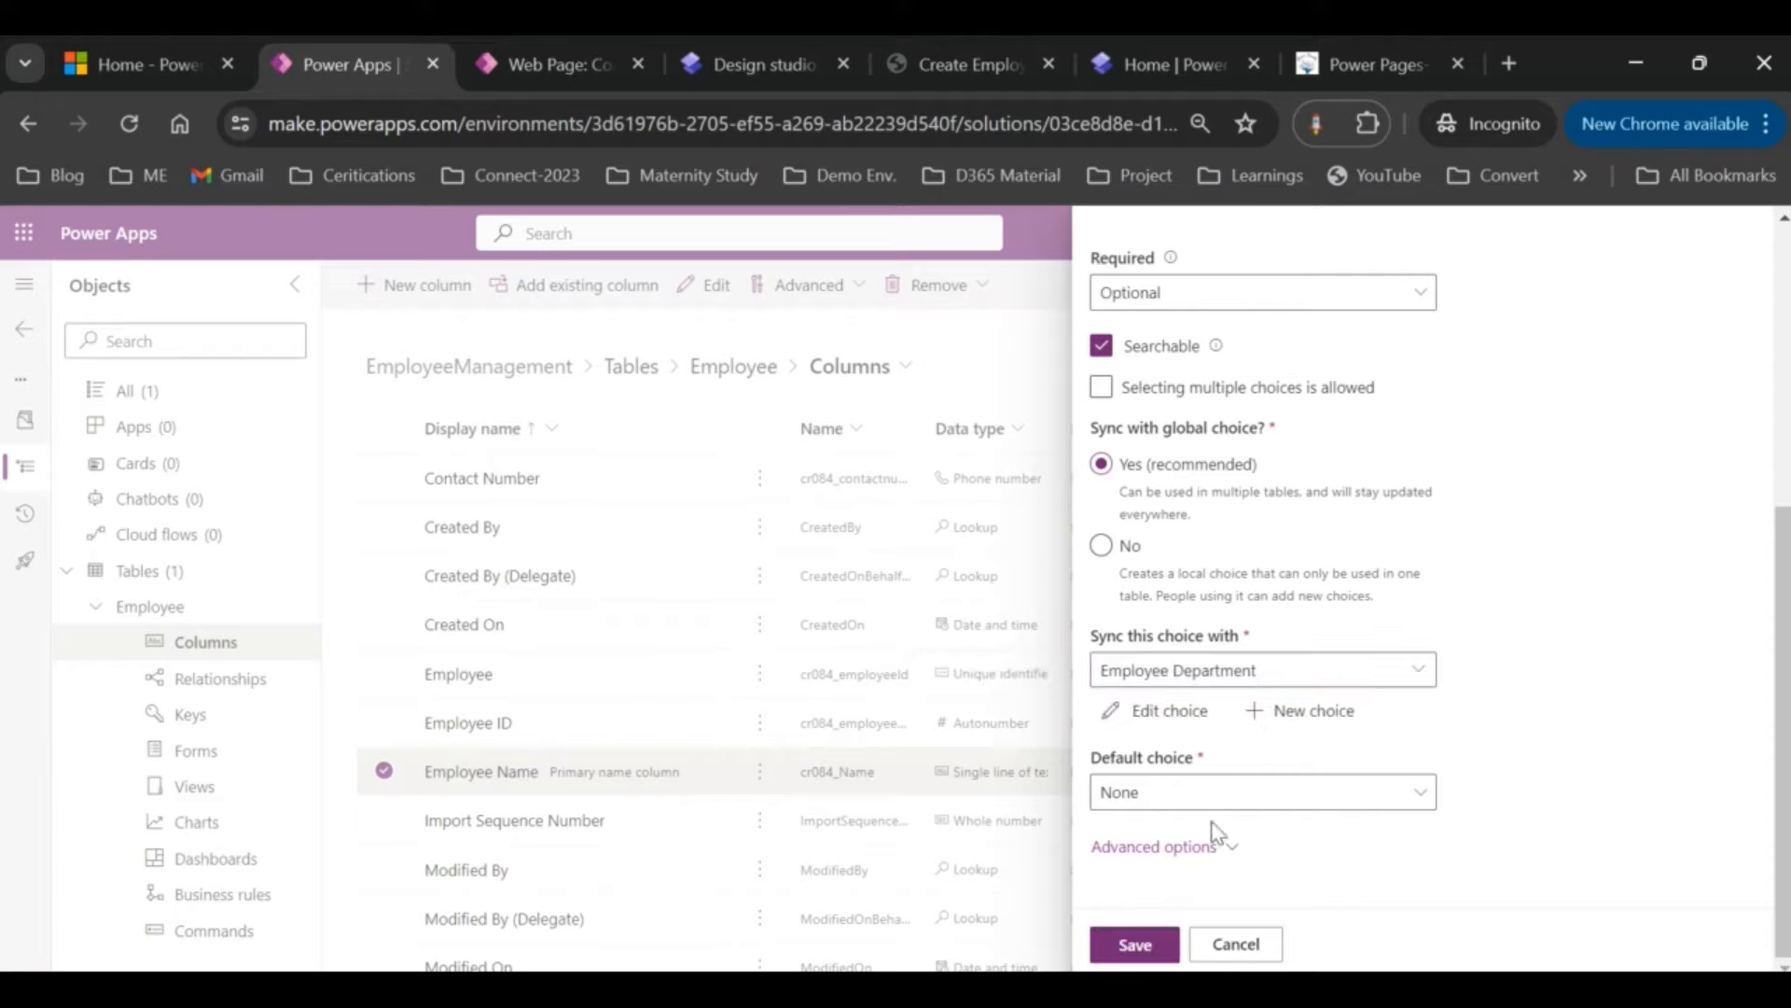
Step: Lowercase the schema name to cr084_department, keep the default choice None, and save
click(1223, 848)
scroll(1222, 849, down, 3)
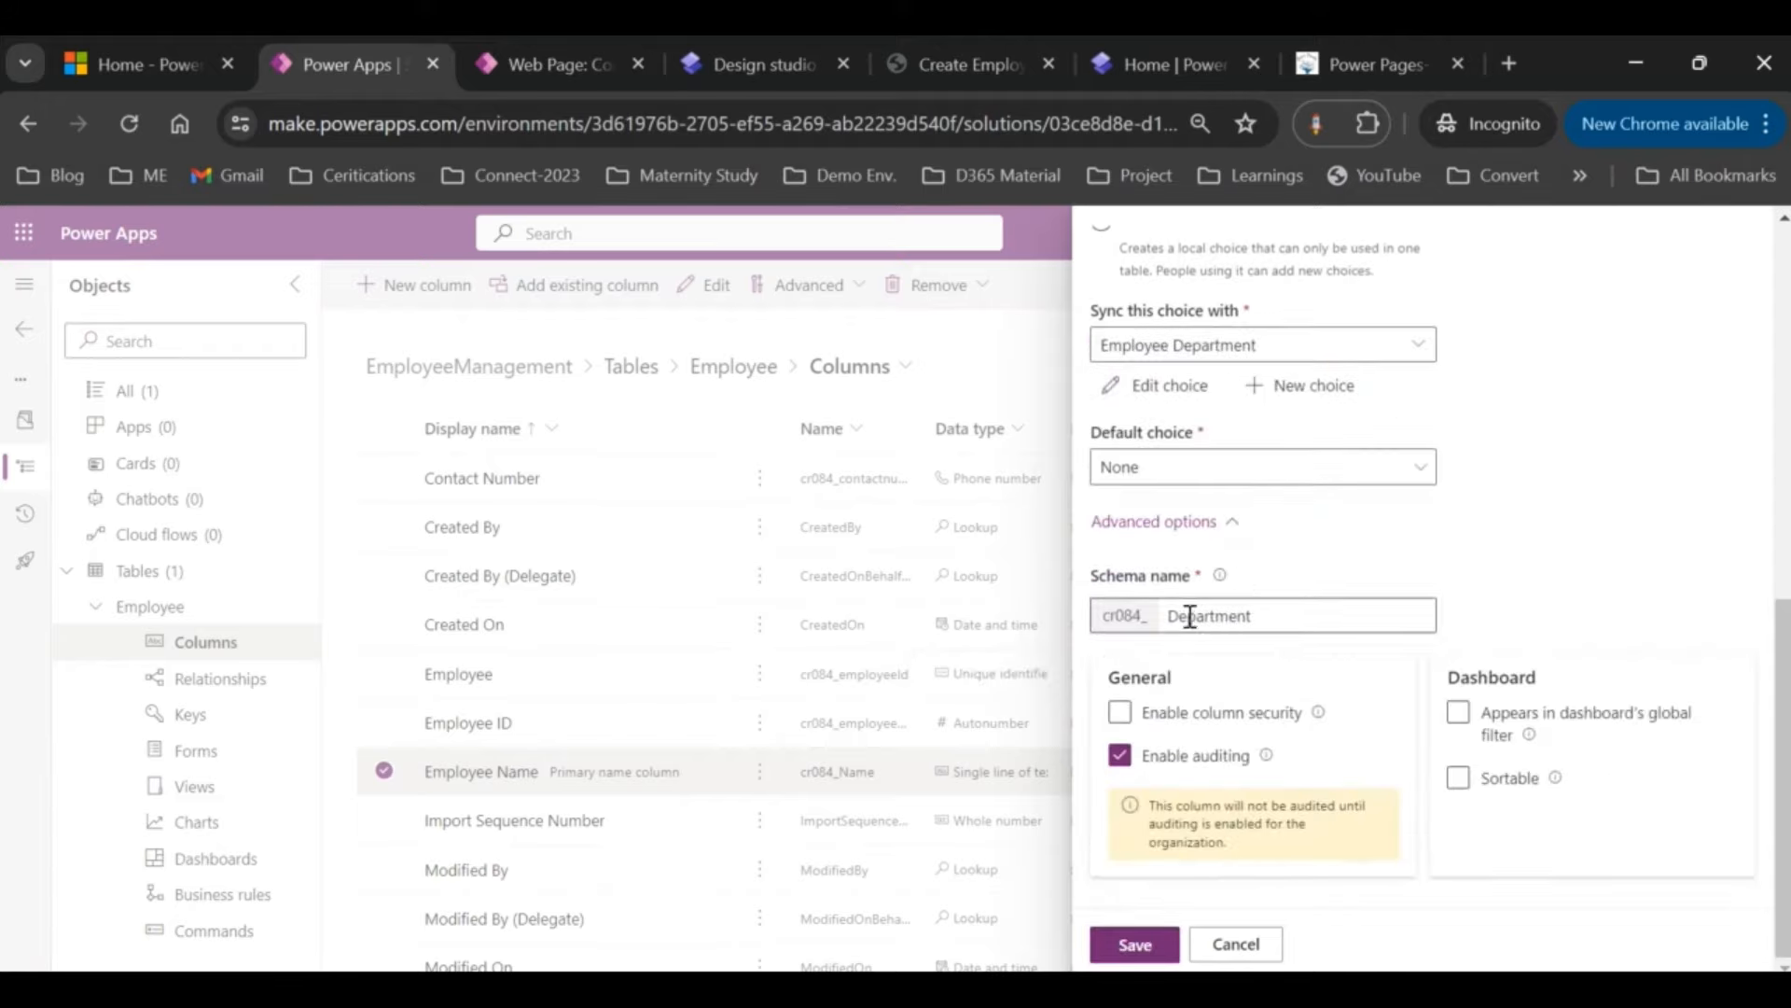
click(1181, 615)
key(BackSpace)
text(d)
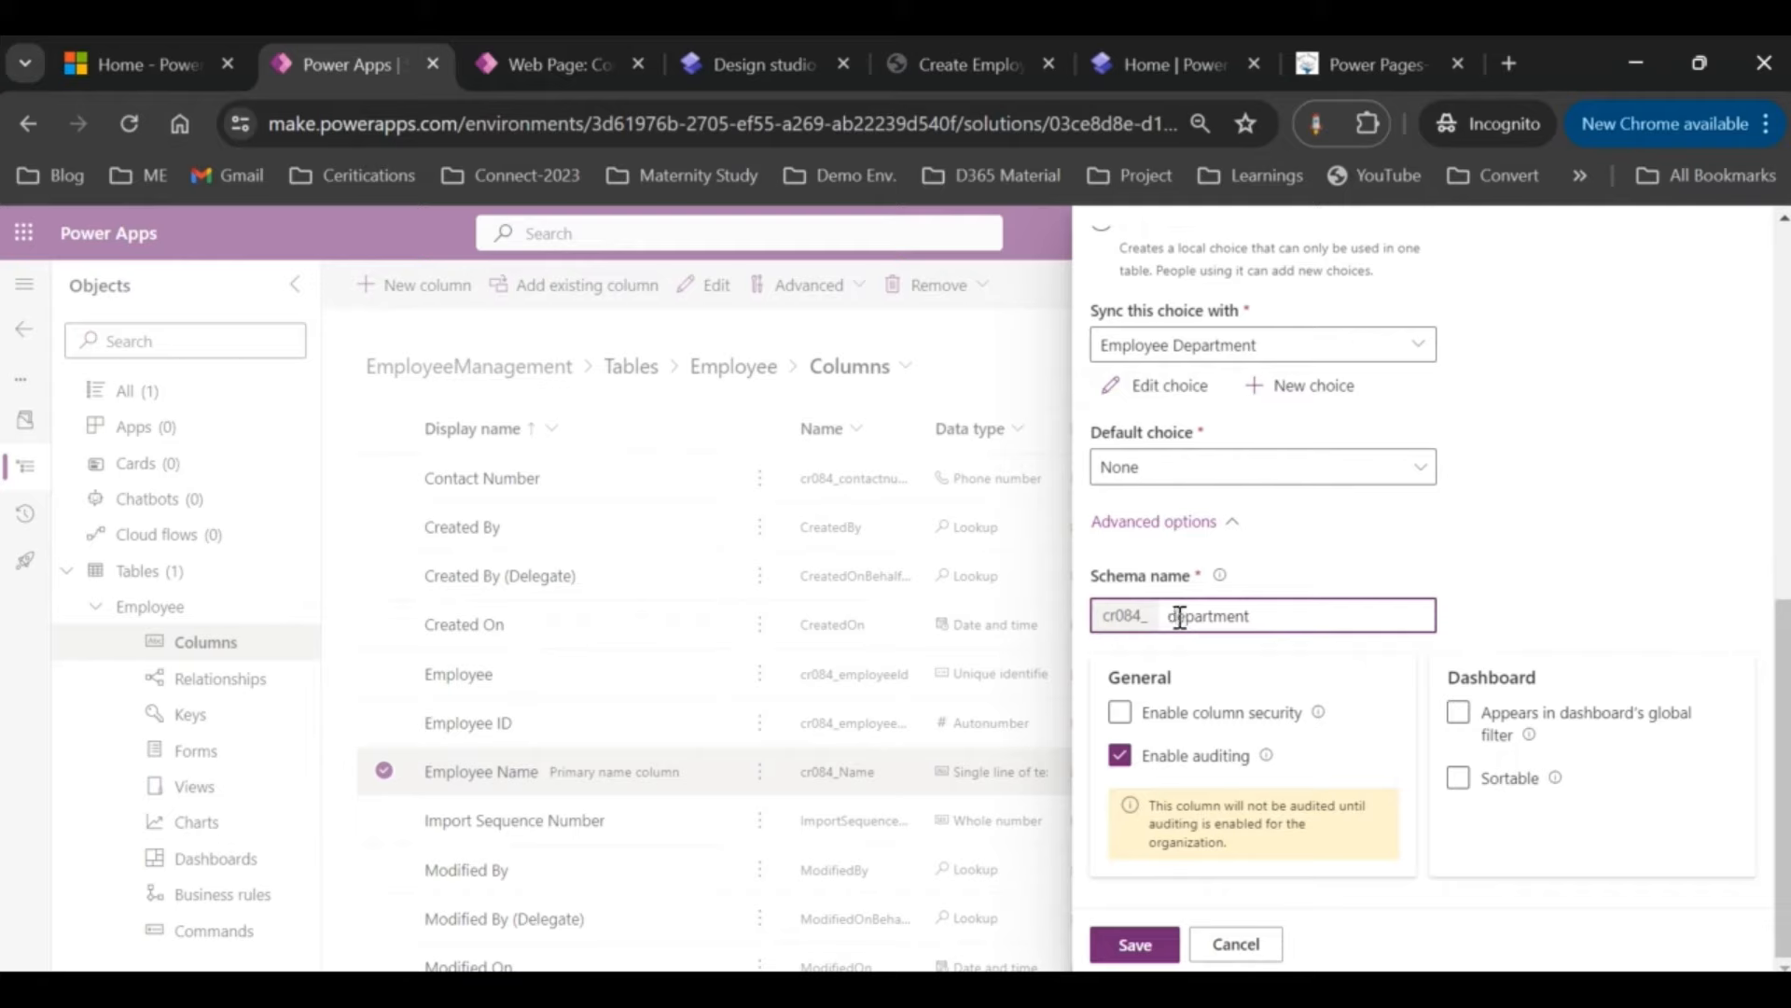
scroll(1418, 463, up, 2)
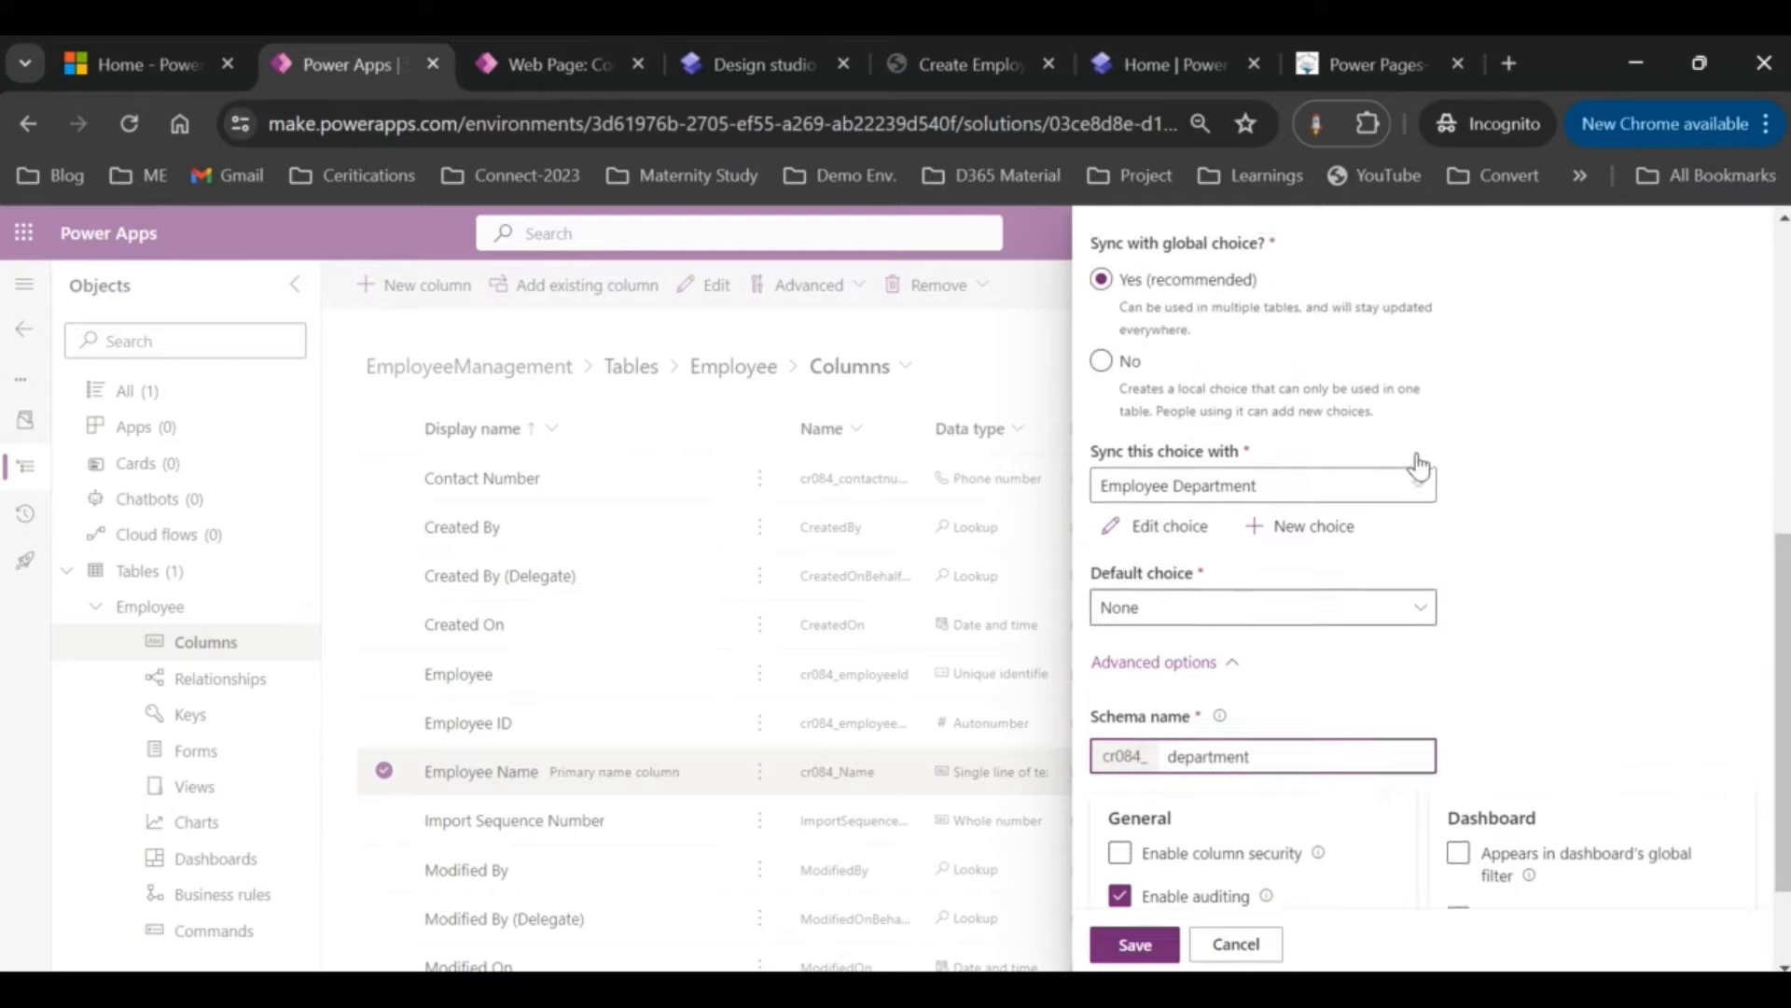
click(1409, 614)
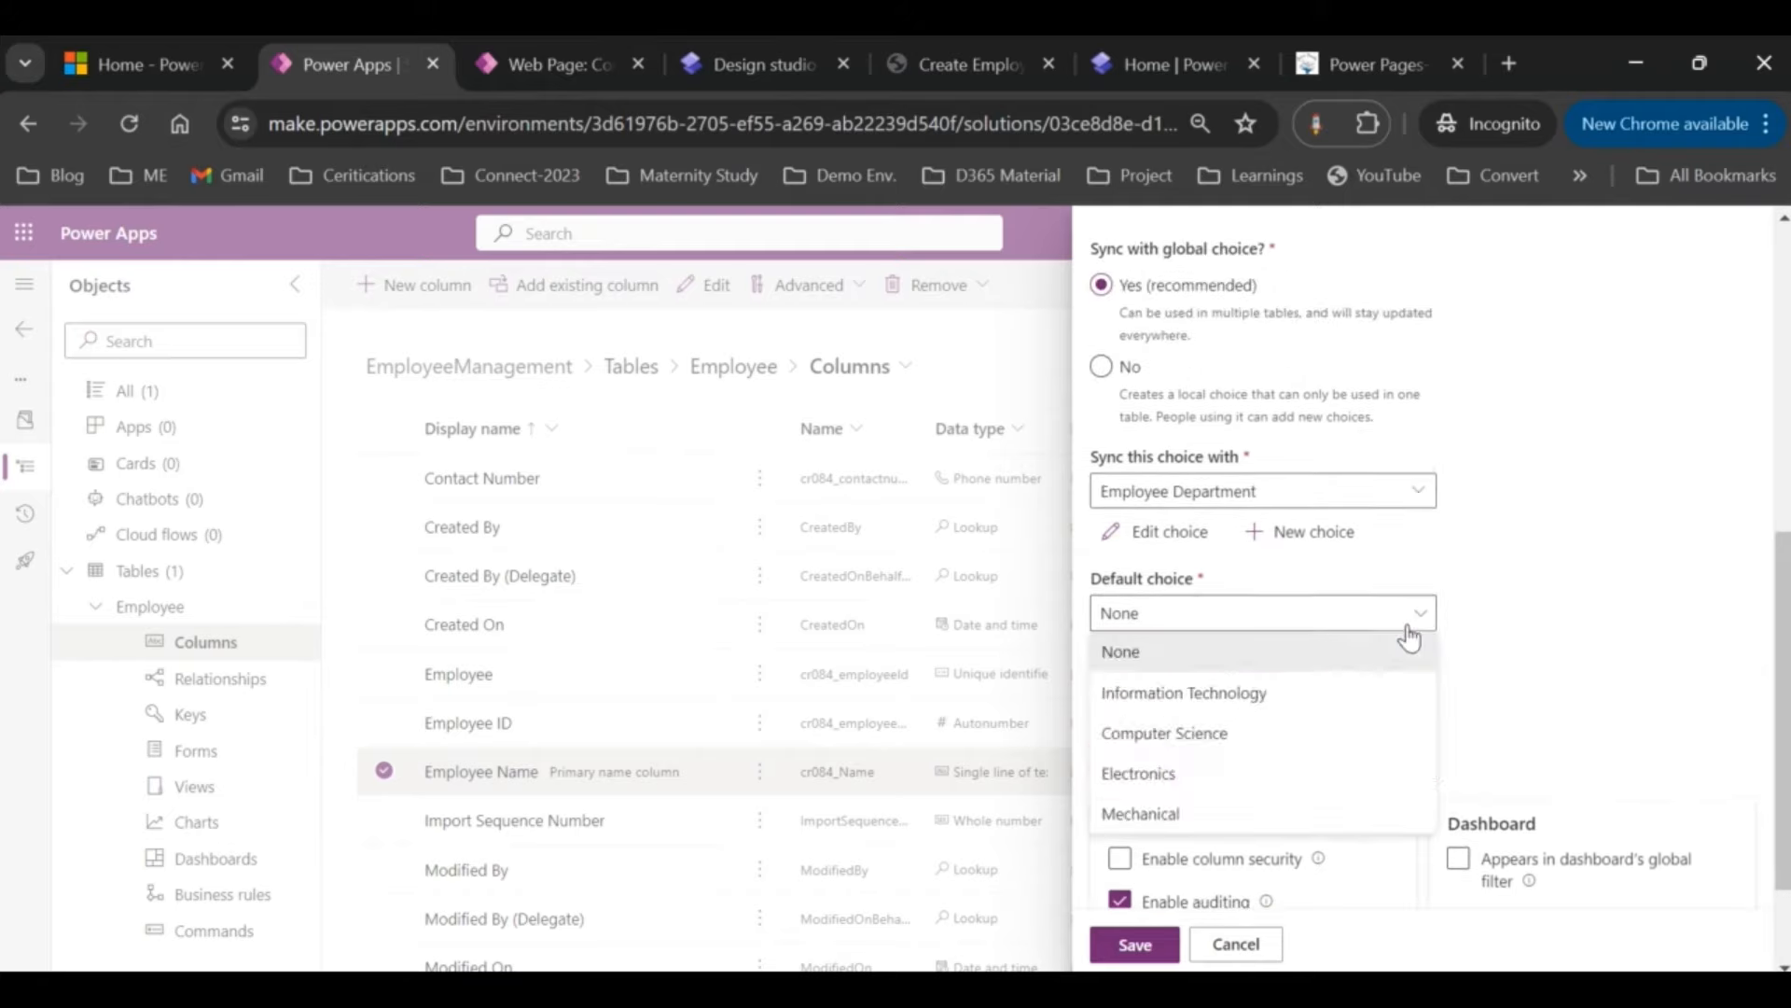
click(1269, 699)
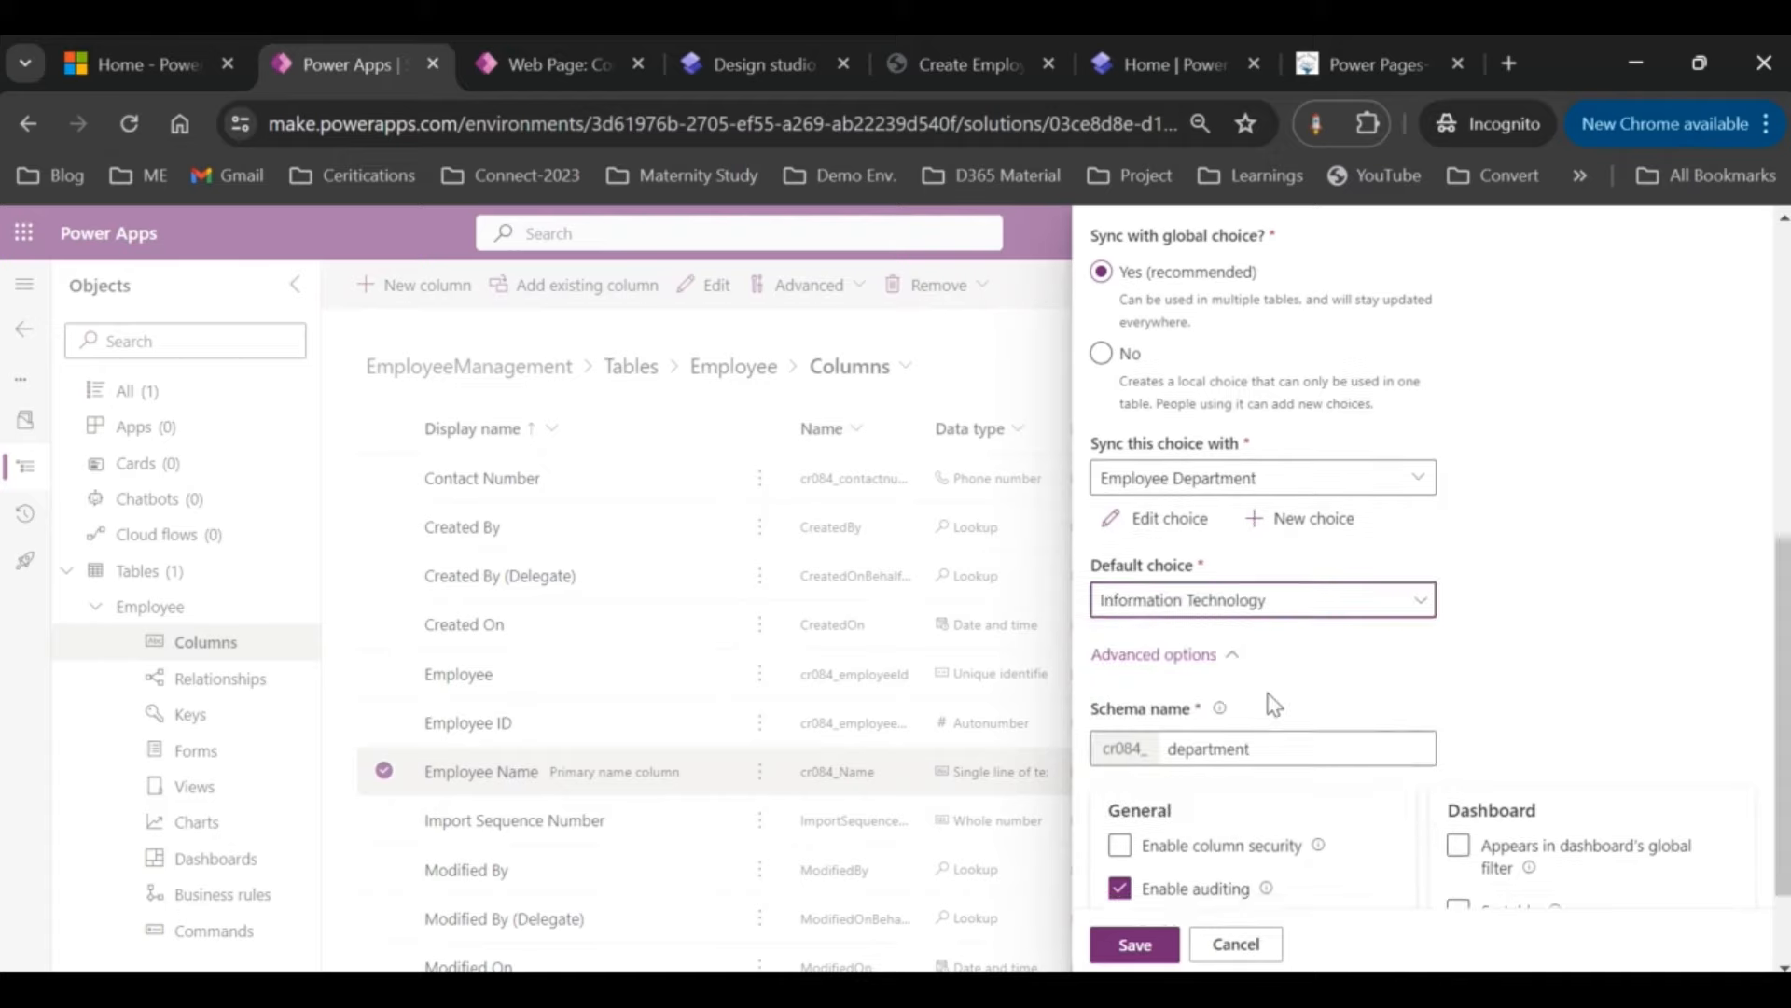
click(1413, 576)
click(1241, 619)
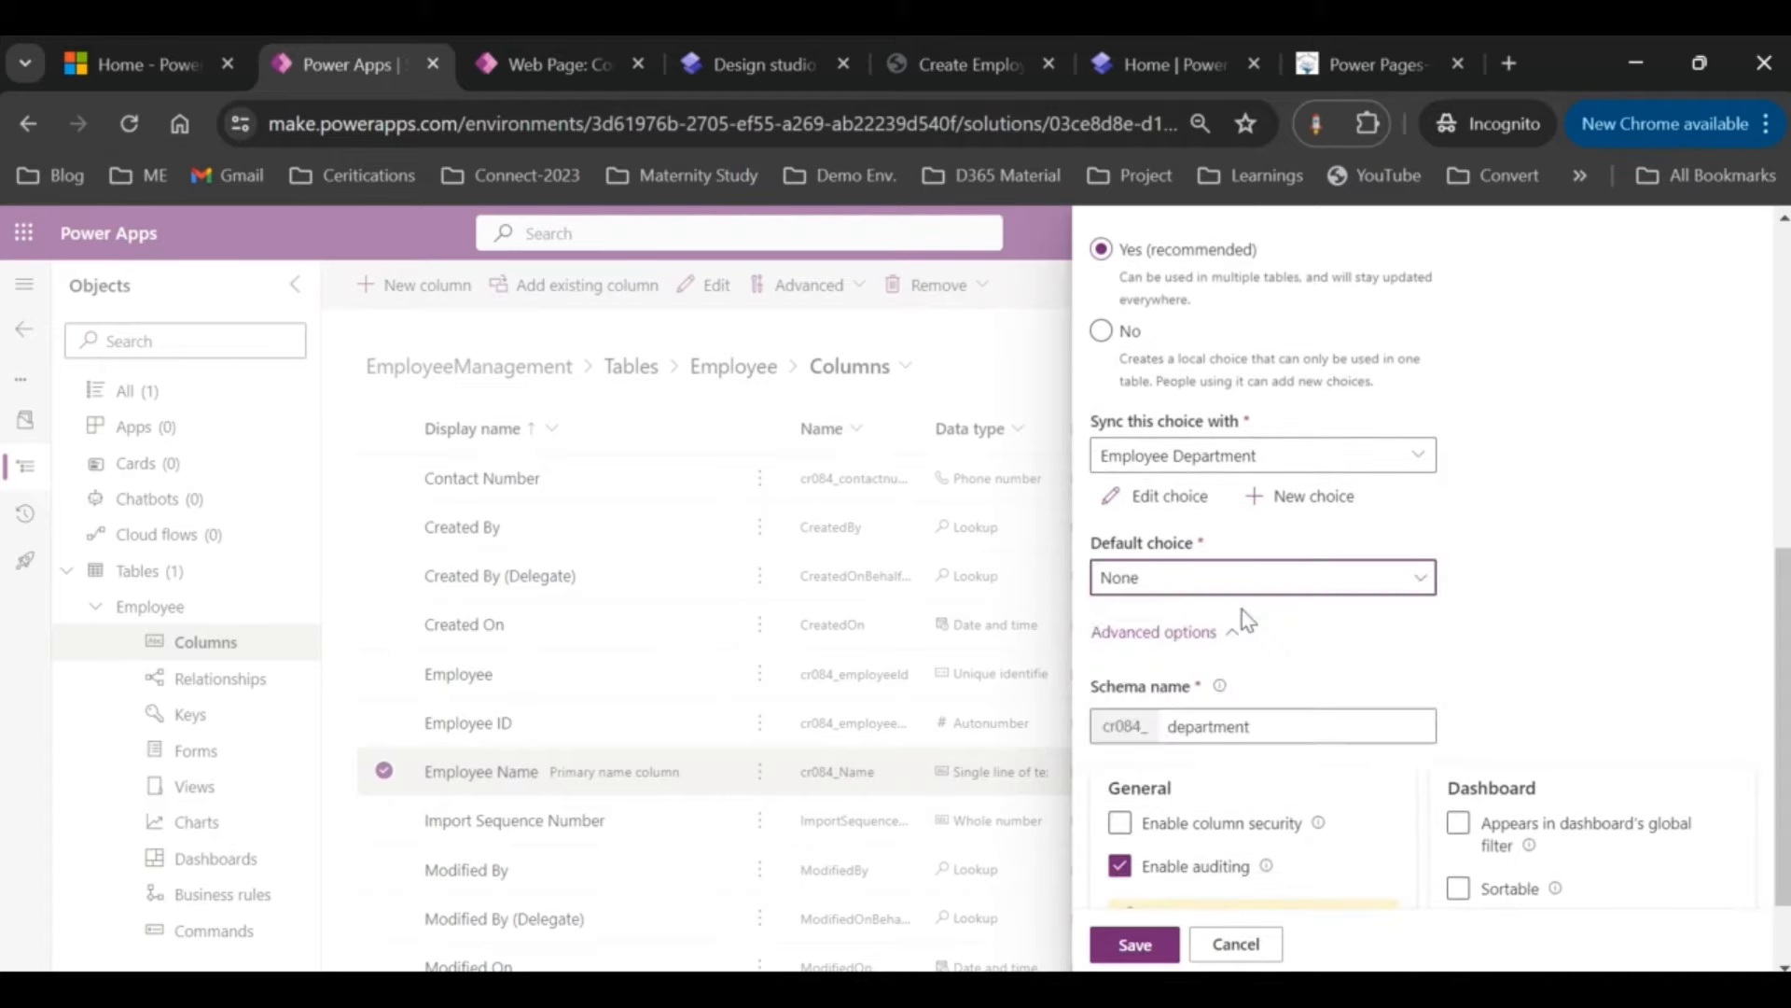
scroll(1246, 620, down, 1)
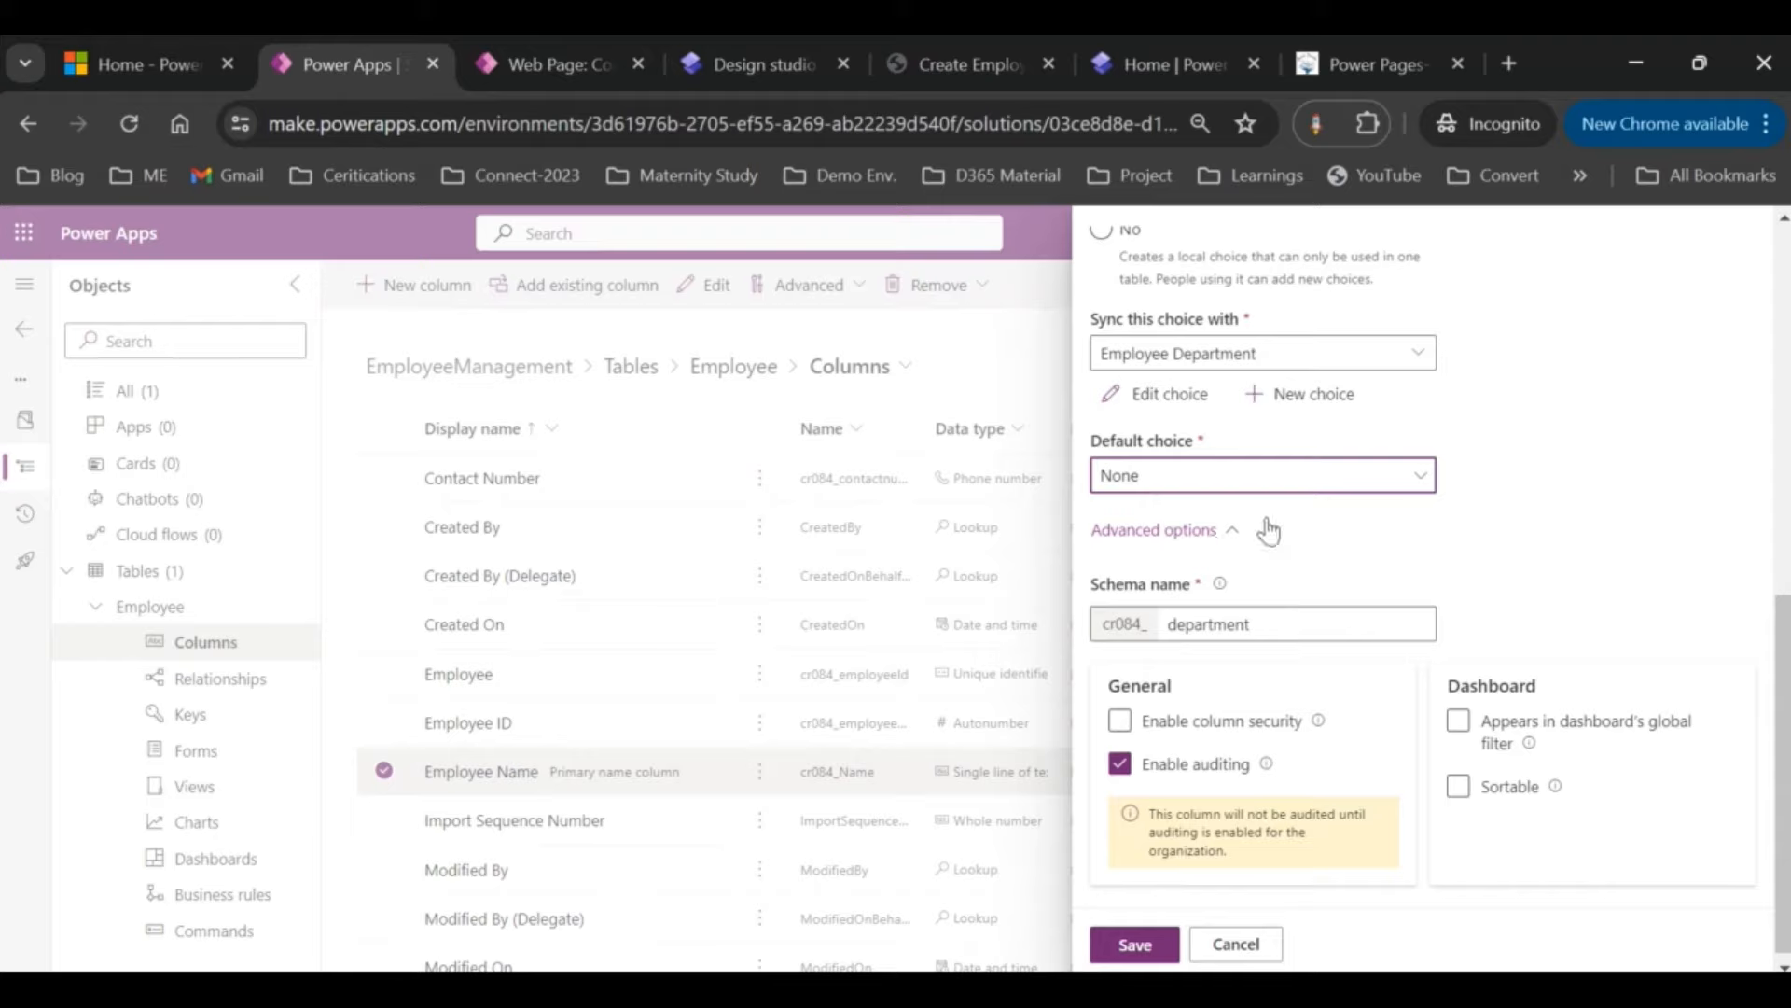
scroll(1264, 525, up, 6)
scroll(1287, 668, down, 6)
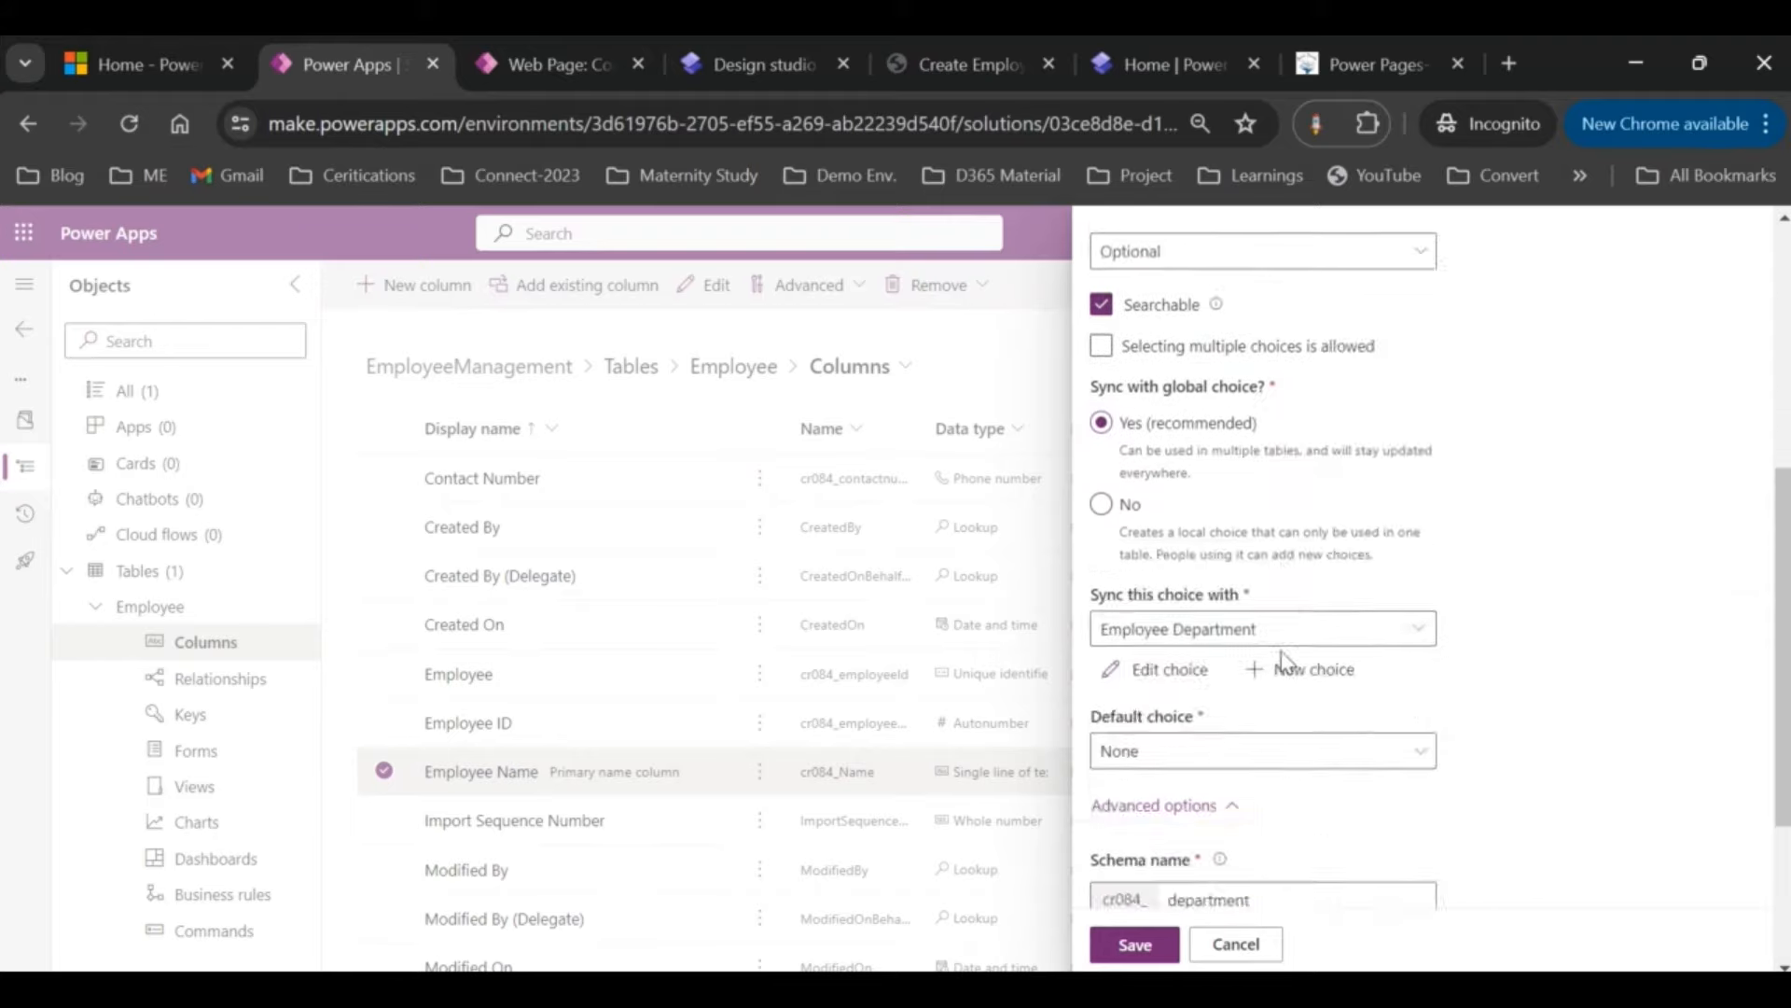
click(1132, 944)
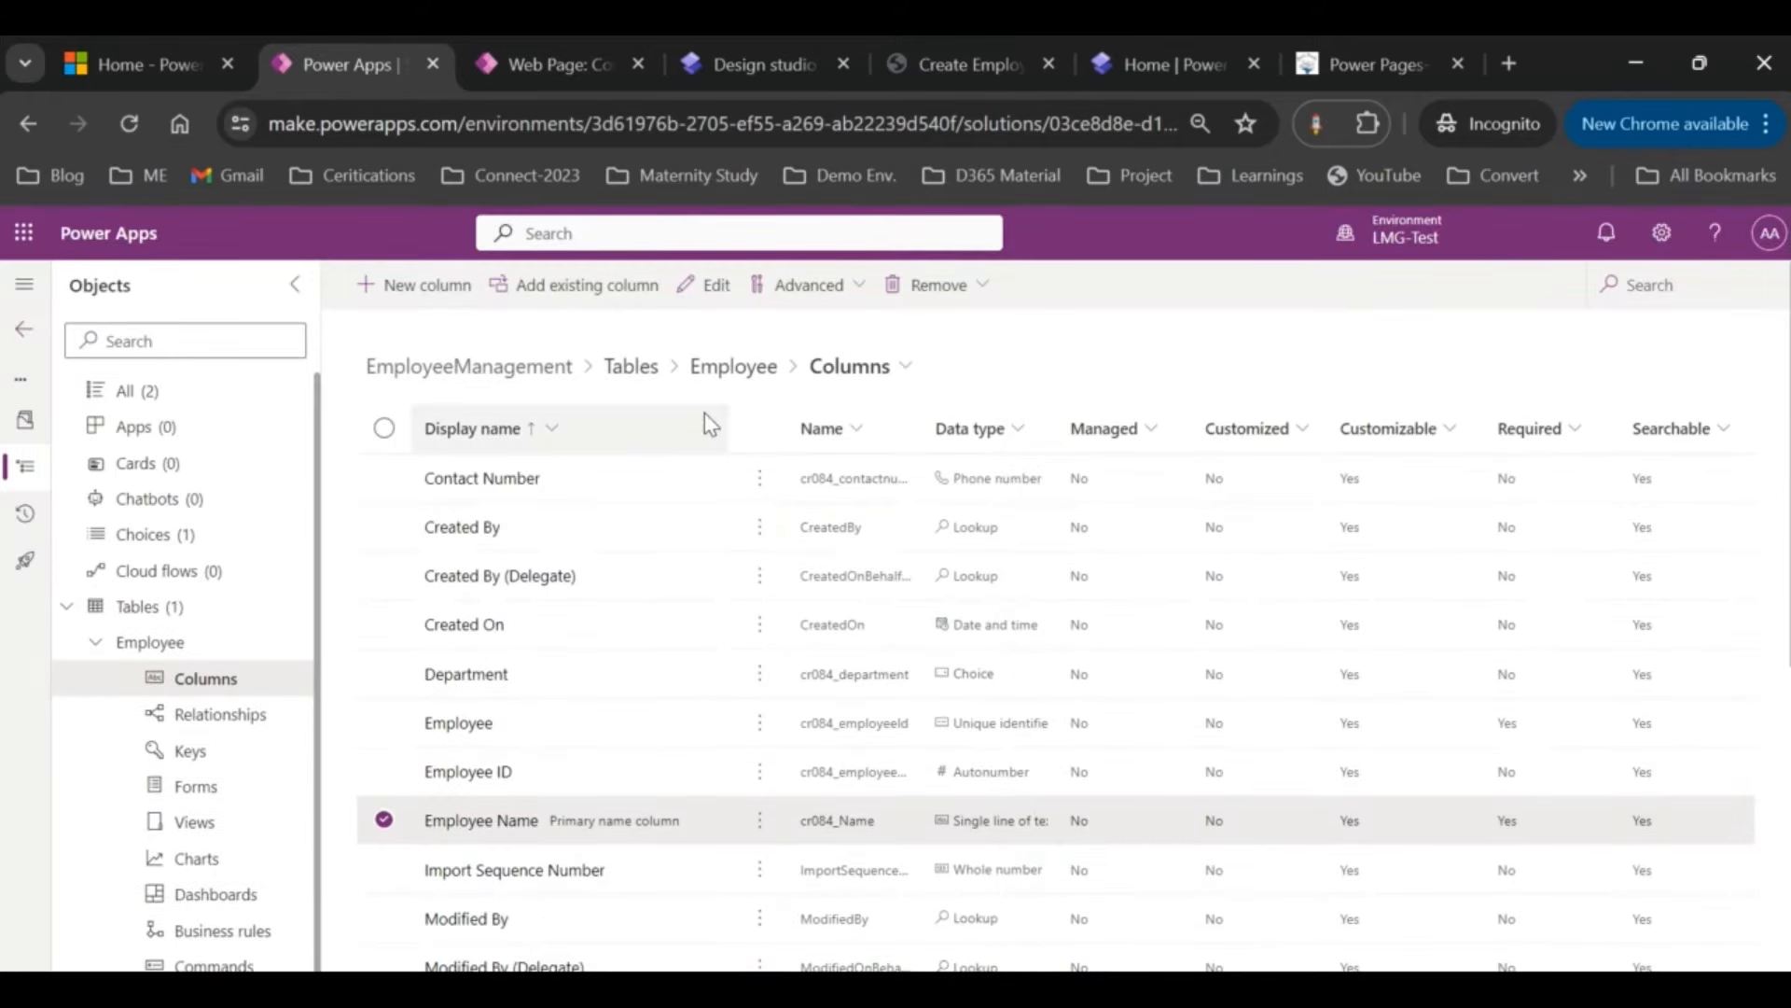
Step: Open the Employee table's main Information form for editing
click(499, 39)
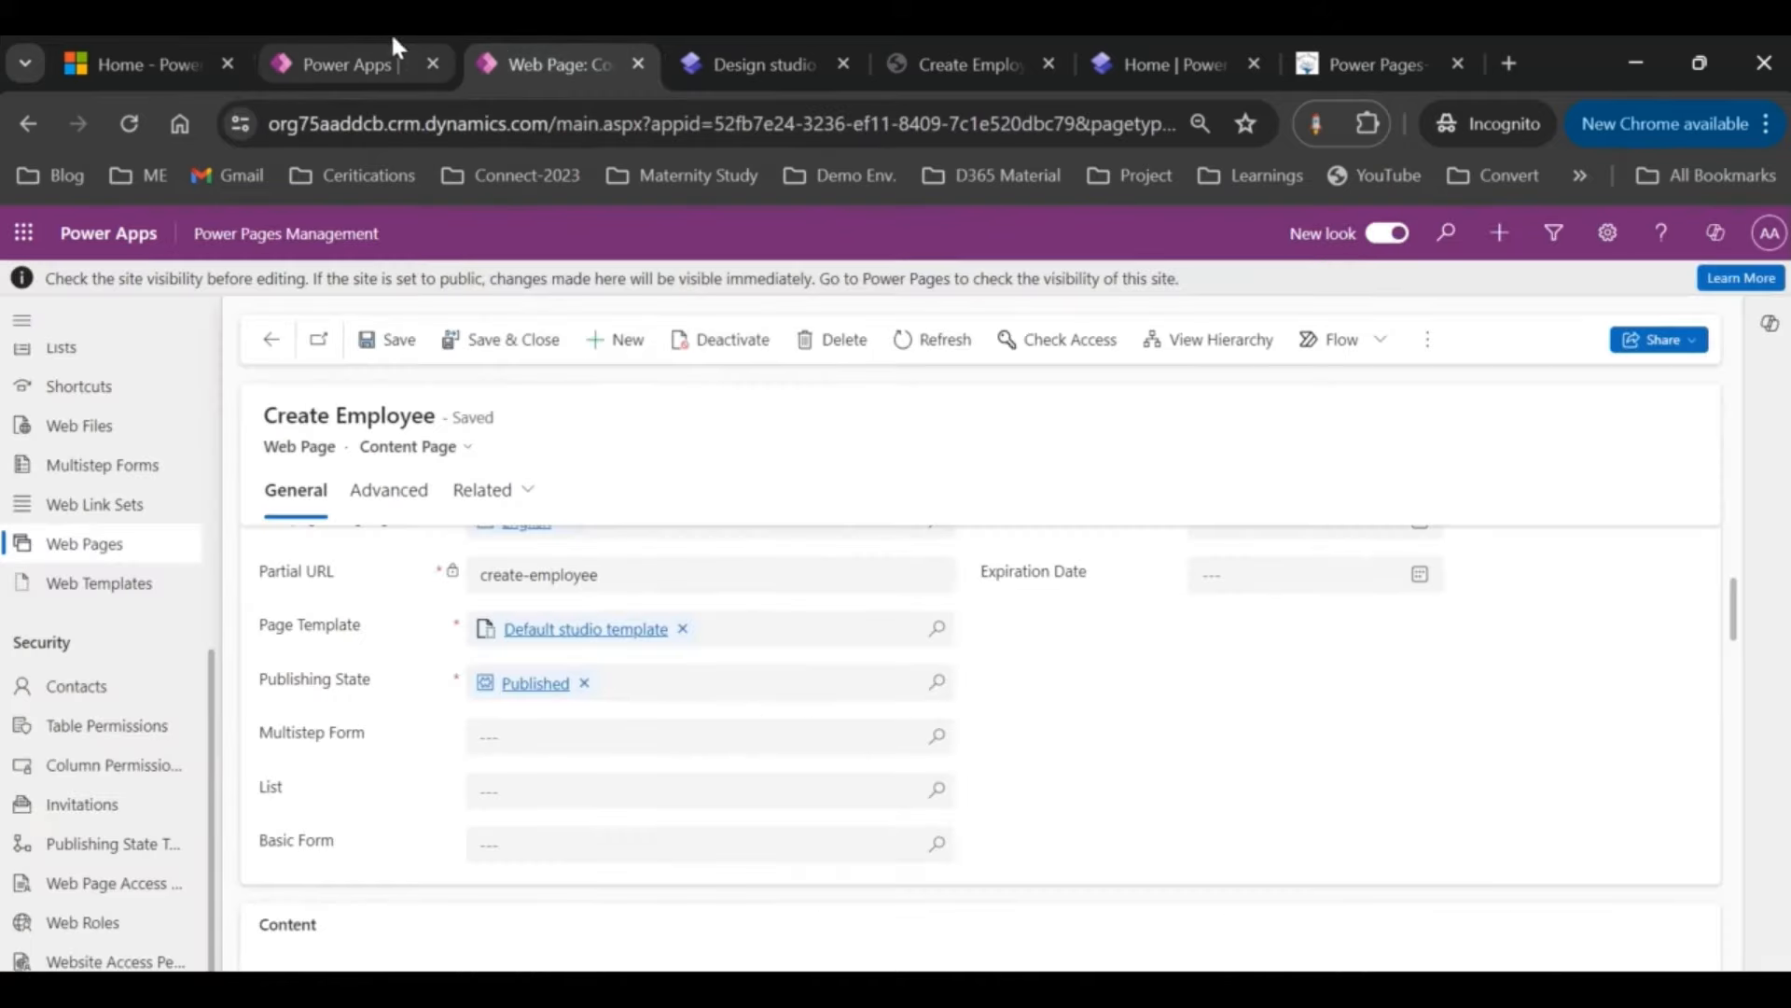
click(381, 61)
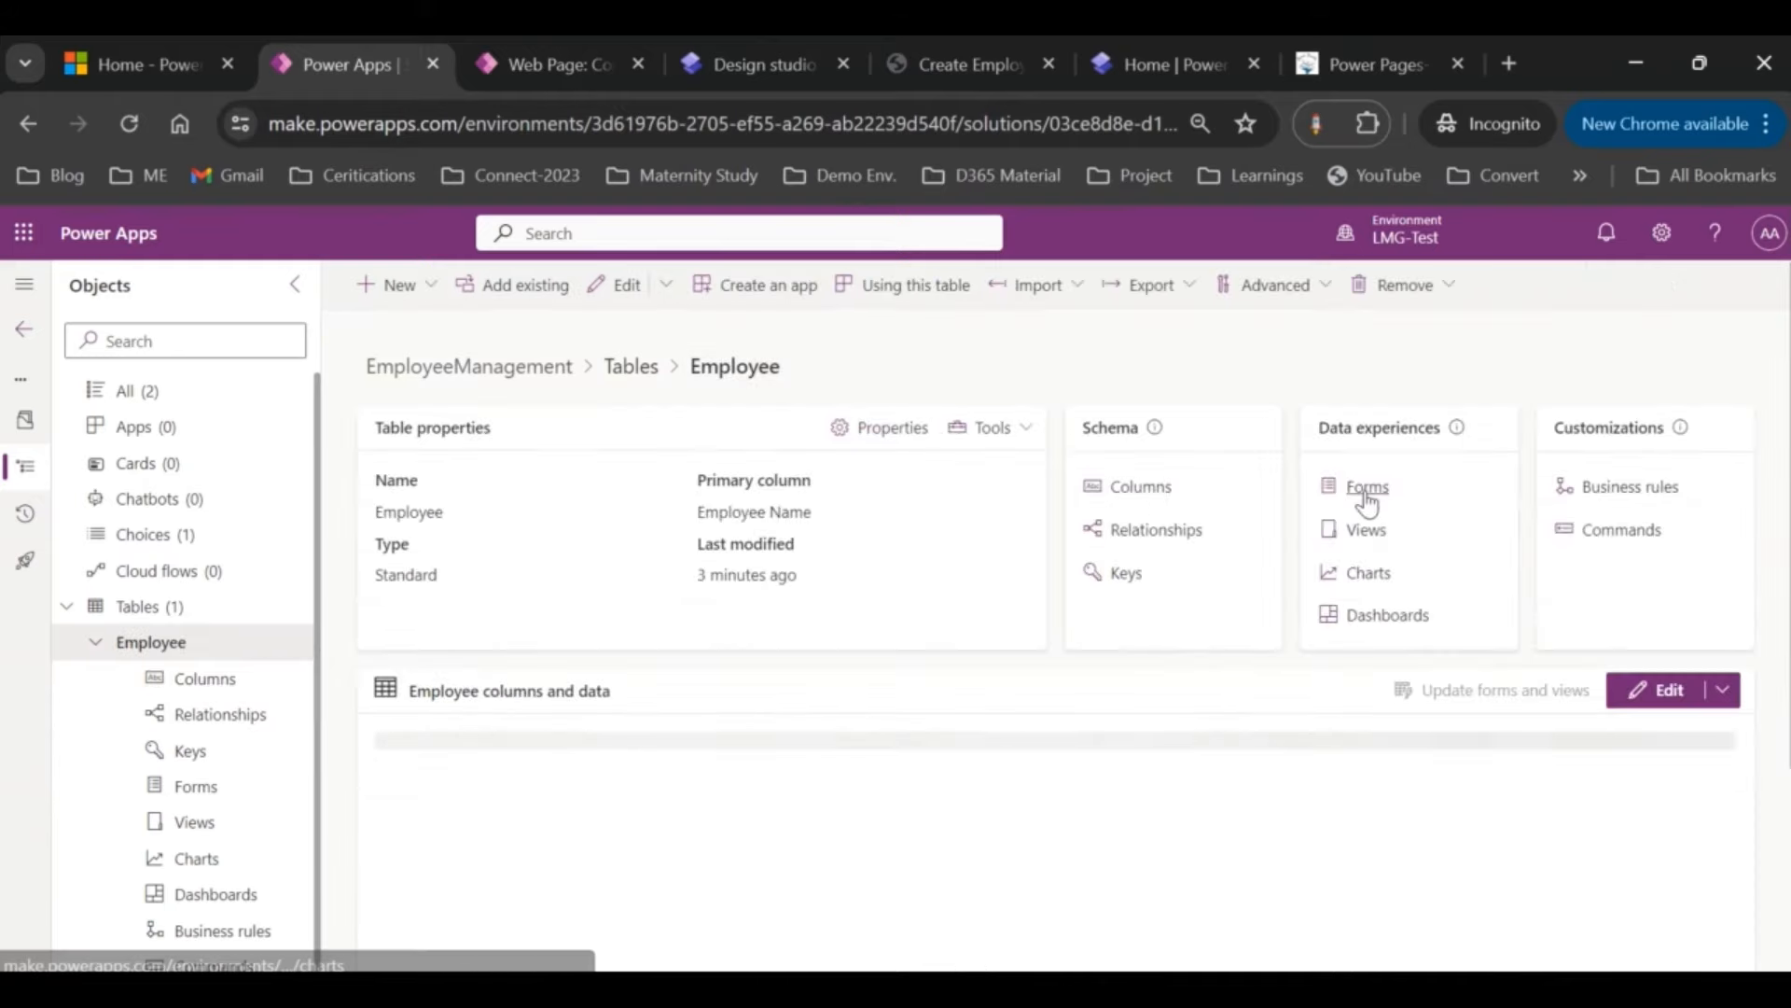
click(1358, 493)
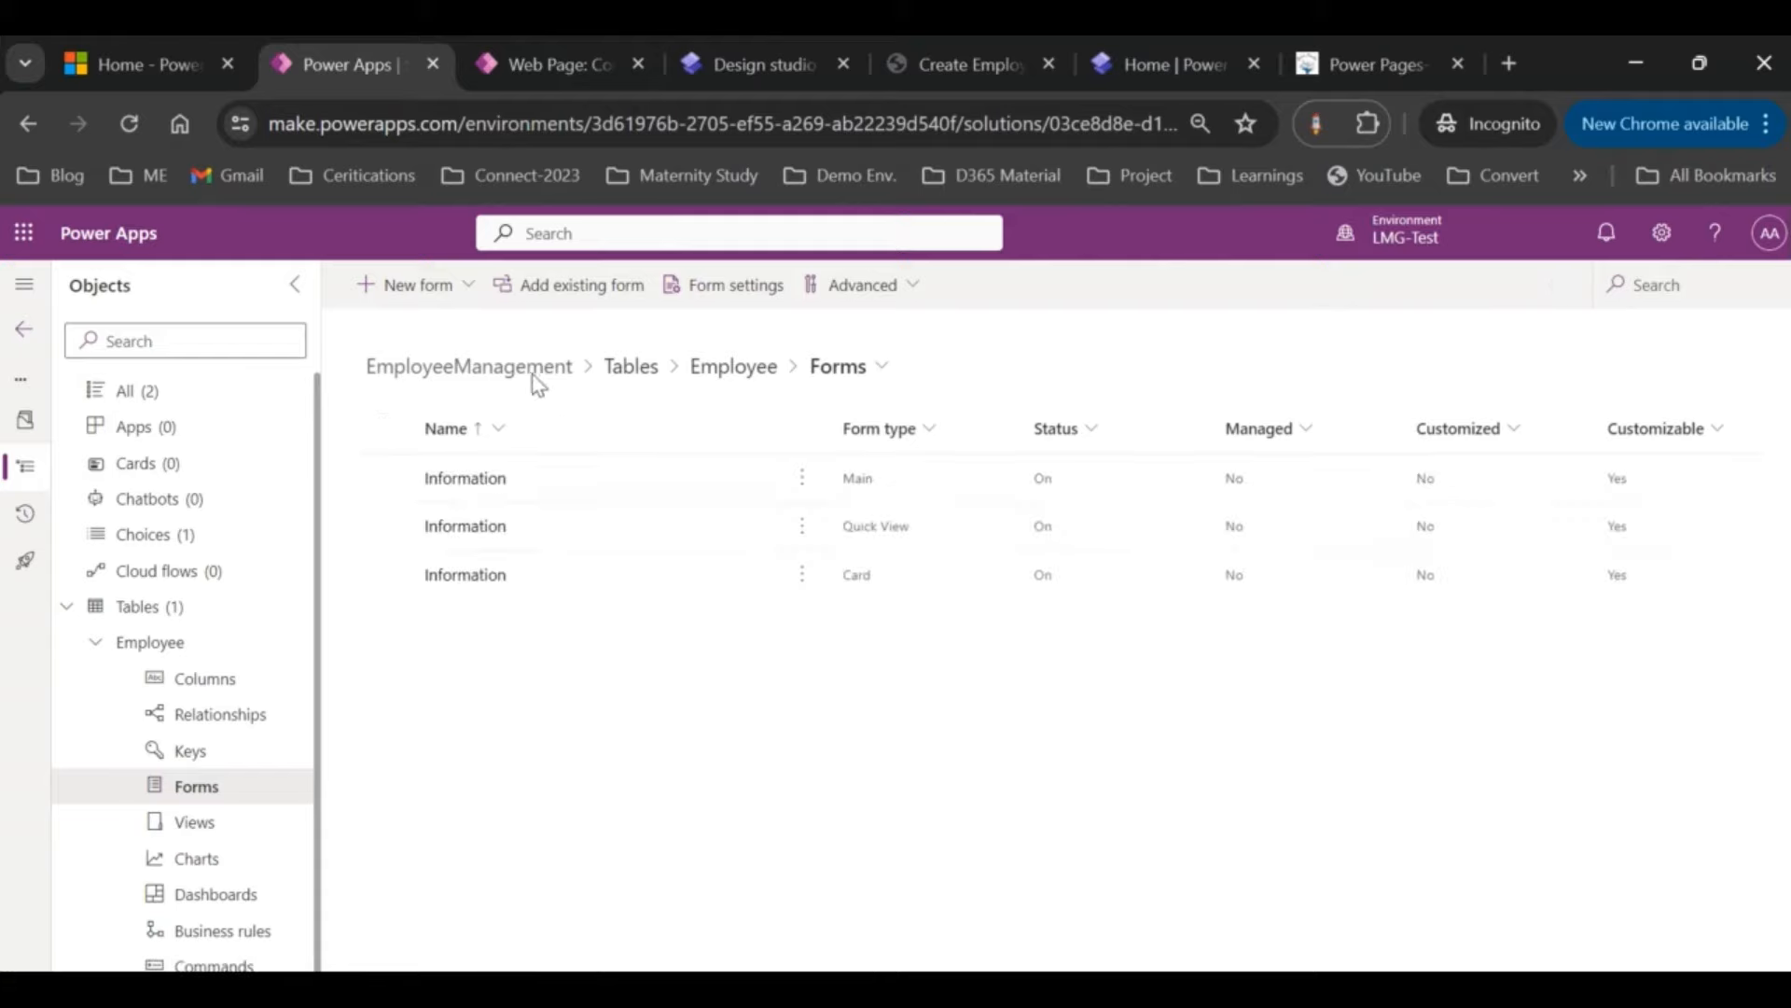
click(464, 479)
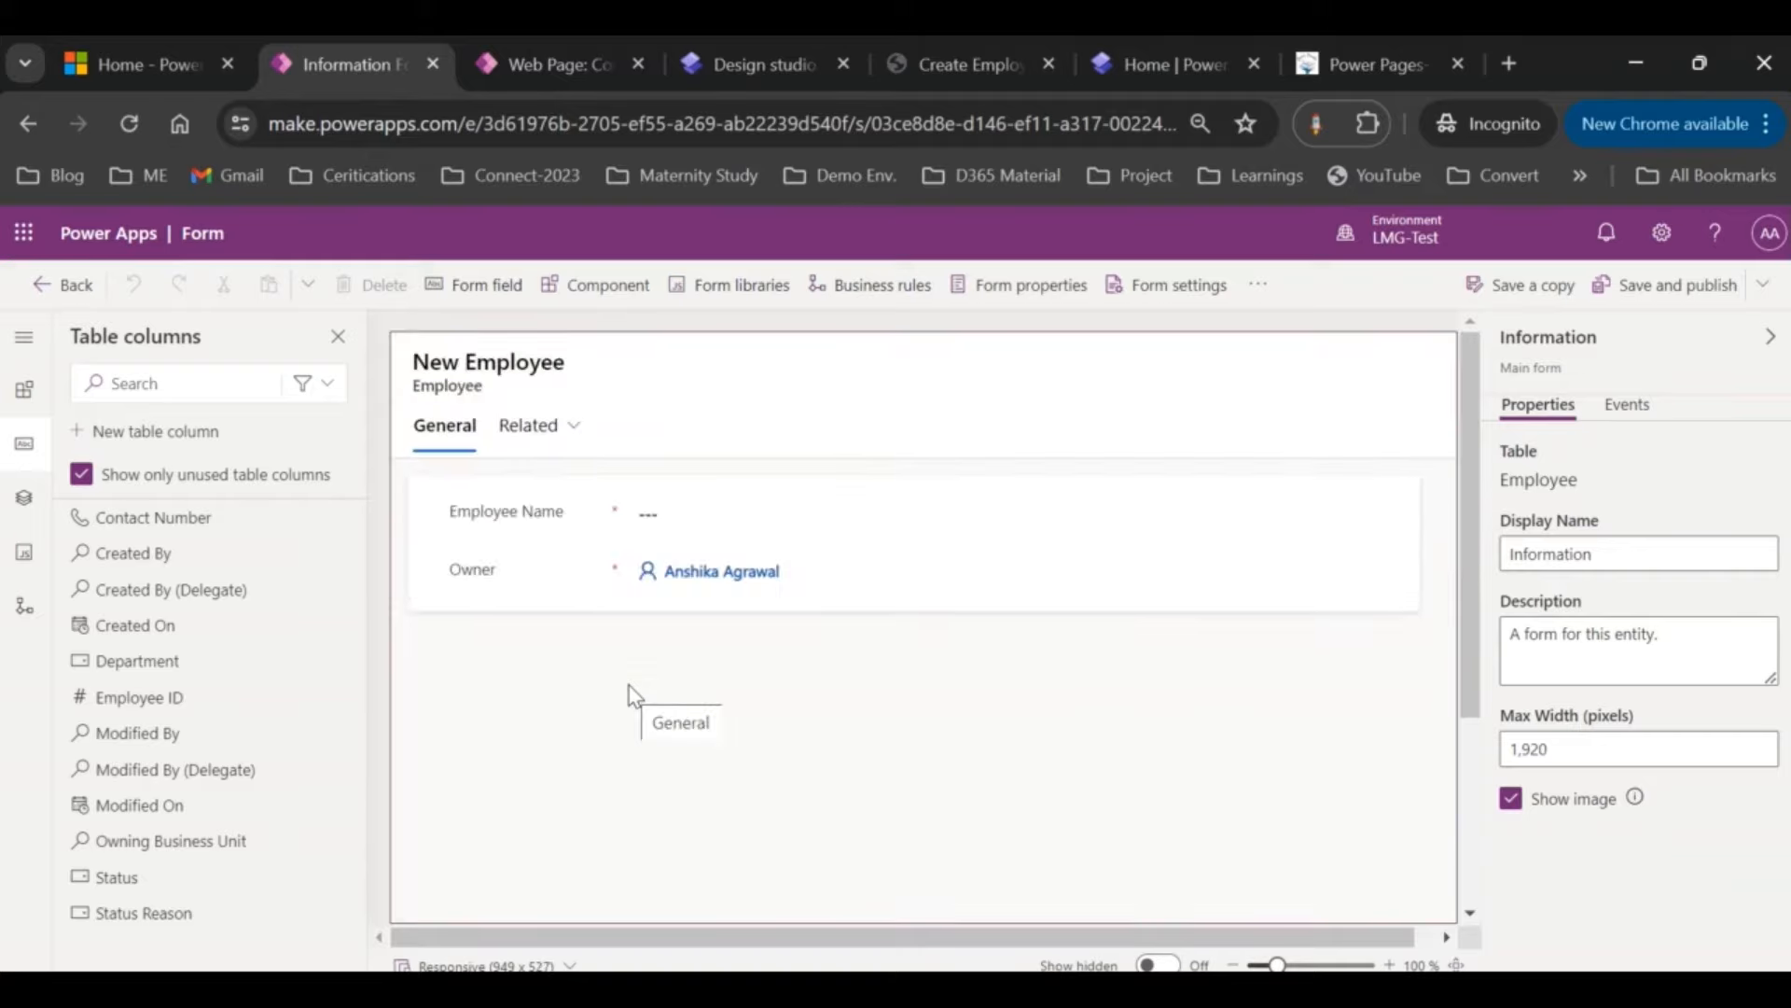
Step: Add Employee ID, Contact Number and Department, put Employee ID first and locked, then publish
drag(200, 699, 520, 545)
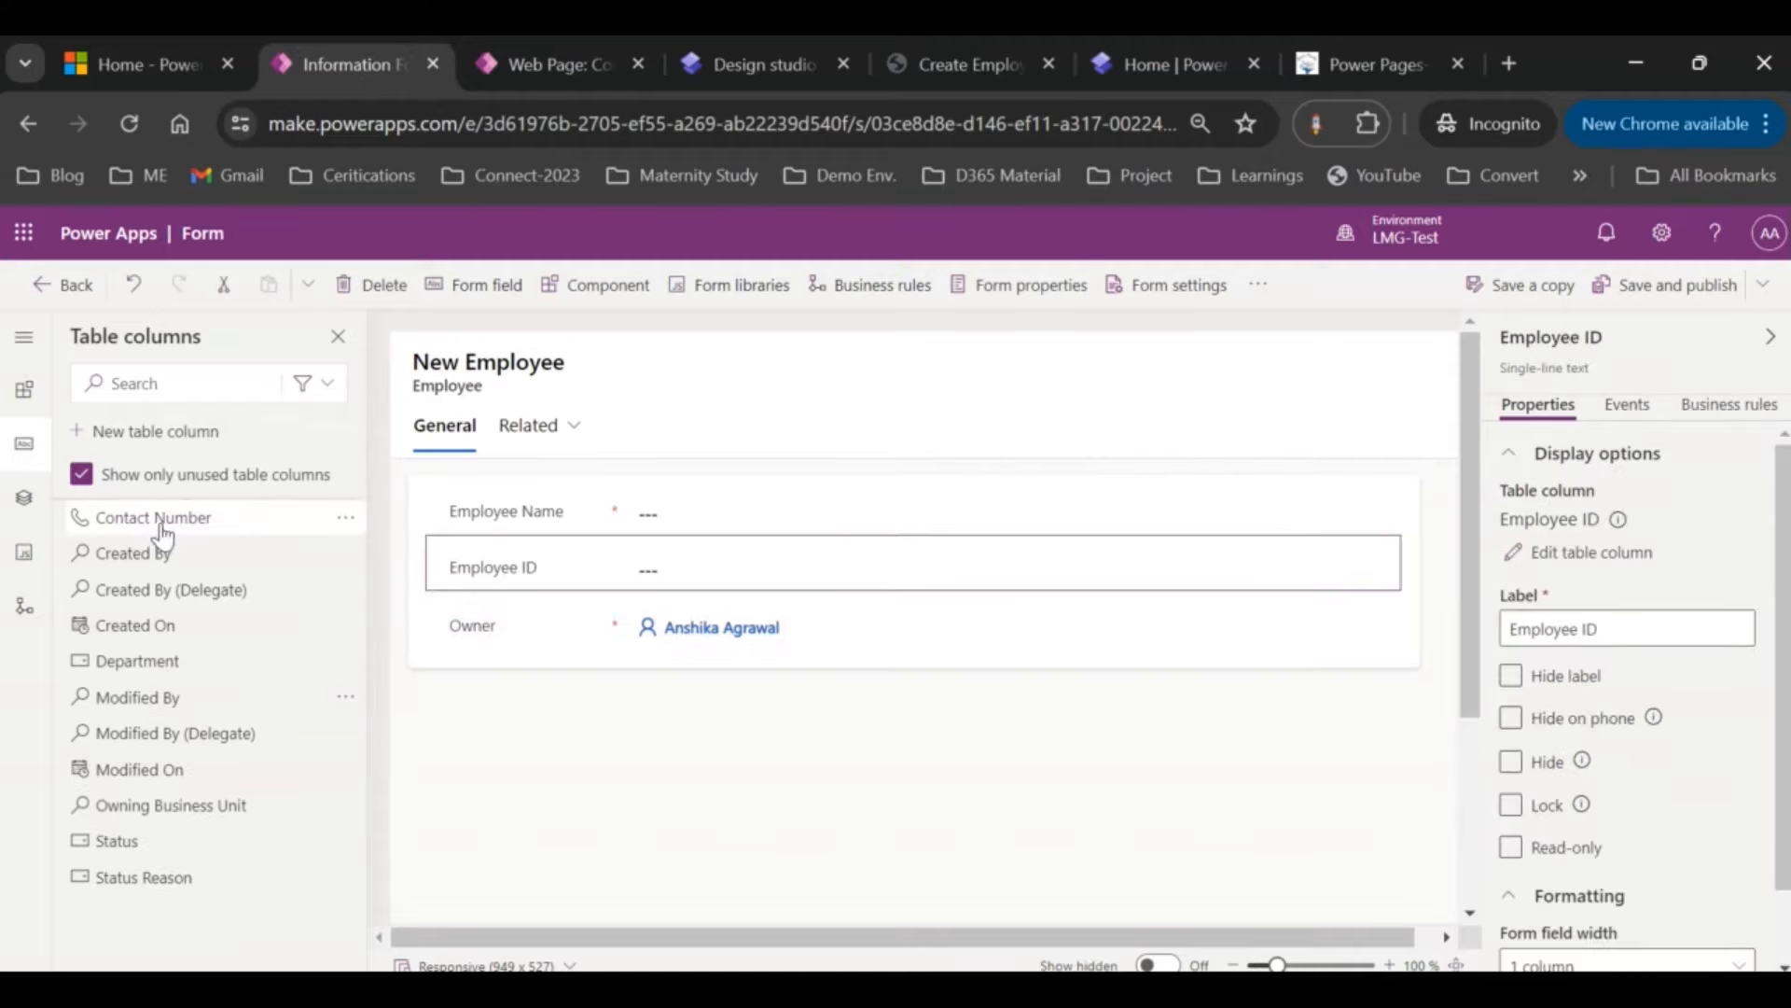
drag(161, 534, 436, 591)
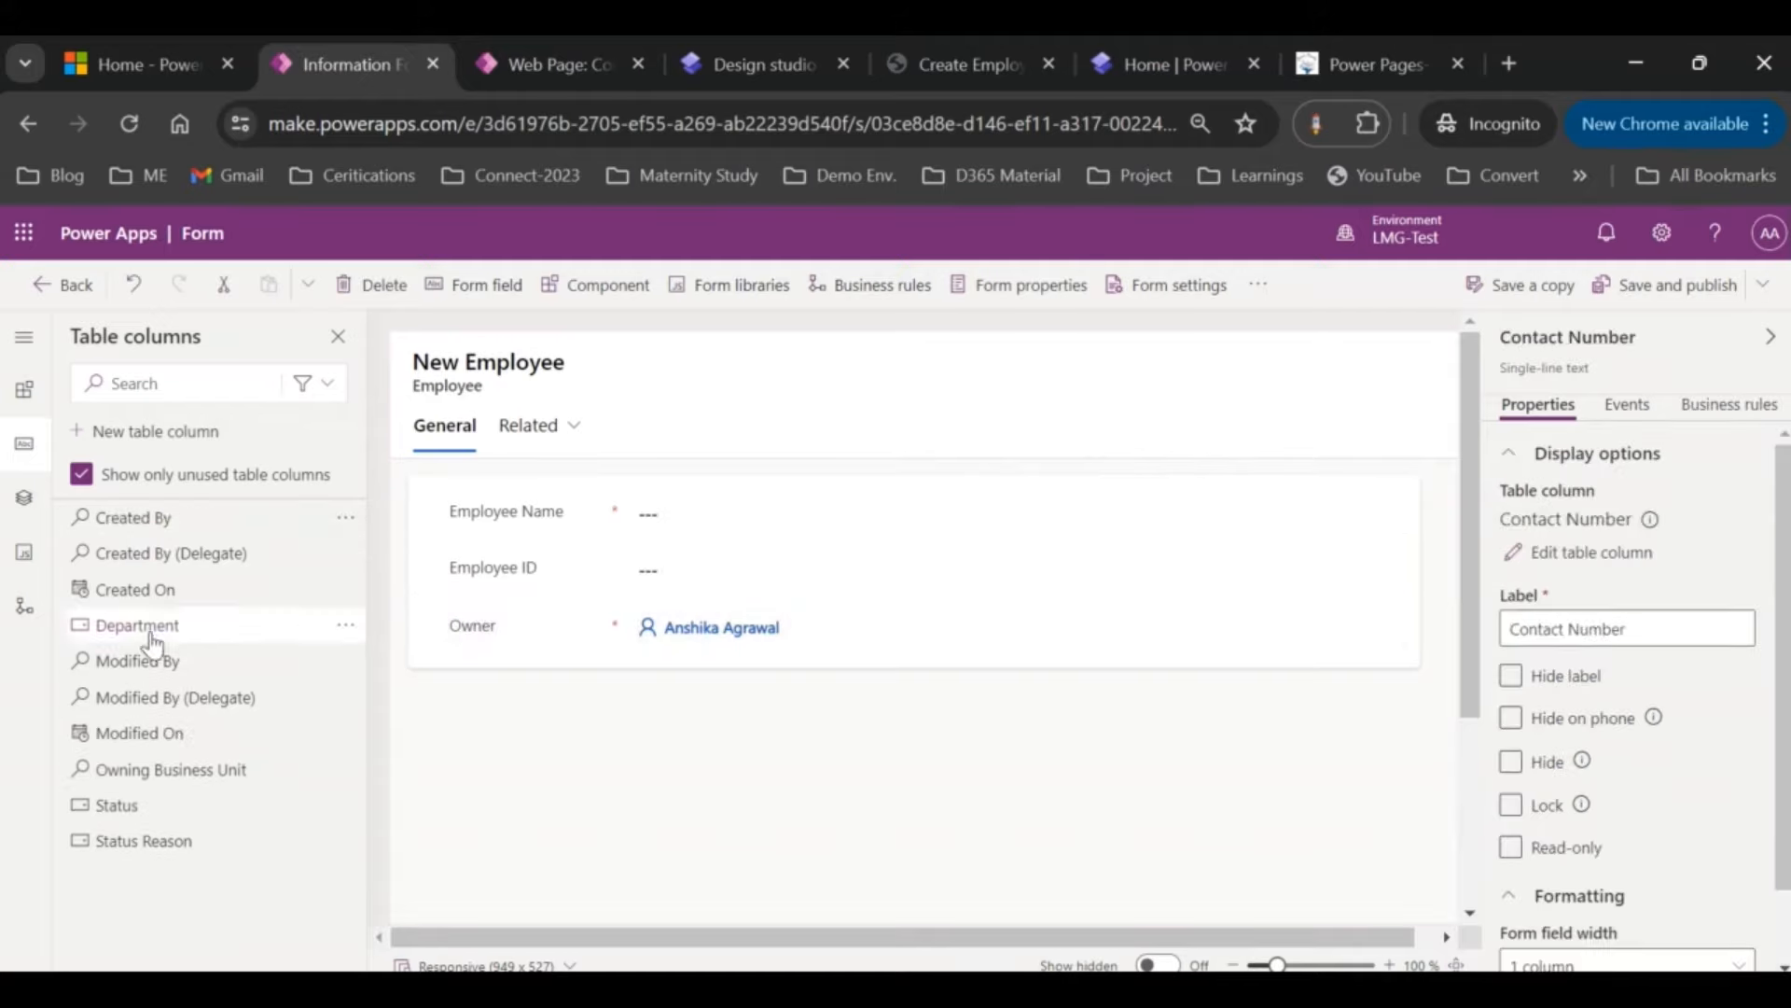
drag(154, 644, 488, 639)
click(574, 560)
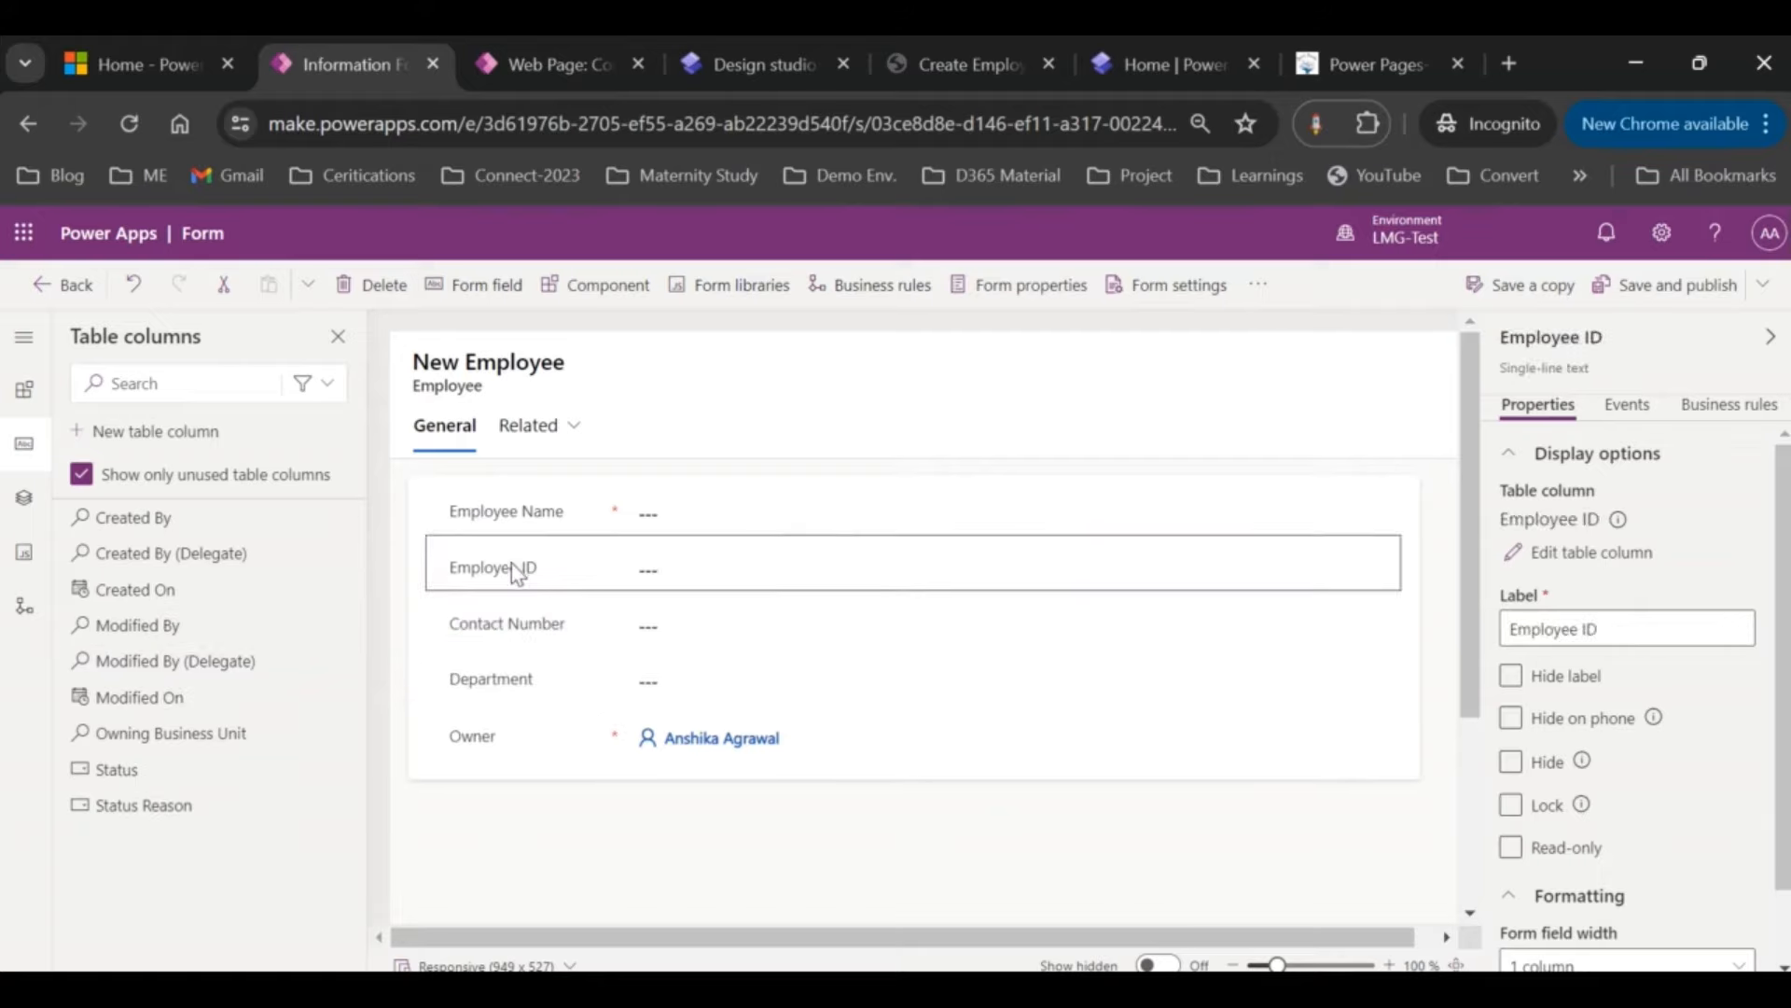
drag(511, 563, 510, 509)
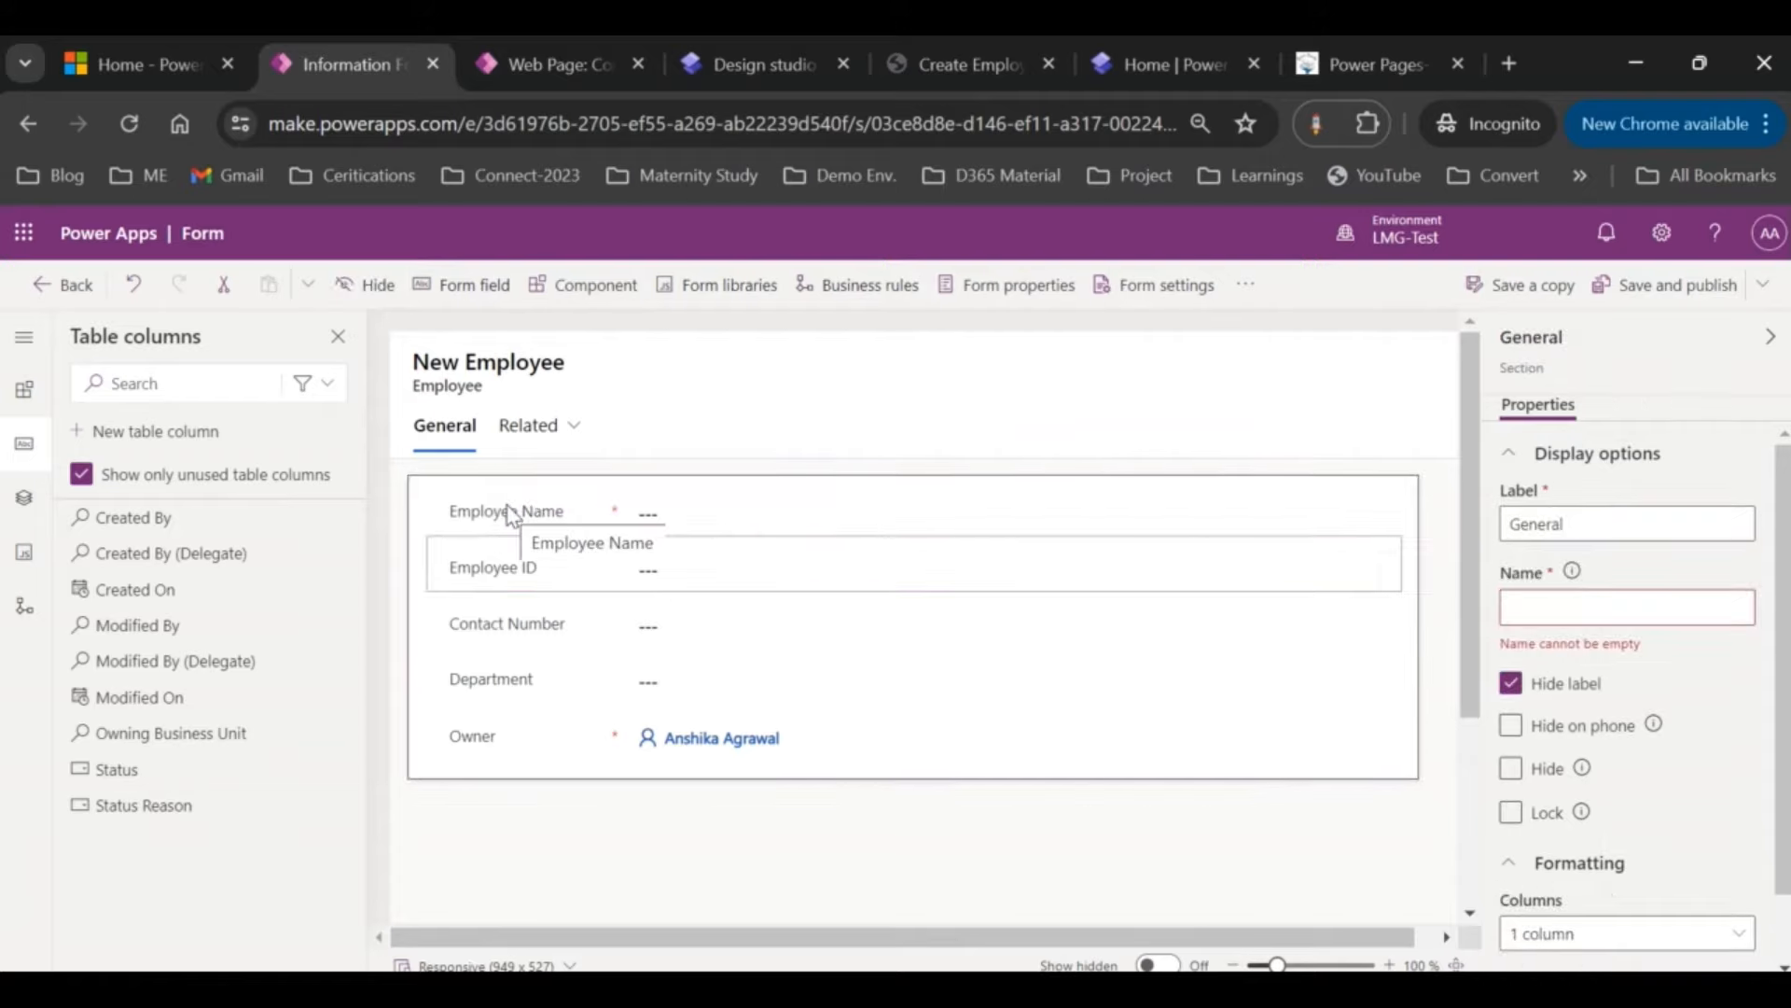
click(541, 521)
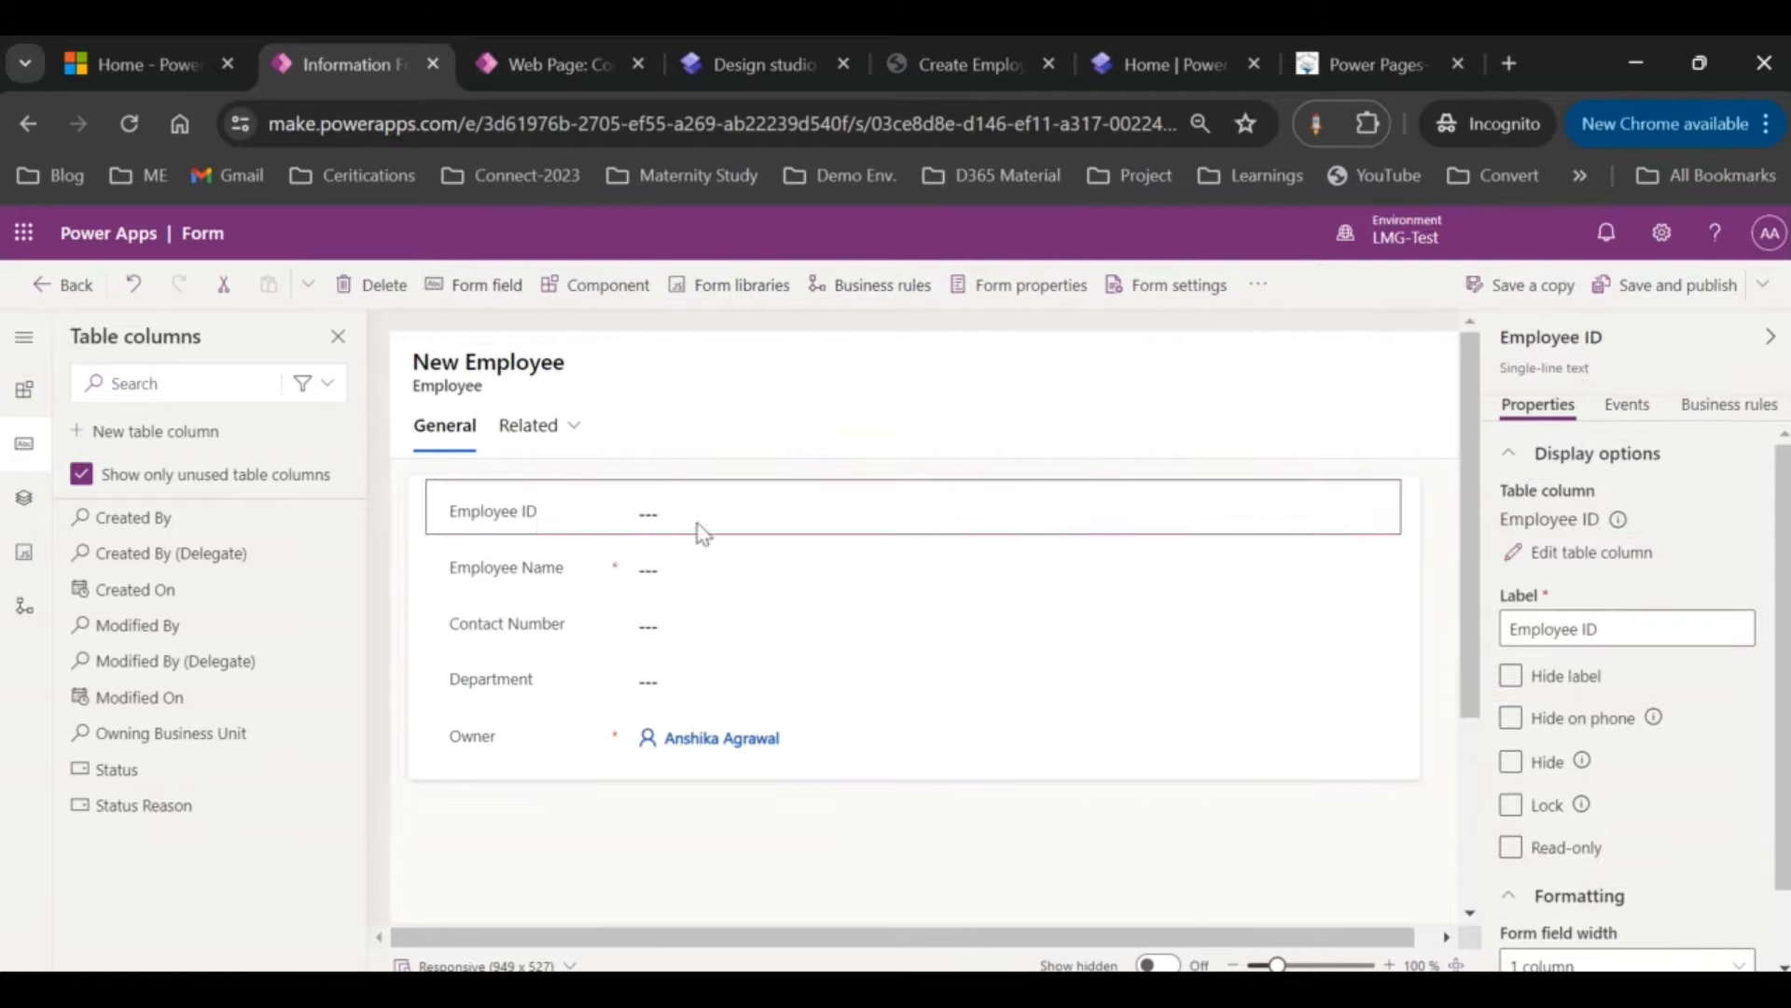
click(1511, 806)
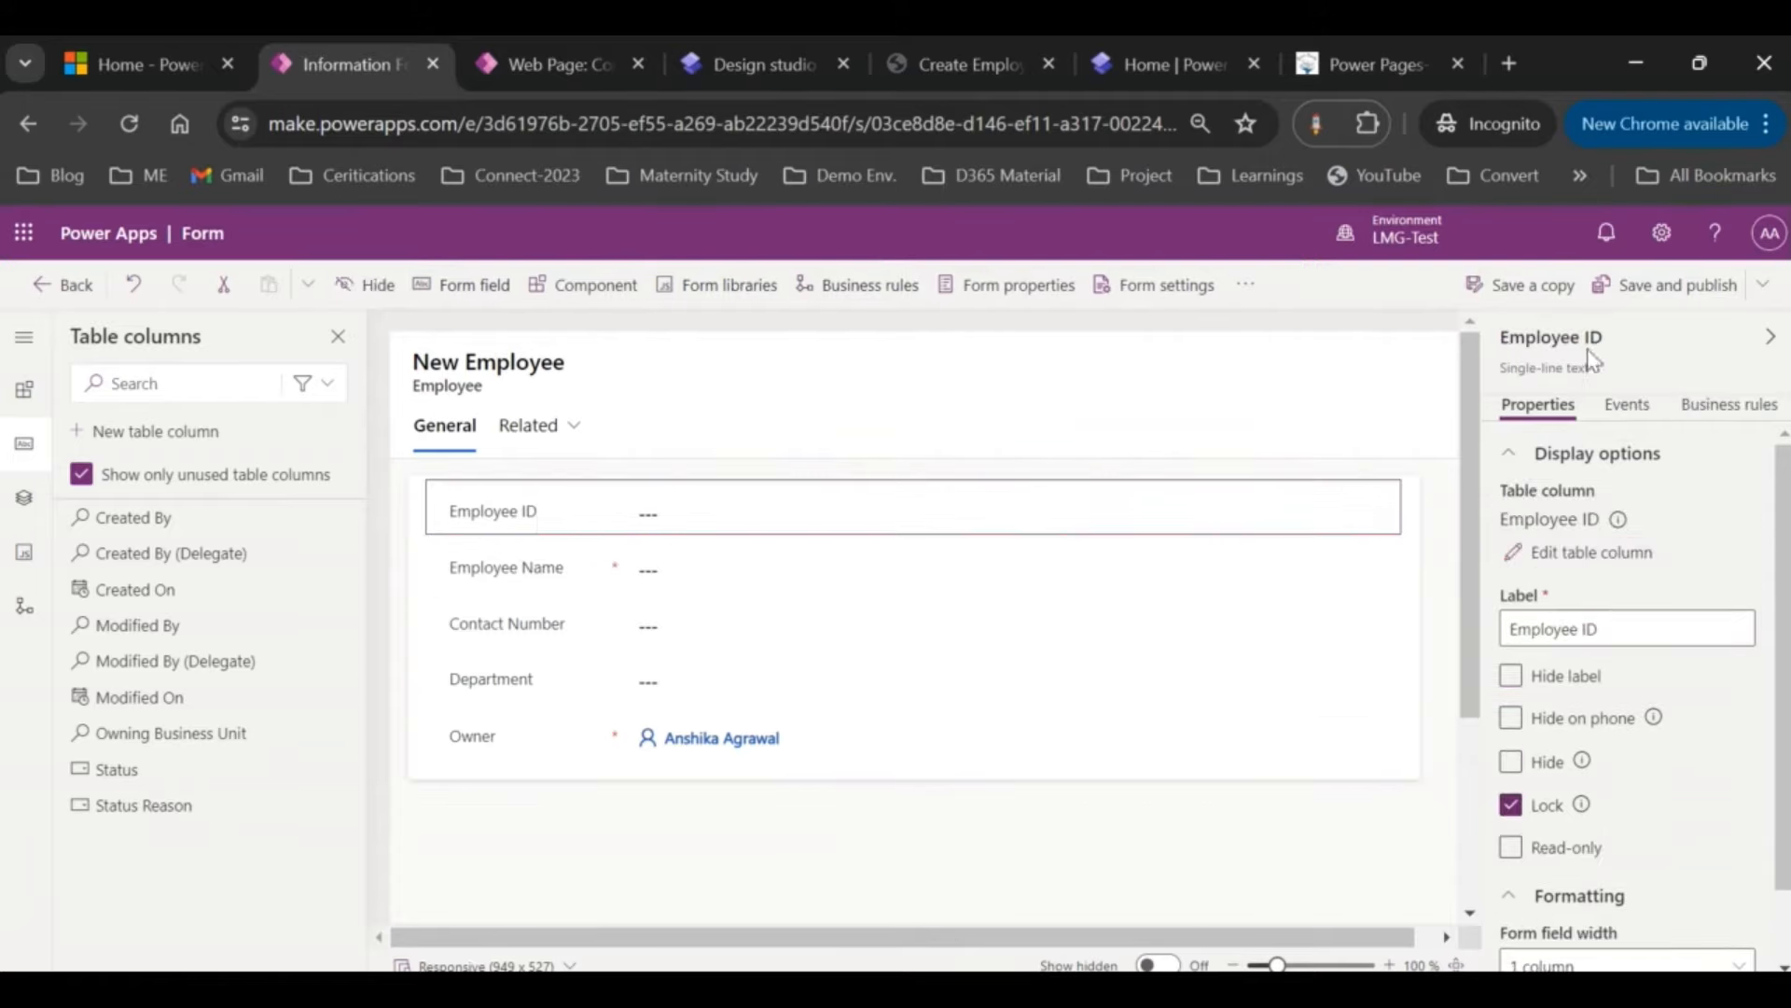
click(1675, 300)
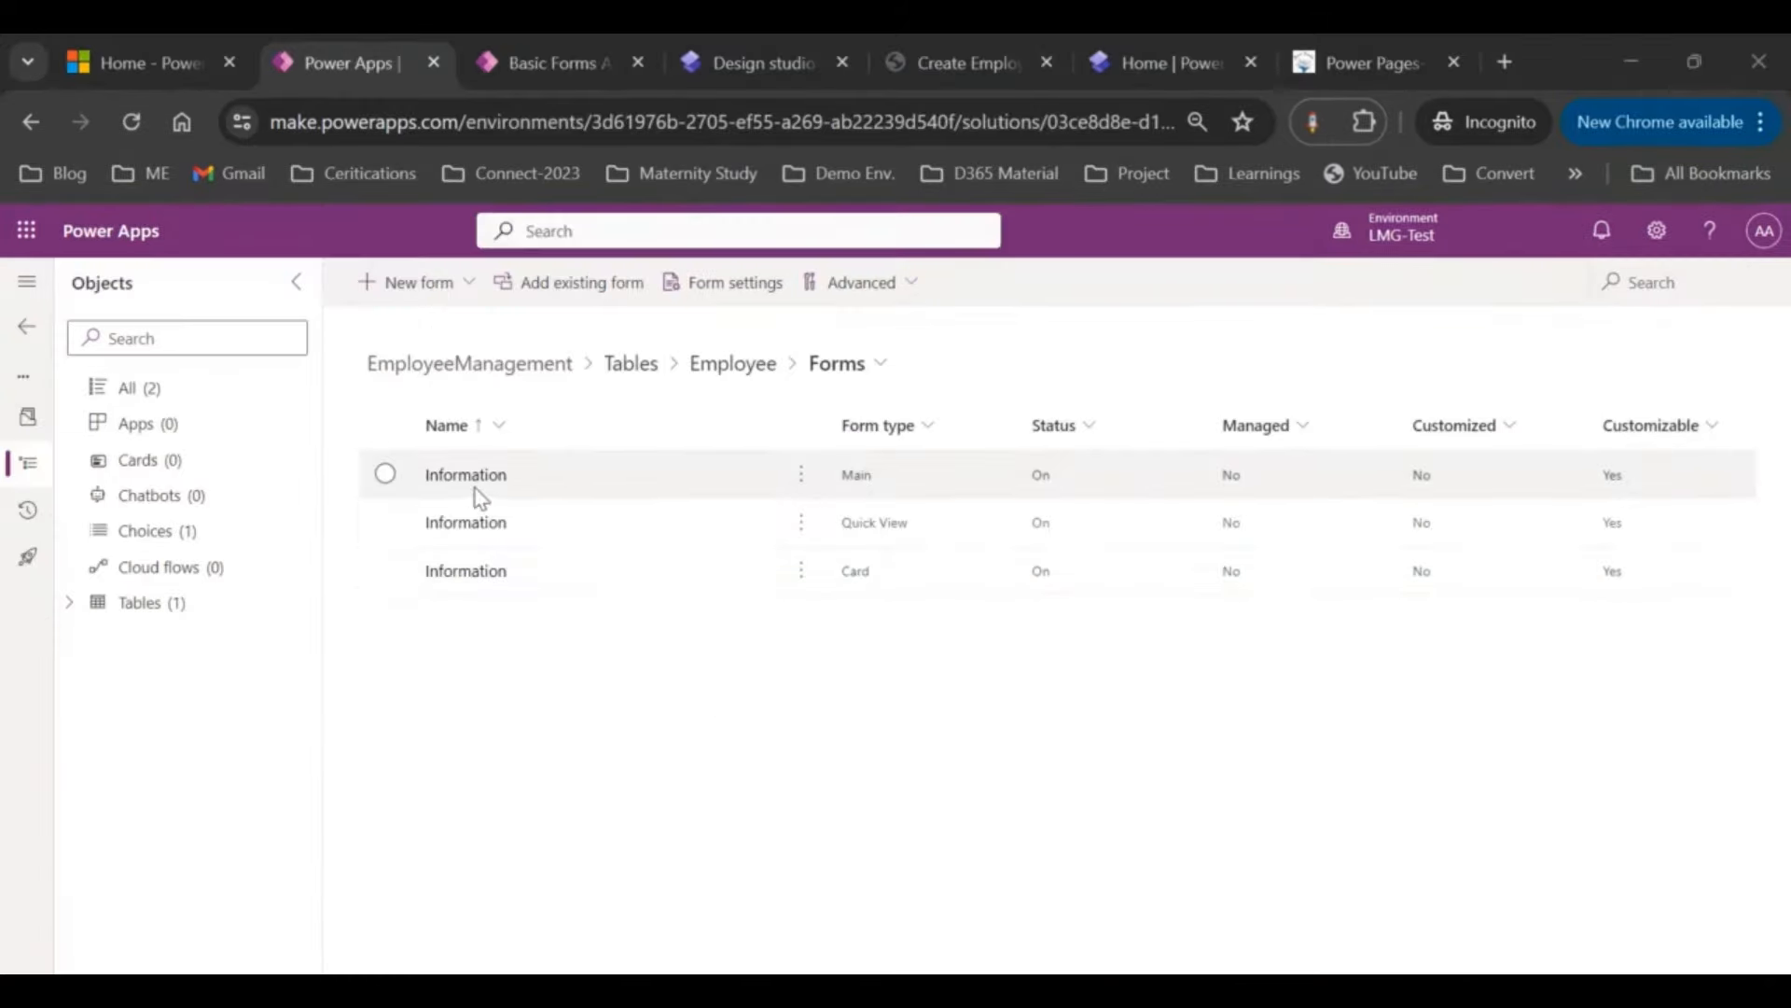
Step: Return to Power Pages Management and reload the Basic Forms list under Content
click(511, 60)
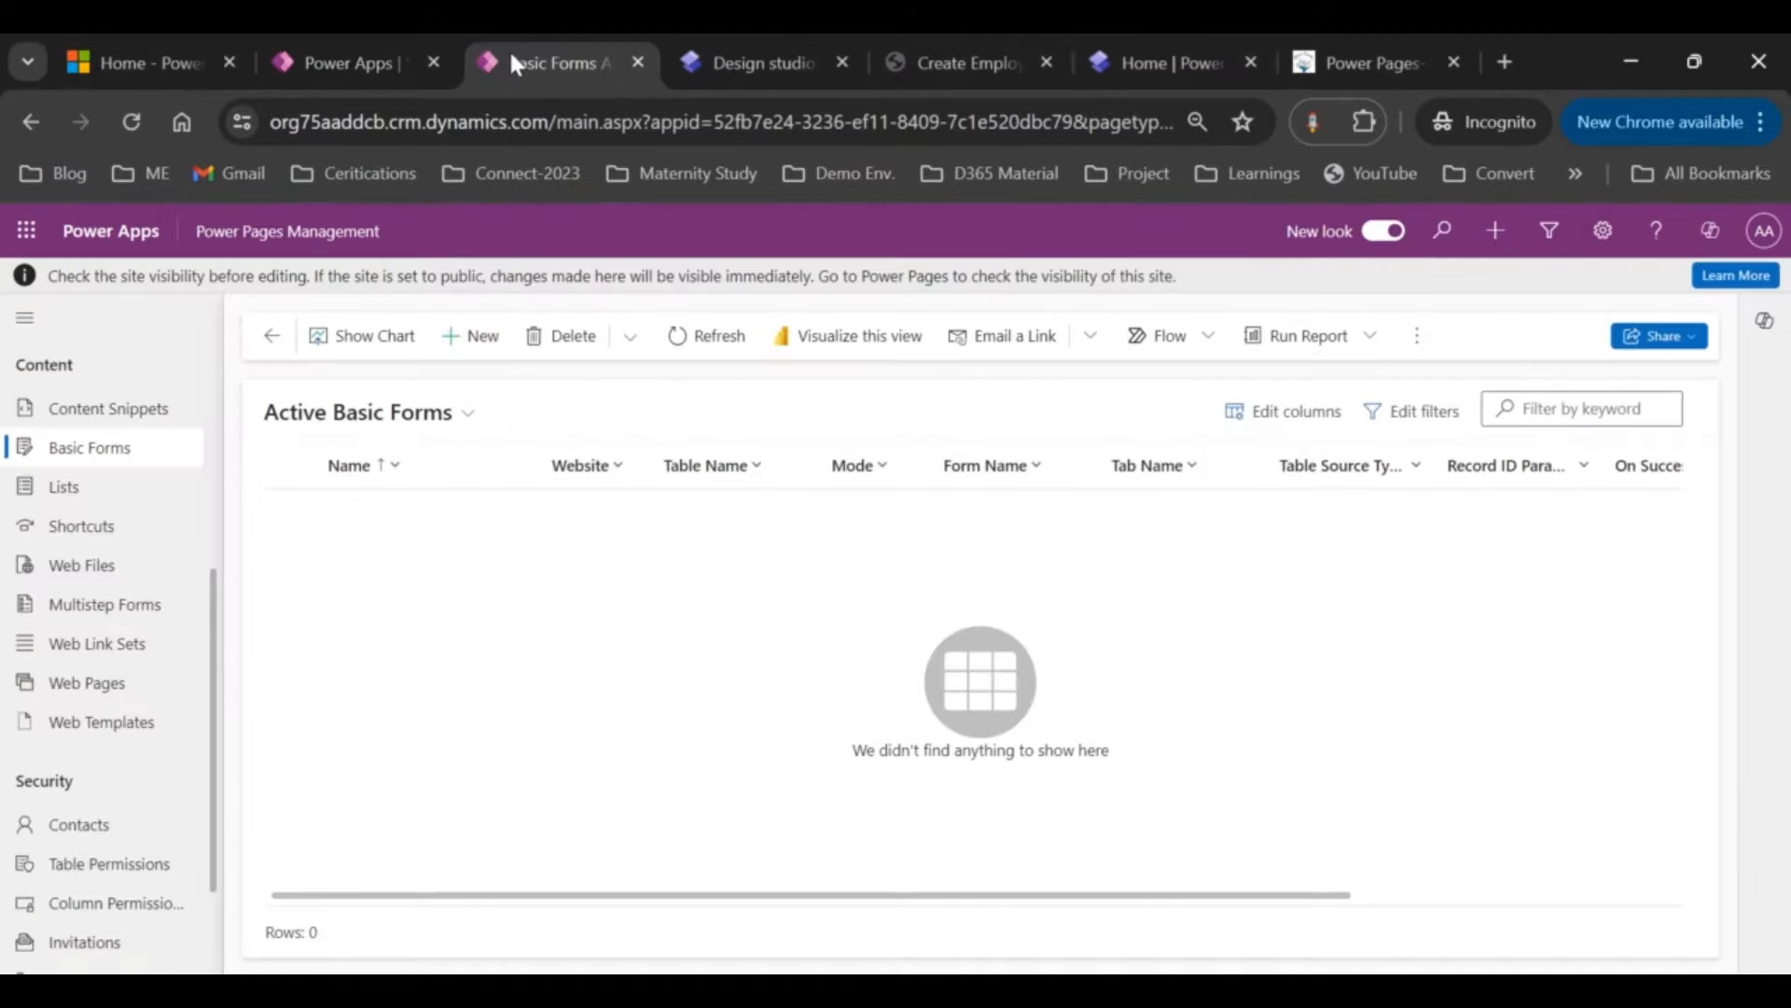
click(695, 57)
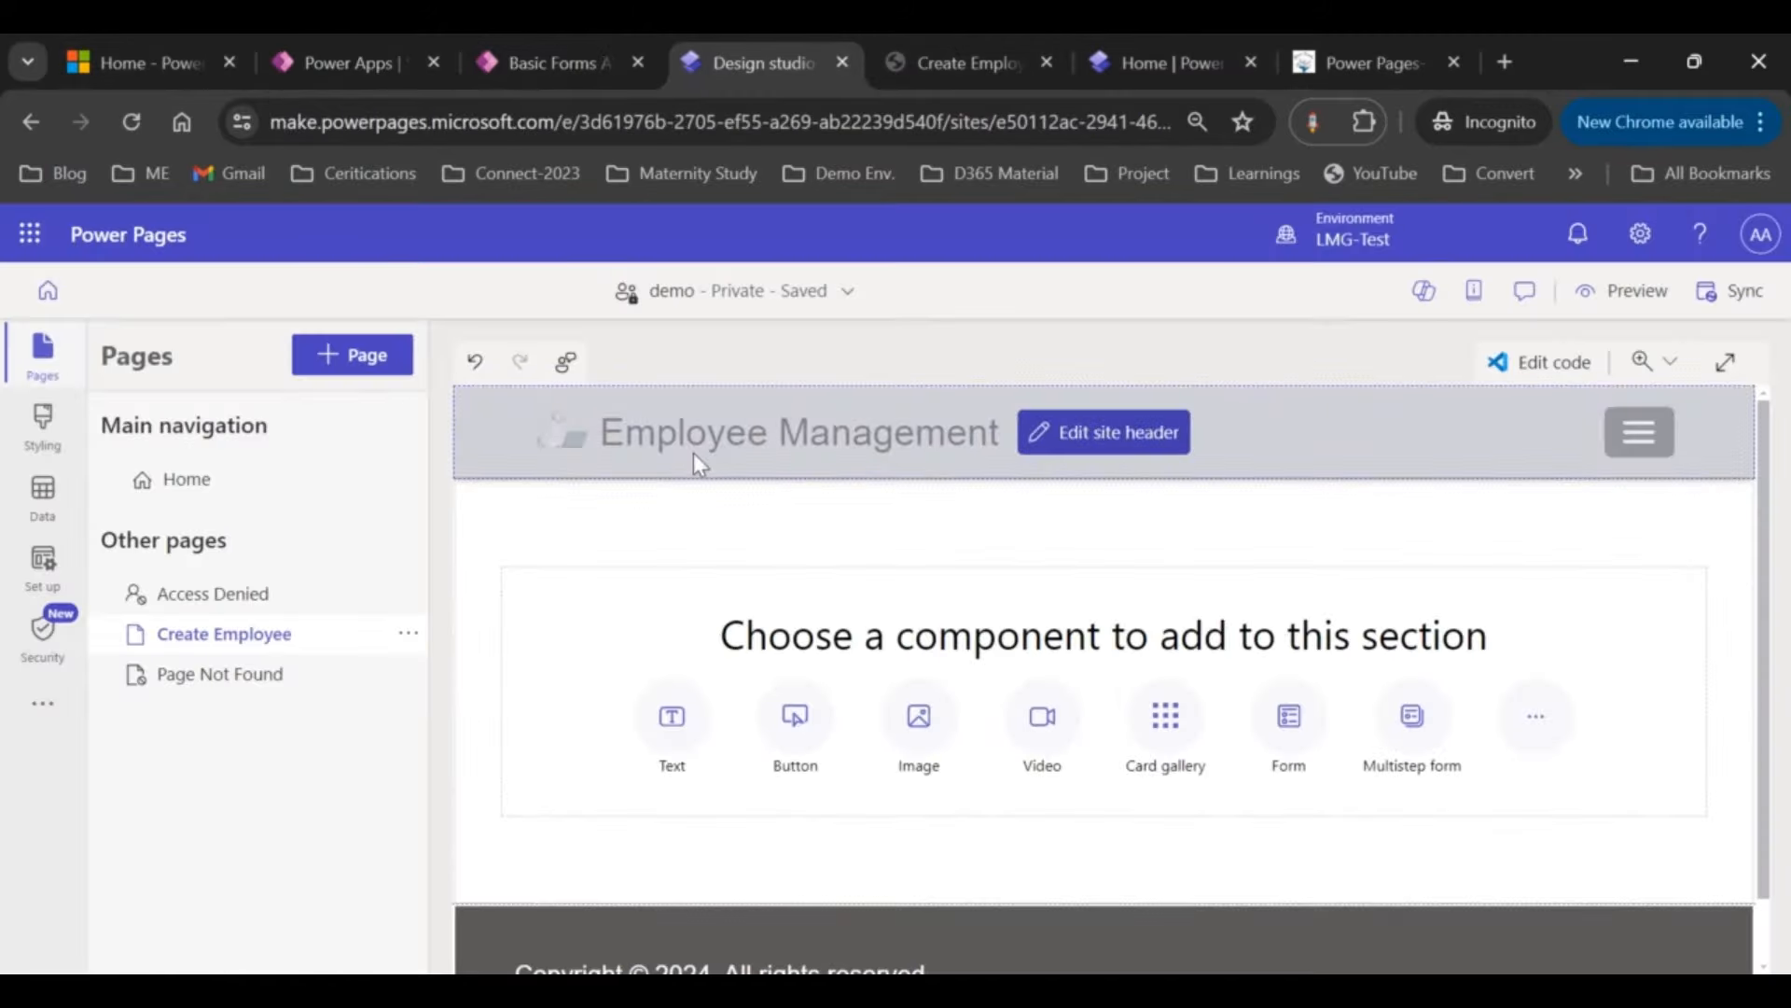
click(581, 58)
scroll(119, 639, down, 2)
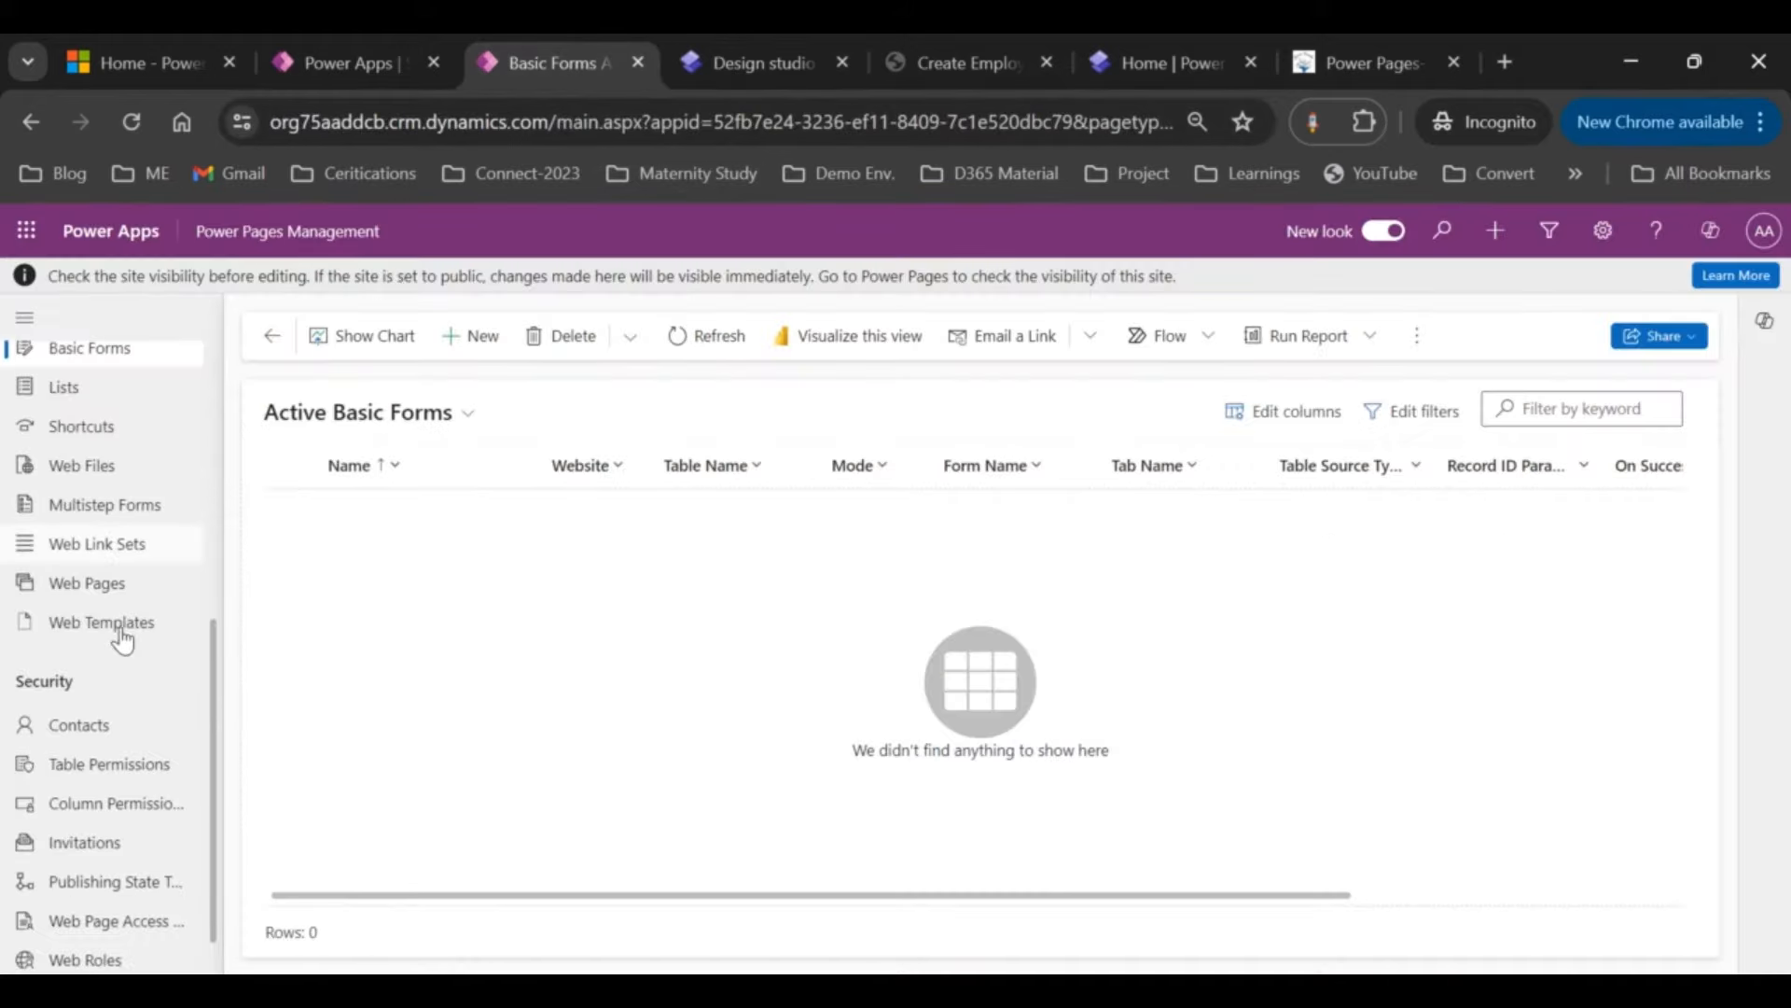
click(329, 62)
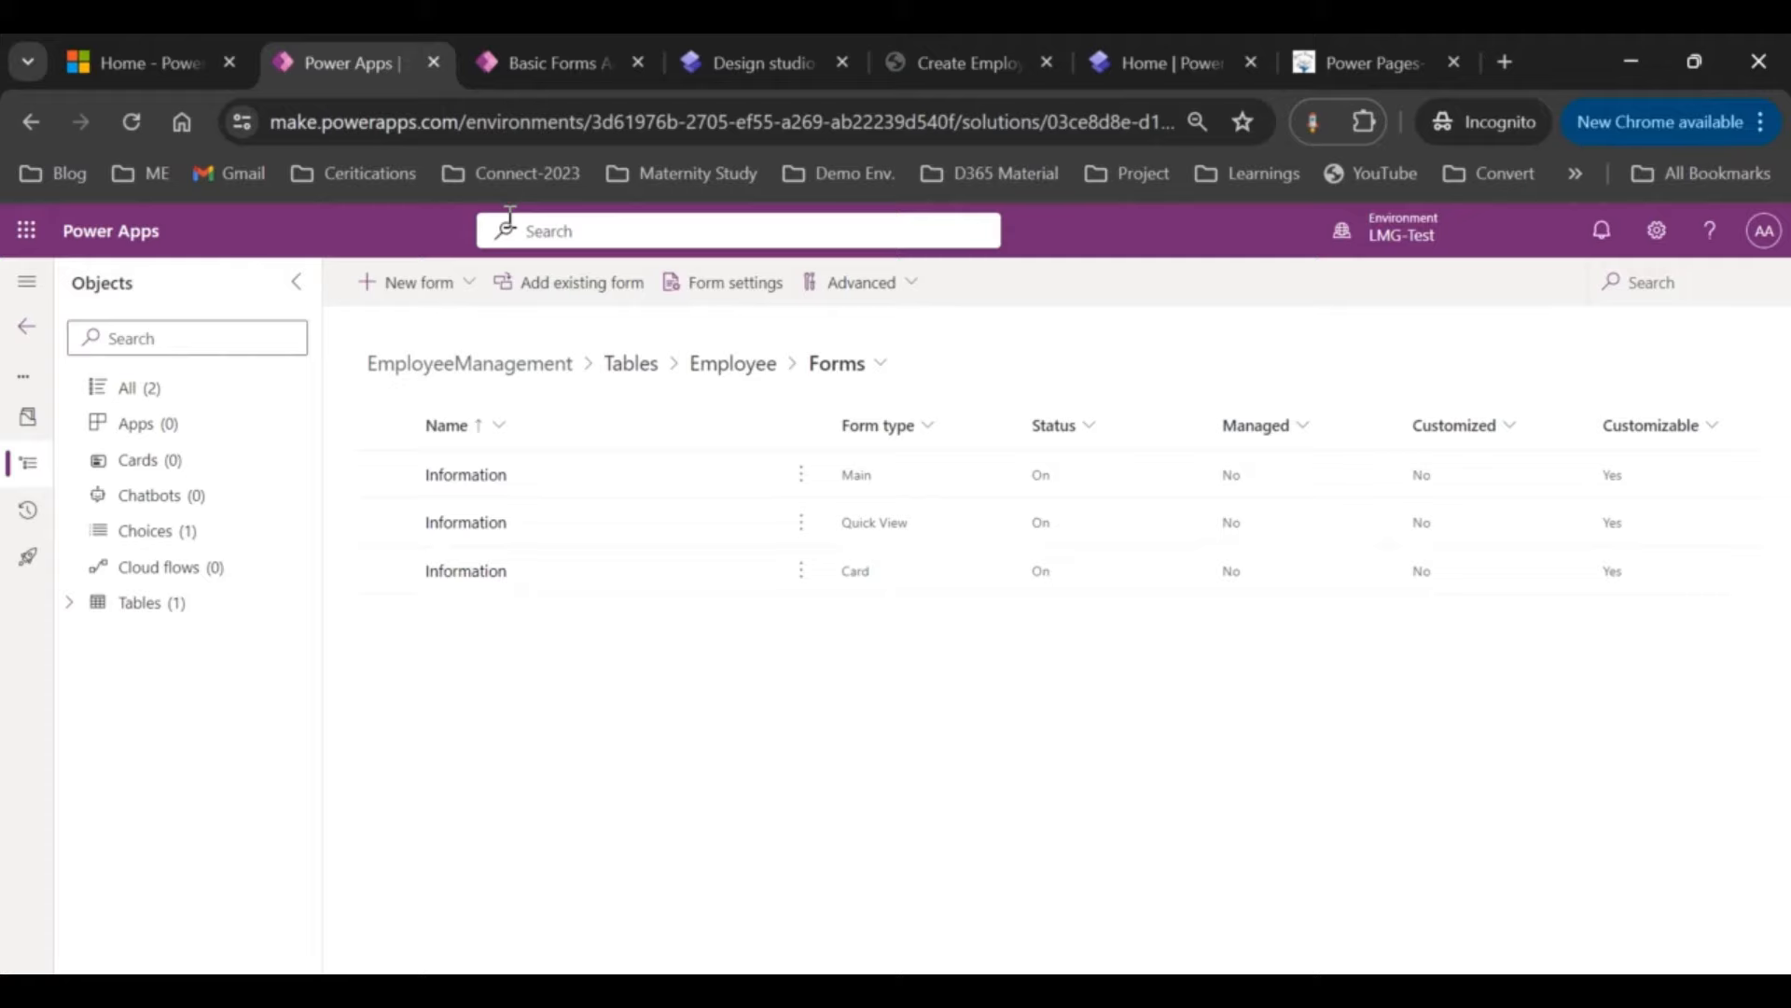
click(538, 74)
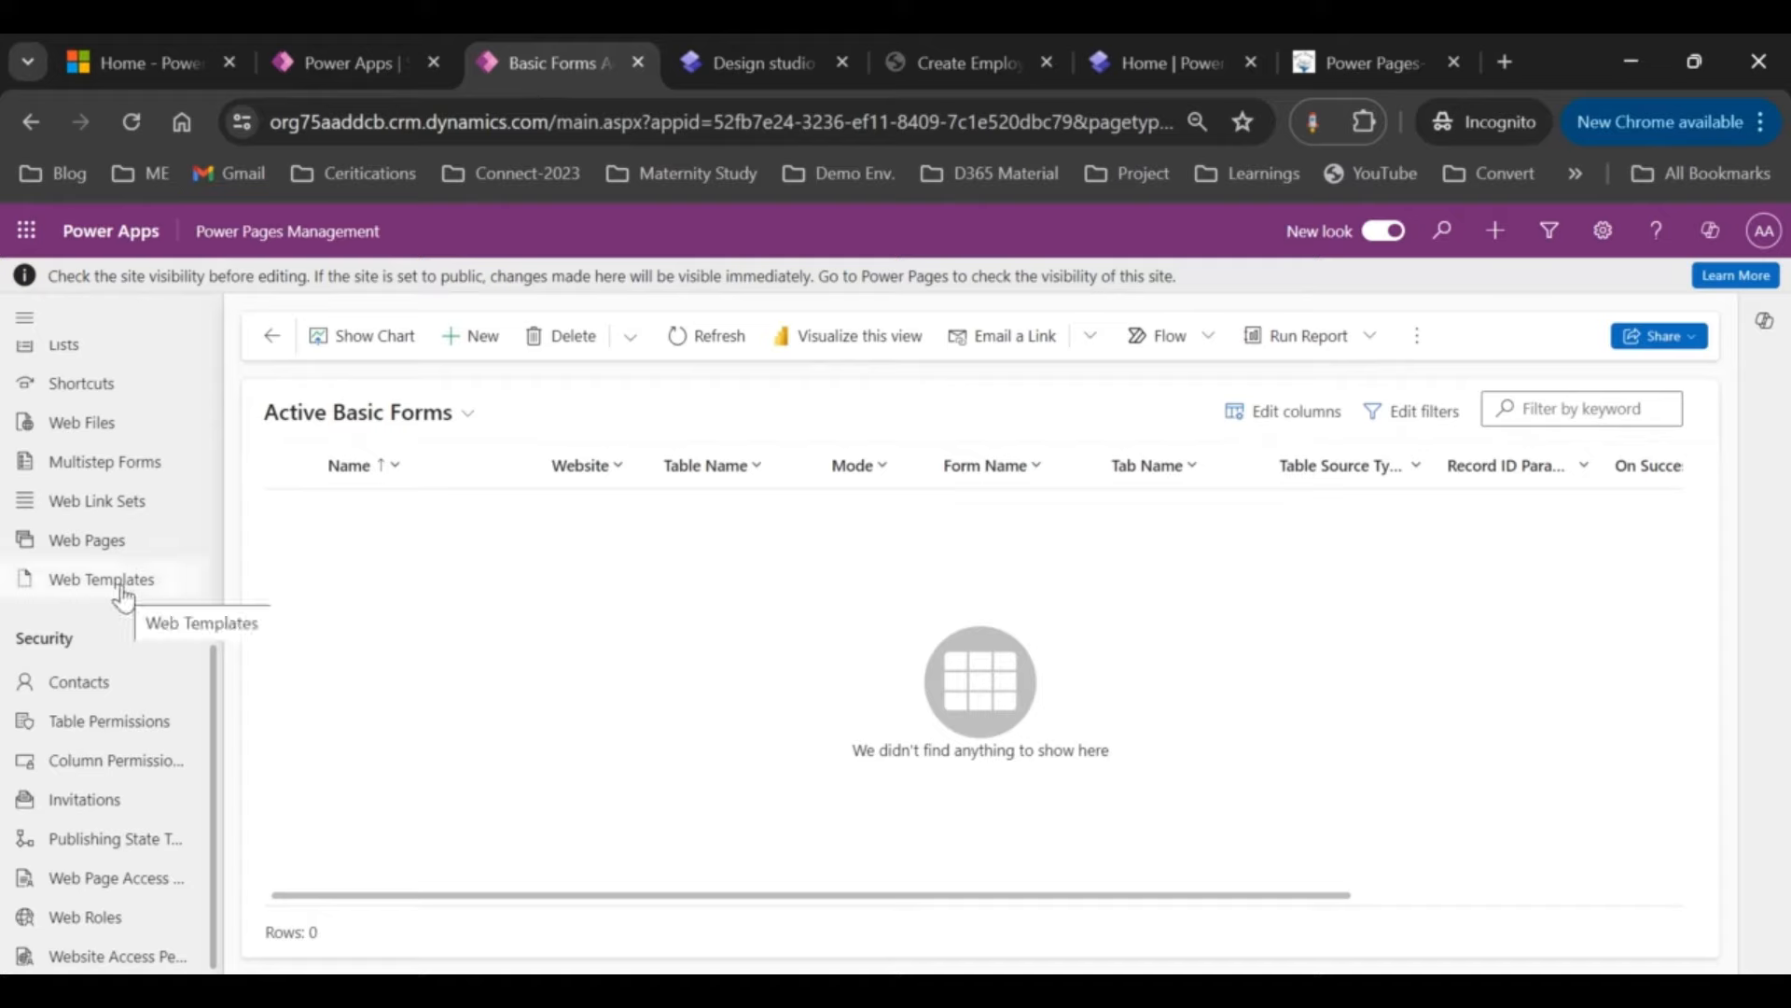
scroll(135, 466, up, 2)
scroll(138, 414, up, 1)
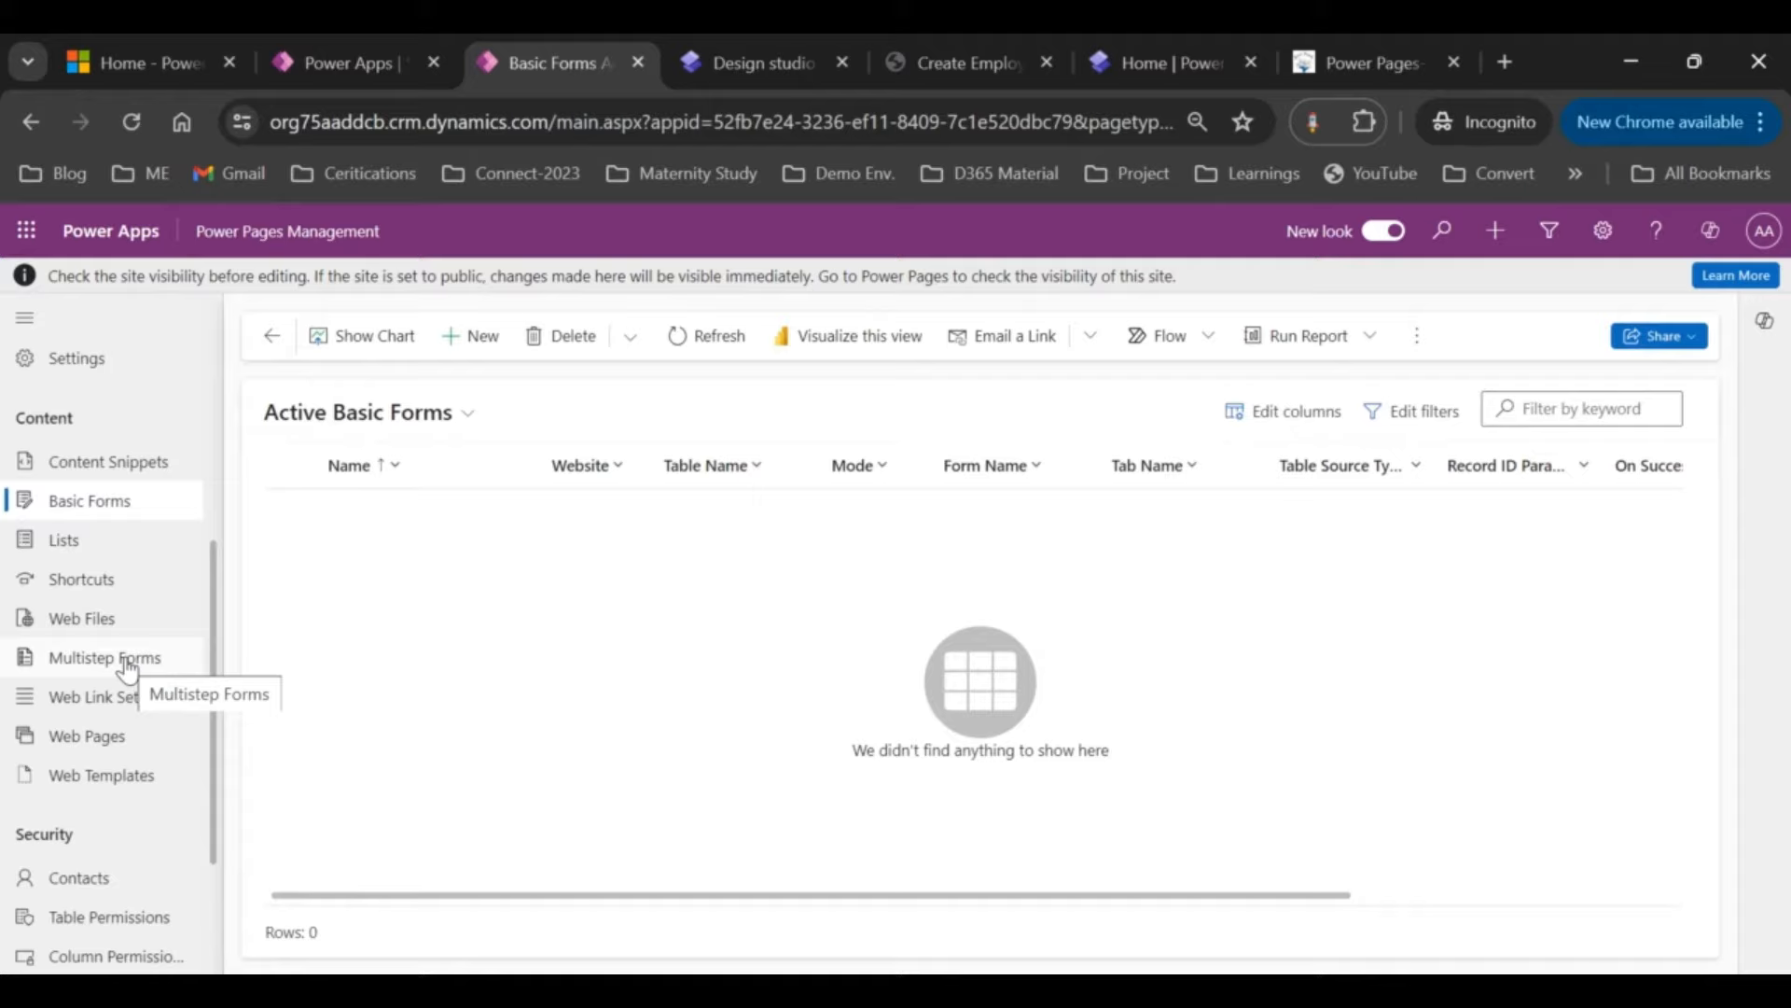
click(84, 509)
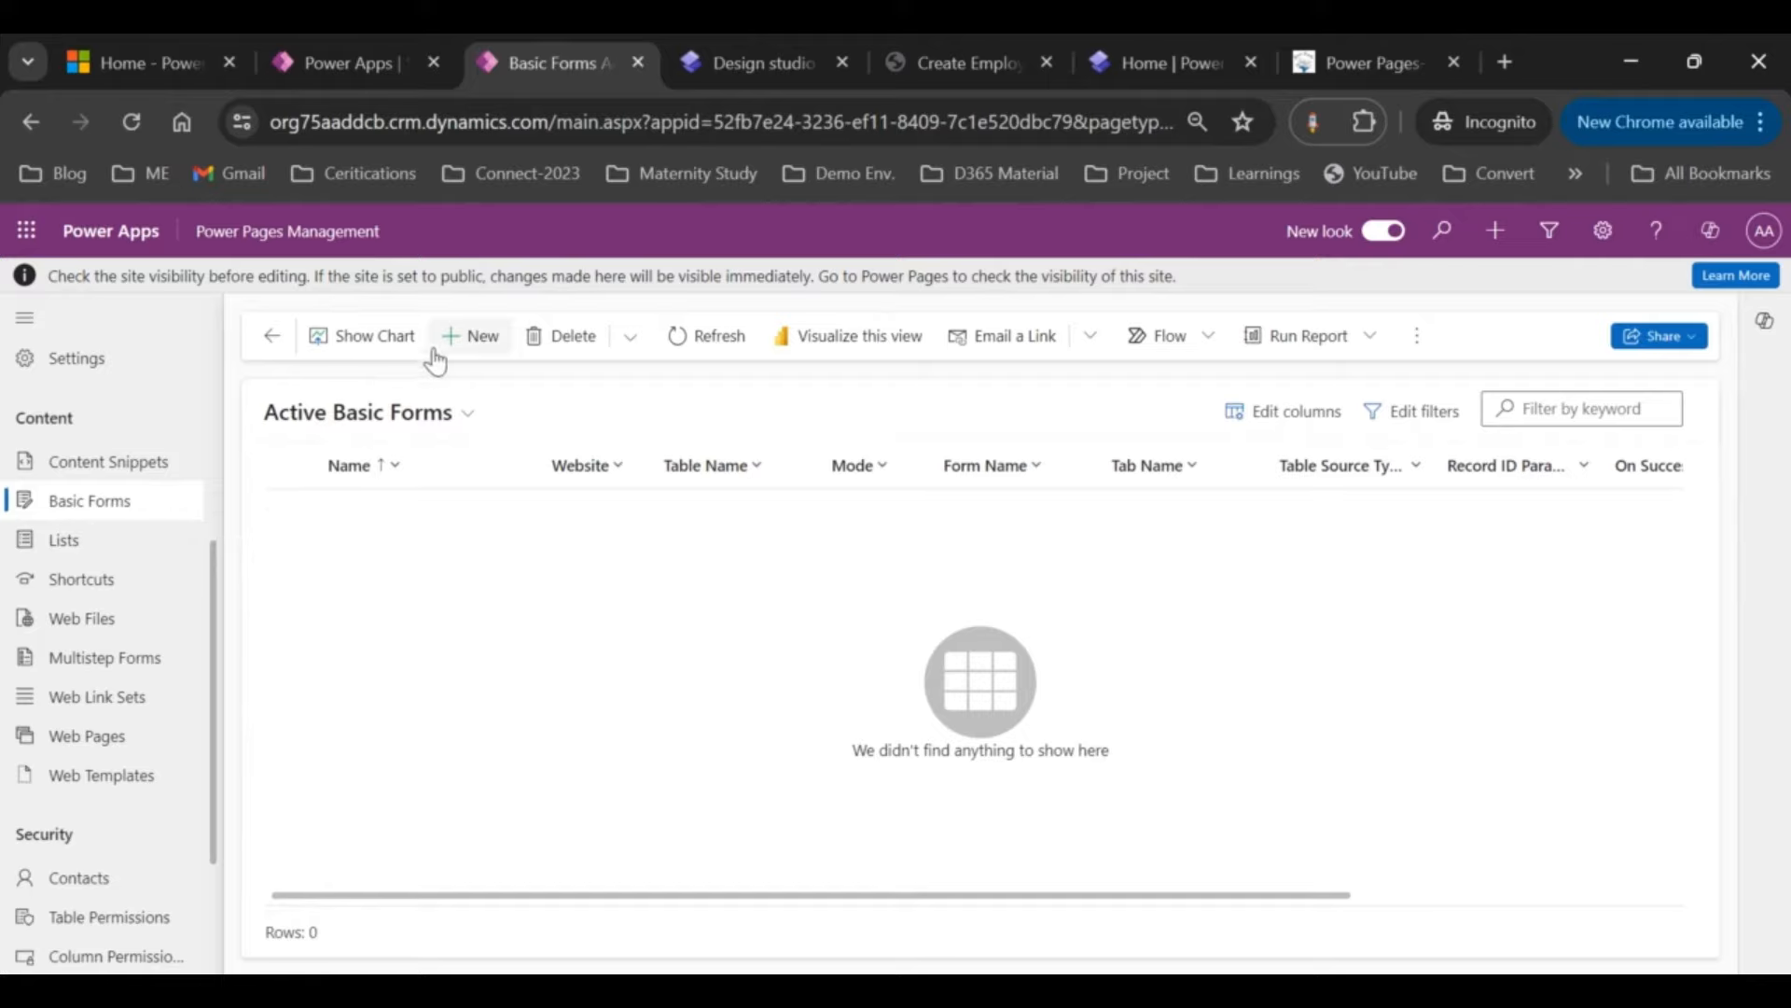
Step: Start a new basic form named 'Create Employee'
click(464, 340)
click(571, 567)
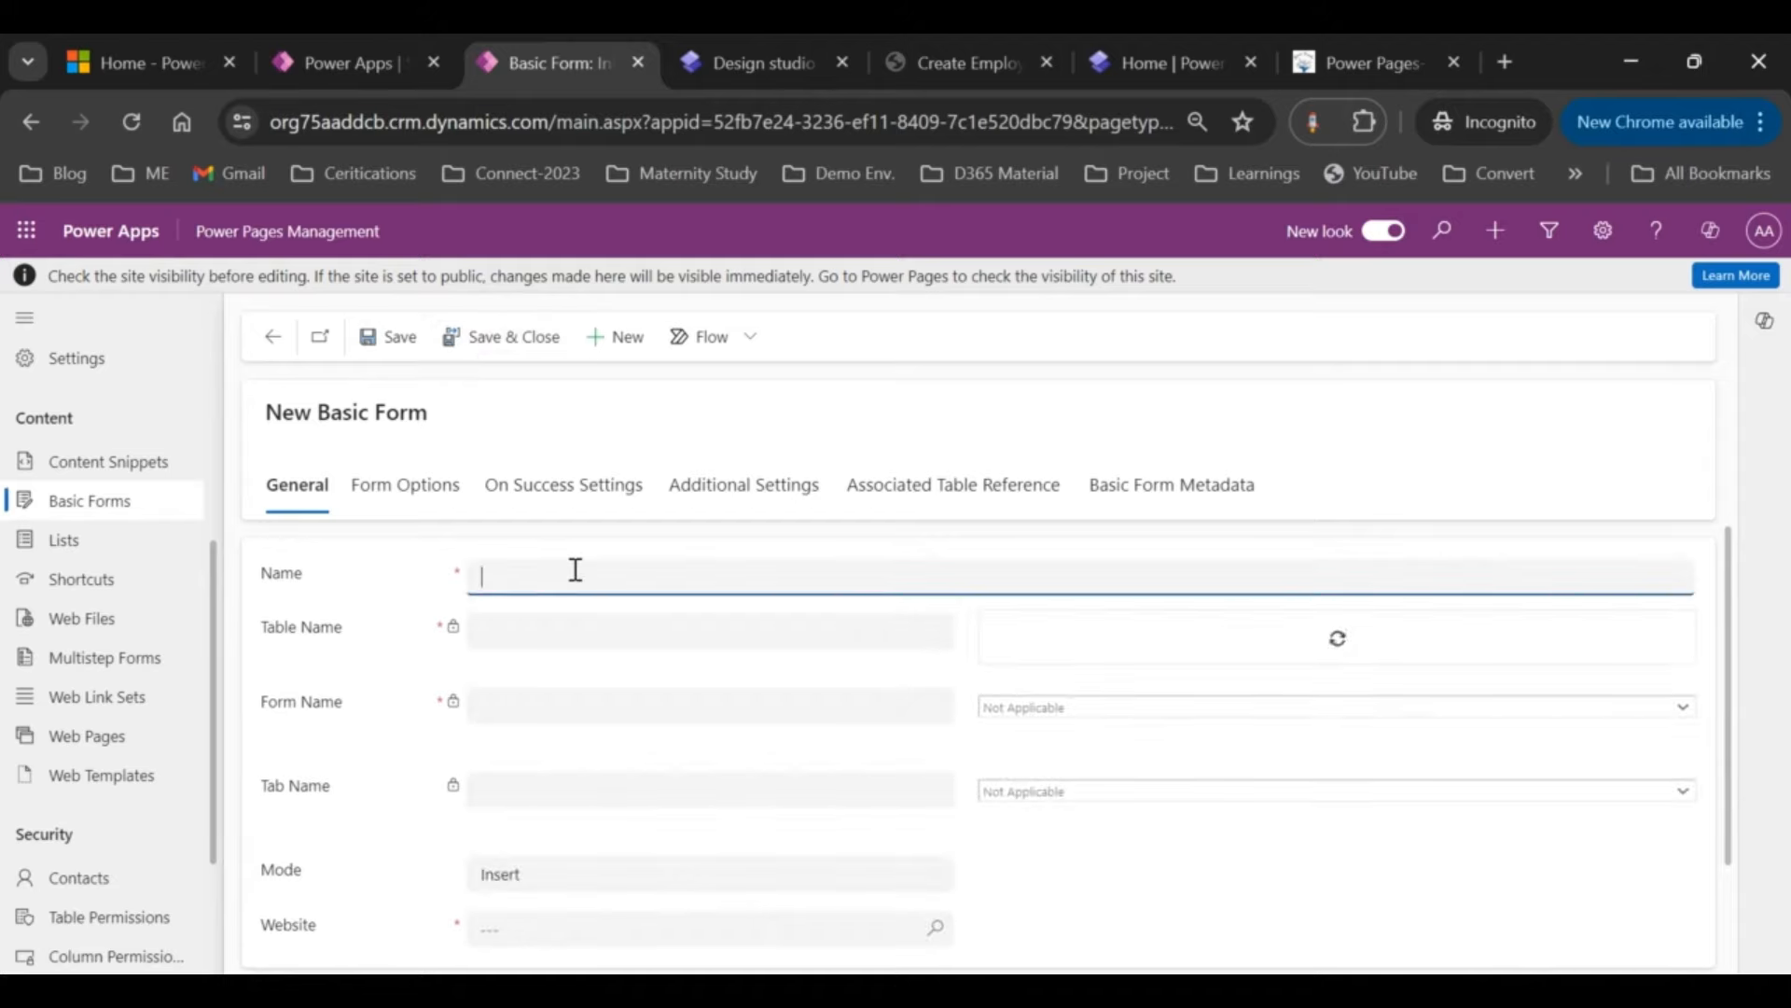
text(Create)
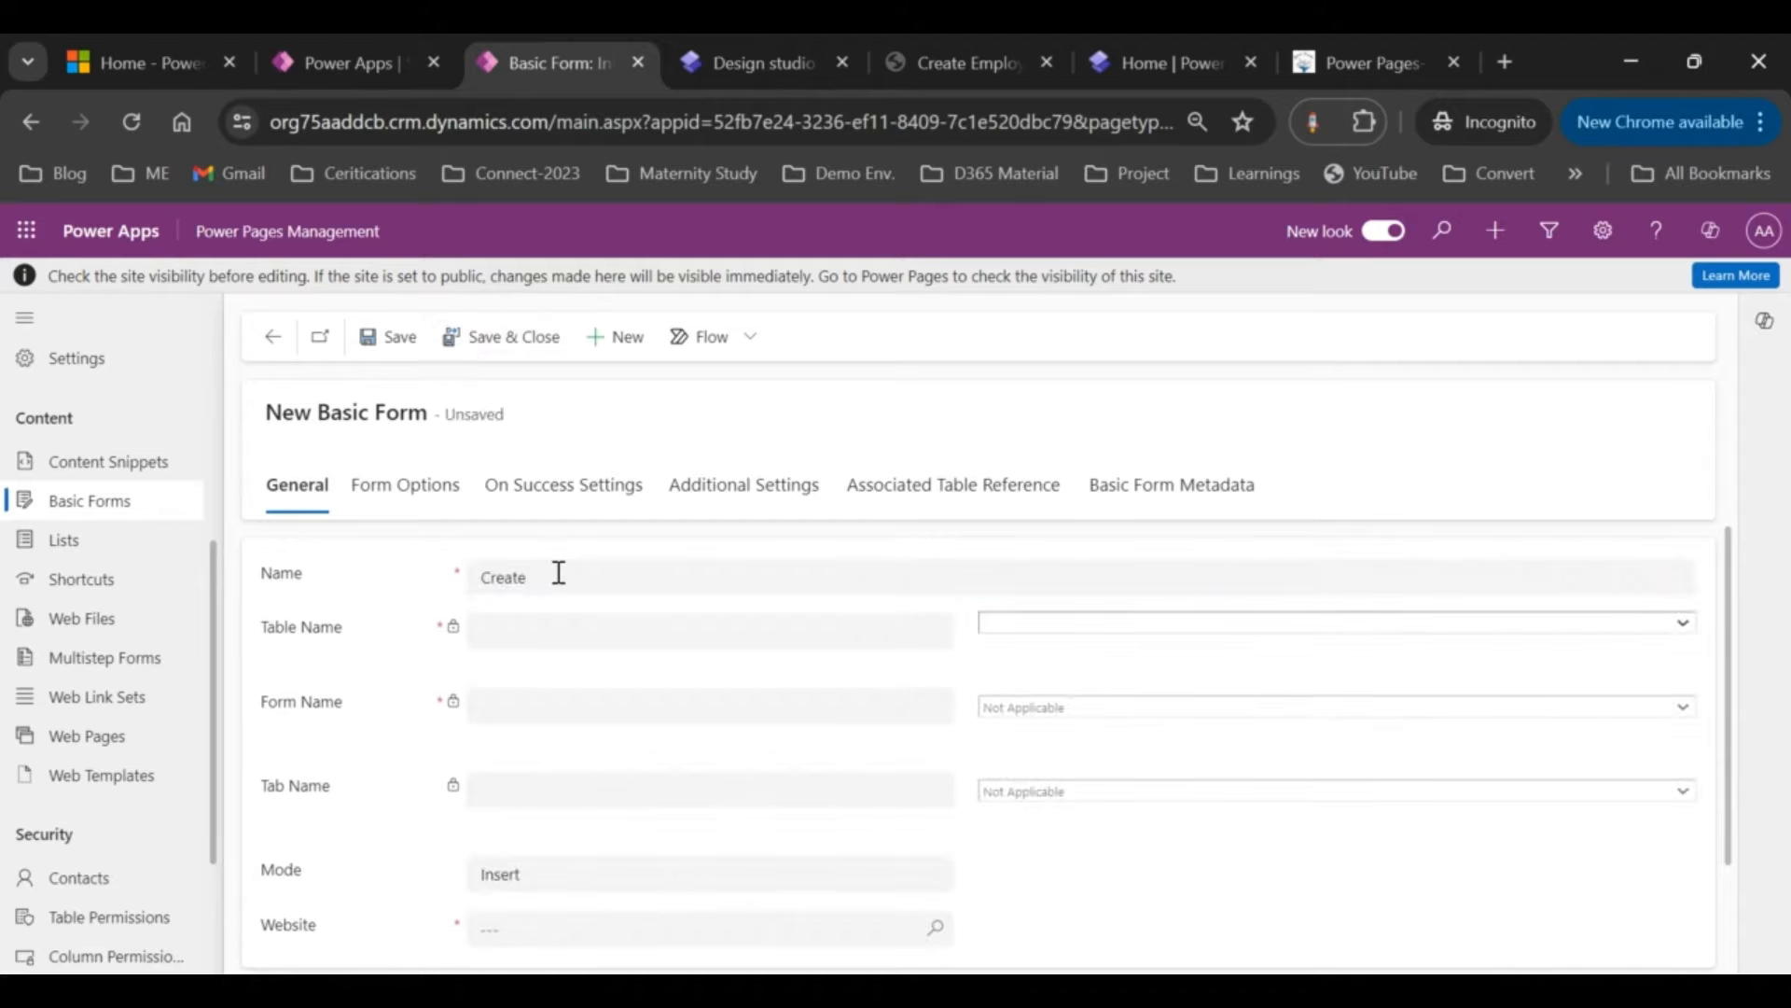
click(559, 573)
text(E)
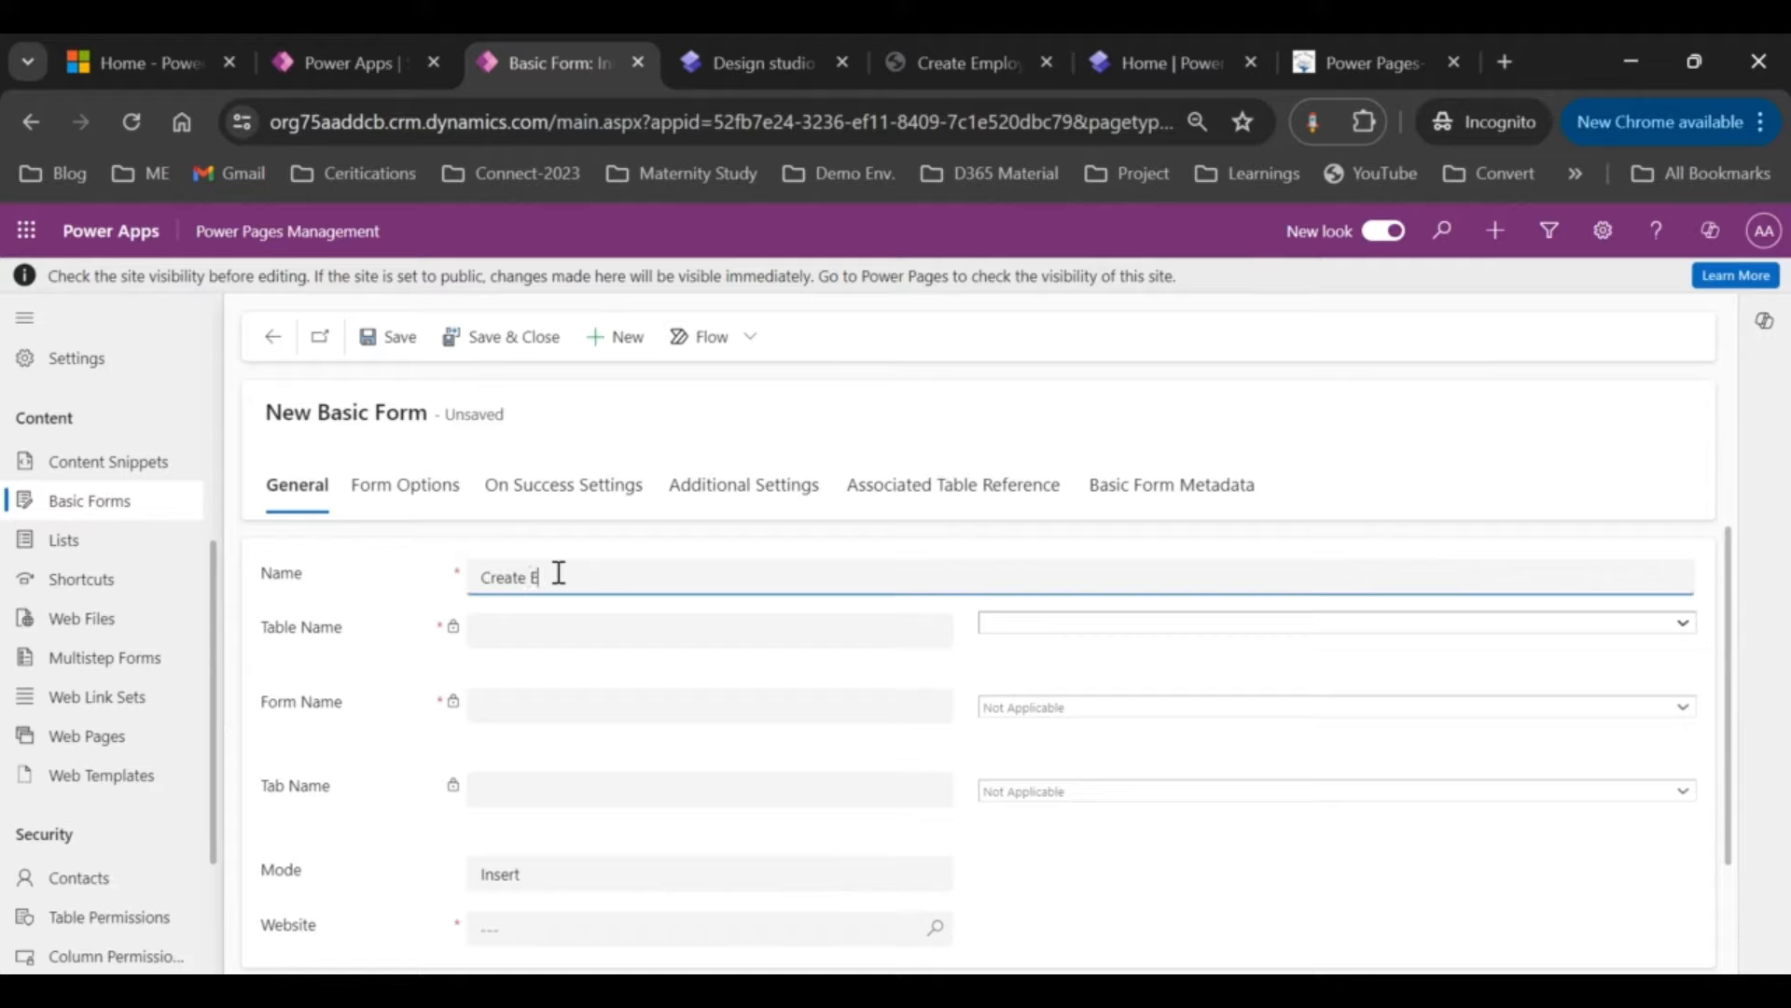
text(mployee)
Step: Point the form at the Employee (cr084_employee) table and its Information form
click(1036, 627)
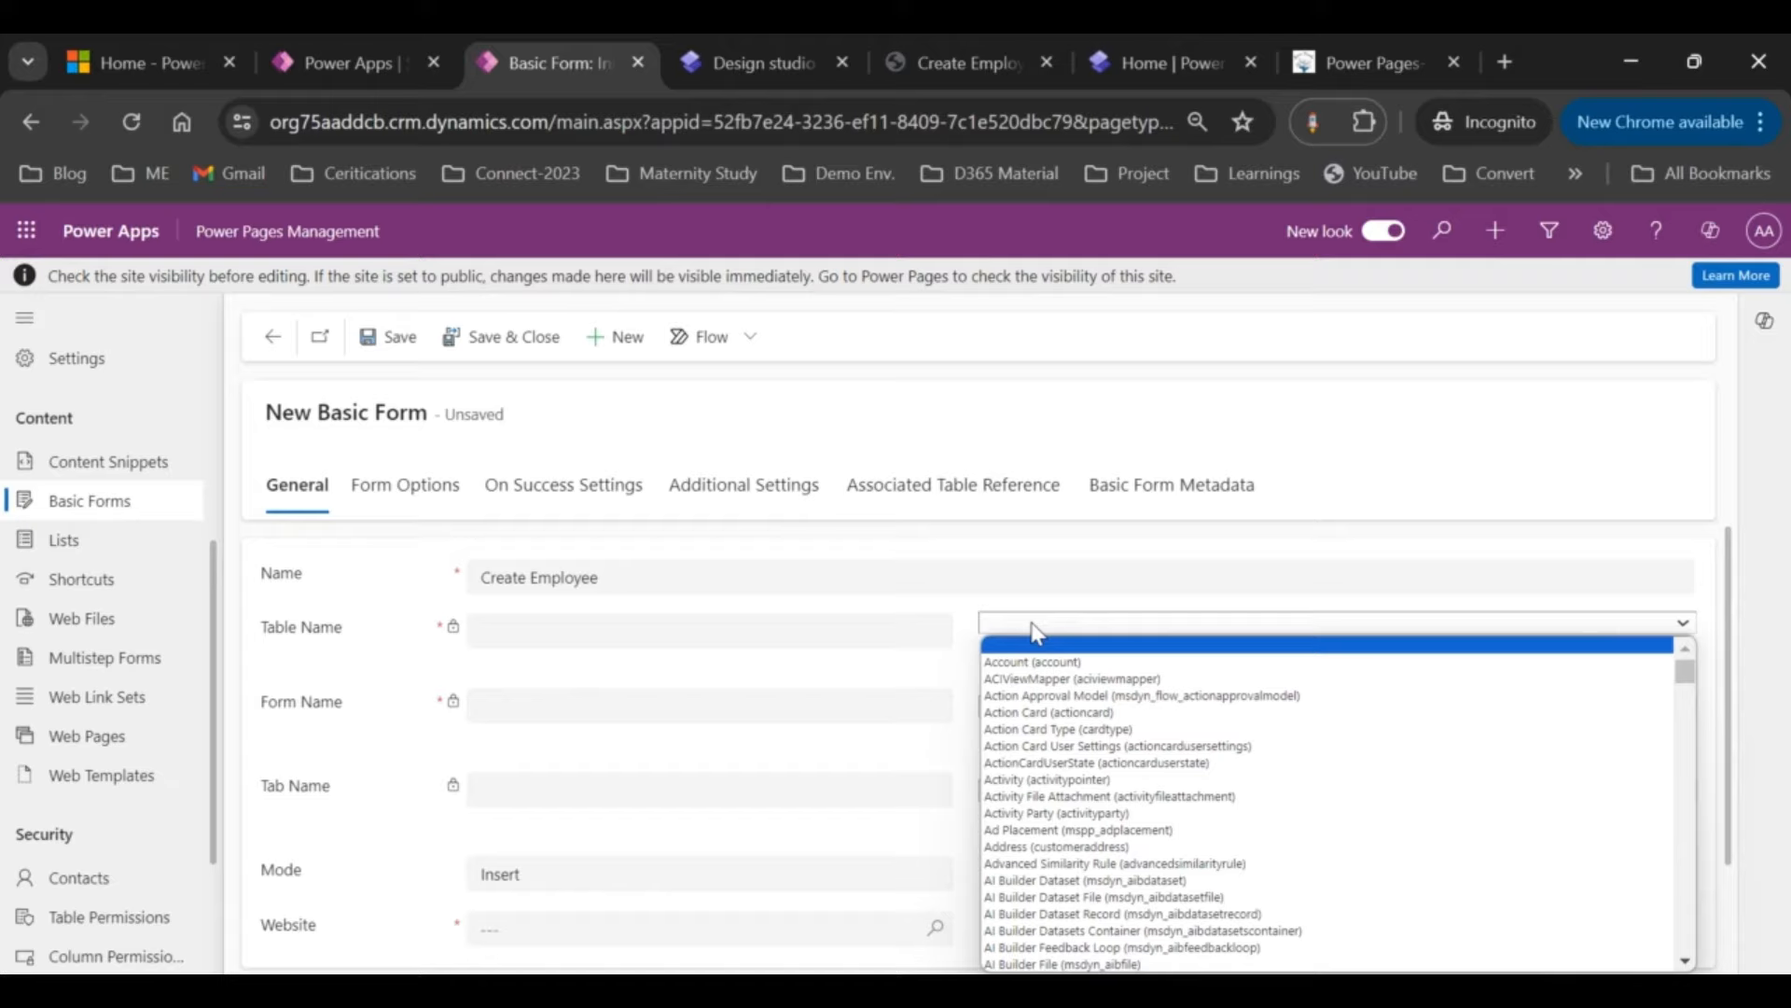
text(employee))
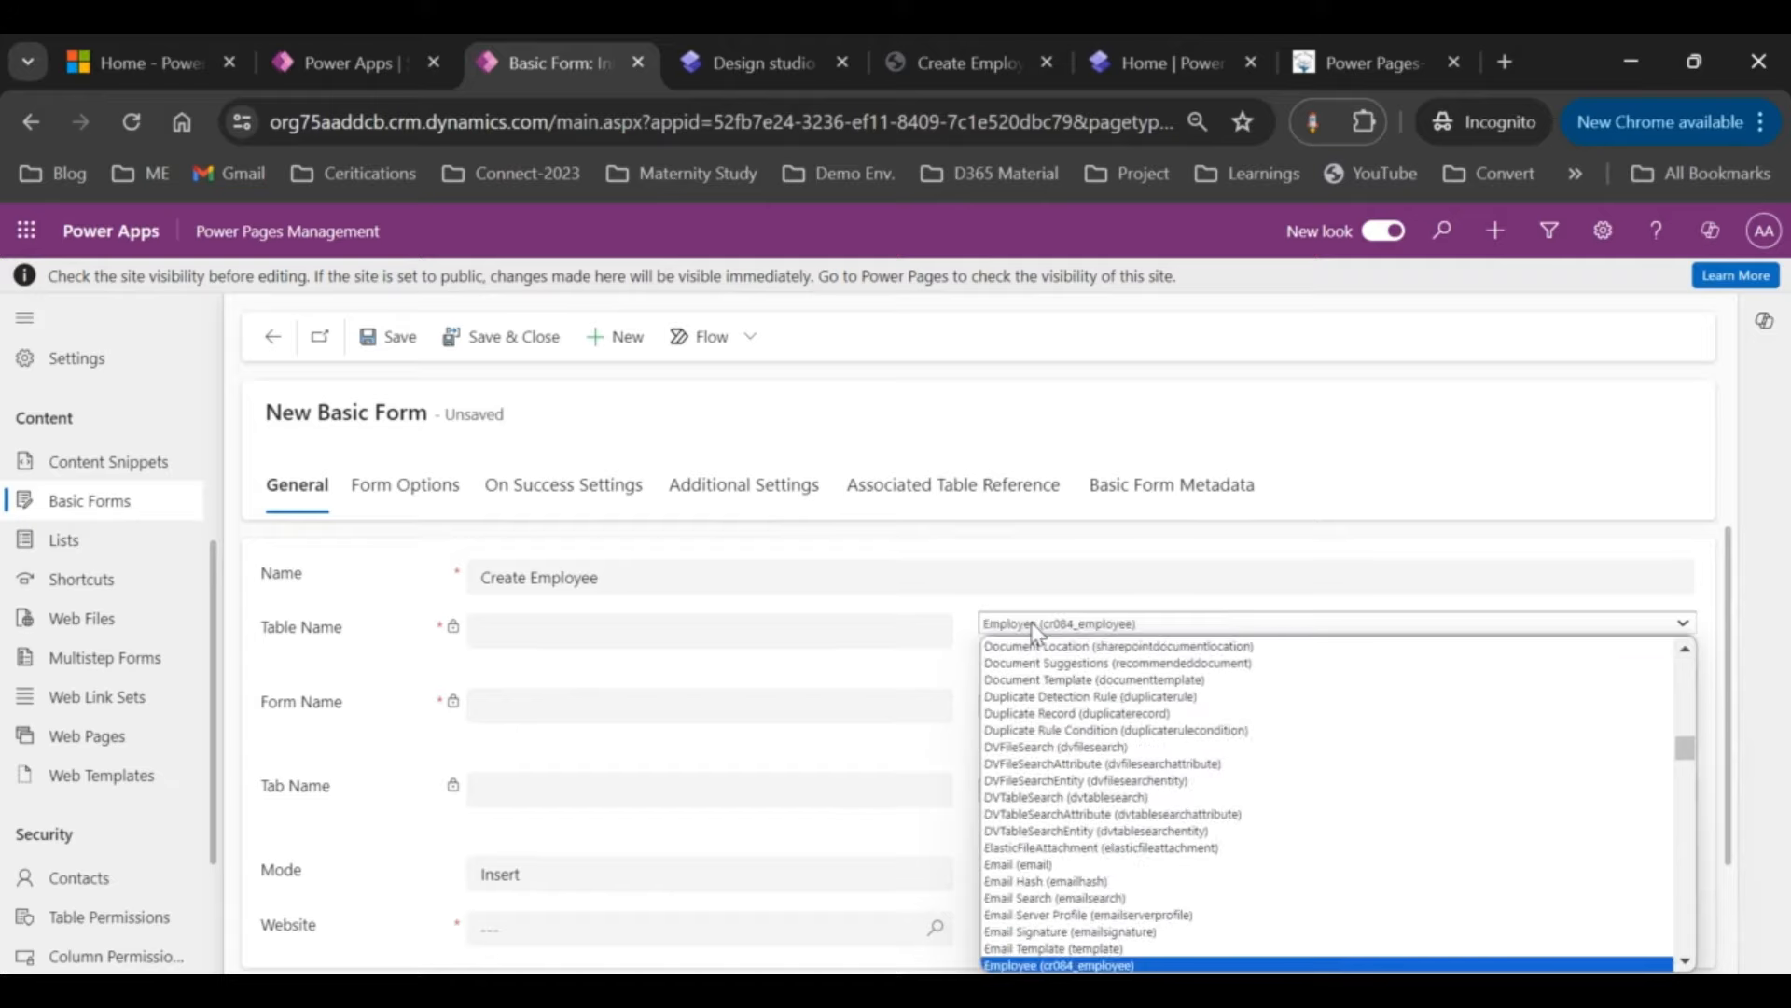
key(Return)
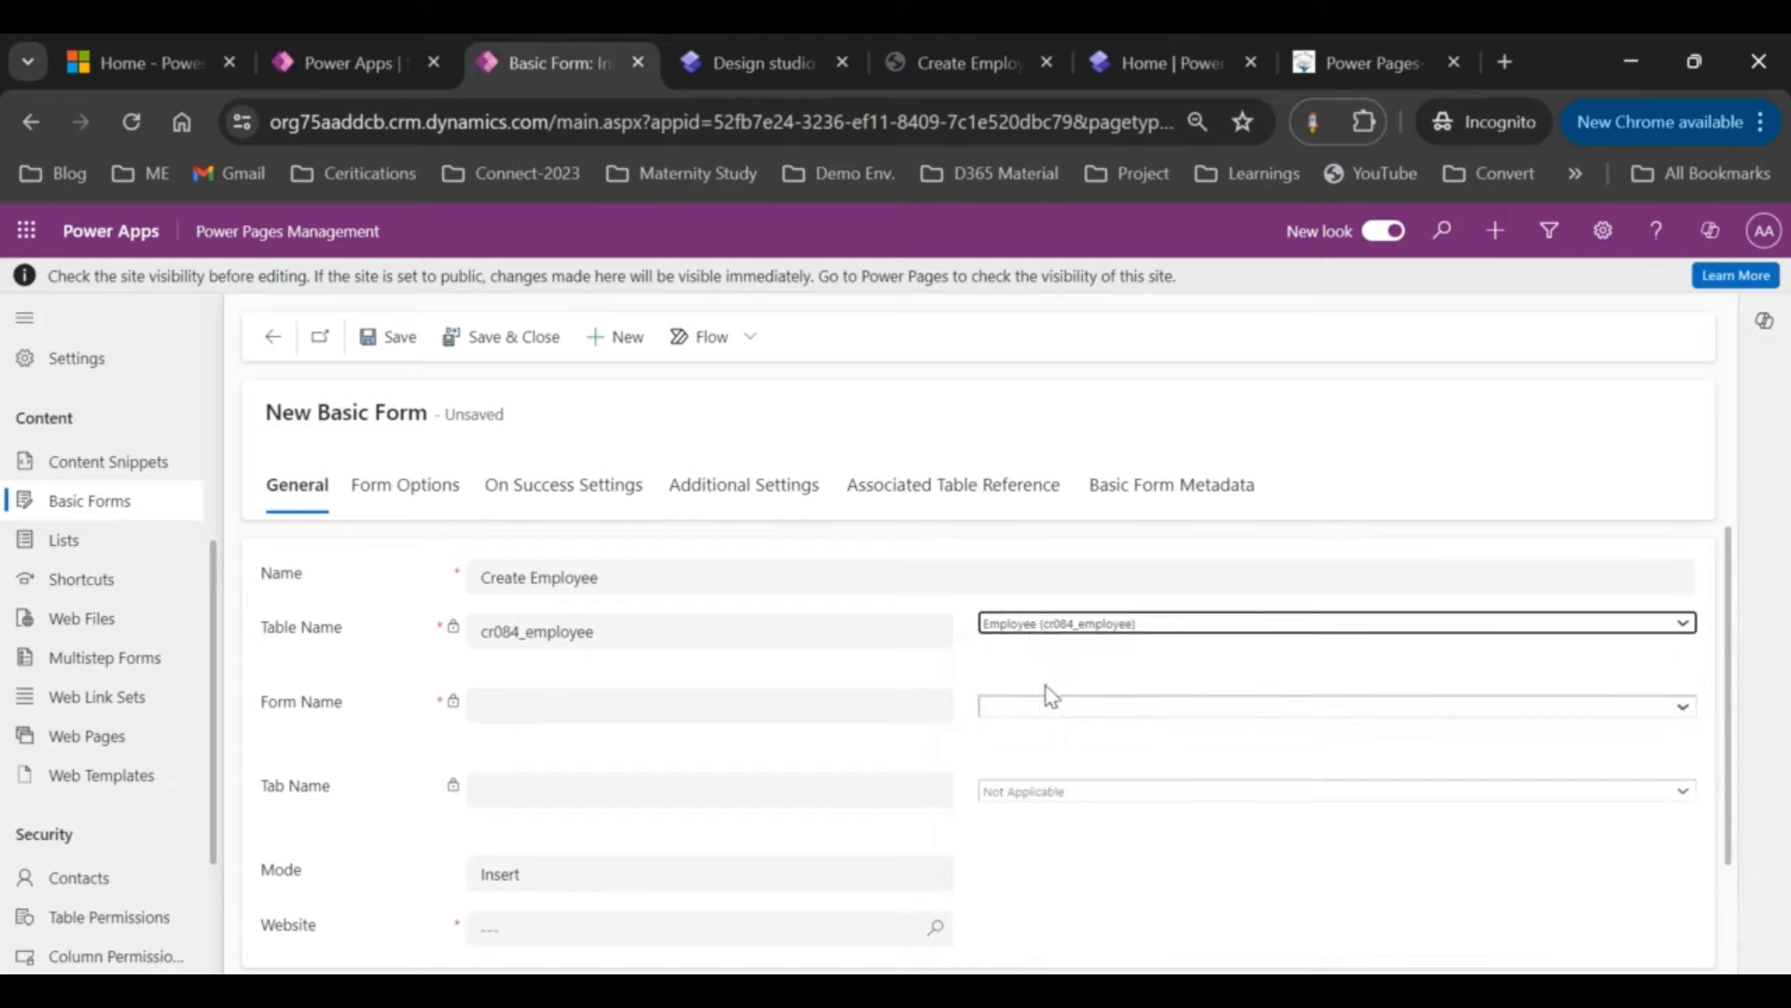
click(1052, 711)
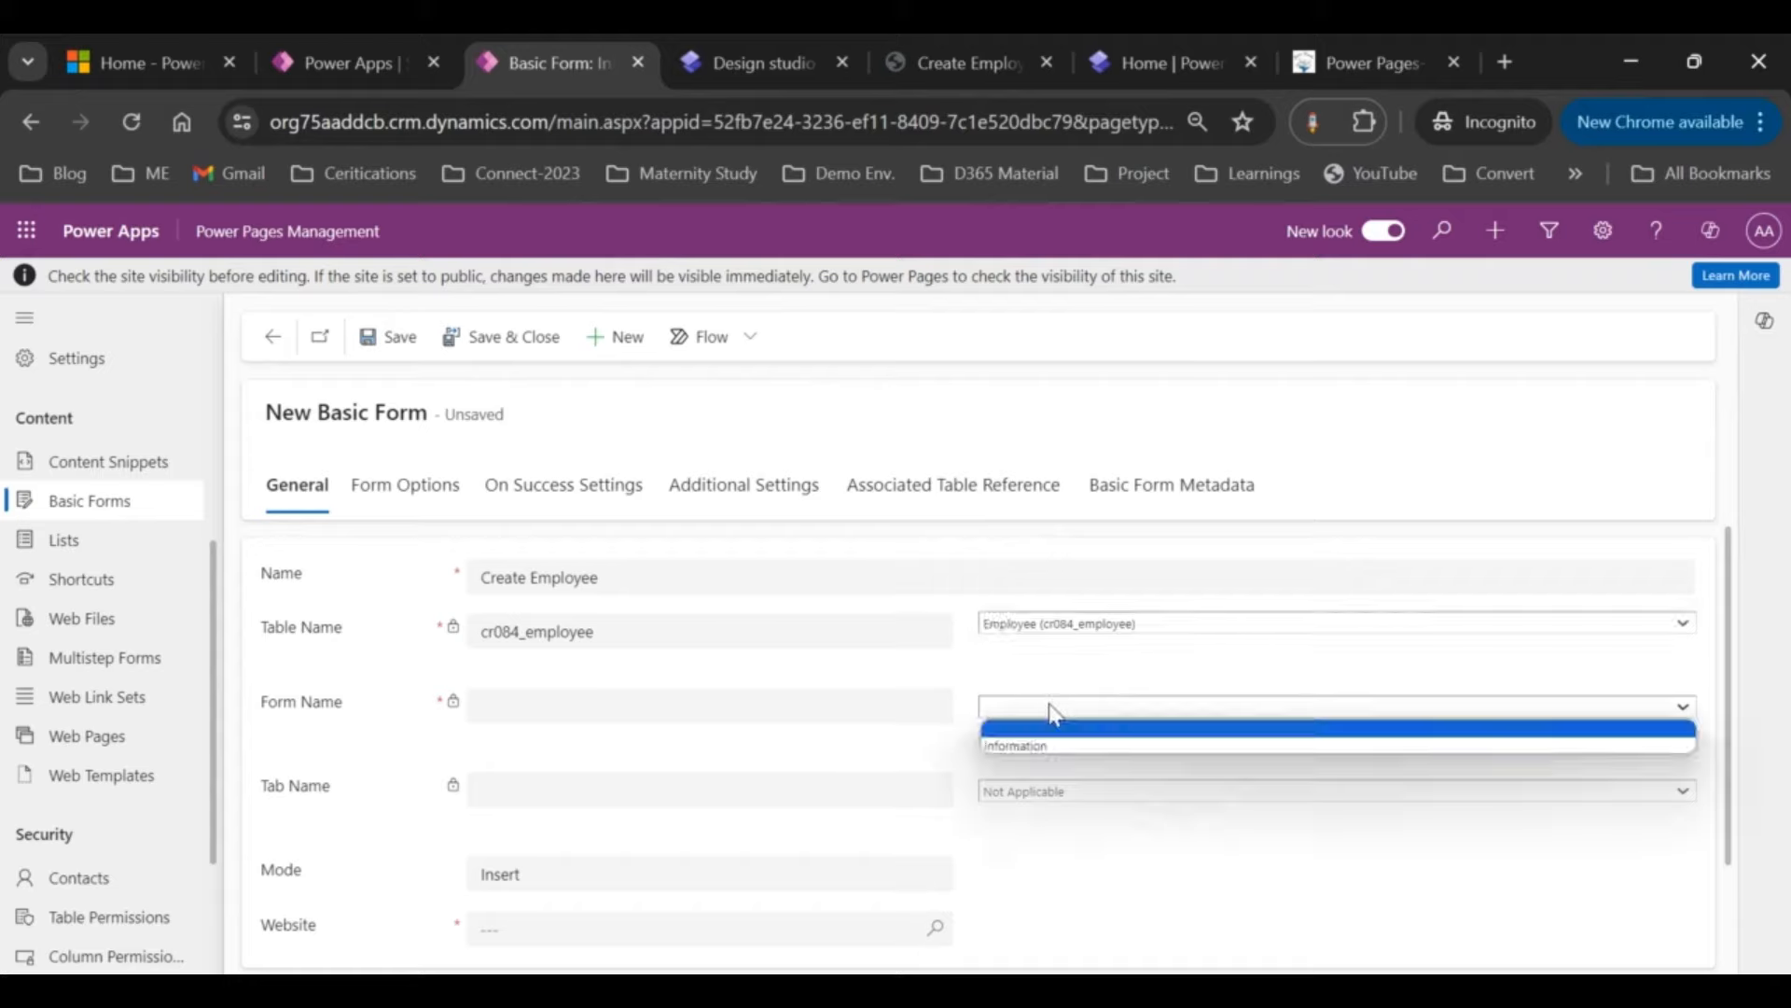
click(1021, 747)
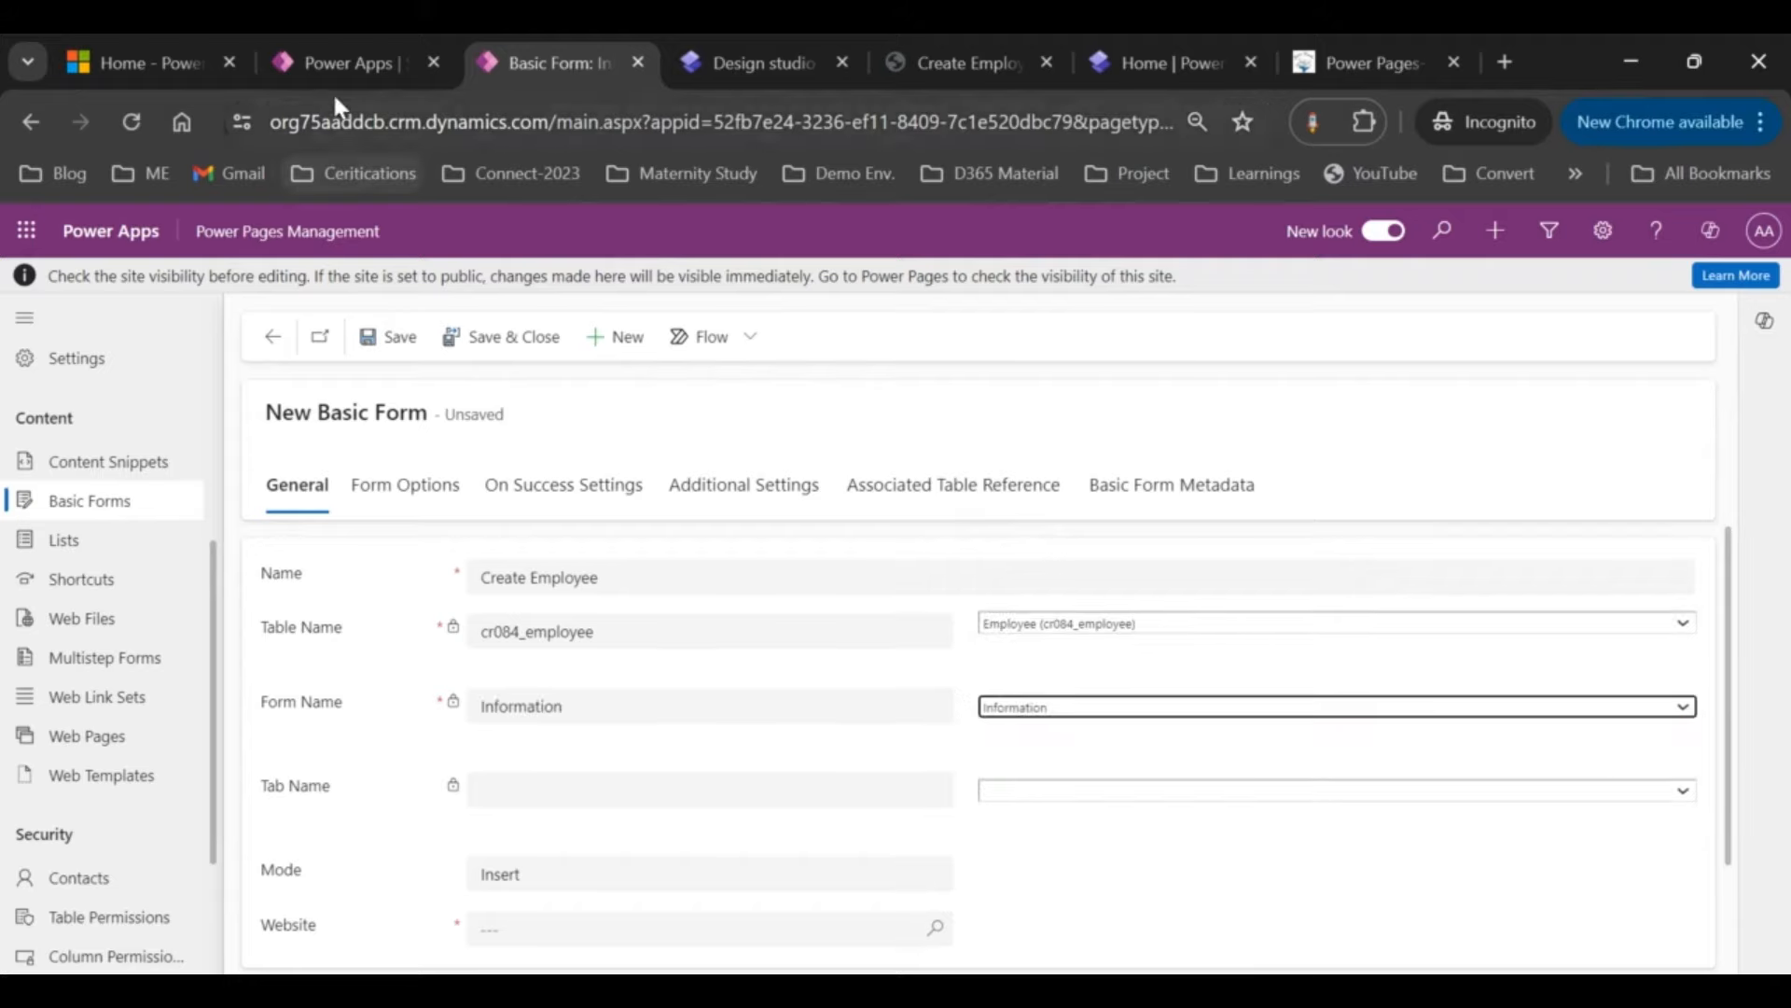
click(337, 65)
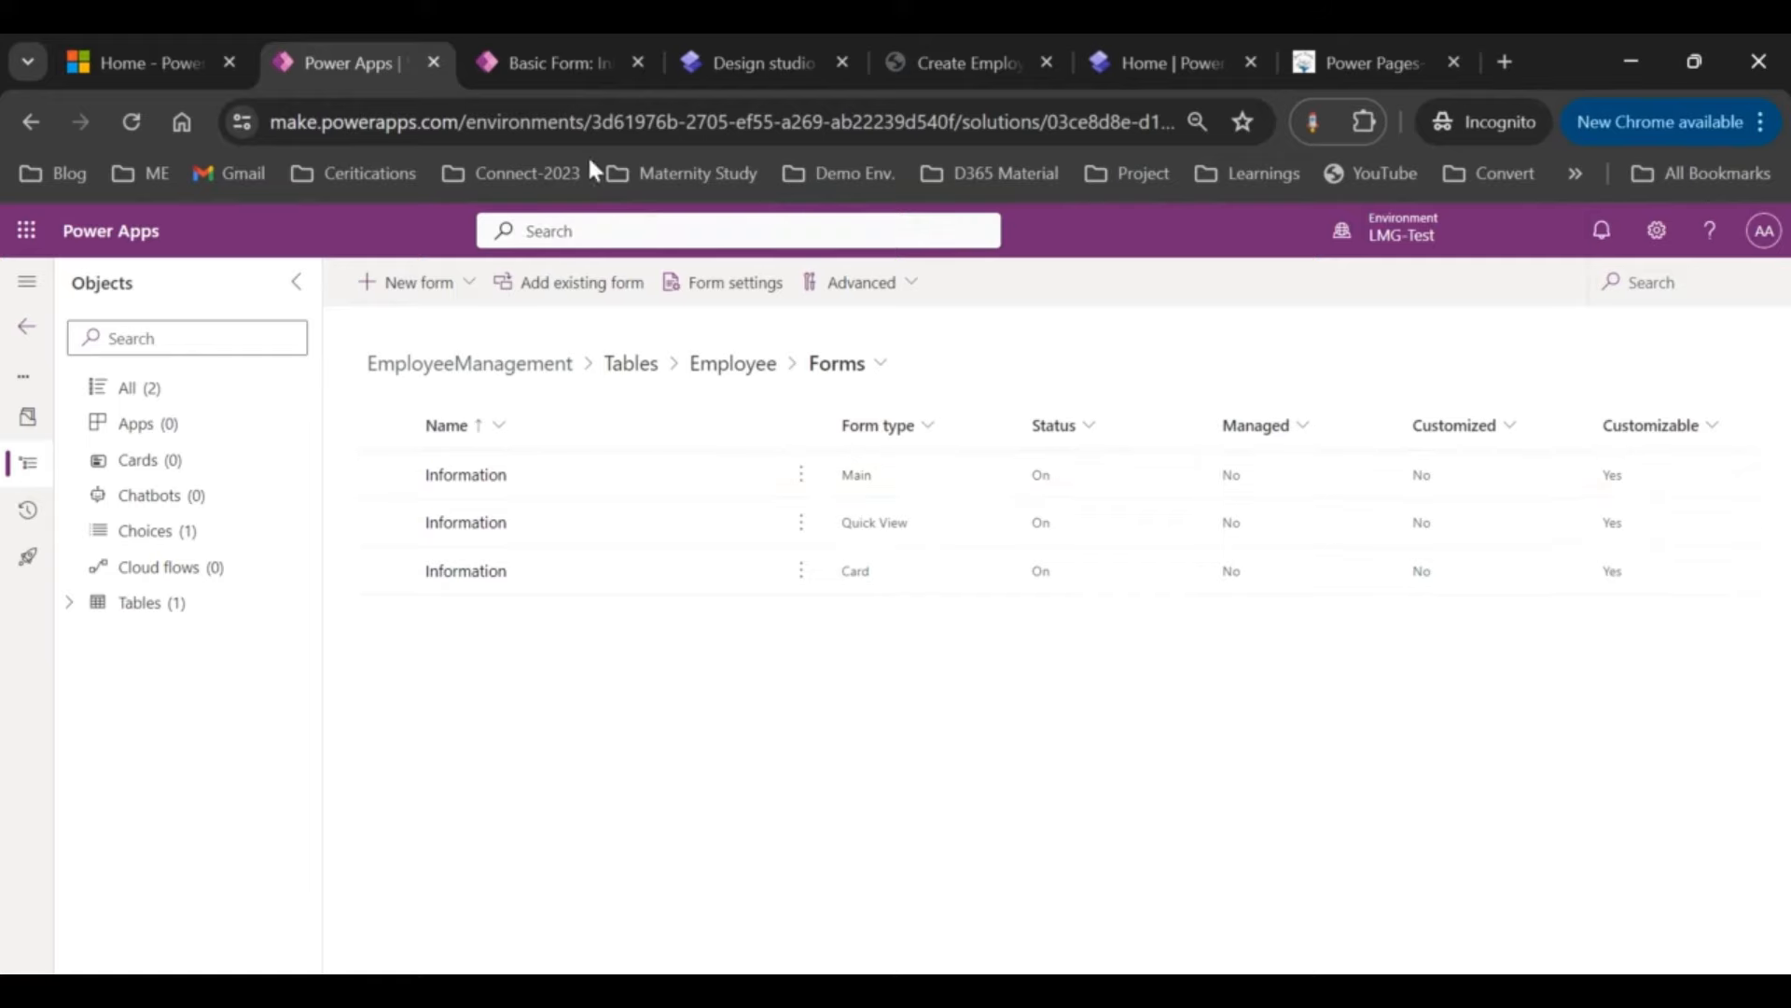
Step: Set the basic form's Tab Name to General
click(564, 63)
click(1090, 792)
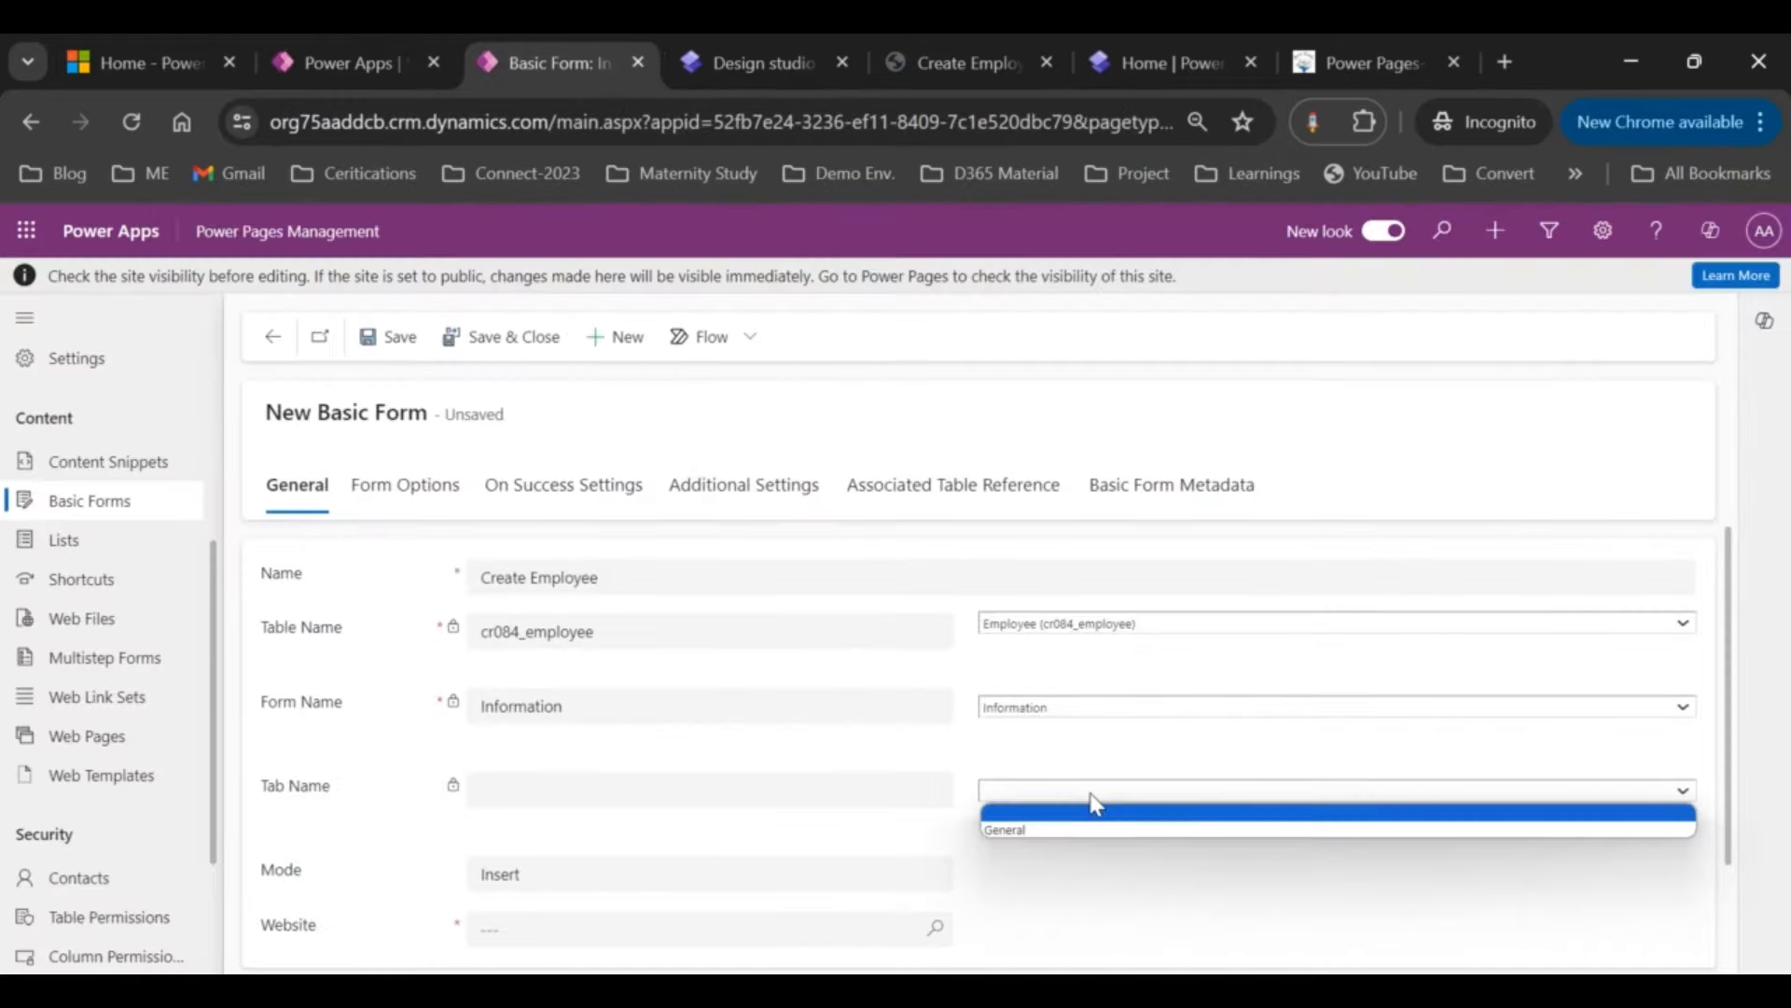
click(1041, 823)
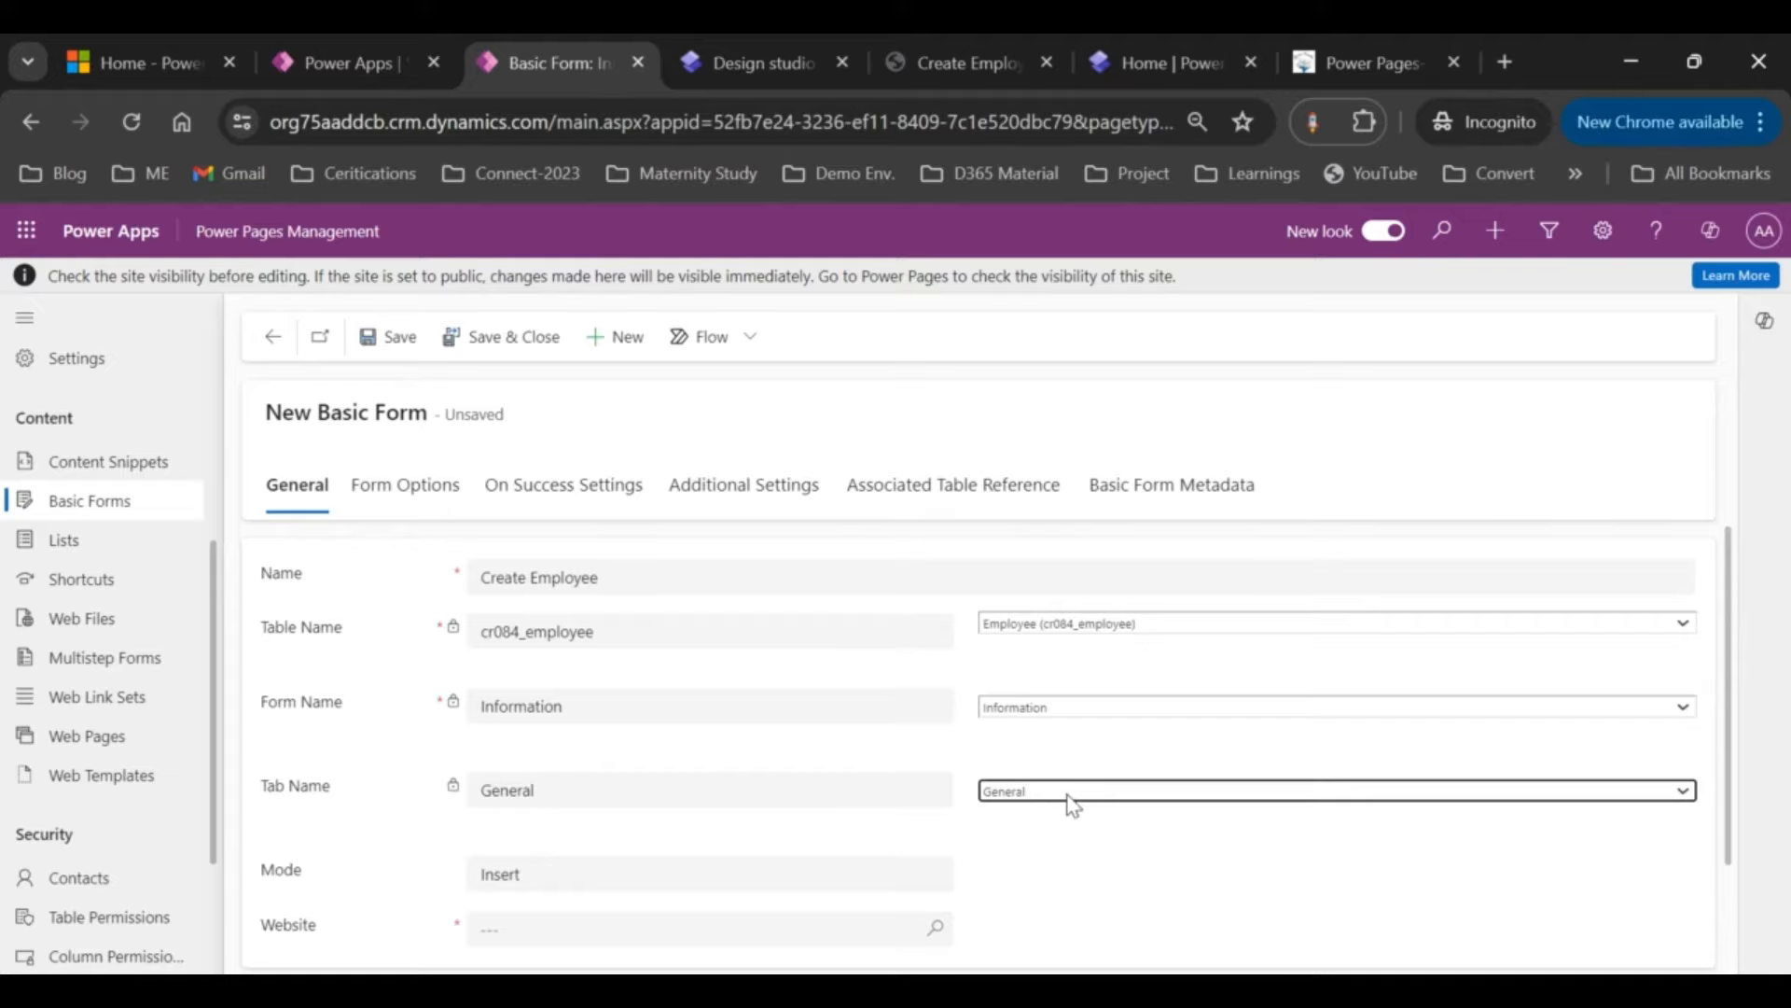
scroll(1071, 804, down, 1)
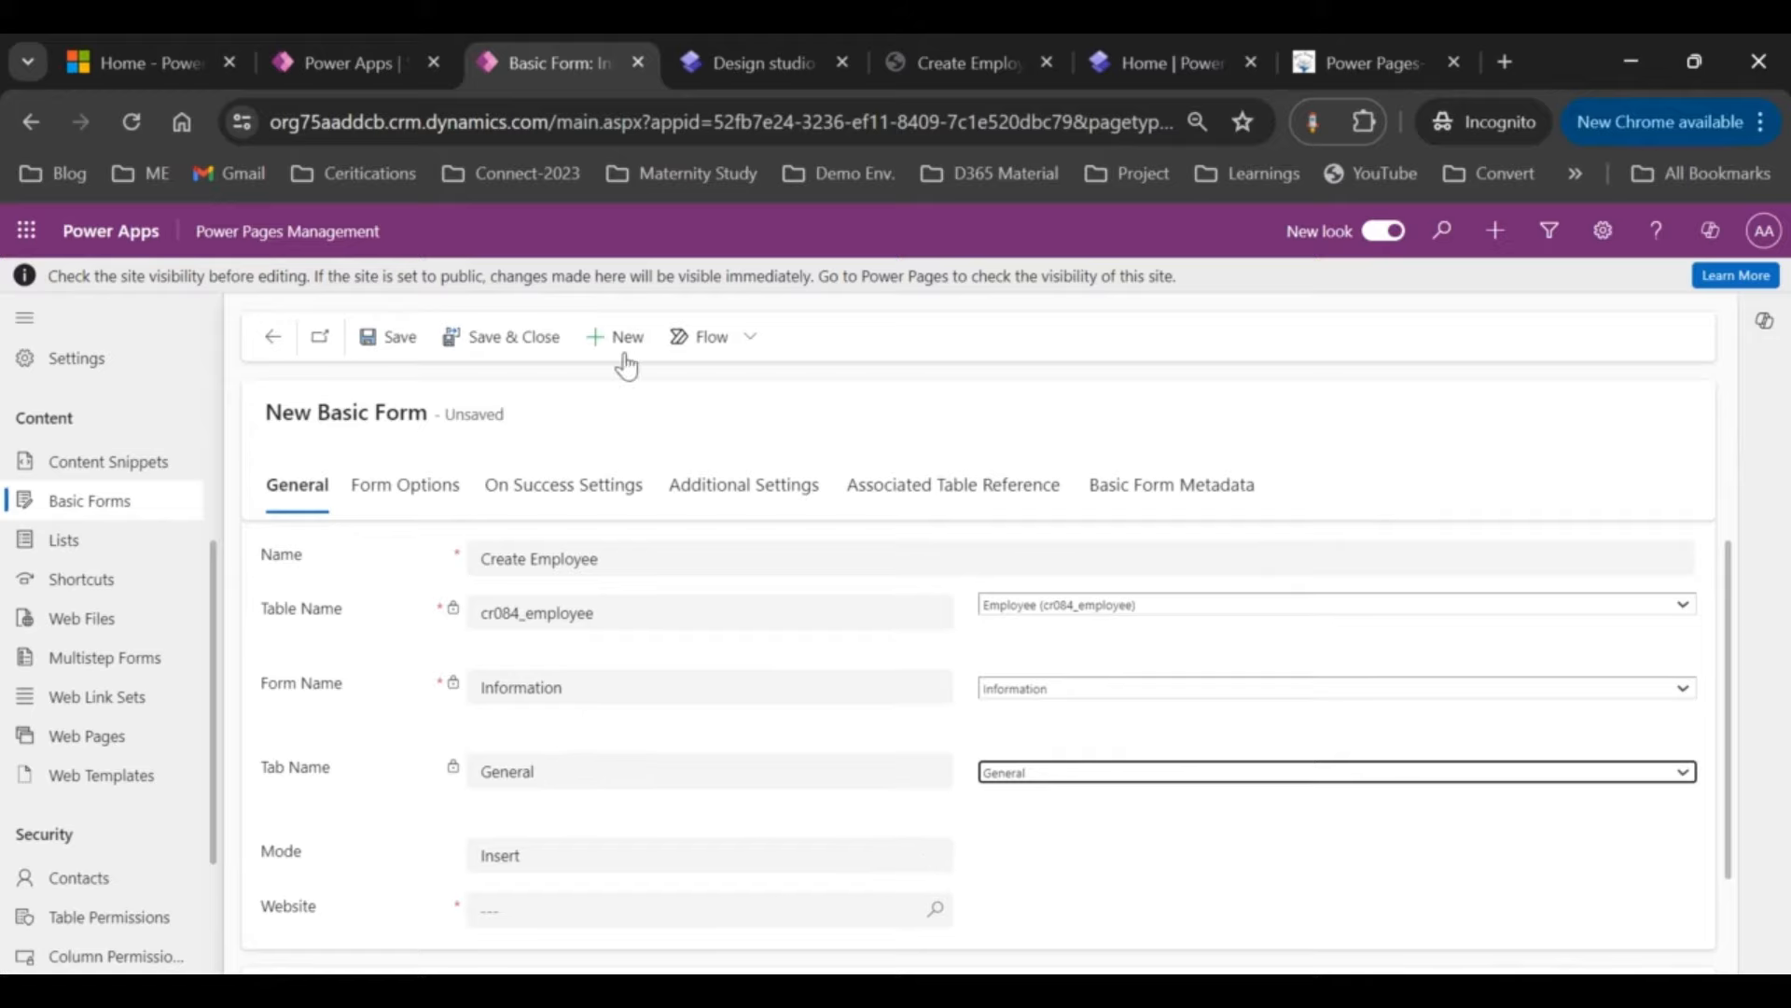
Step: Compare against the Employee forms list, then confirm the form mode is Insert
click(375, 51)
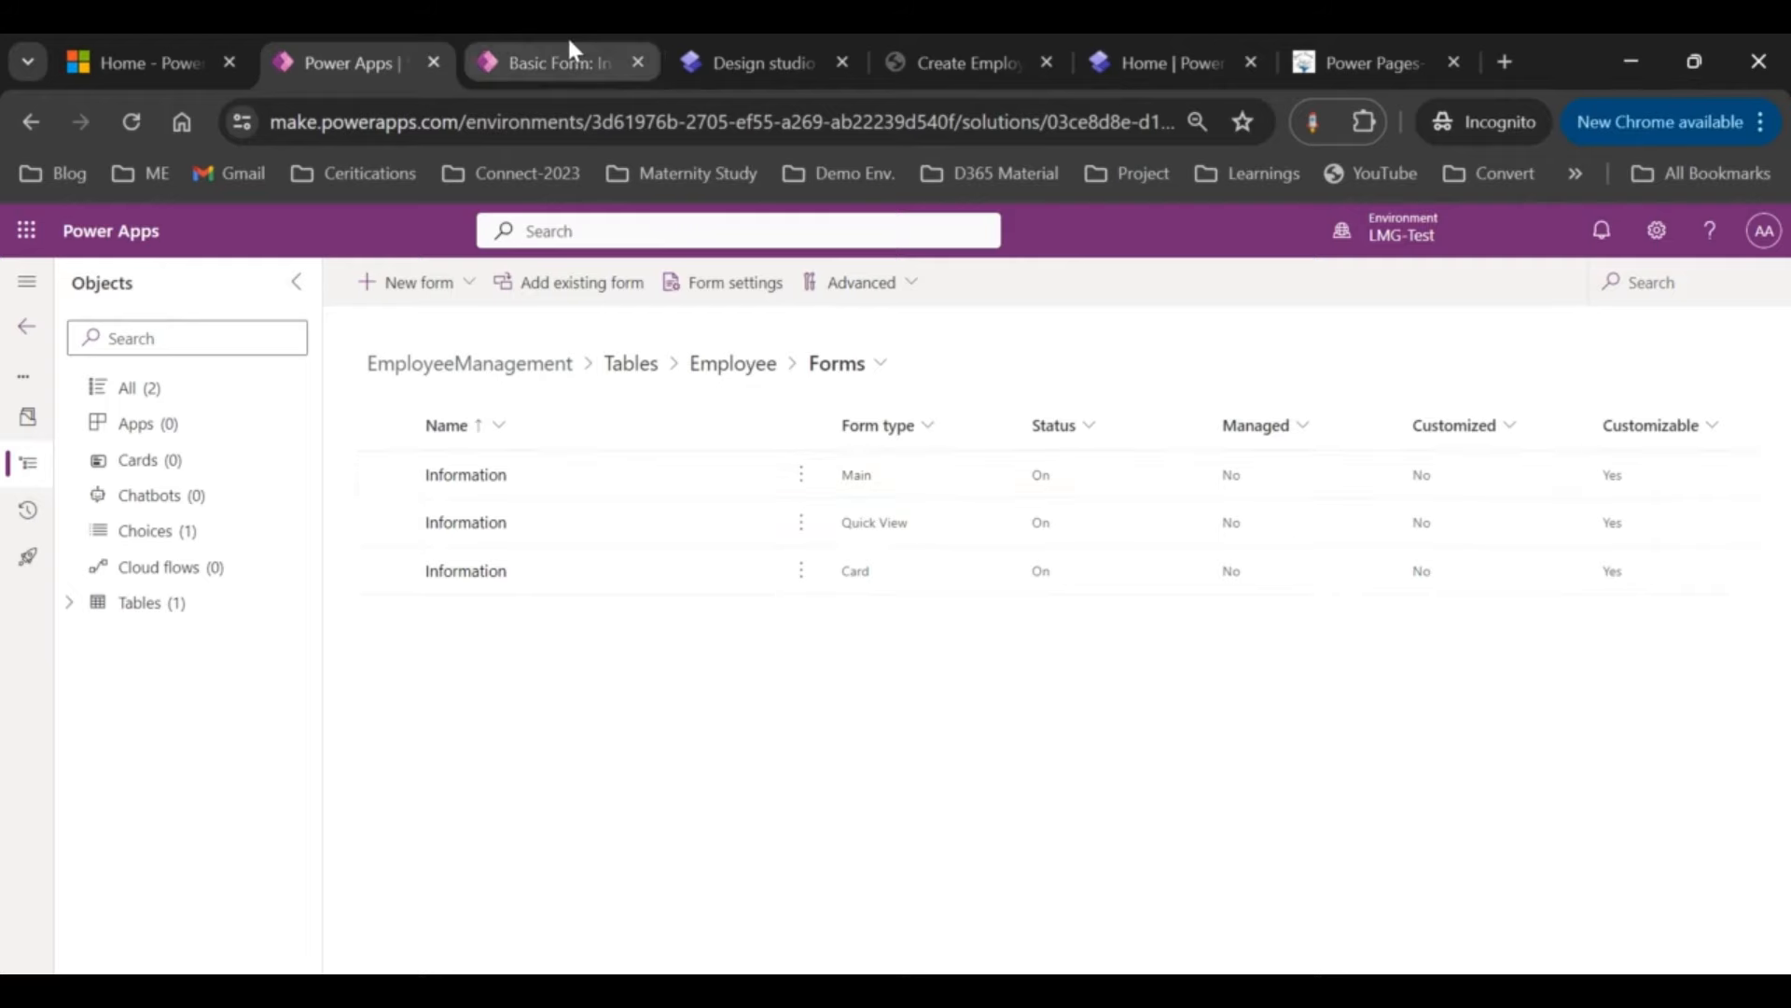
click(566, 58)
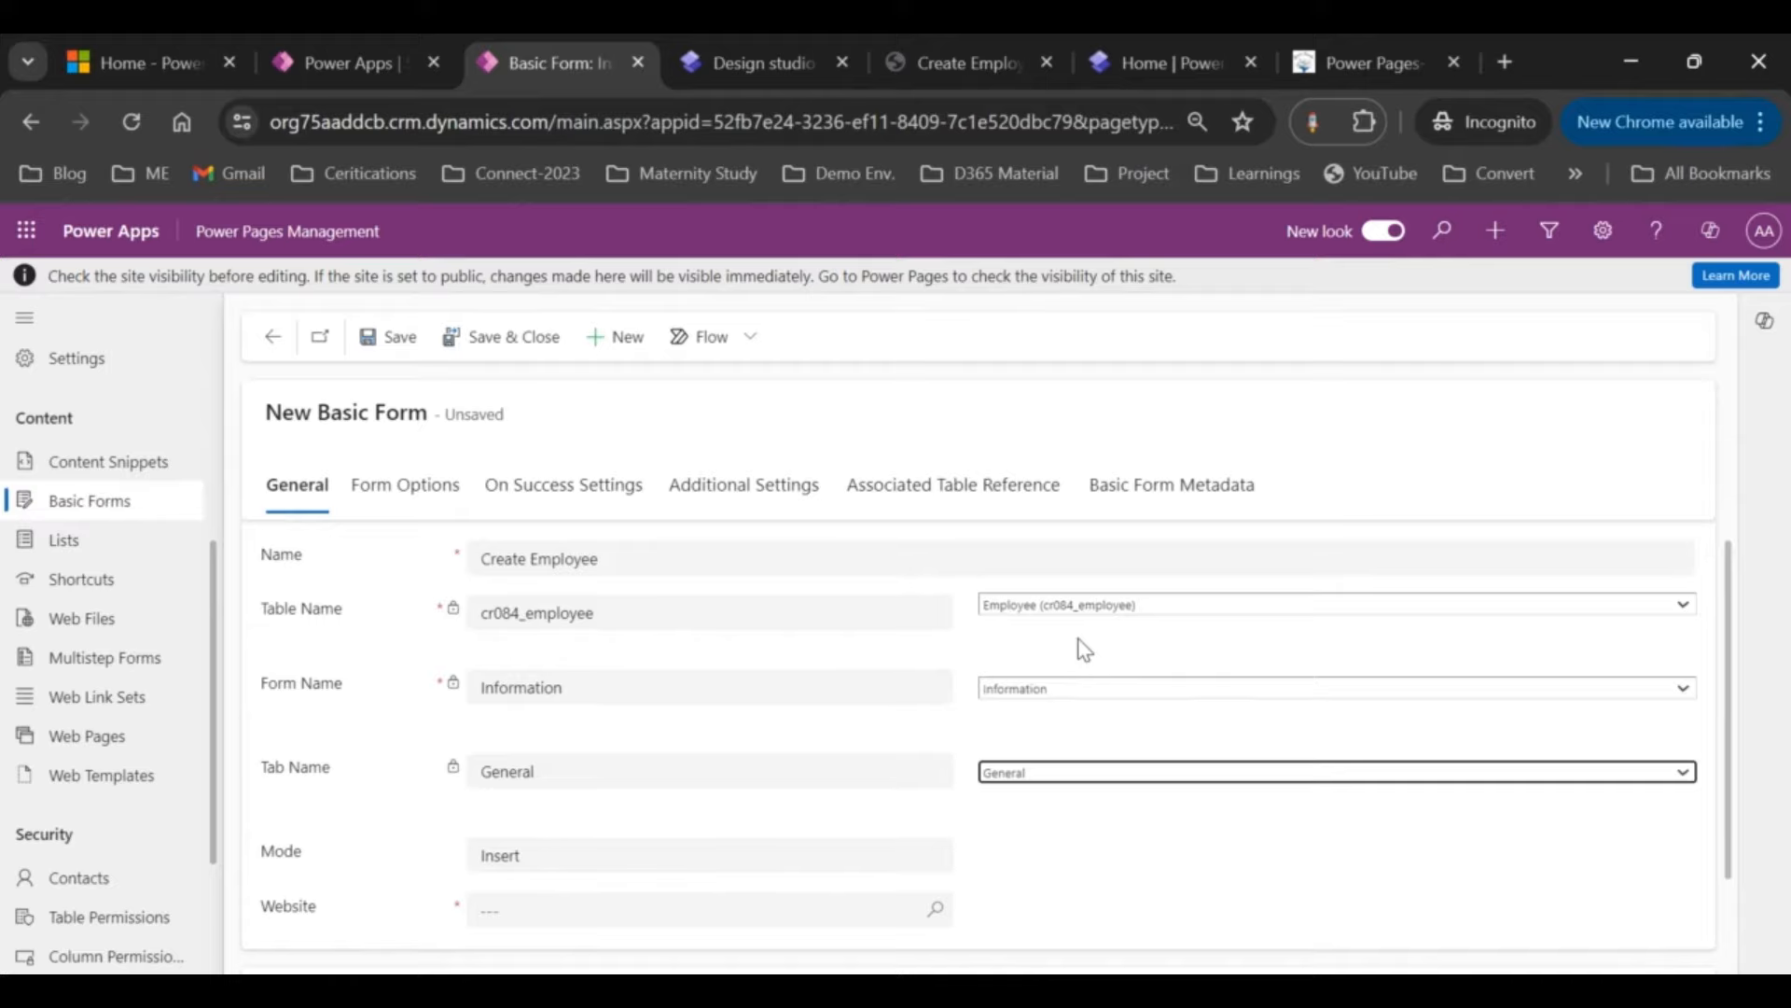
click(310, 58)
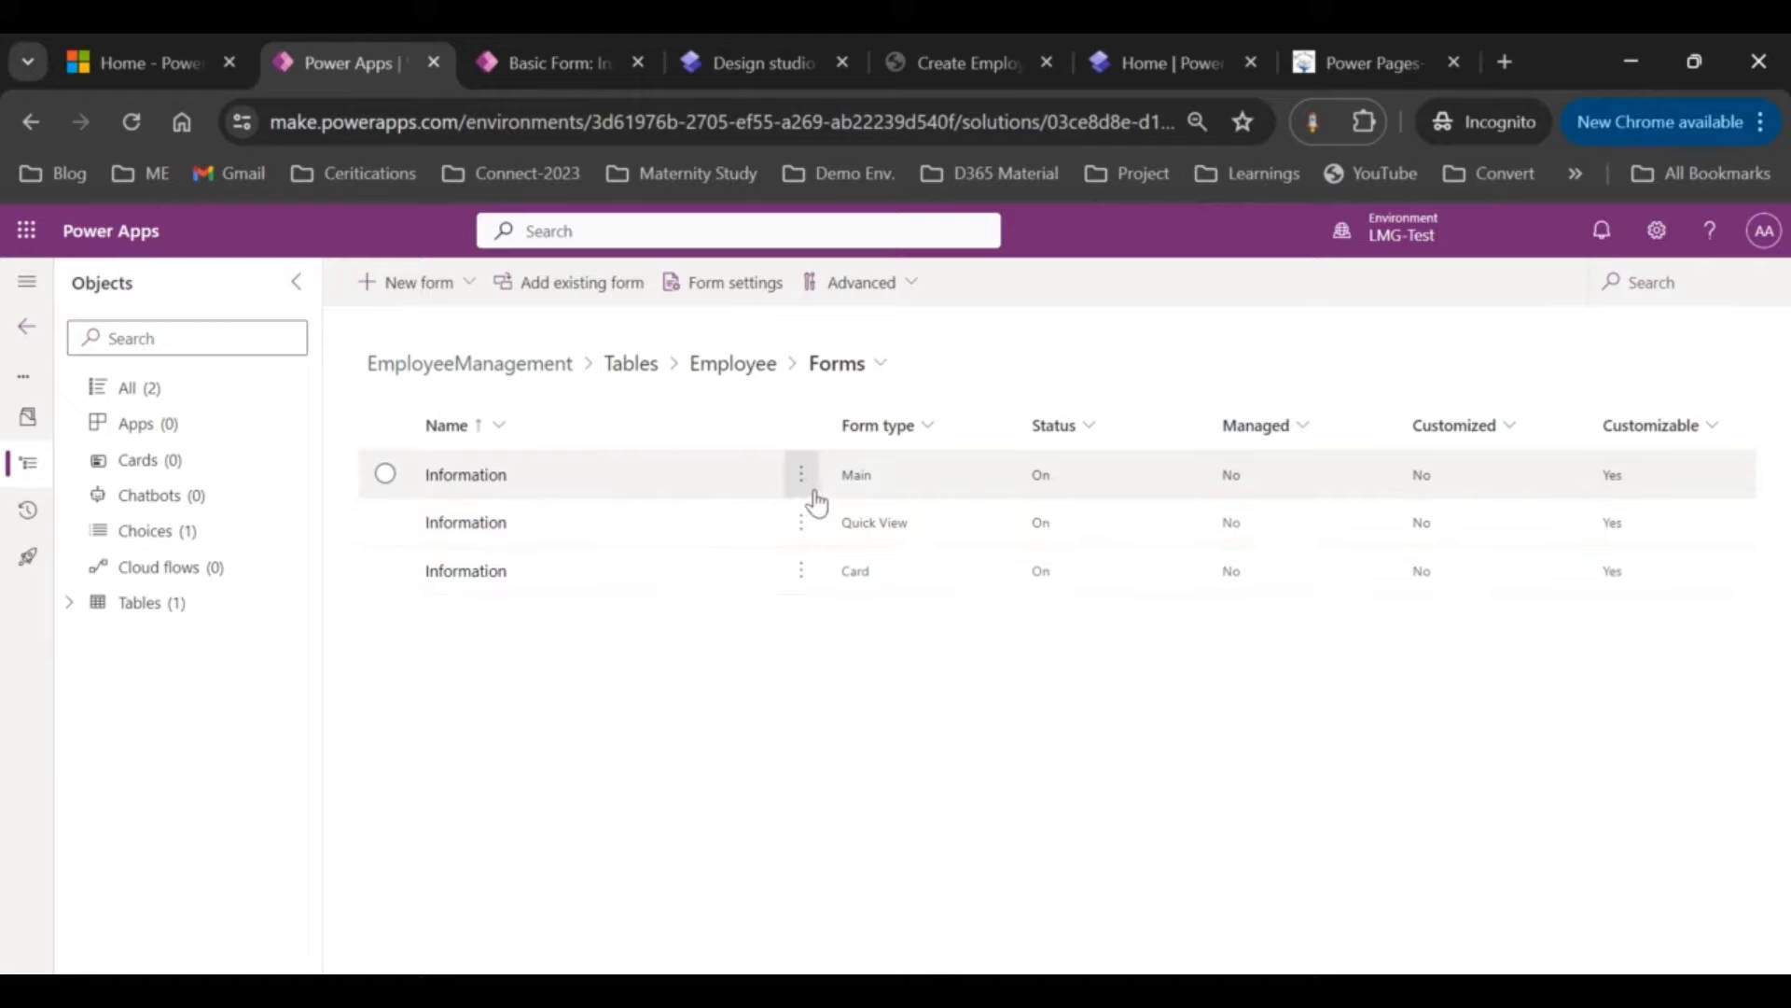
click(578, 58)
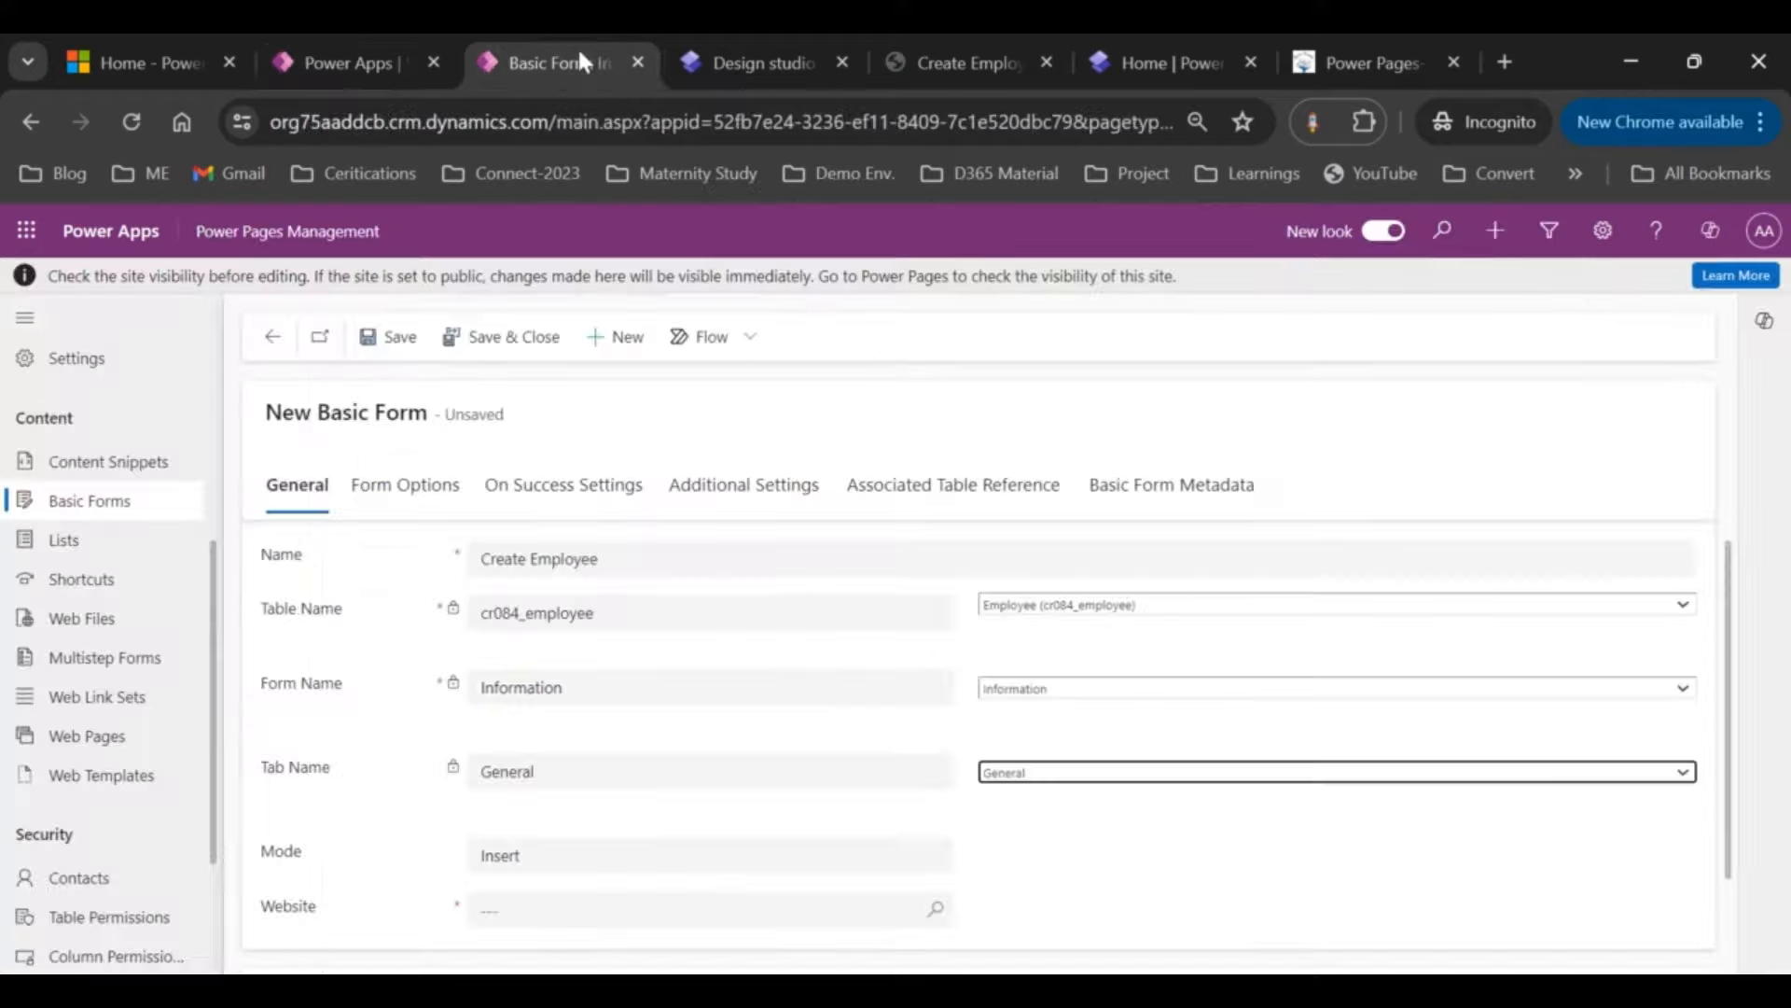
scroll(1034, 704, down, 1)
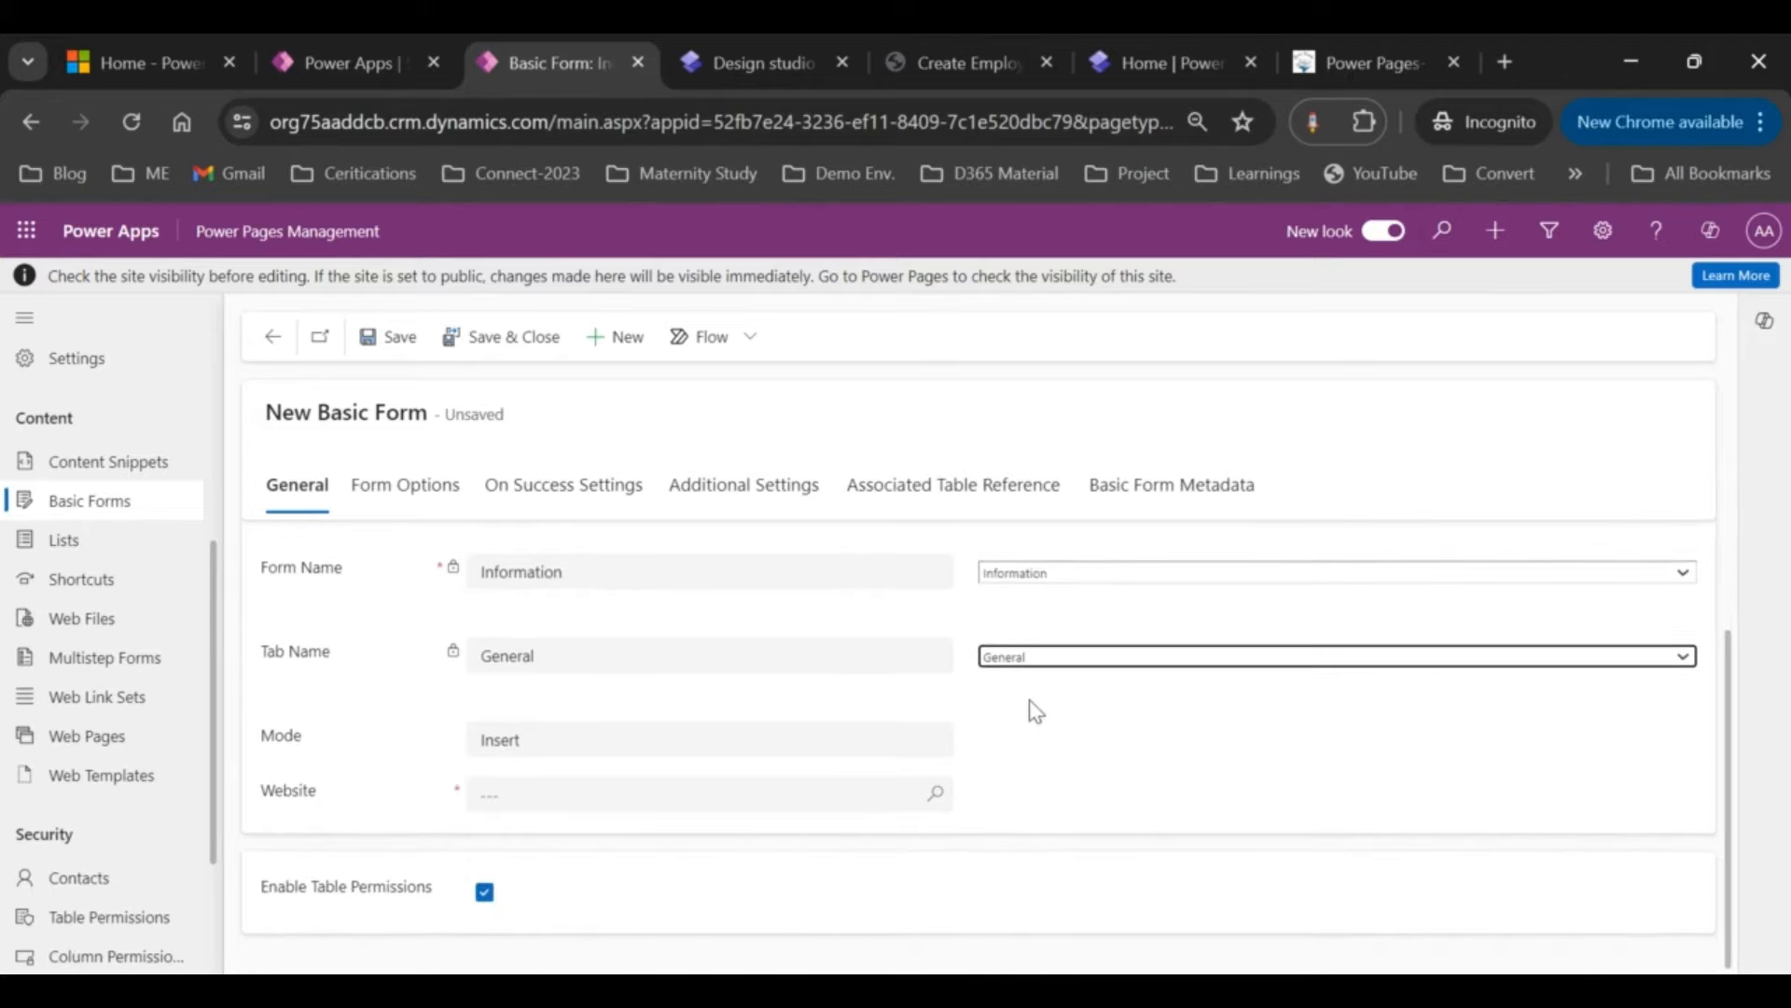
click(657, 742)
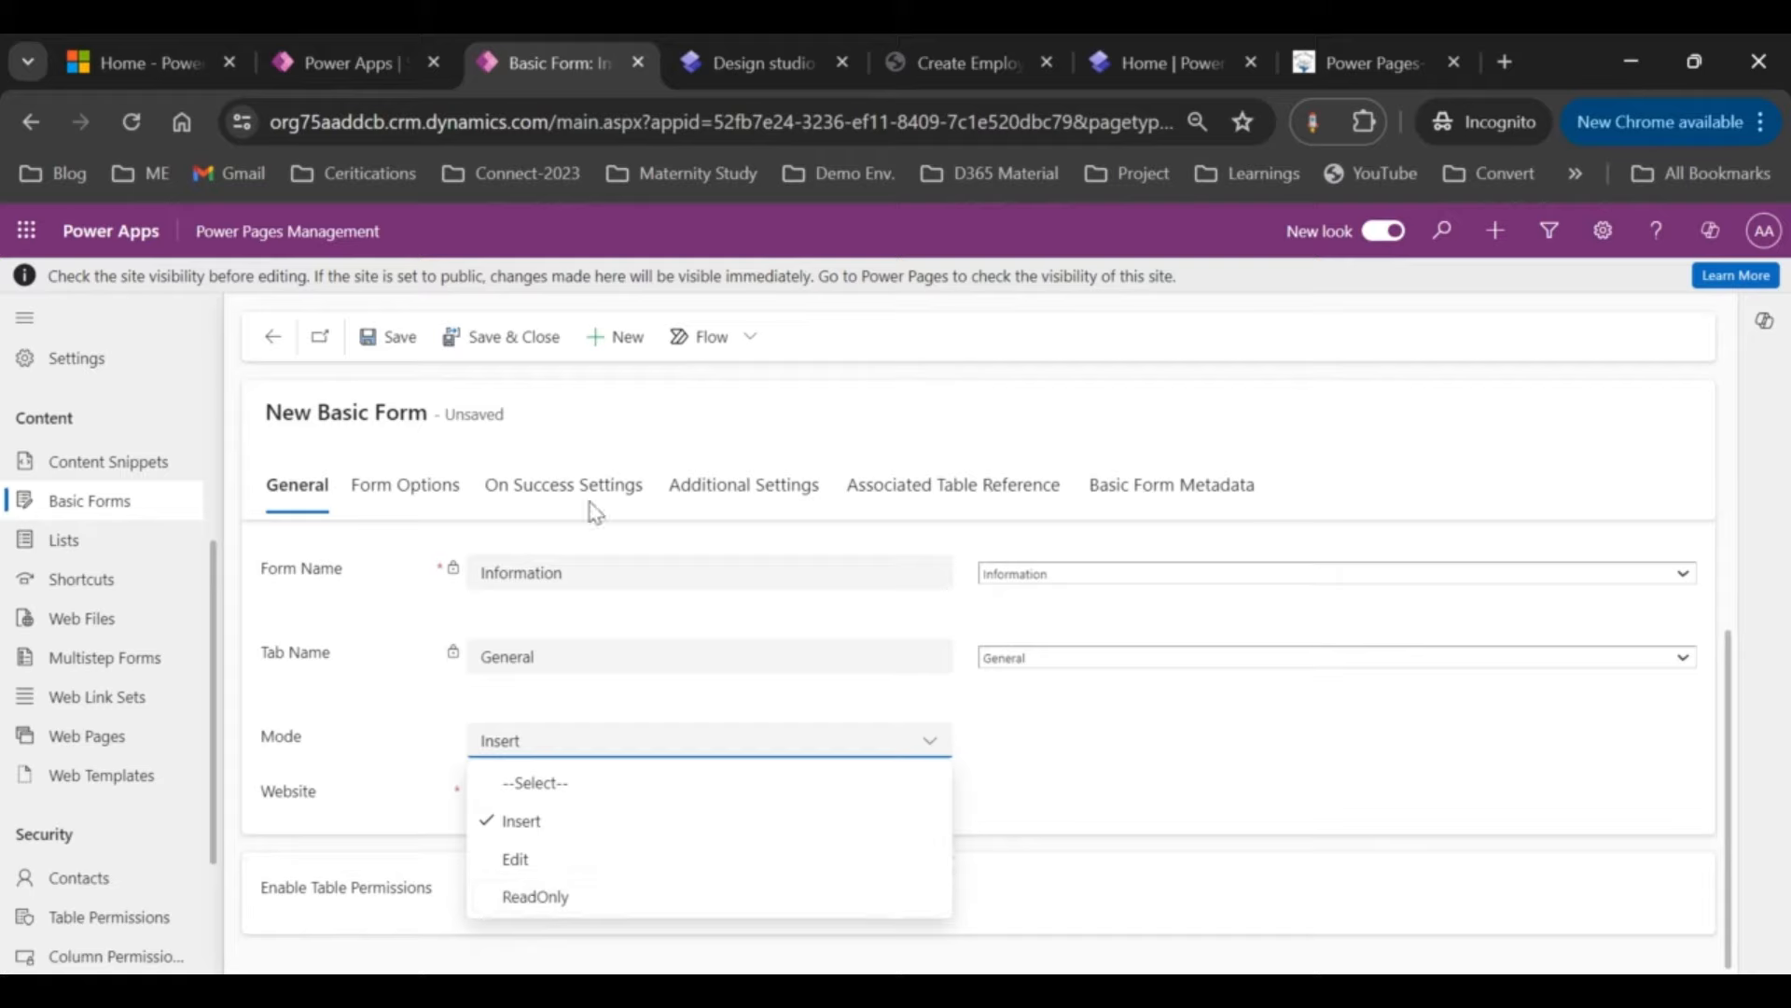
Step: Save the Create Employee basic form with Insert mode, website demo - democd and tab General
click(603, 898)
click(619, 748)
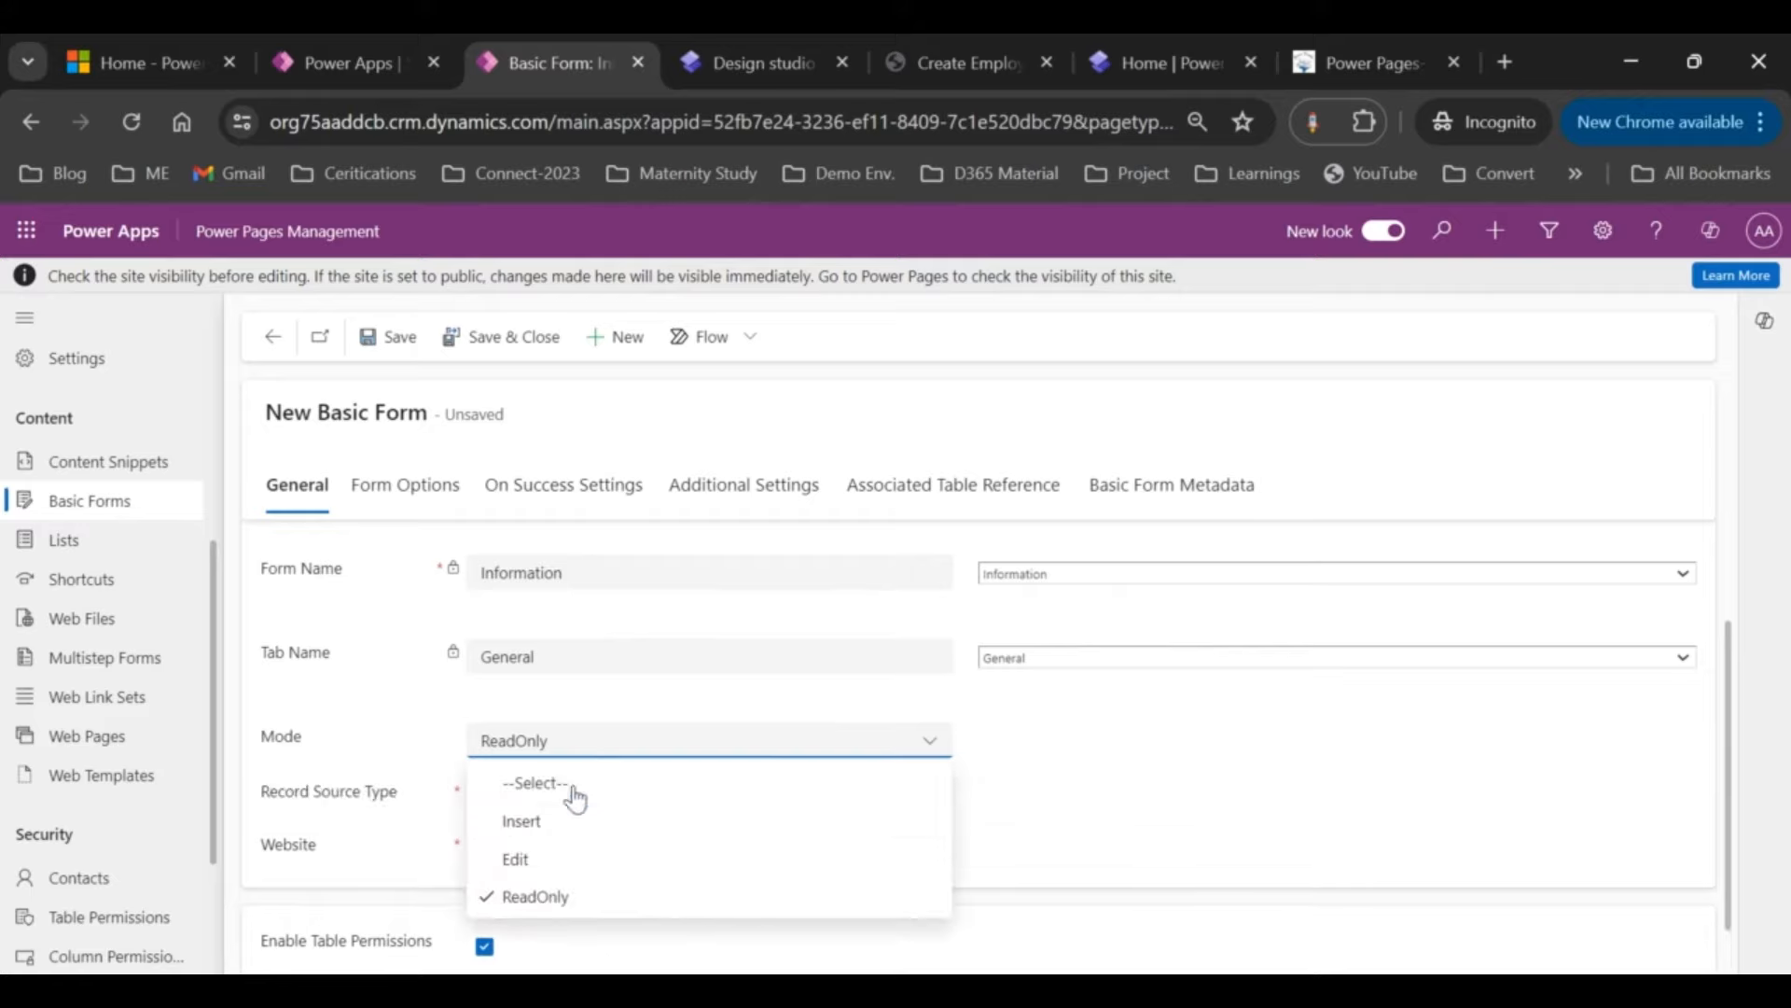
click(522, 823)
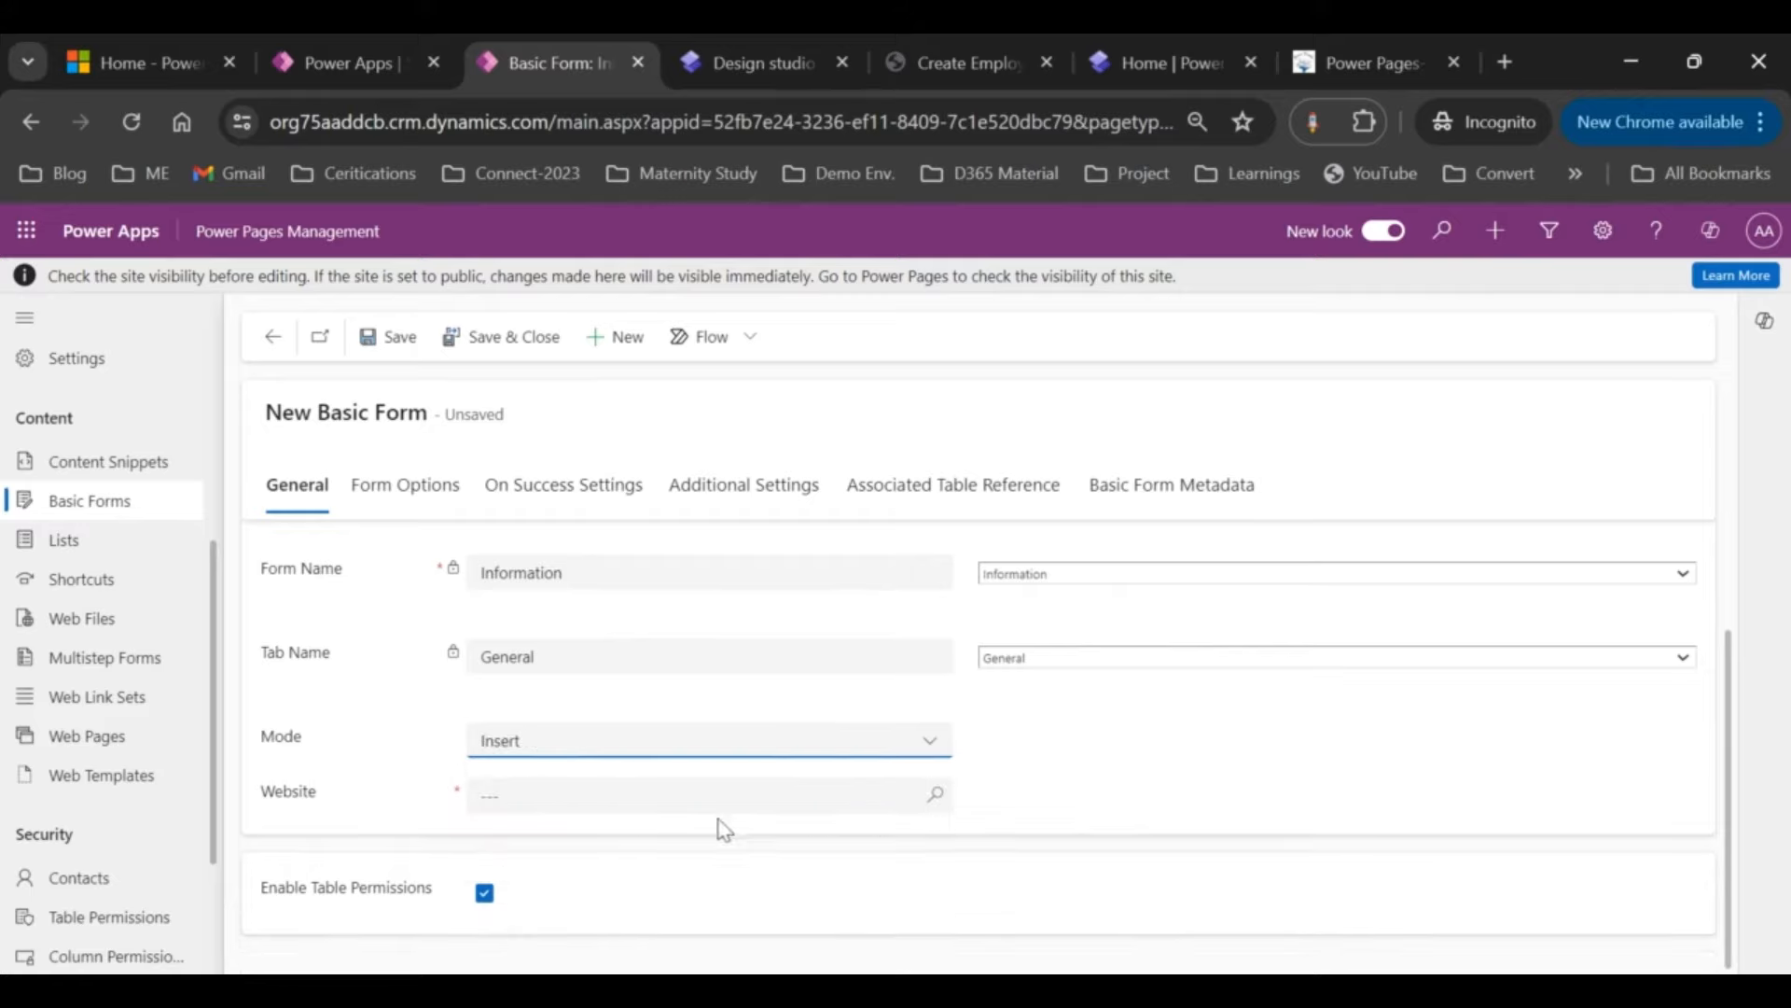
click(948, 797)
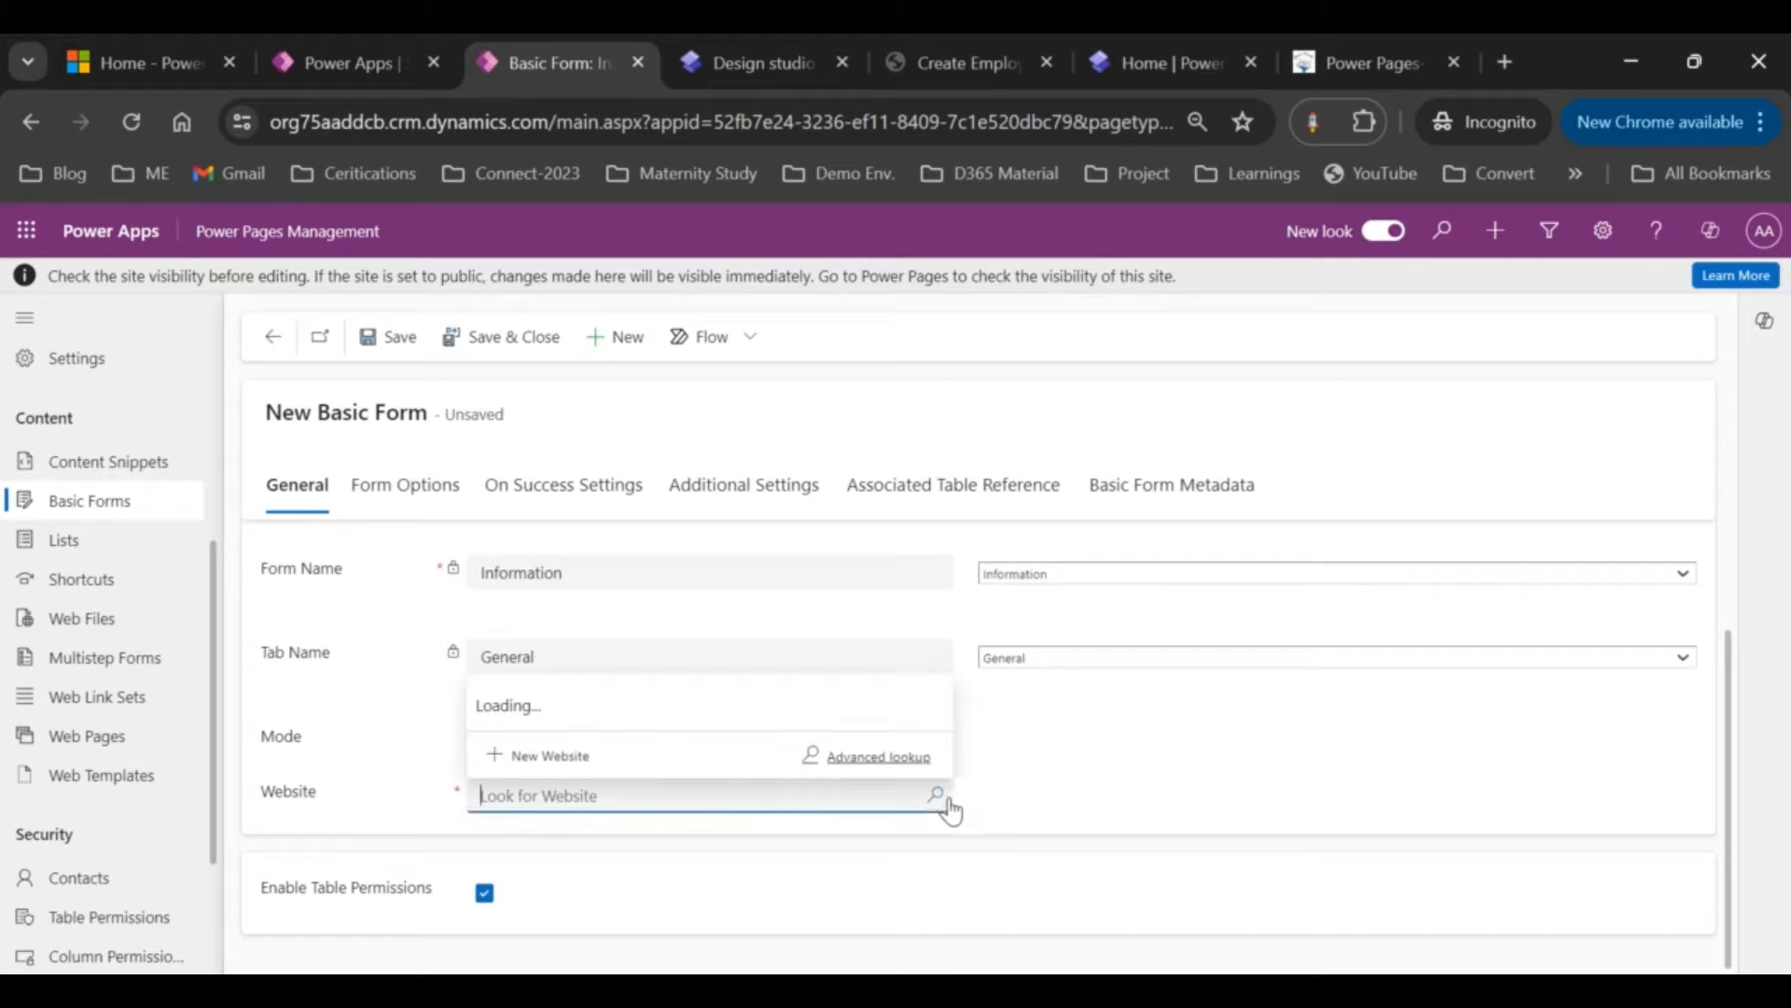
click(631, 698)
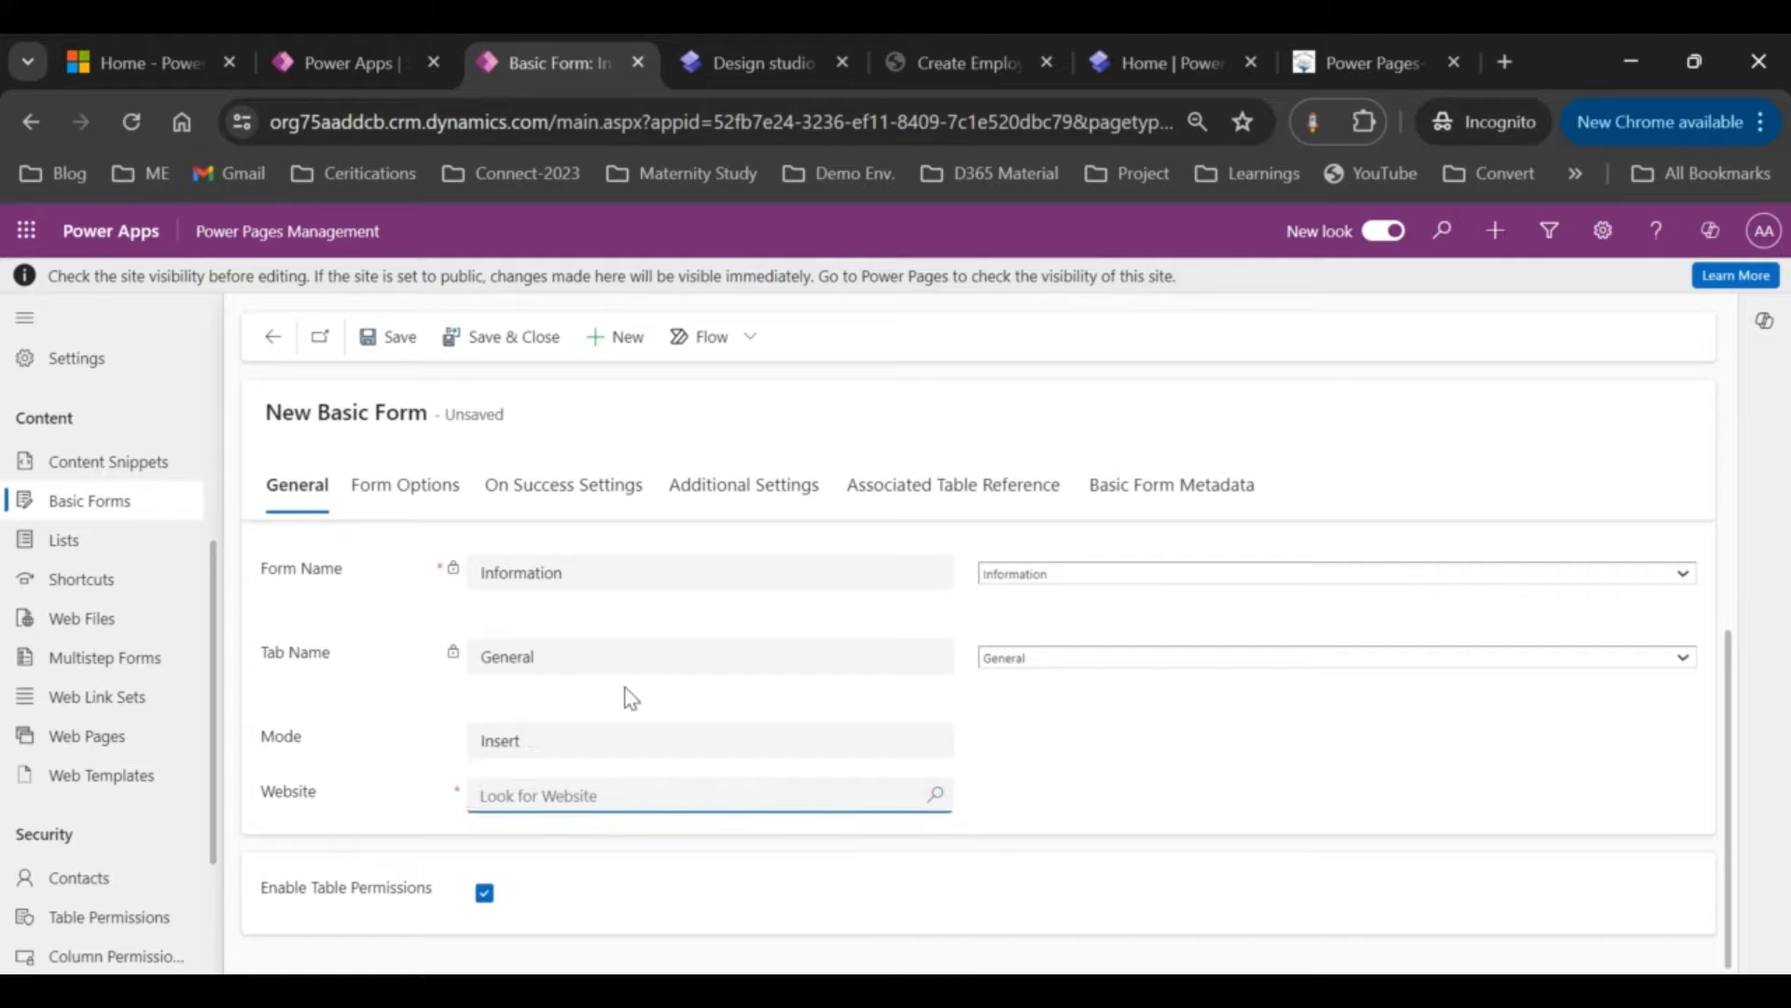
click(585, 791)
click(1246, 657)
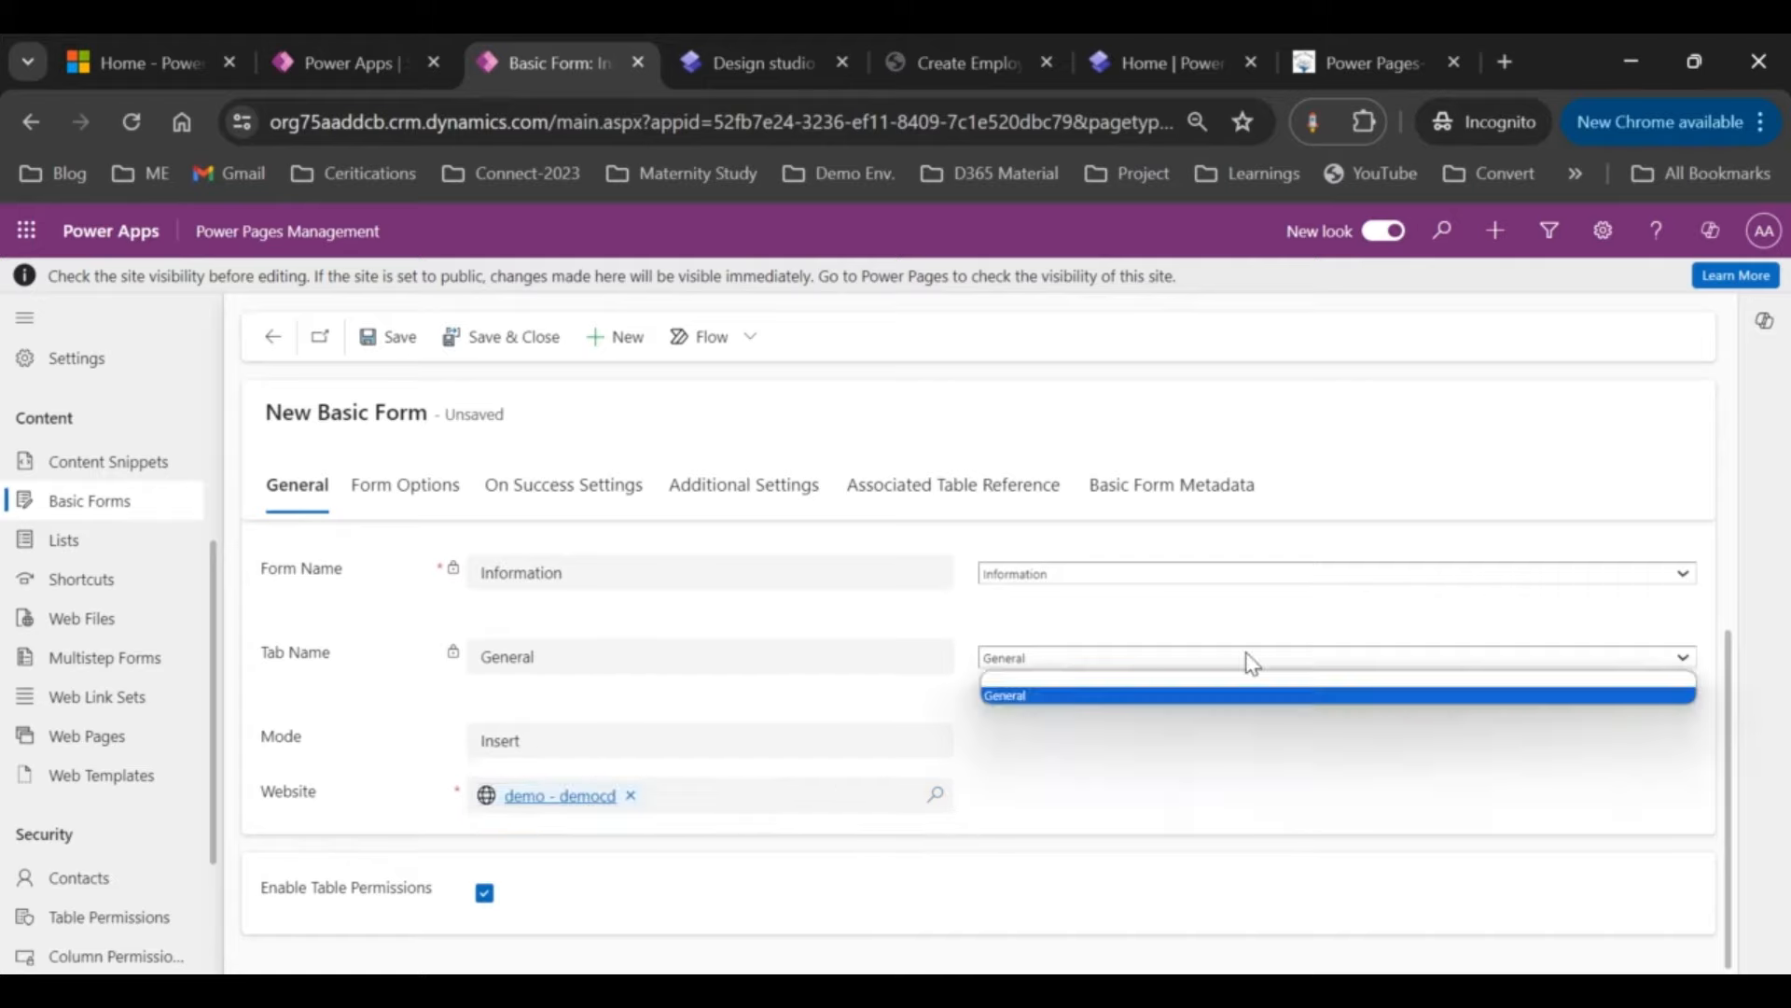
click(1134, 760)
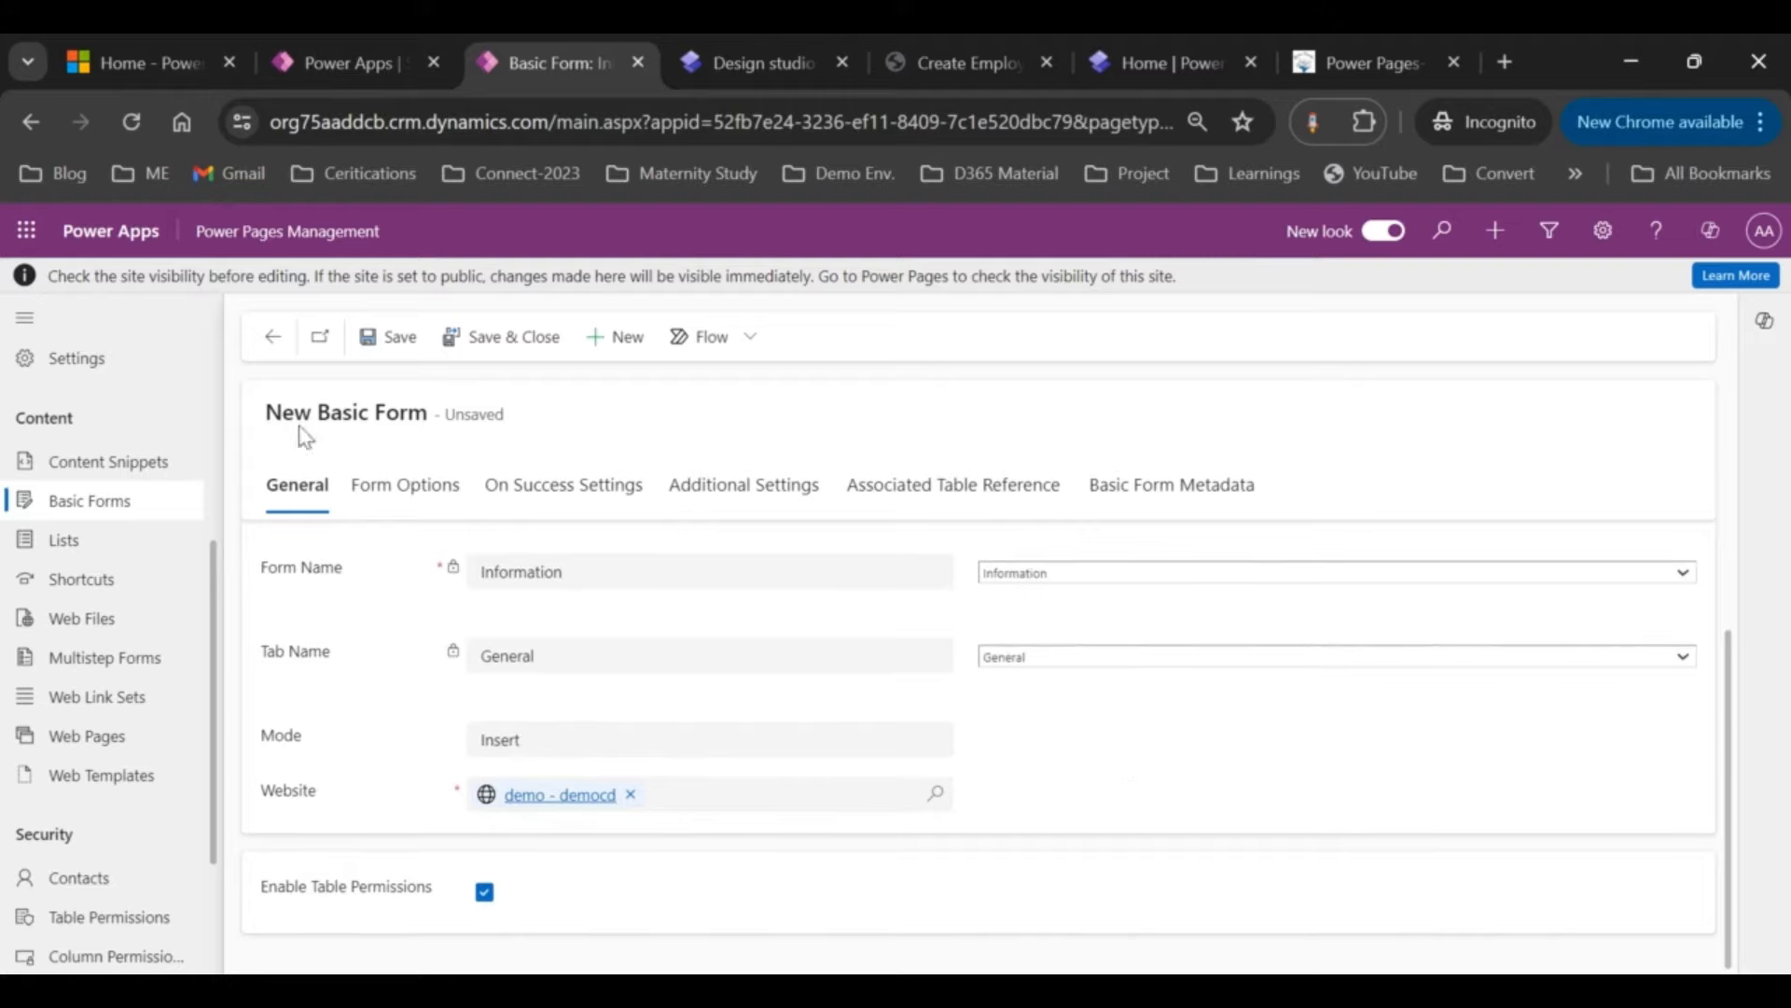
click(383, 338)
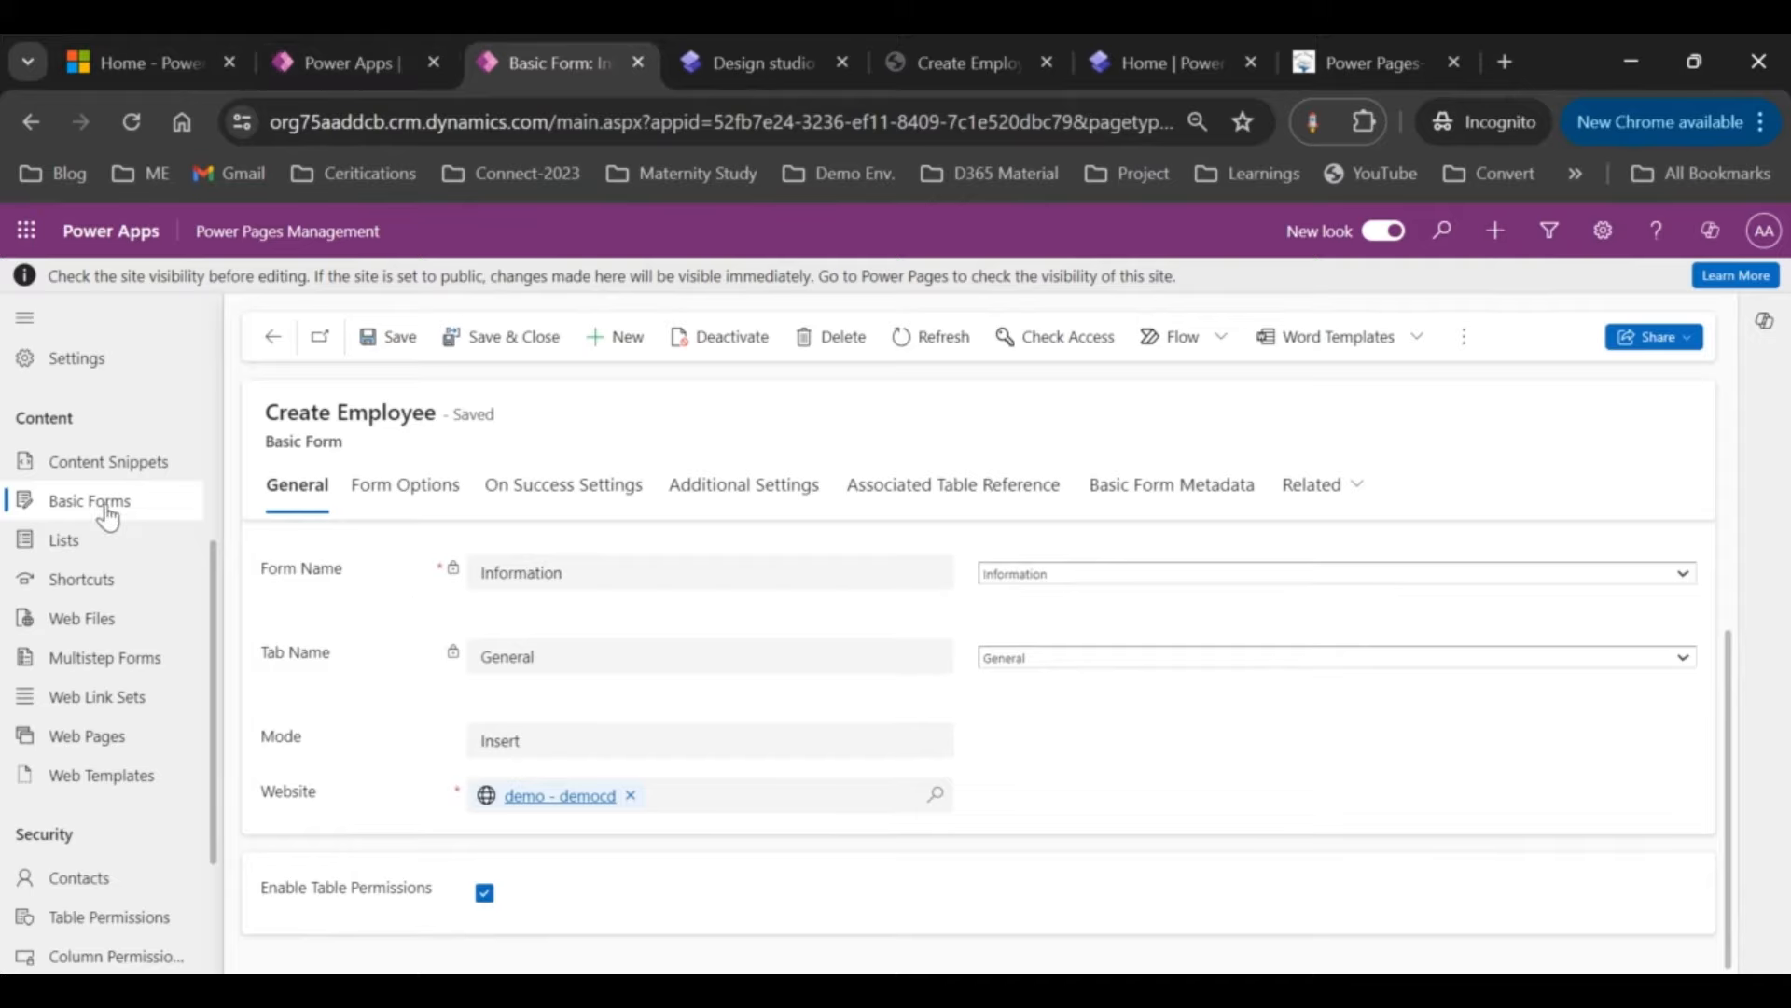
Step: Attach the Create Employee basic form to the Create Employee web page and save it
click(101, 737)
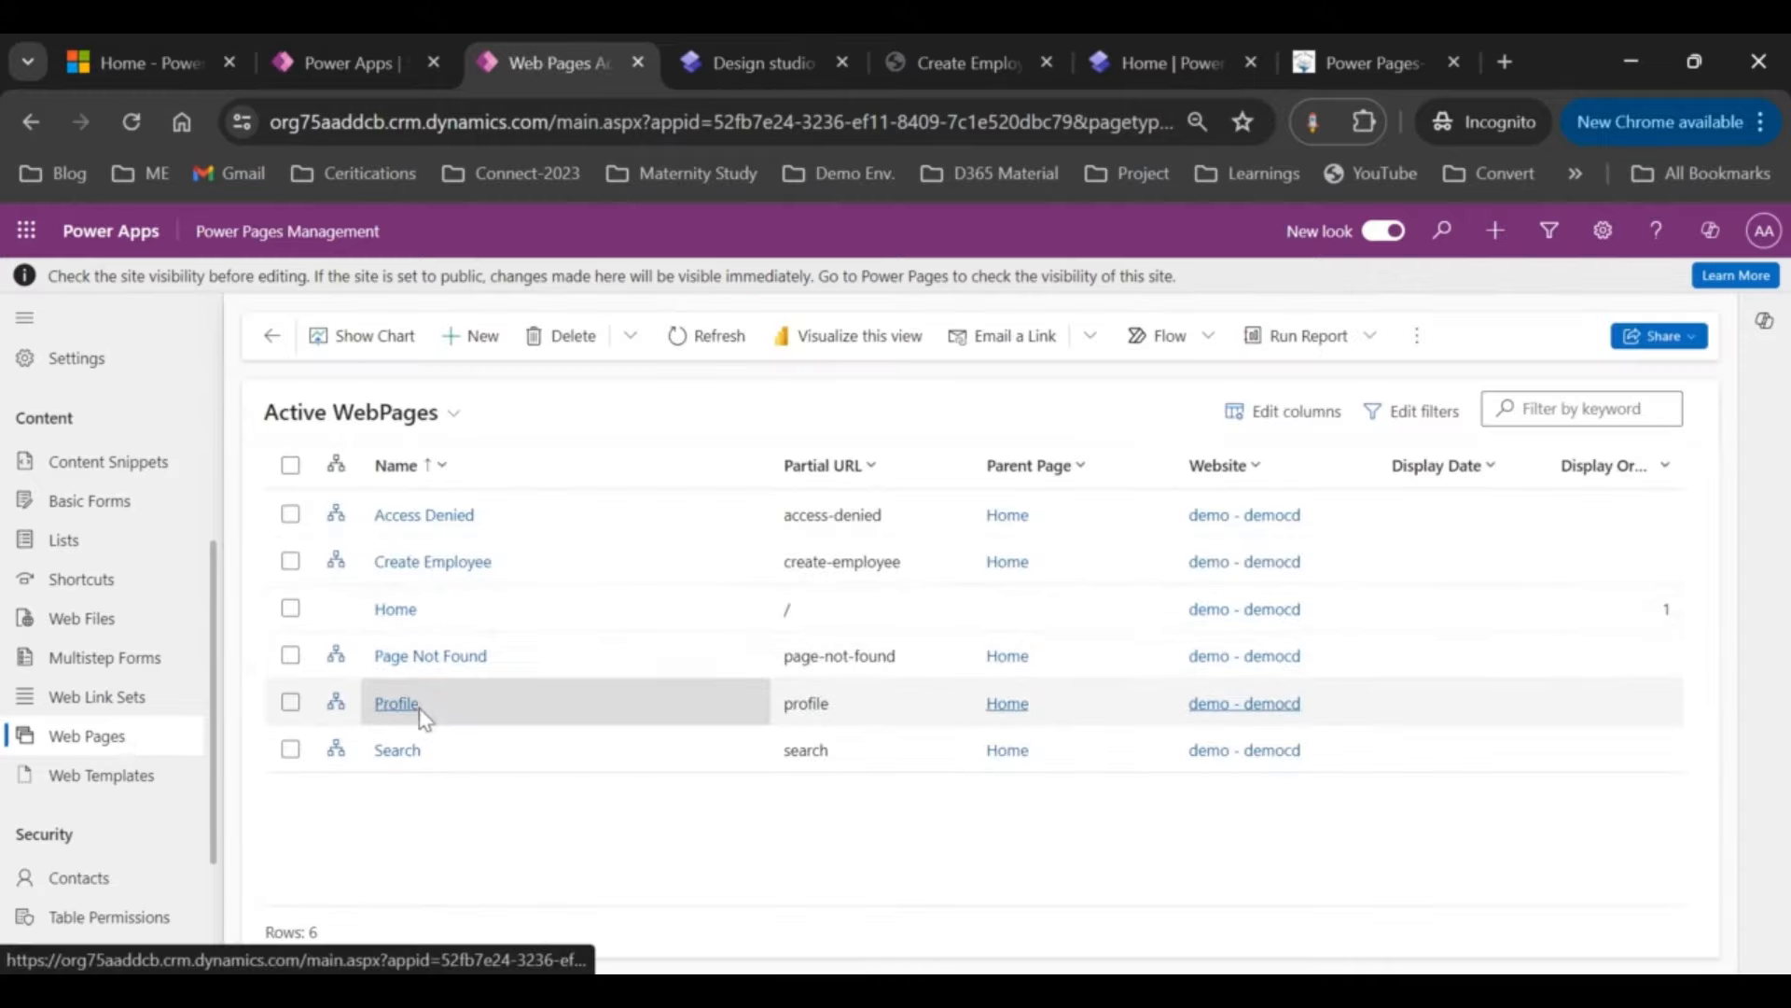
click(451, 564)
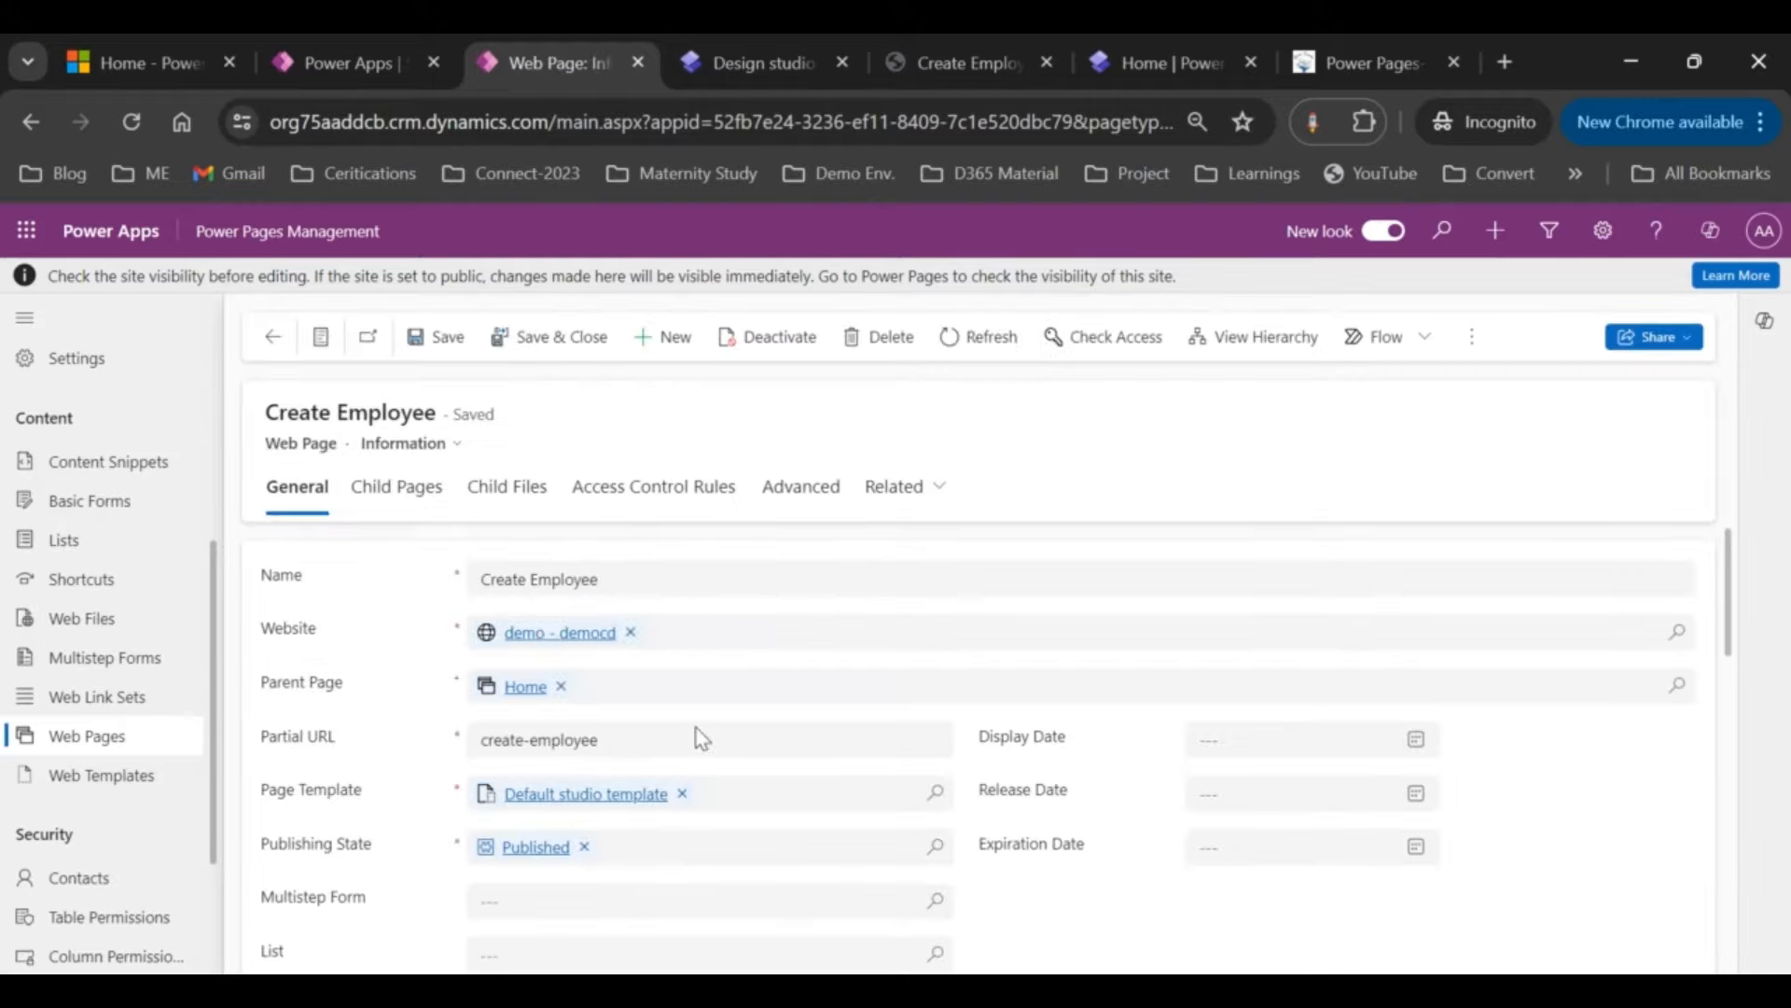
scroll(696, 729, down, 3)
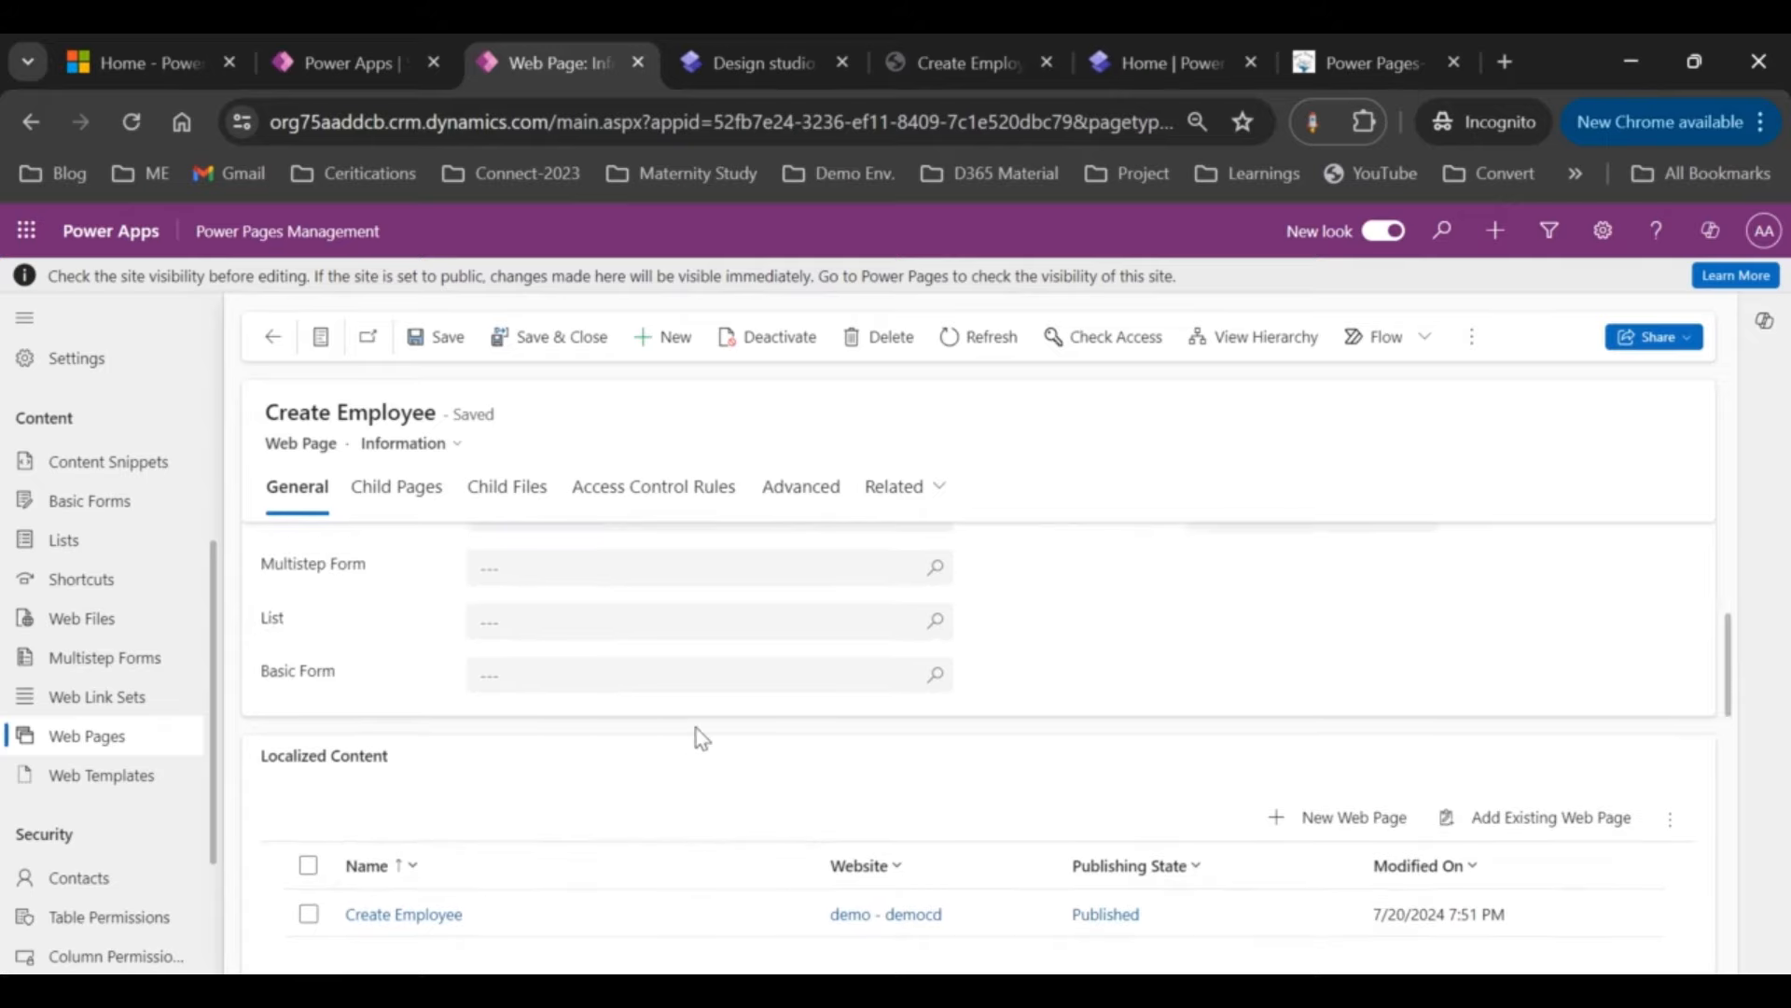
click(936, 681)
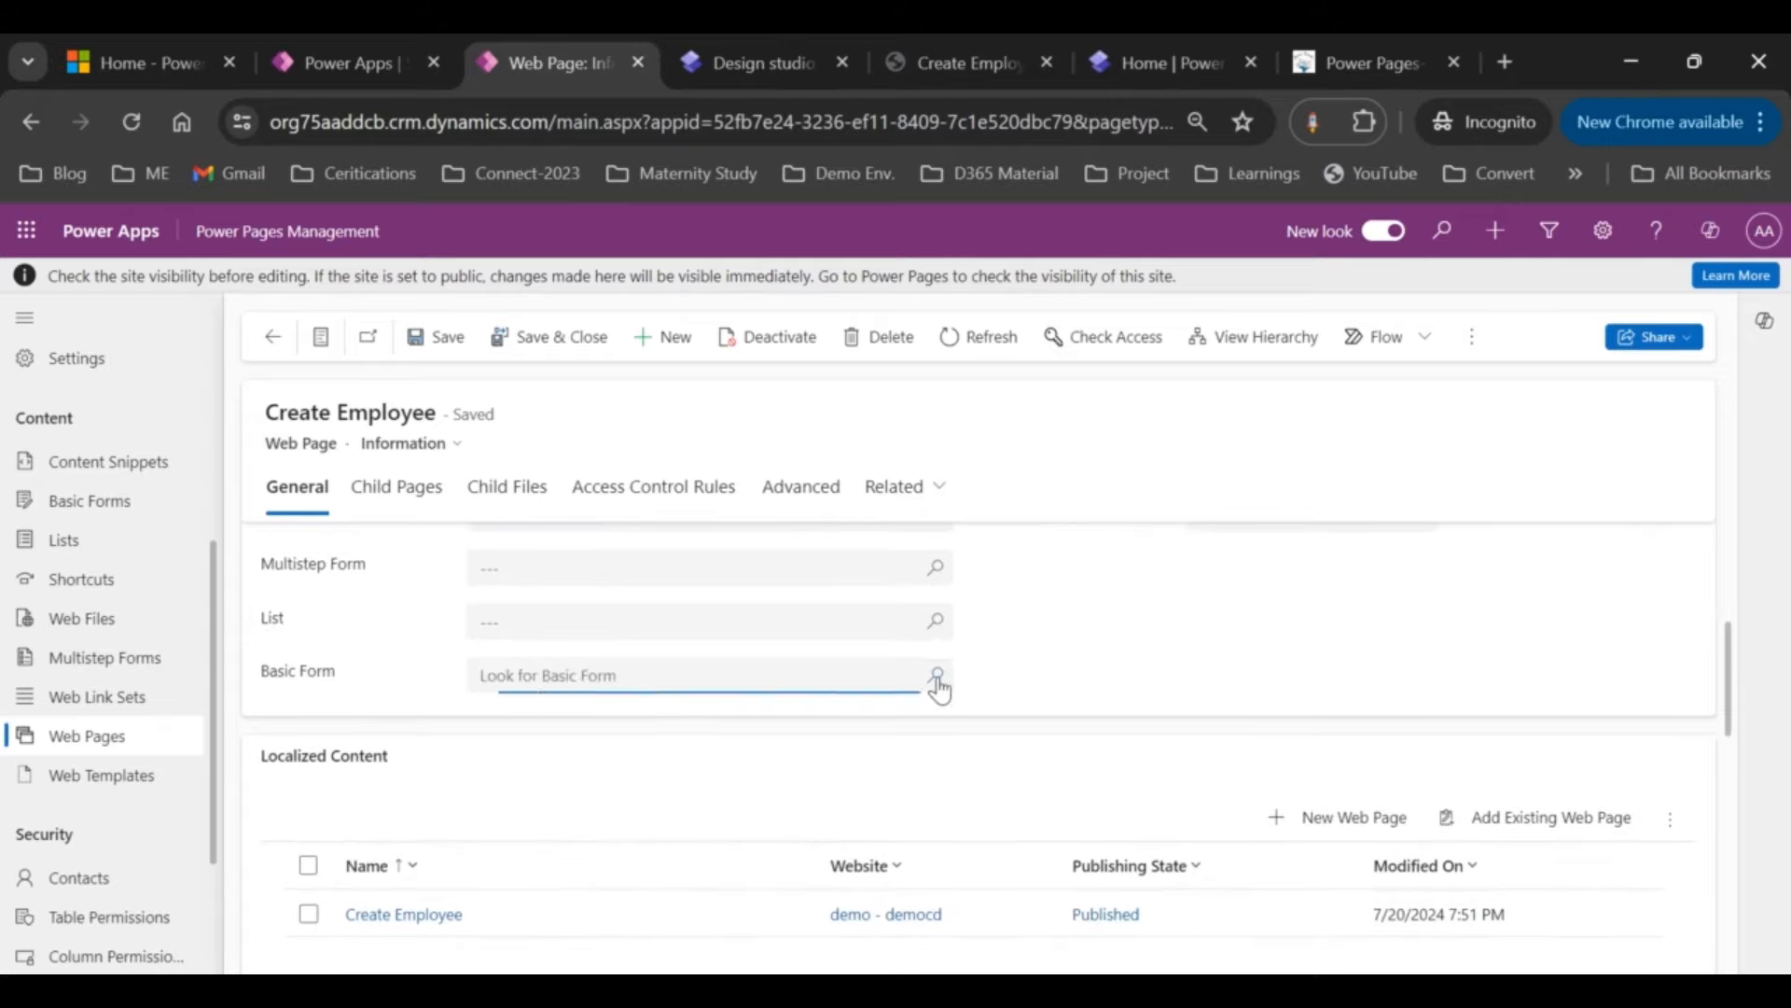
click(700, 585)
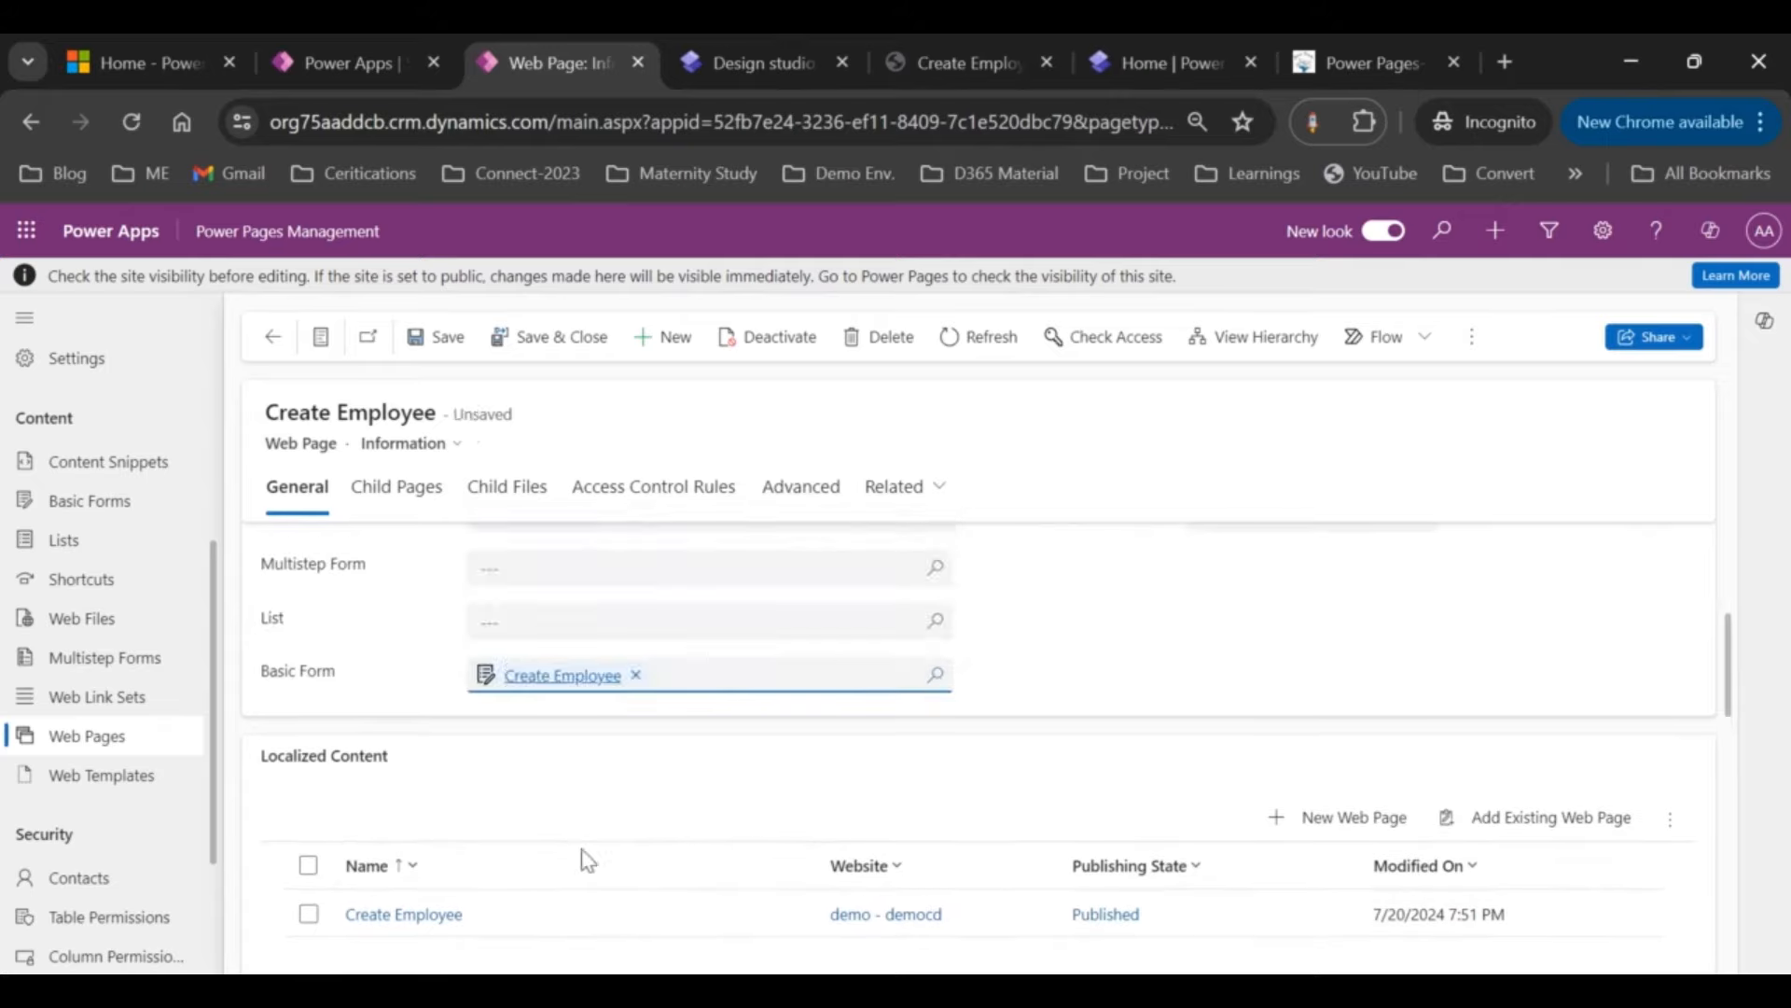
click(440, 341)
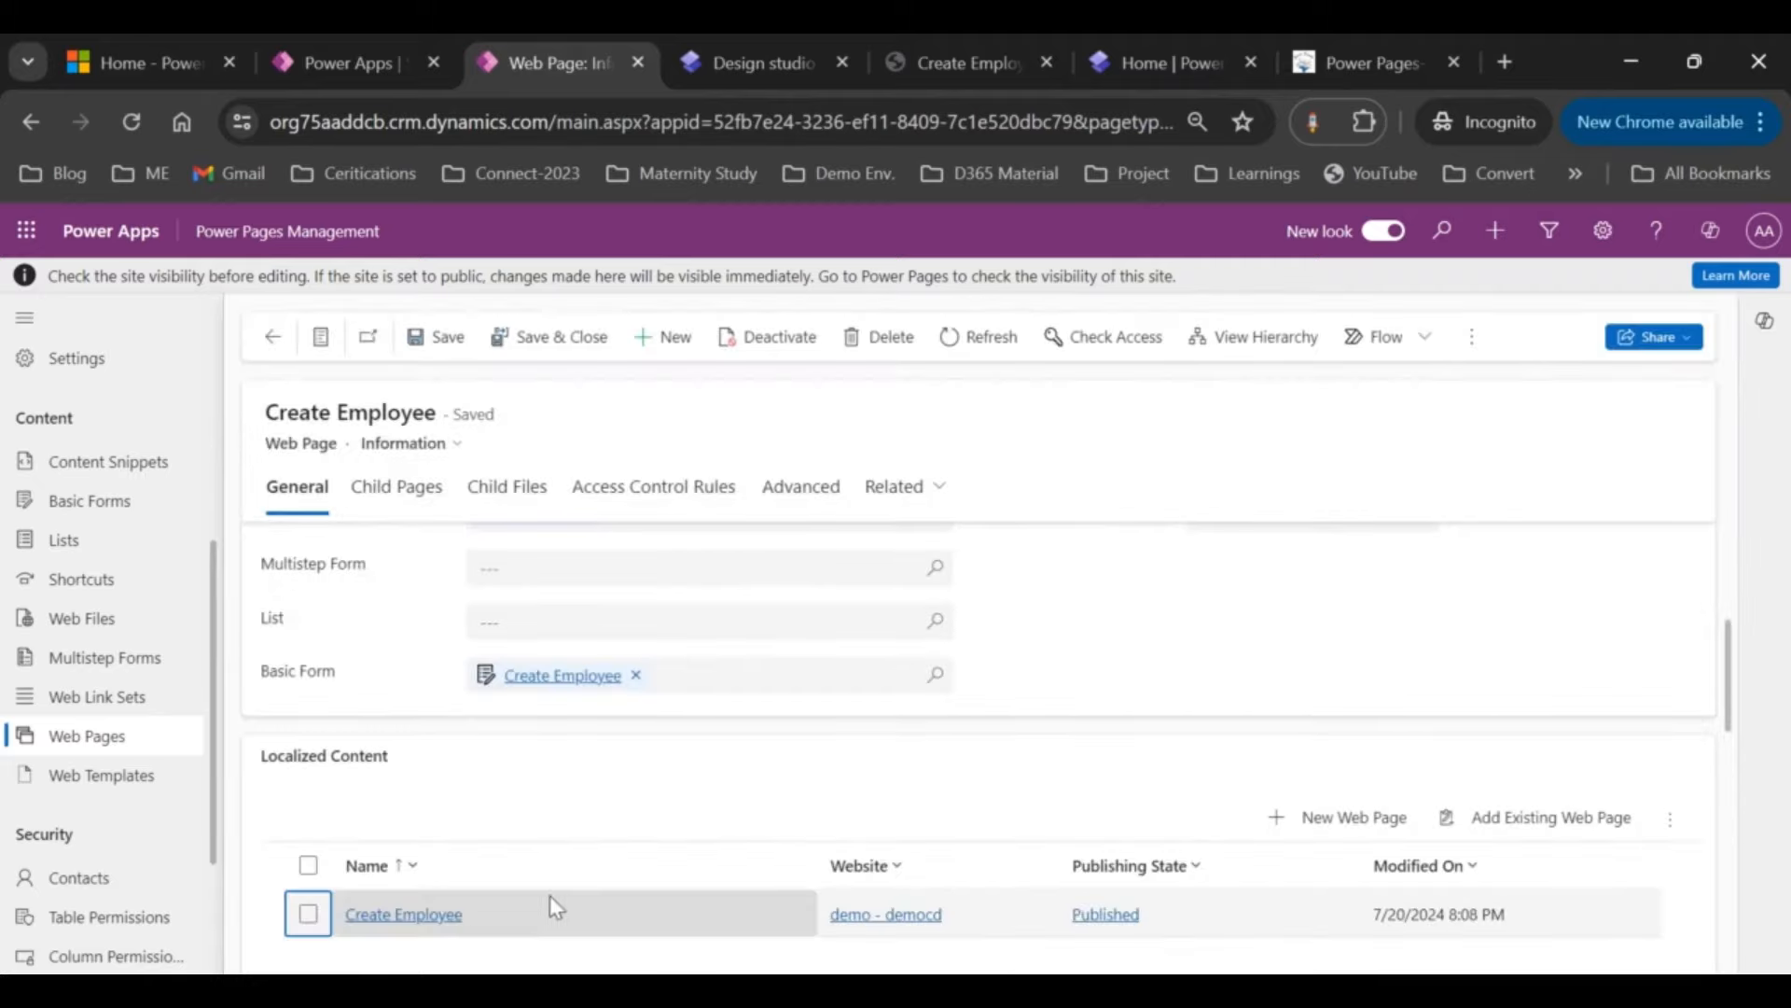
Step: Attach the Create Employee basic form to the page's localized content record and save it
double_click(524, 909)
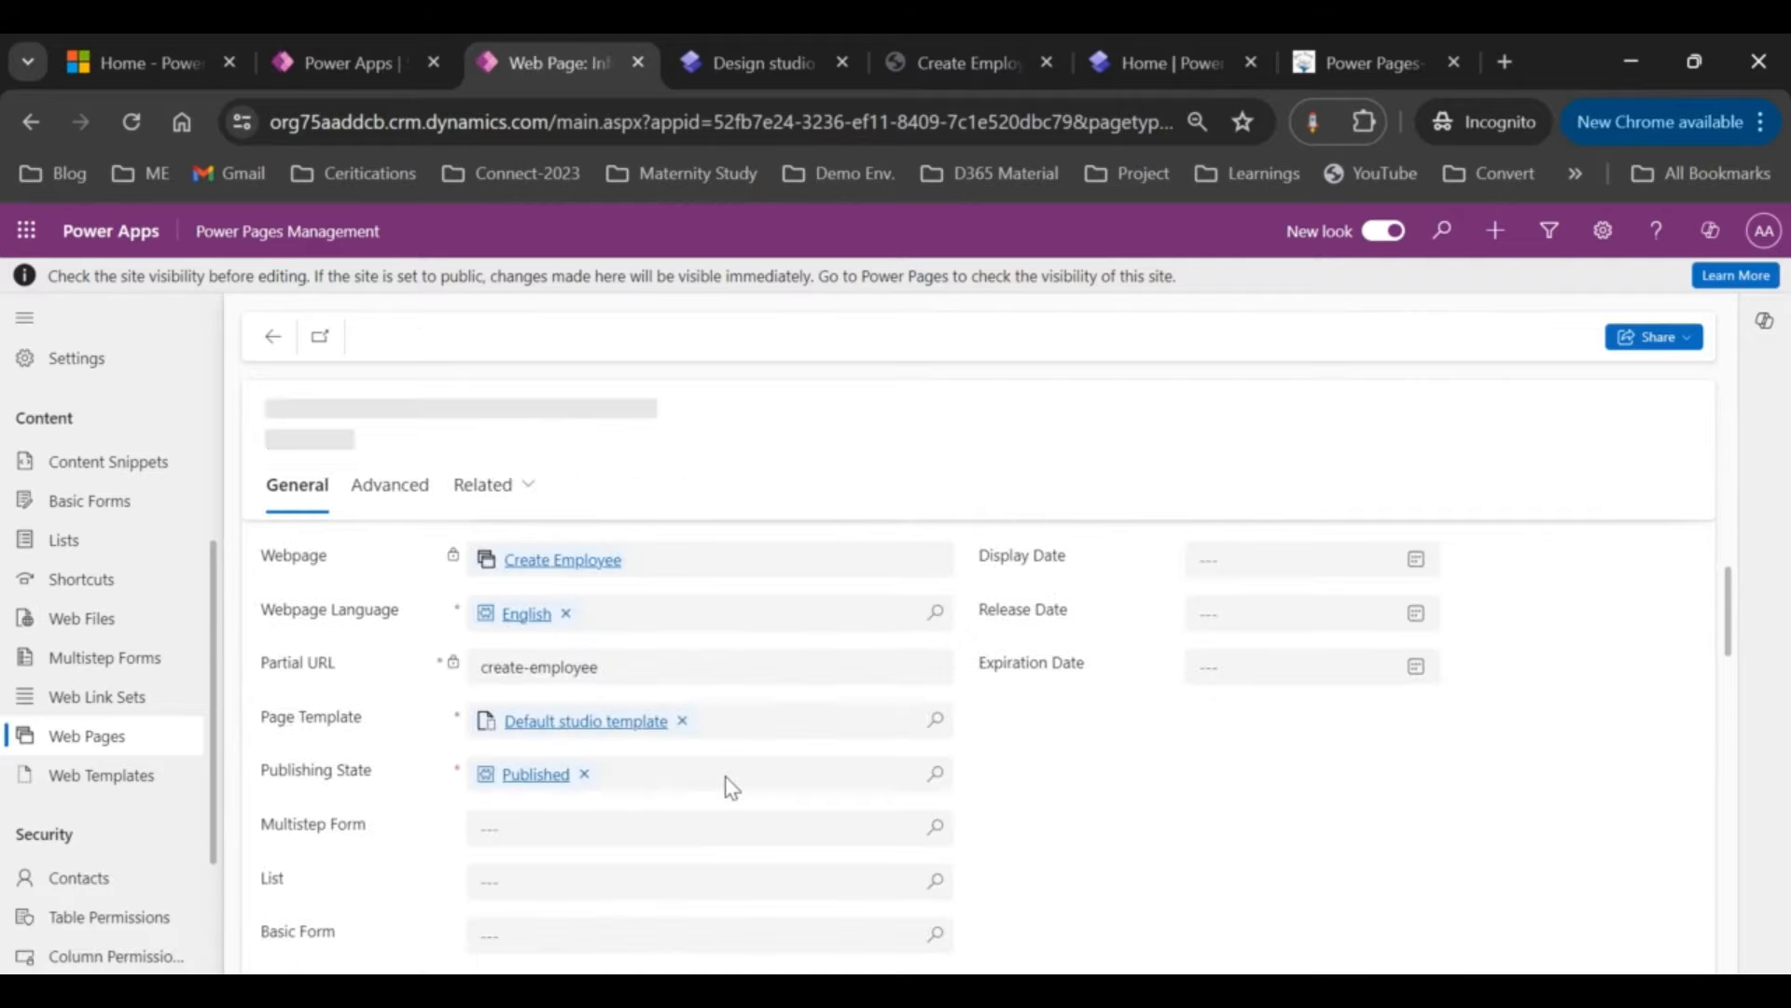
click(933, 856)
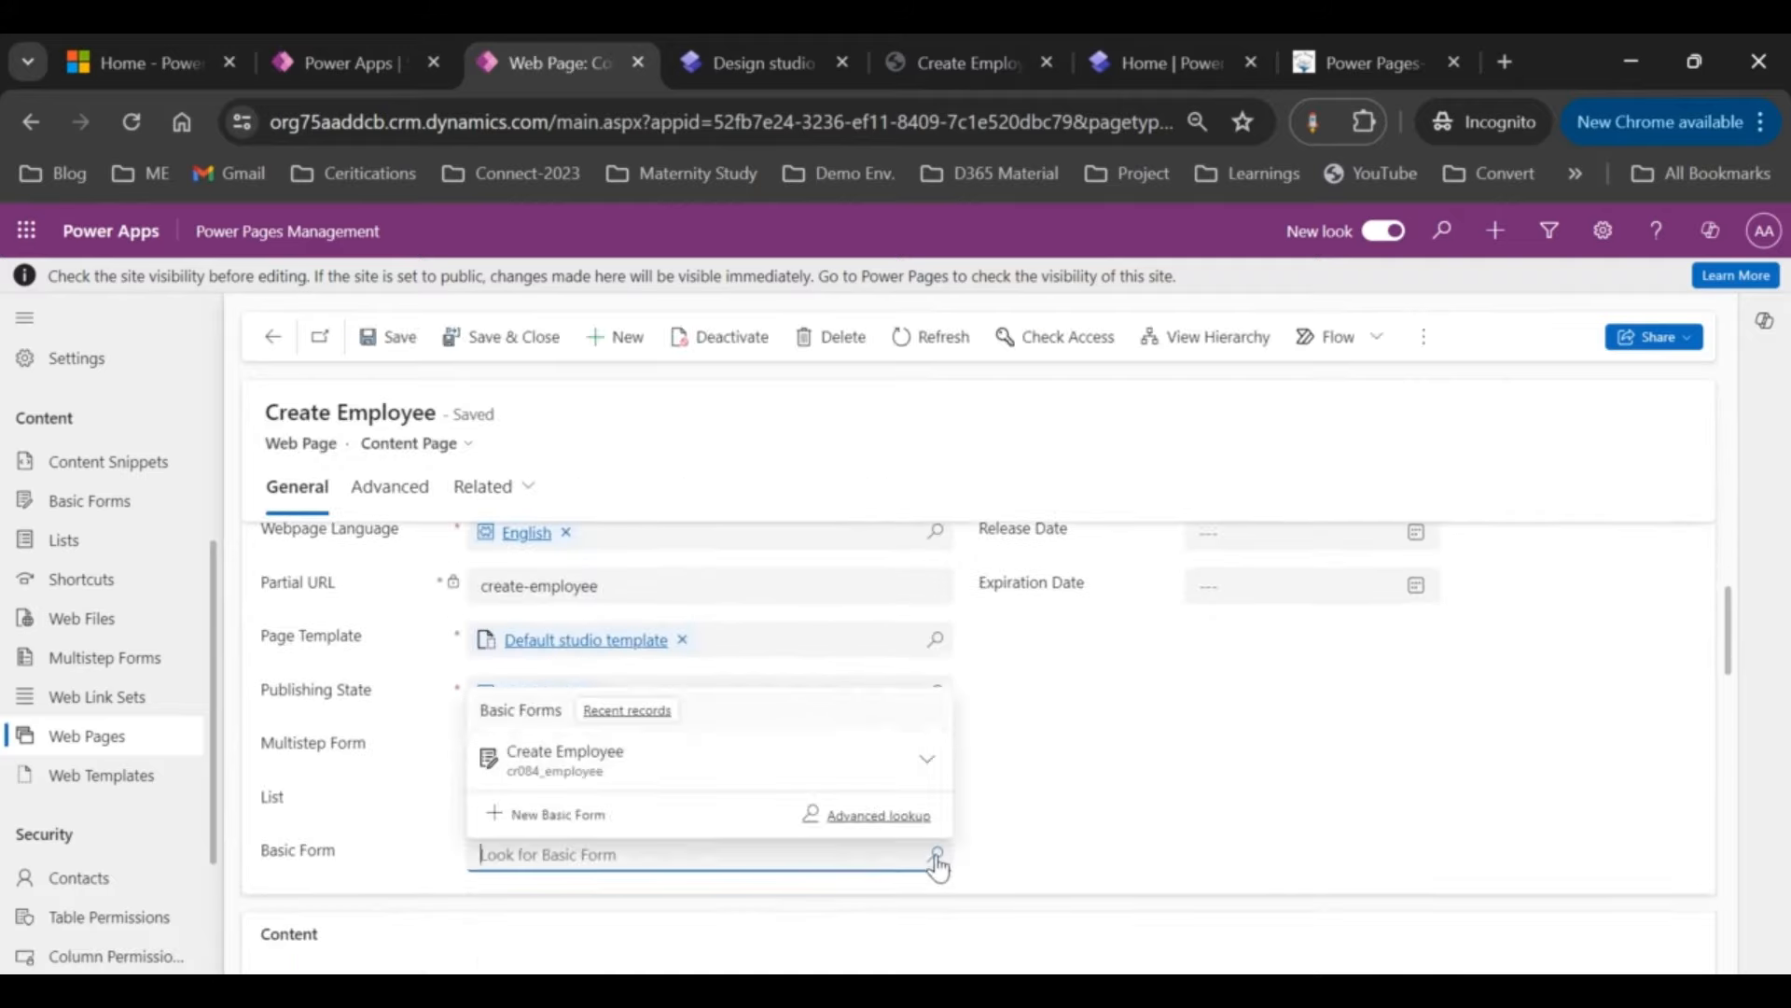
click(673, 773)
click(403, 337)
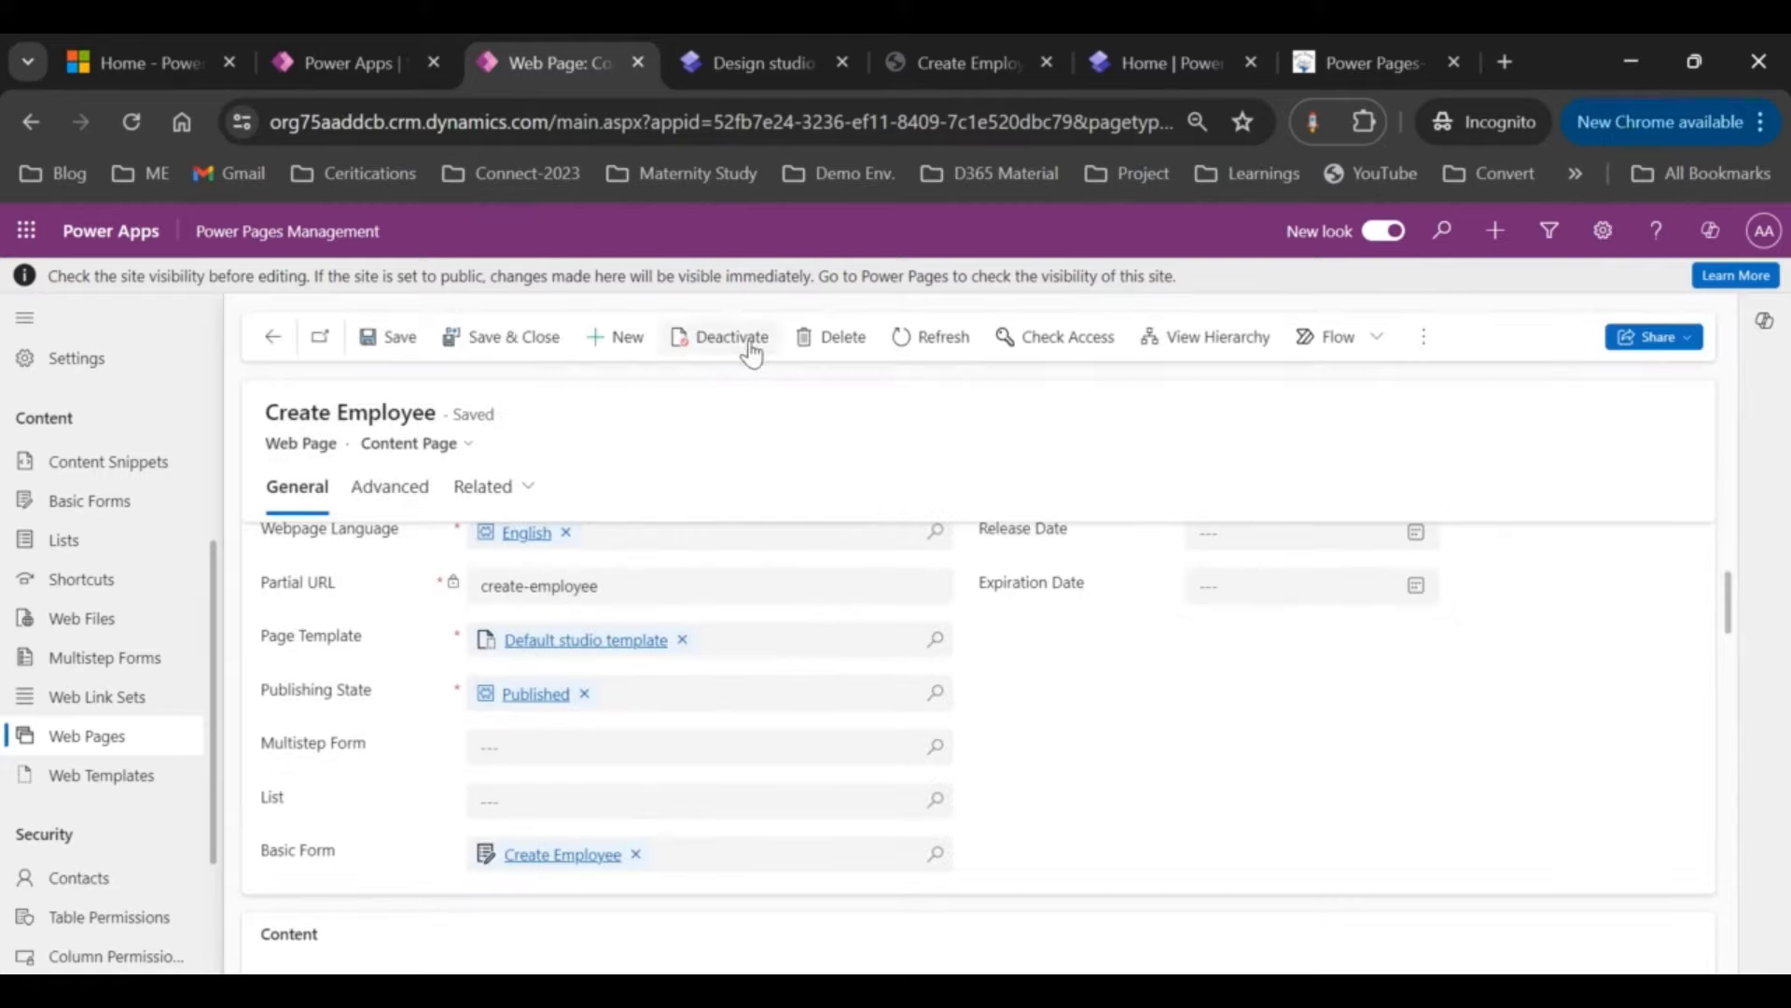
click(774, 60)
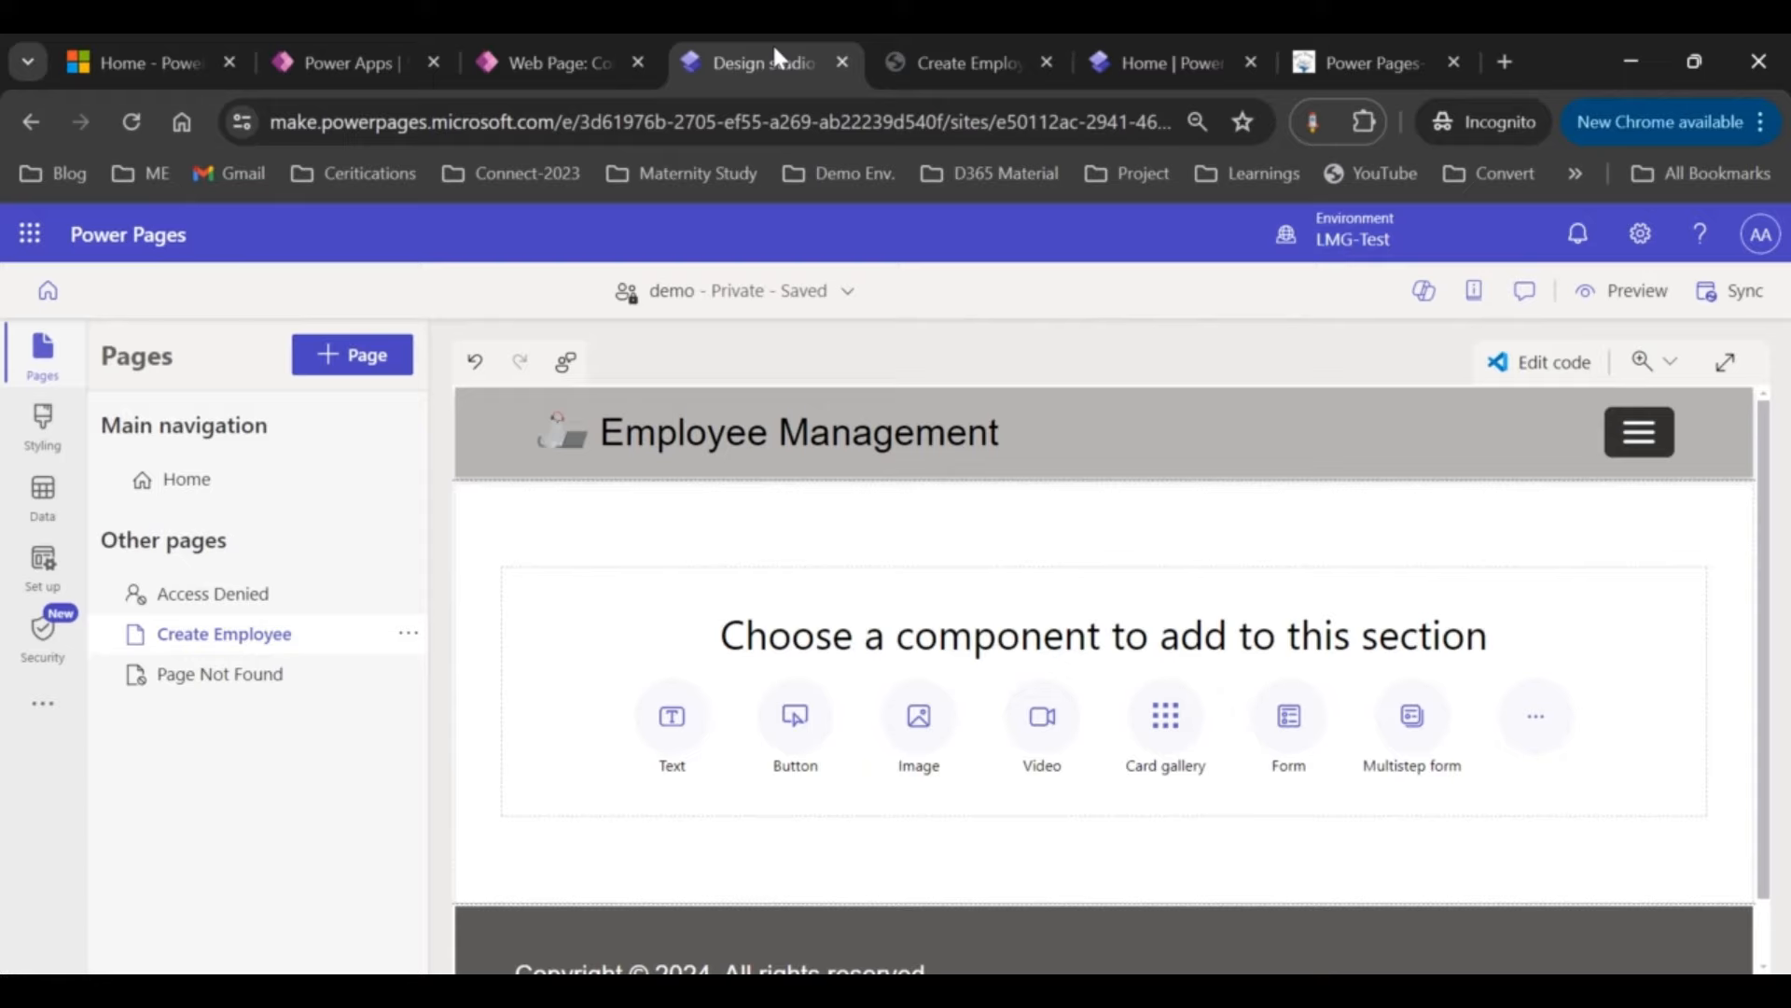
Step: Sync the site in the design studio and scroll through the Create Employee form preview
click(1730, 302)
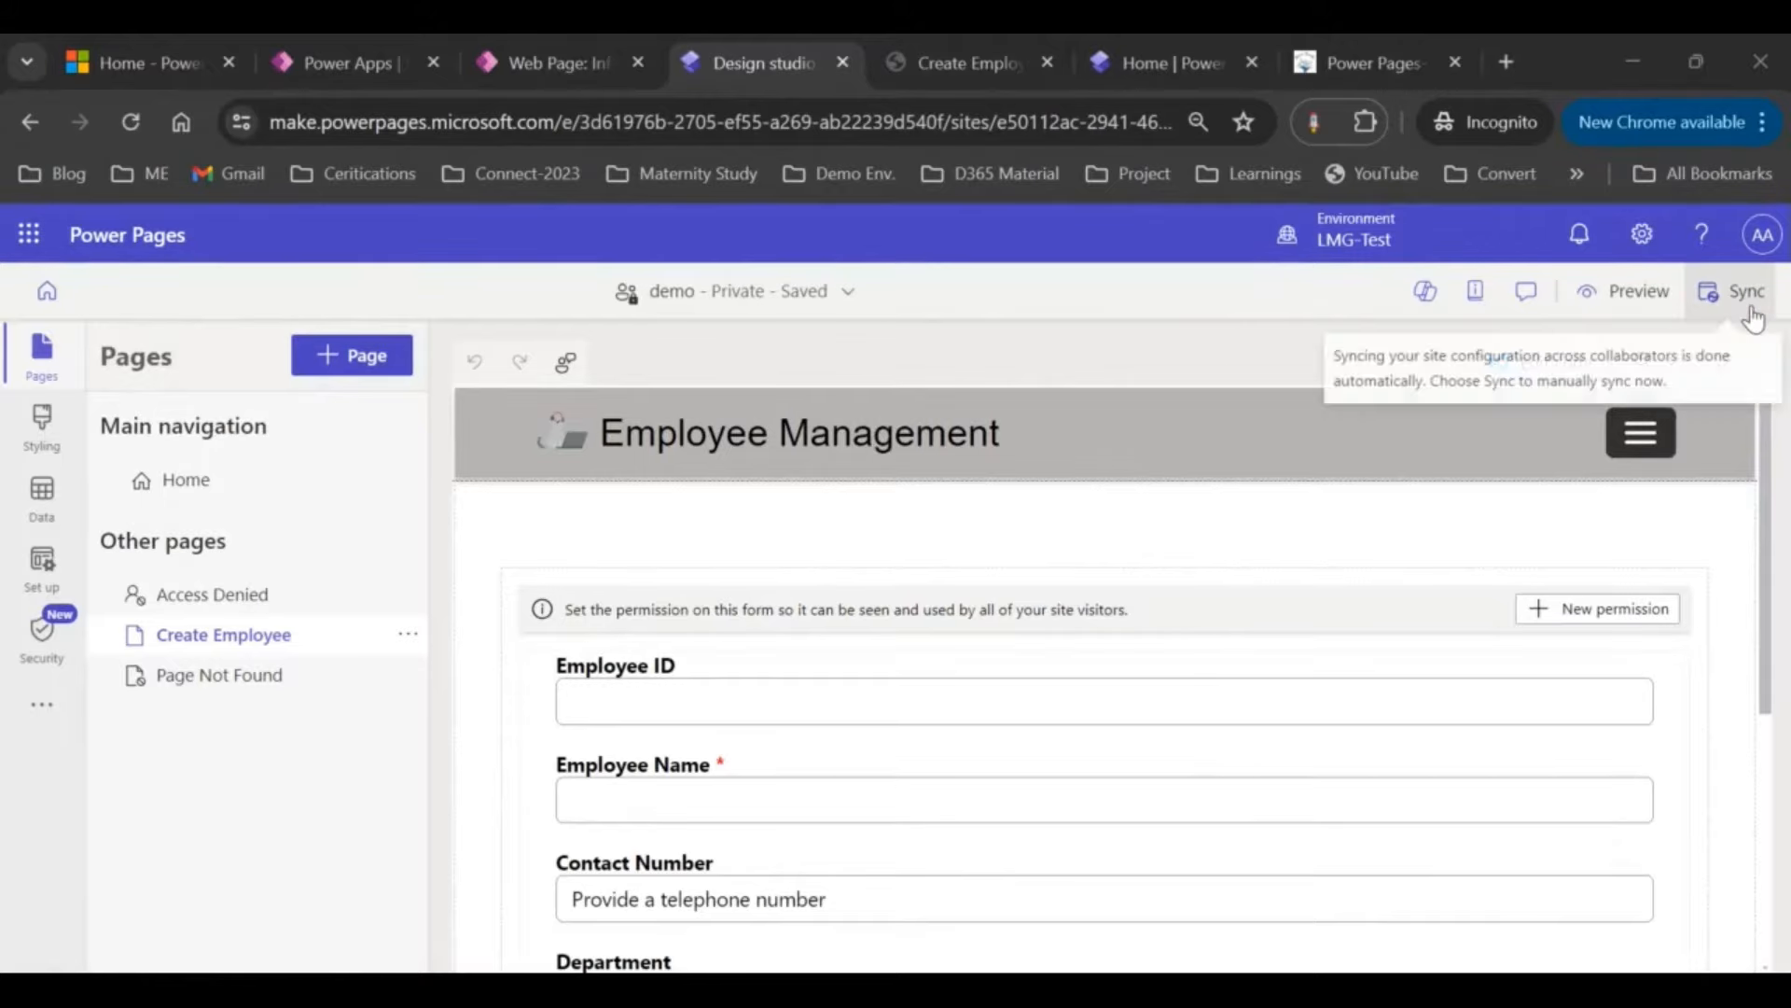
scroll(1095, 728, down, 2)
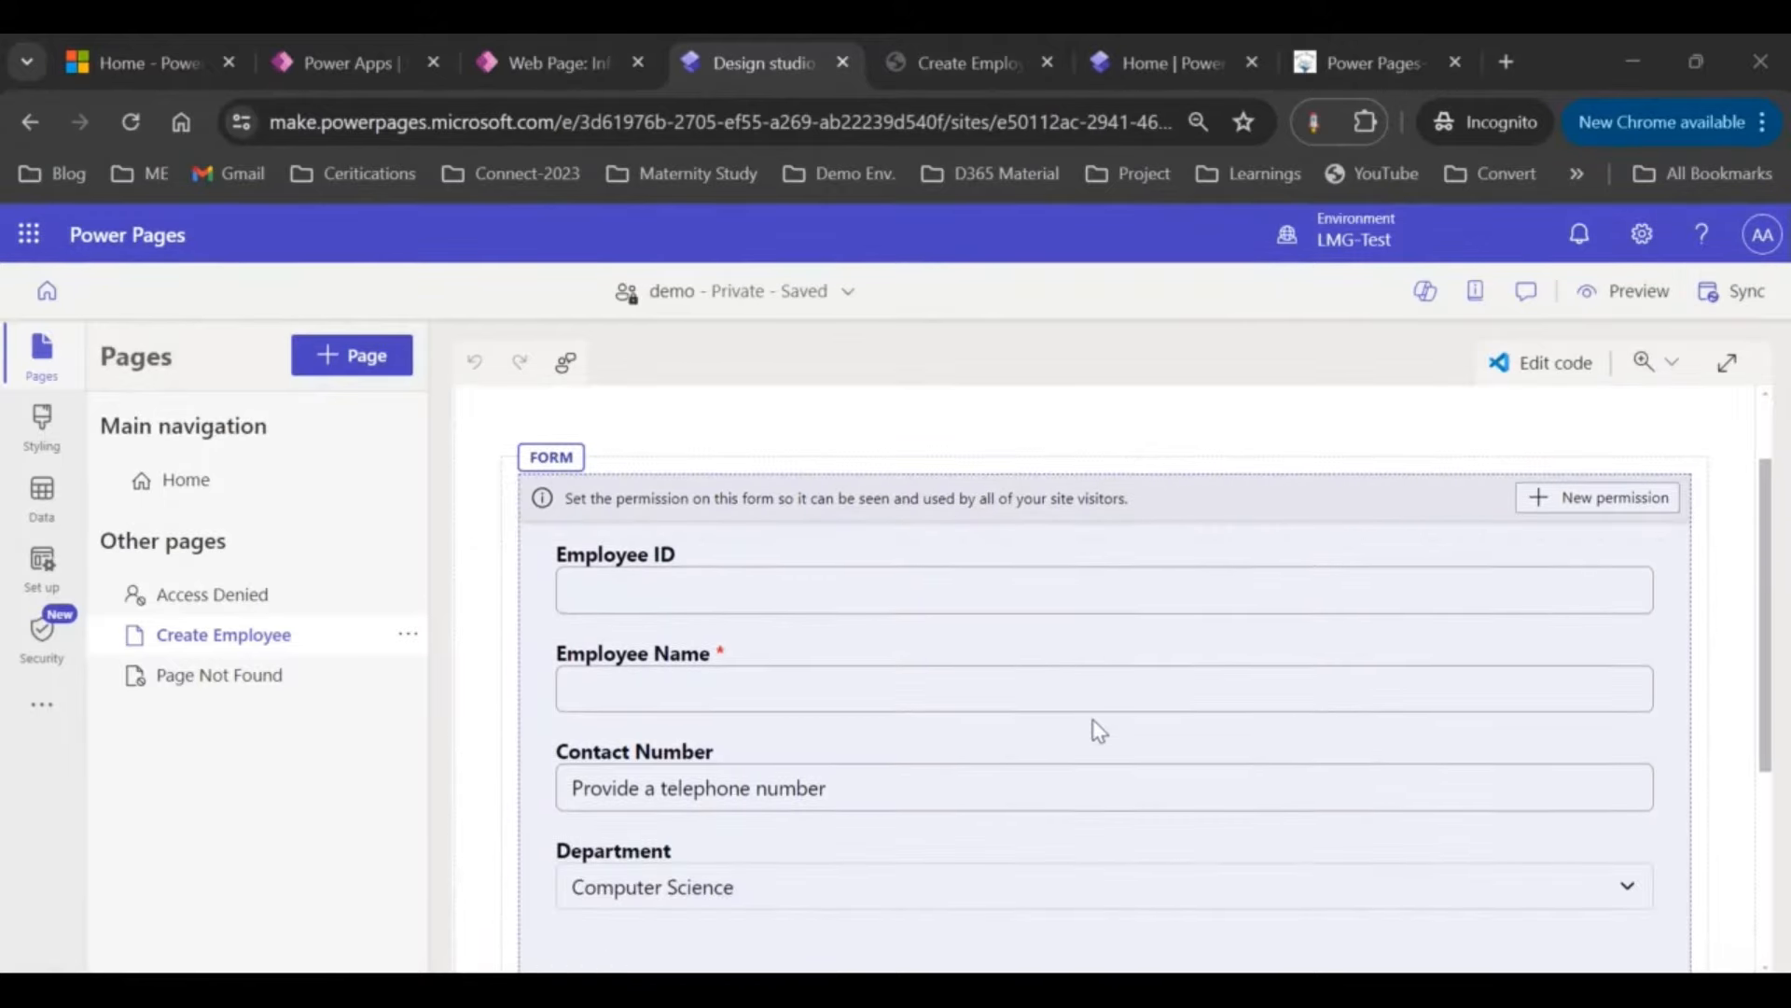
scroll(1099, 730, up, 1)
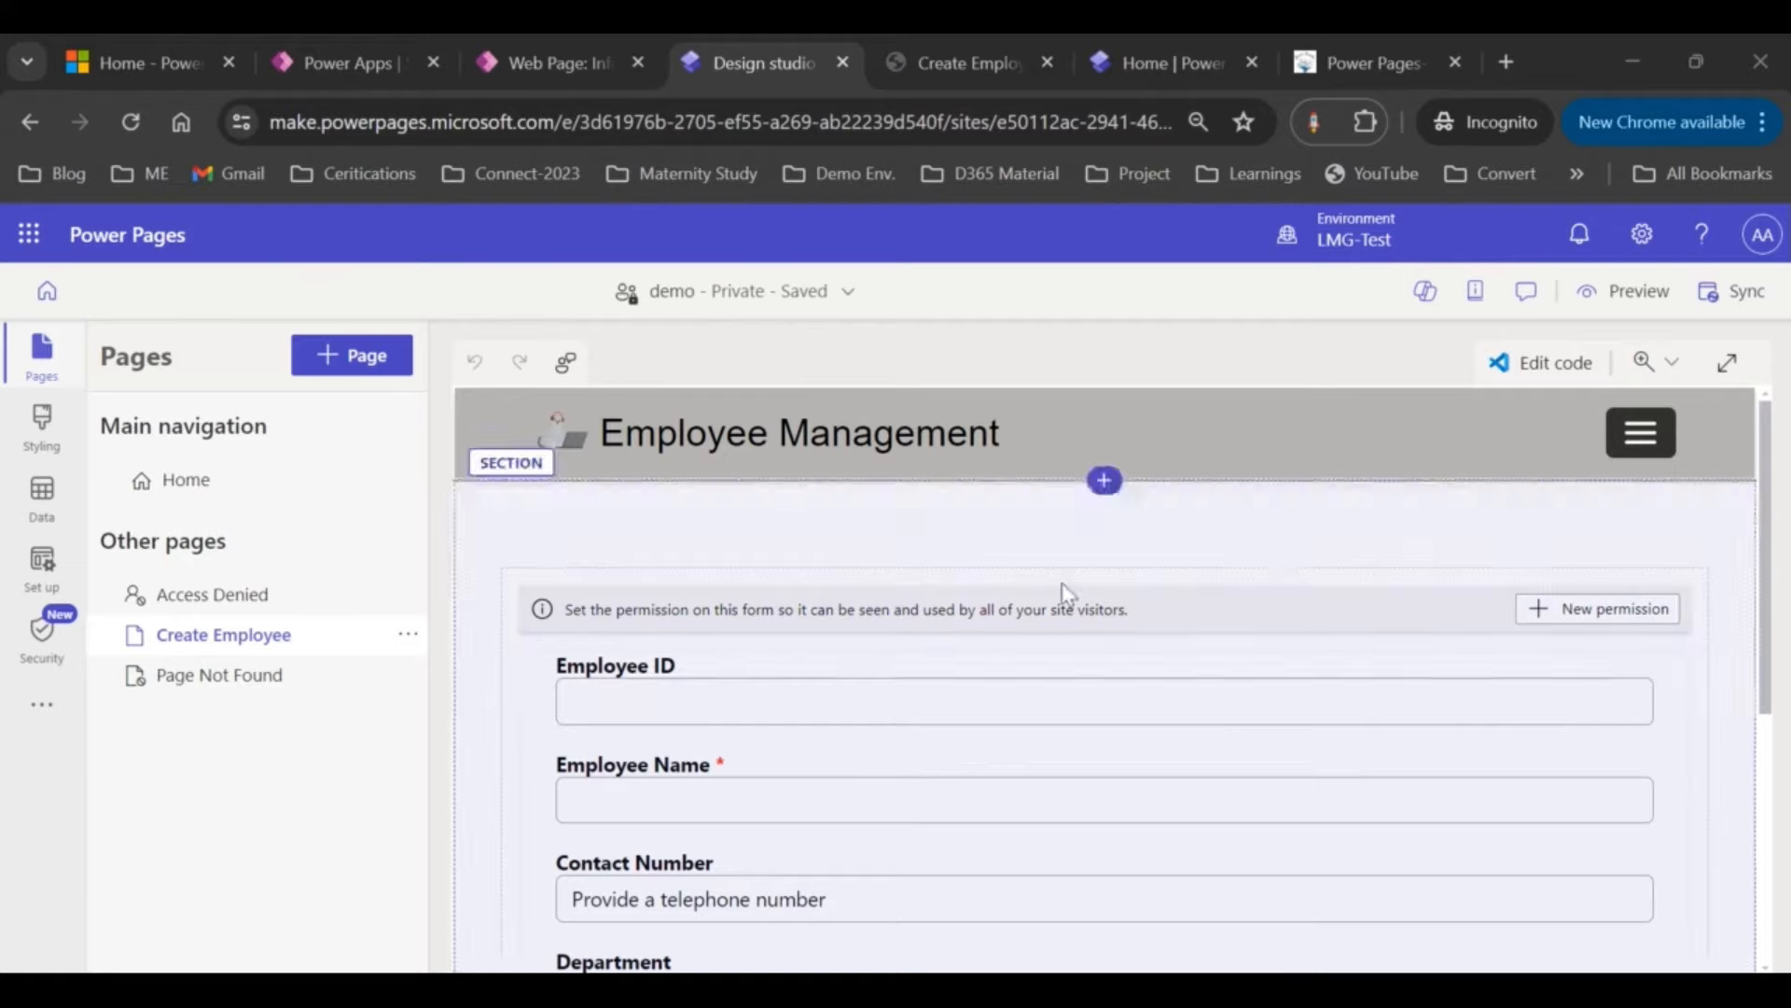
scroll(905, 714, down, 1)
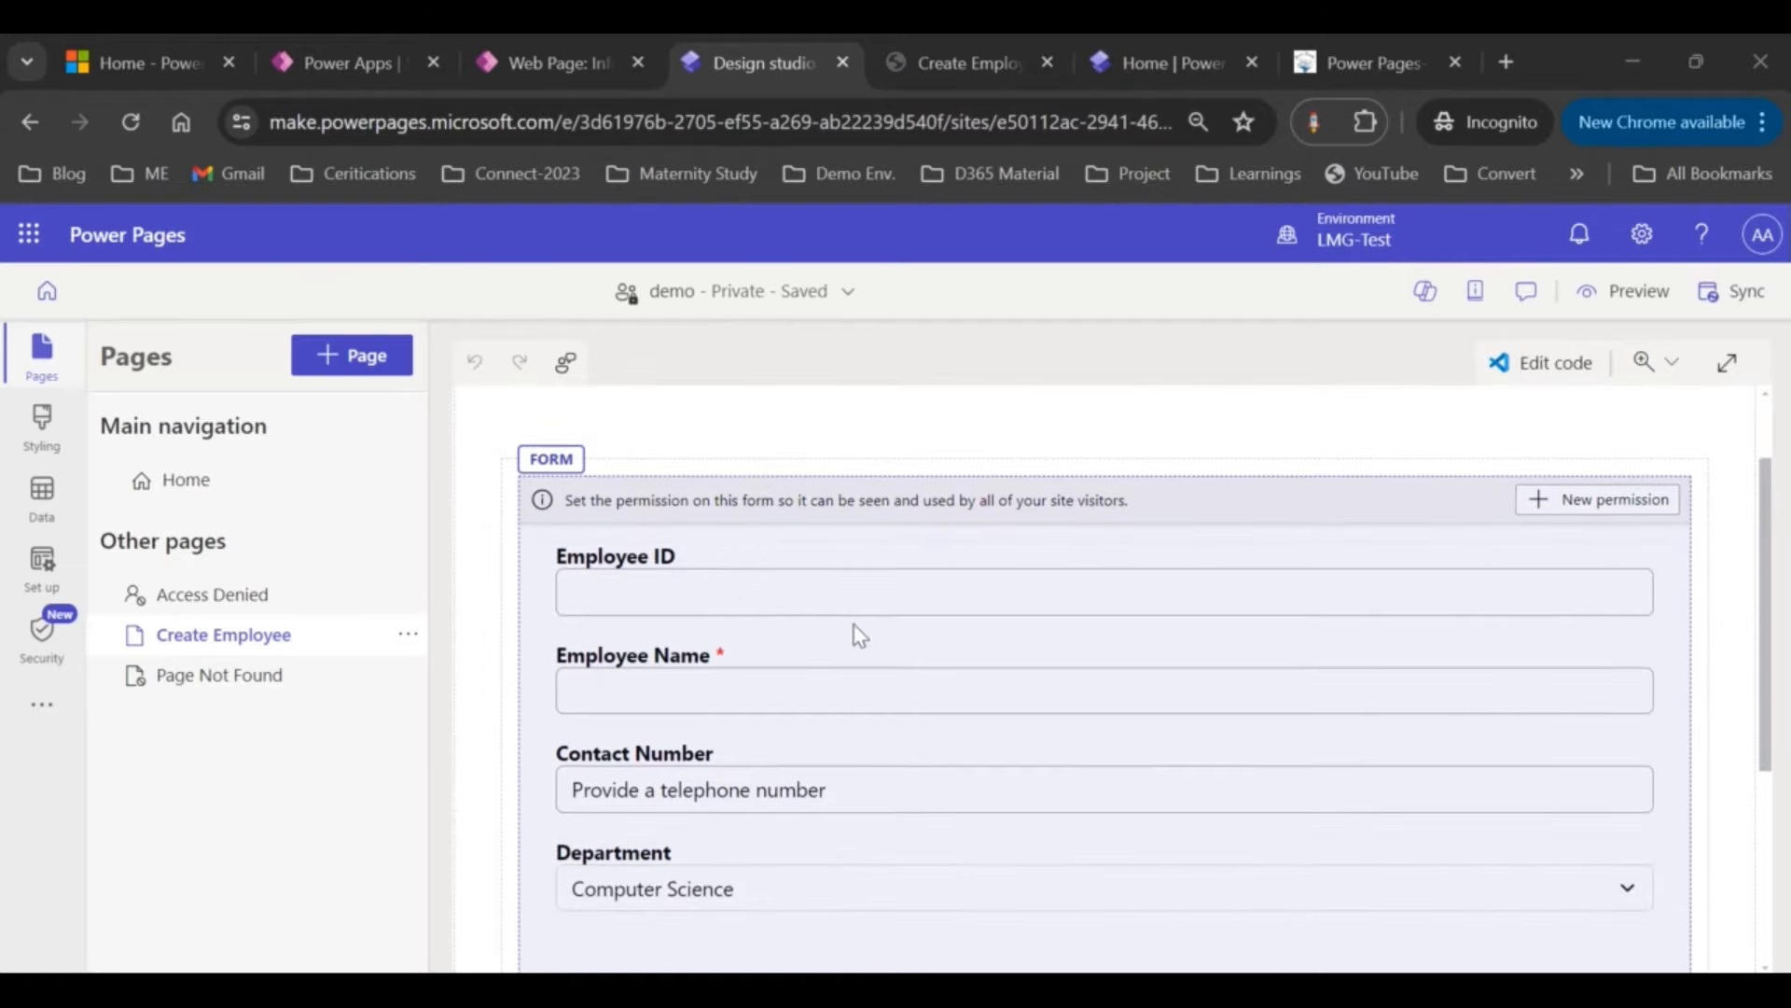
scroll(1090, 705, up, 1)
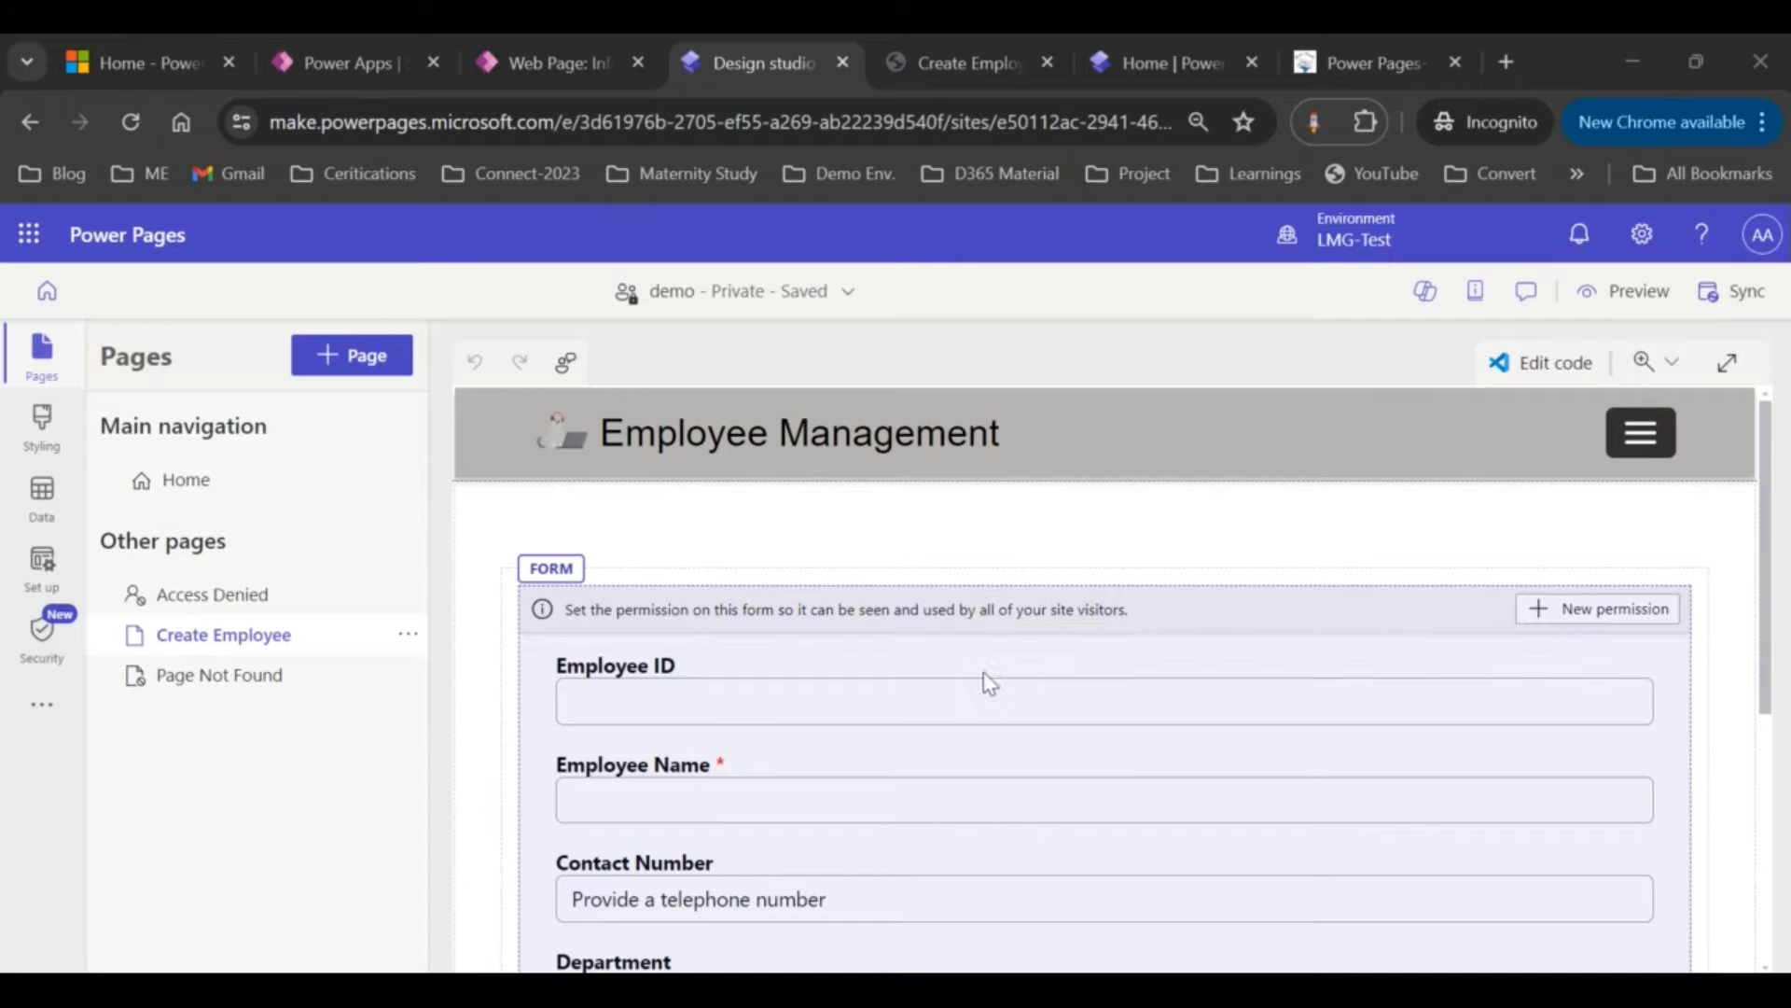
scroll(989, 684, down, 1)
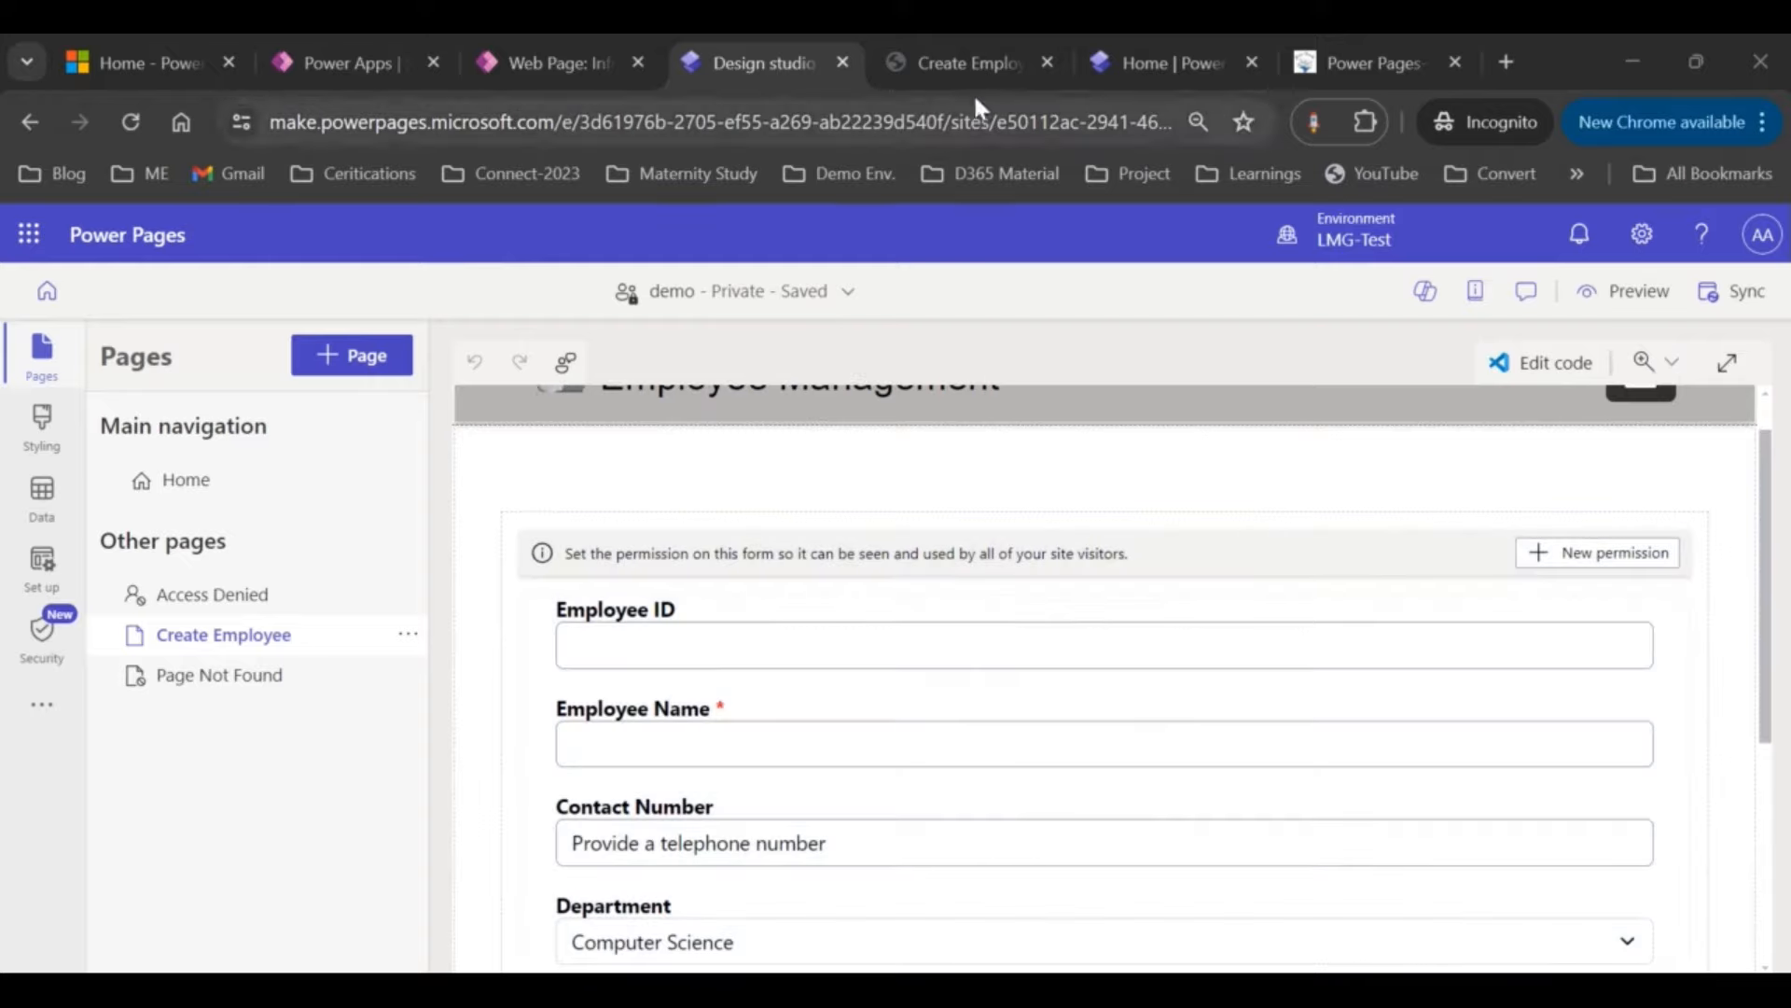
click(951, 67)
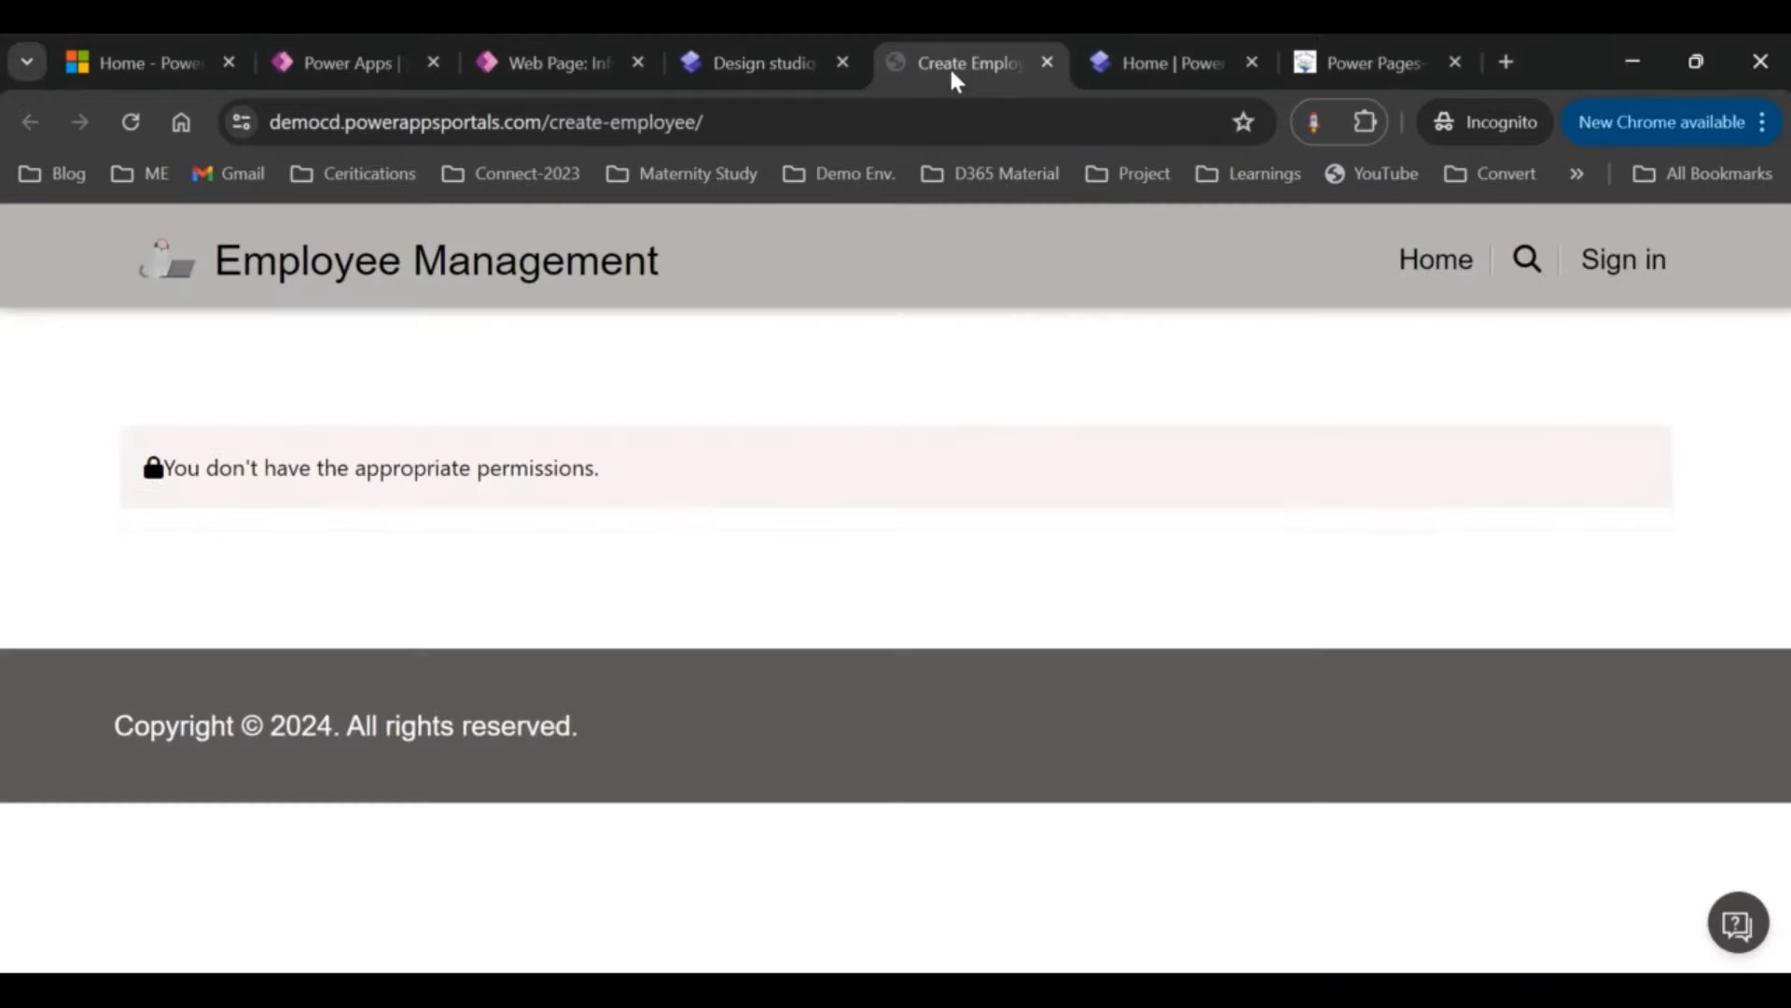
Step: Reload the live Create Employee page and check its missing-permissions error
click(132, 122)
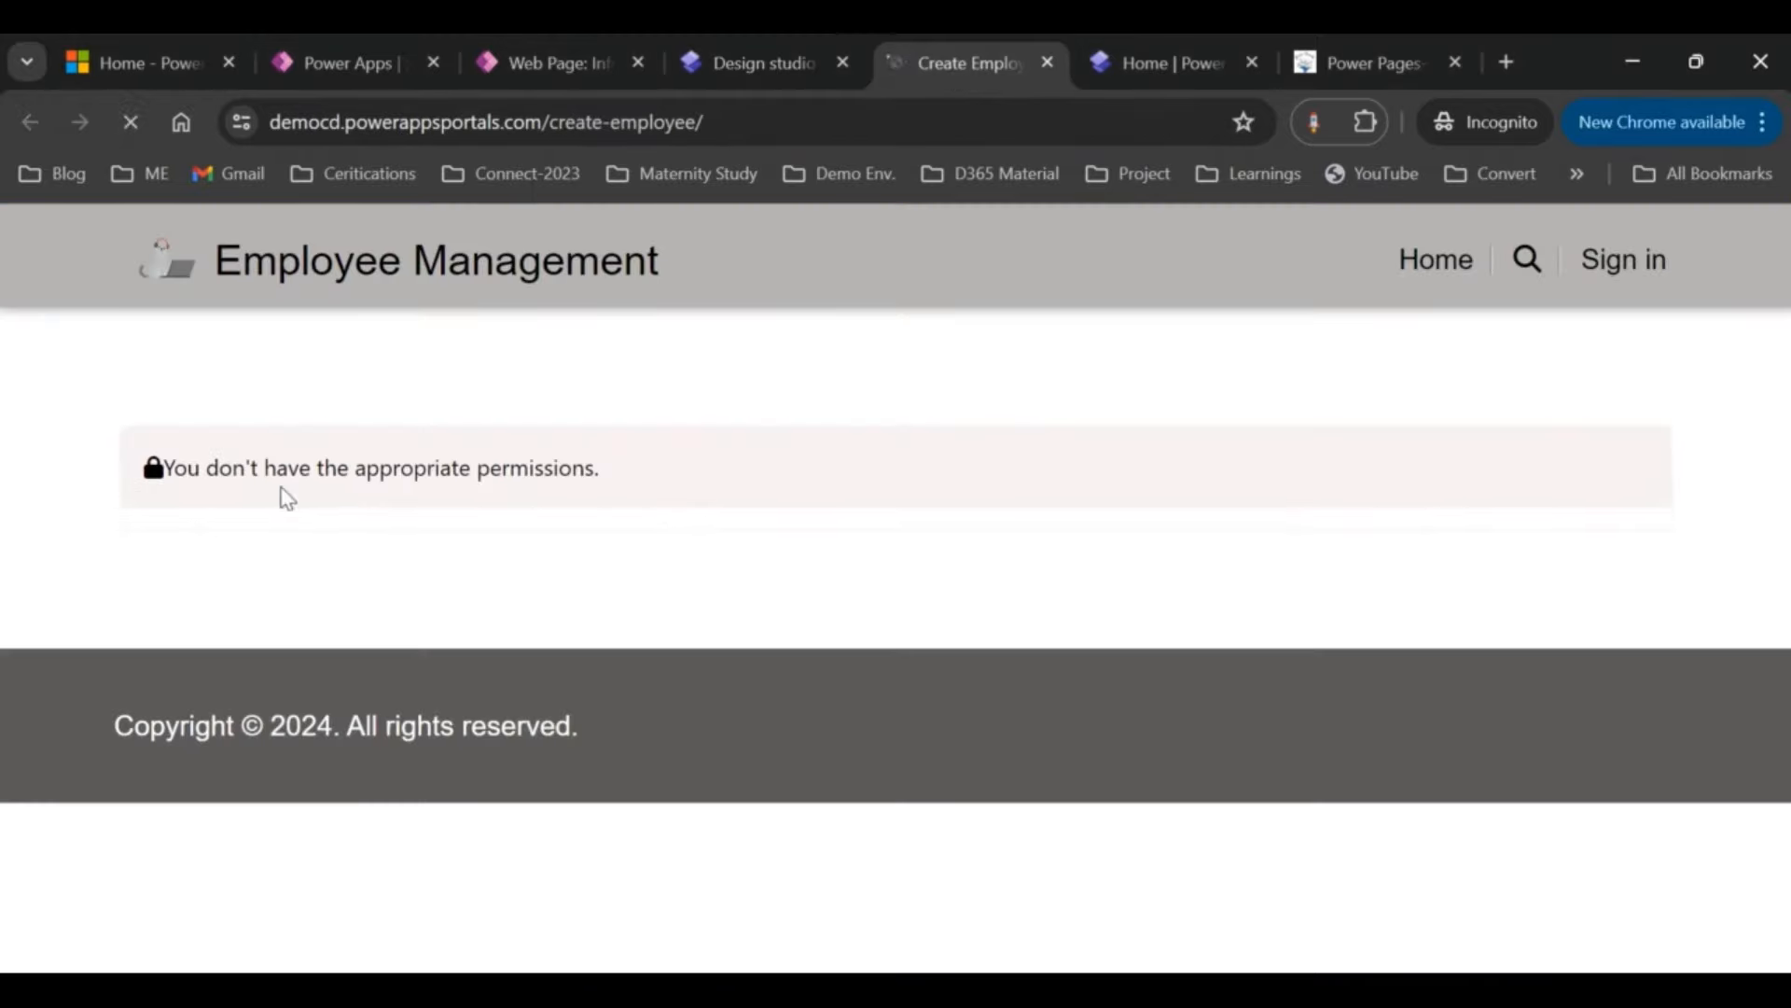
drag(179, 469, 623, 478)
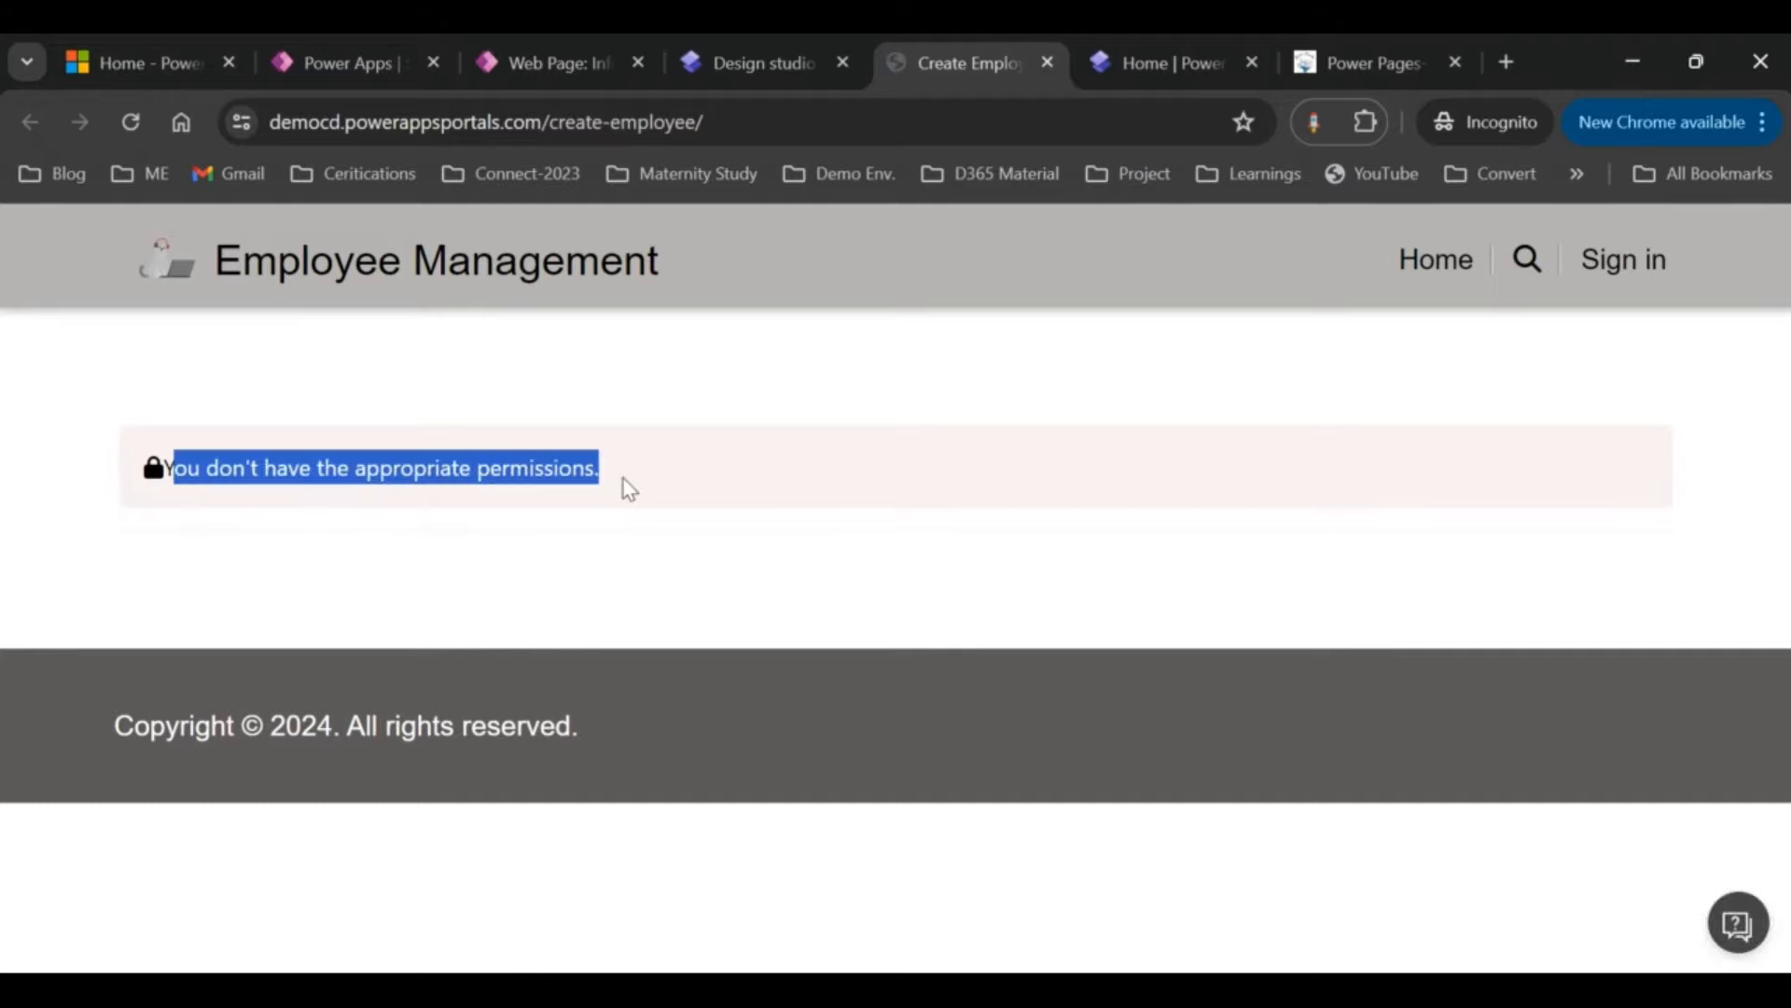
click(743, 516)
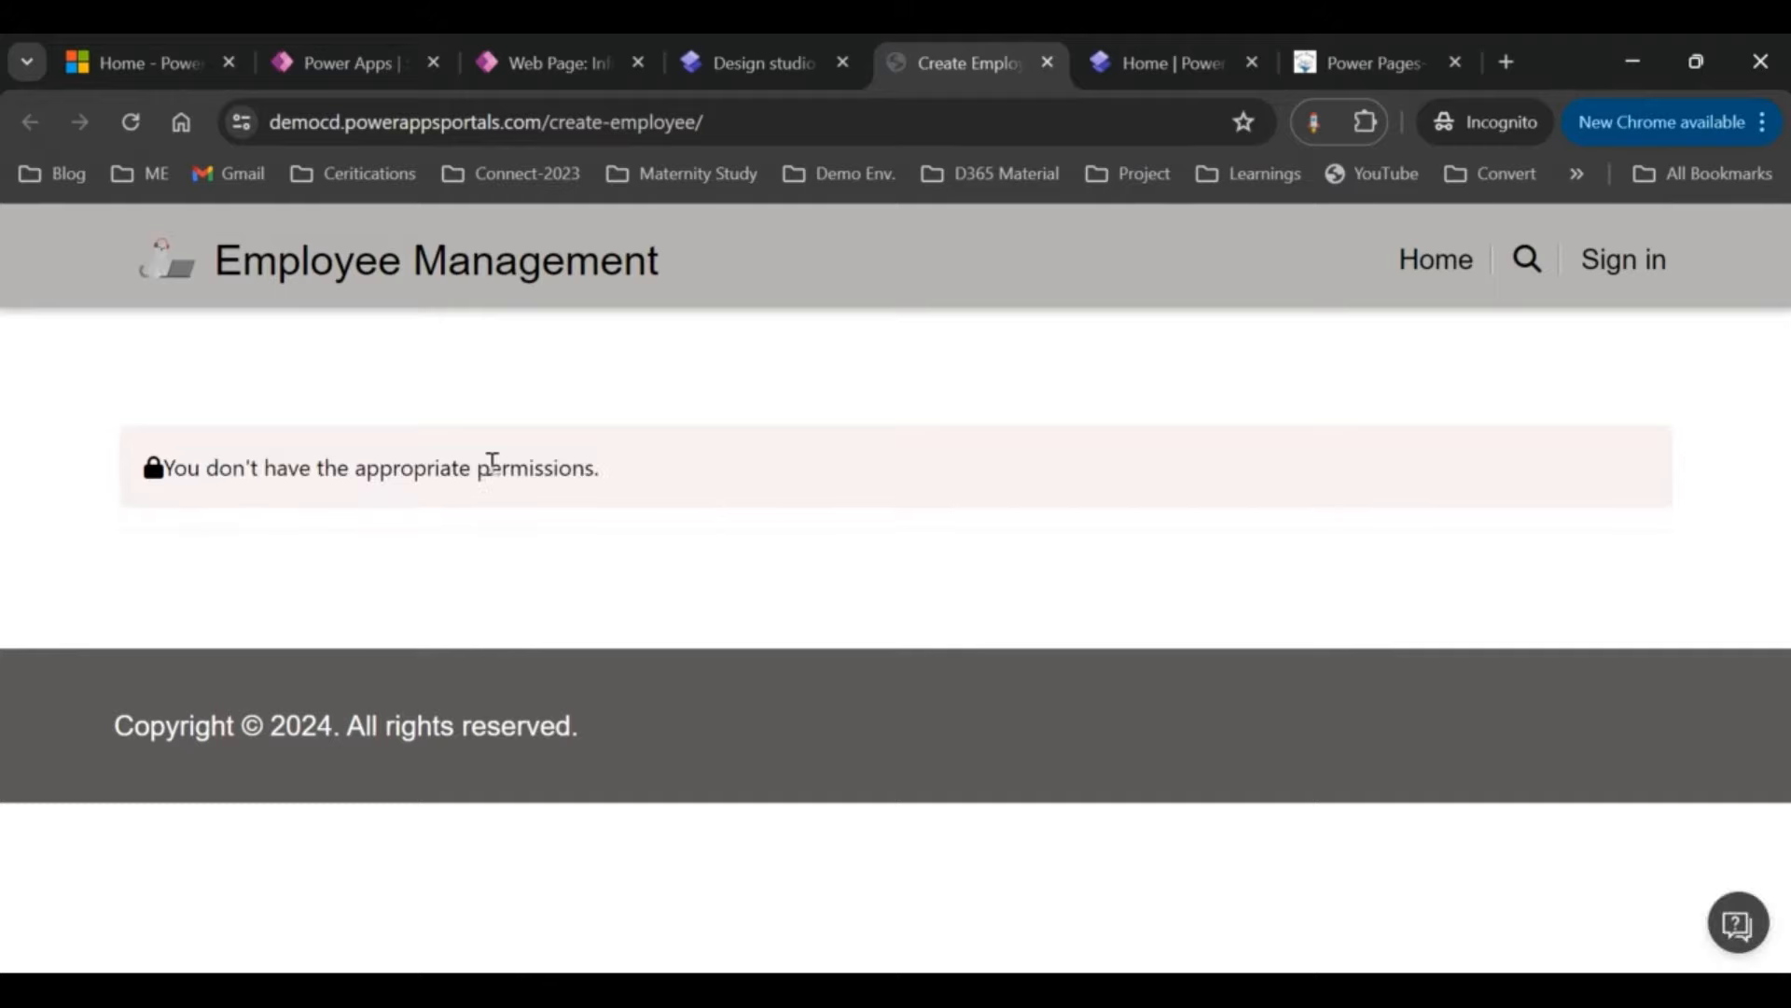
click(569, 57)
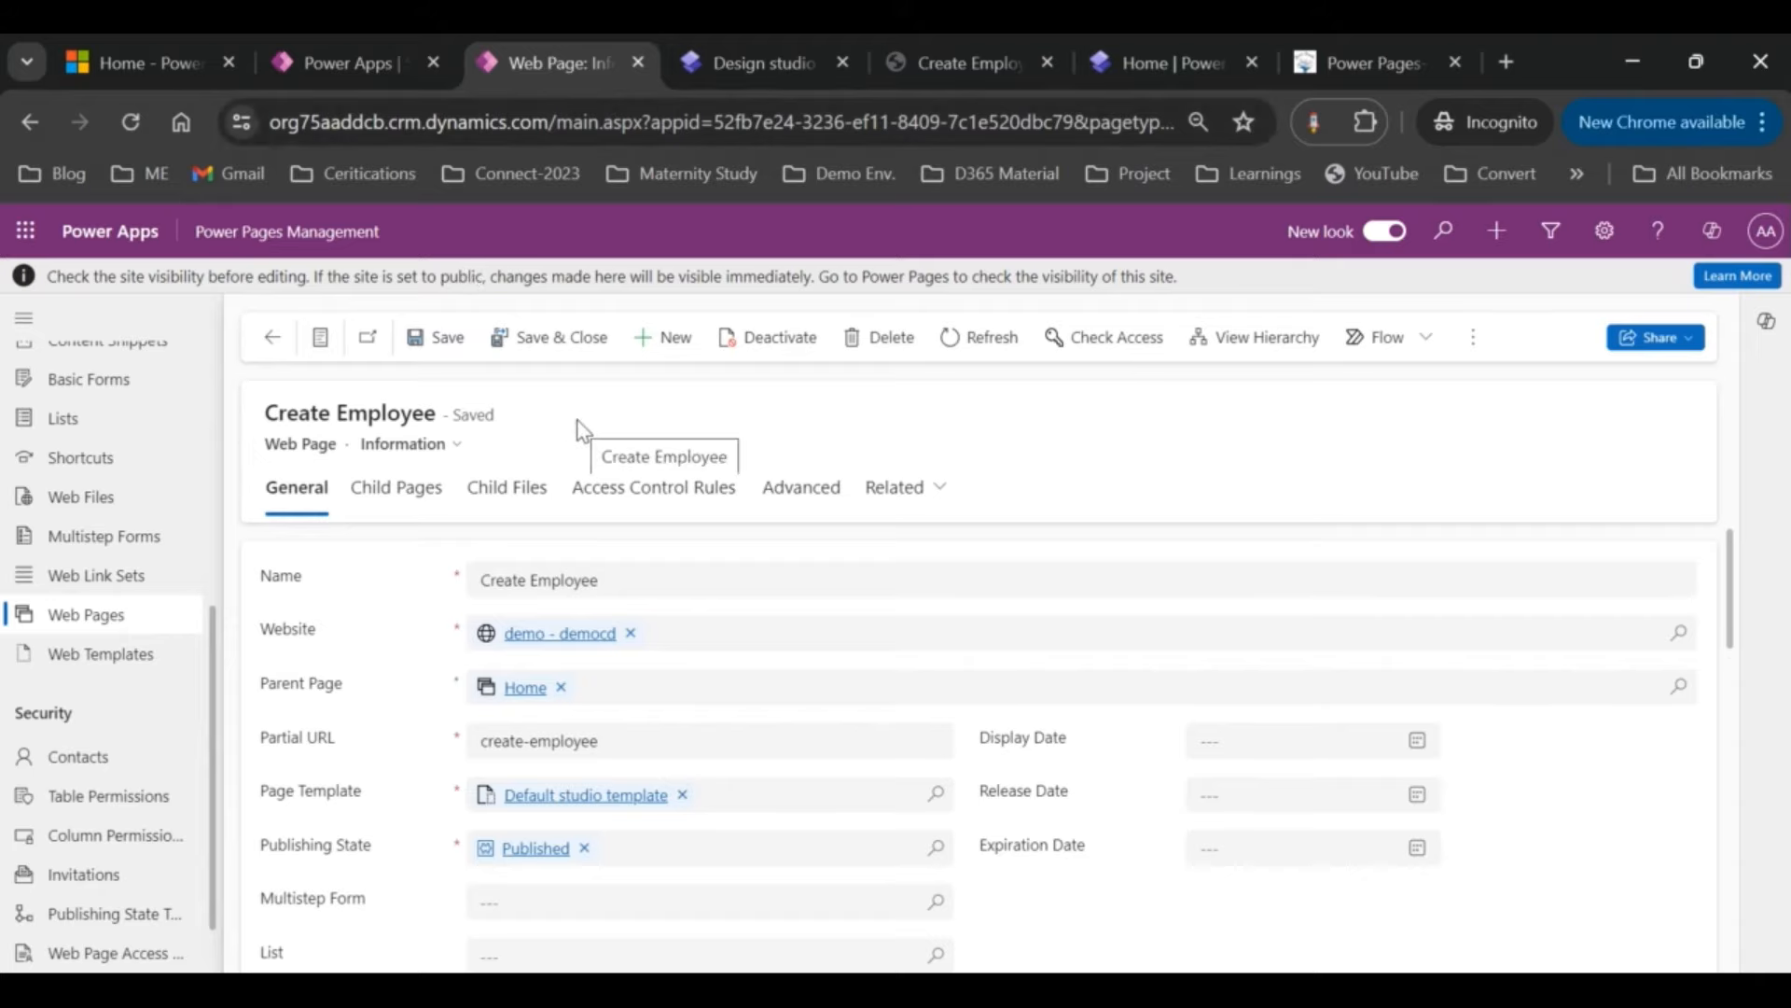
Step: Open the empty Table Permissions list under Security in Power Pages Management
click(756, 46)
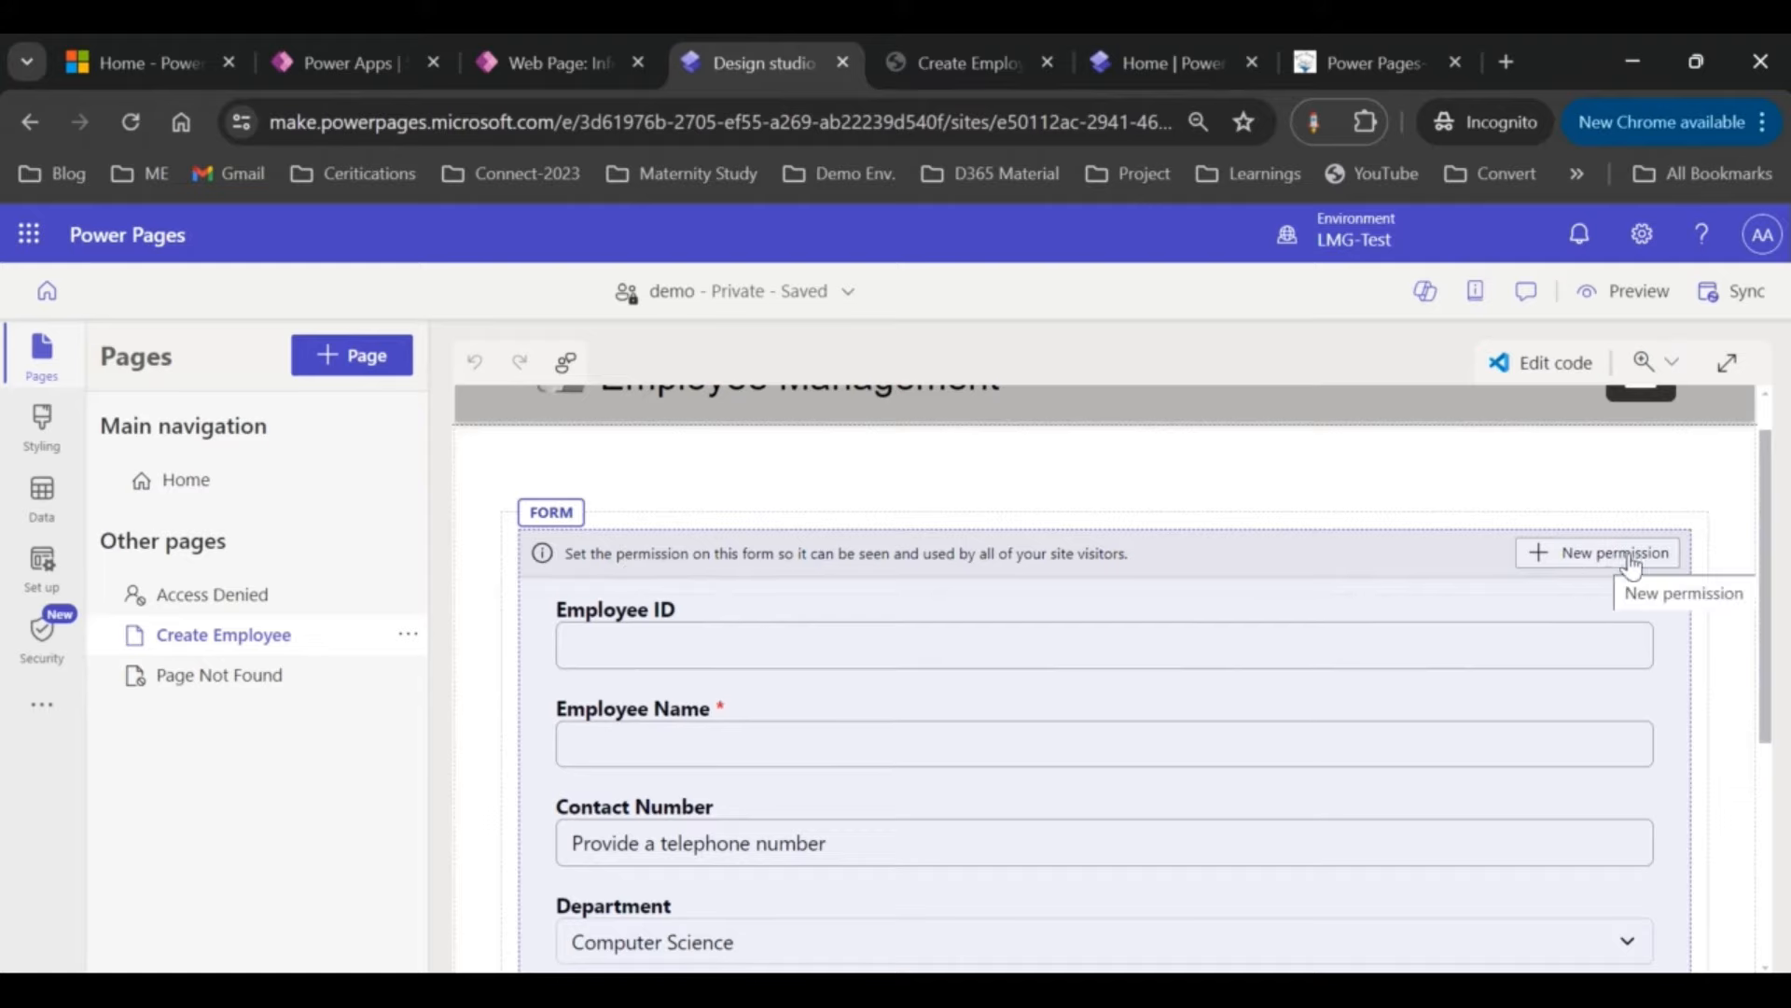
click(557, 62)
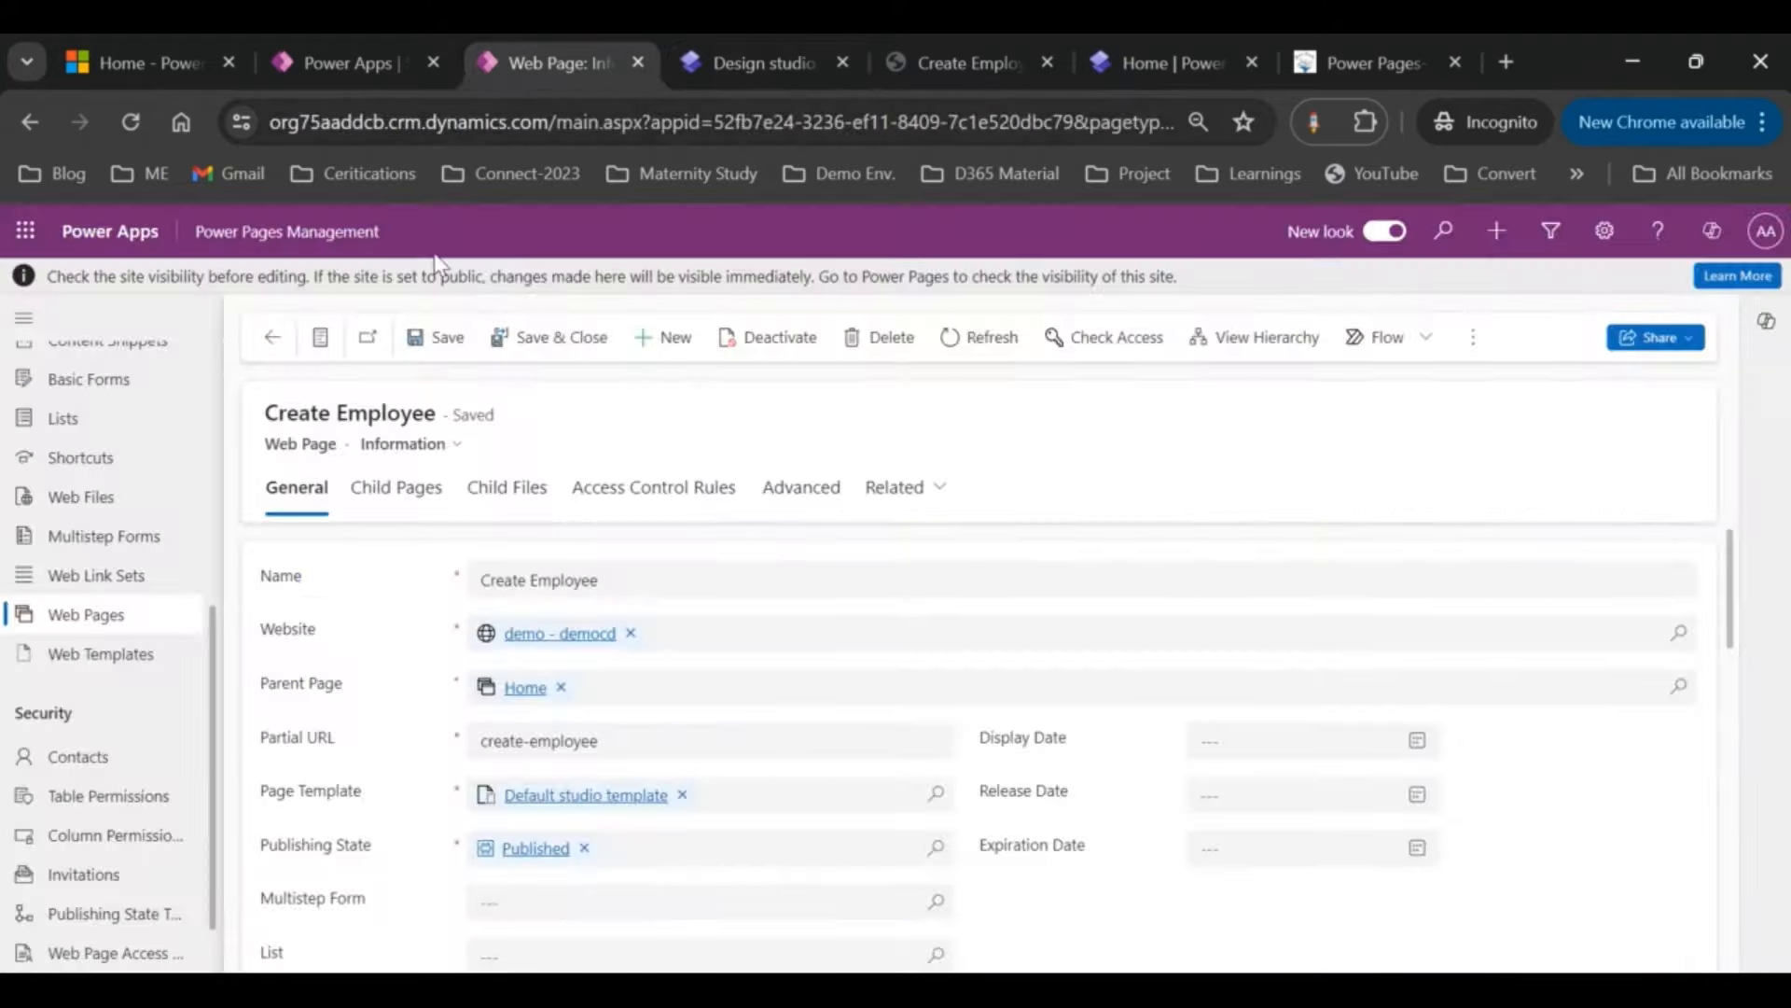
scroll(126, 700, down, 1)
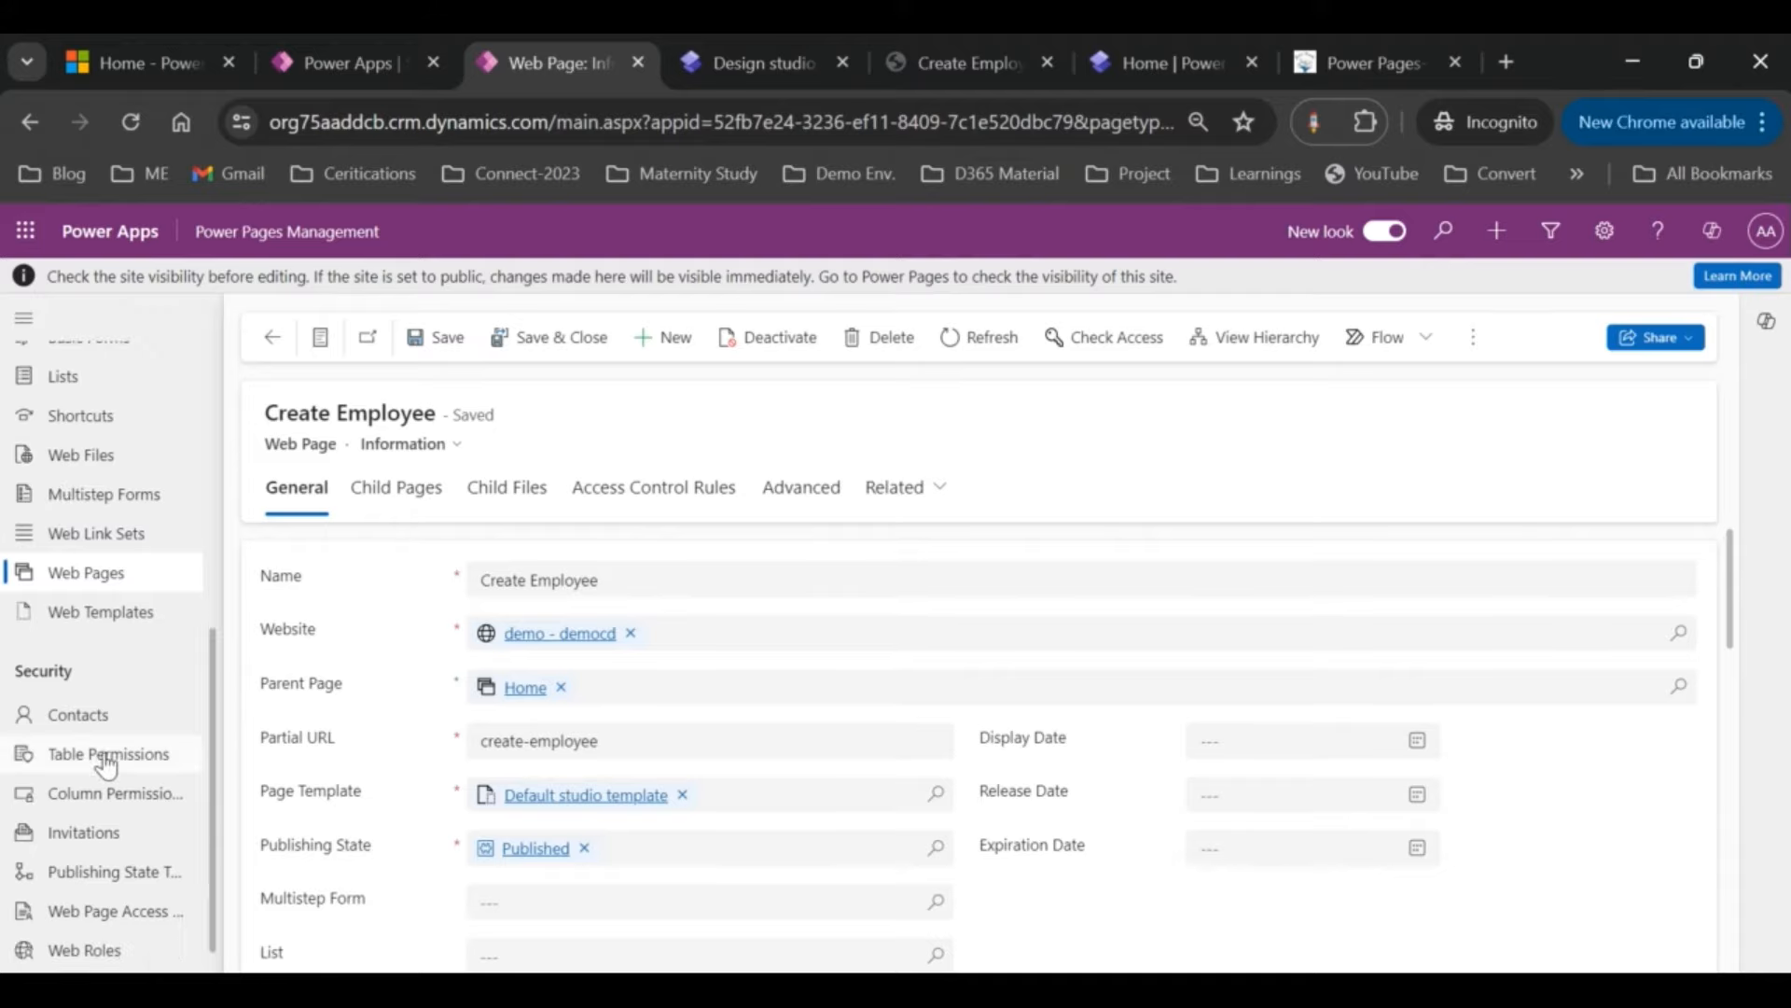
click(108, 758)
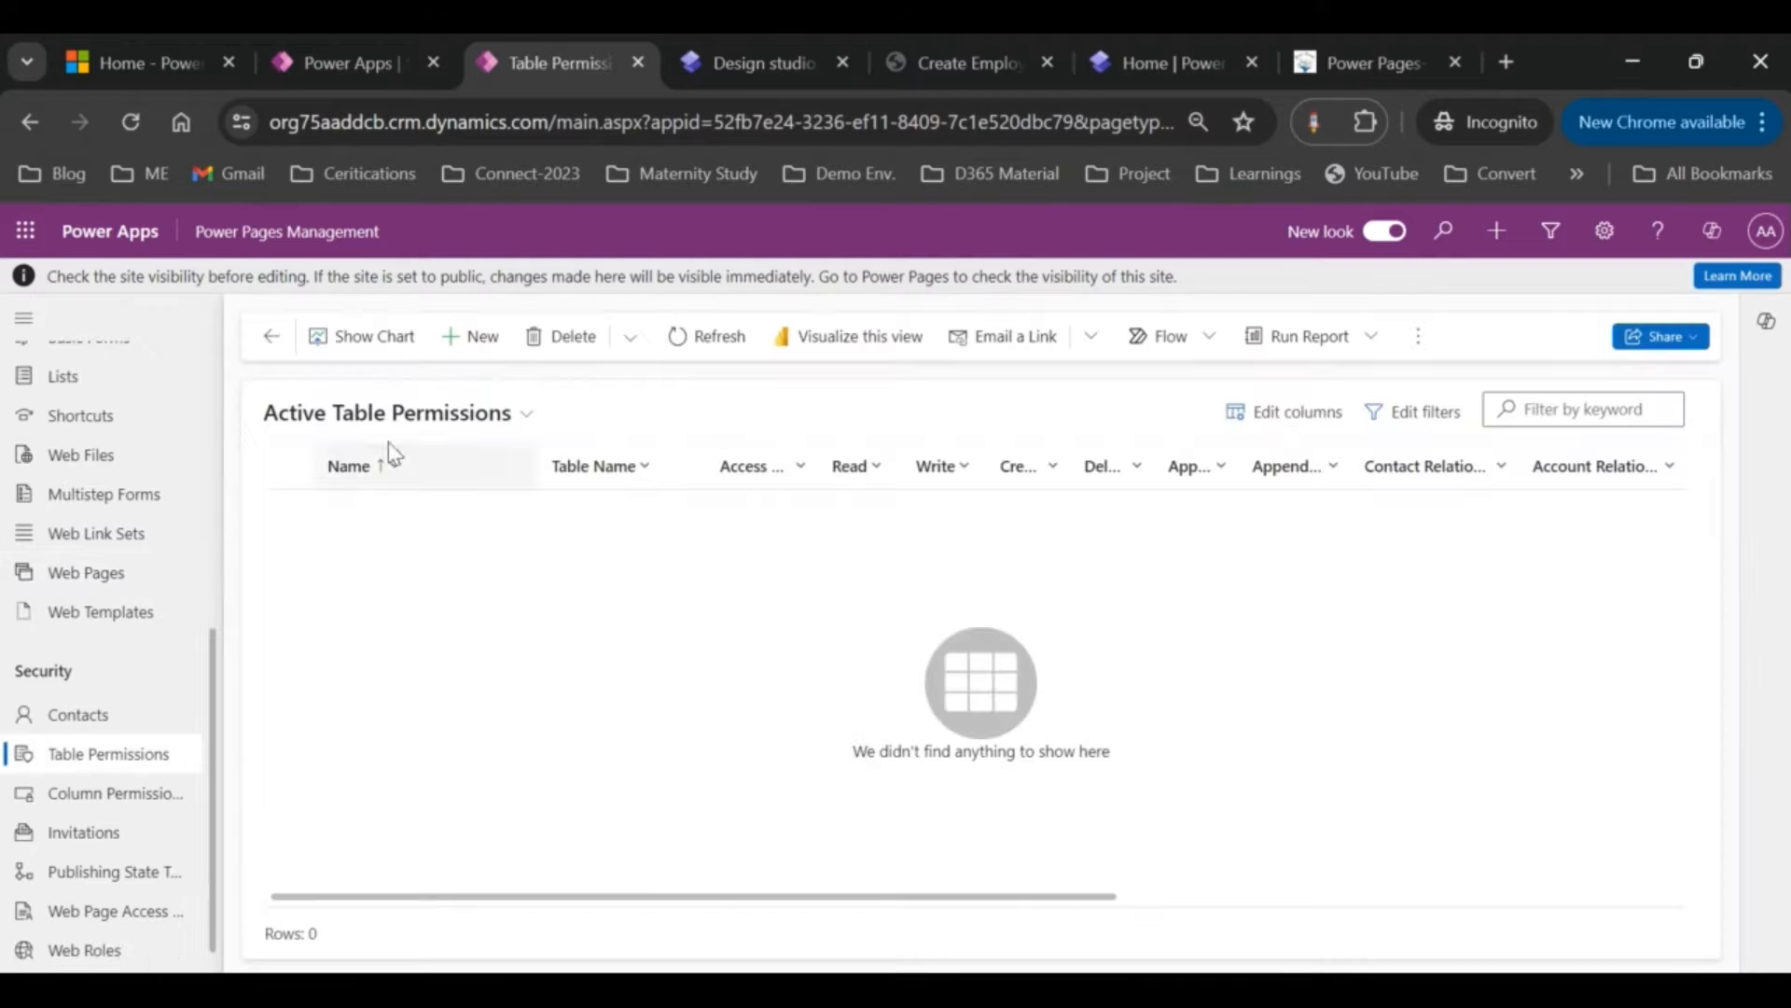
Step: Create table permission 'Employee Permission' for the Employee table on the demo - democd website
click(461, 348)
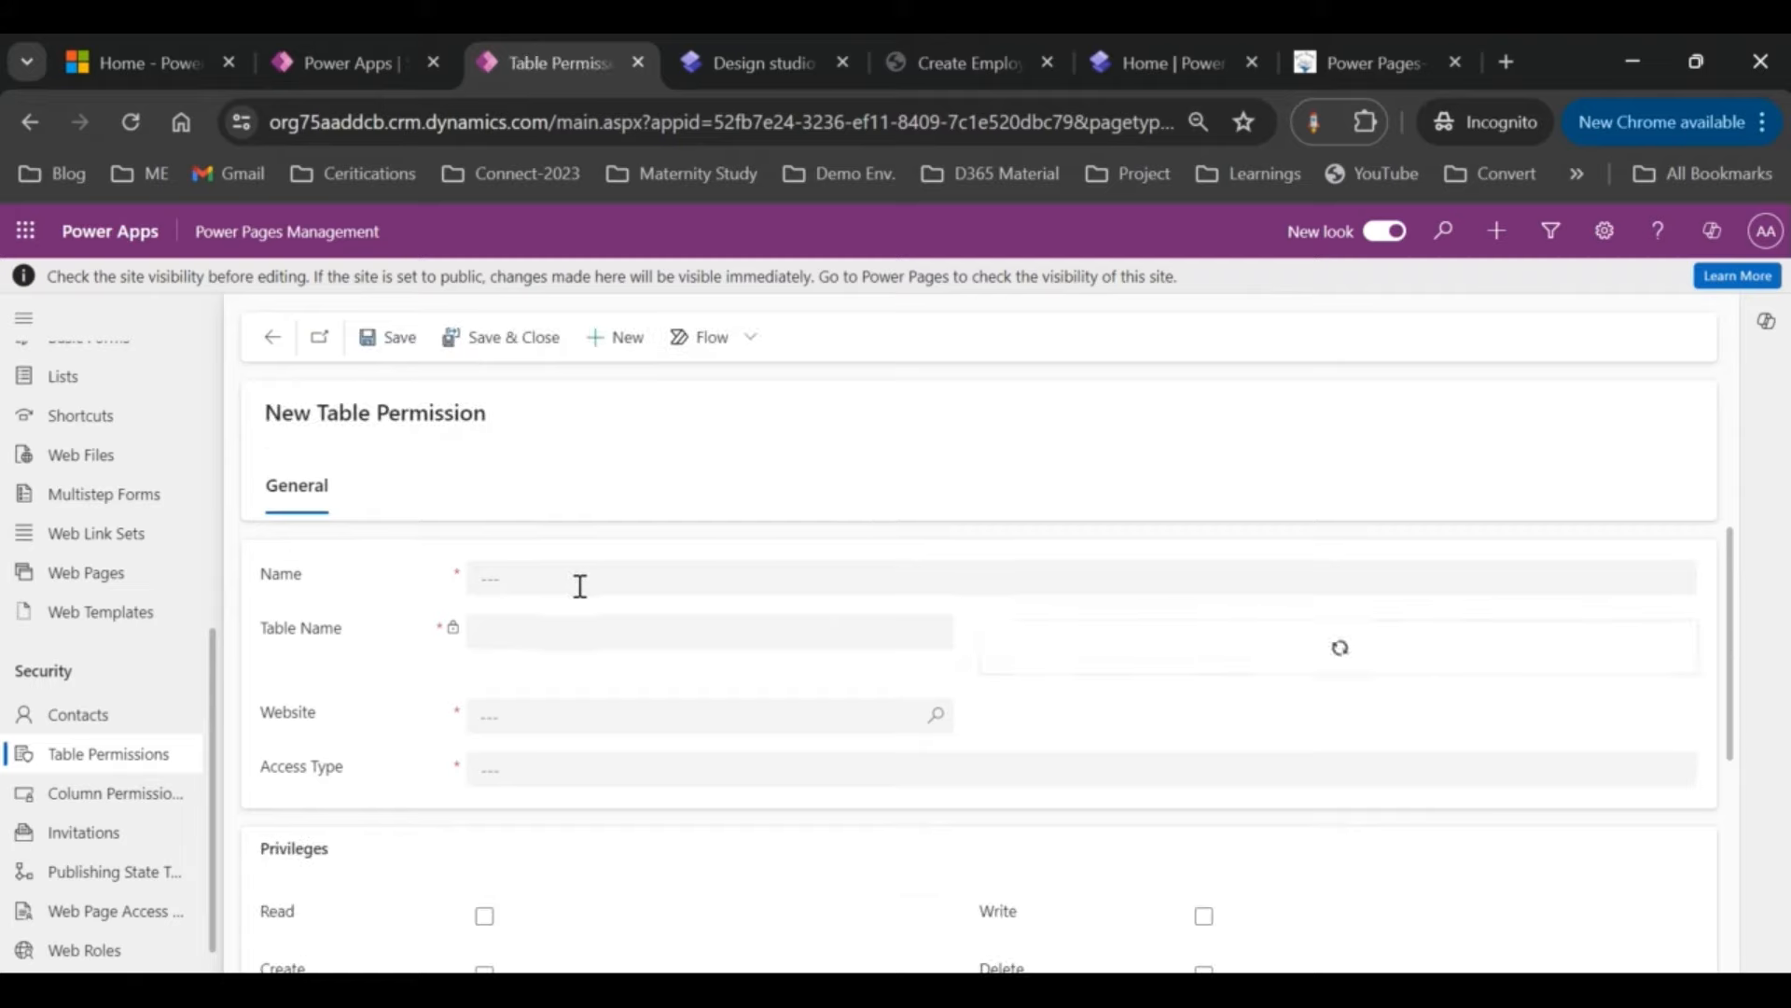
click(579, 582)
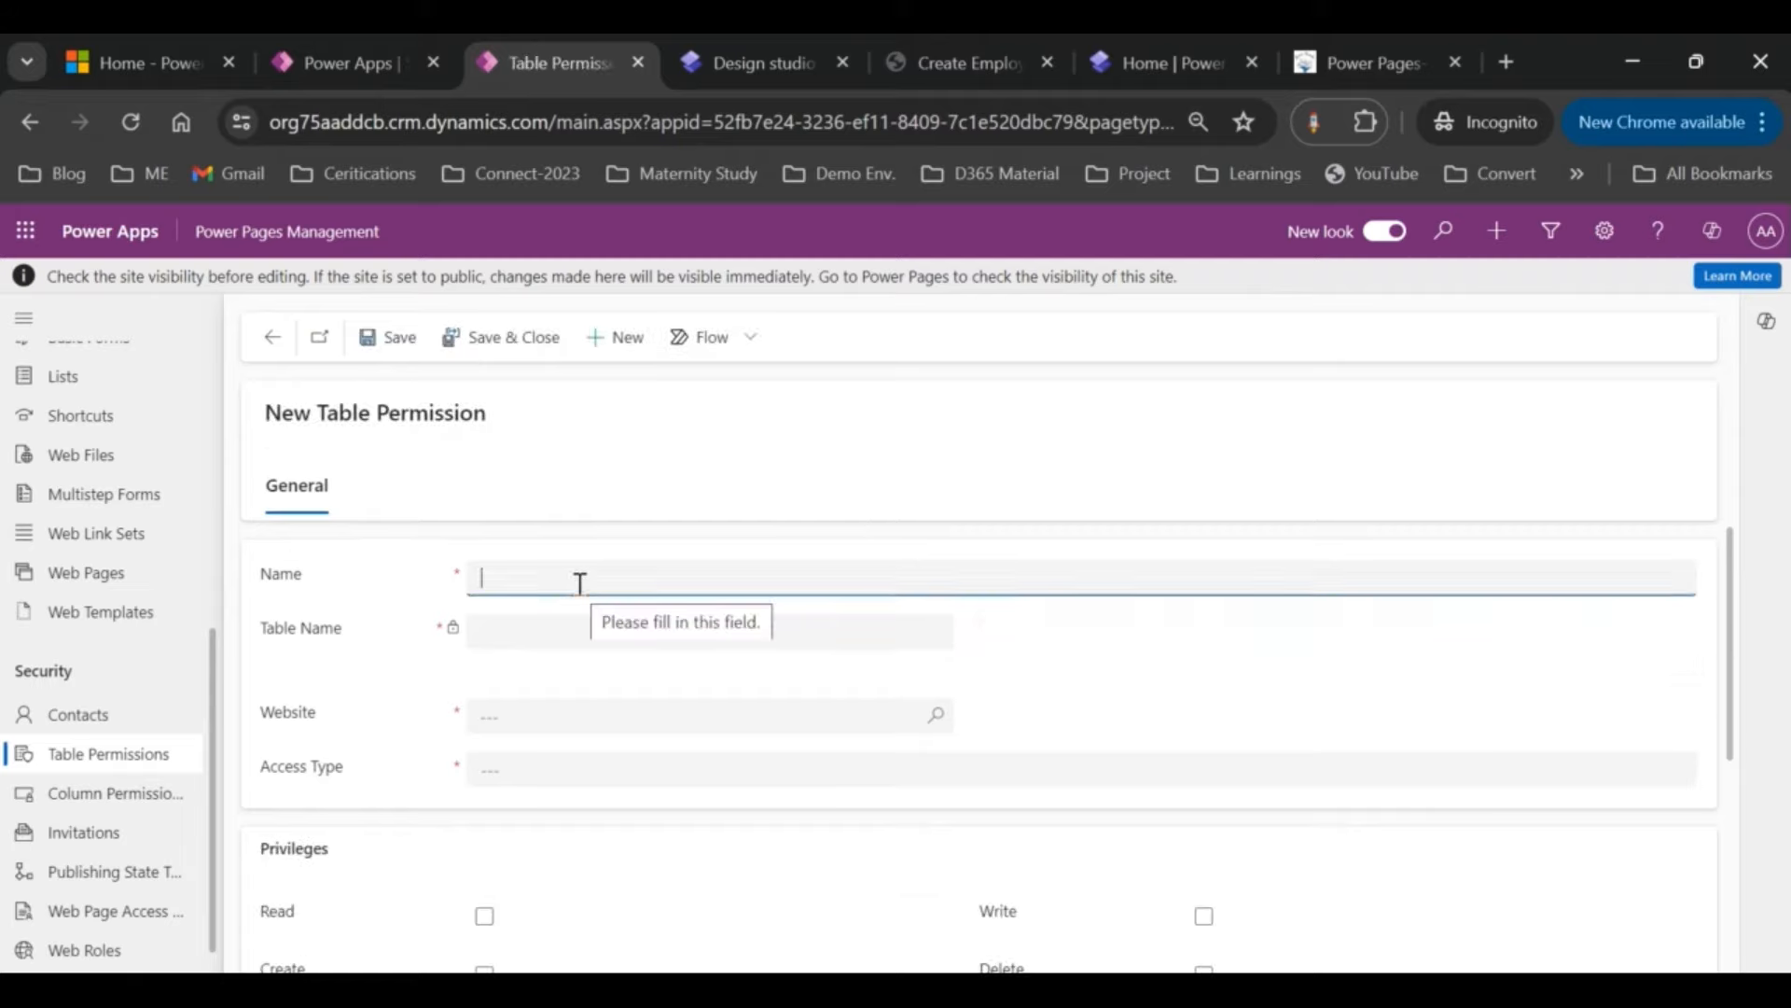
text(Employee)
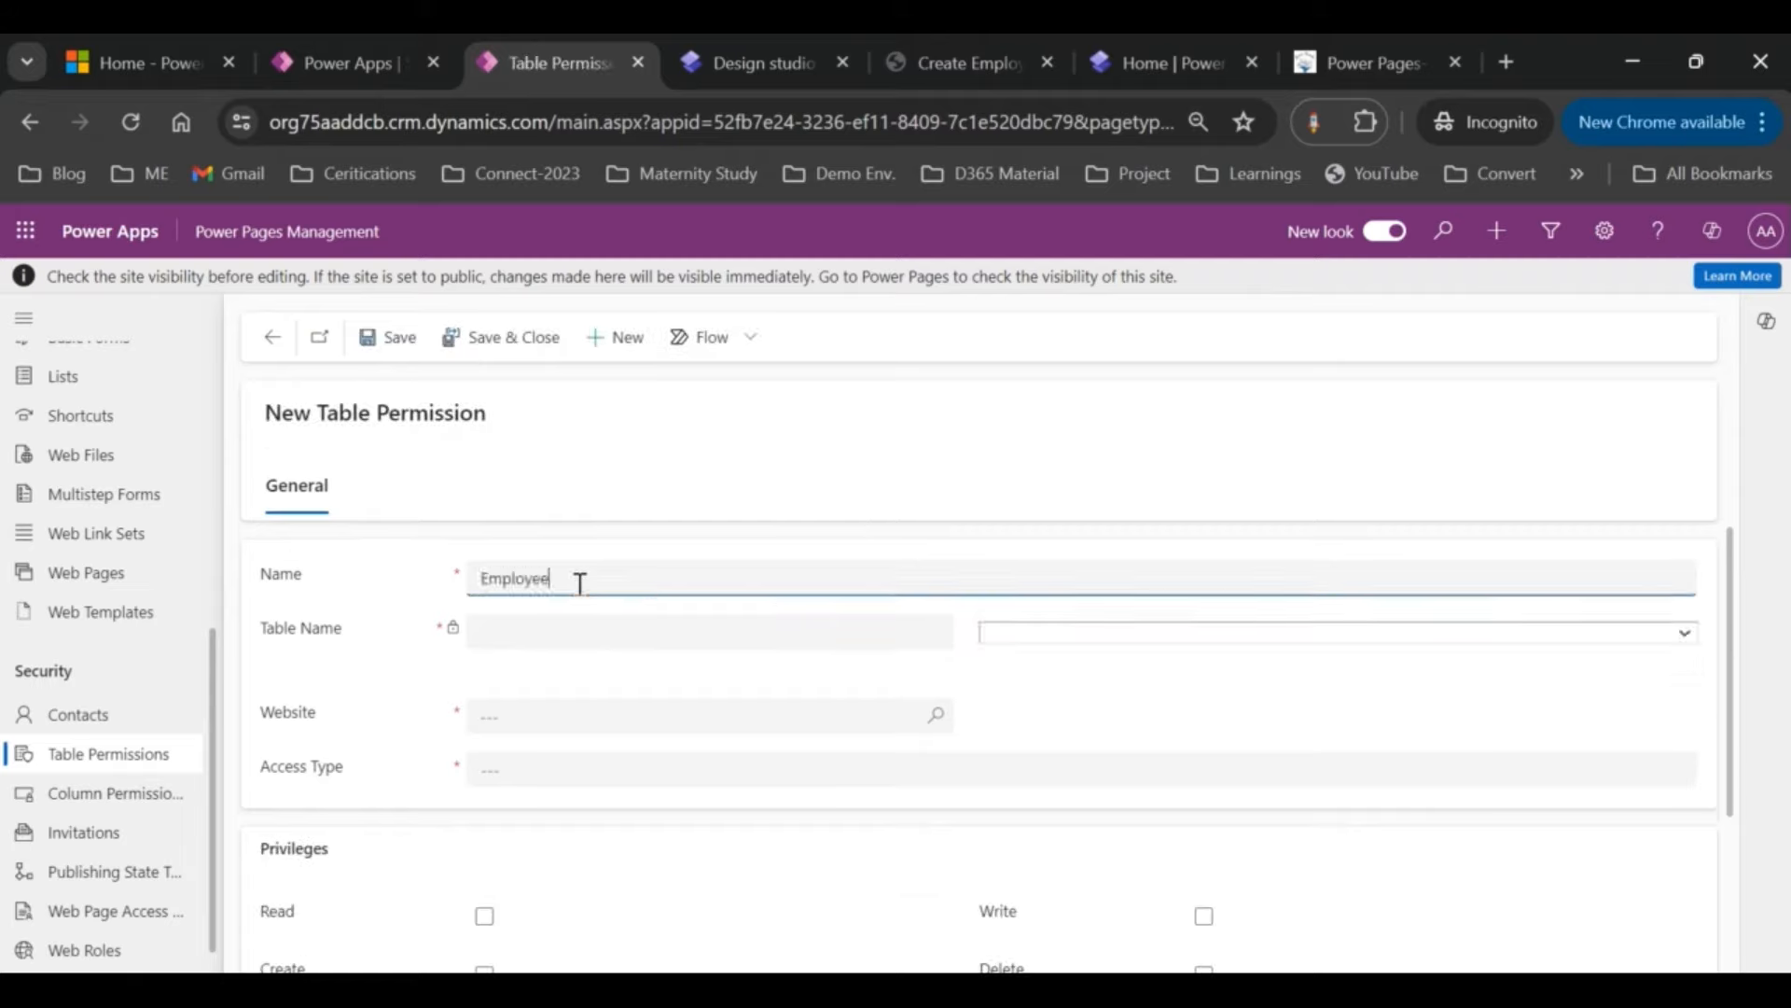
text( Permission)
click(1088, 628)
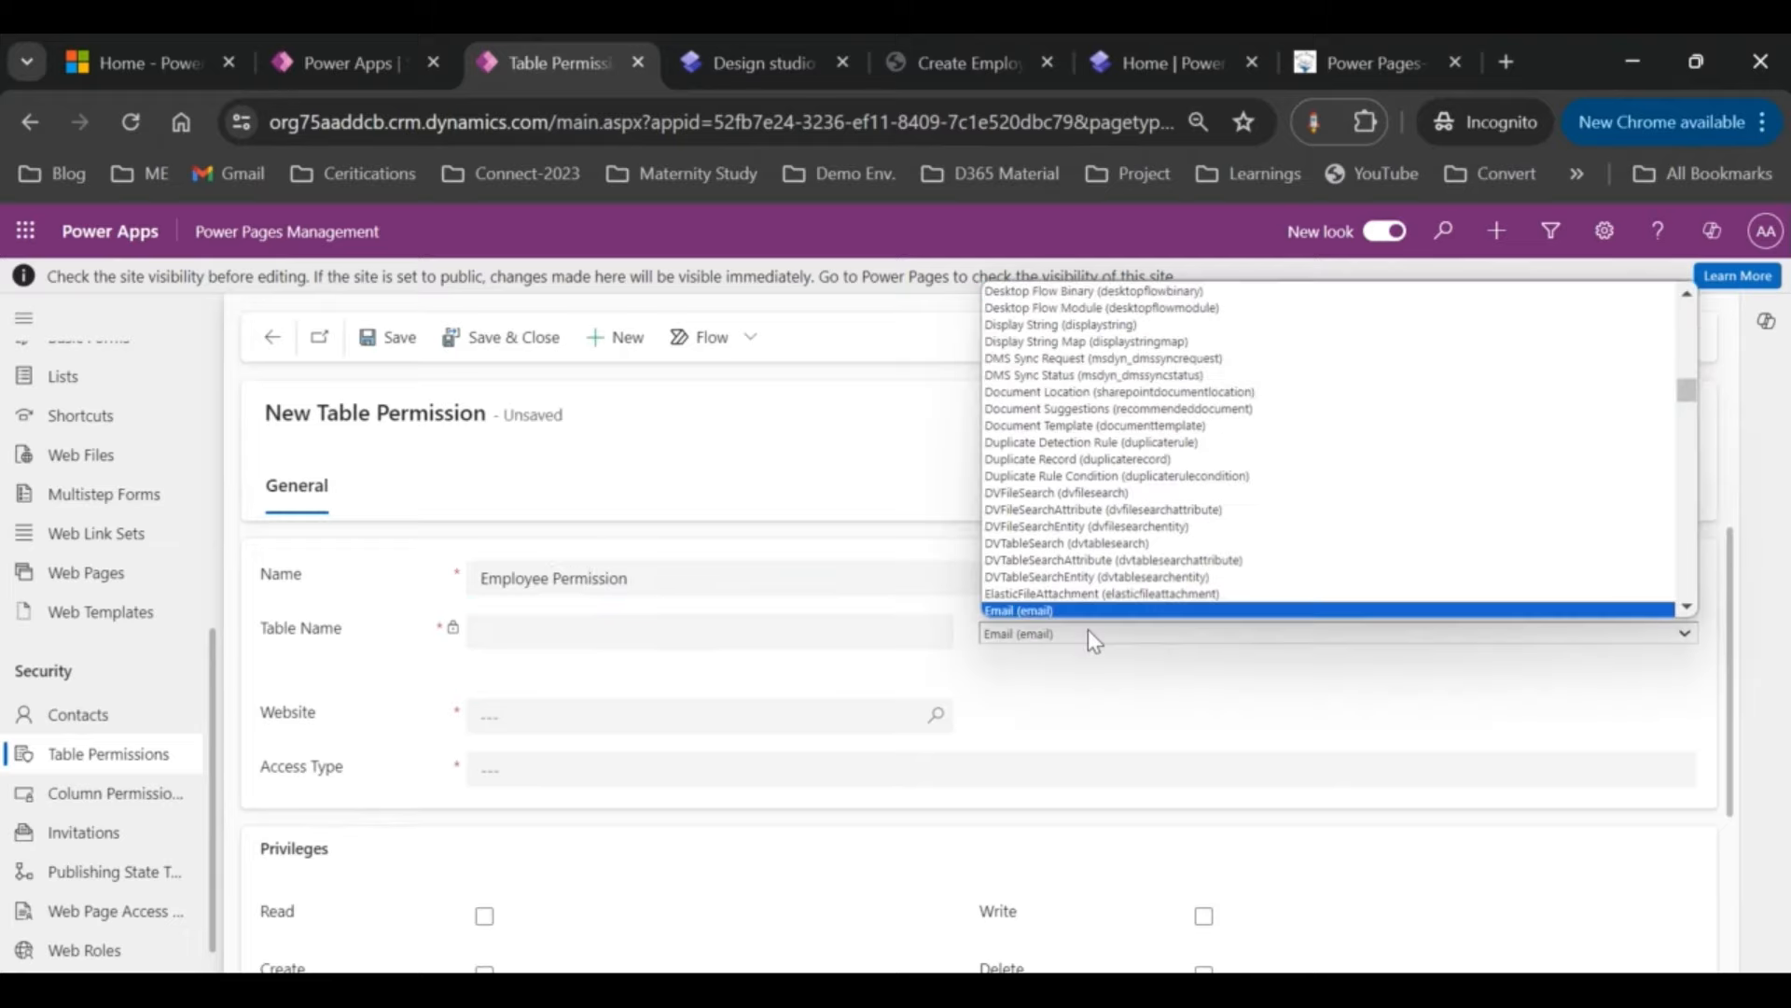
click(1091, 640)
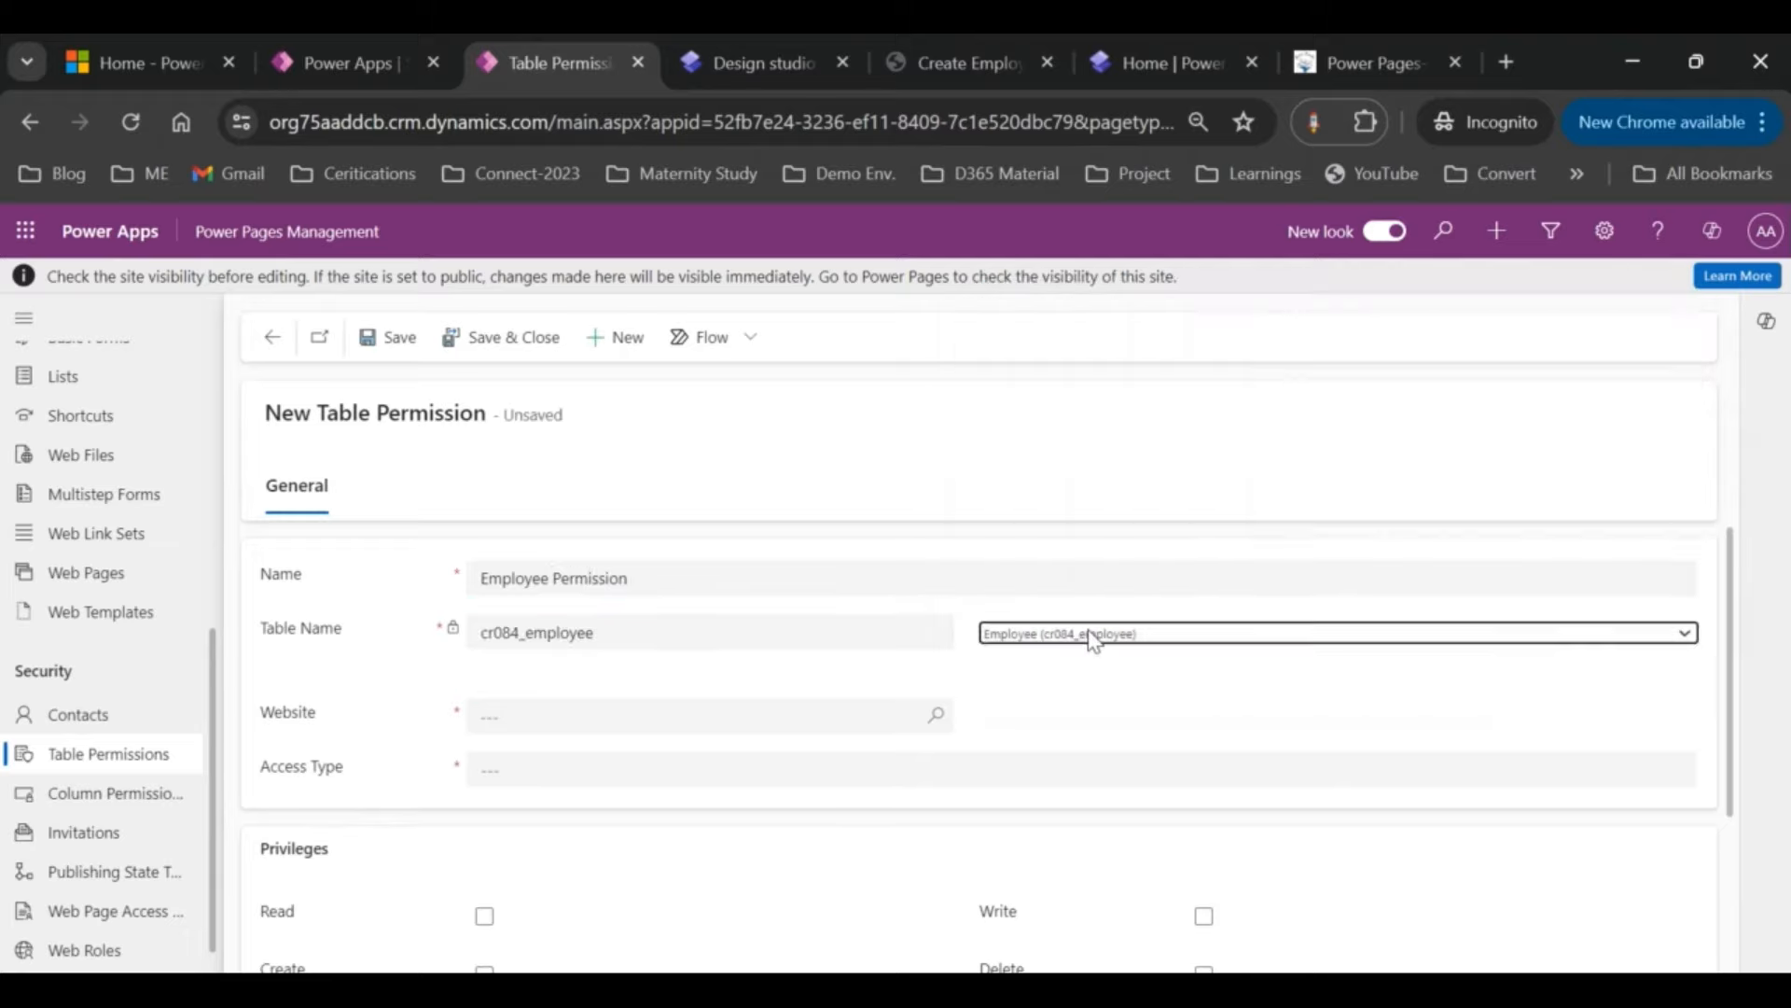
click(911, 715)
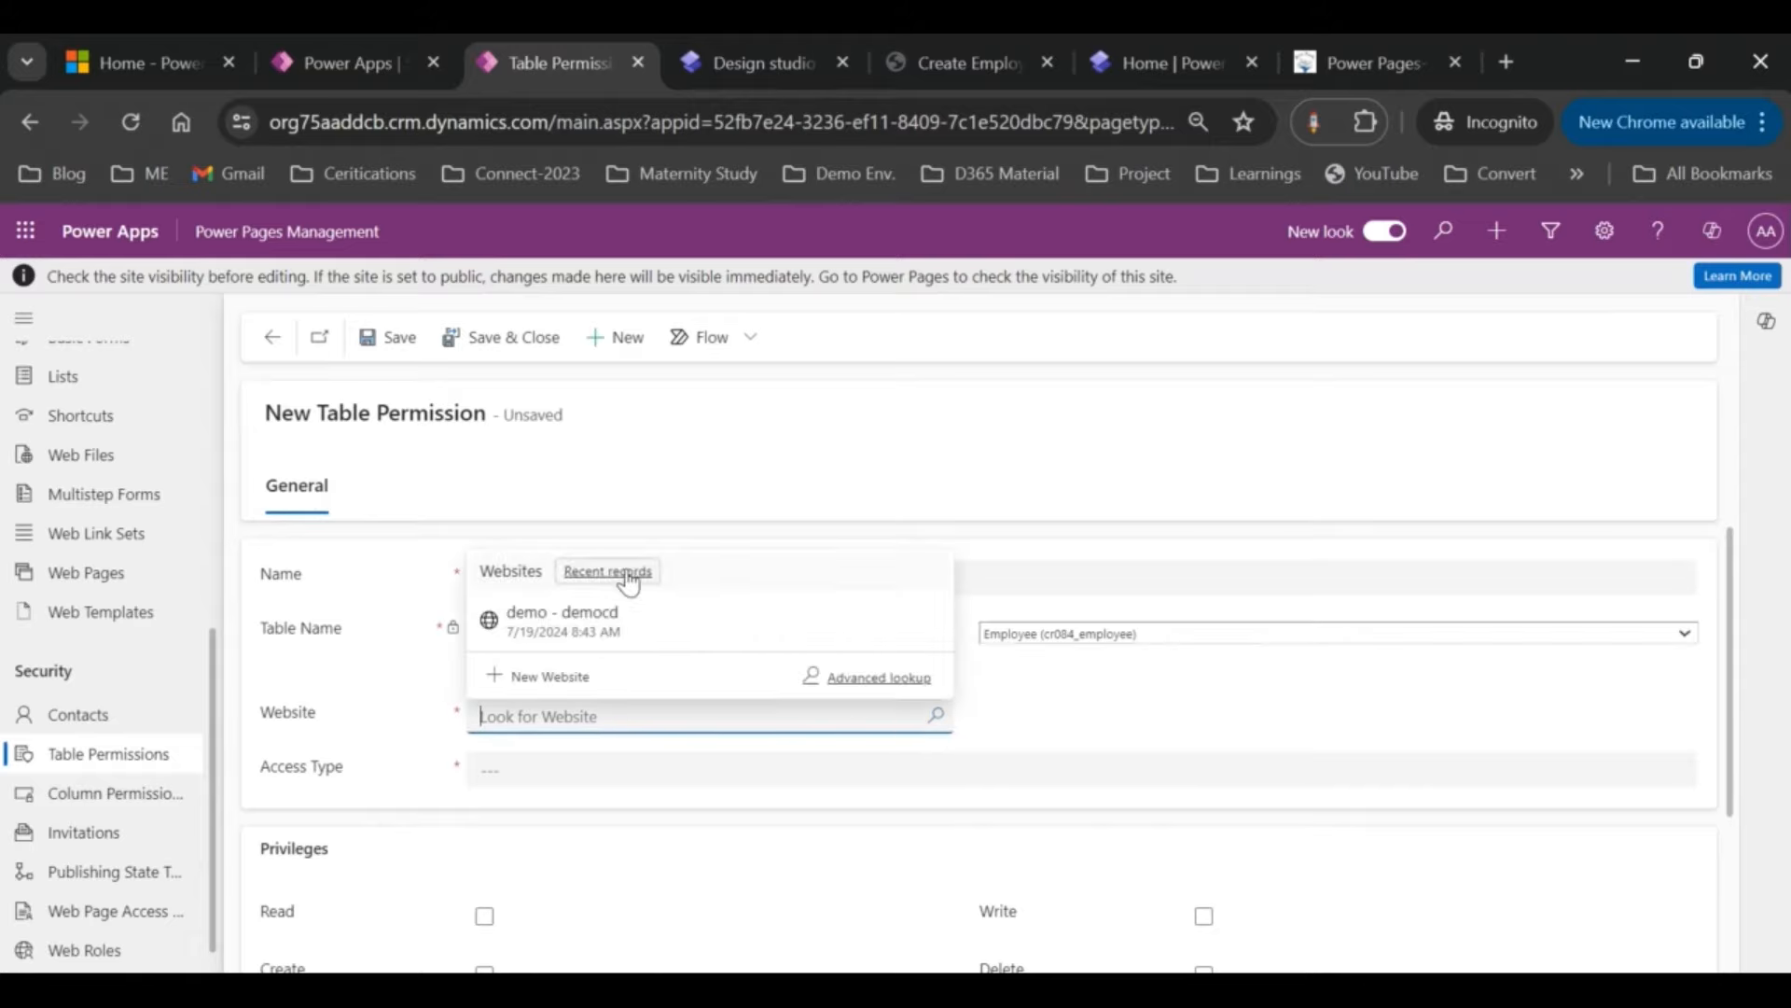
click(602, 623)
scroll(600, 628, down, 1)
click(664, 670)
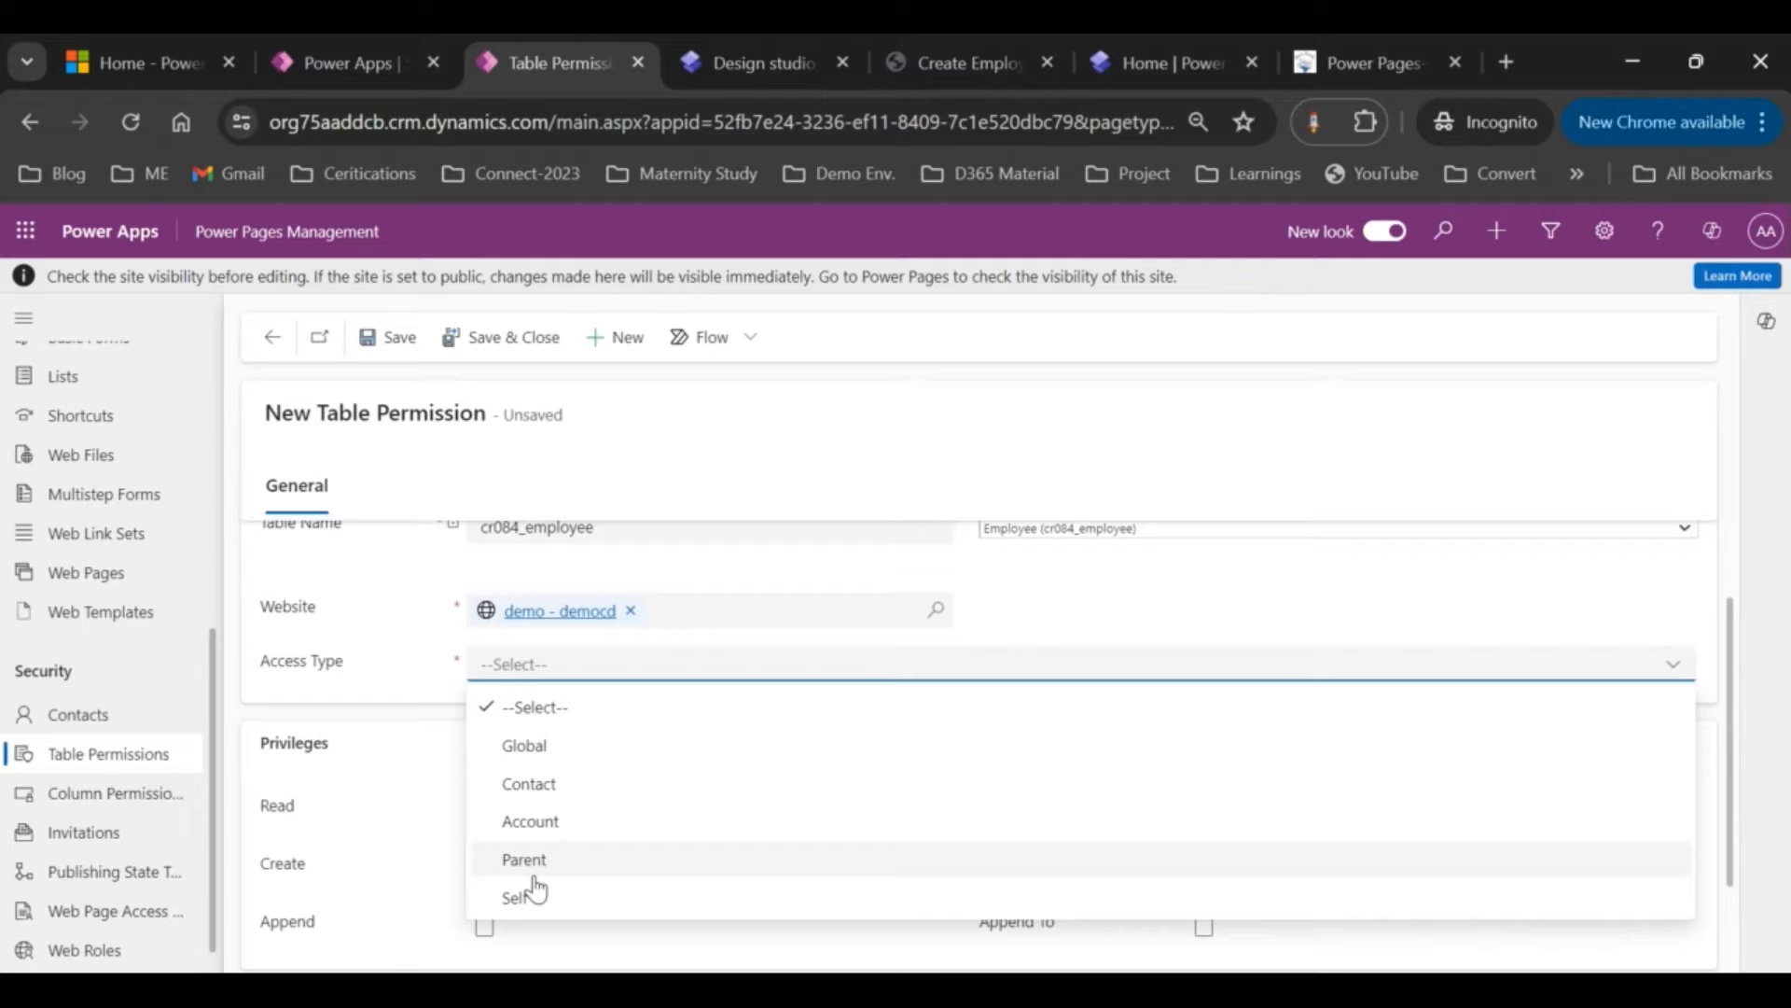
Step: Set Global access with Read, Write, Create, Delete, Append and Append To, then save
click(522, 749)
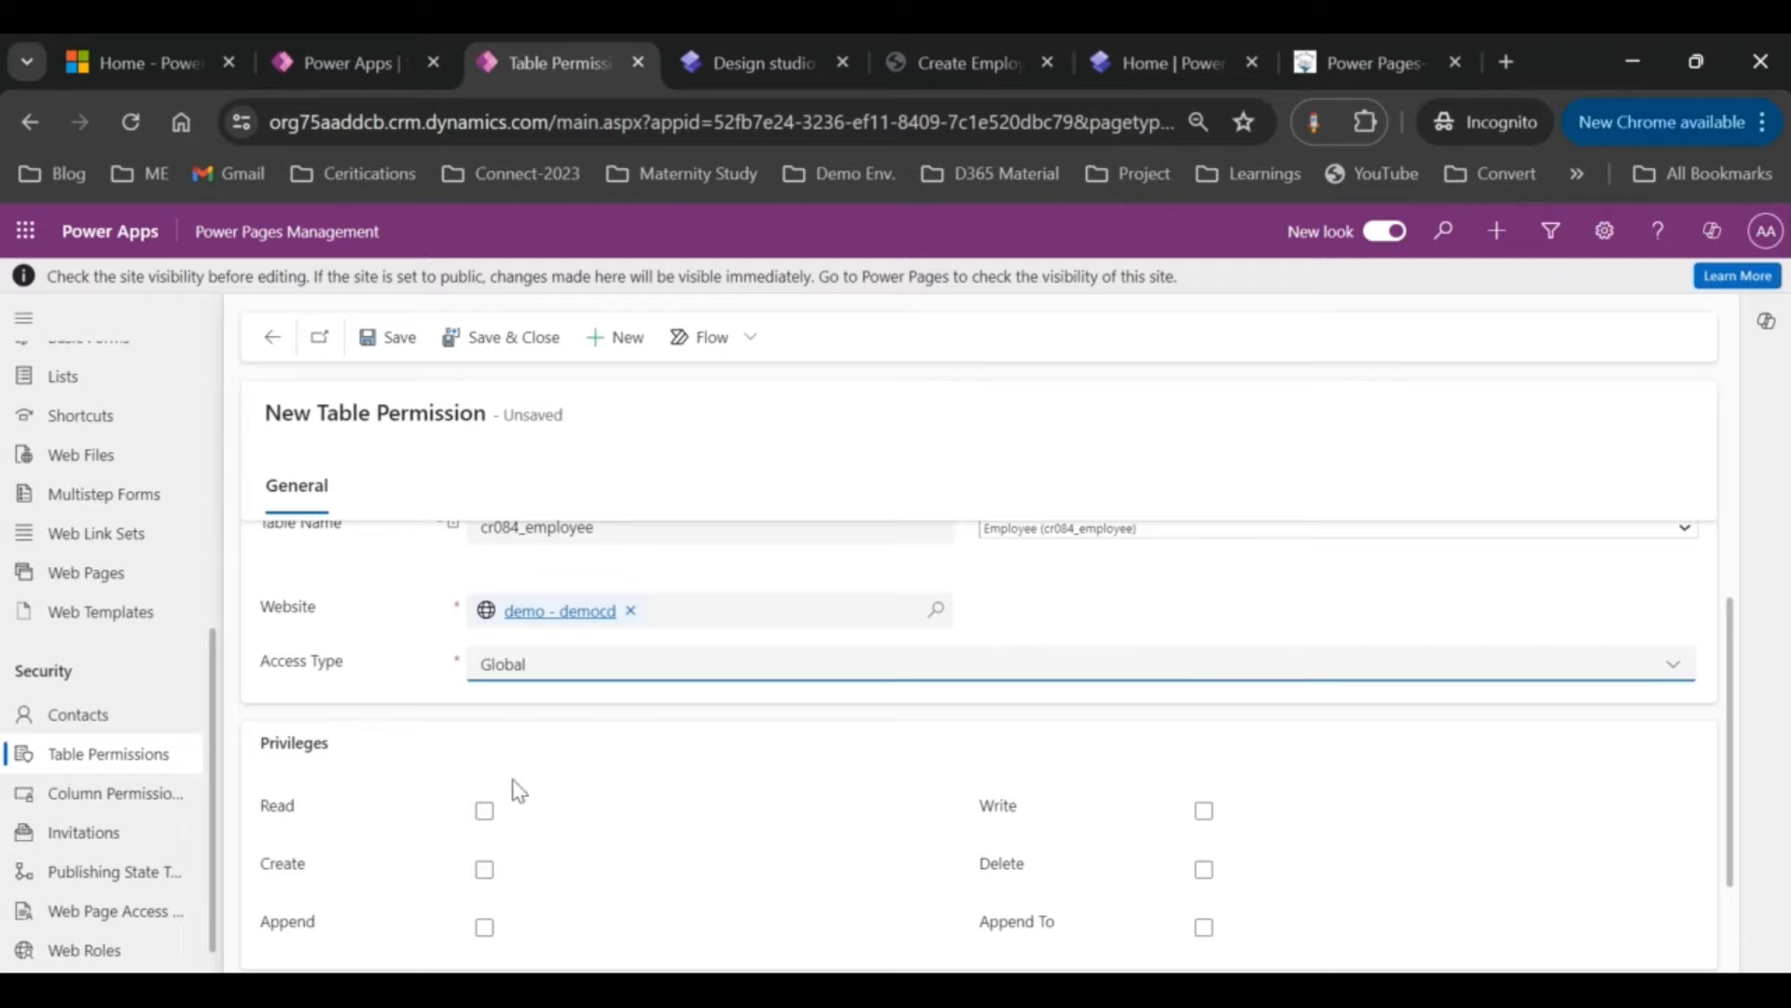
click(484, 810)
scroll(922, 727, down, 1)
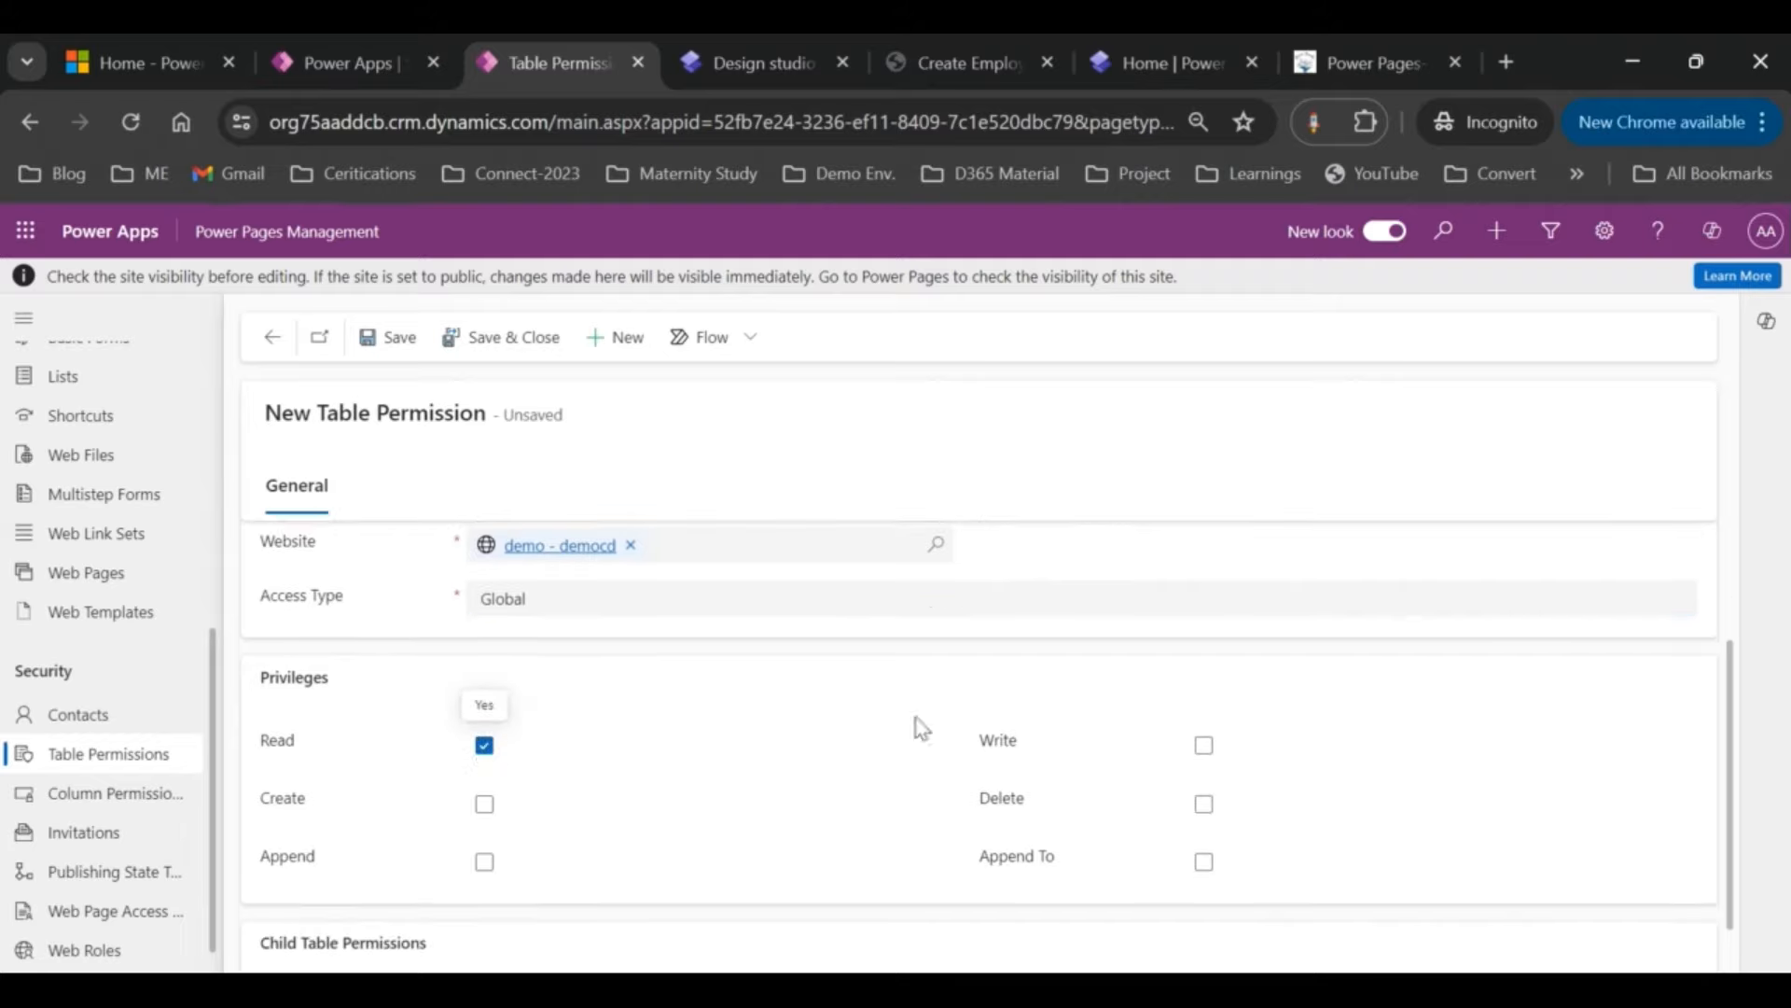
click(1203, 745)
click(484, 804)
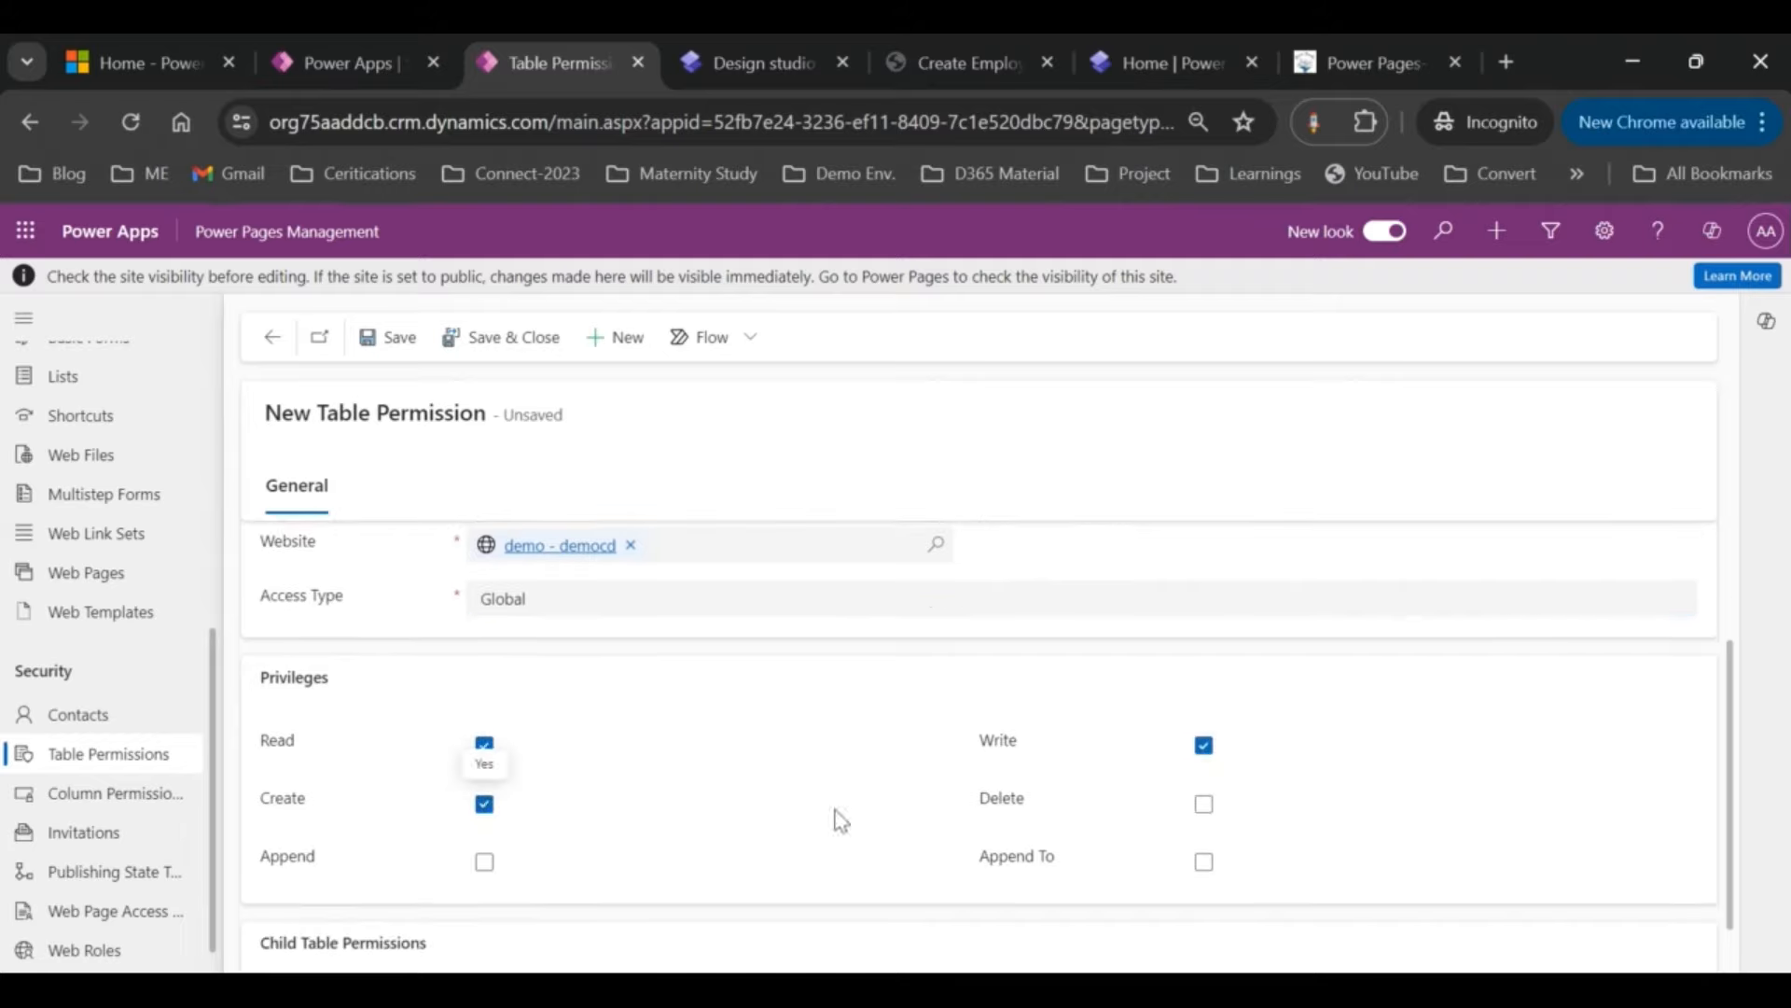
click(1204, 804)
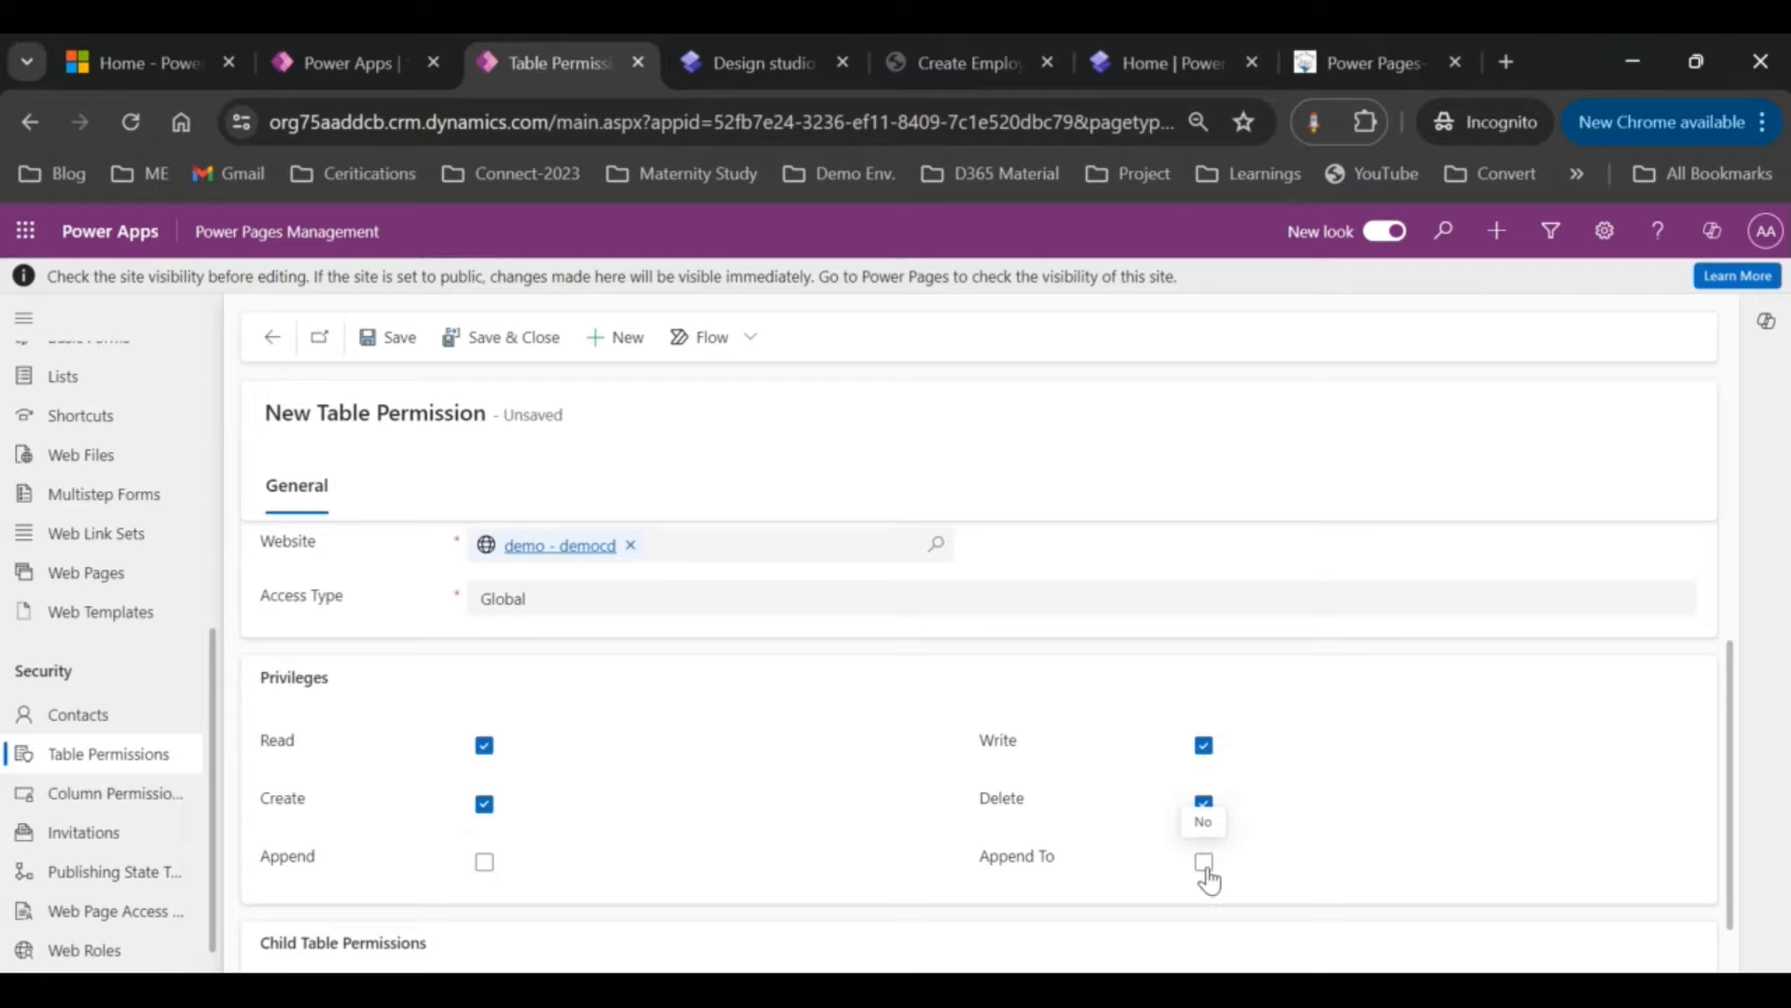
click(1204, 862)
click(484, 861)
scroll(482, 877, down, 1)
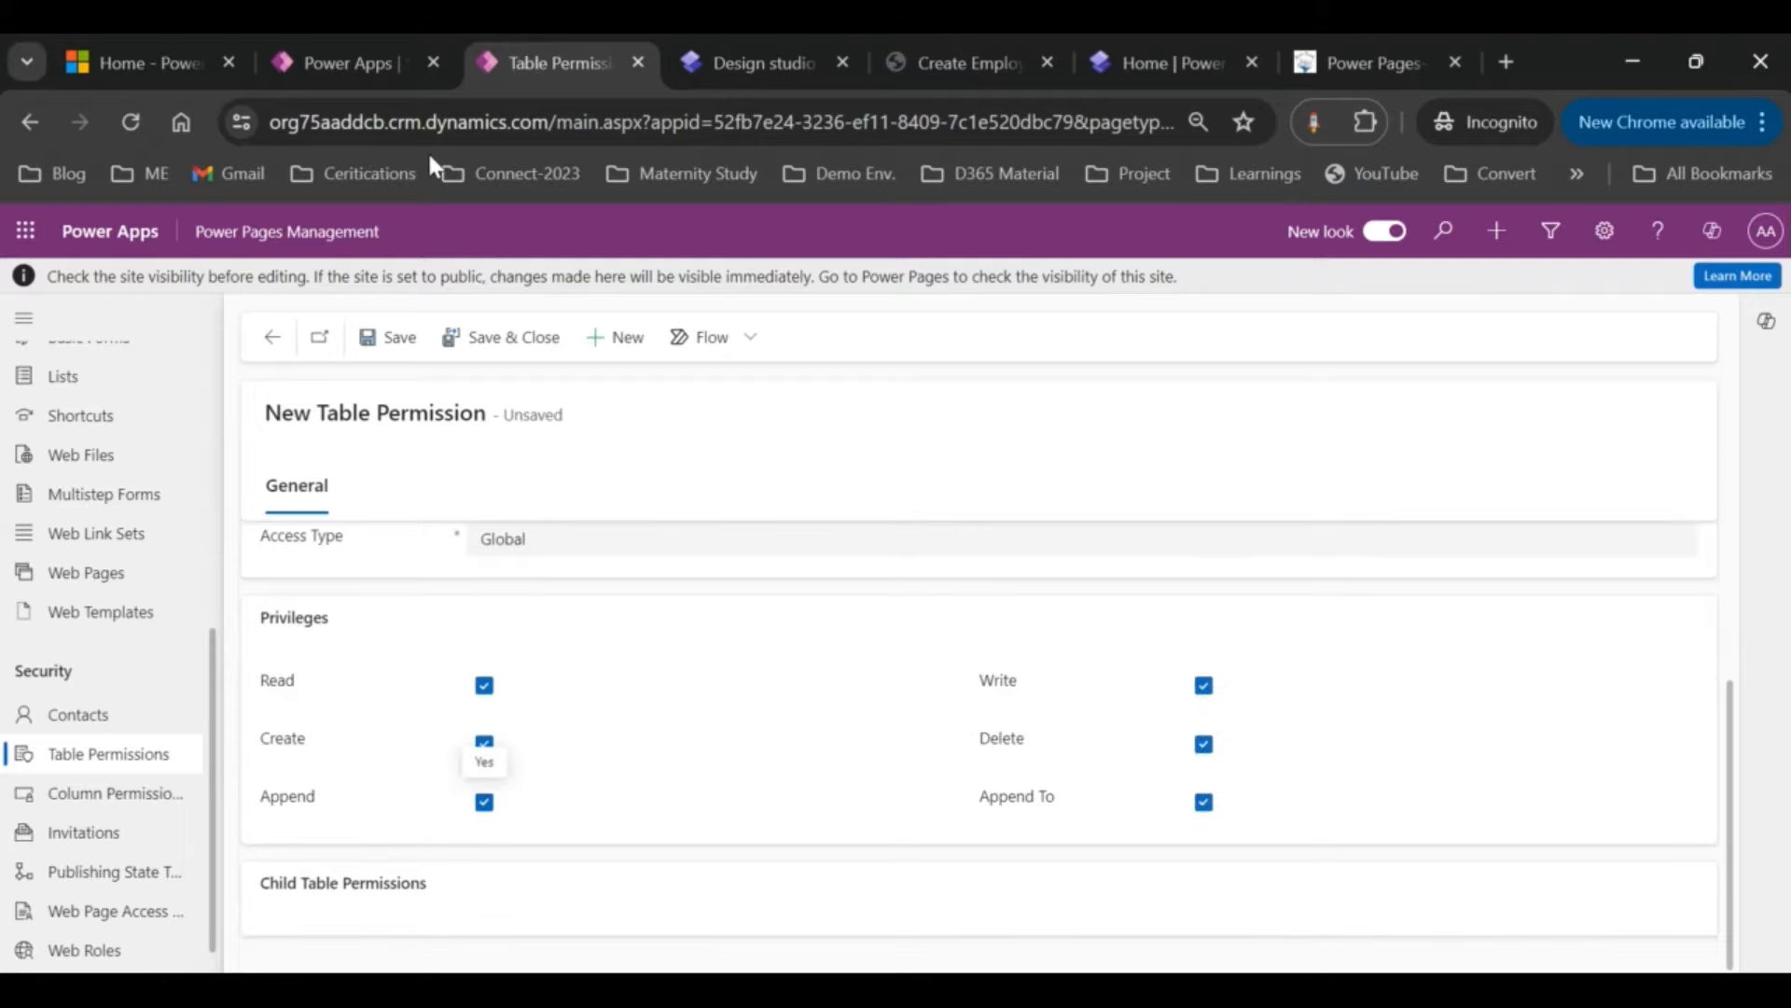
click(387, 336)
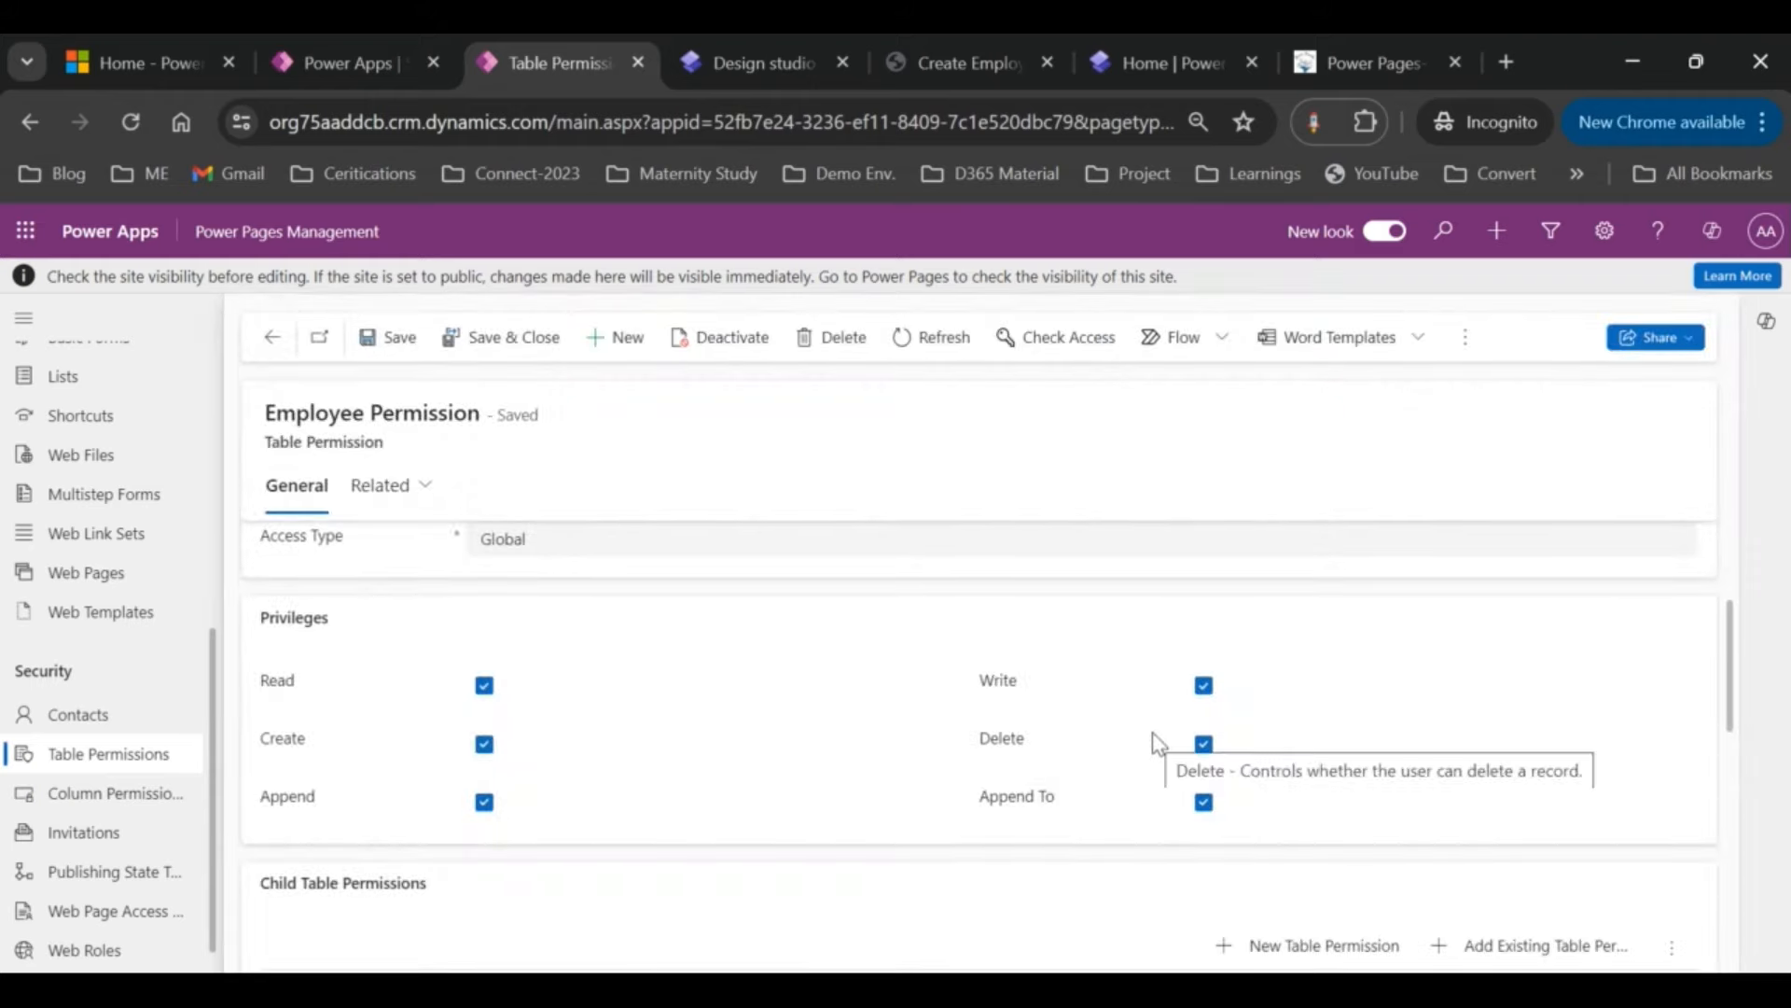
scroll(1154, 737, down, 3)
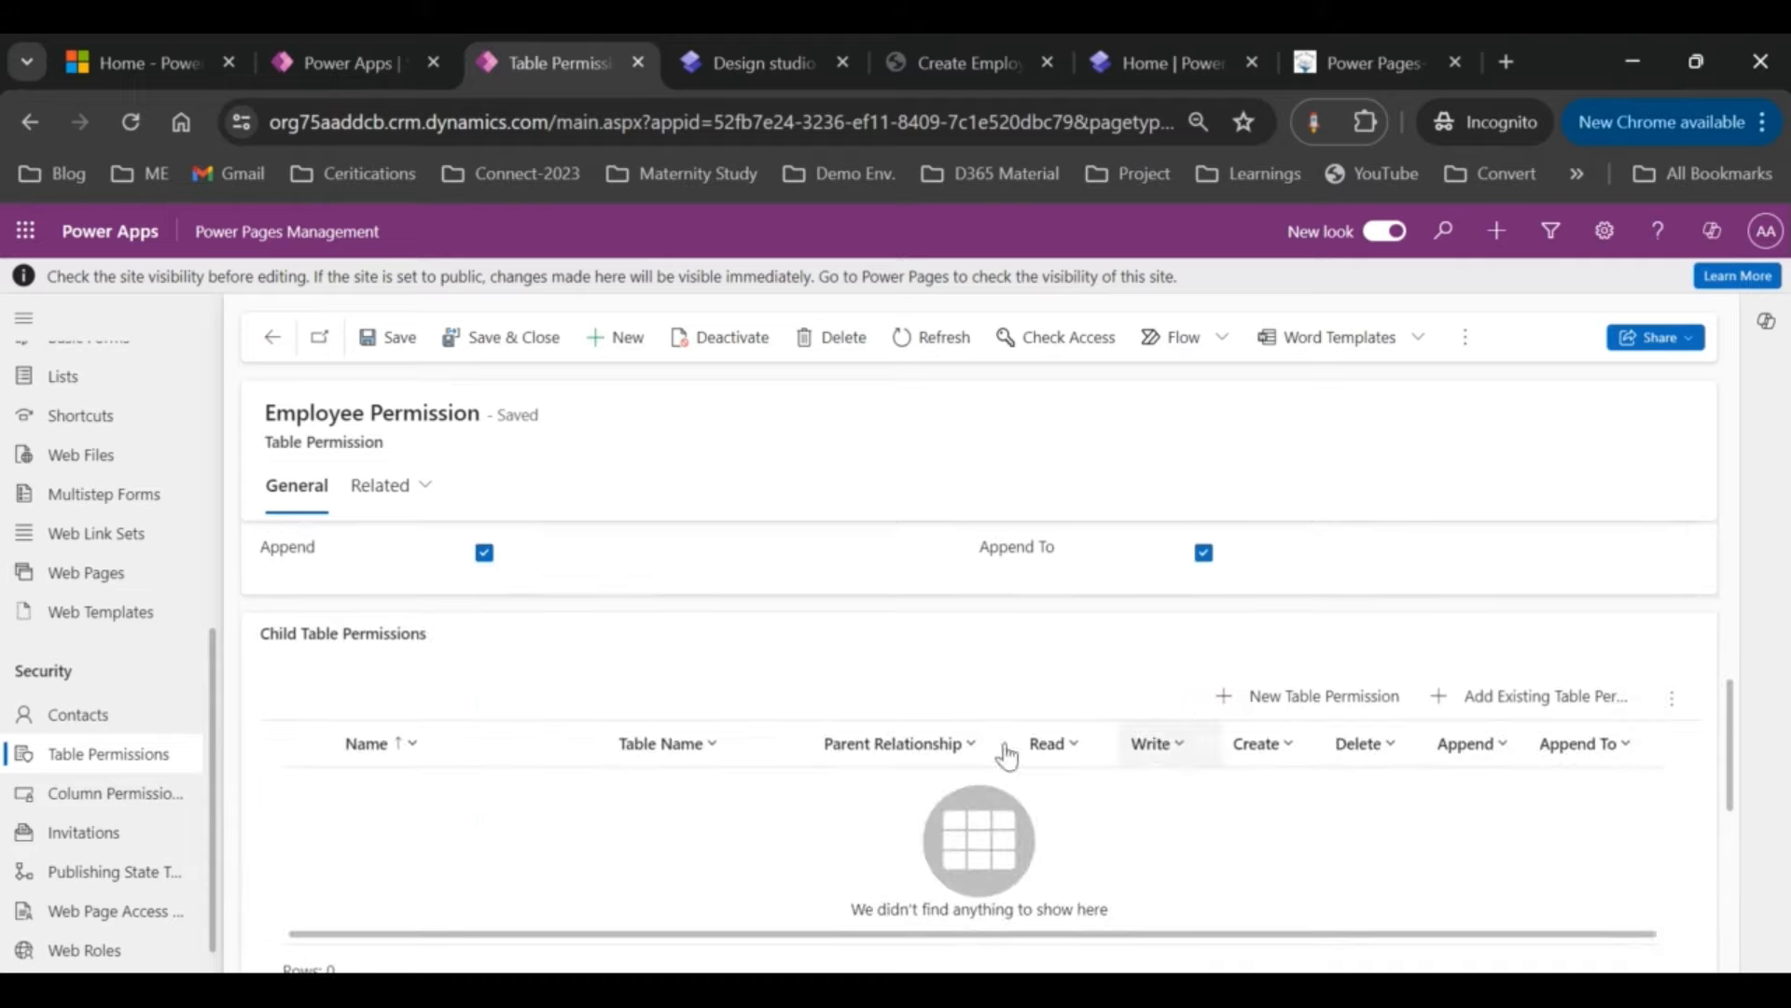
scroll(719, 679, up, 5)
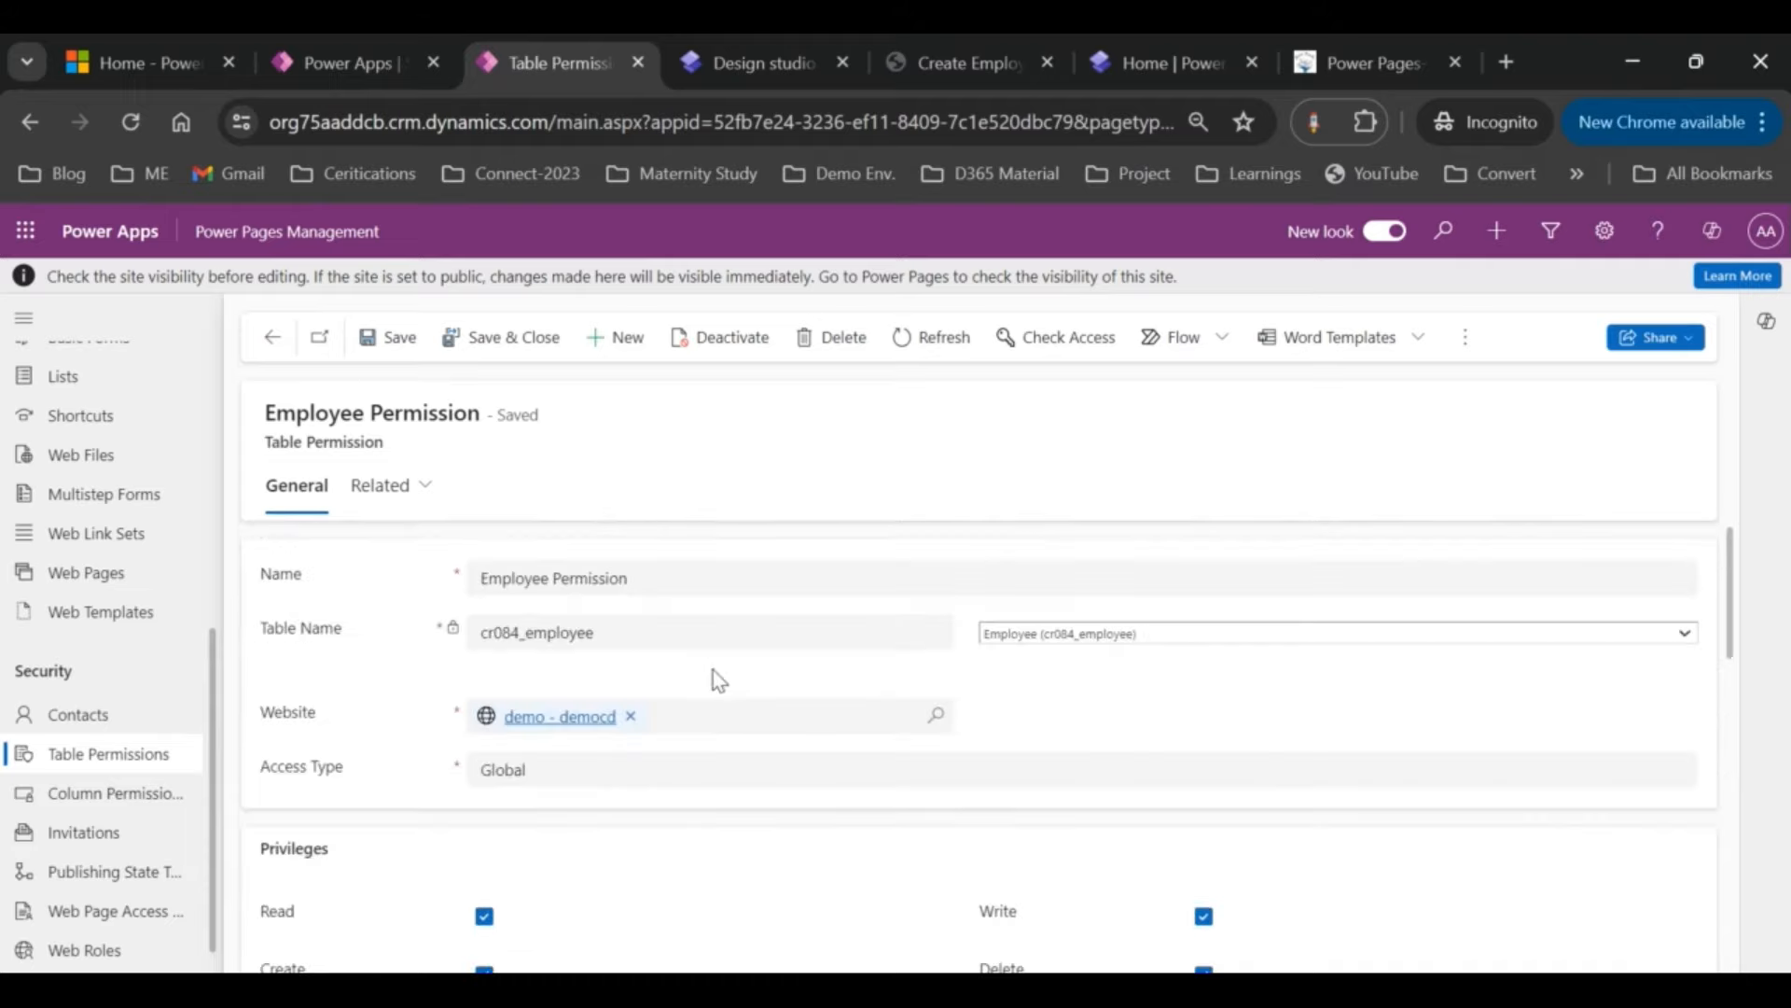
Step: Reopen Employee Permission and view its related table permissions
click(268, 345)
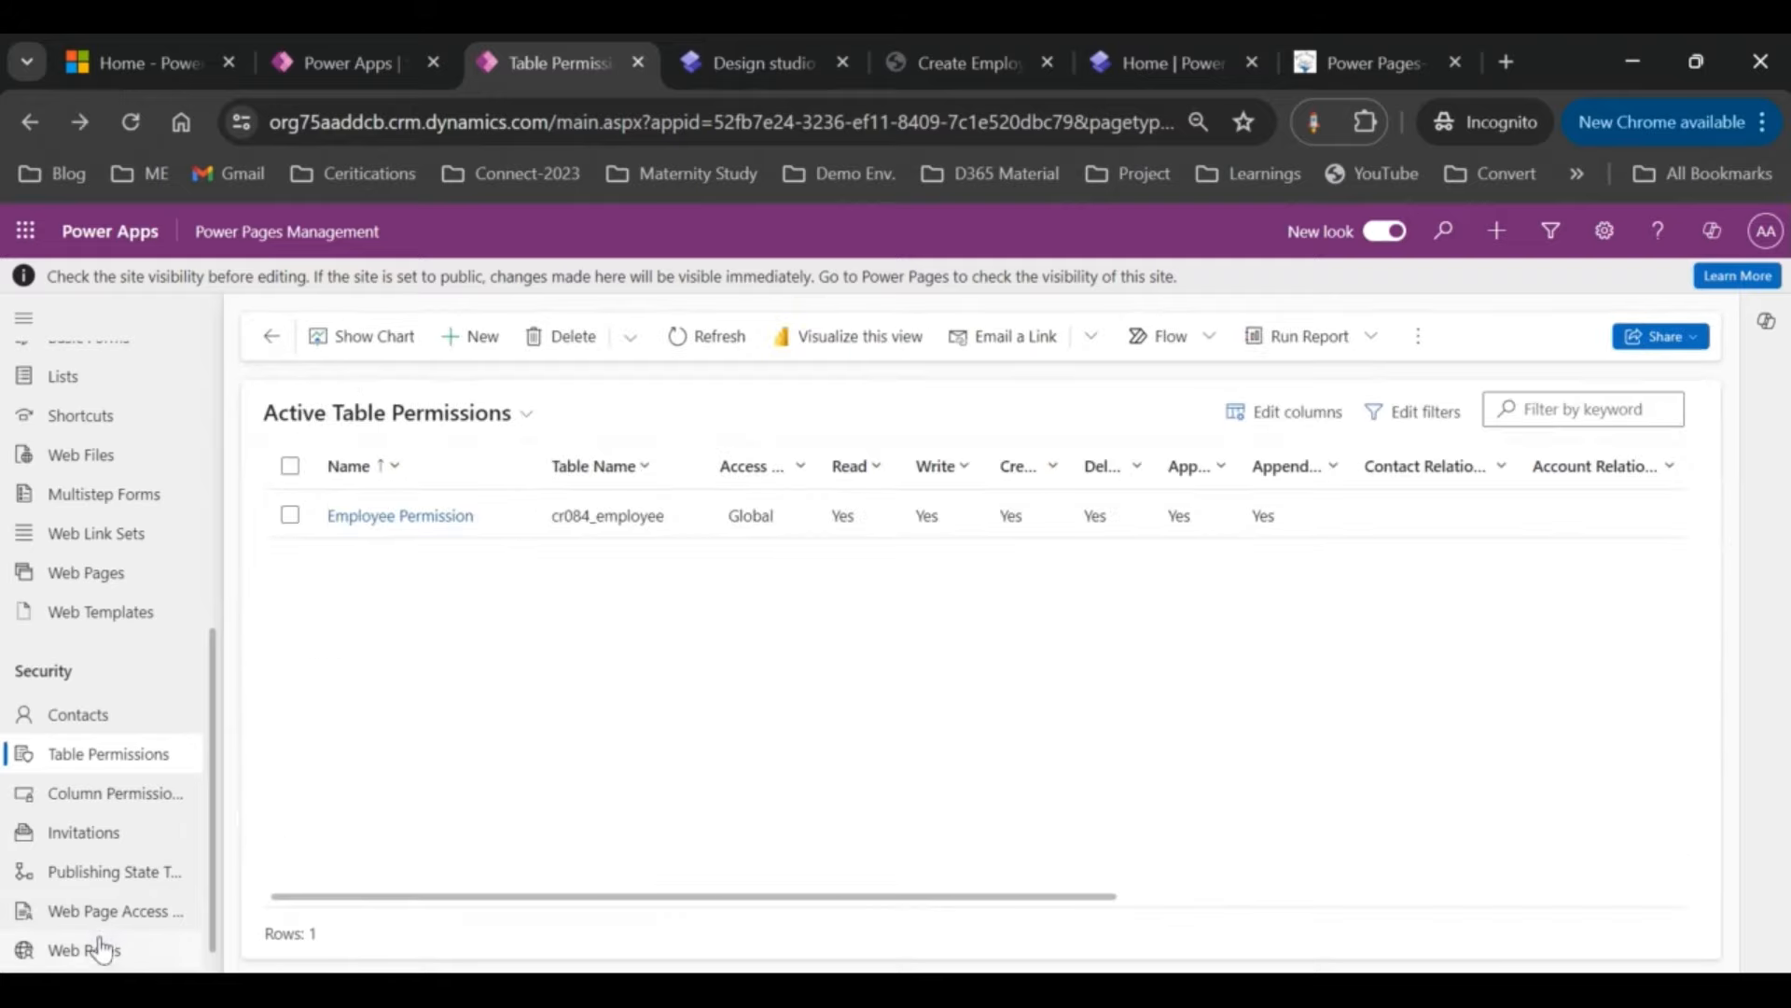
click(69, 951)
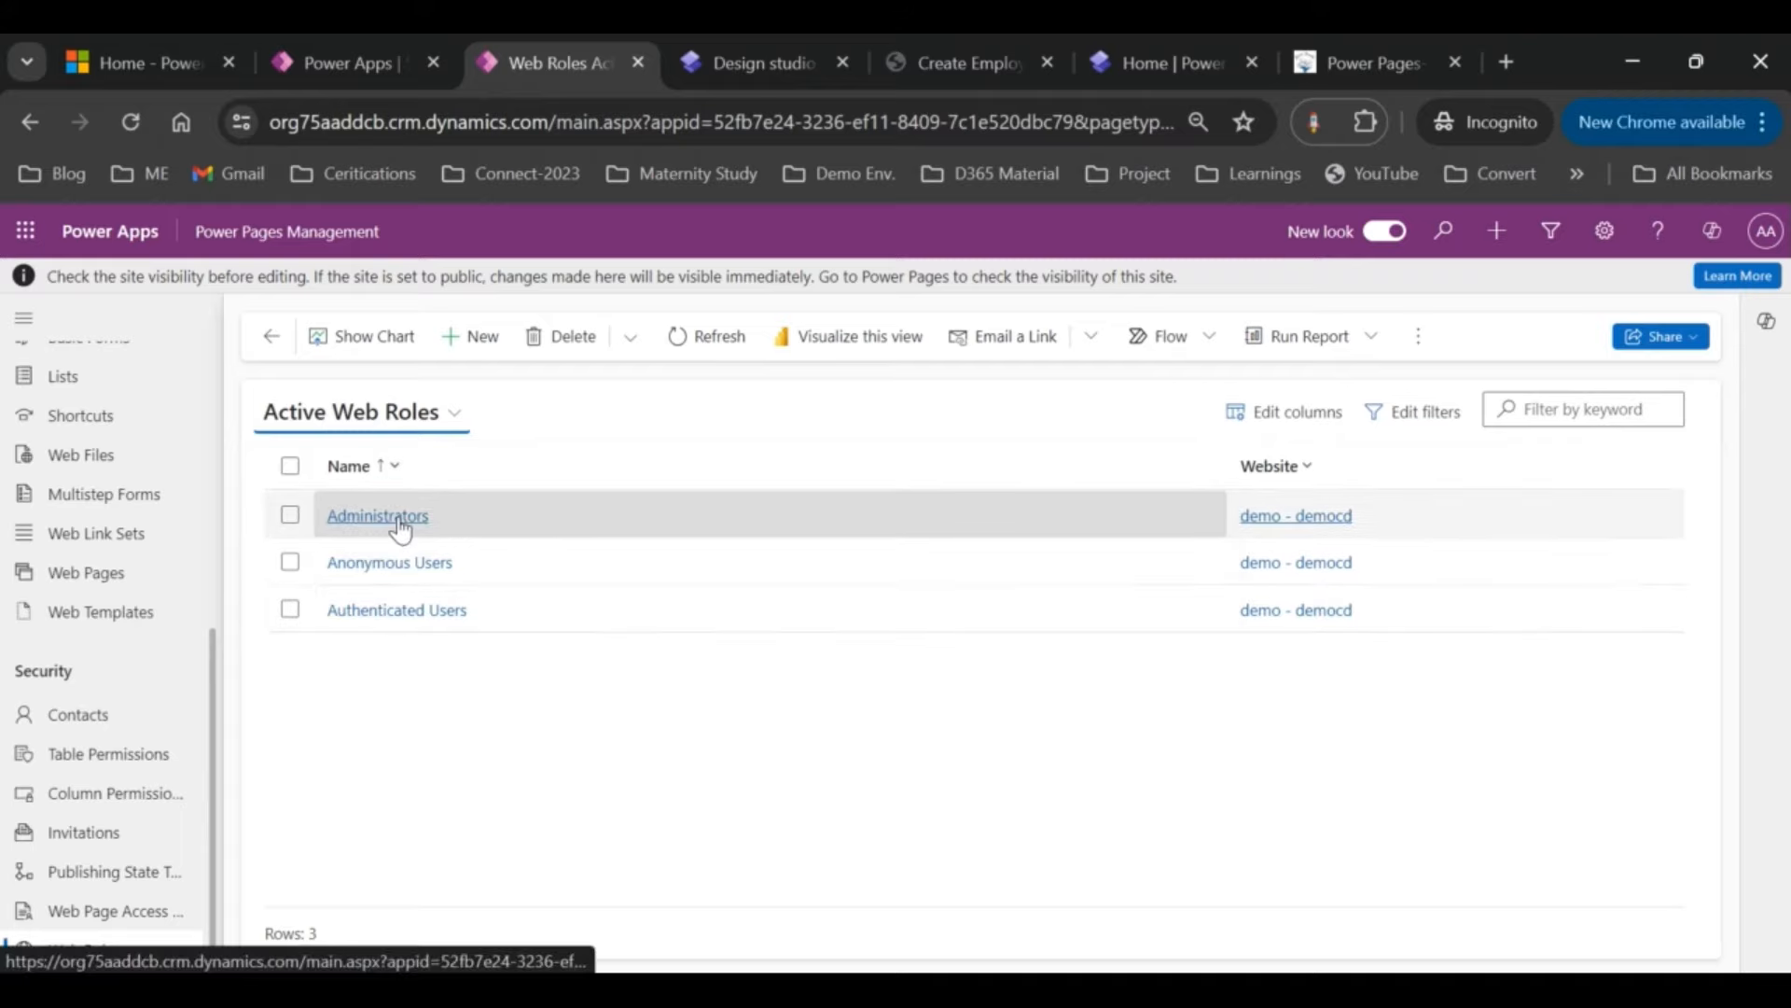
click(108, 753)
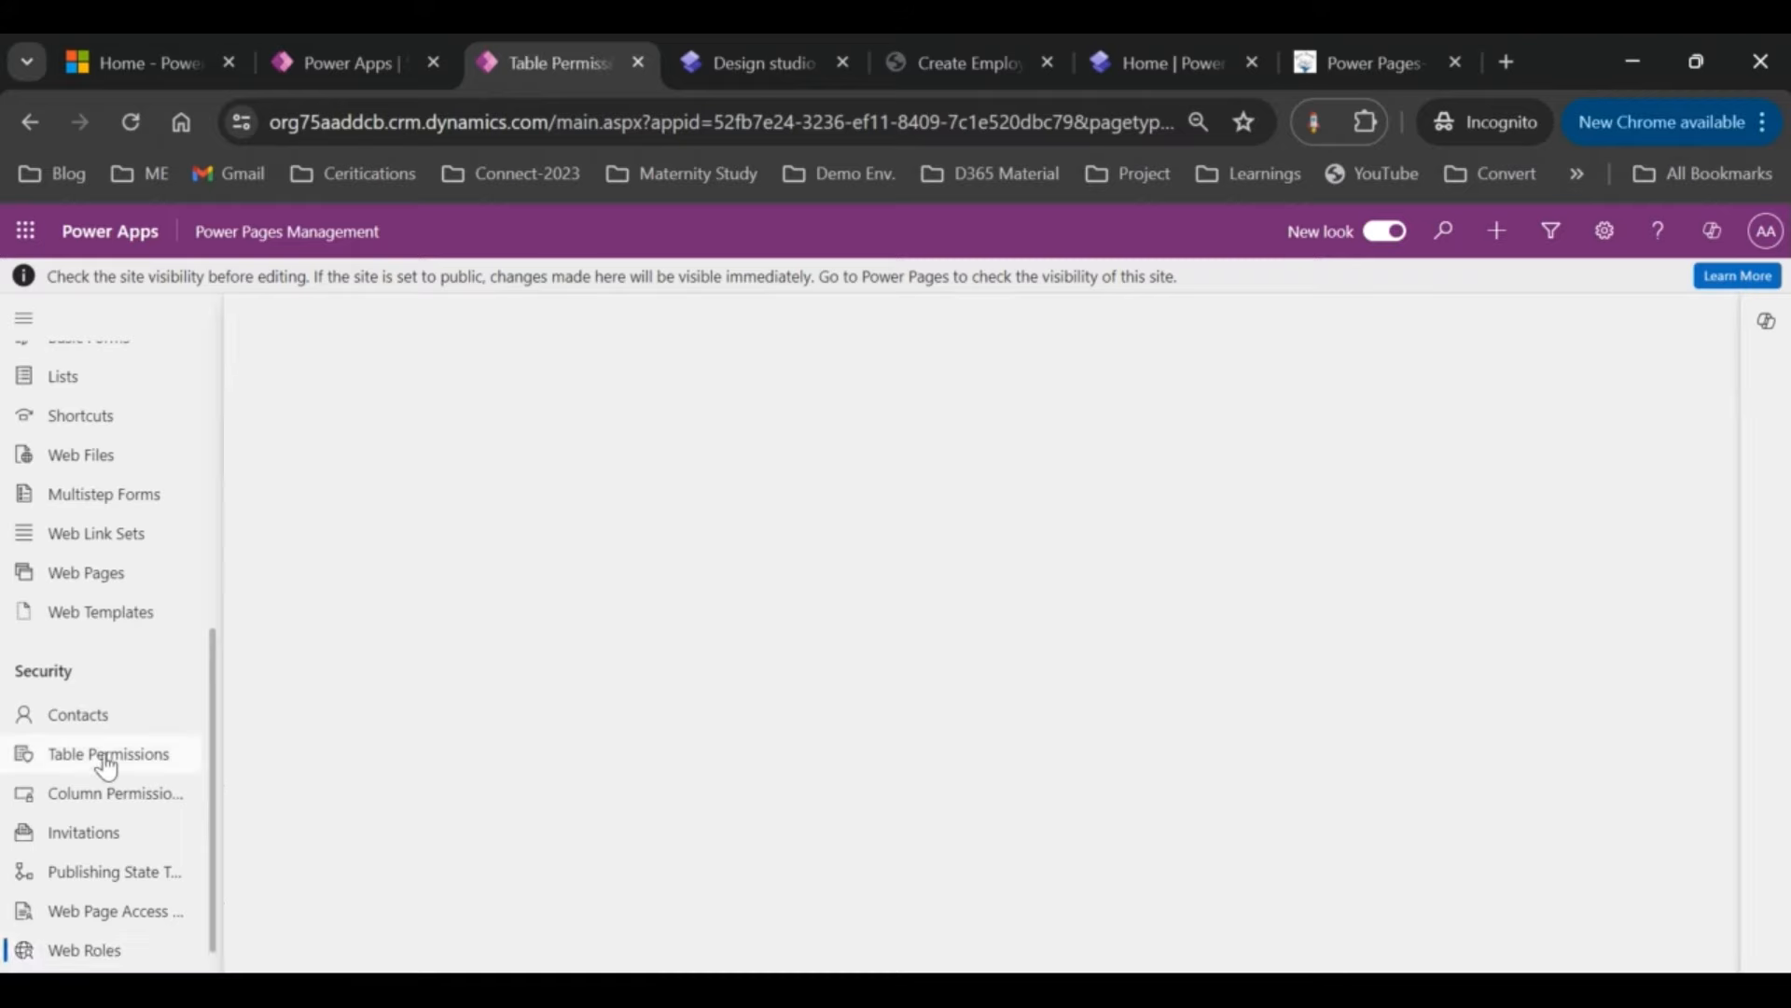
click(466, 518)
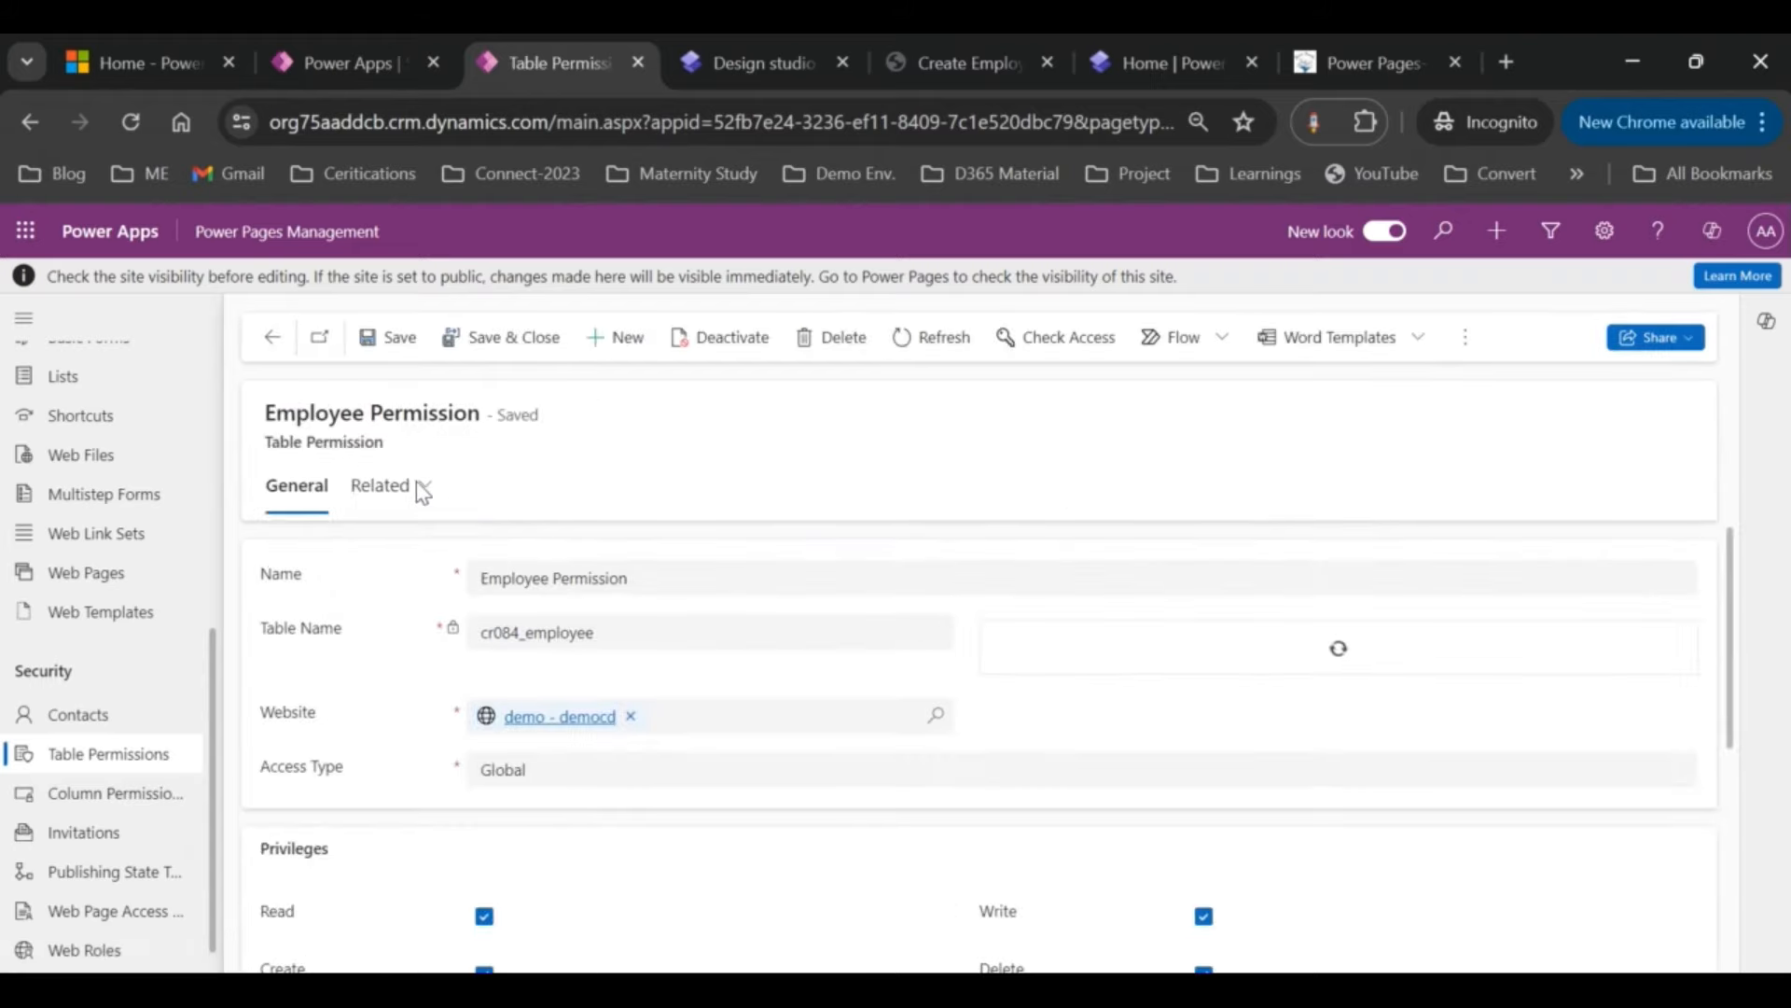
click(428, 495)
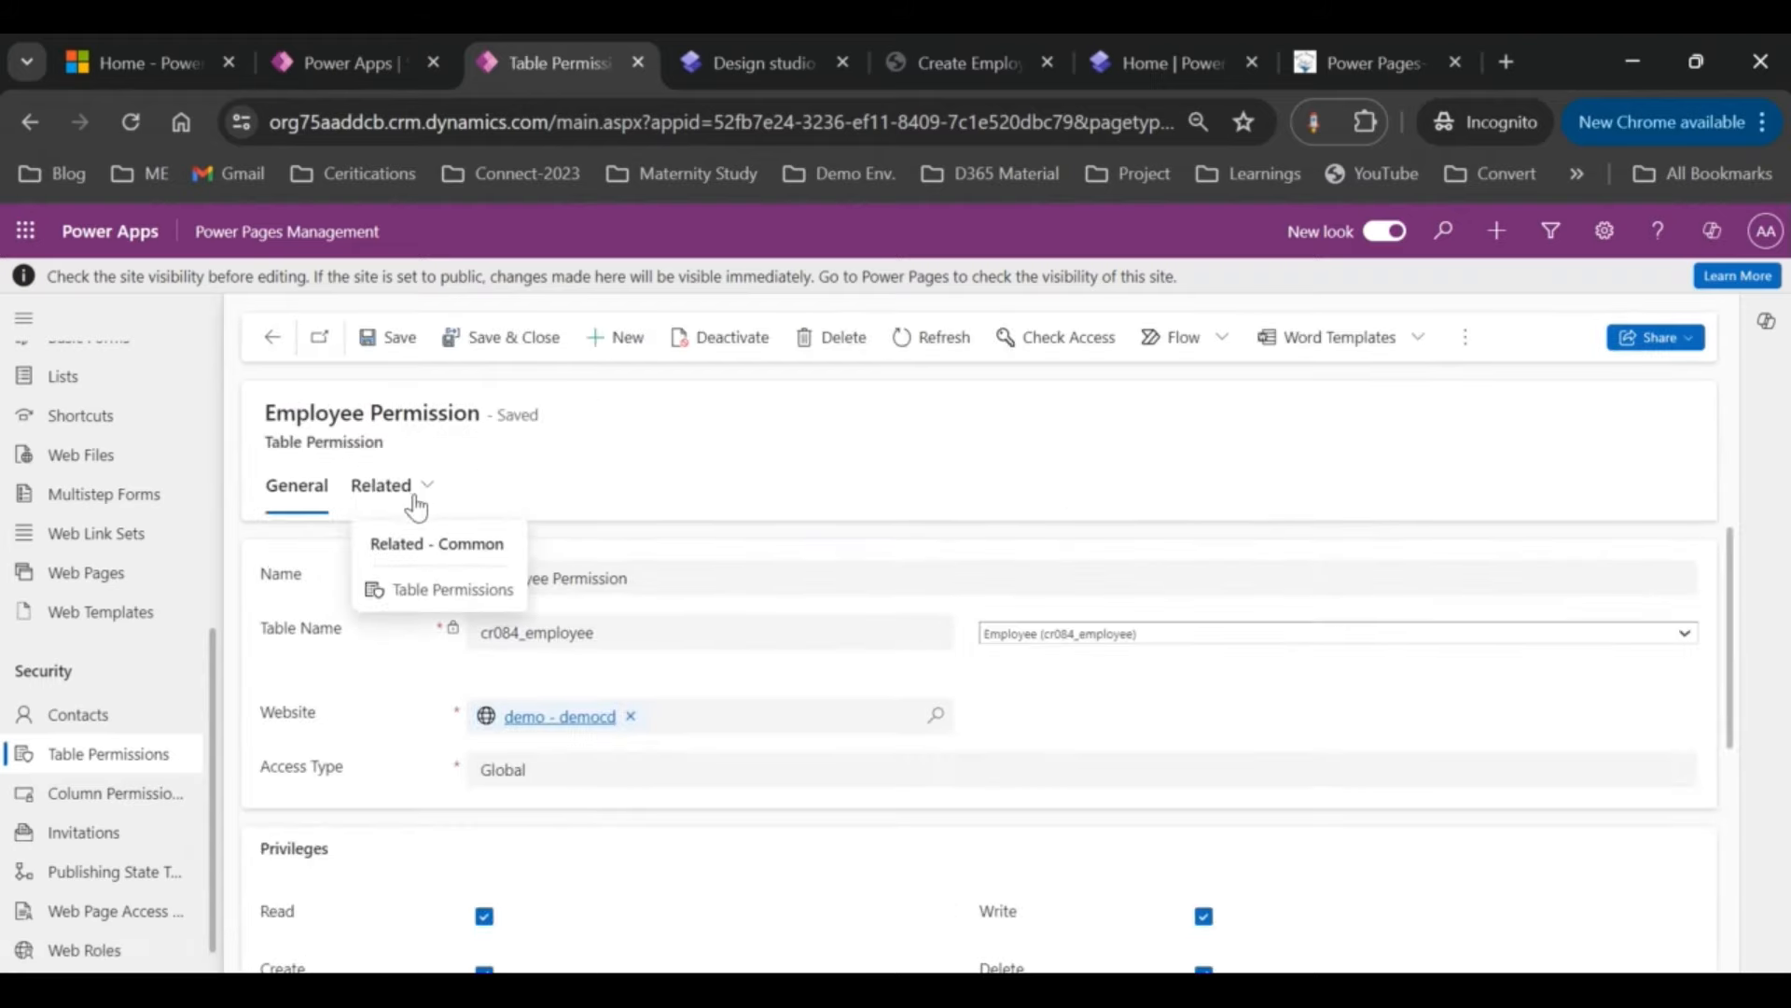
click(429, 501)
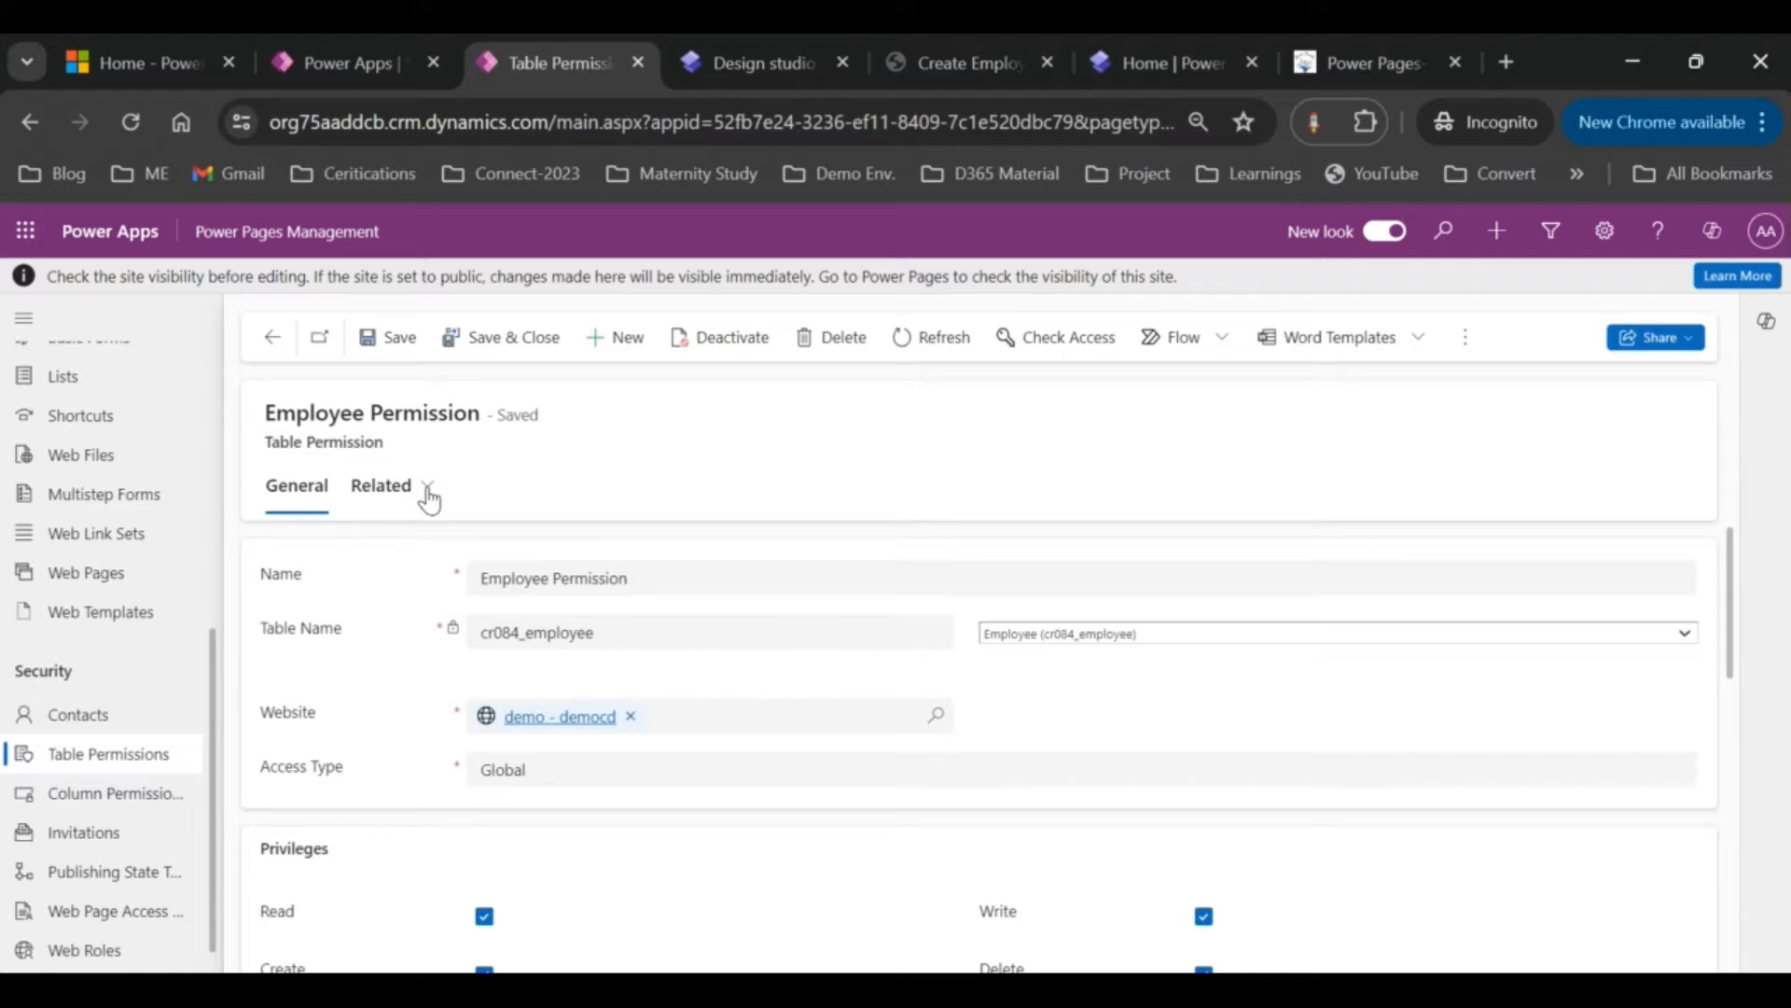
click(429, 502)
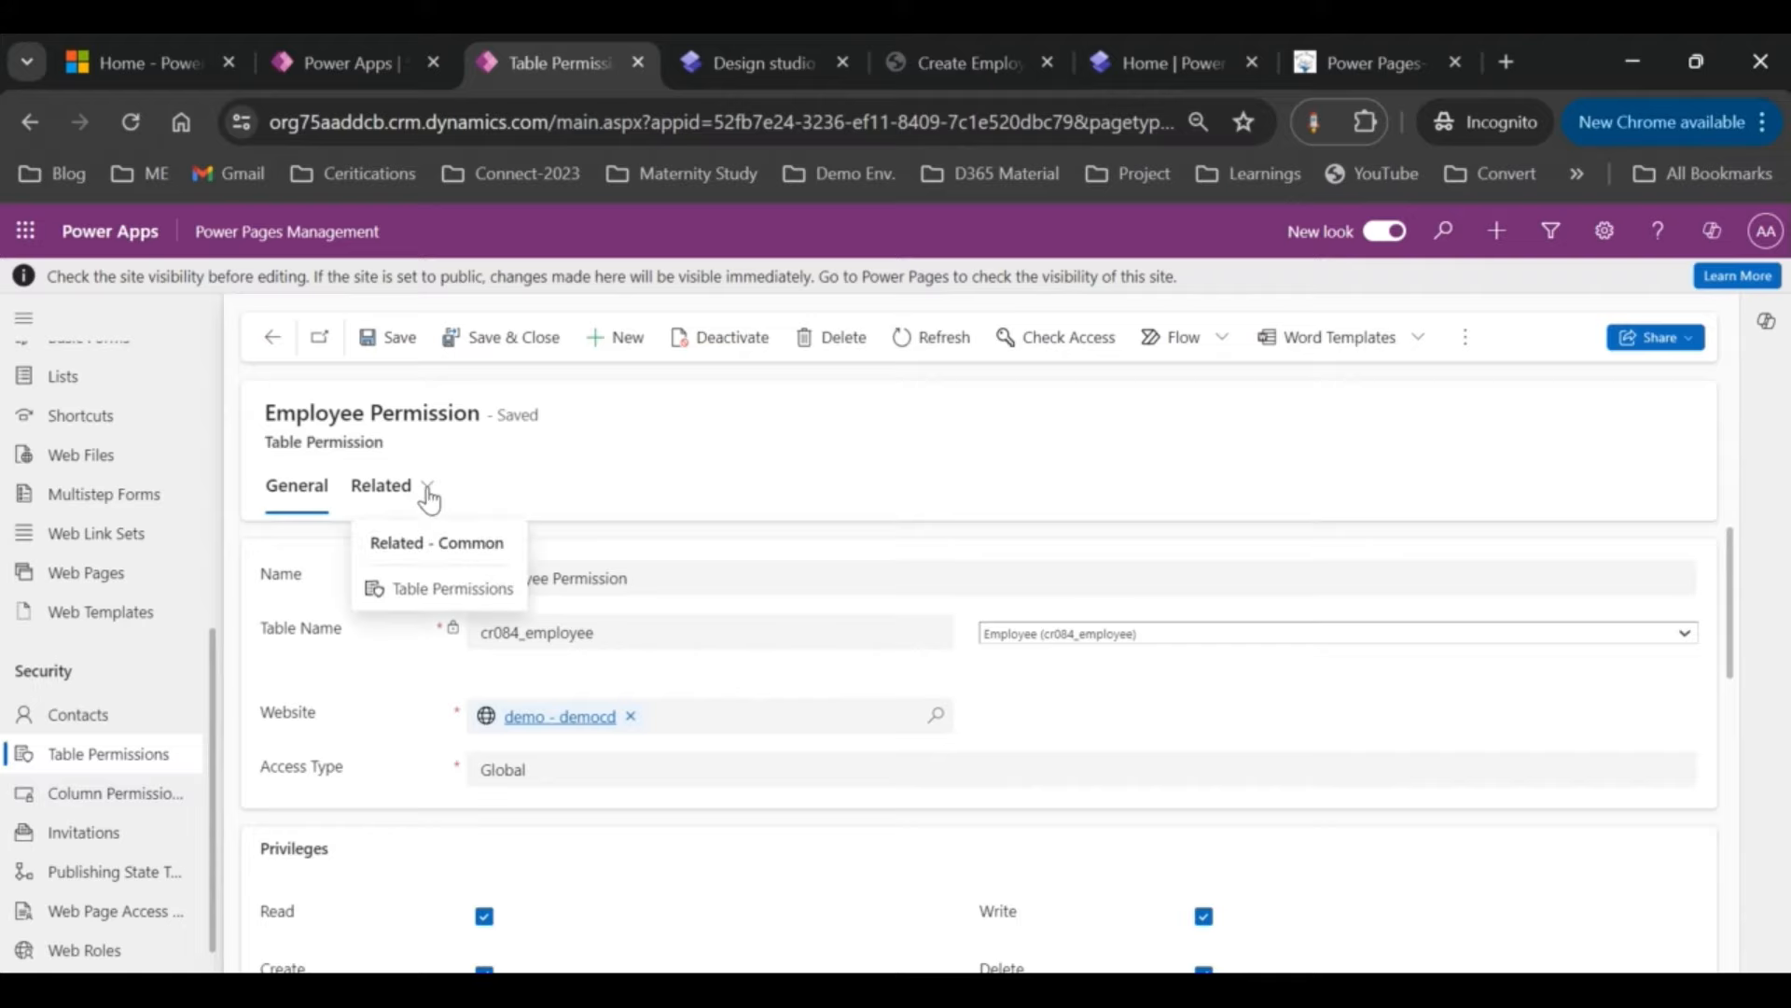
click(440, 590)
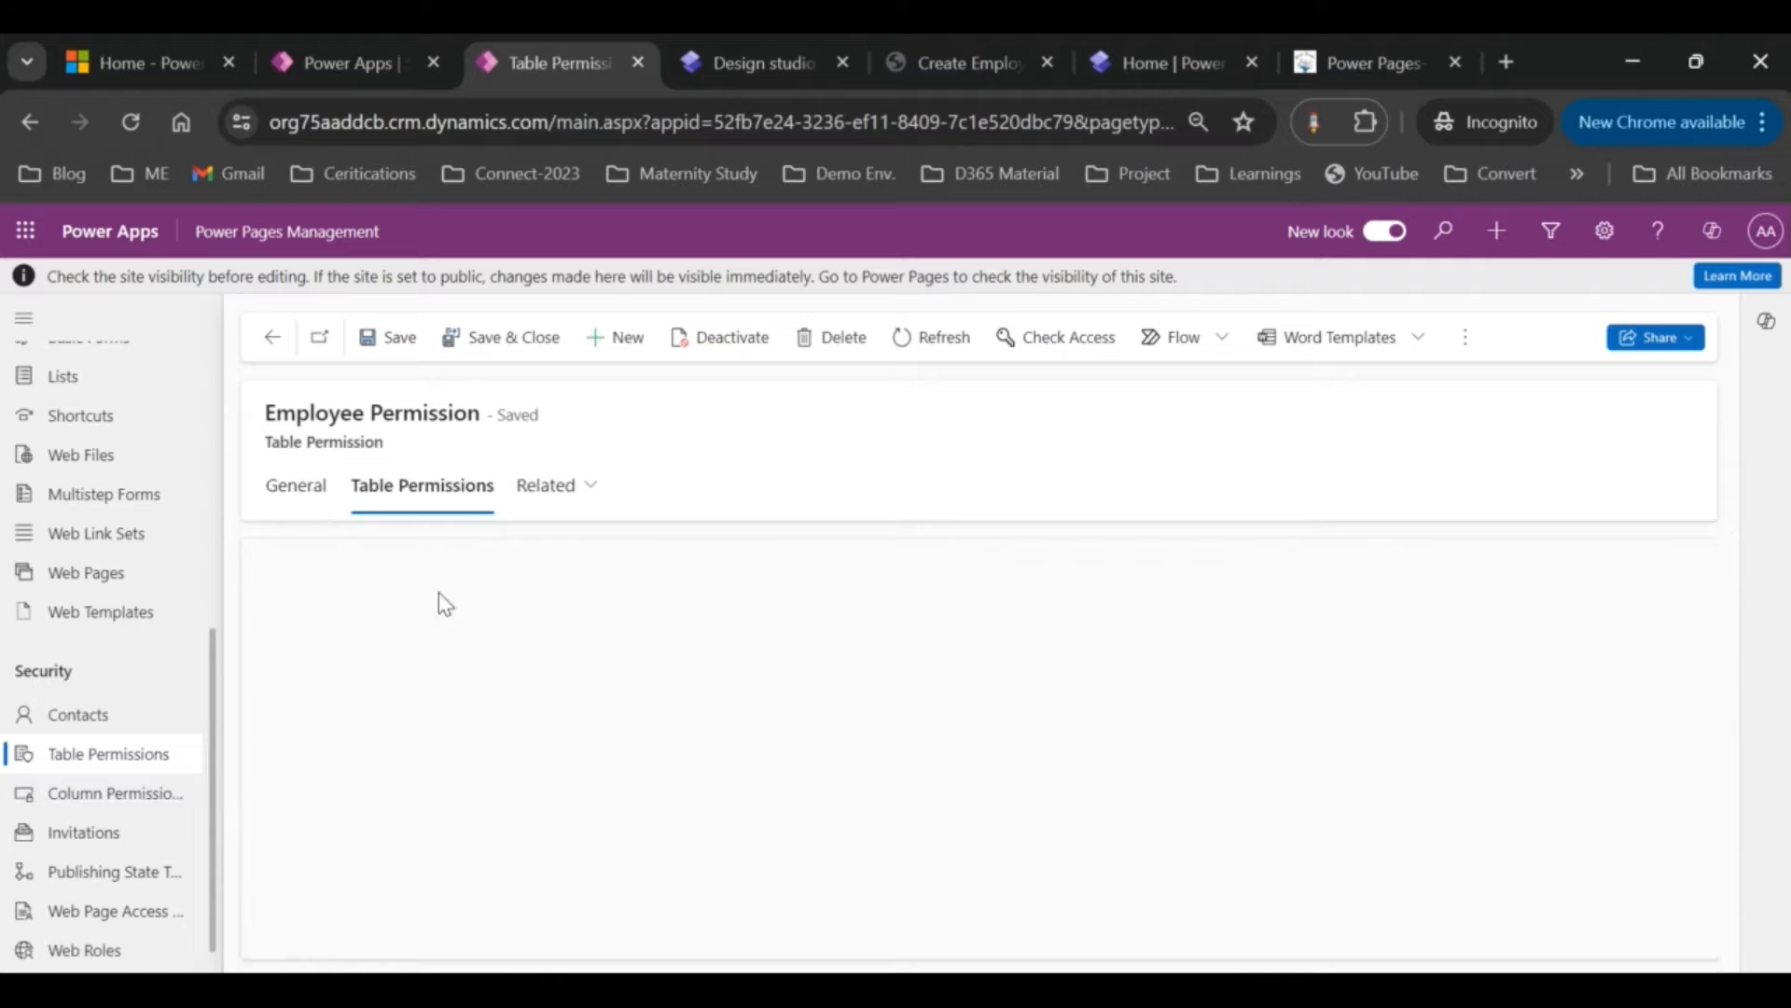
Step: Inspect the Anonymous Users web role, then return to the table permissions list
click(595, 494)
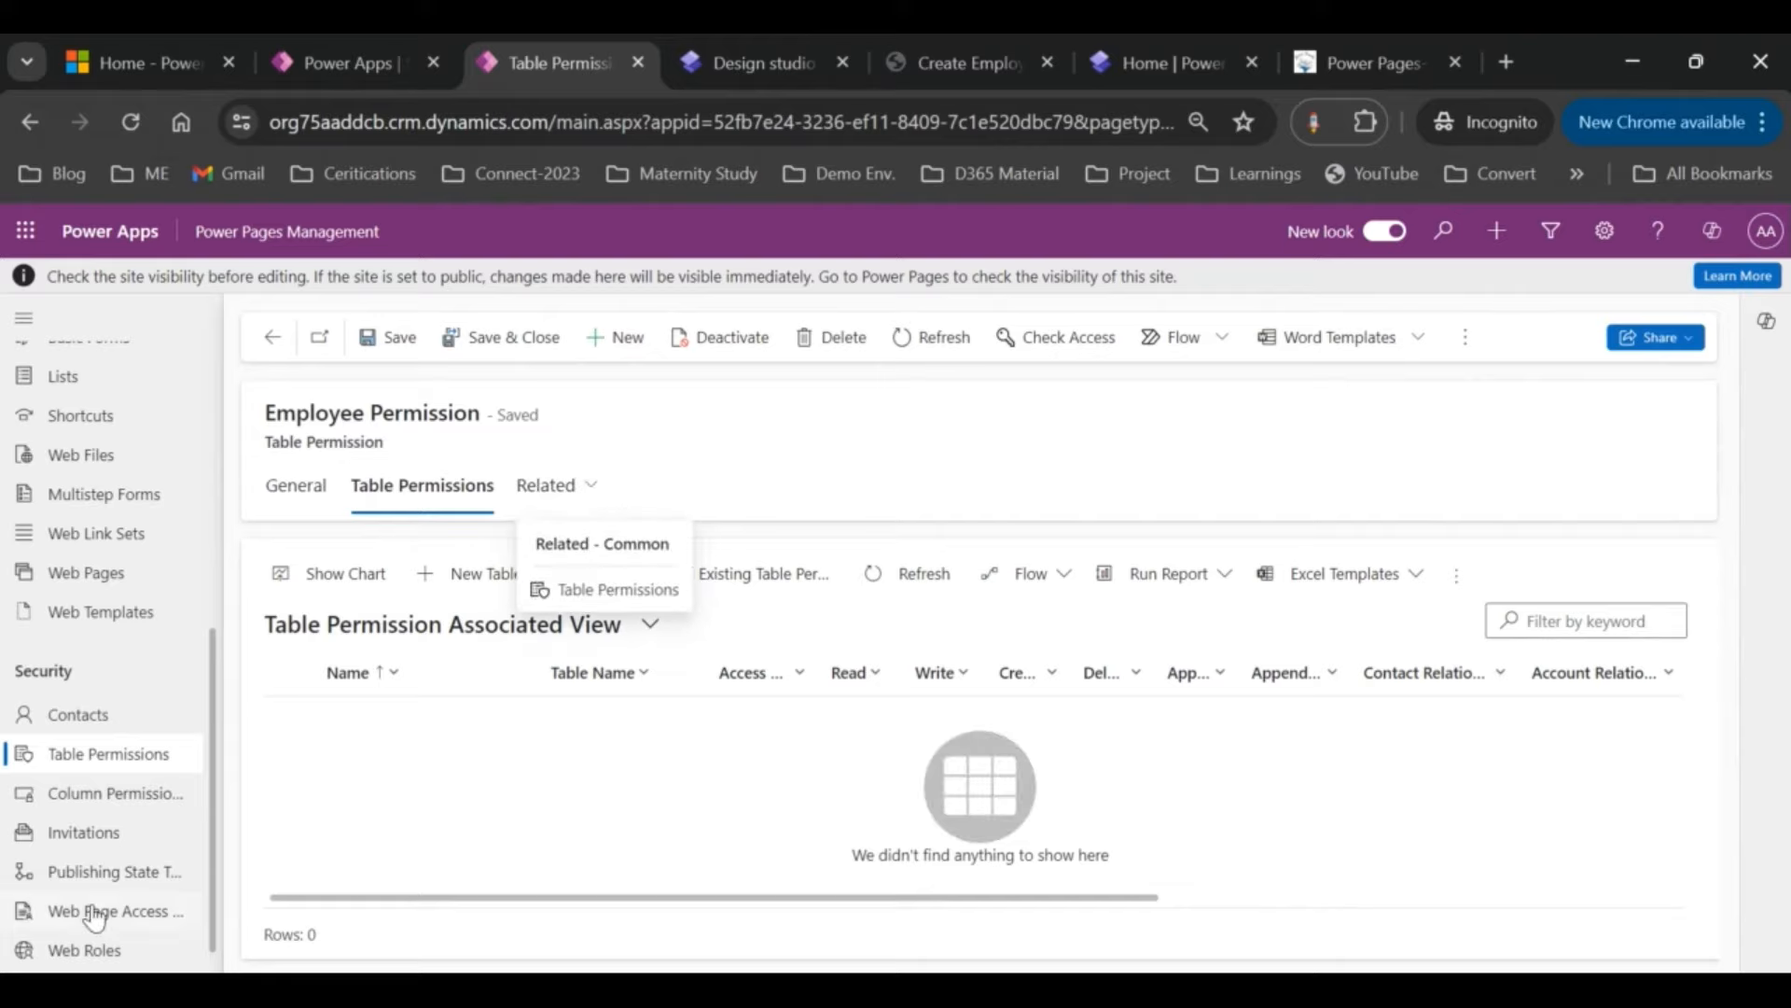
click(93, 949)
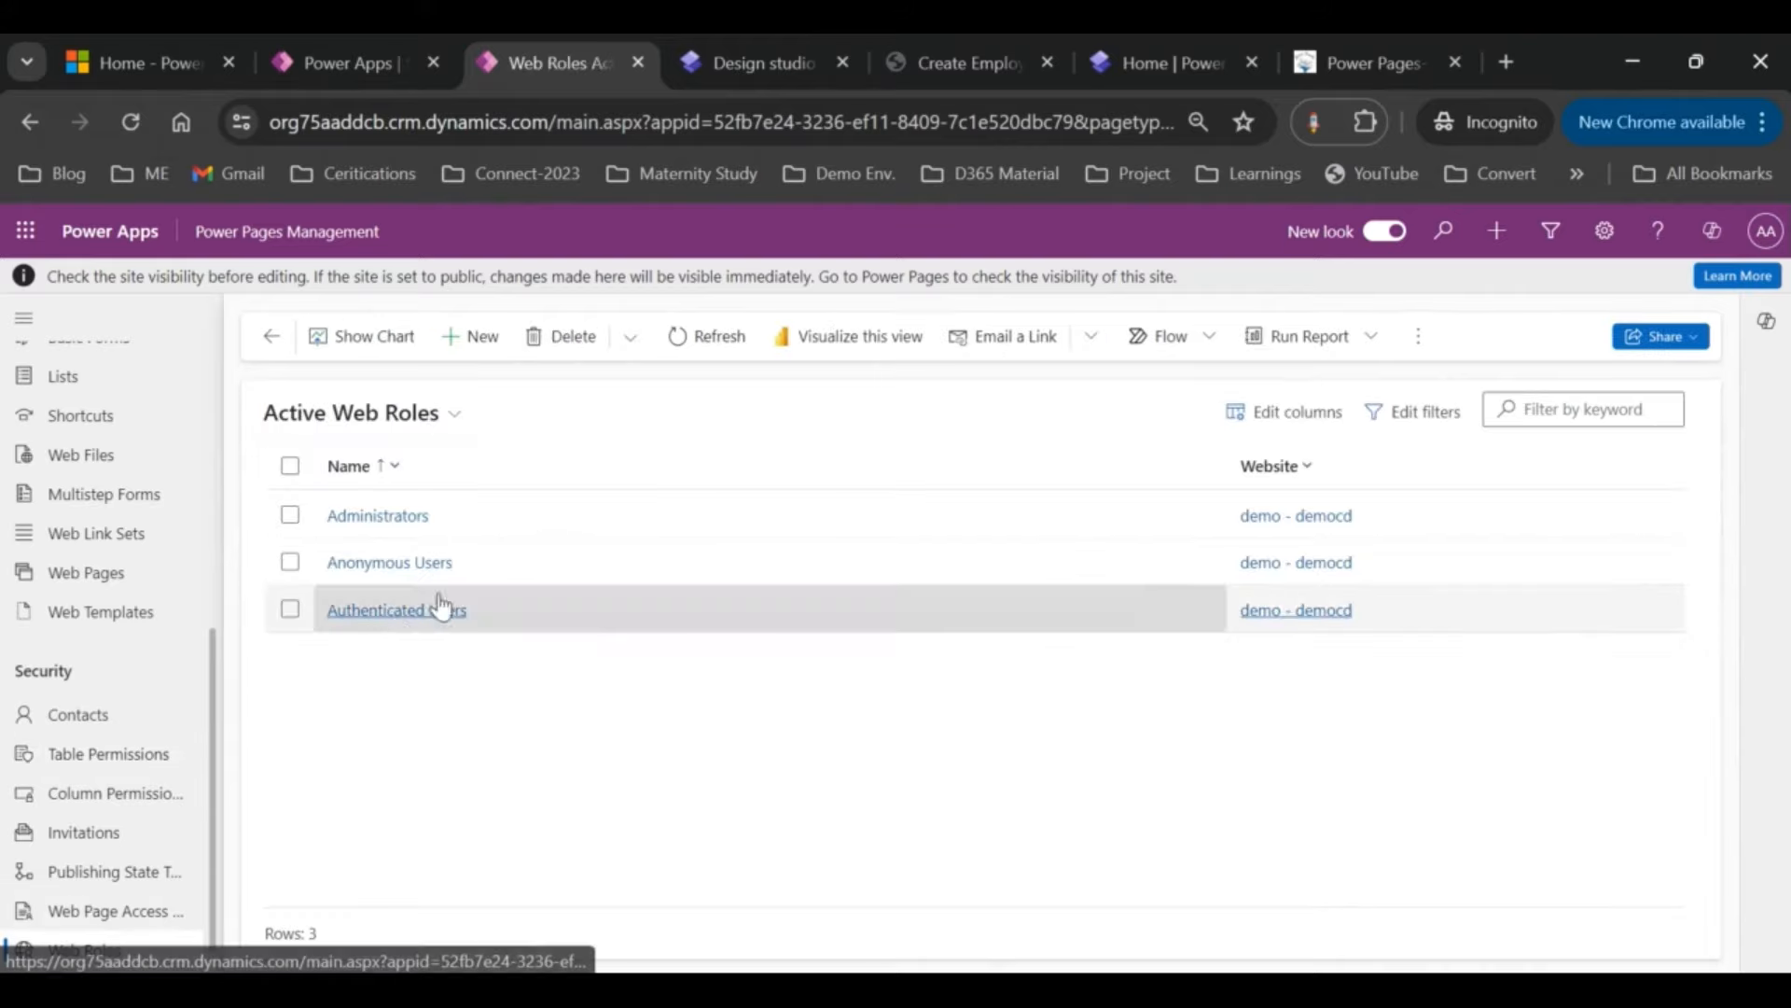
double_click(542, 550)
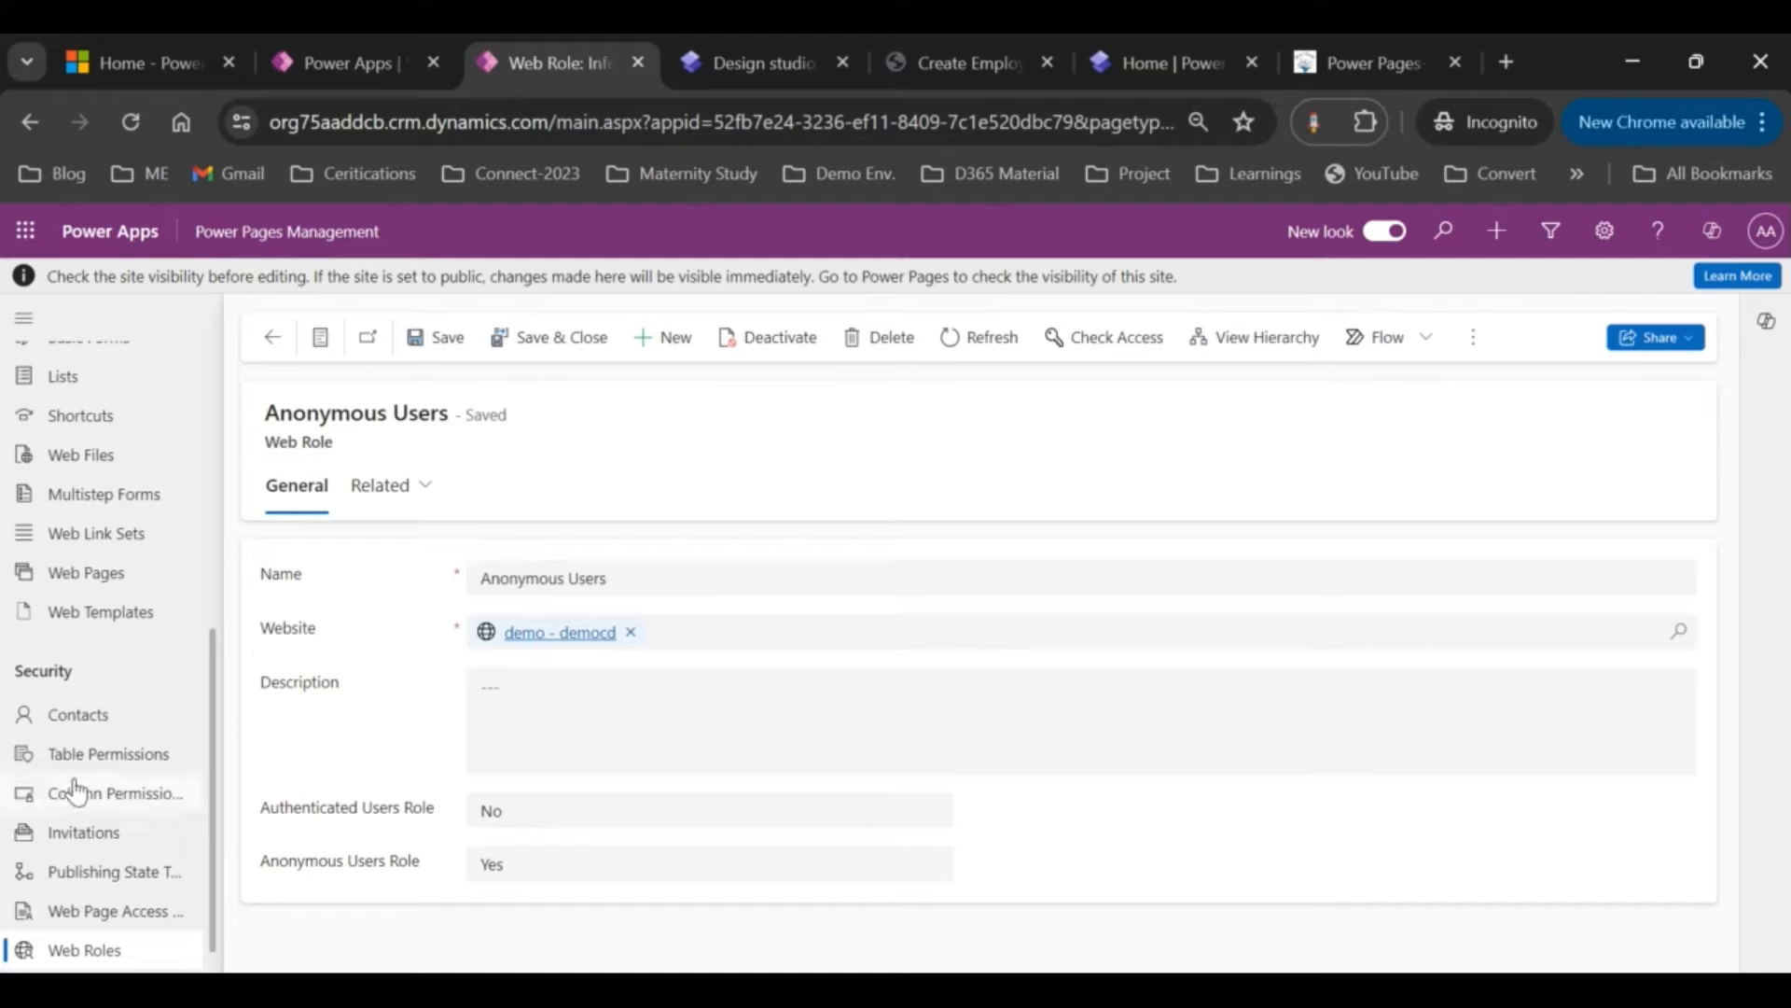
click(112, 761)
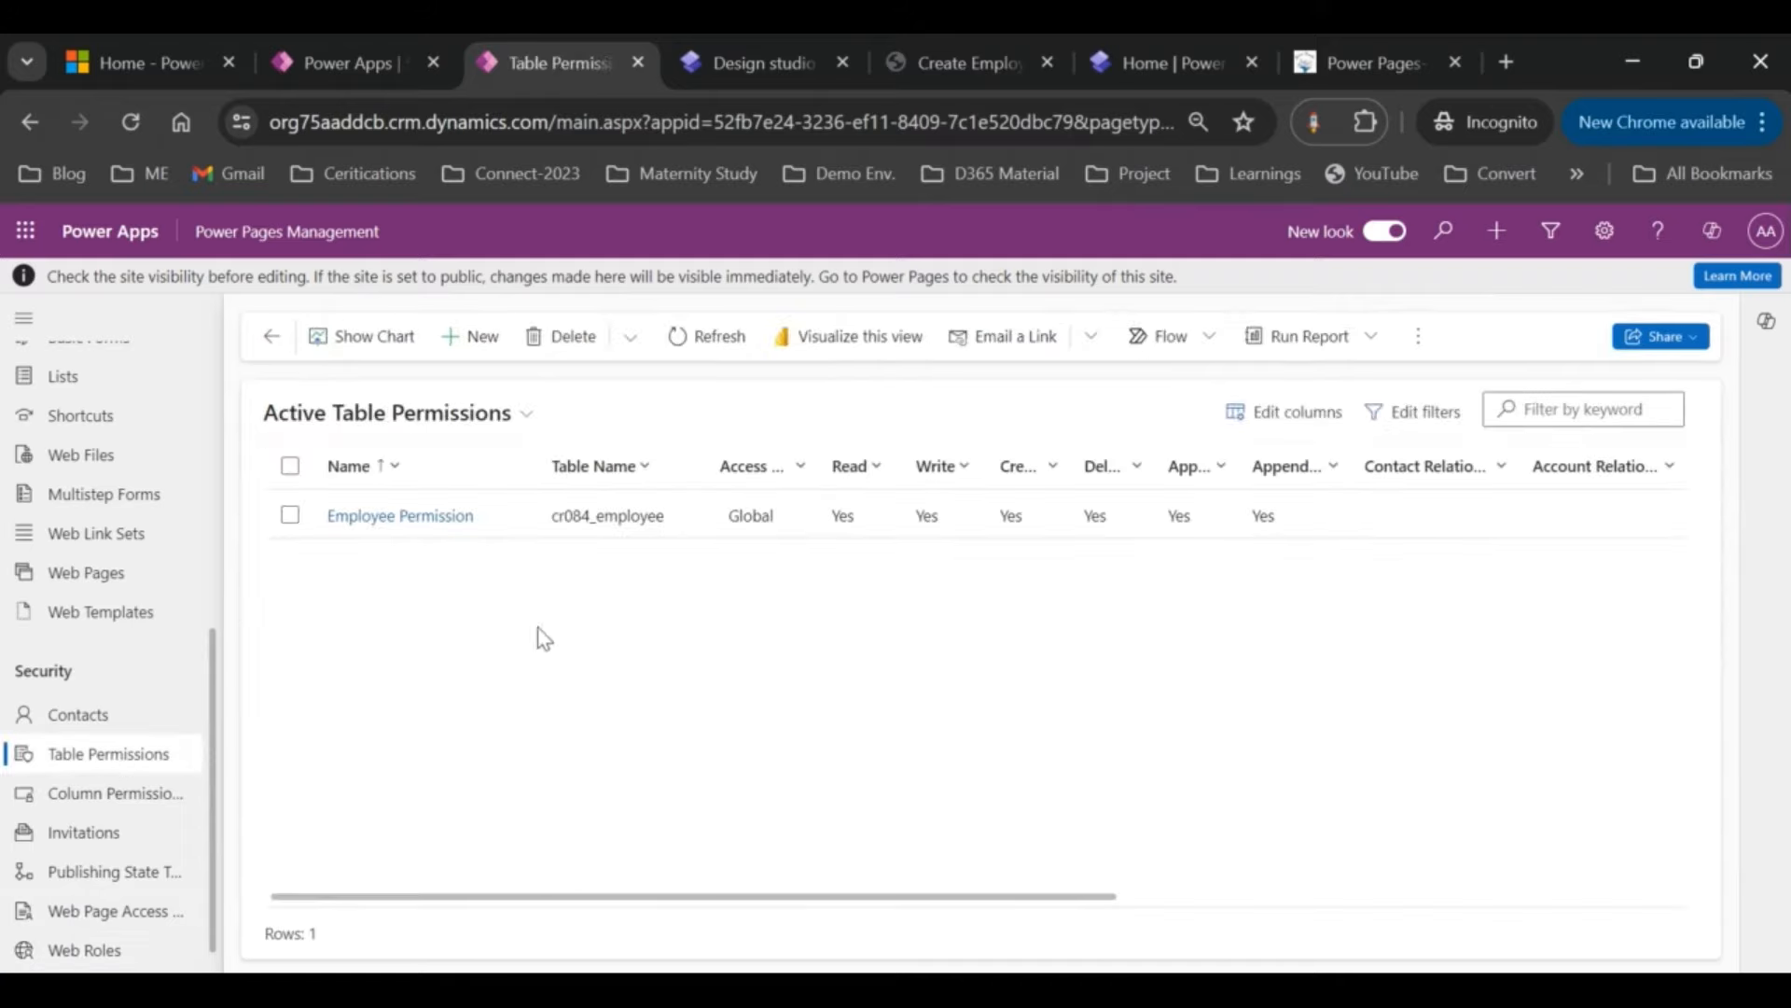
Step: Sync the site in the design studio and check the live Create Employee page again
click(767, 60)
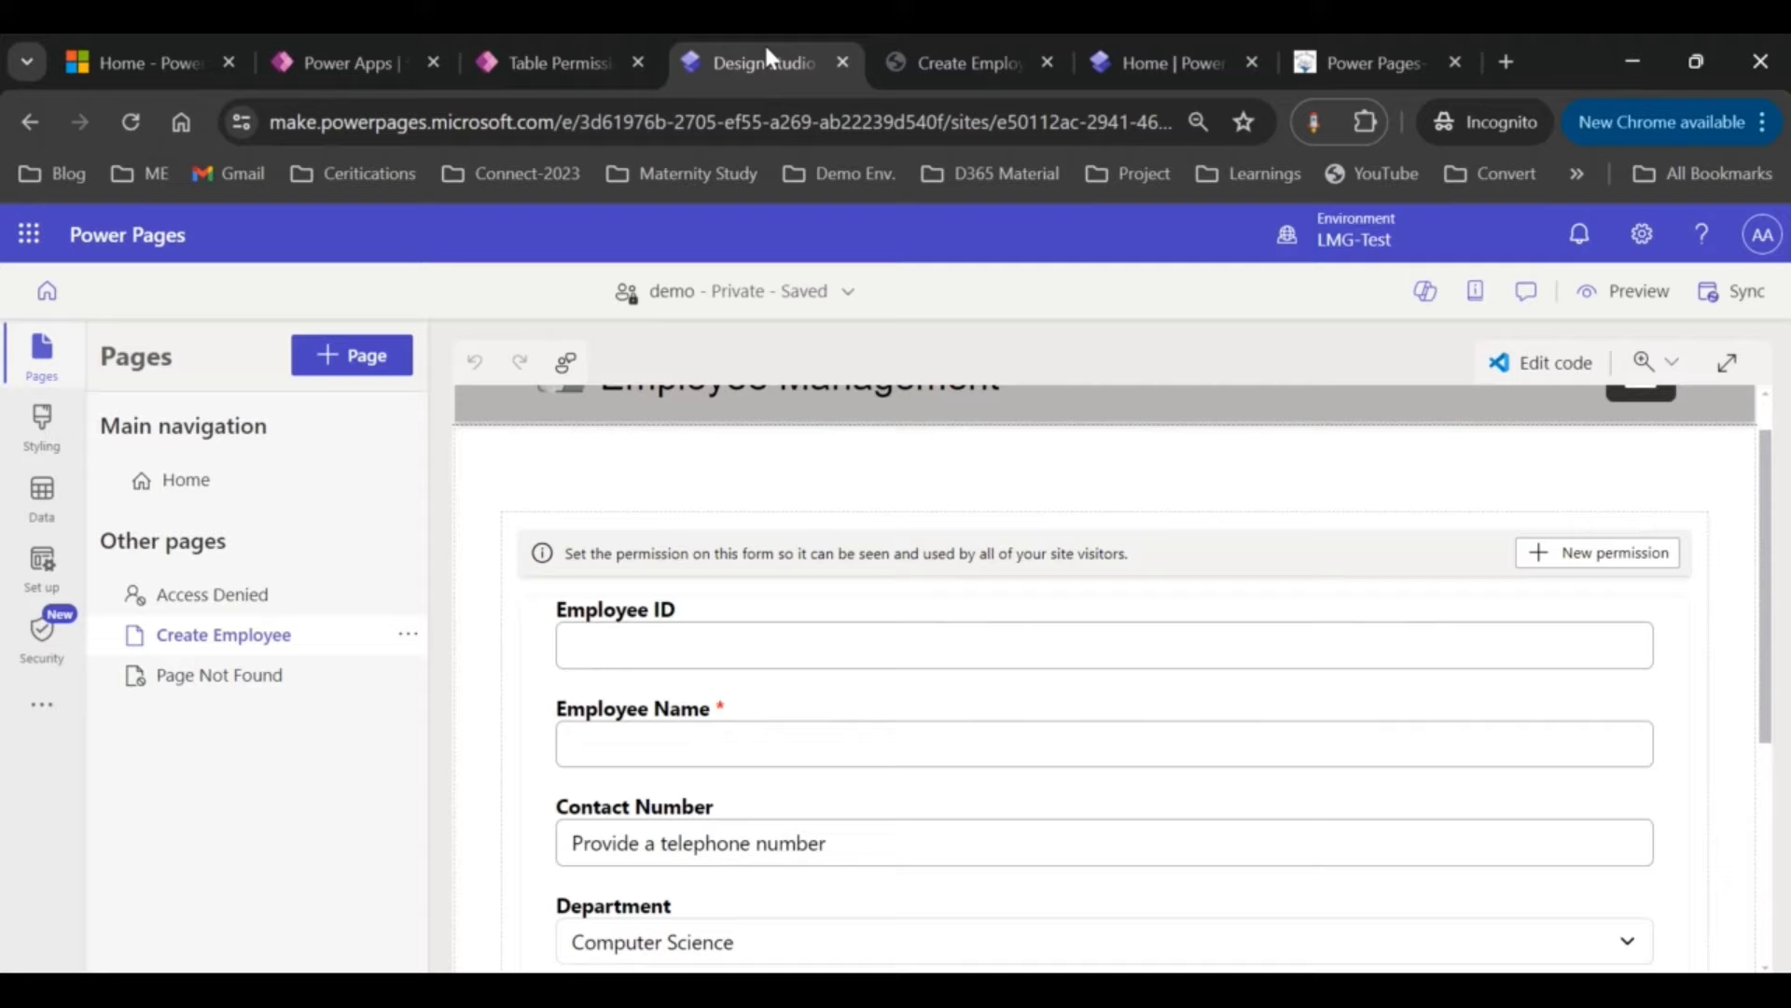
click(1735, 297)
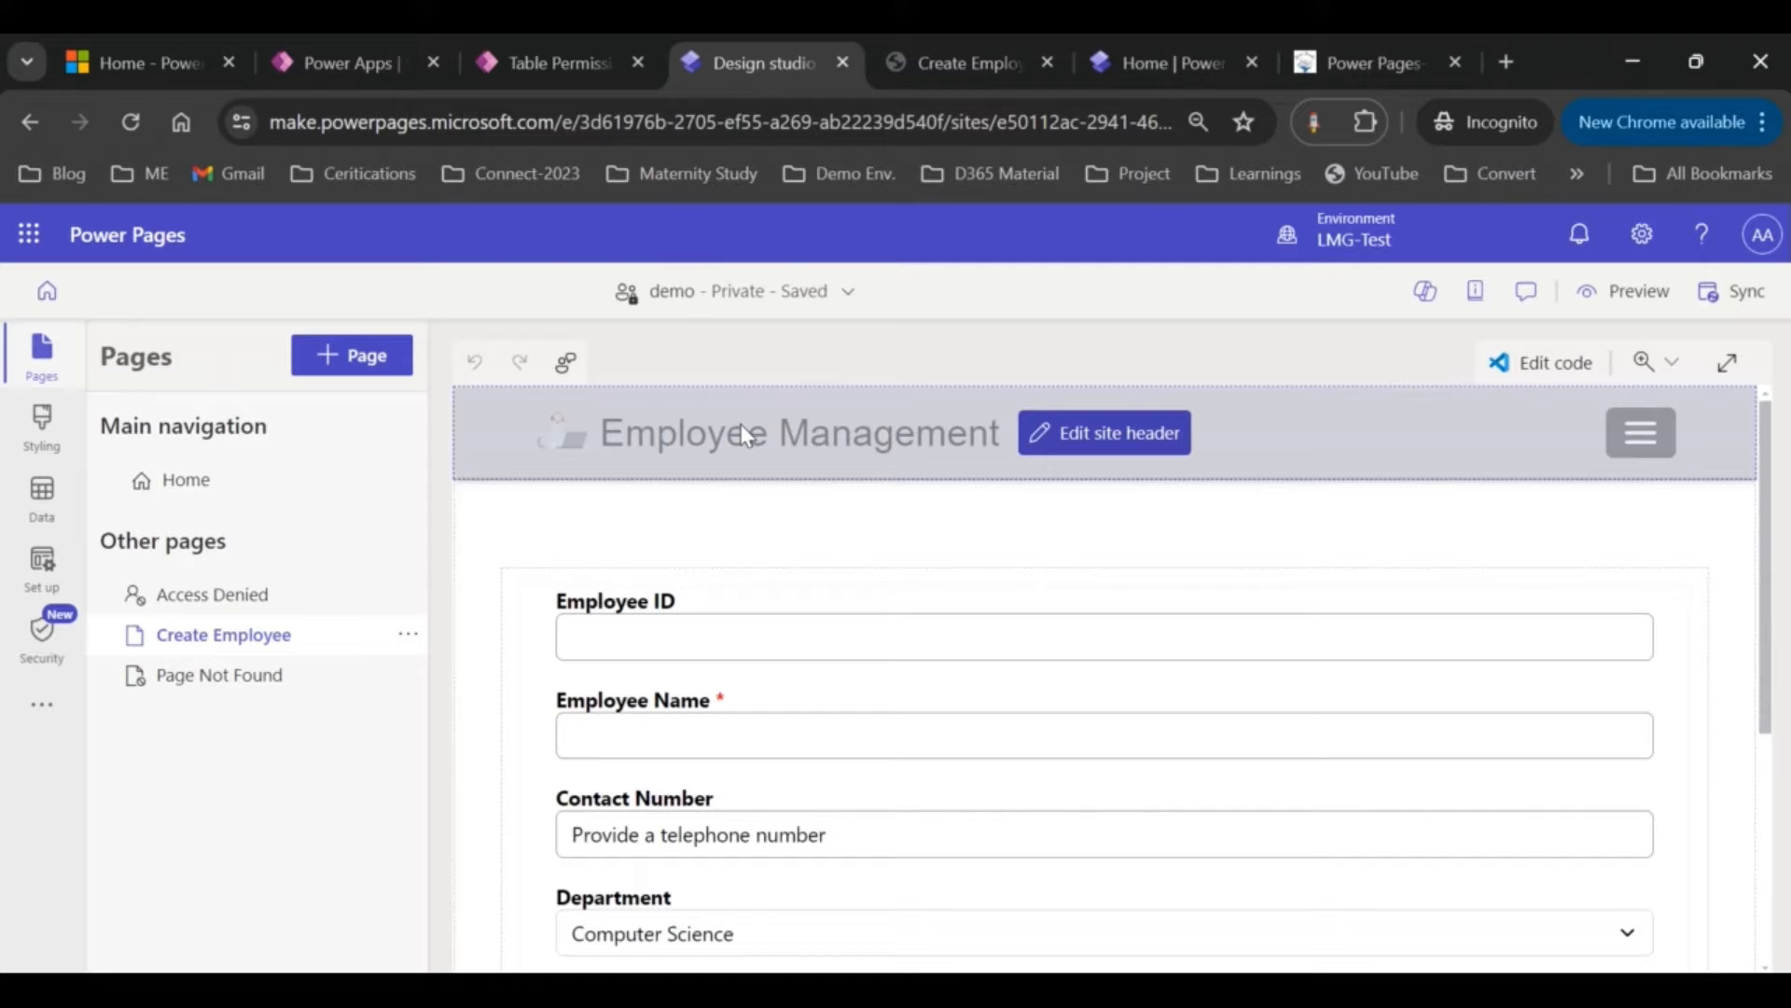
click(952, 78)
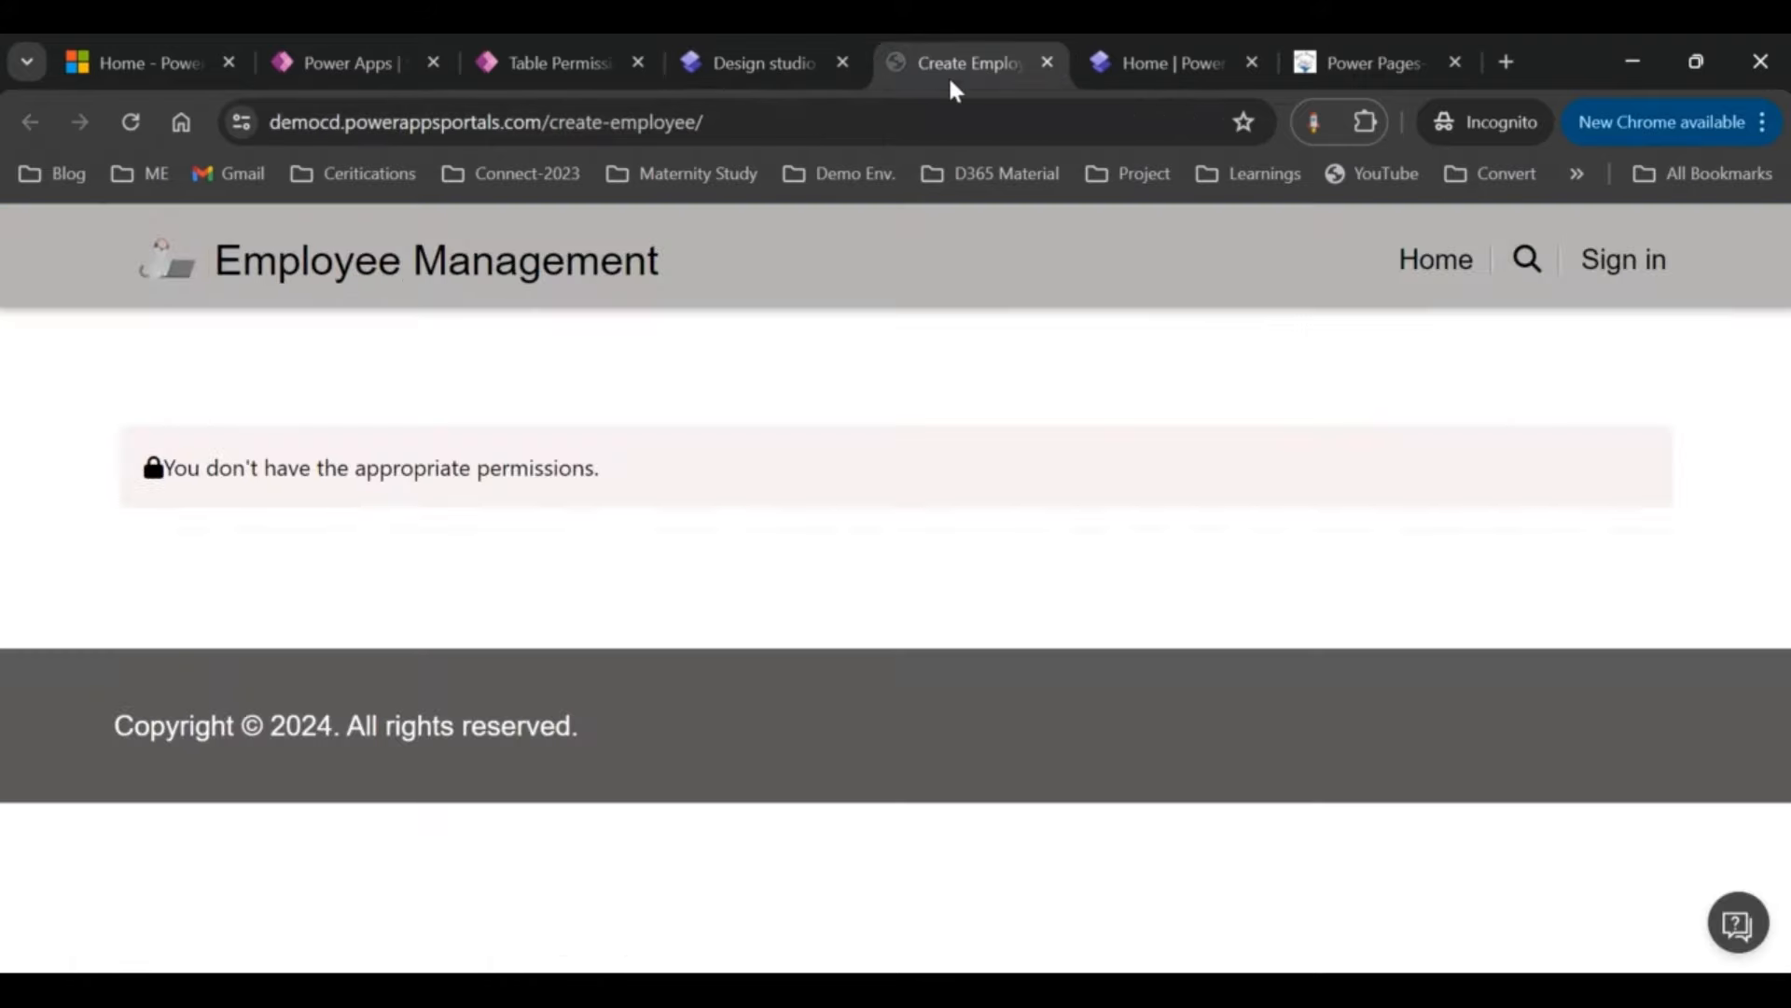
click(131, 122)
click(938, 119)
key(Return)
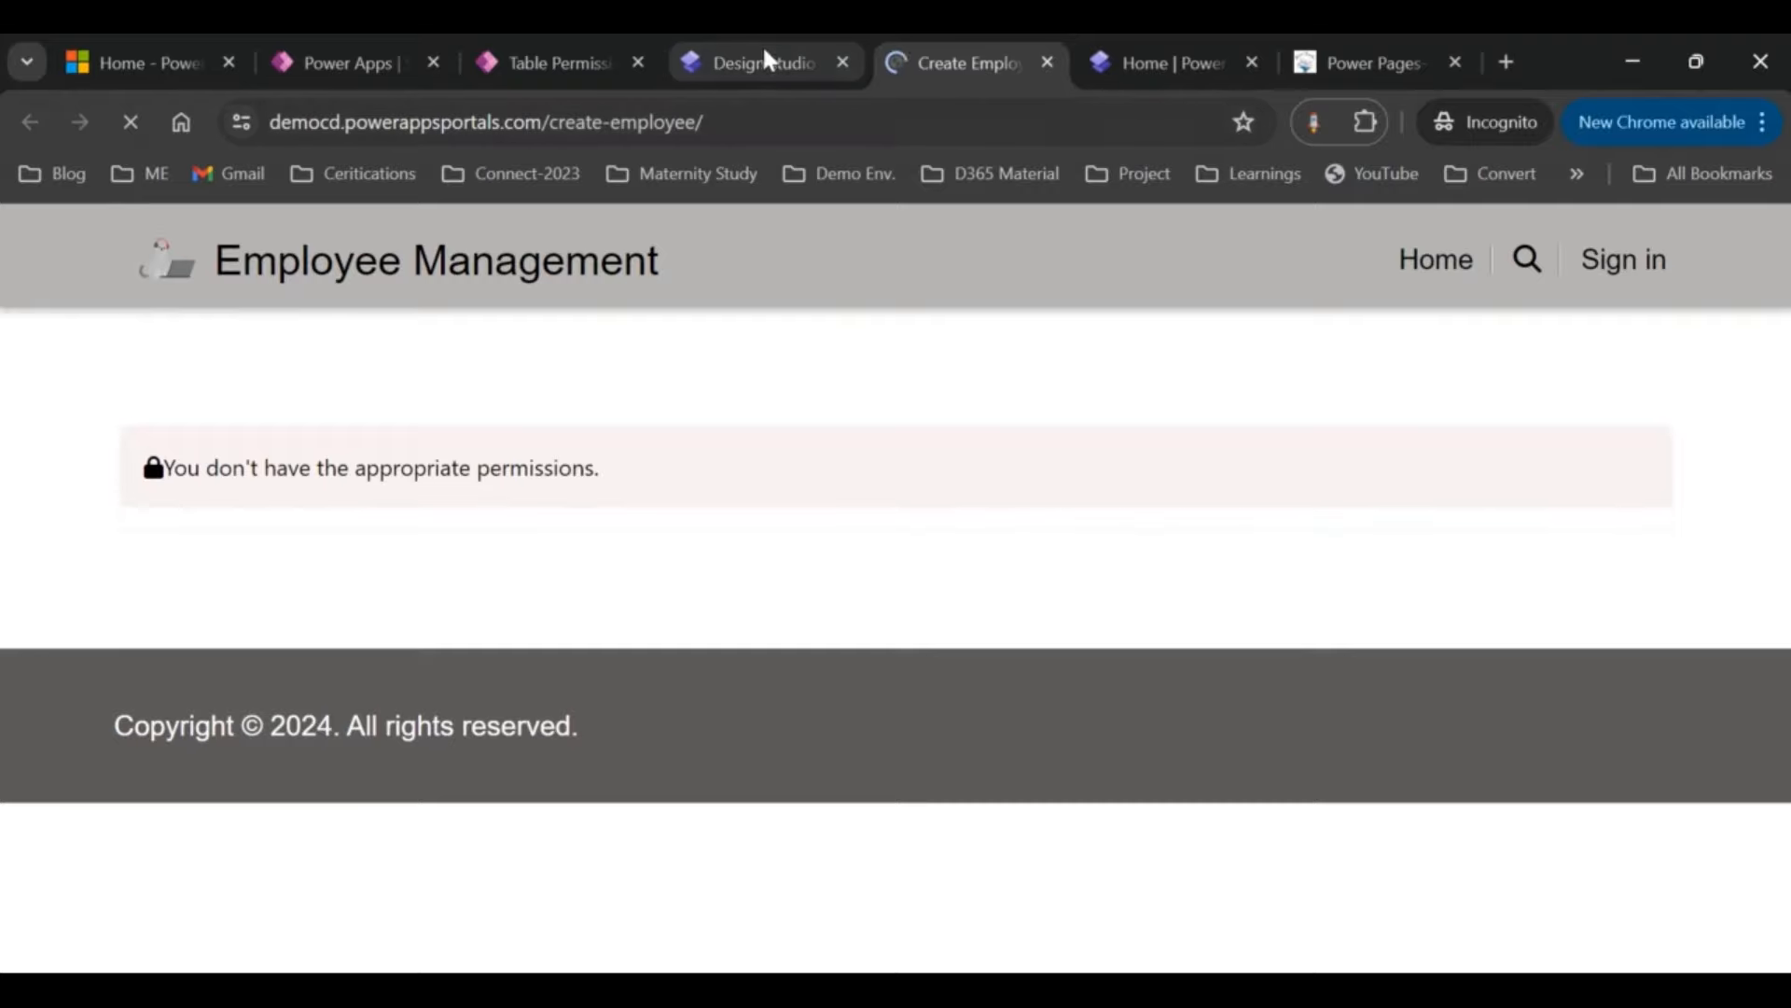
click(763, 58)
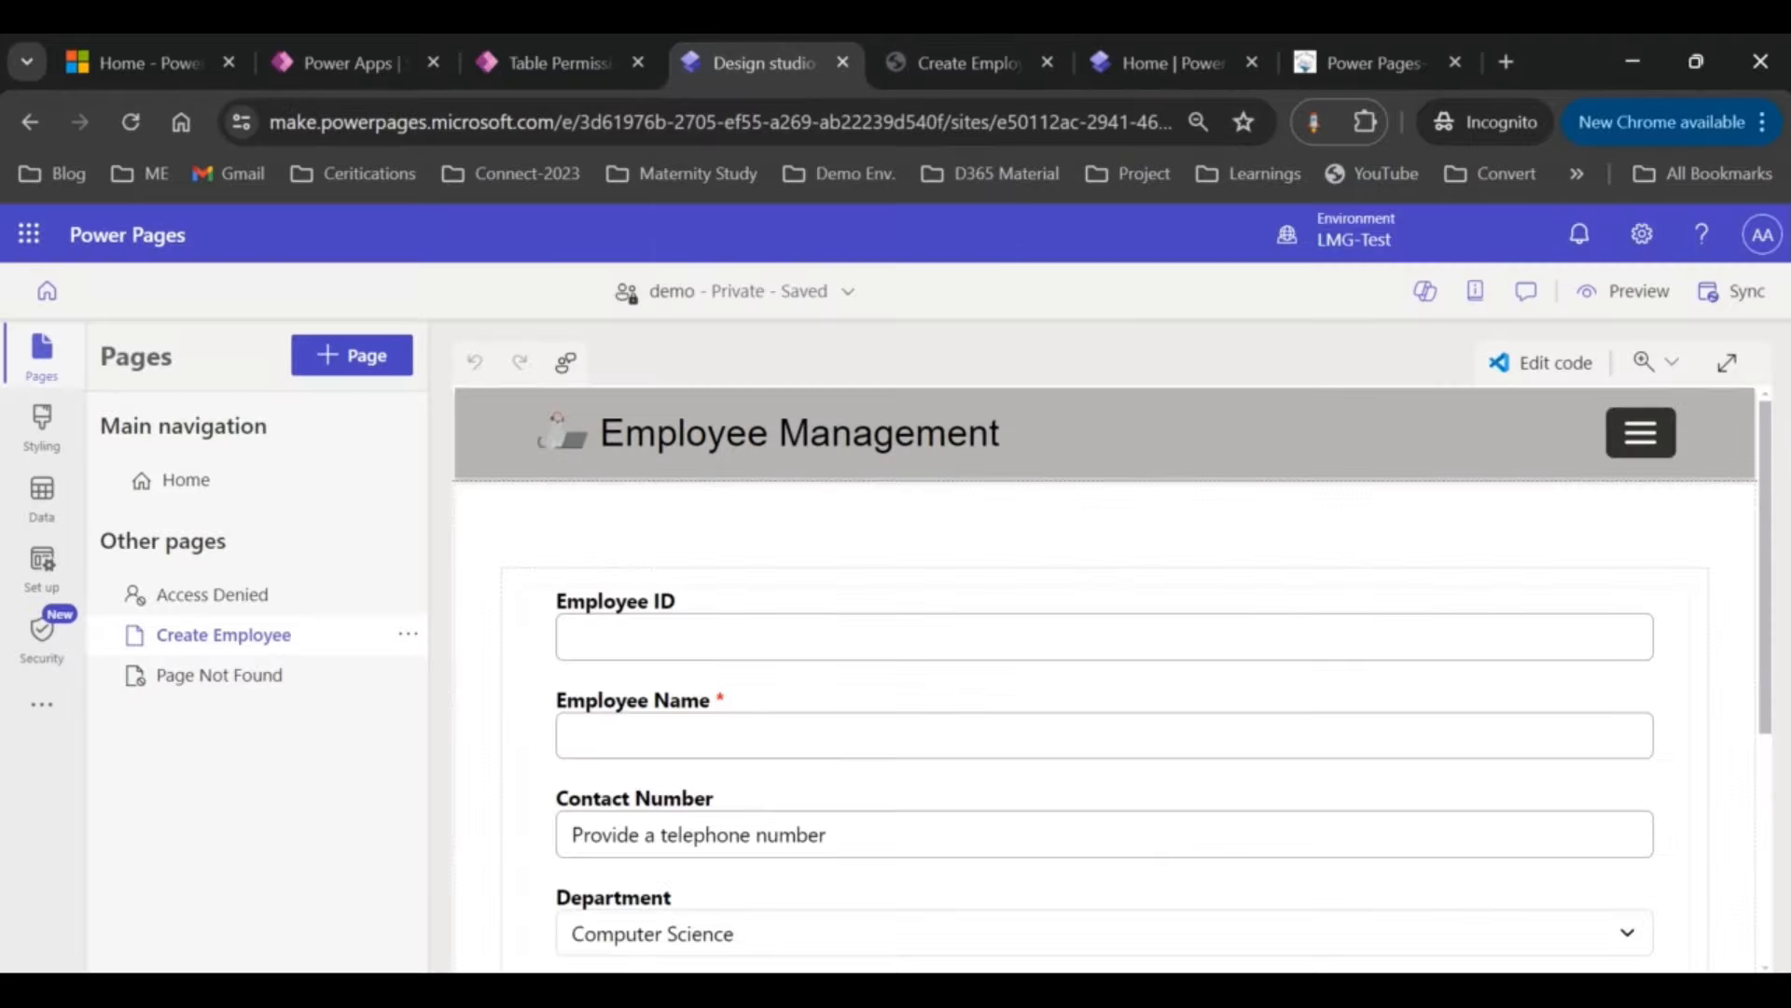
click(1728, 295)
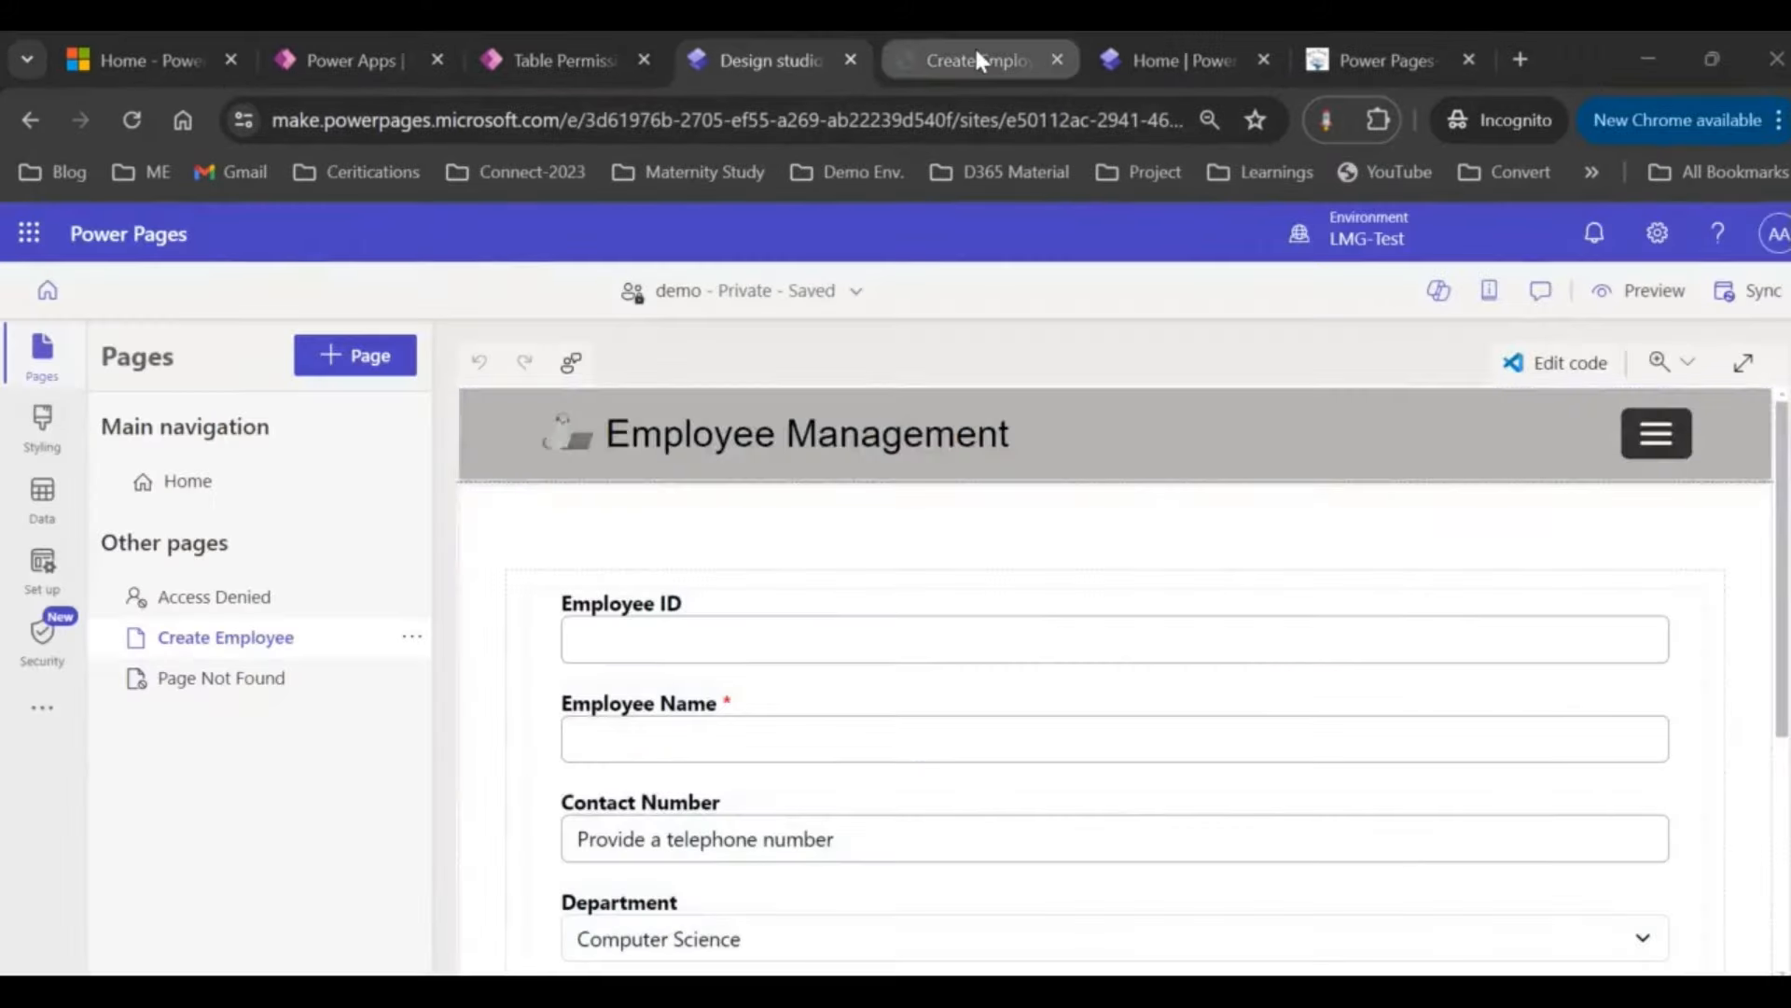
click(974, 58)
click(904, 123)
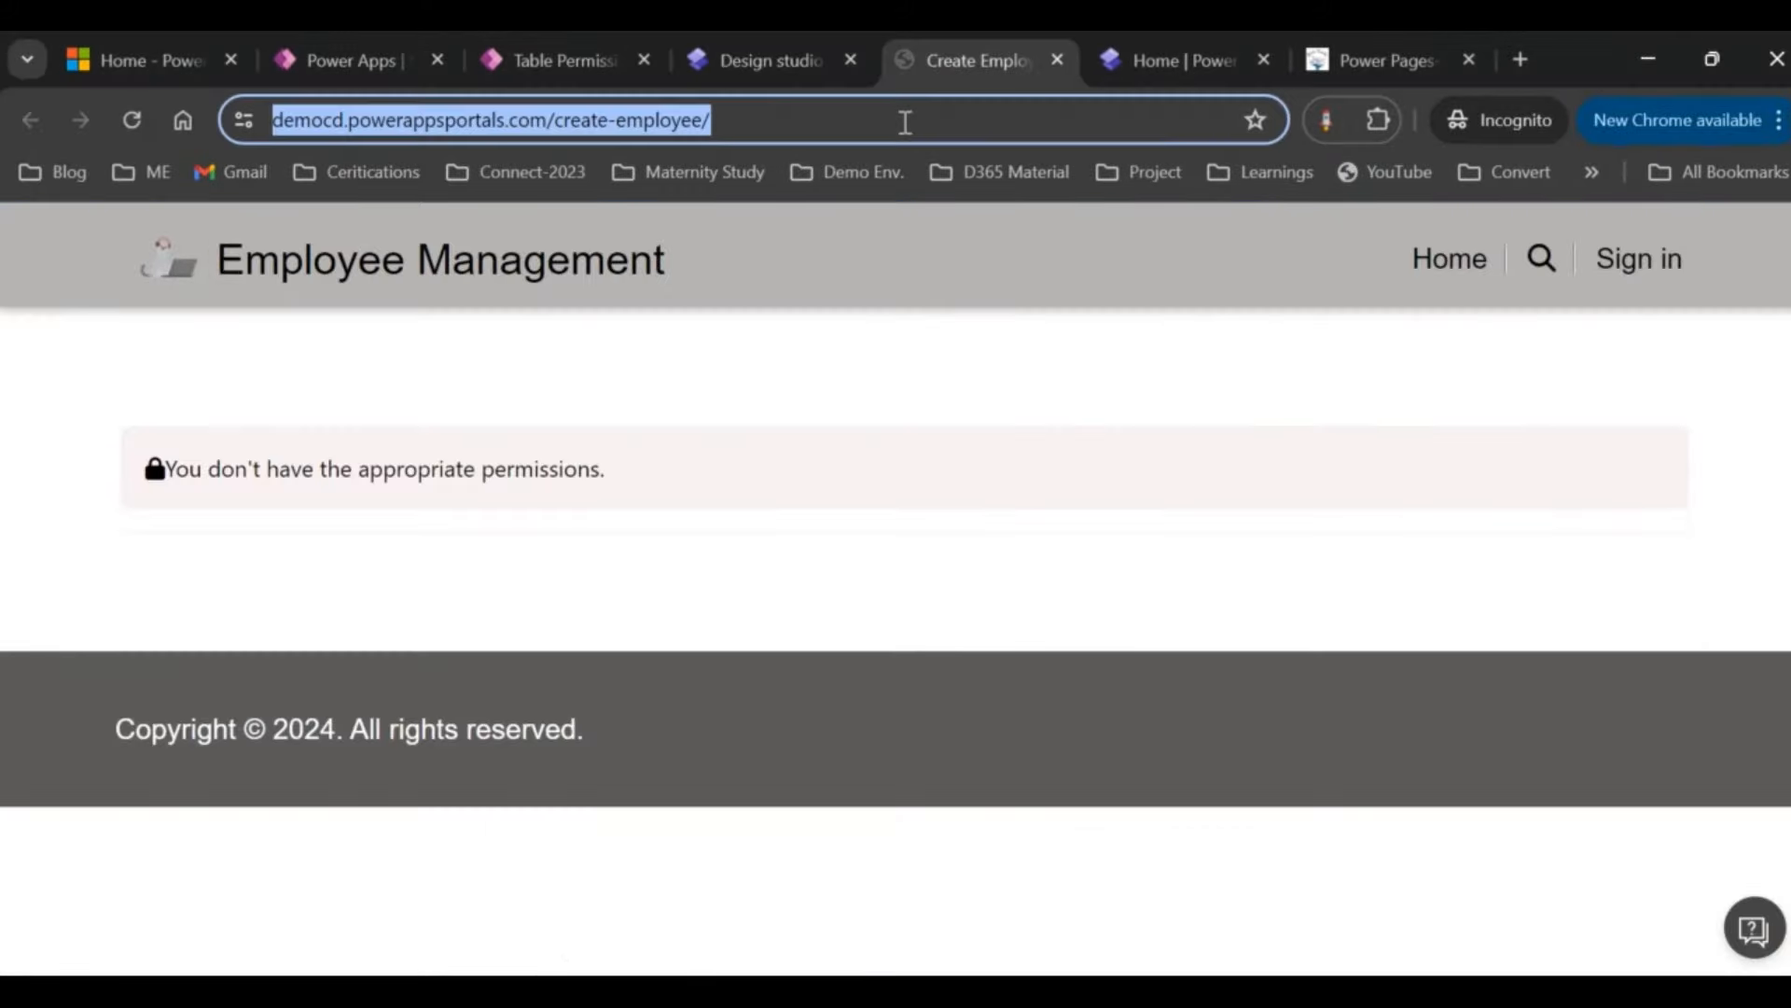
key(Return)
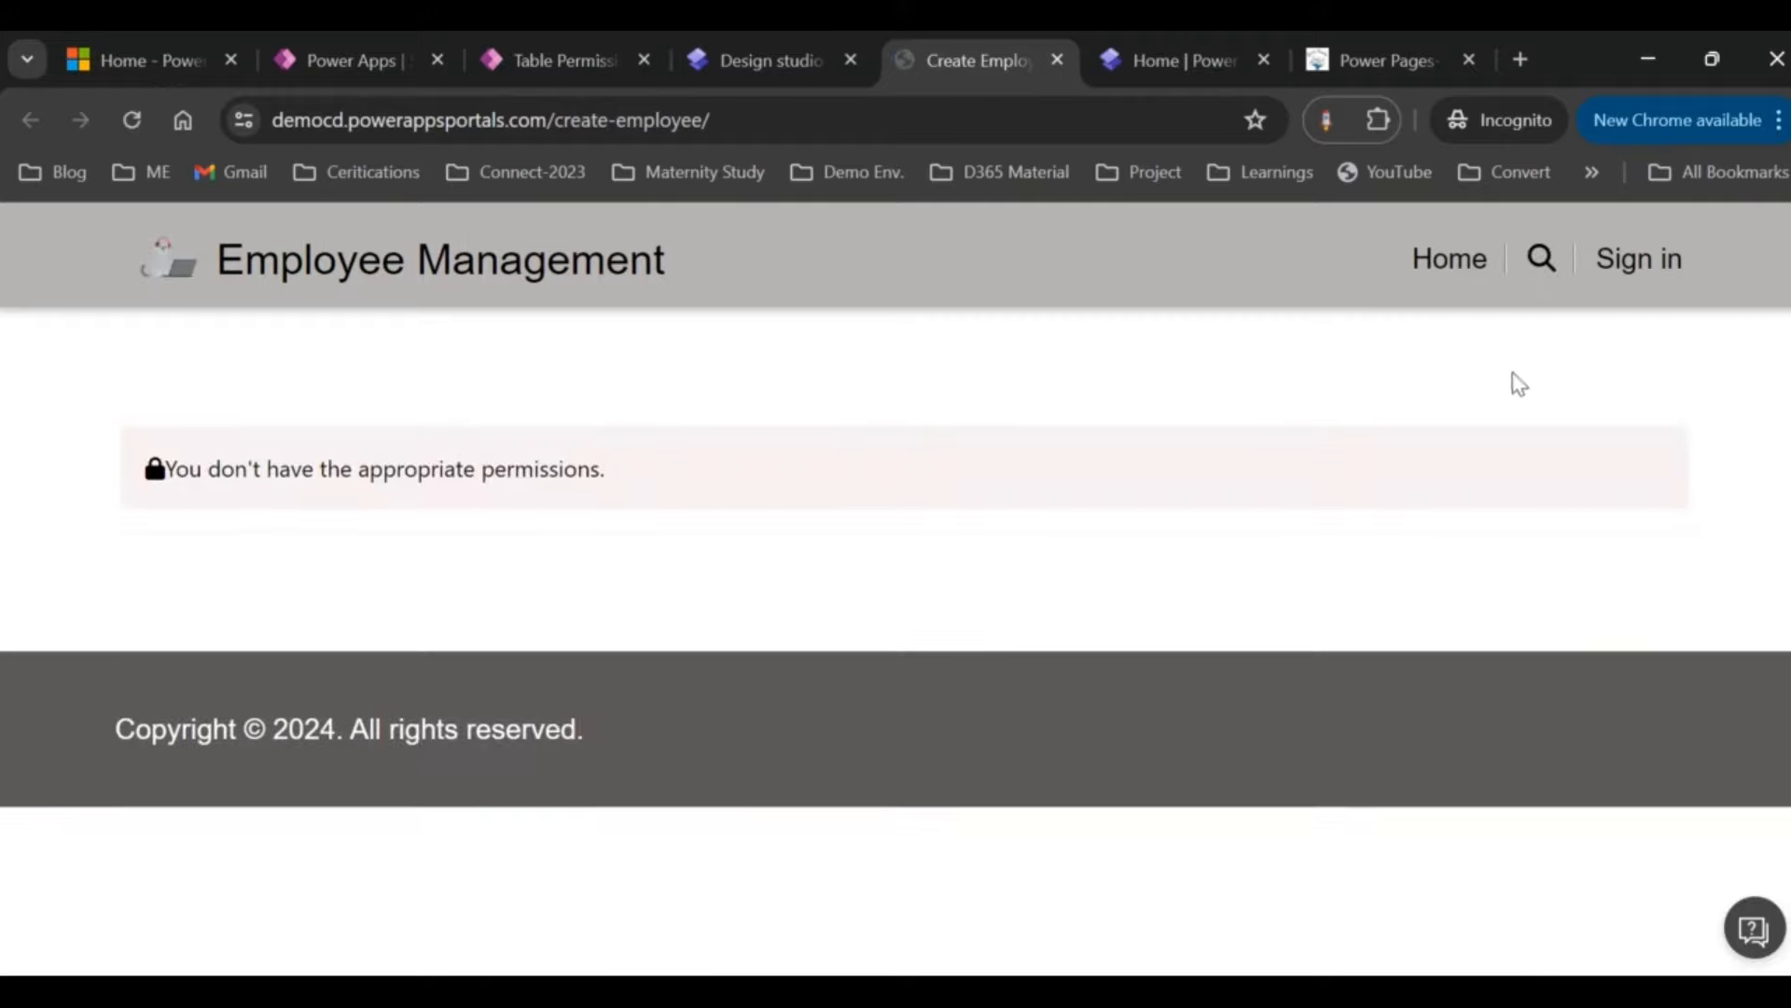
Step: Add the Administrators, Anonymous Users and Authenticated Users web roles to Employee Permission
click(571, 57)
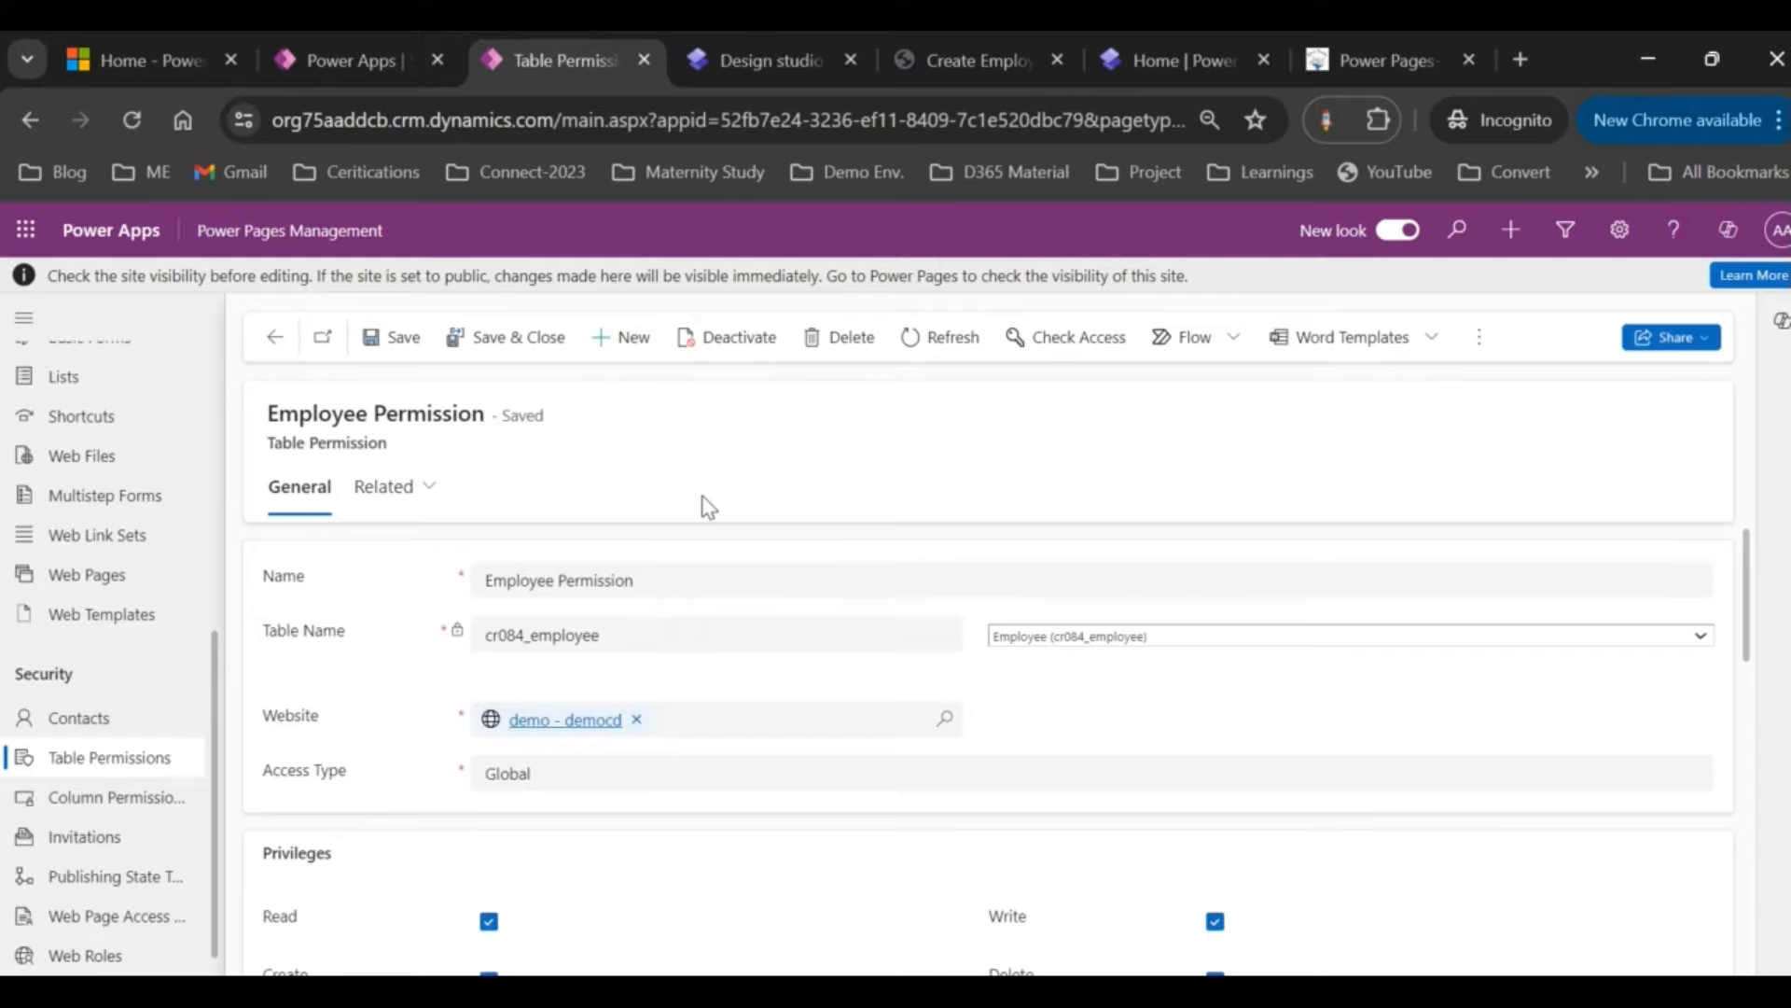
scroll(659, 572, down, 1)
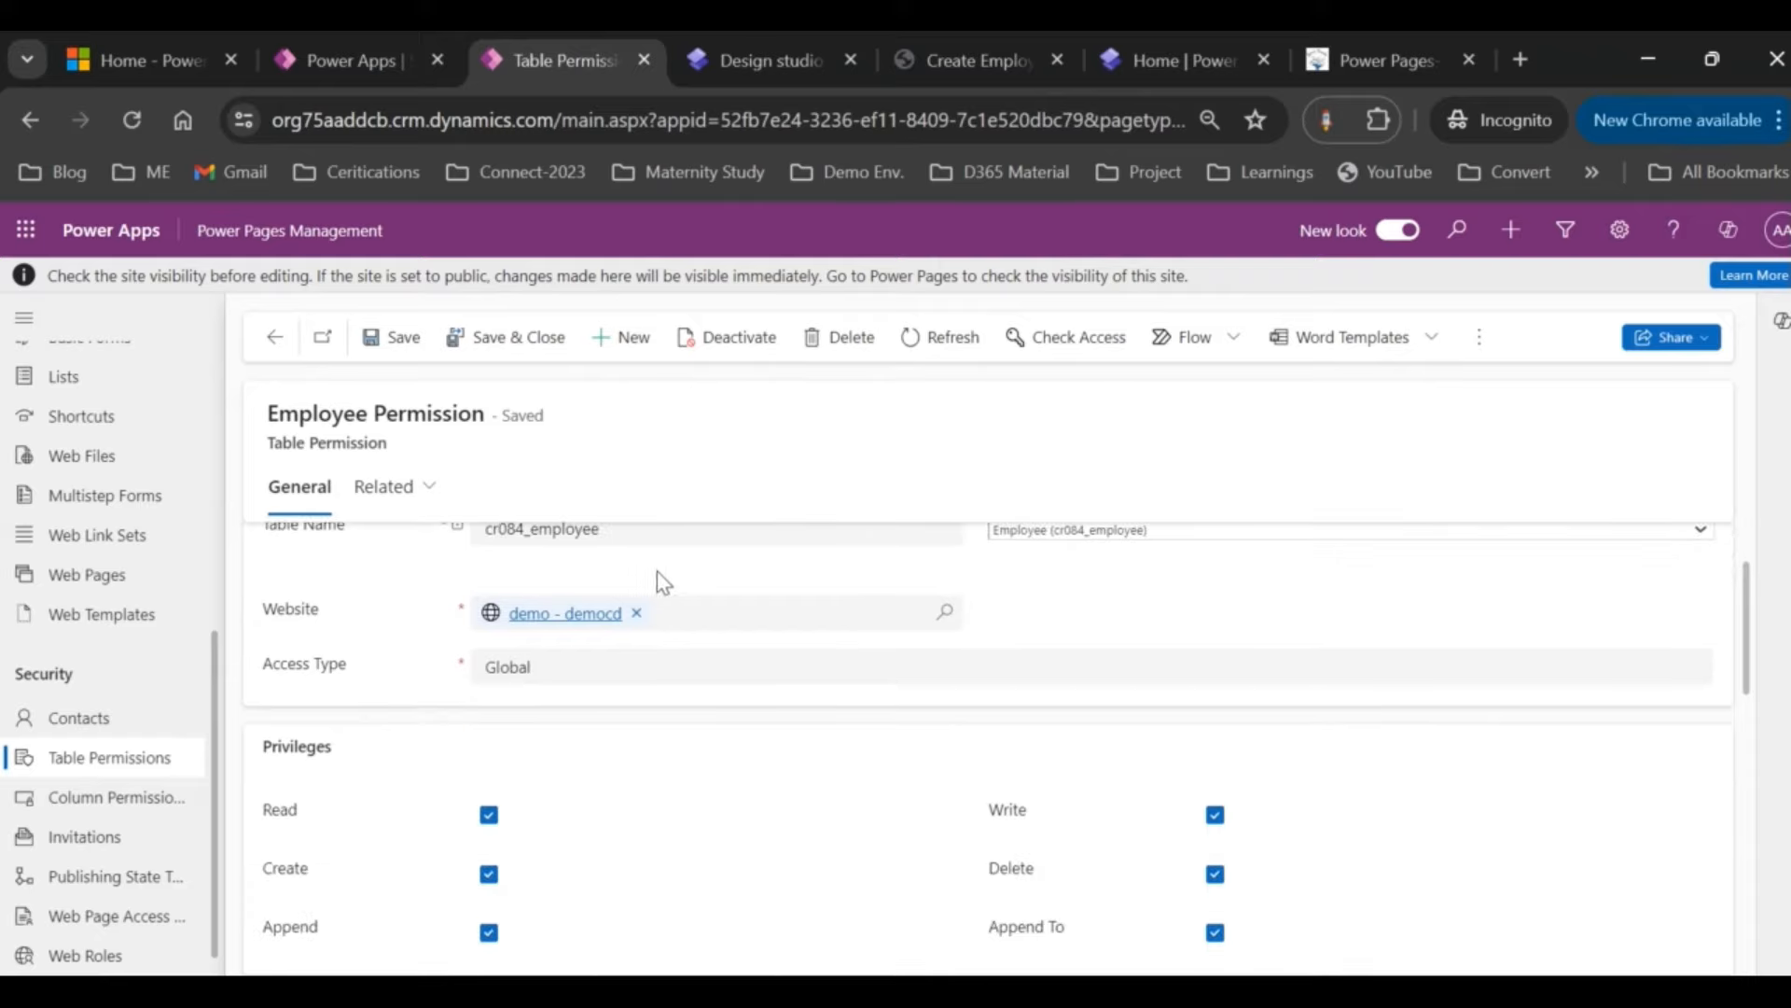
click(422, 489)
scroll(623, 644, down, 5)
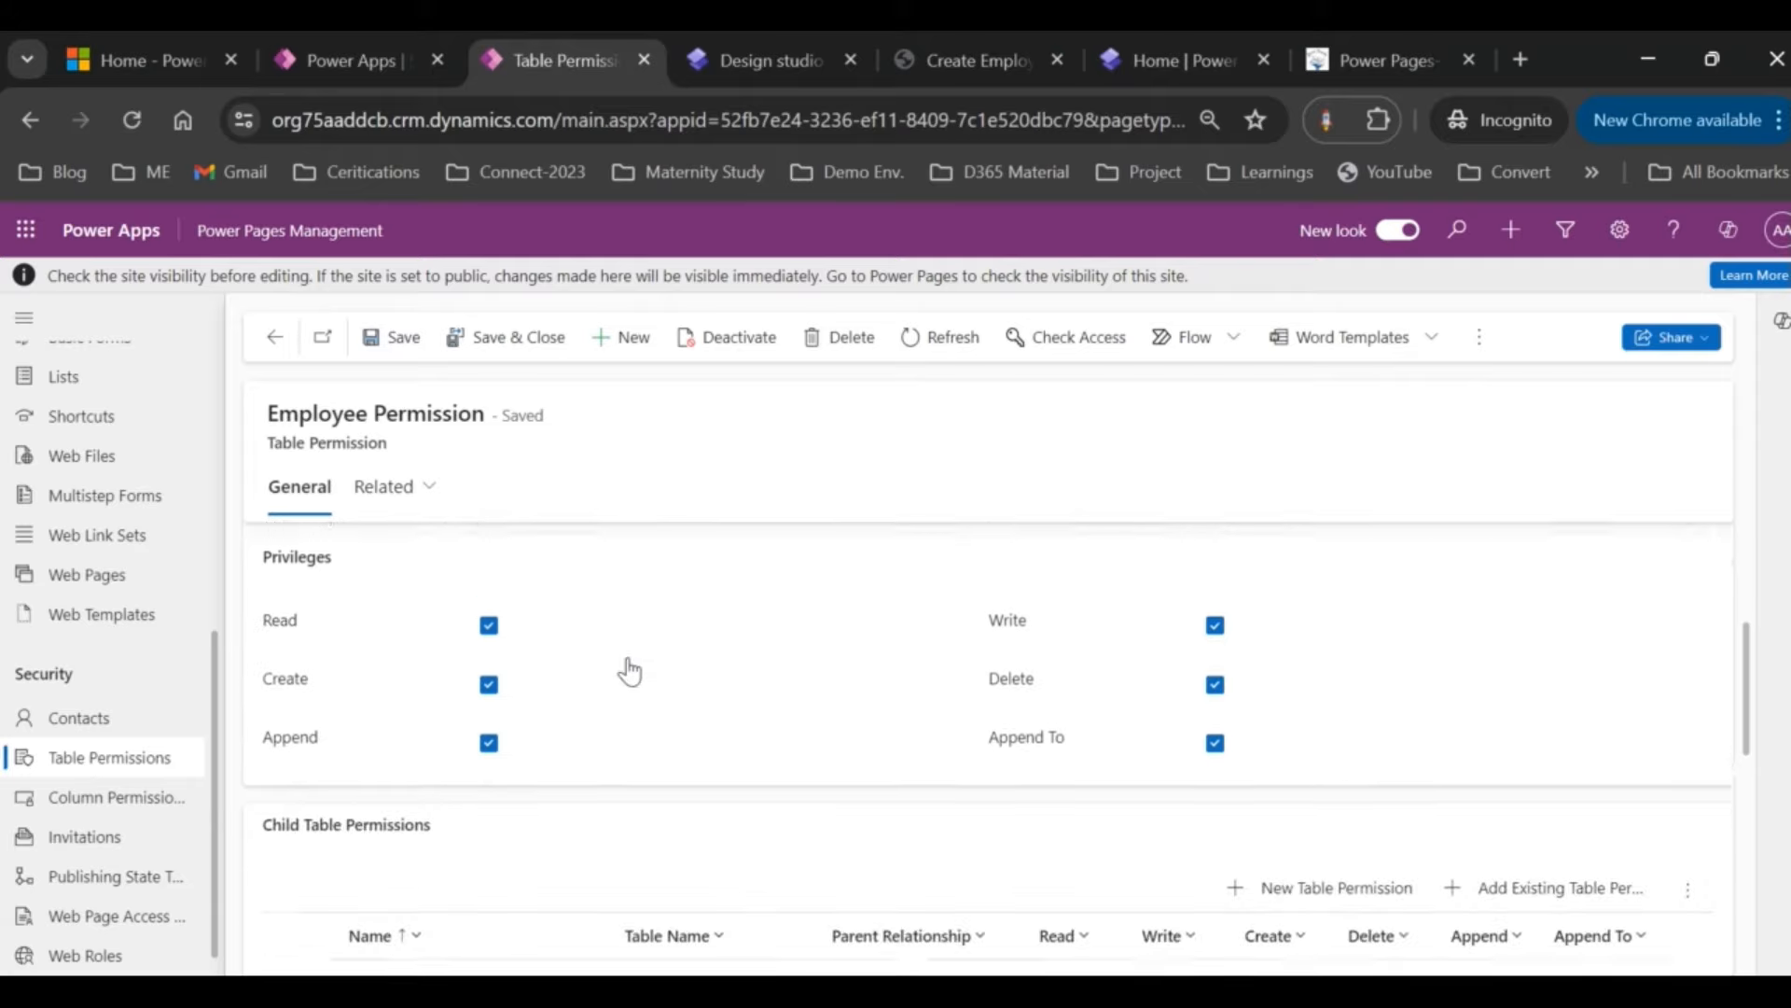
scroll(630, 670, down, 3)
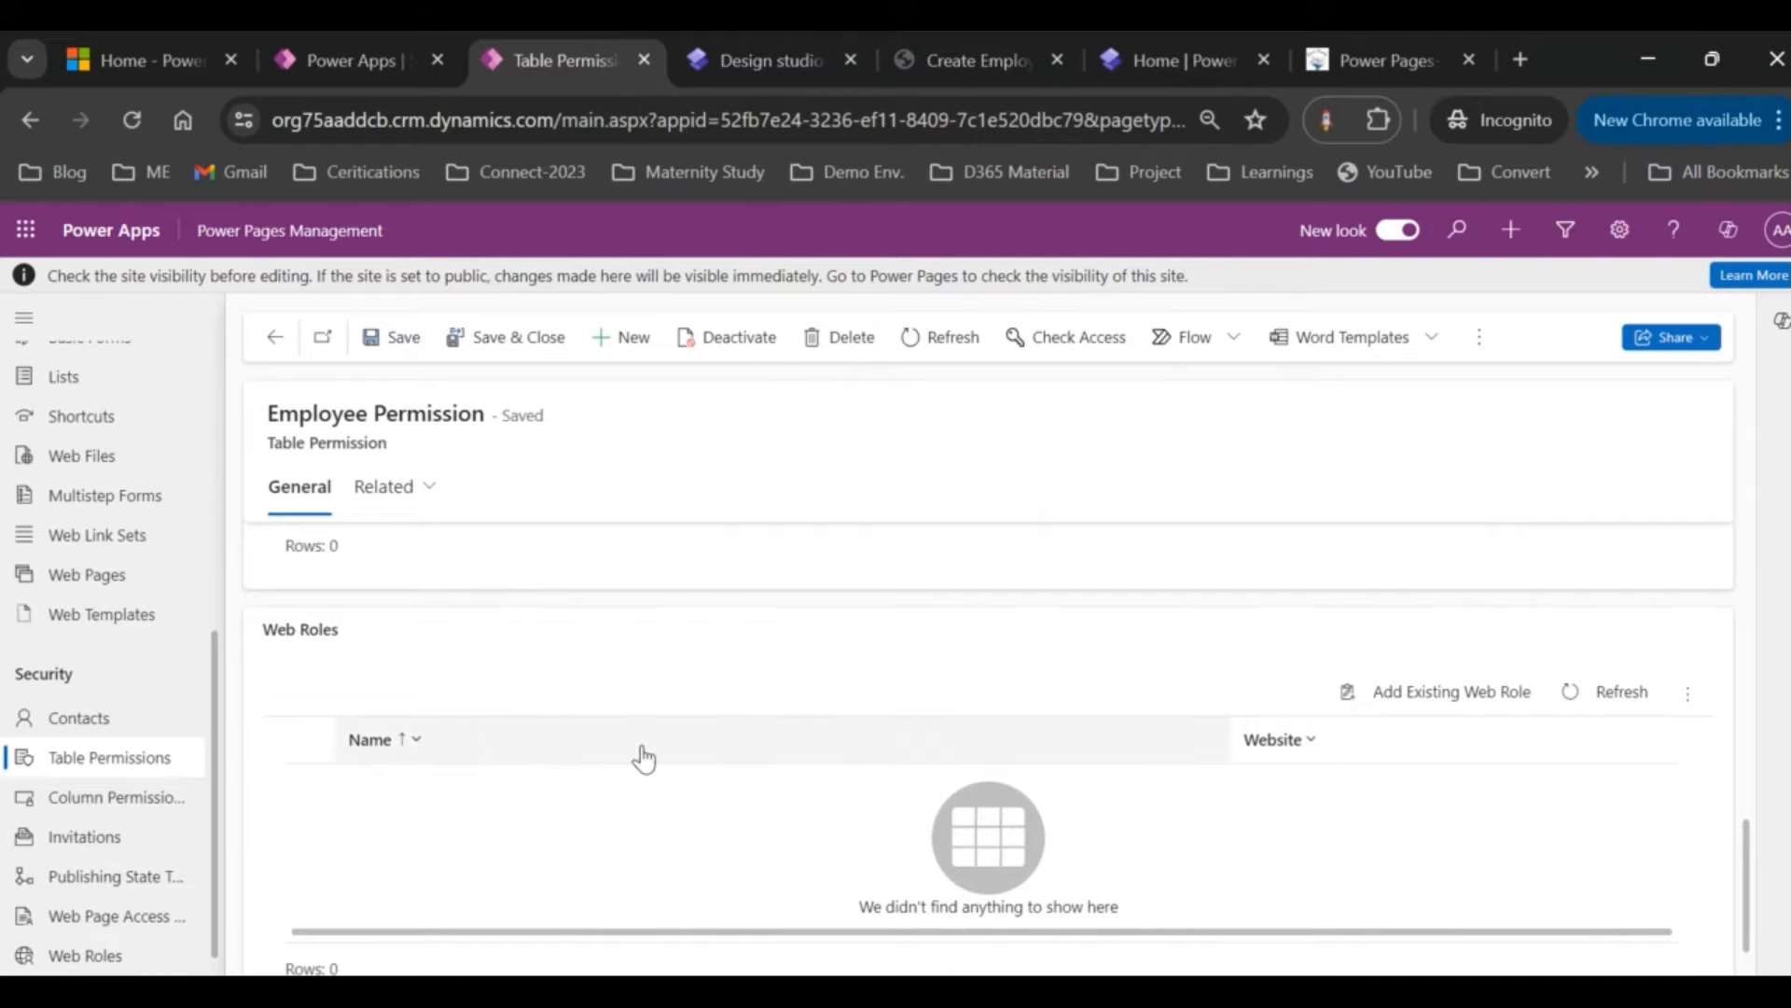
click(1473, 695)
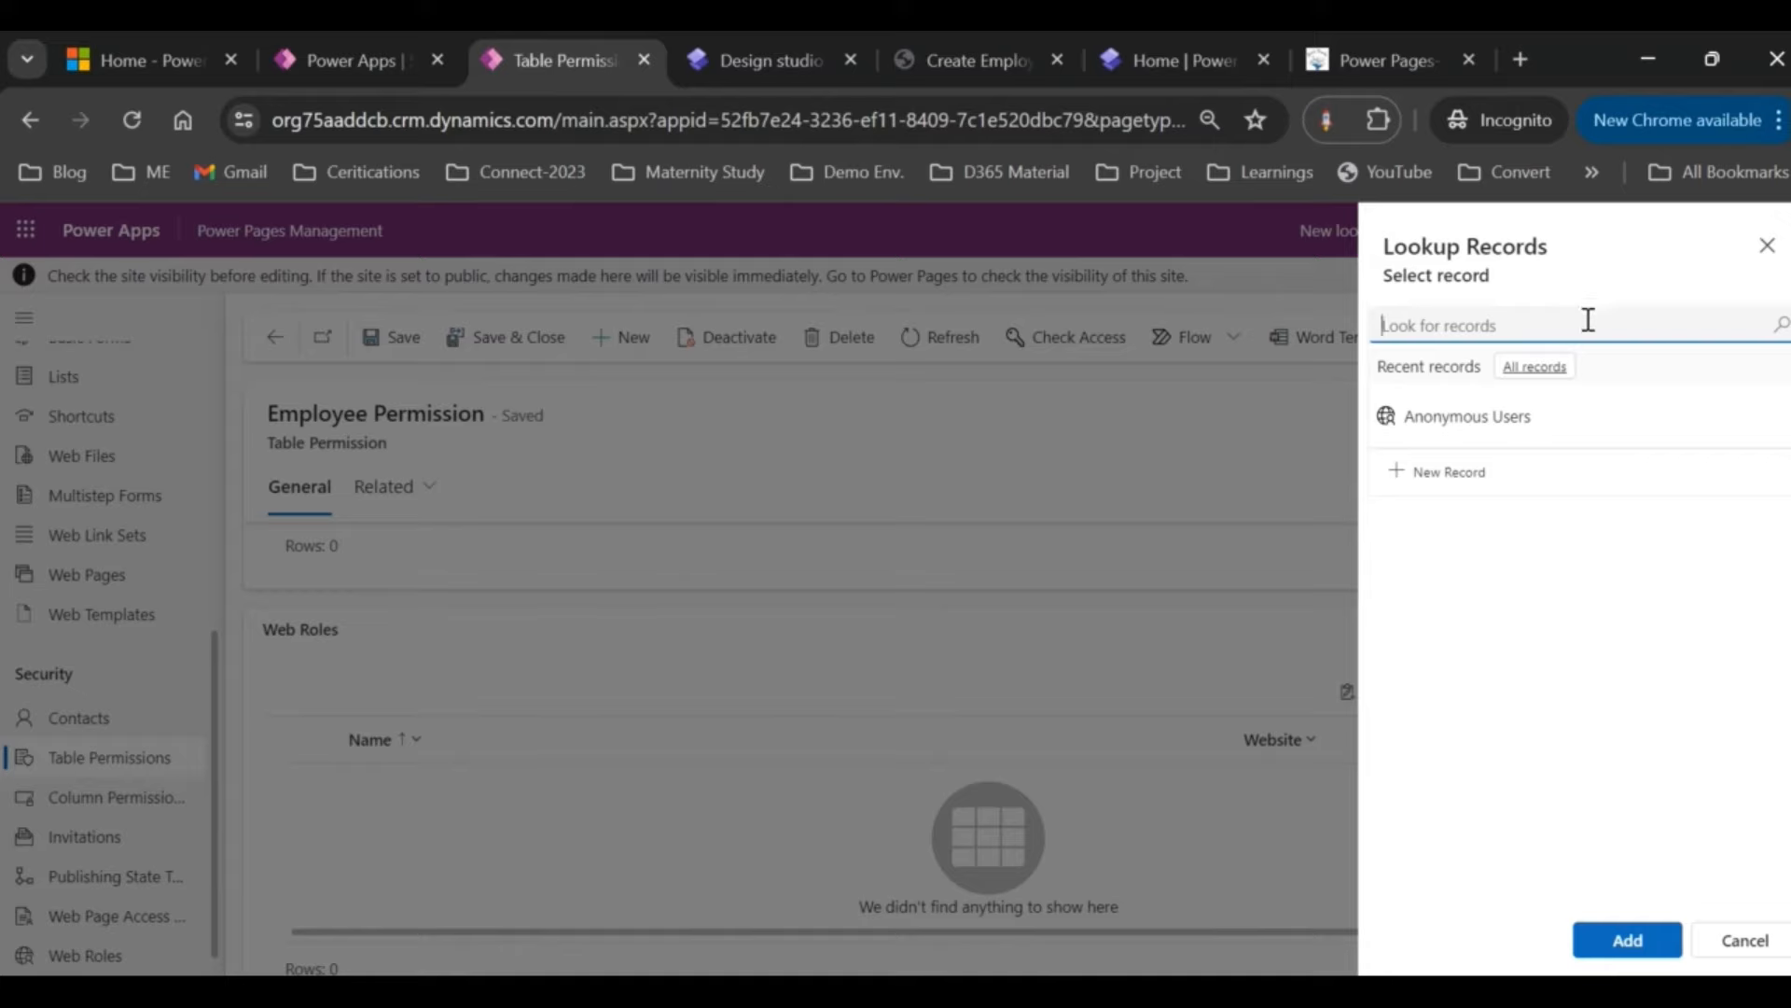
click(1588, 320)
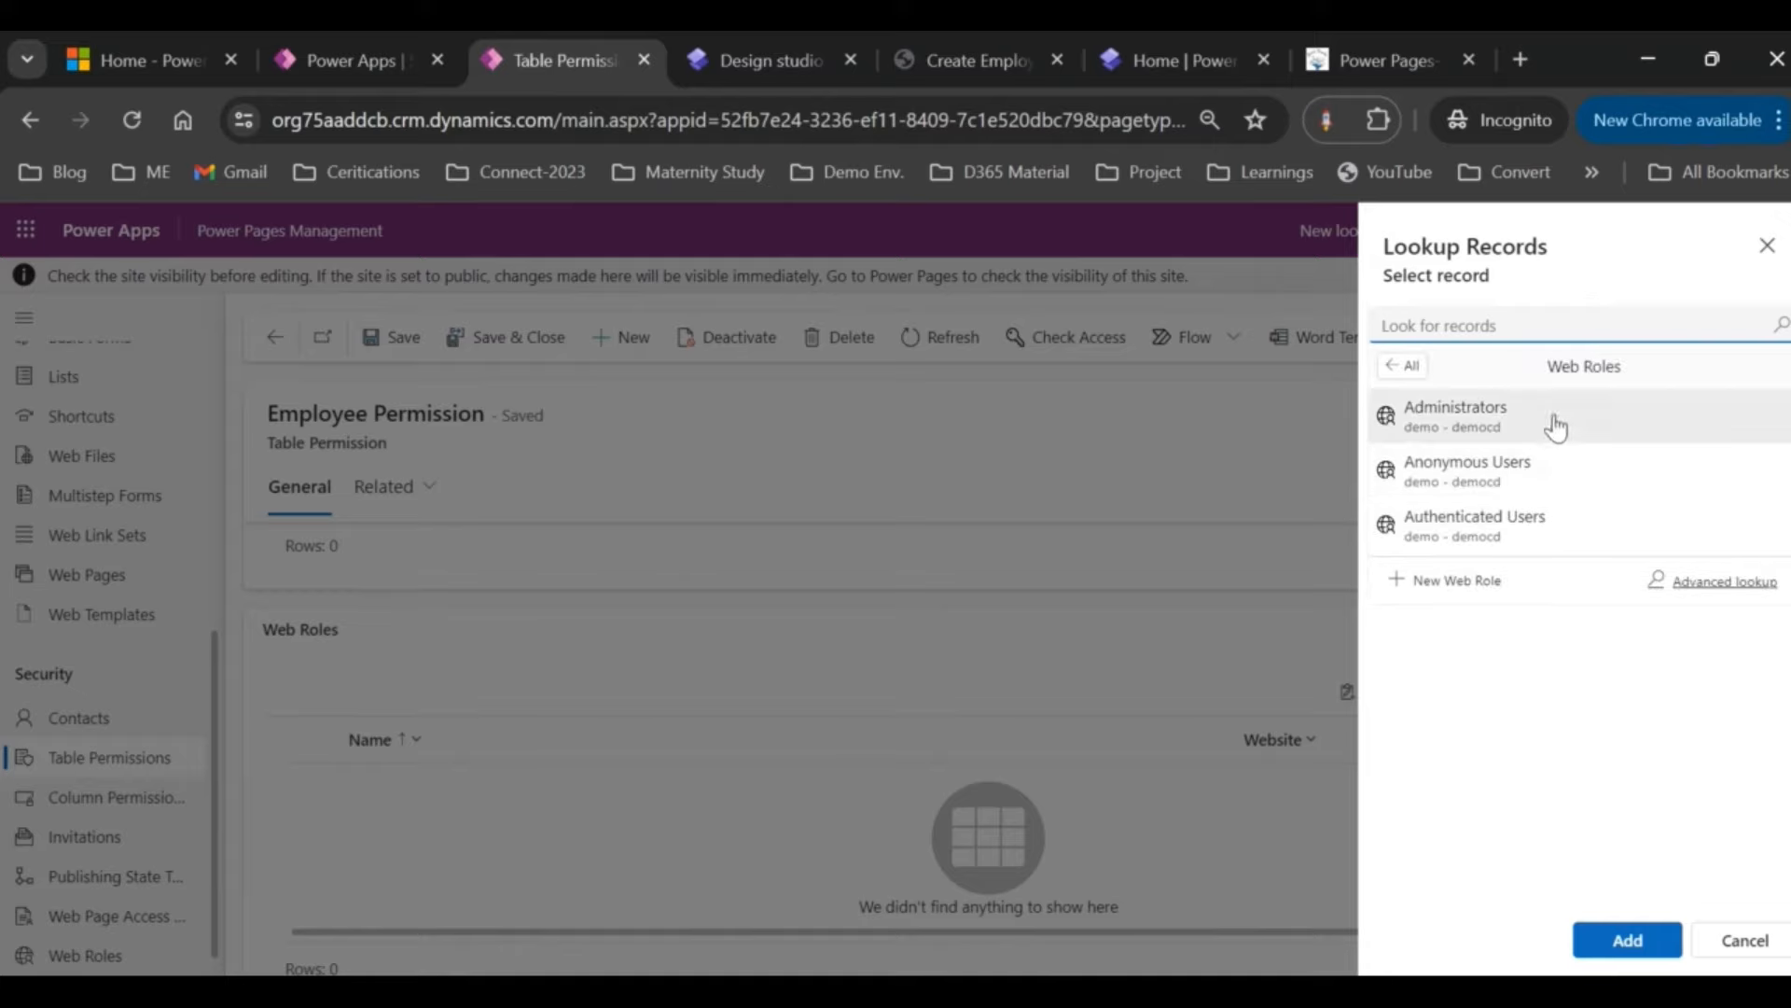
click(1512, 484)
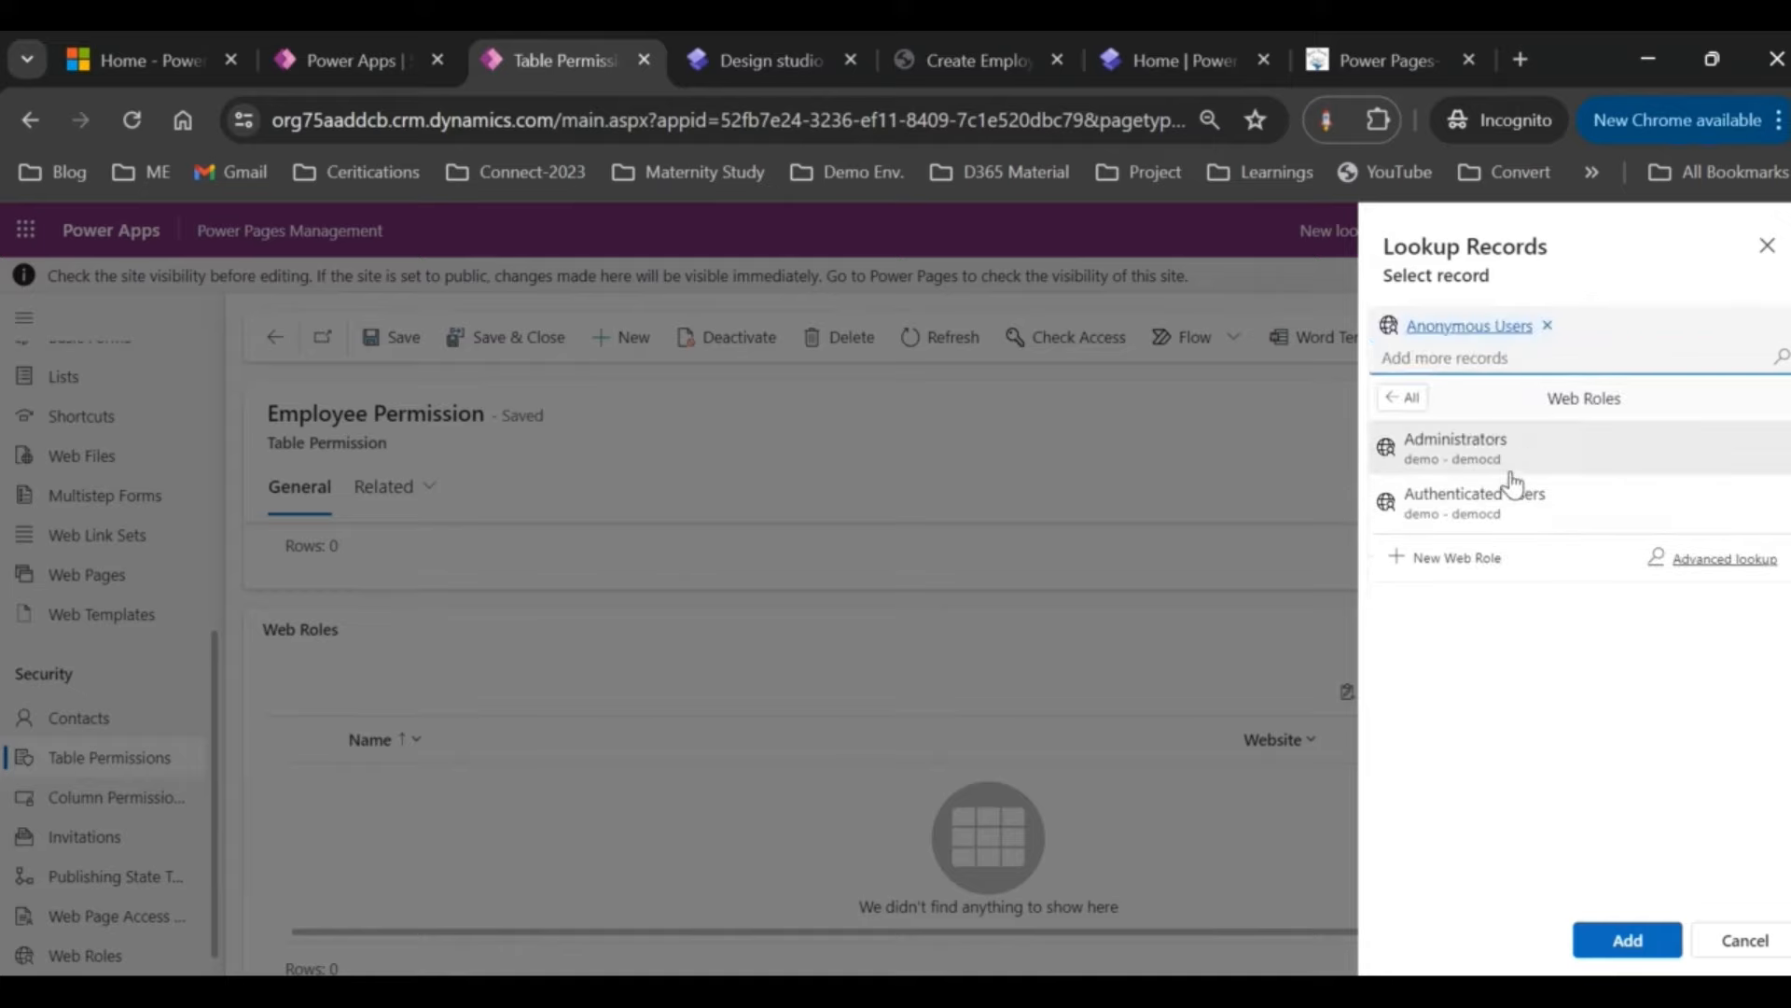
click(1530, 446)
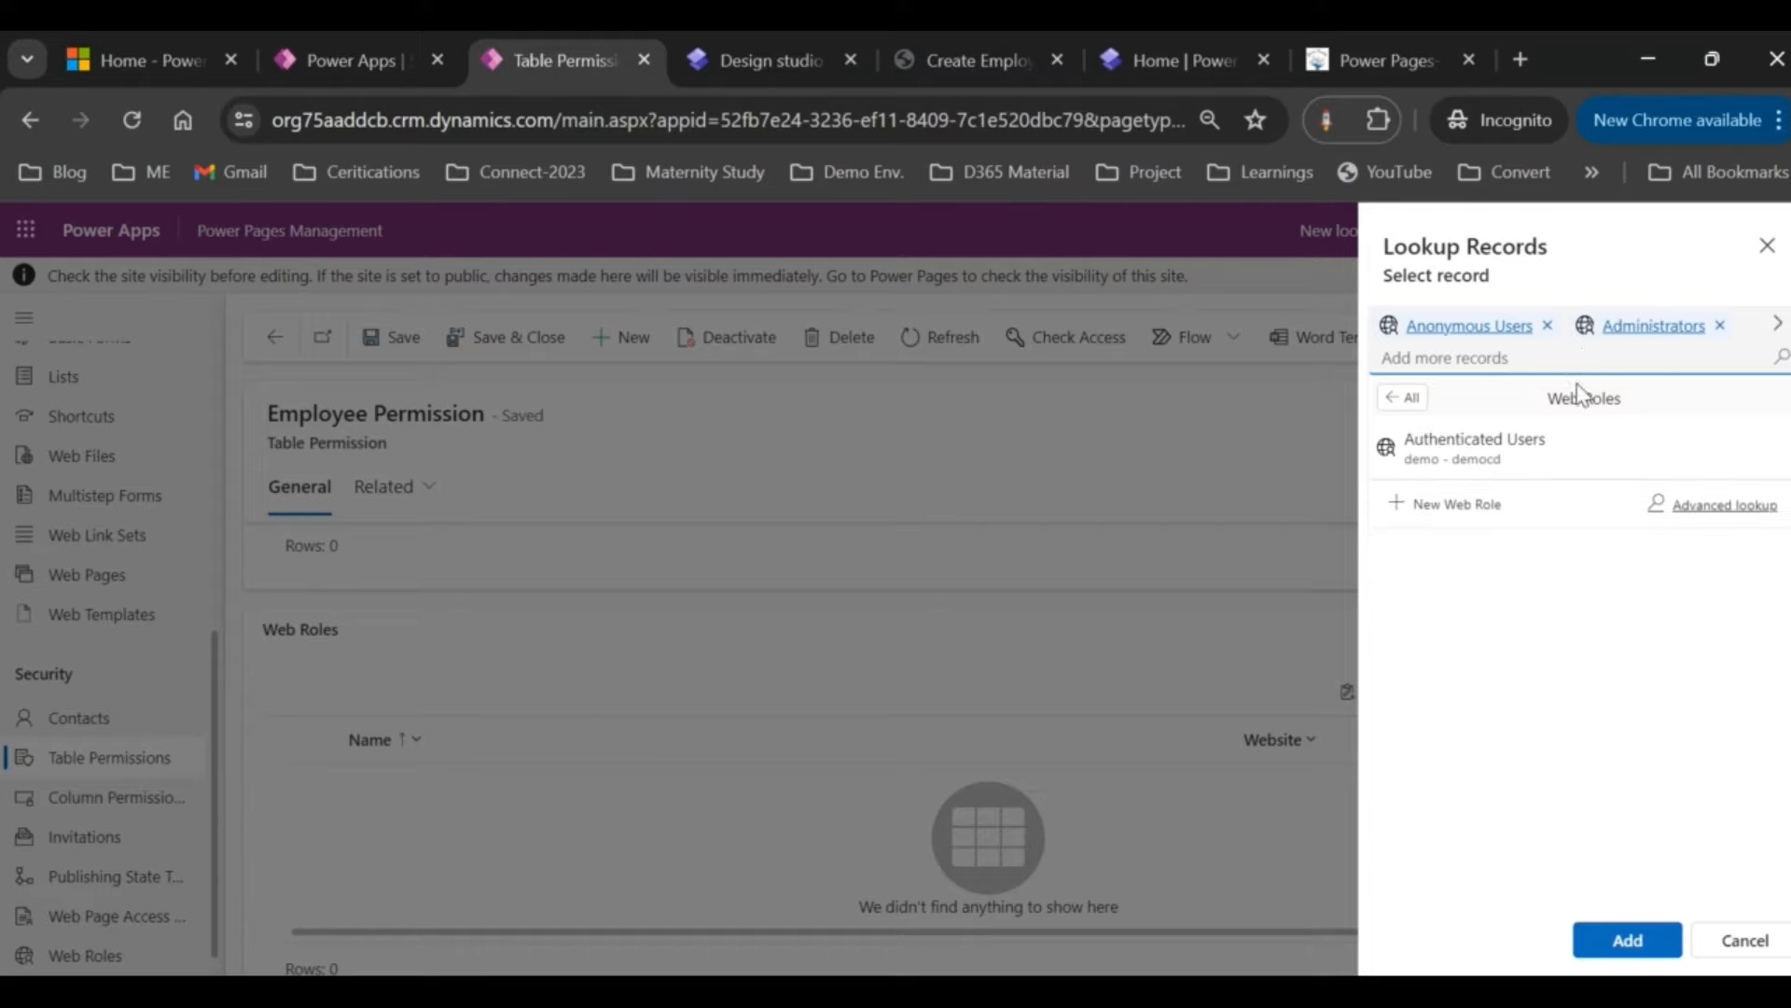
click(1514, 438)
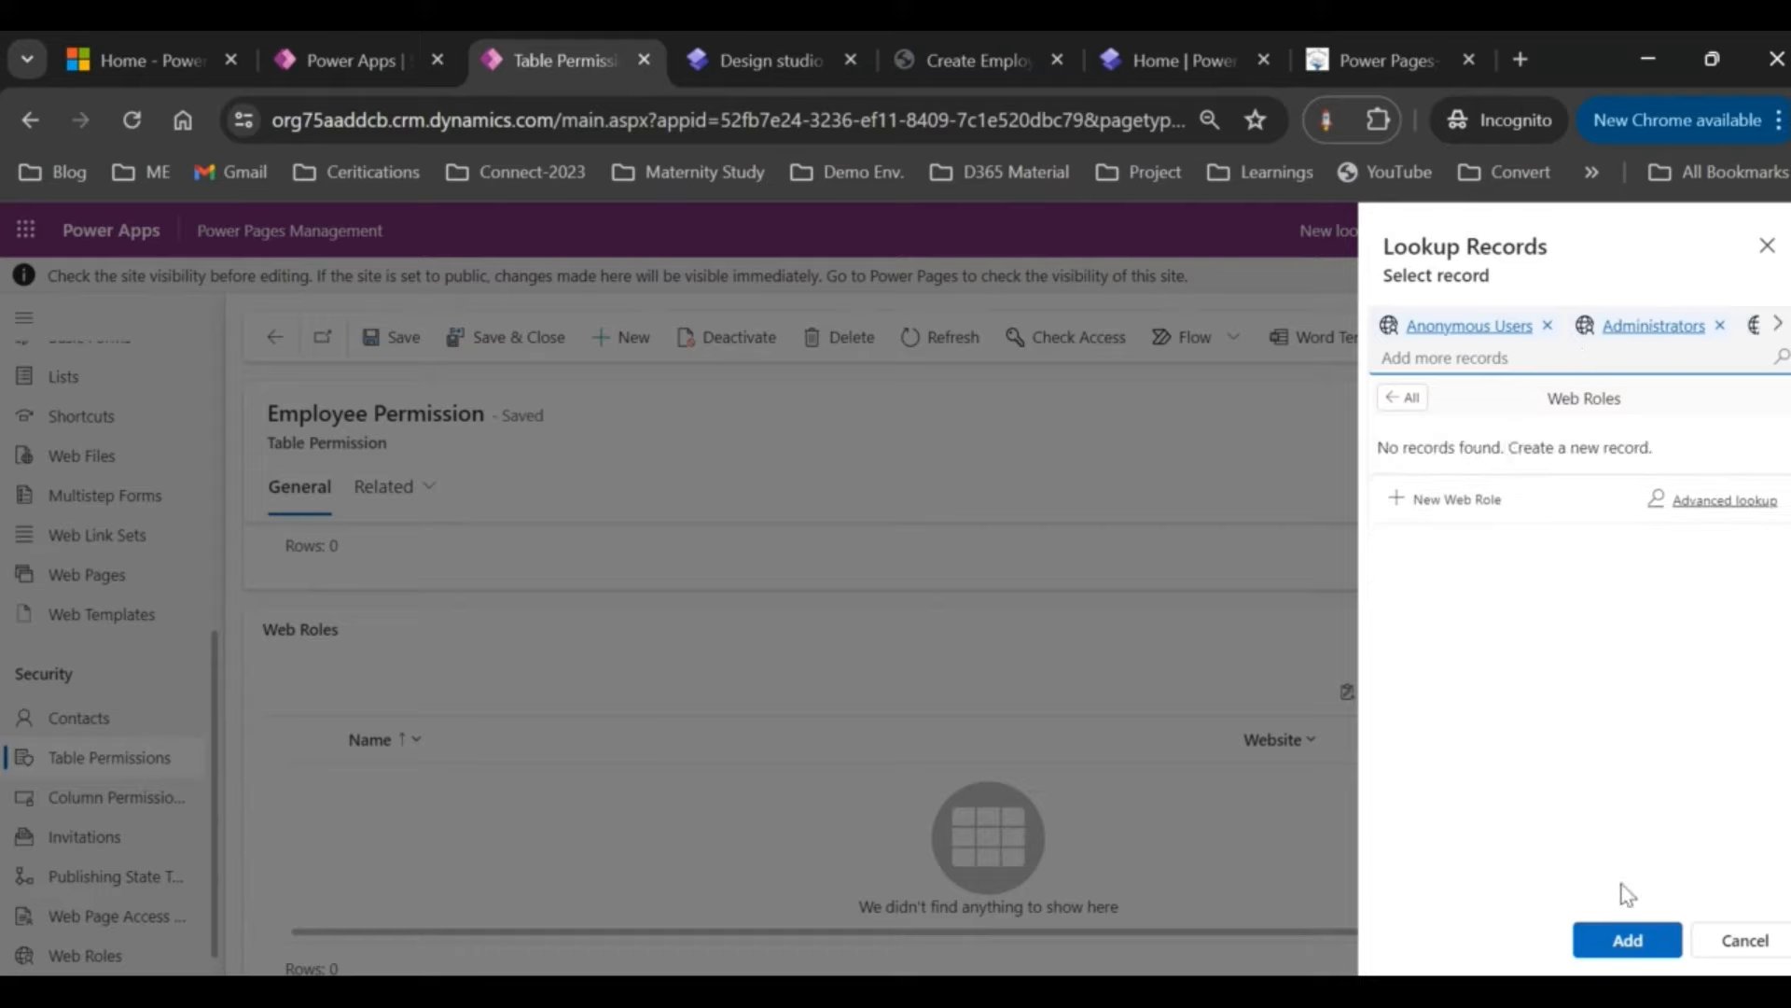
click(1617, 942)
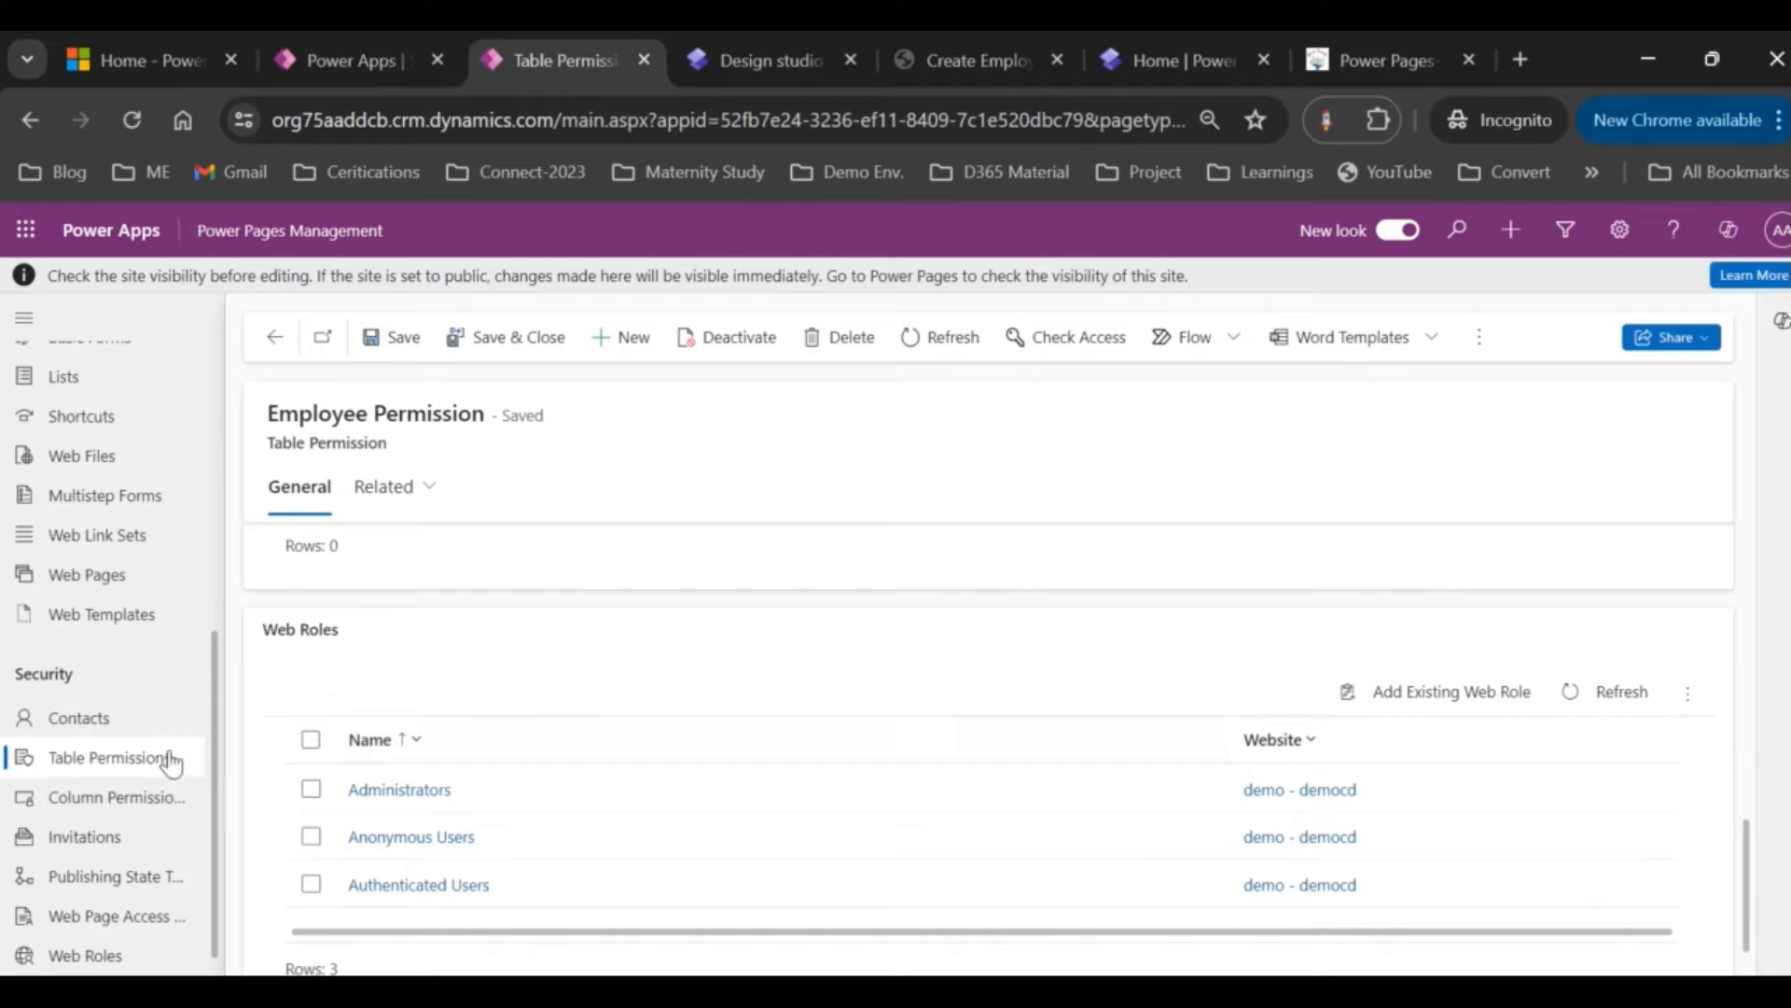
drag(279, 413, 474, 405)
Step: Scroll through the saved Employee Permission record to check its privileges and web roles, then go to the design studio
click(446, 418)
scroll(792, 747, up, 5)
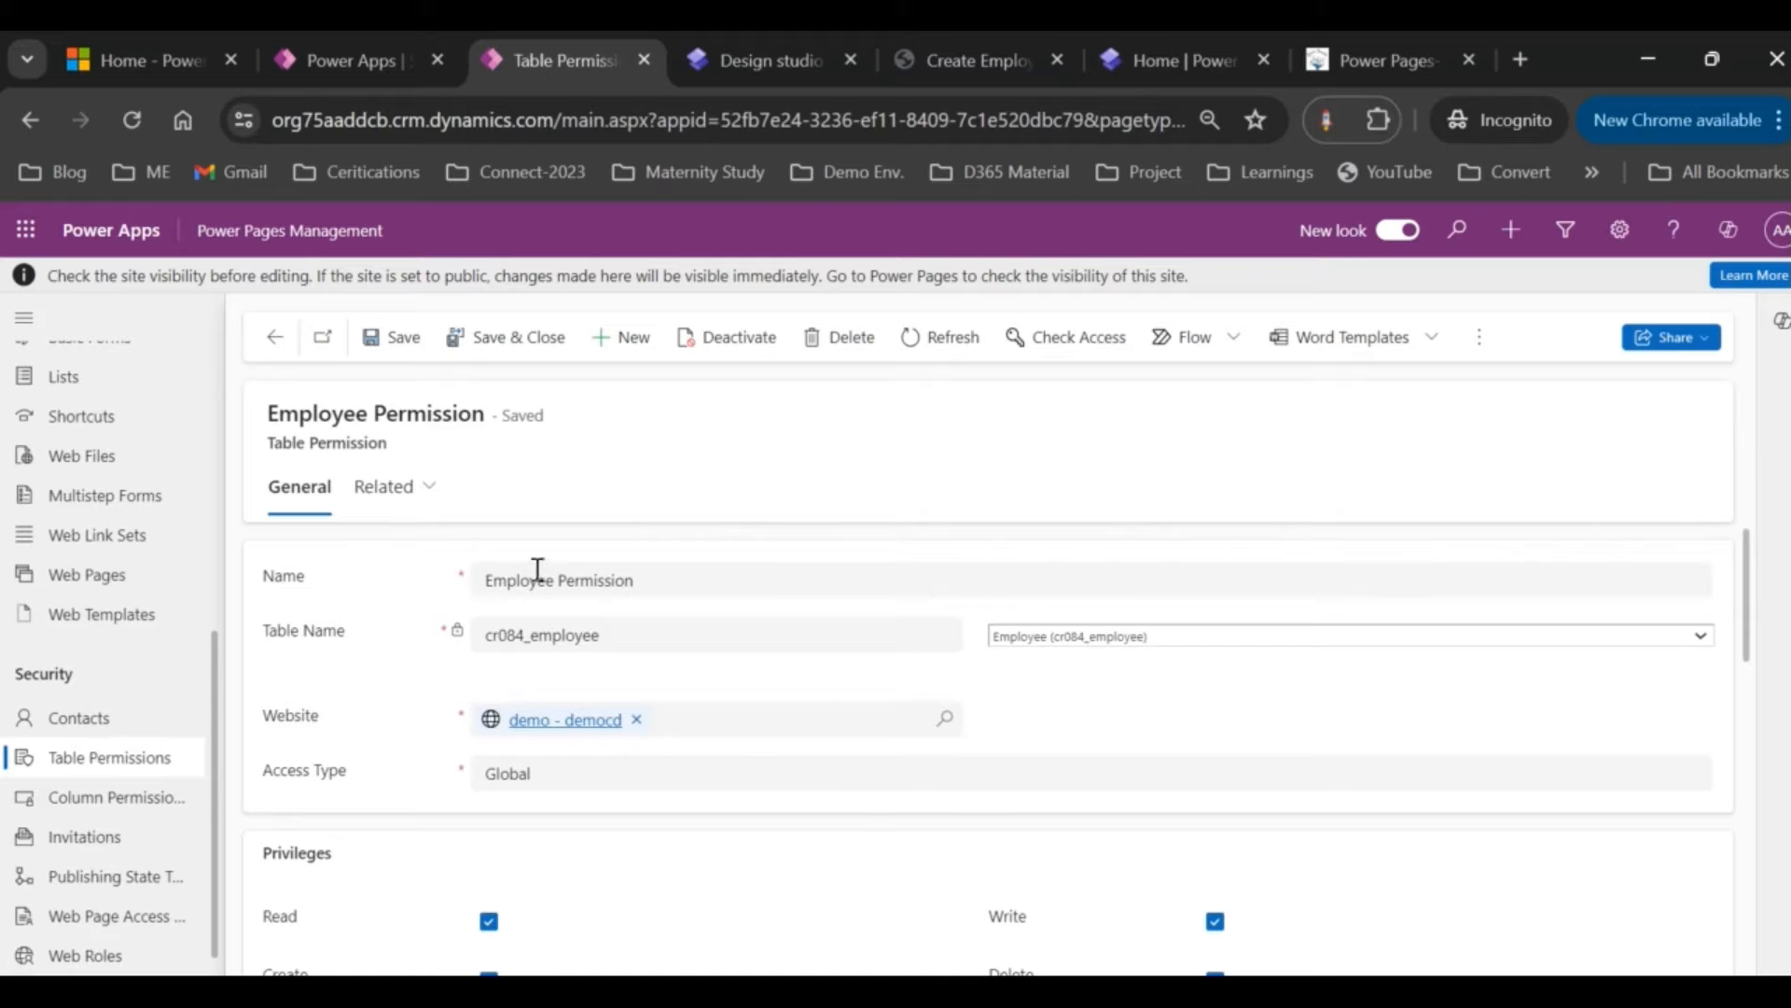
scroll(924, 765, down, 2)
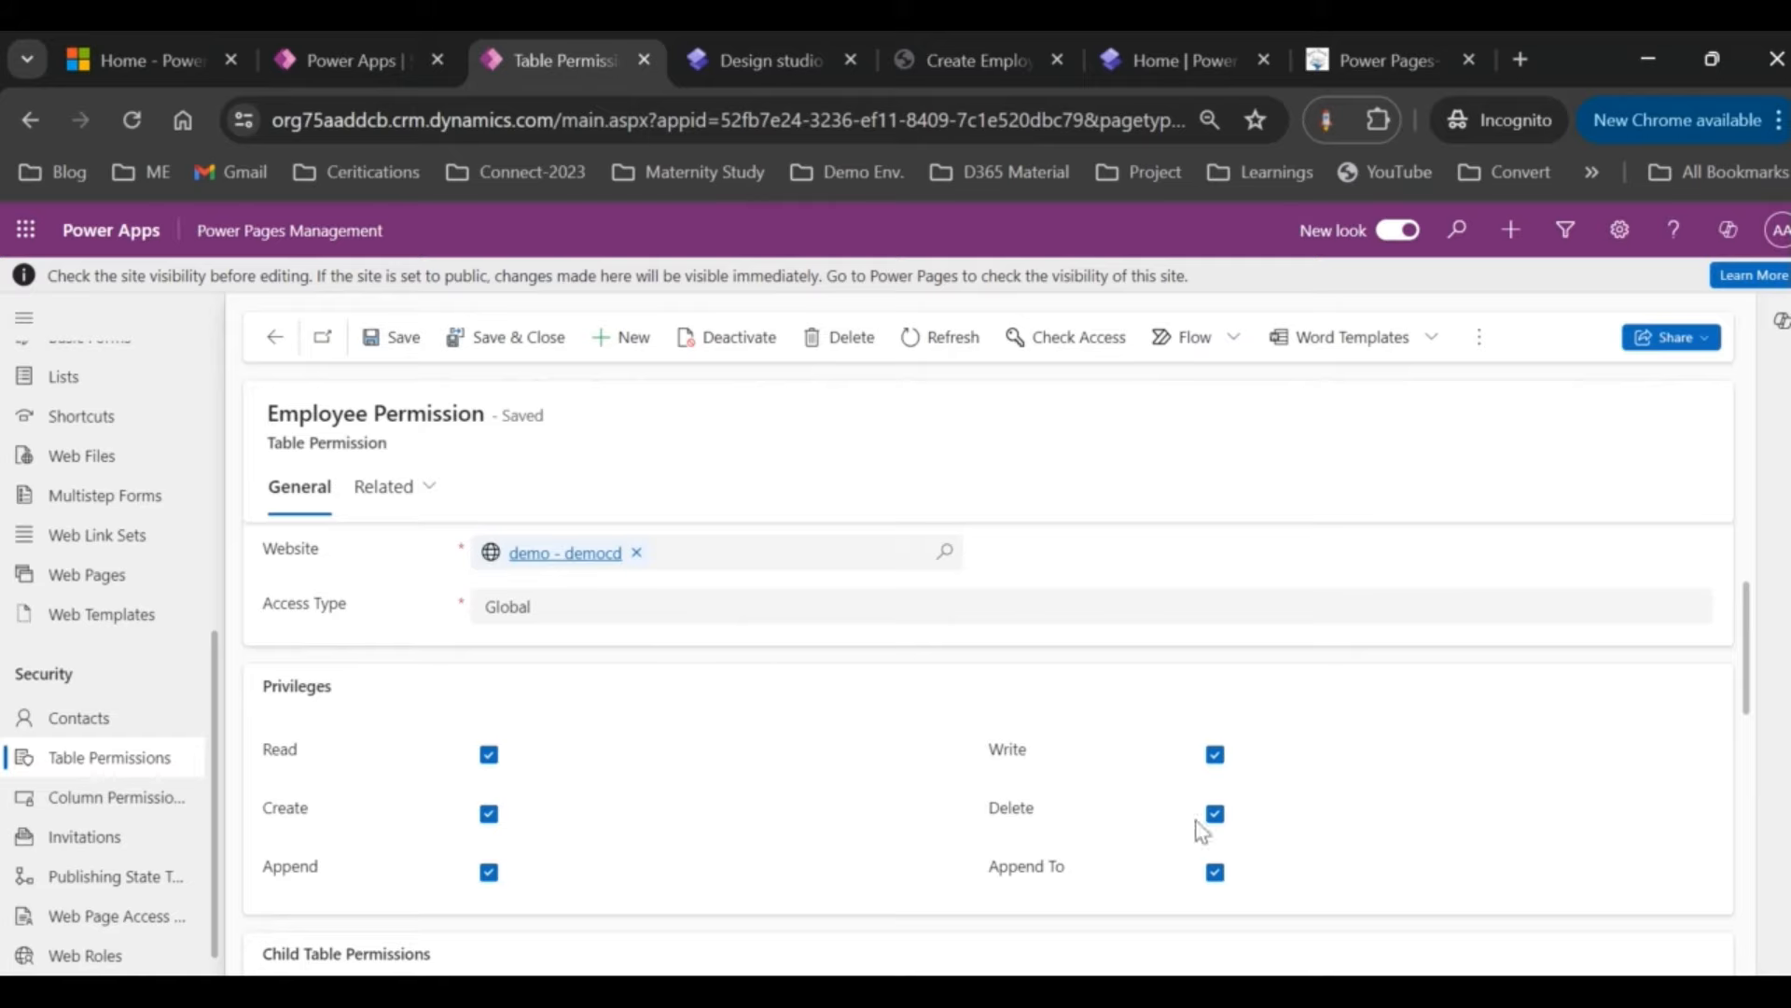
scroll(762, 832, down, 5)
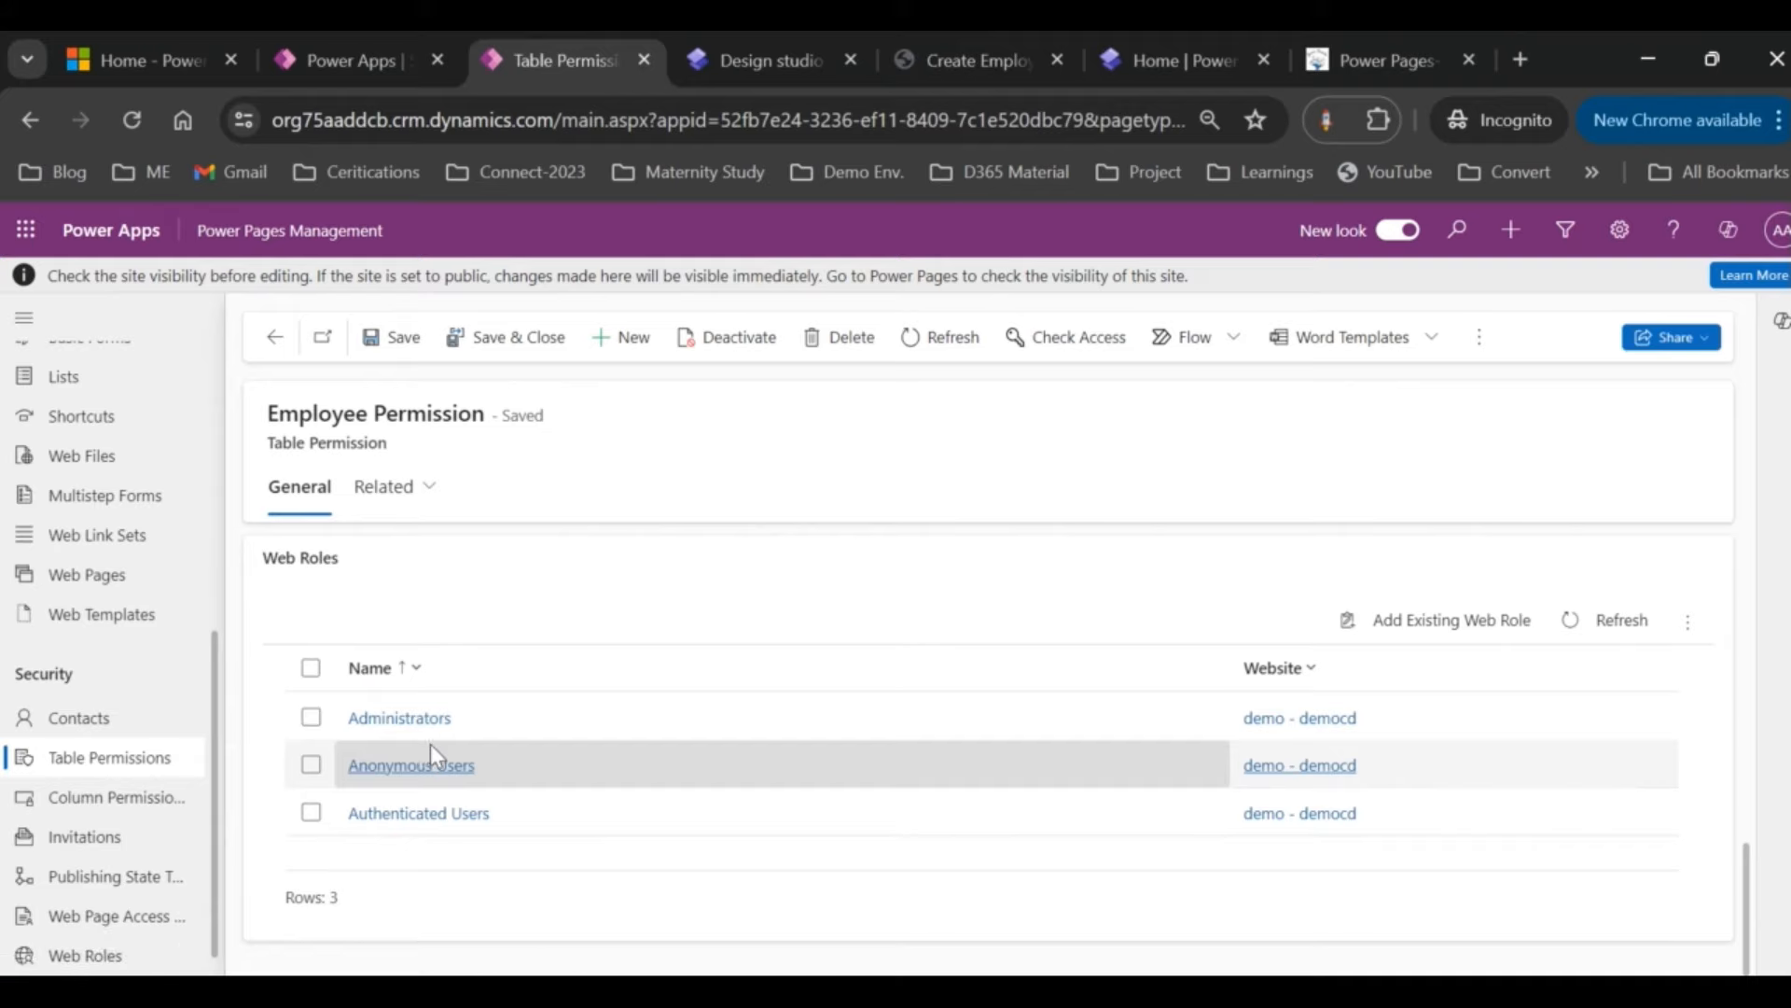
scroll(544, 644, up, 10)
scroll(544, 644, up, 1)
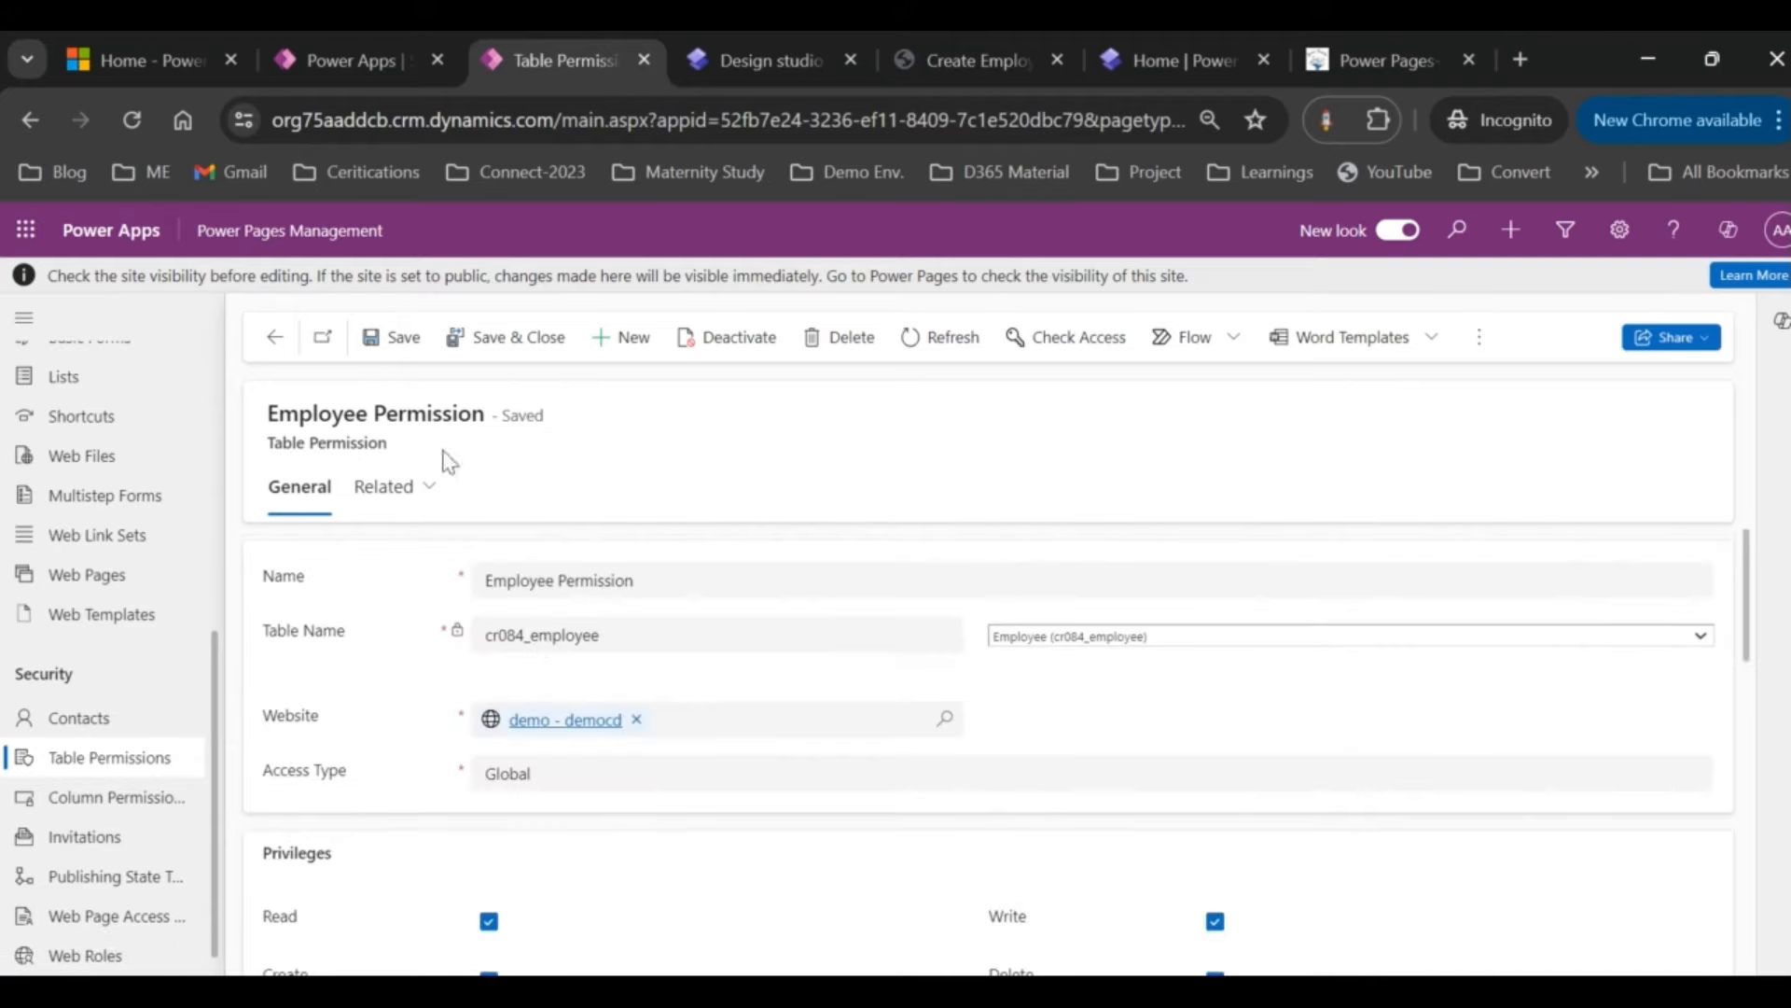
scroll(359, 742, down, 1)
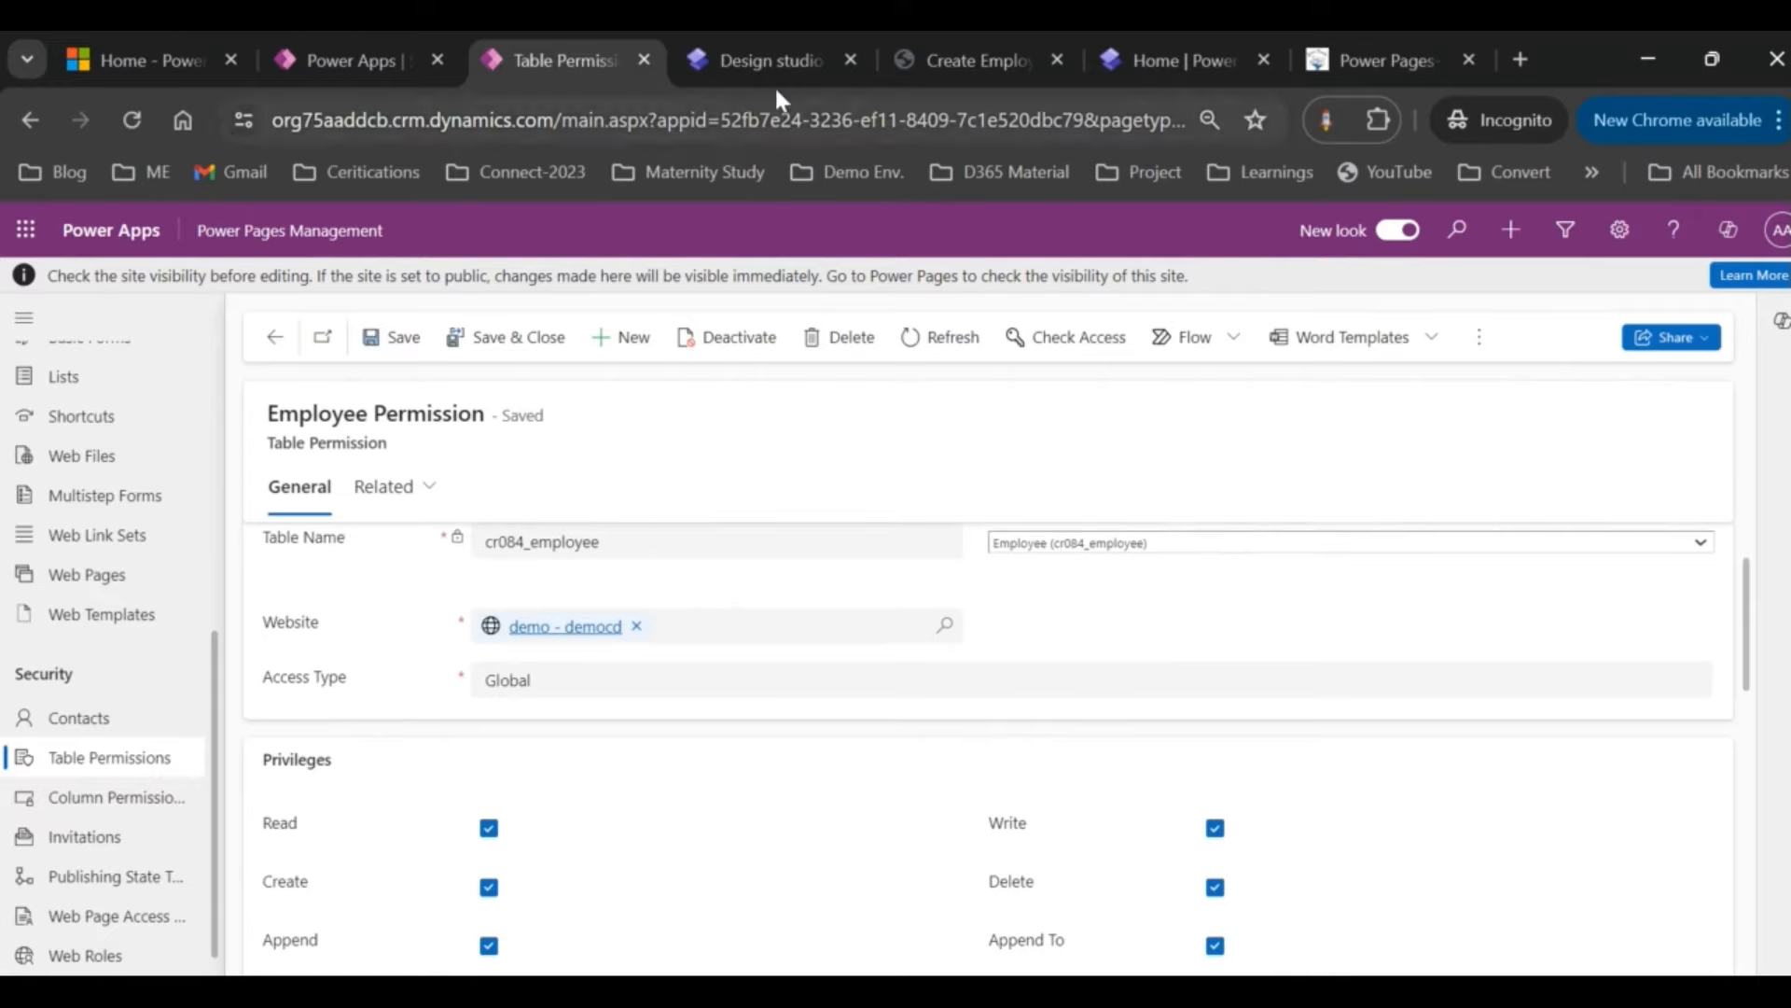
click(763, 64)
Step: Sync the site and reload the live Create Employee page so the entry form appears
click(1754, 298)
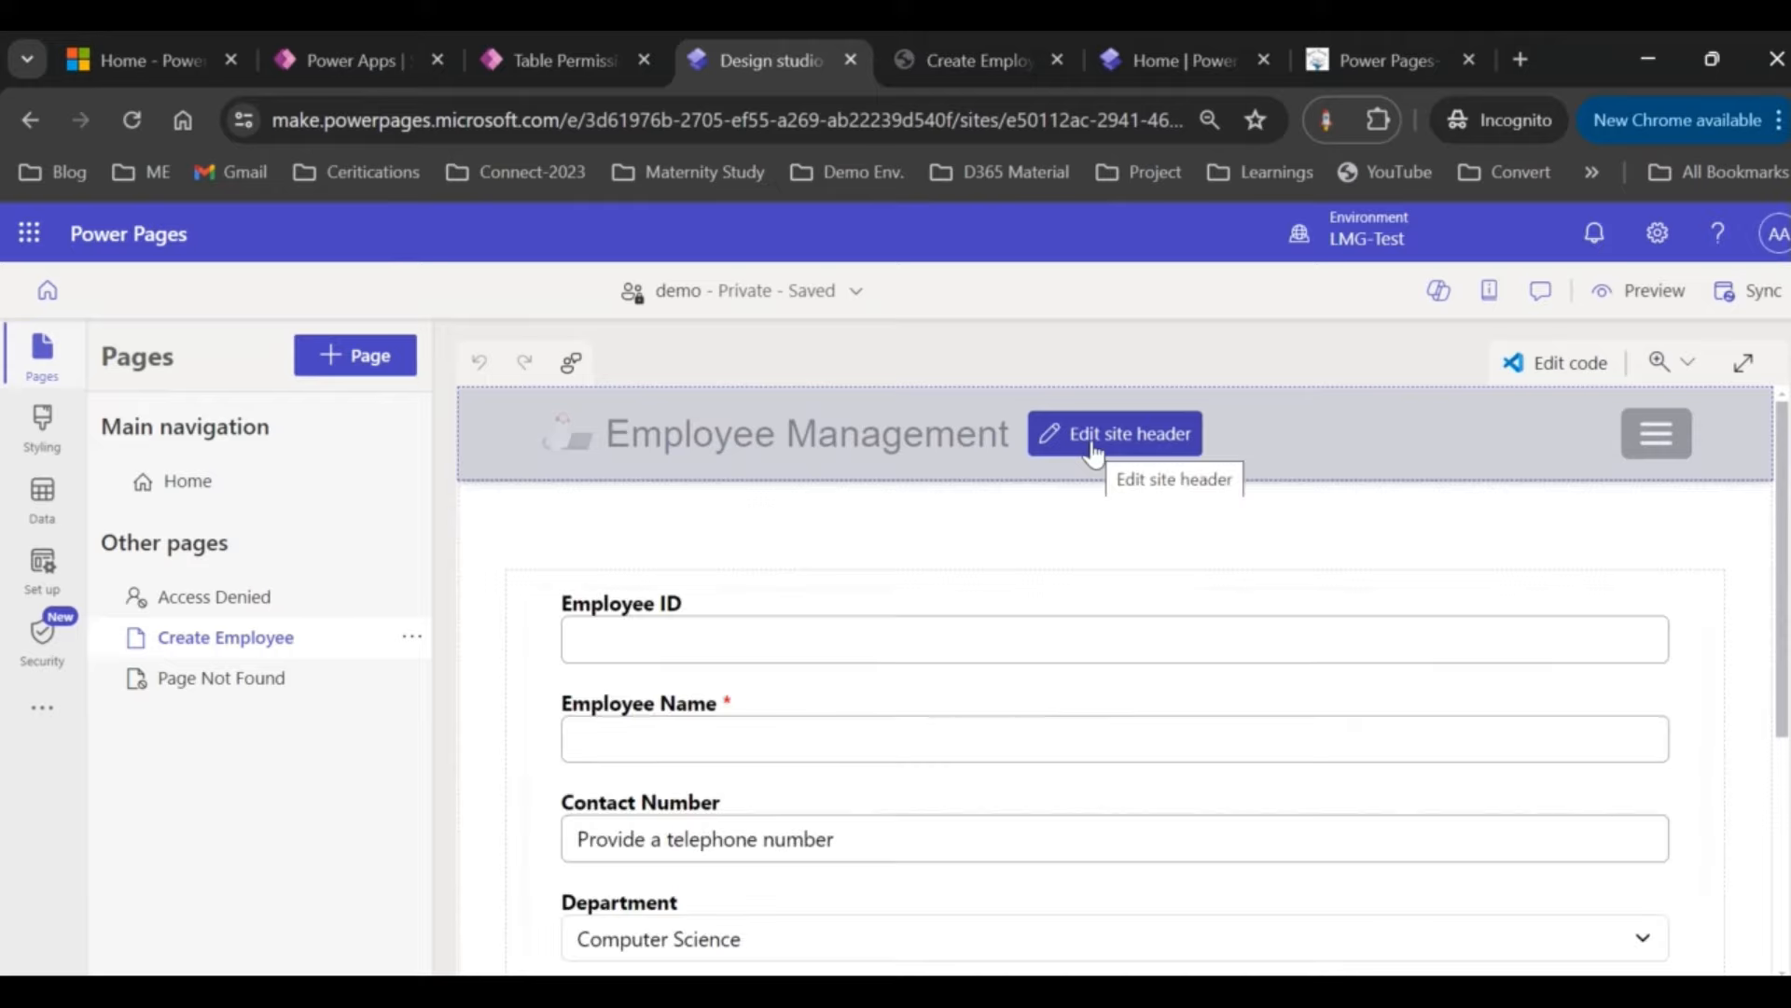
click(918, 41)
click(799, 127)
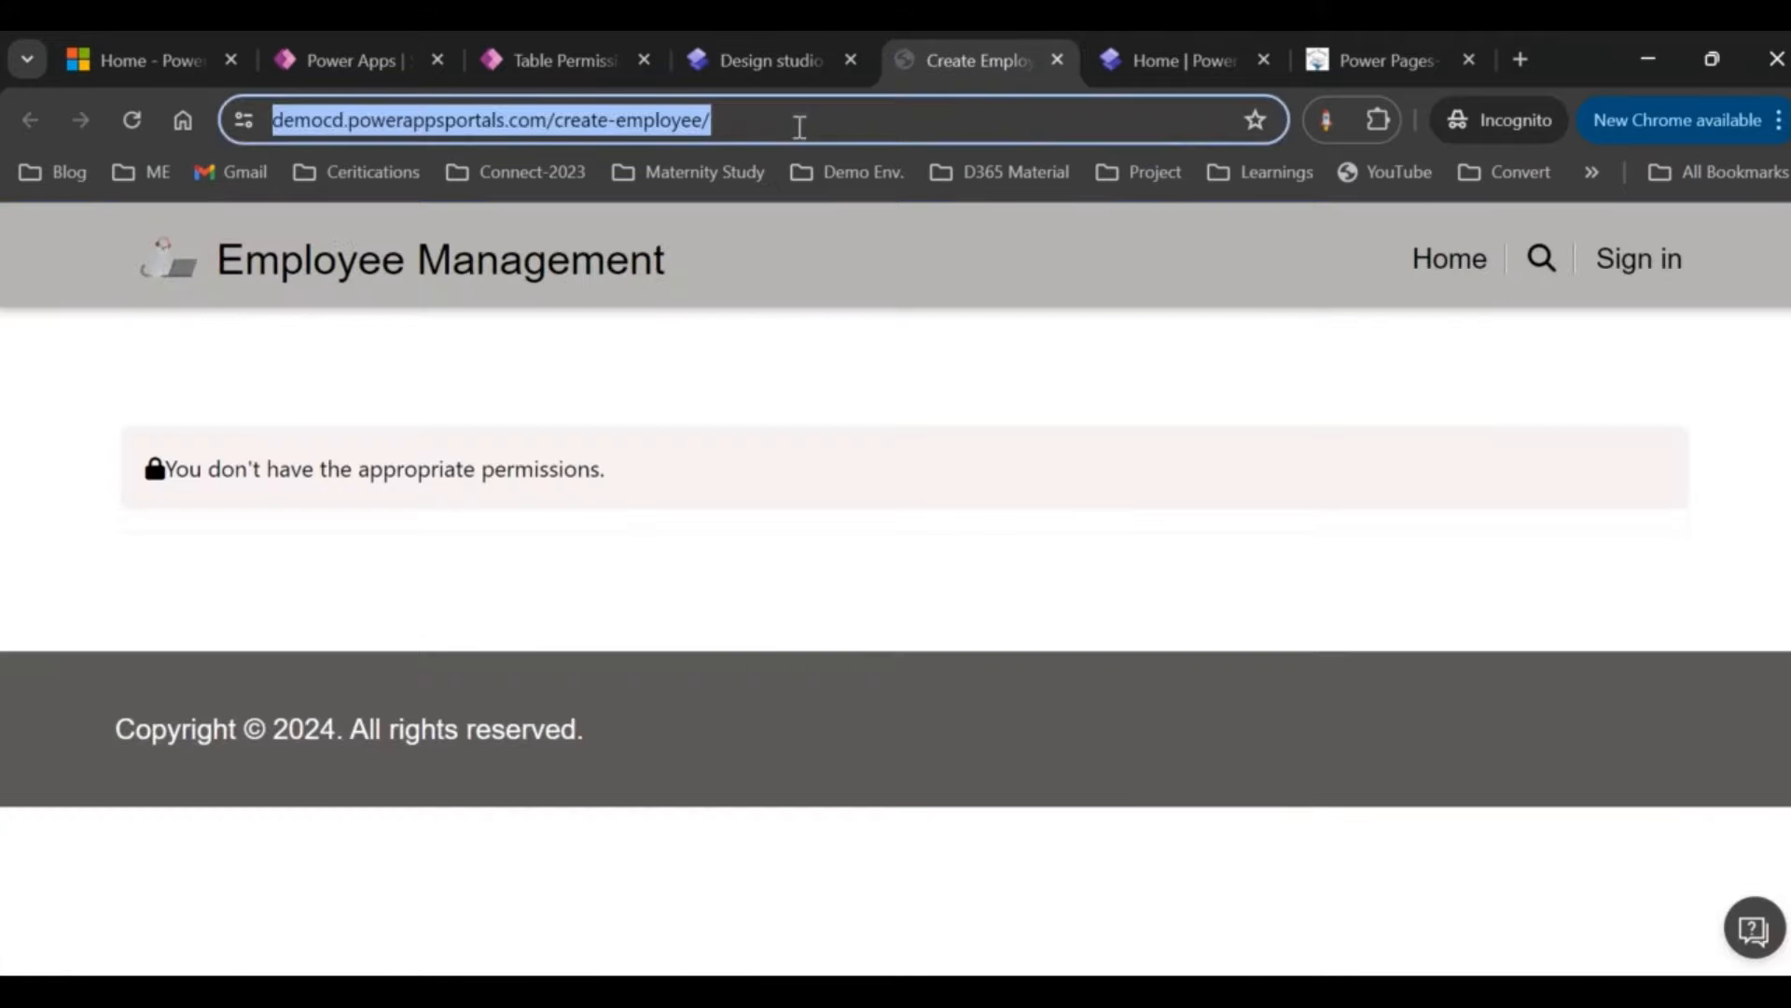
key(Return)
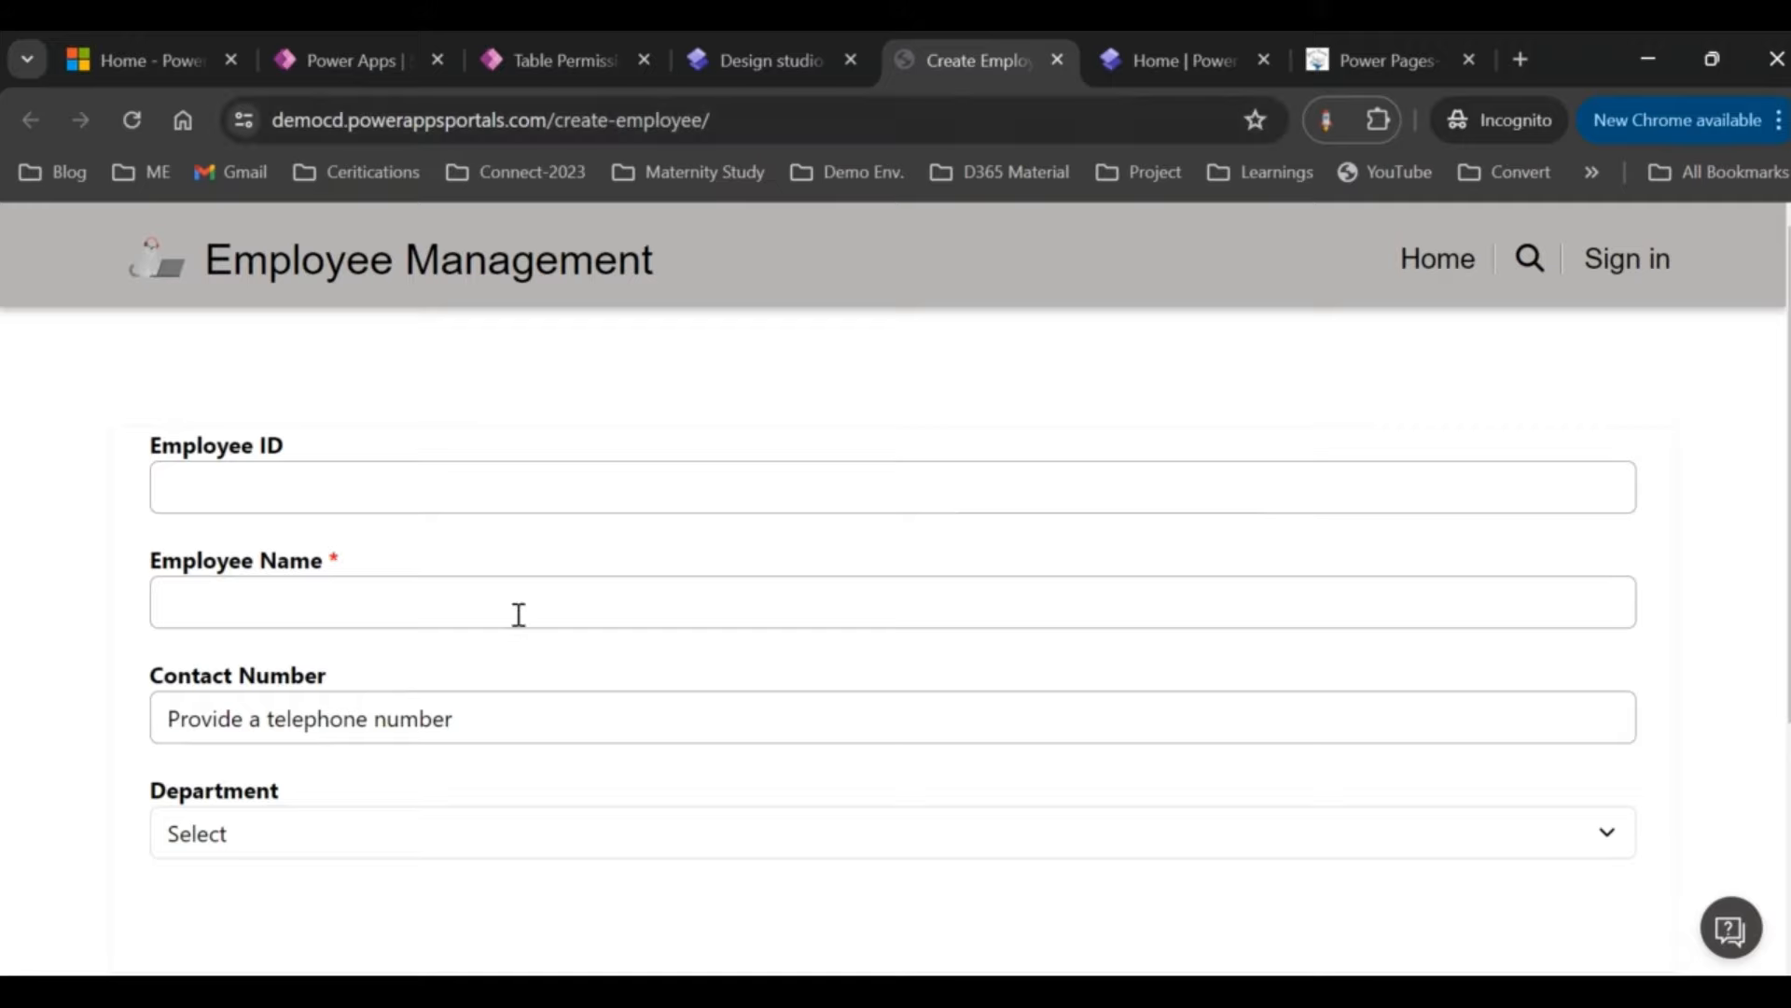
Step: On the Create Employee form, clear the stray Employee ID text and enter a test employee name
scroll(519, 614, down, 1)
scroll(392, 807, down, 1)
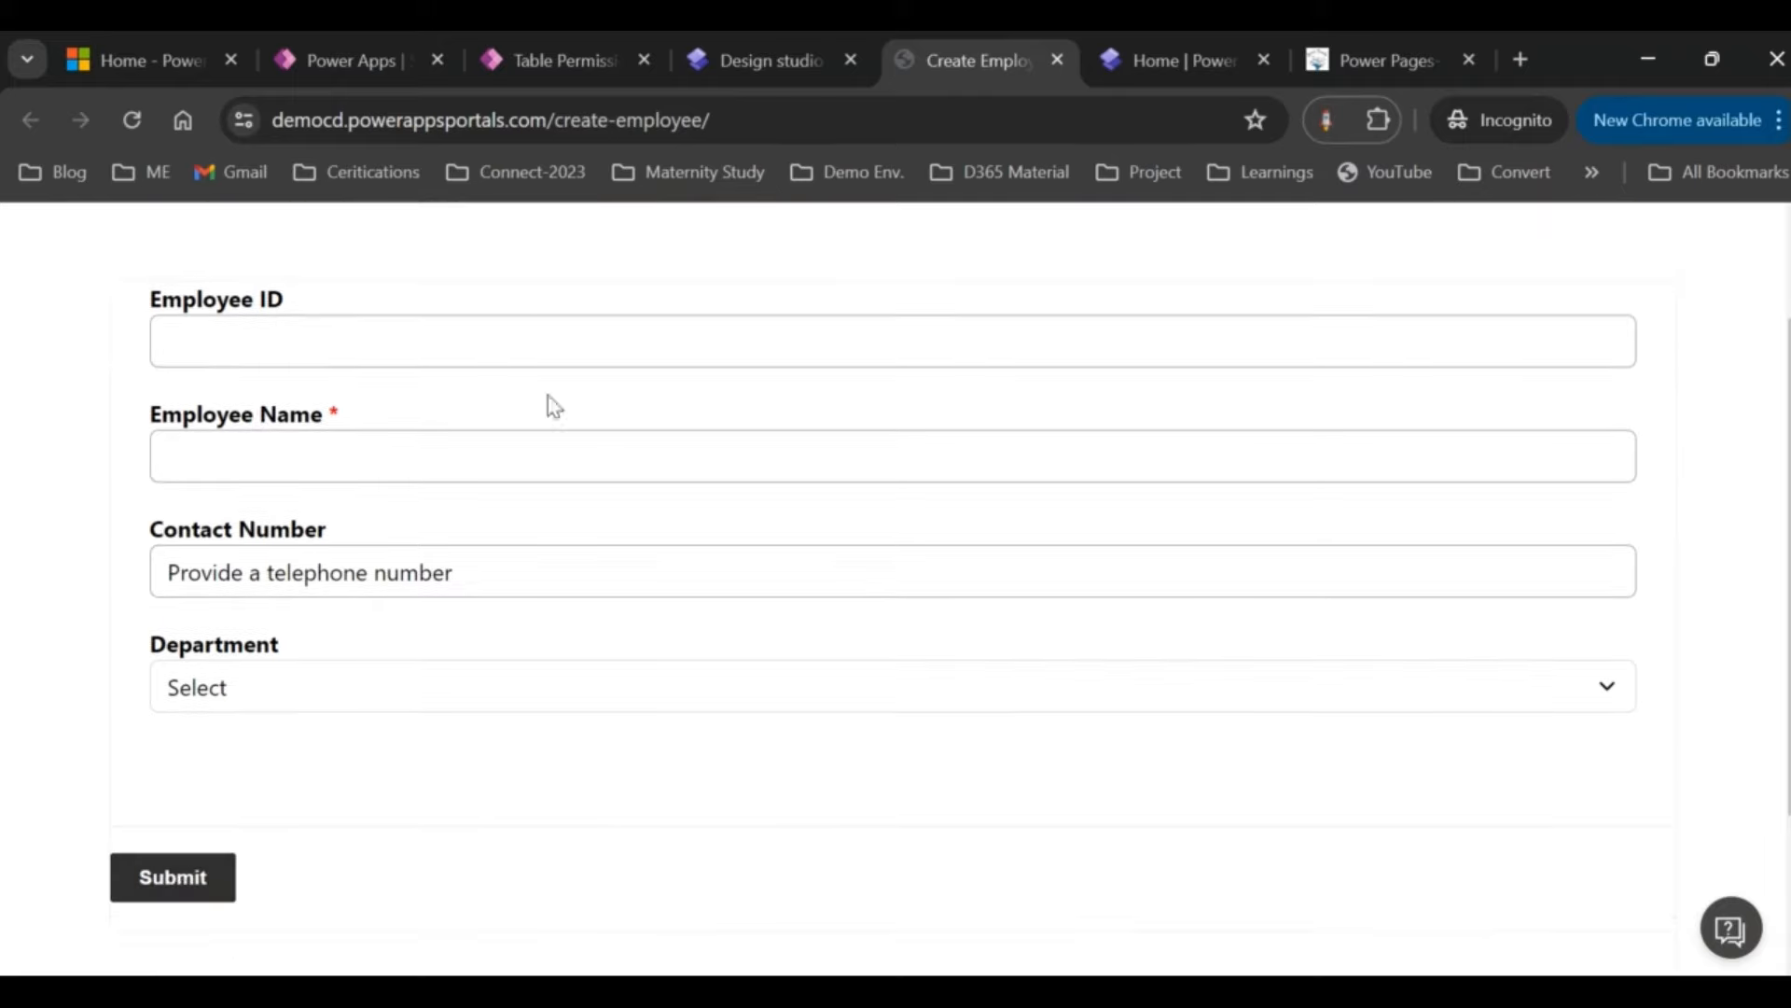
click(500, 337)
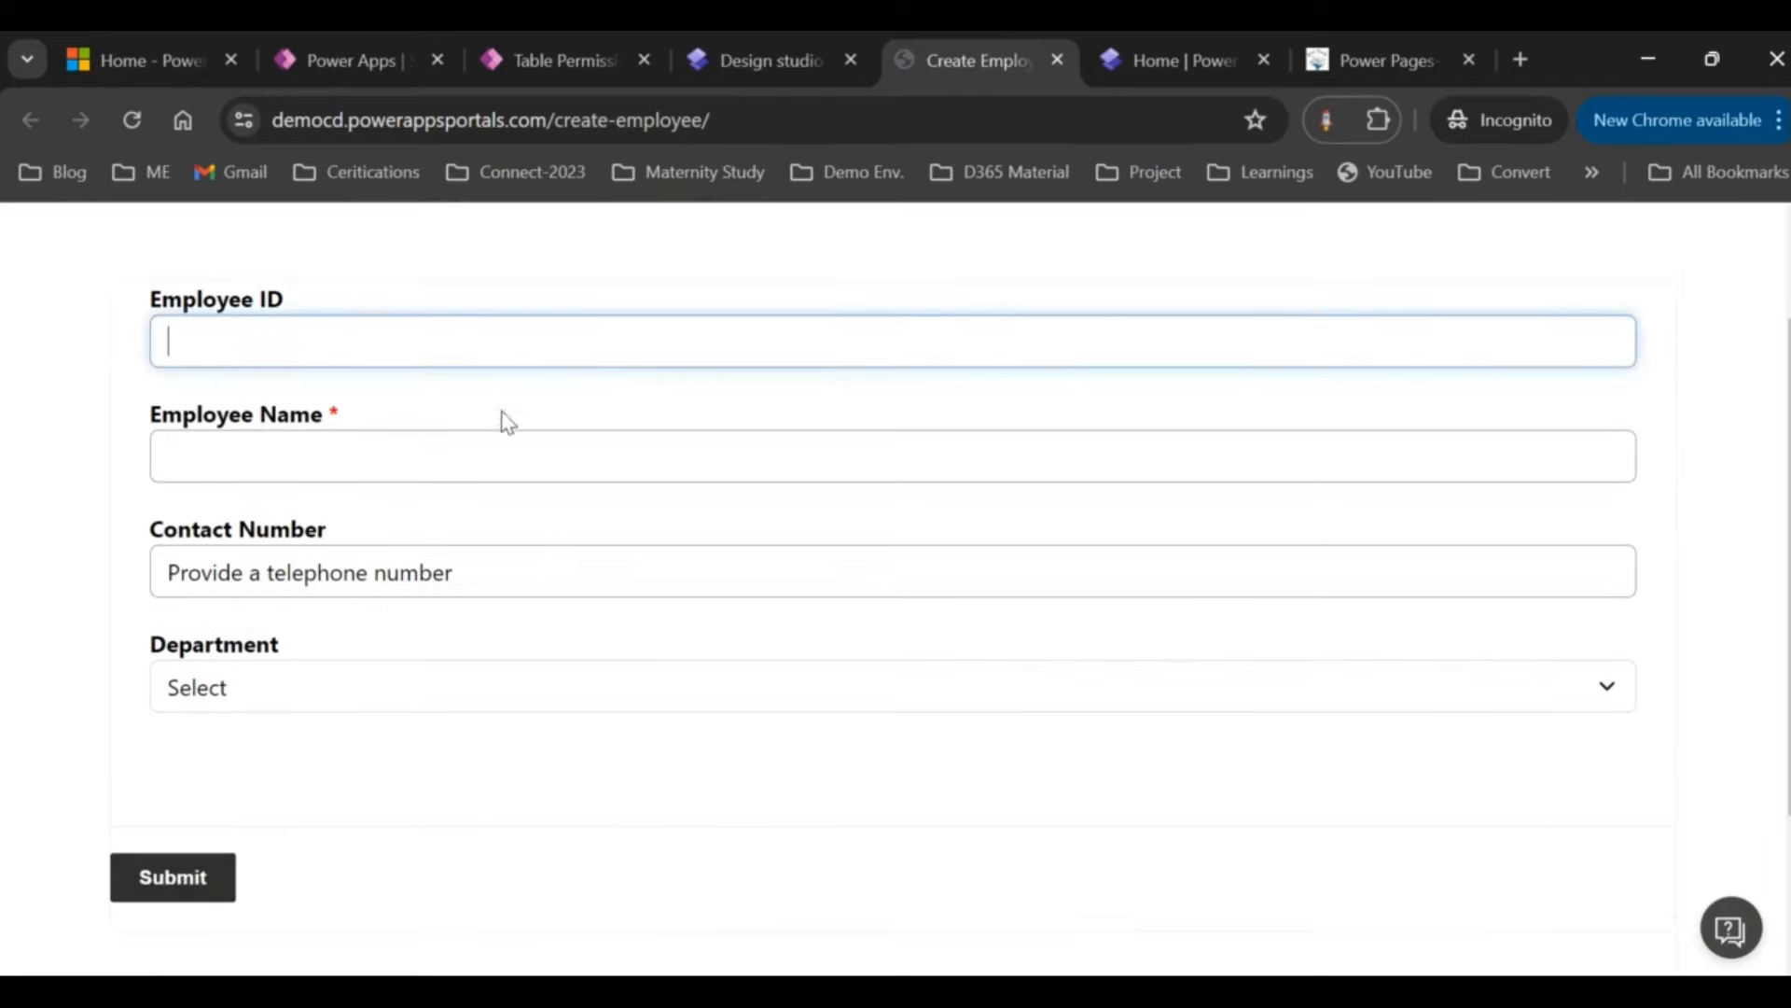
click(513, 396)
click(480, 347)
text(dsd)
key(BackSpace)
key(BackSpace)
key(BackSpace)
click(426, 461)
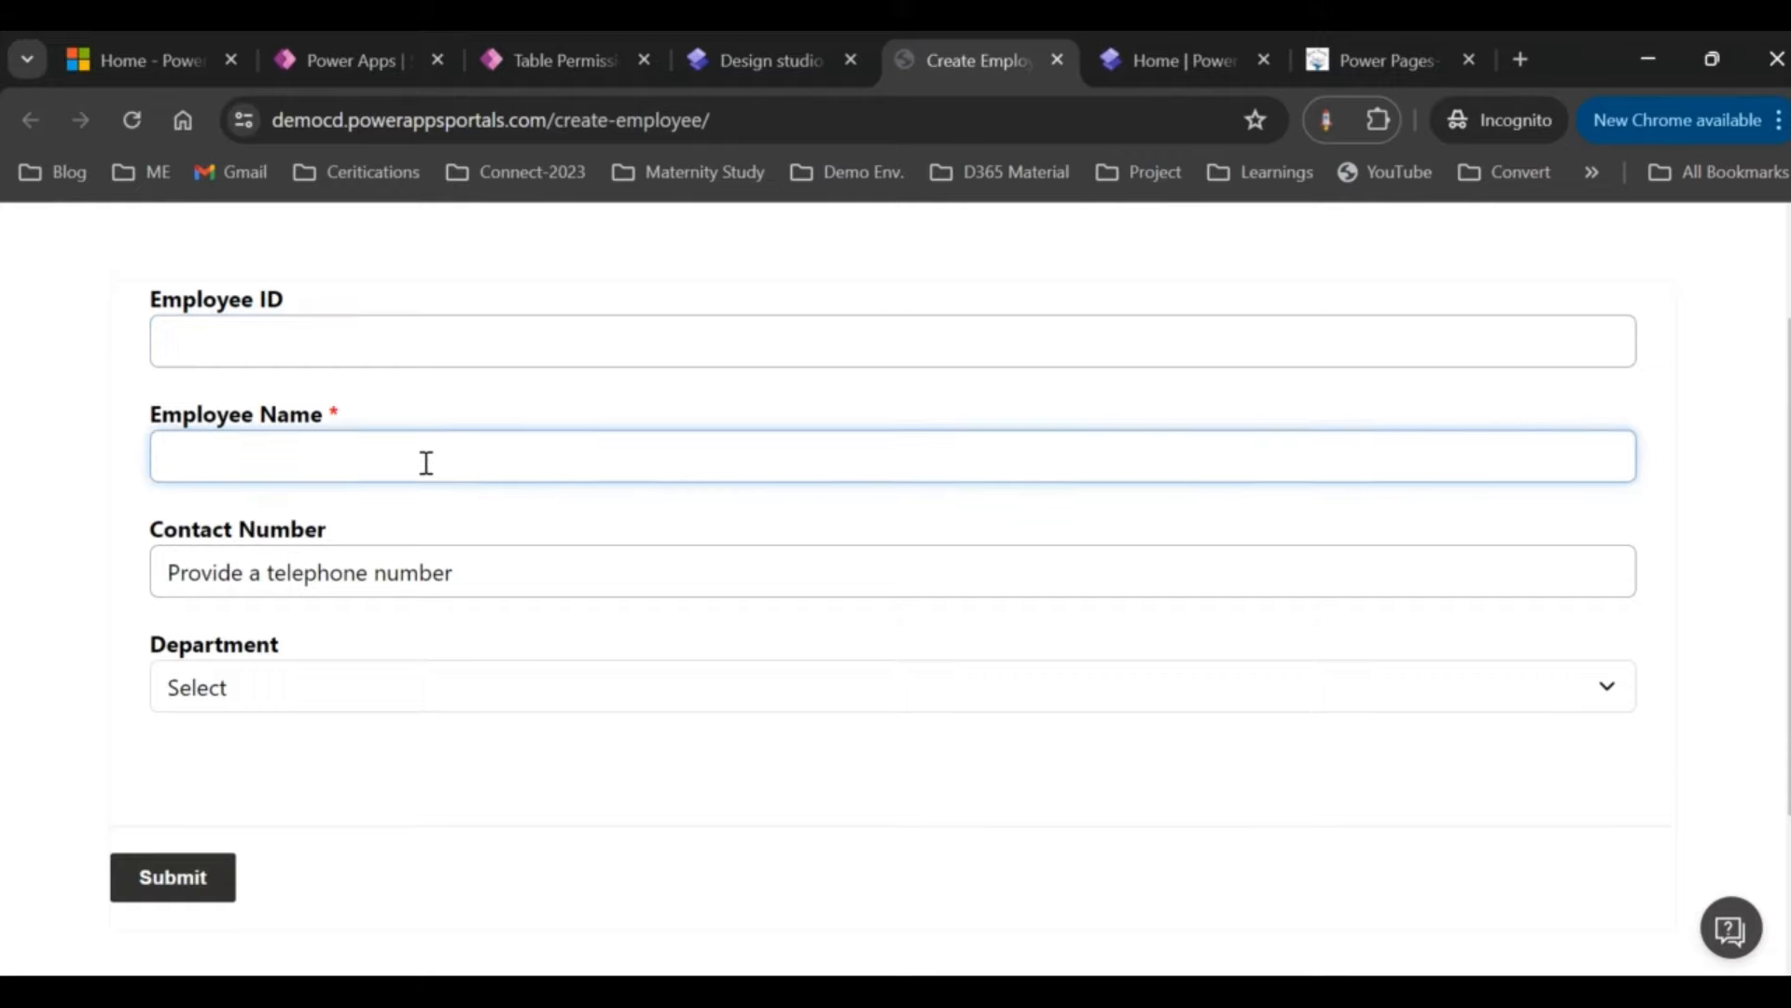
text(John Doe)
Step: Enter a contact number, choose Information Technology as department, and submit the form
click(176, 336)
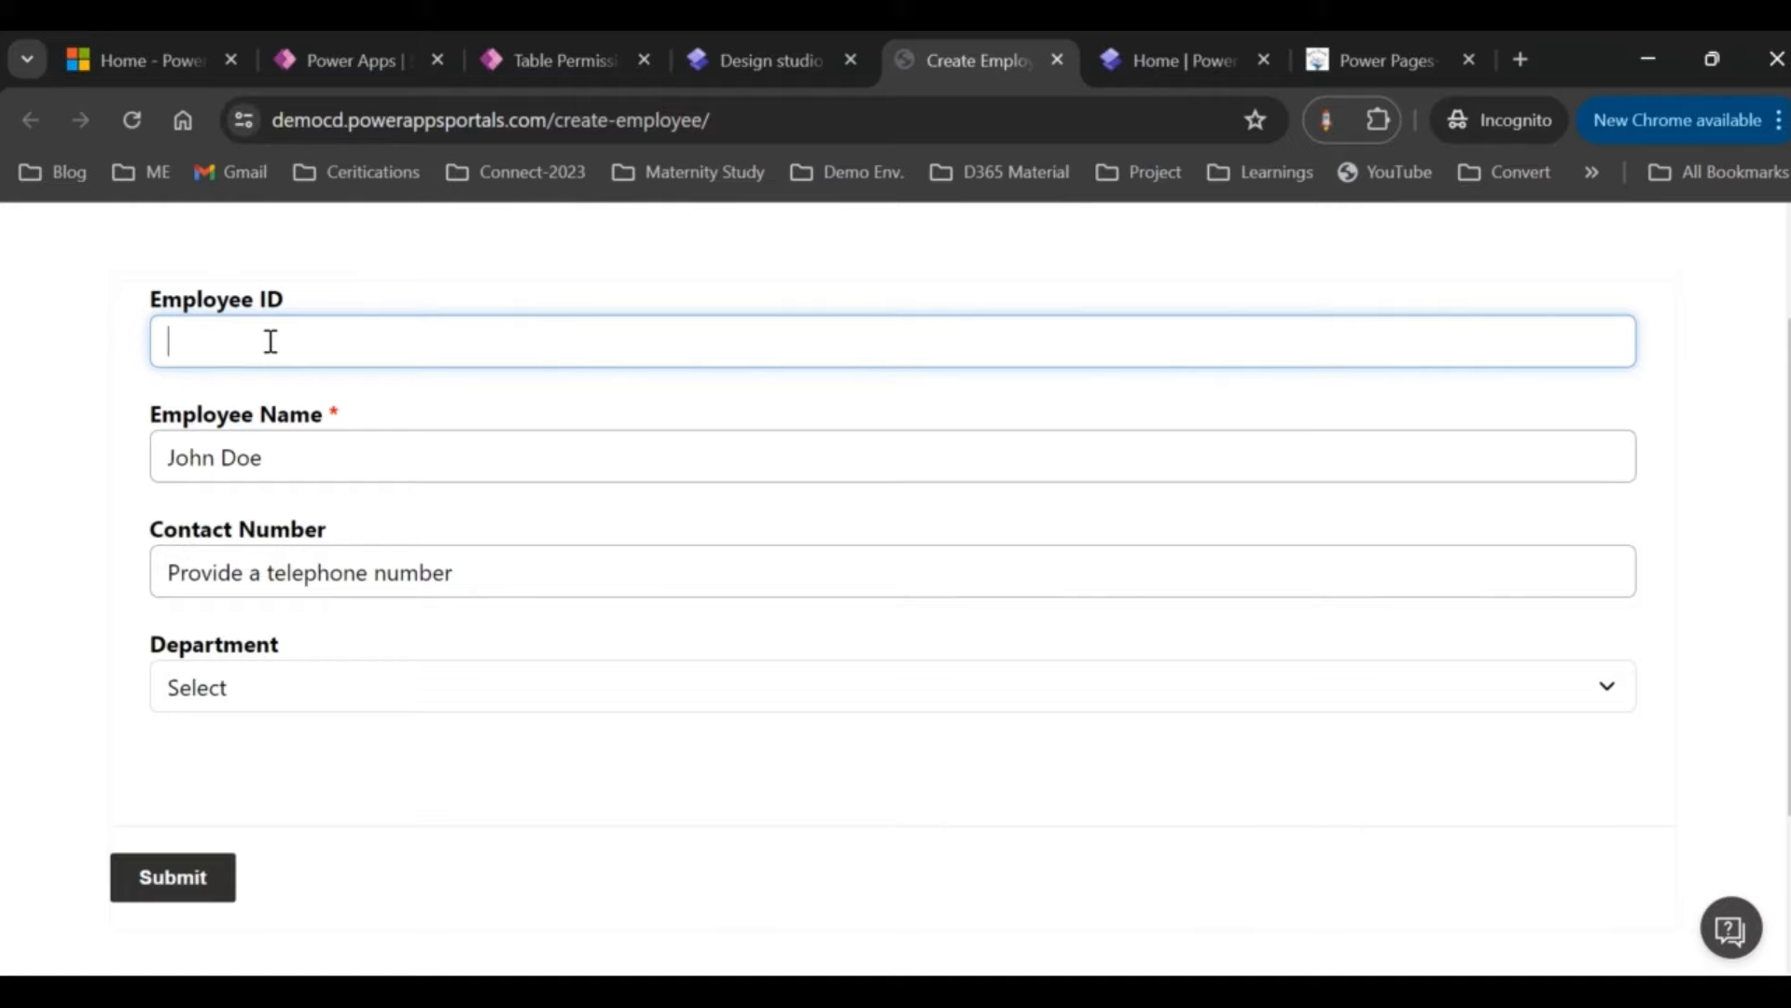
click(278, 572)
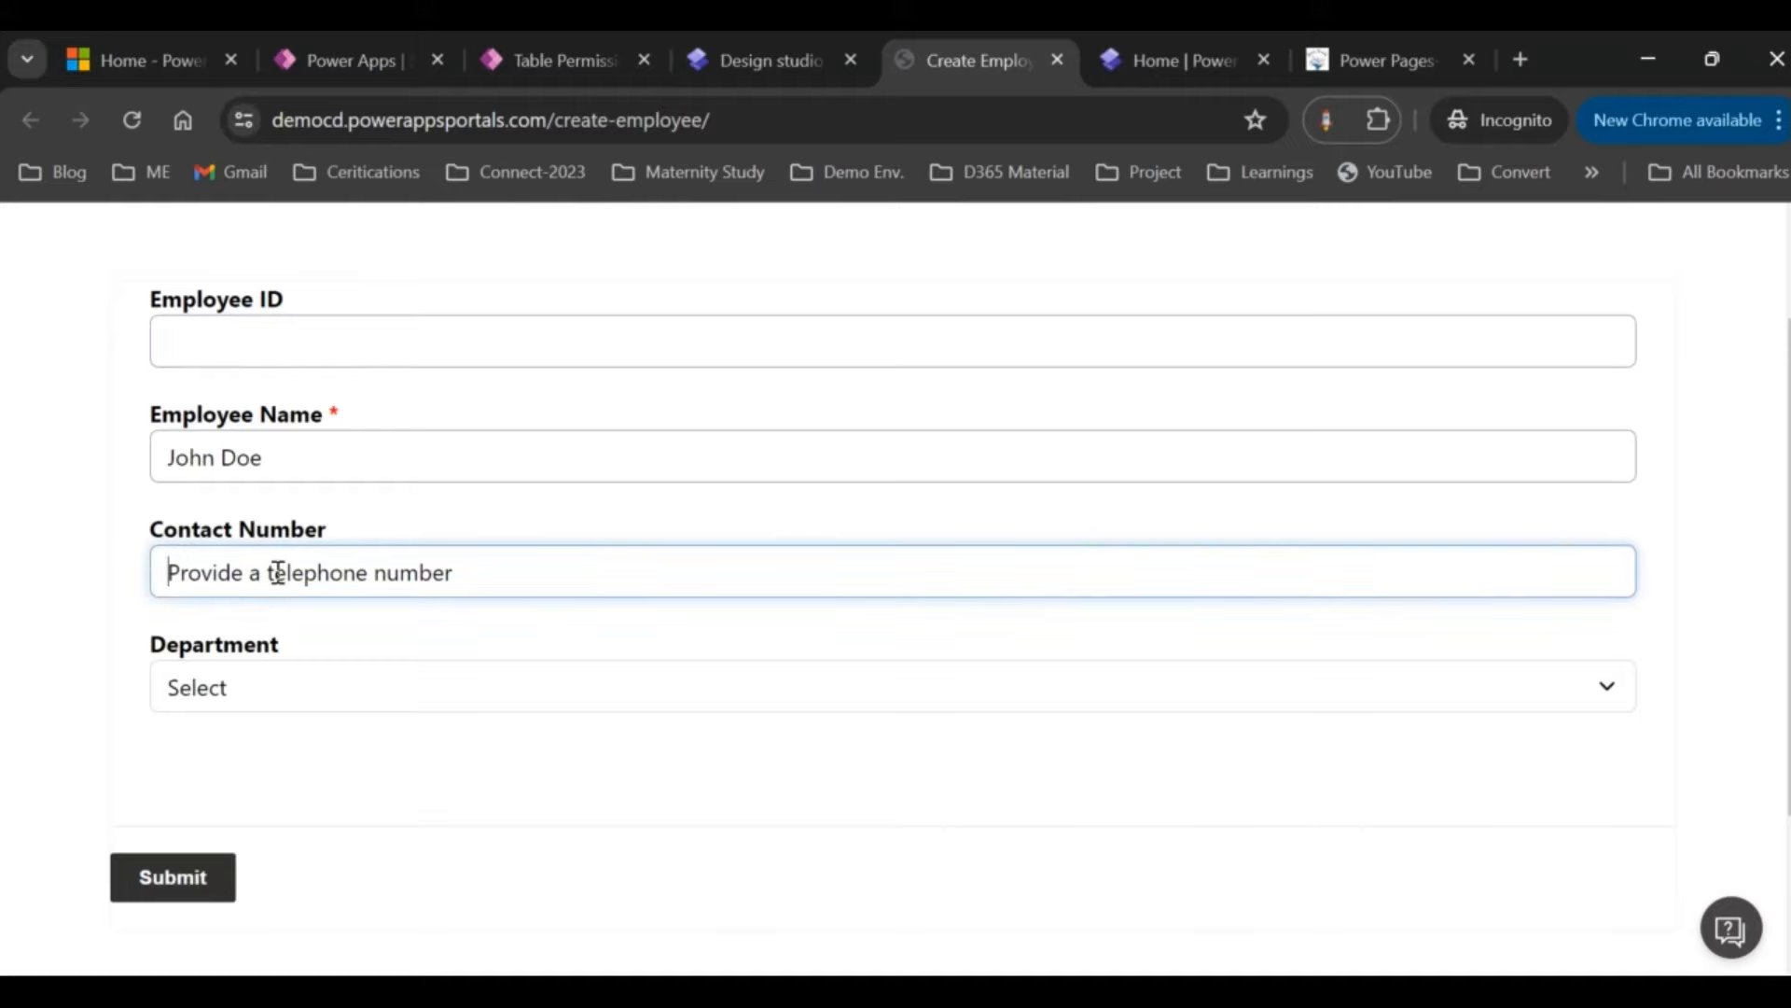
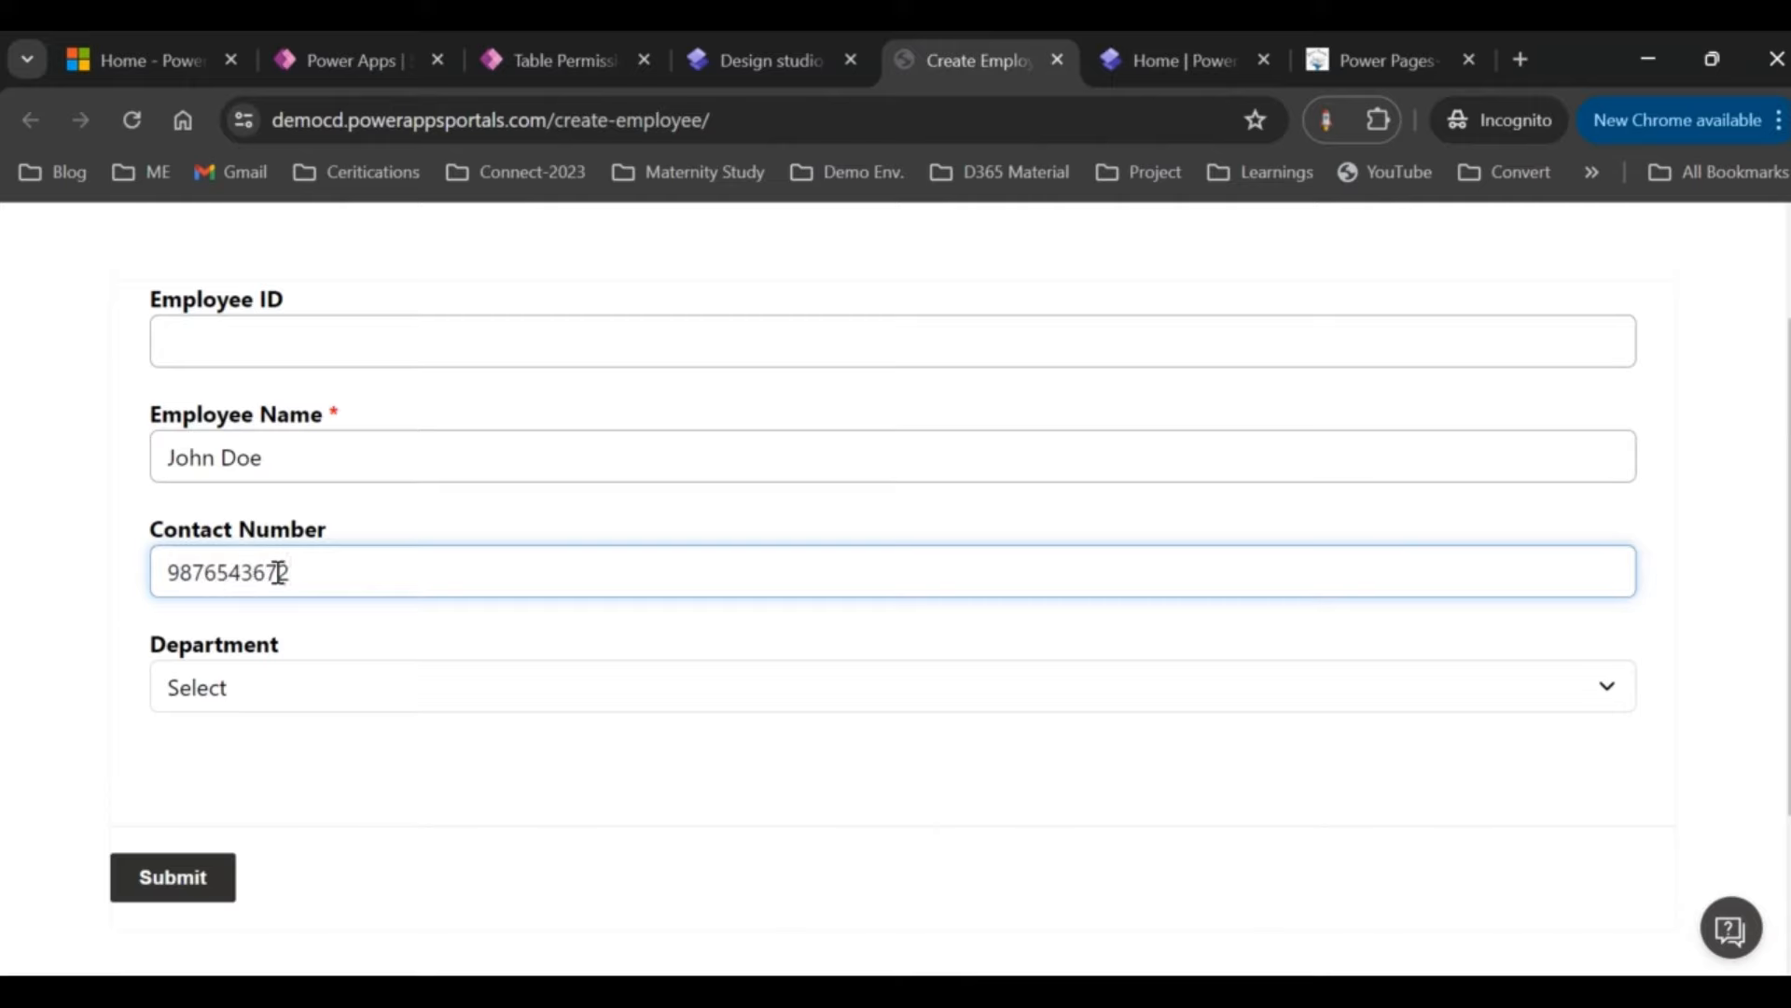
click(297, 709)
click(300, 761)
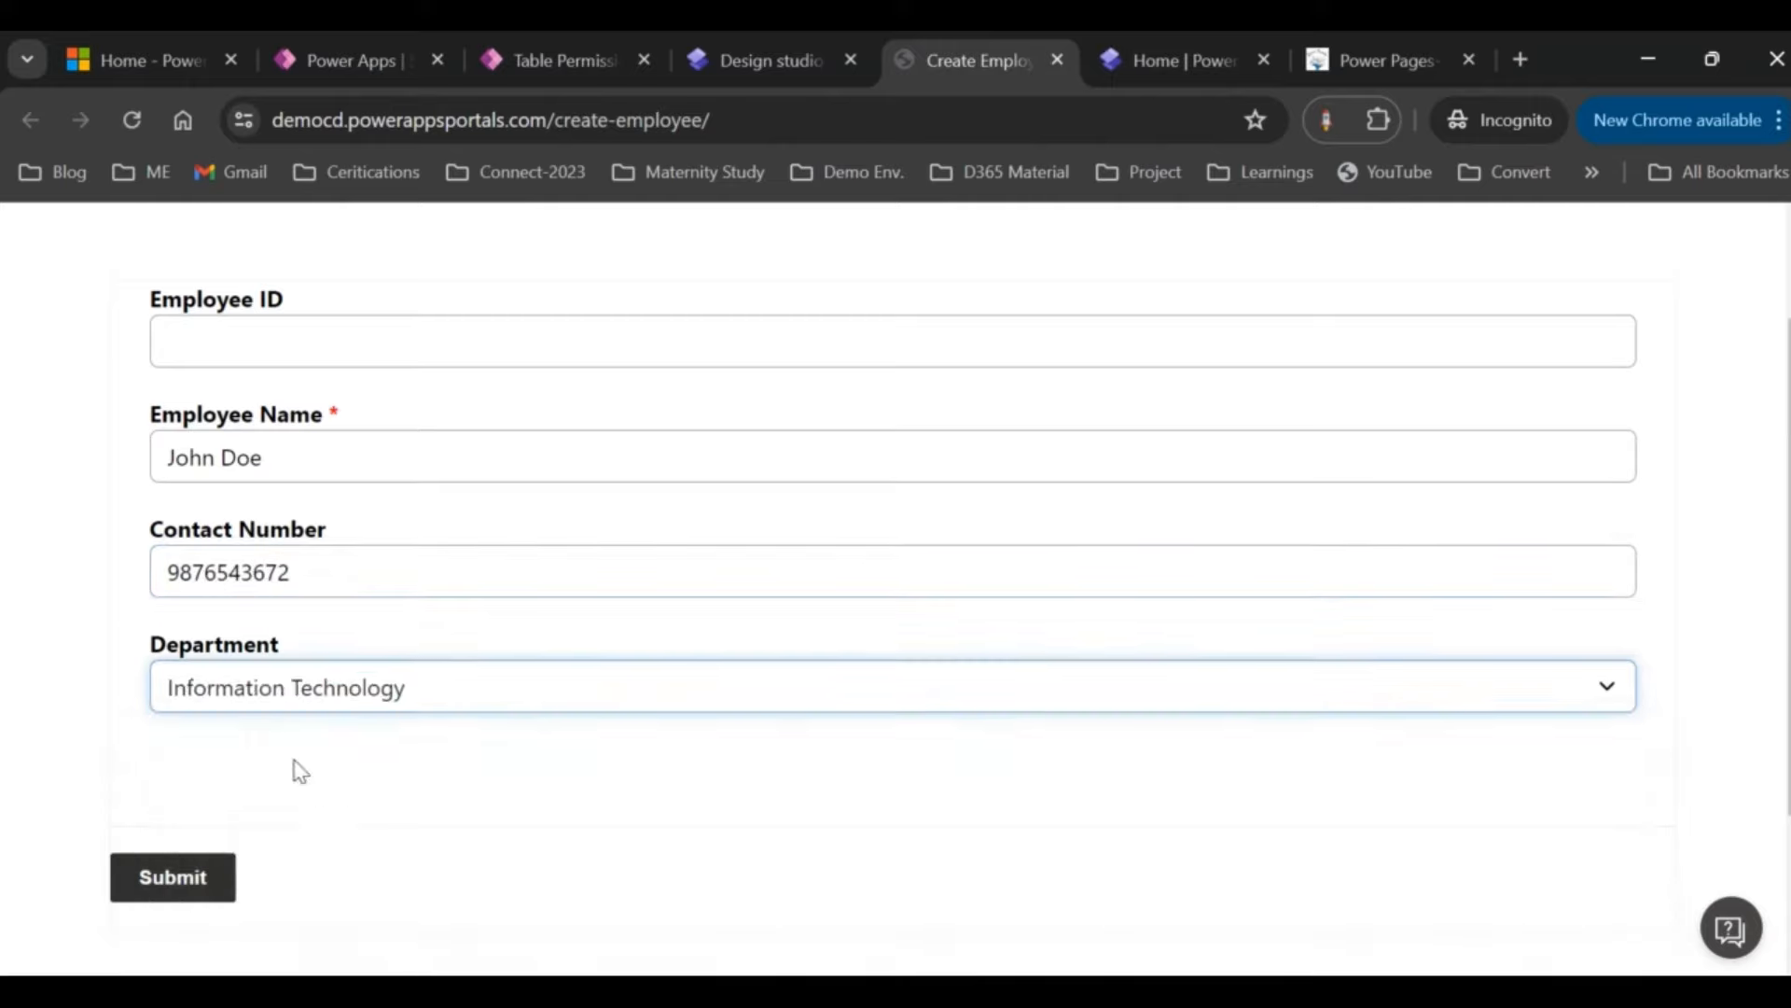
click(191, 872)
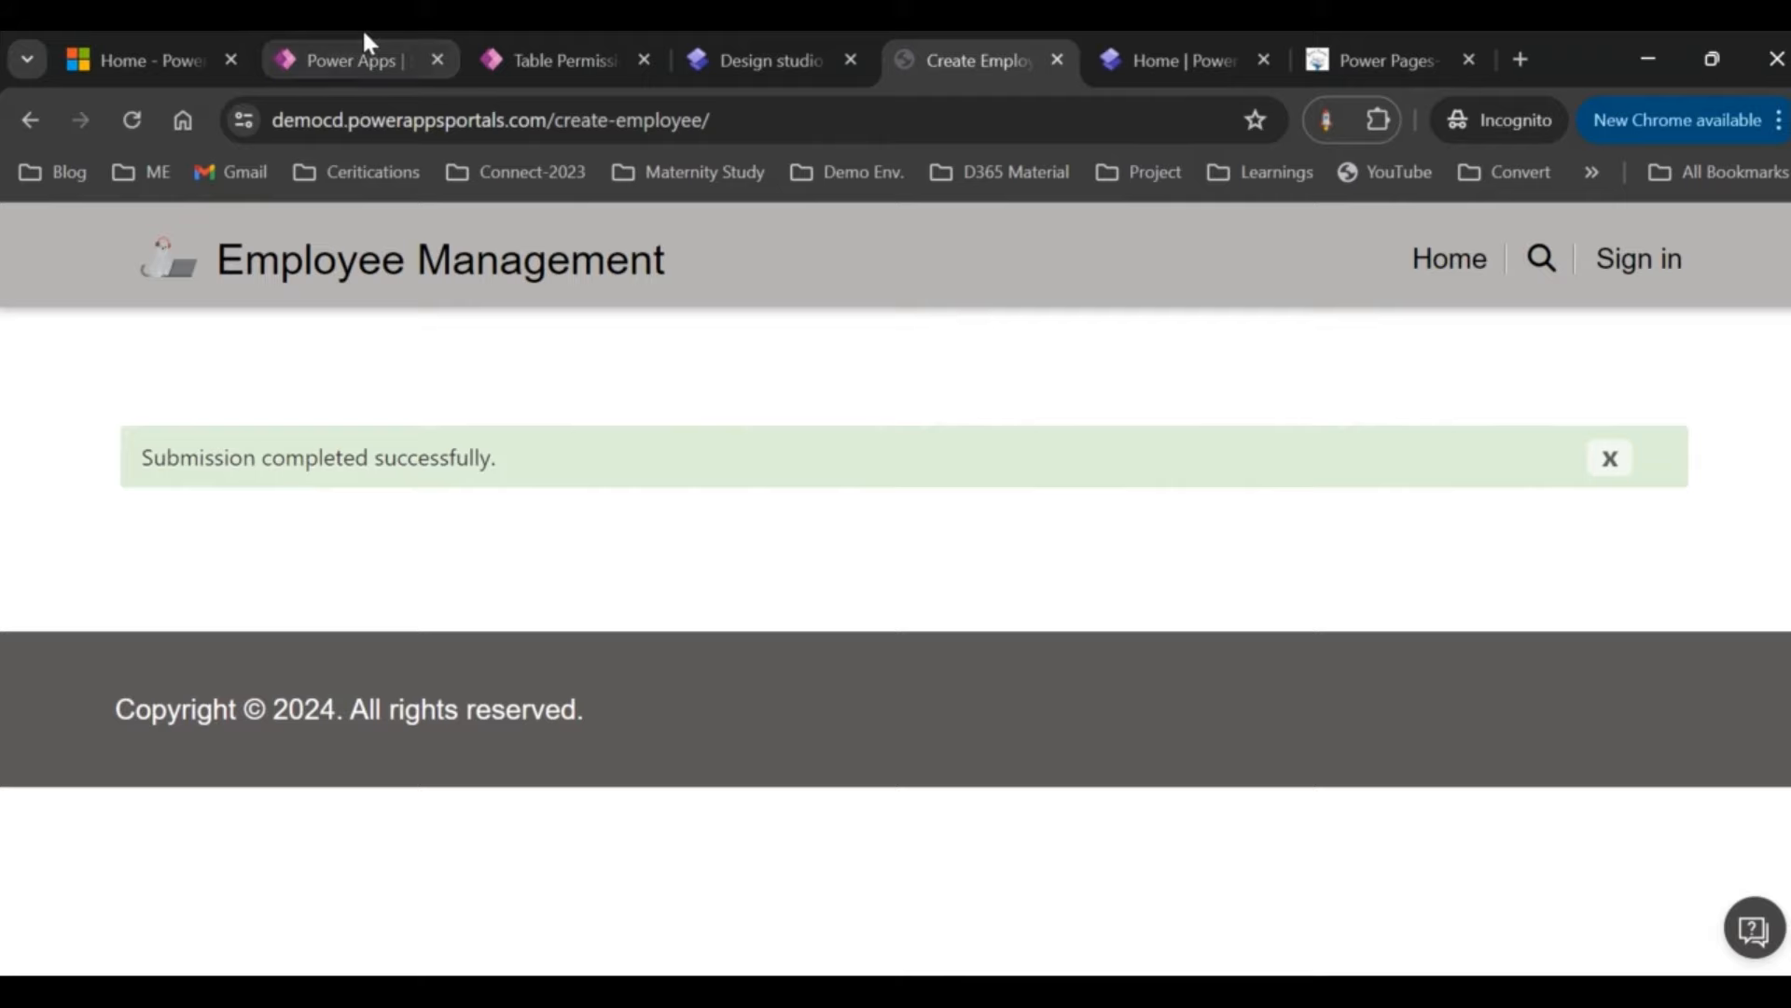
click(355, 60)
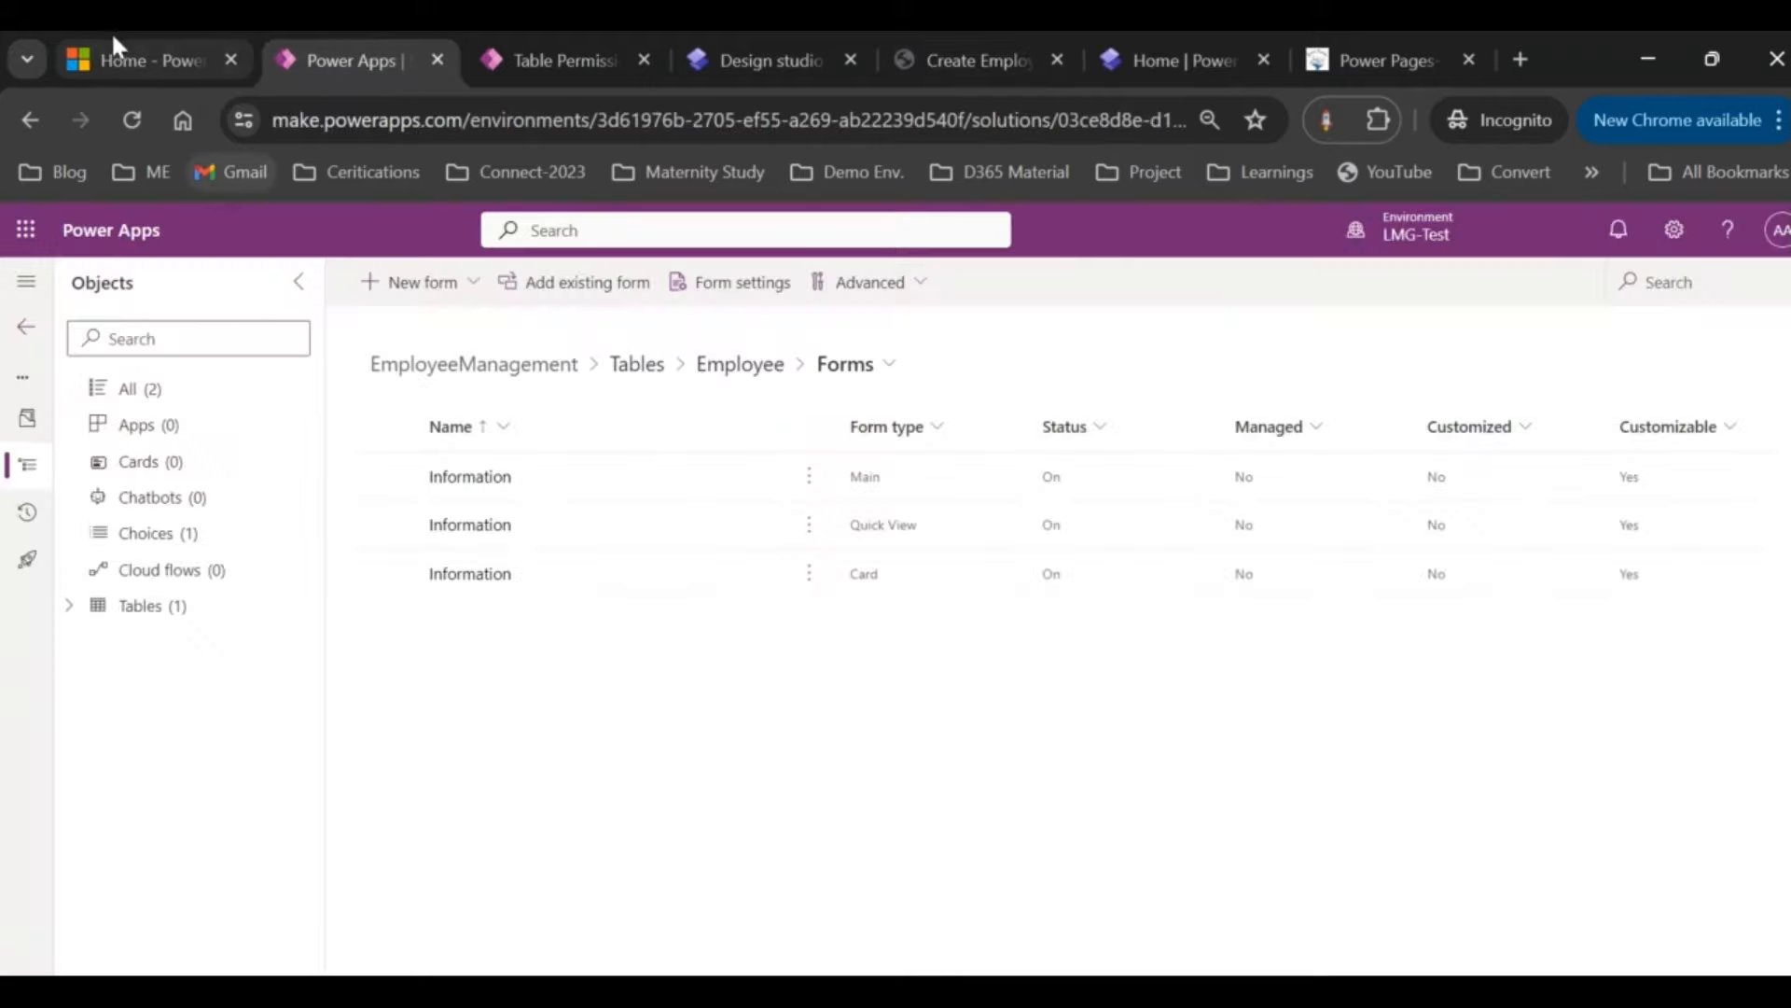
Step: Select LMG-Test in the admin center's Environments list and open it
click(198, 47)
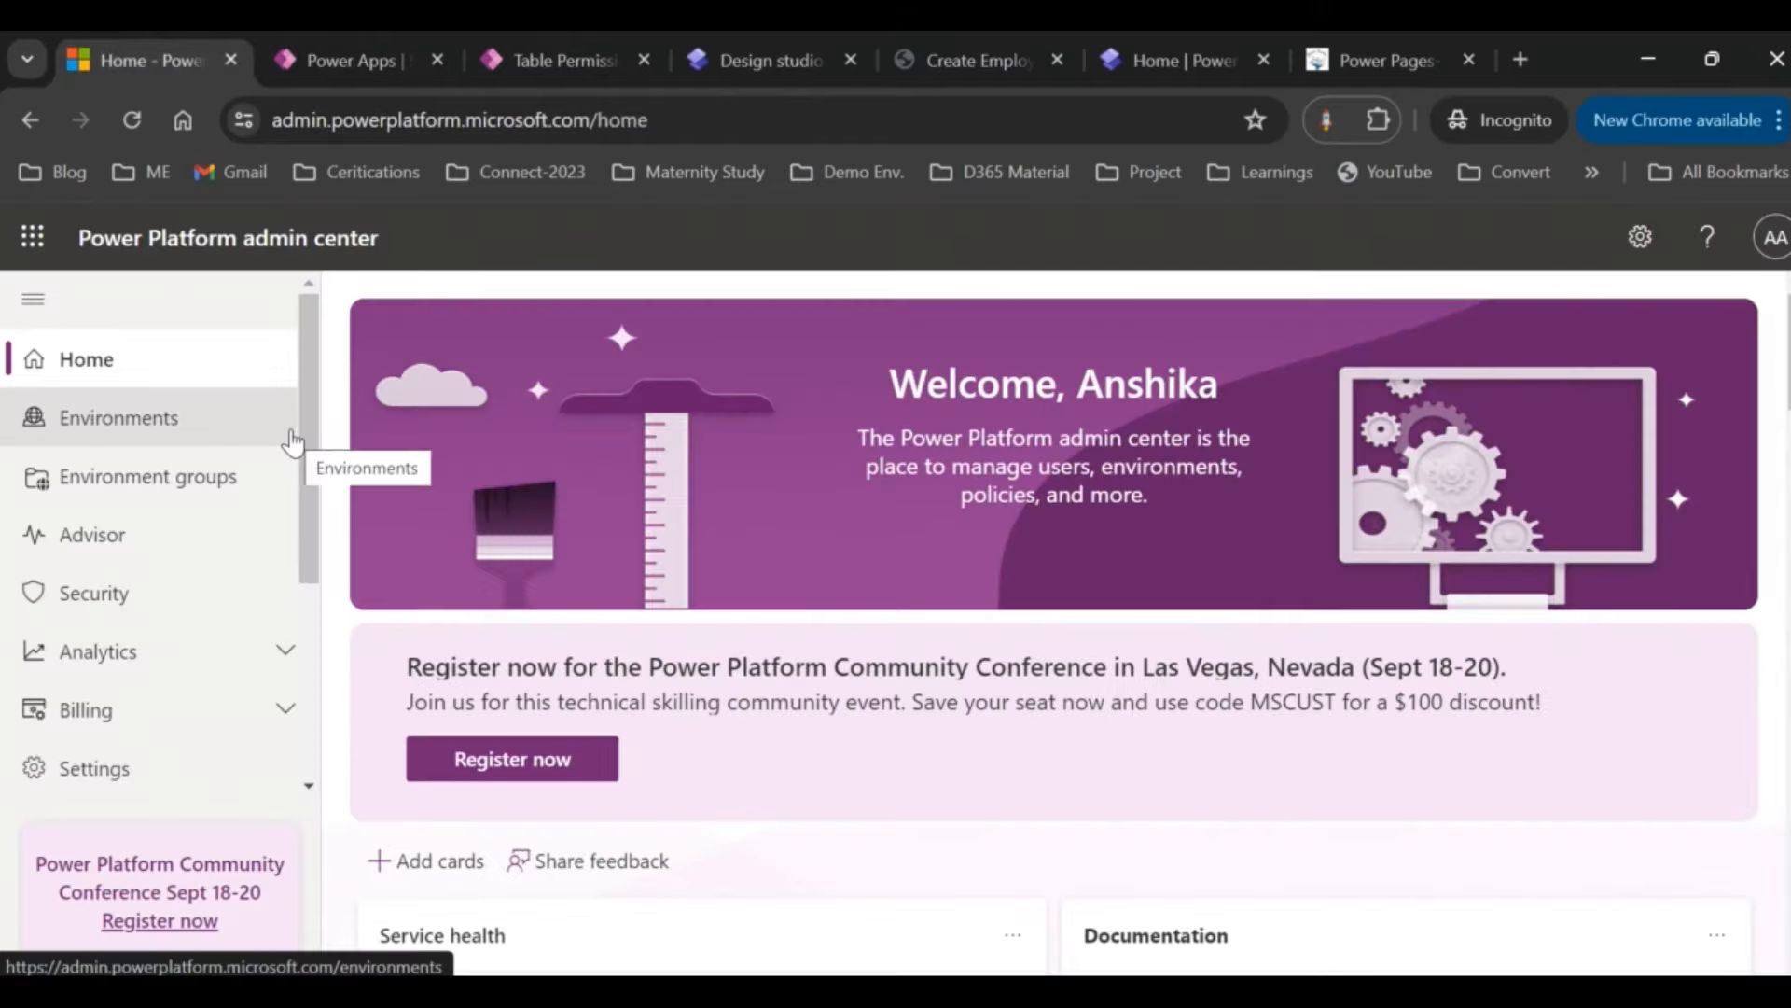
click(126, 420)
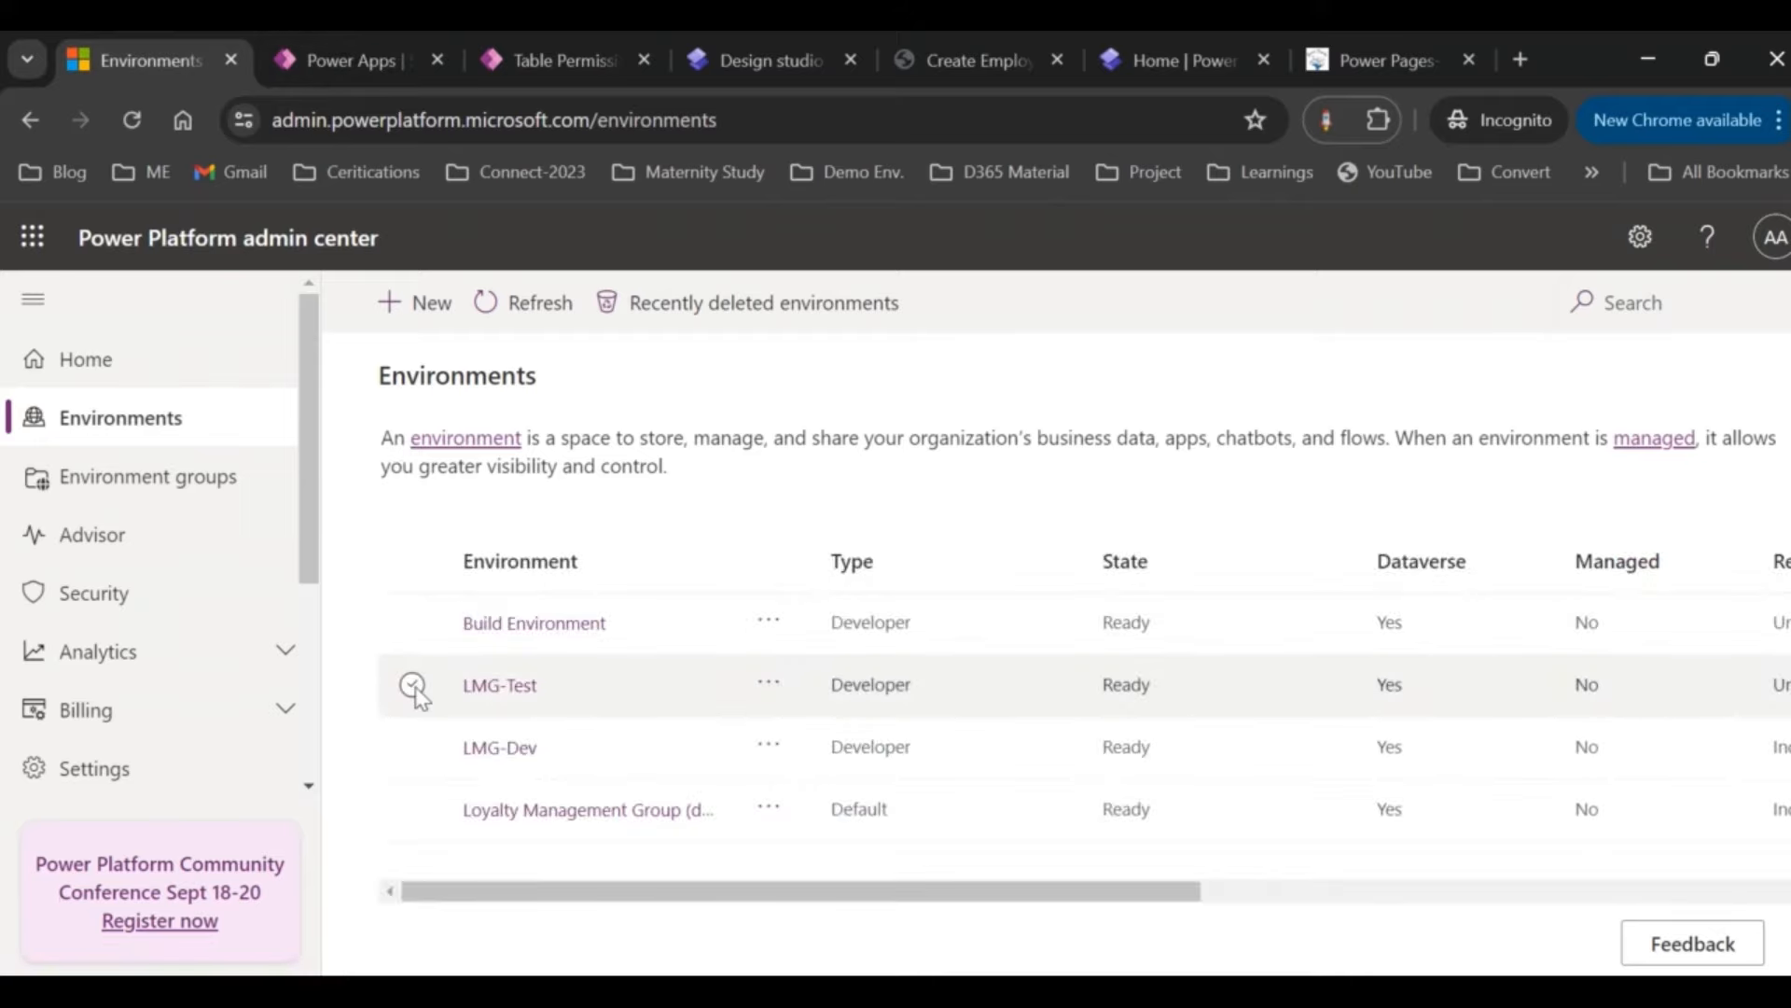
click(413, 685)
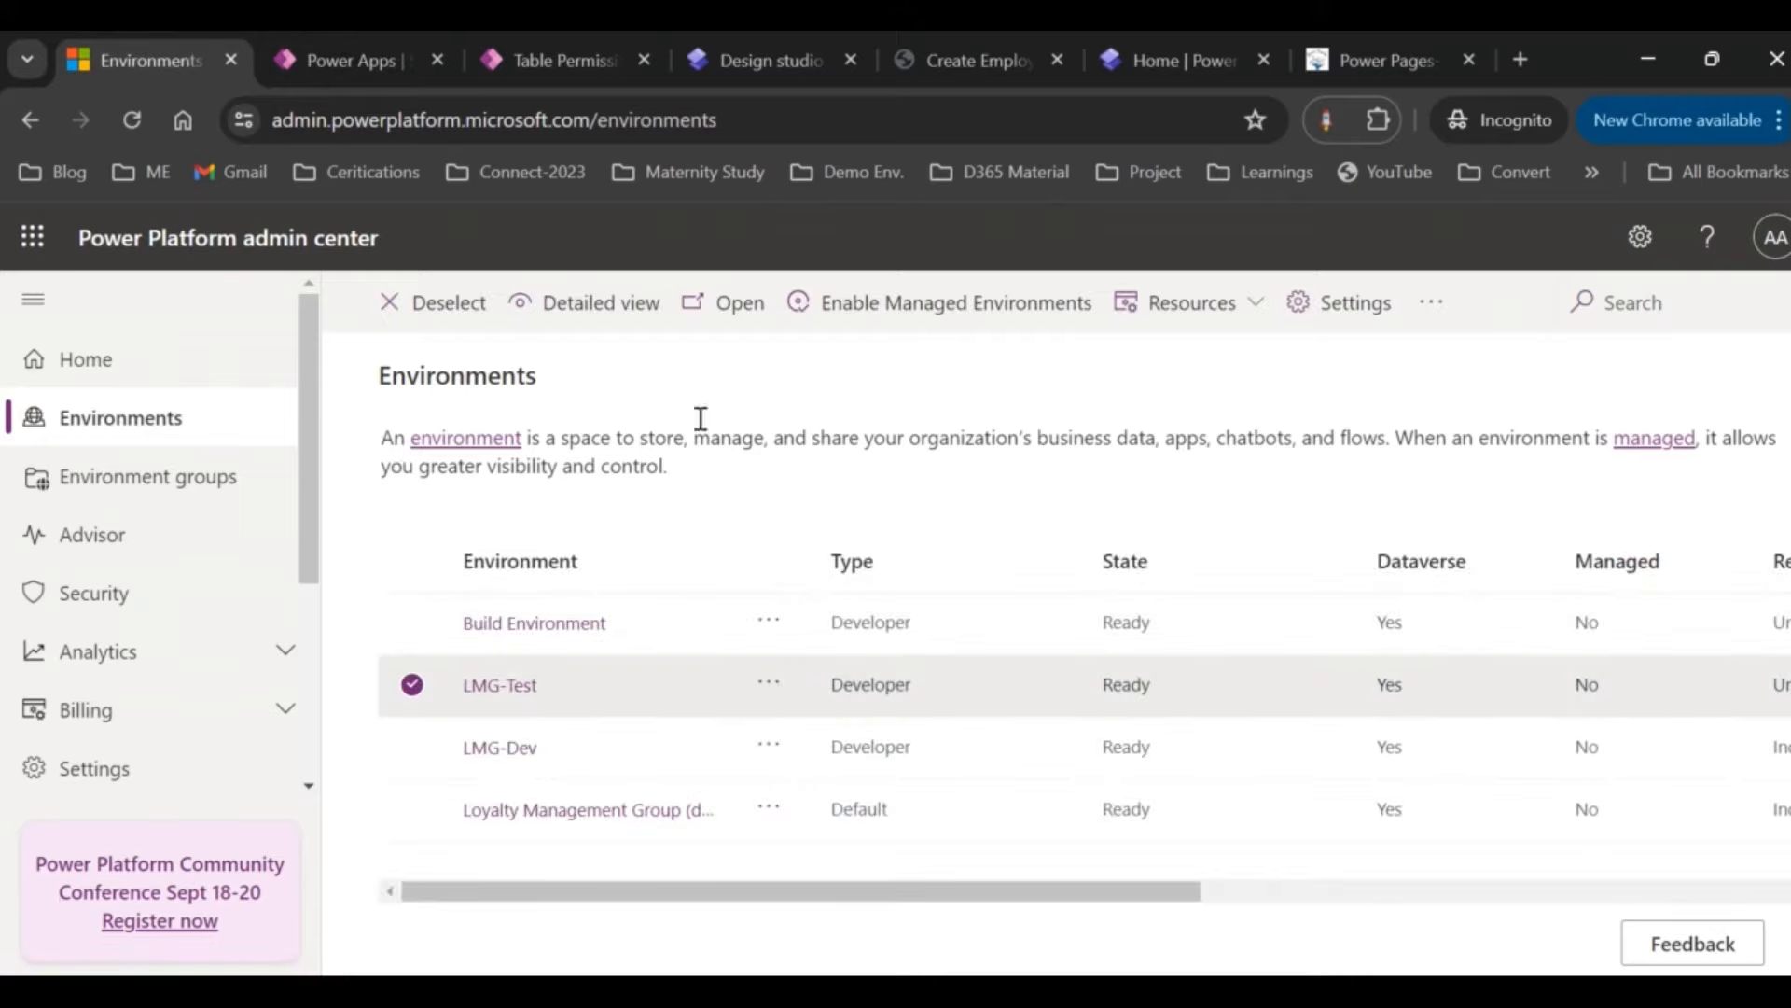
click(723, 323)
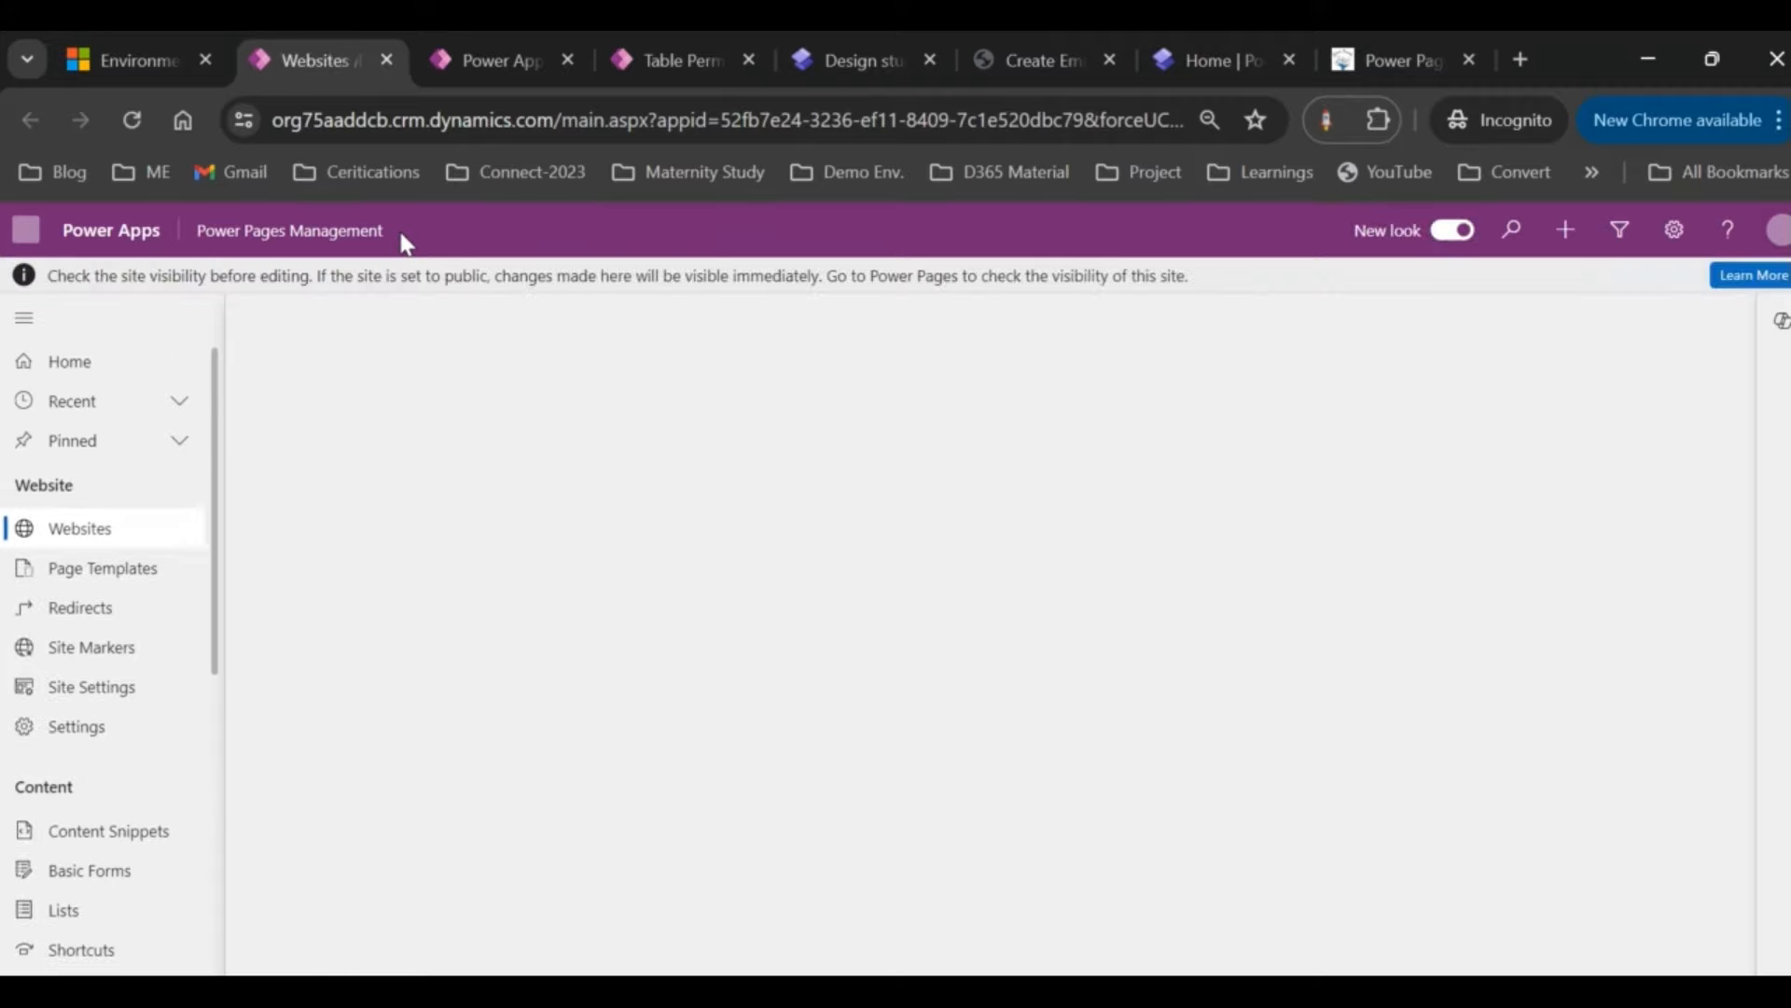
Step: Look through the app switcher and the Advanced Find table search, then close both
click(136, 60)
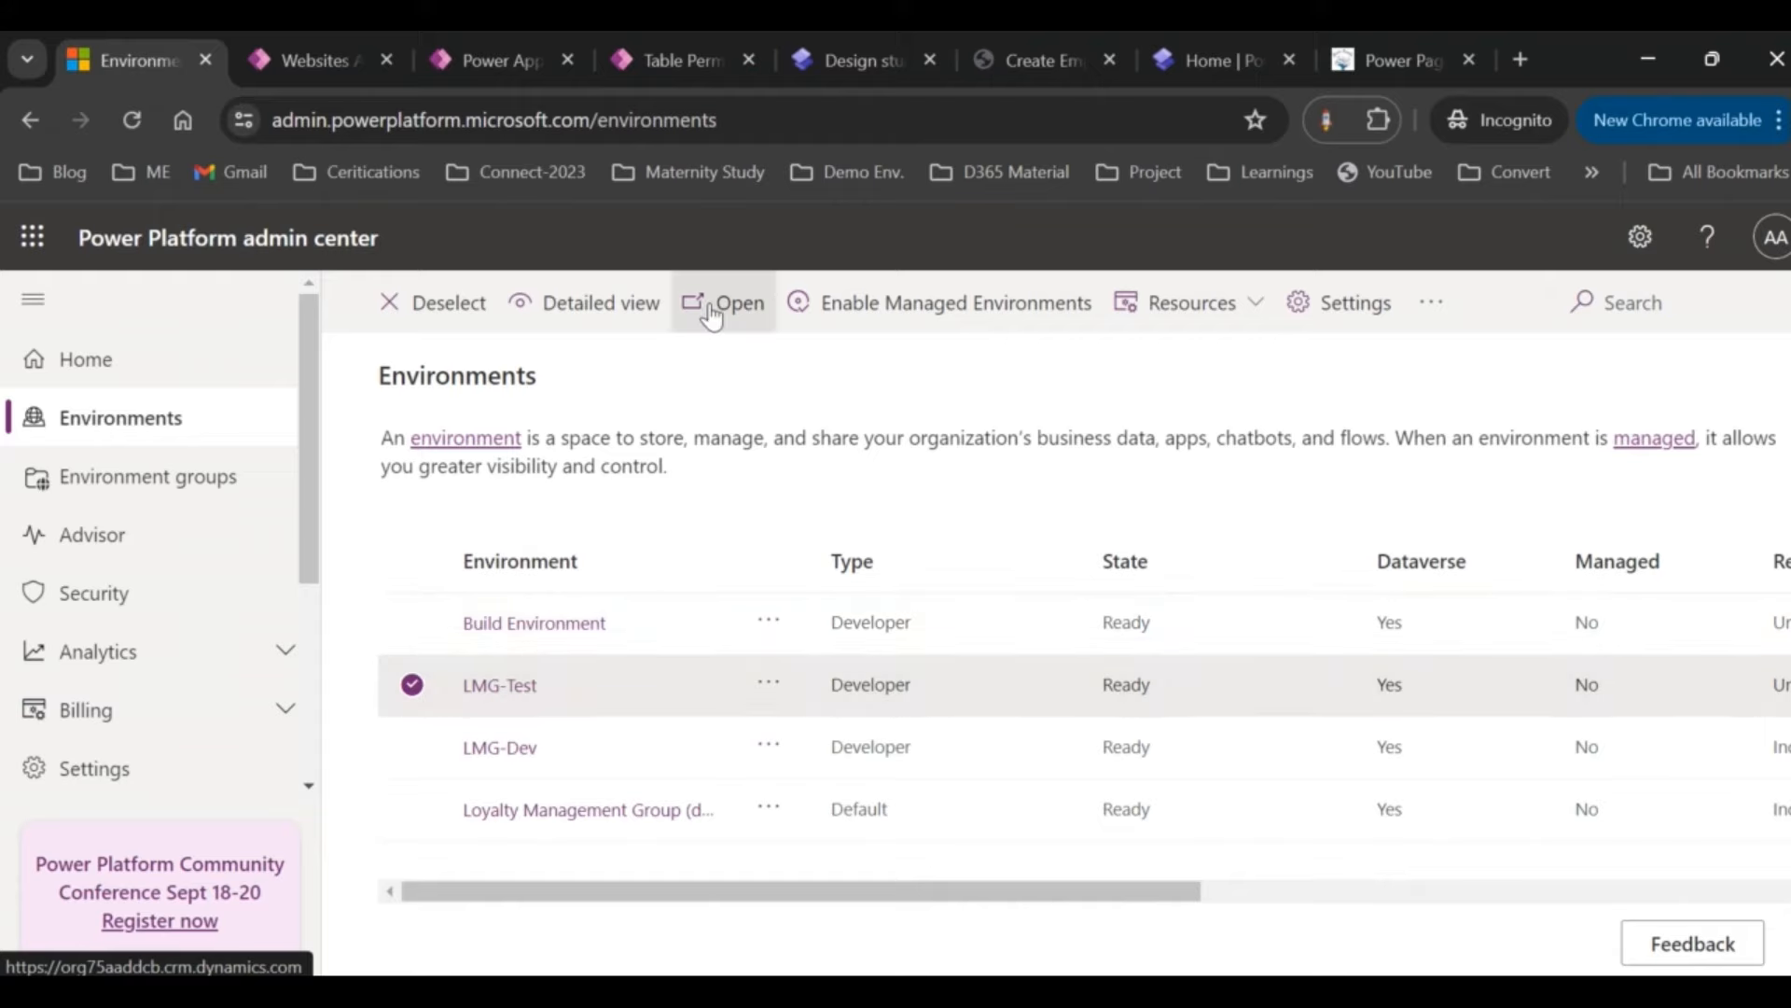
click(306, 53)
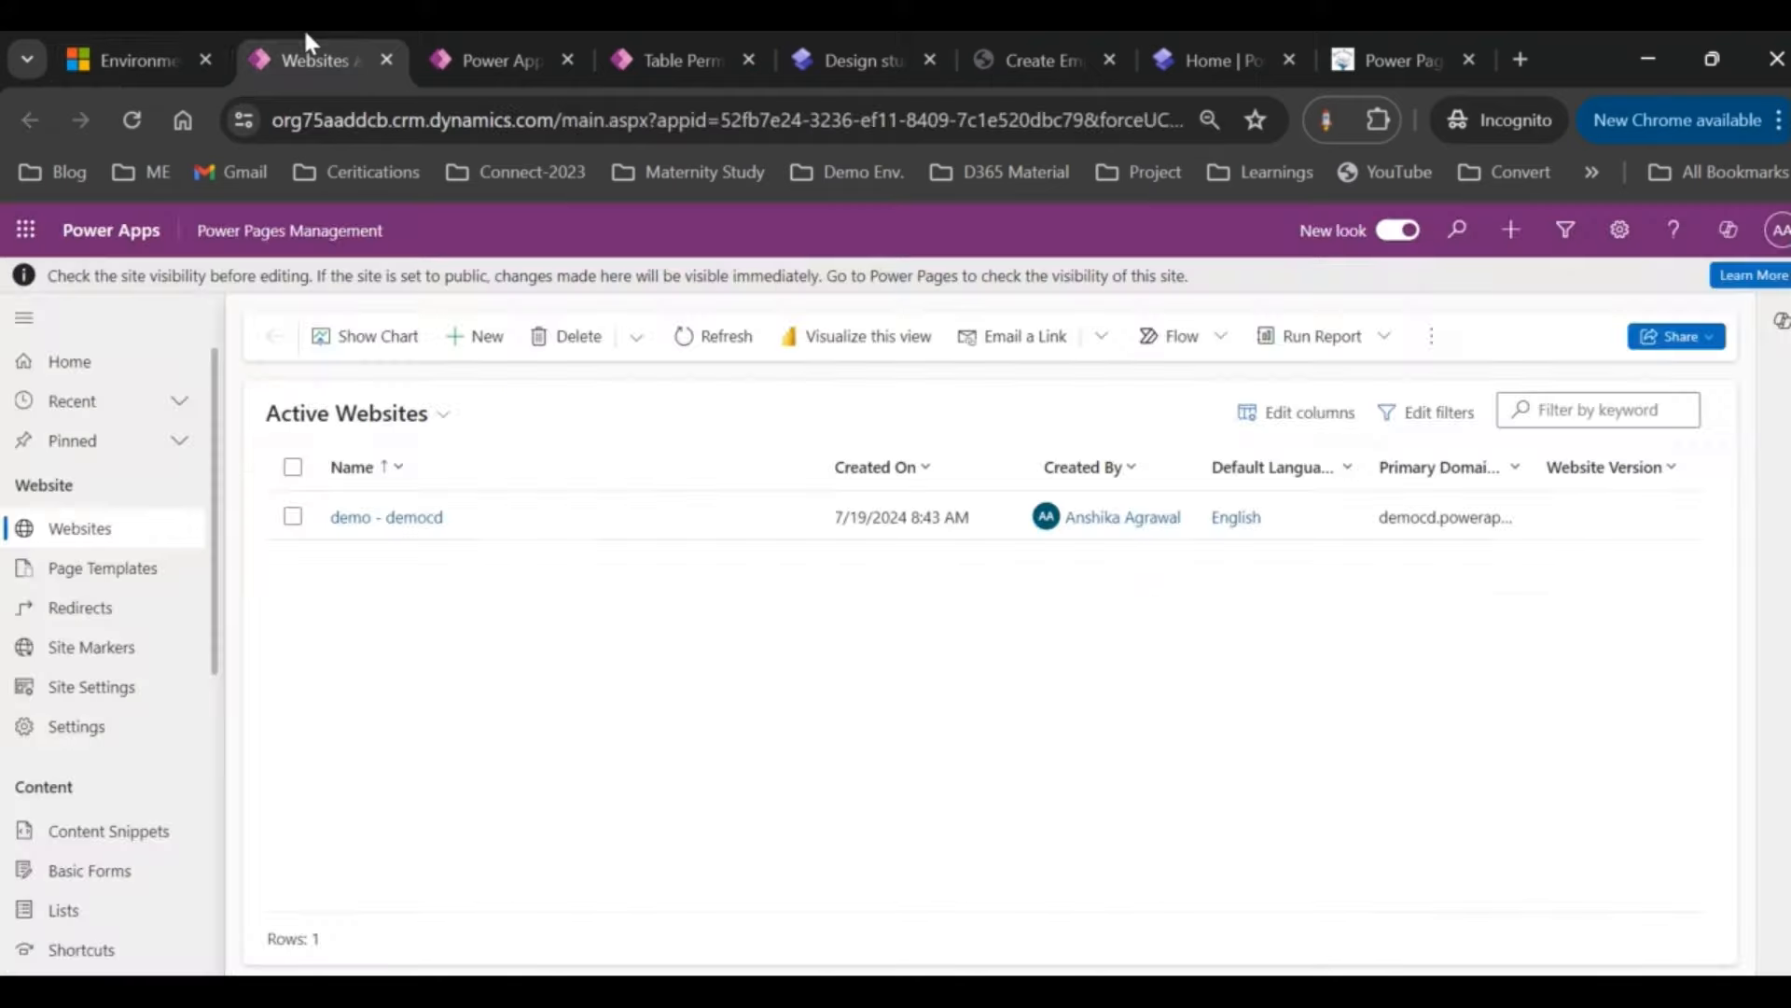
click(274, 235)
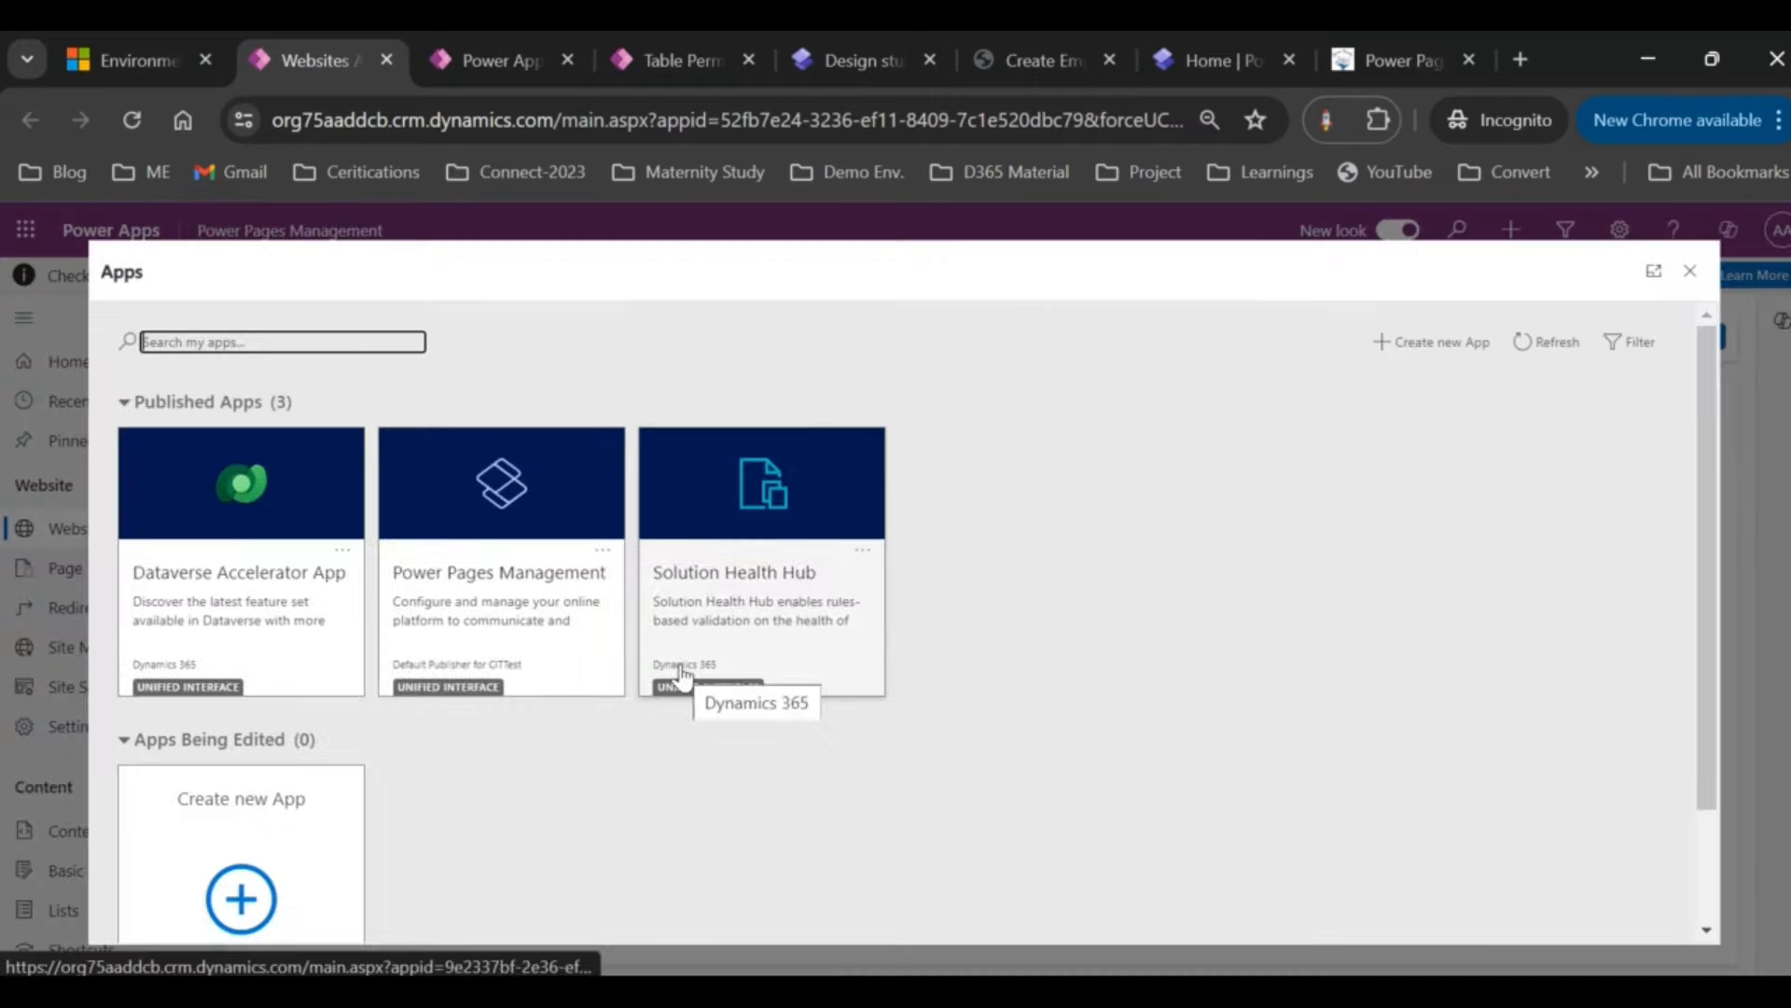
click(1691, 274)
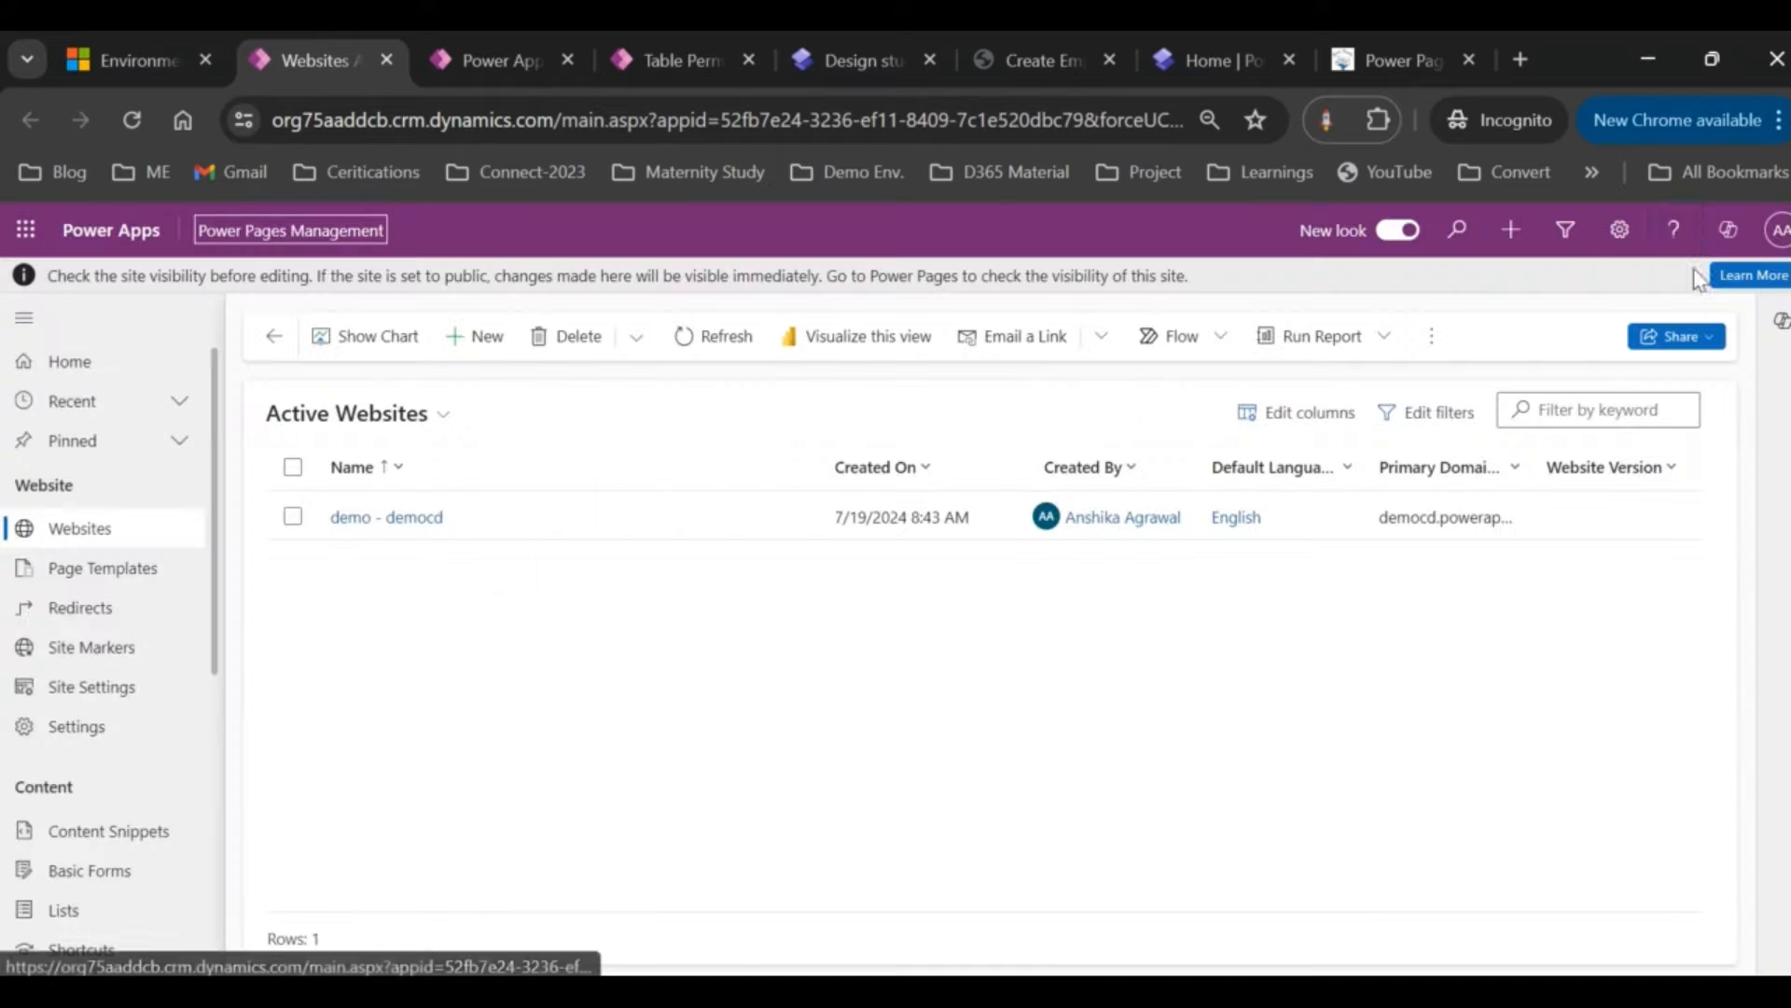
click(1568, 228)
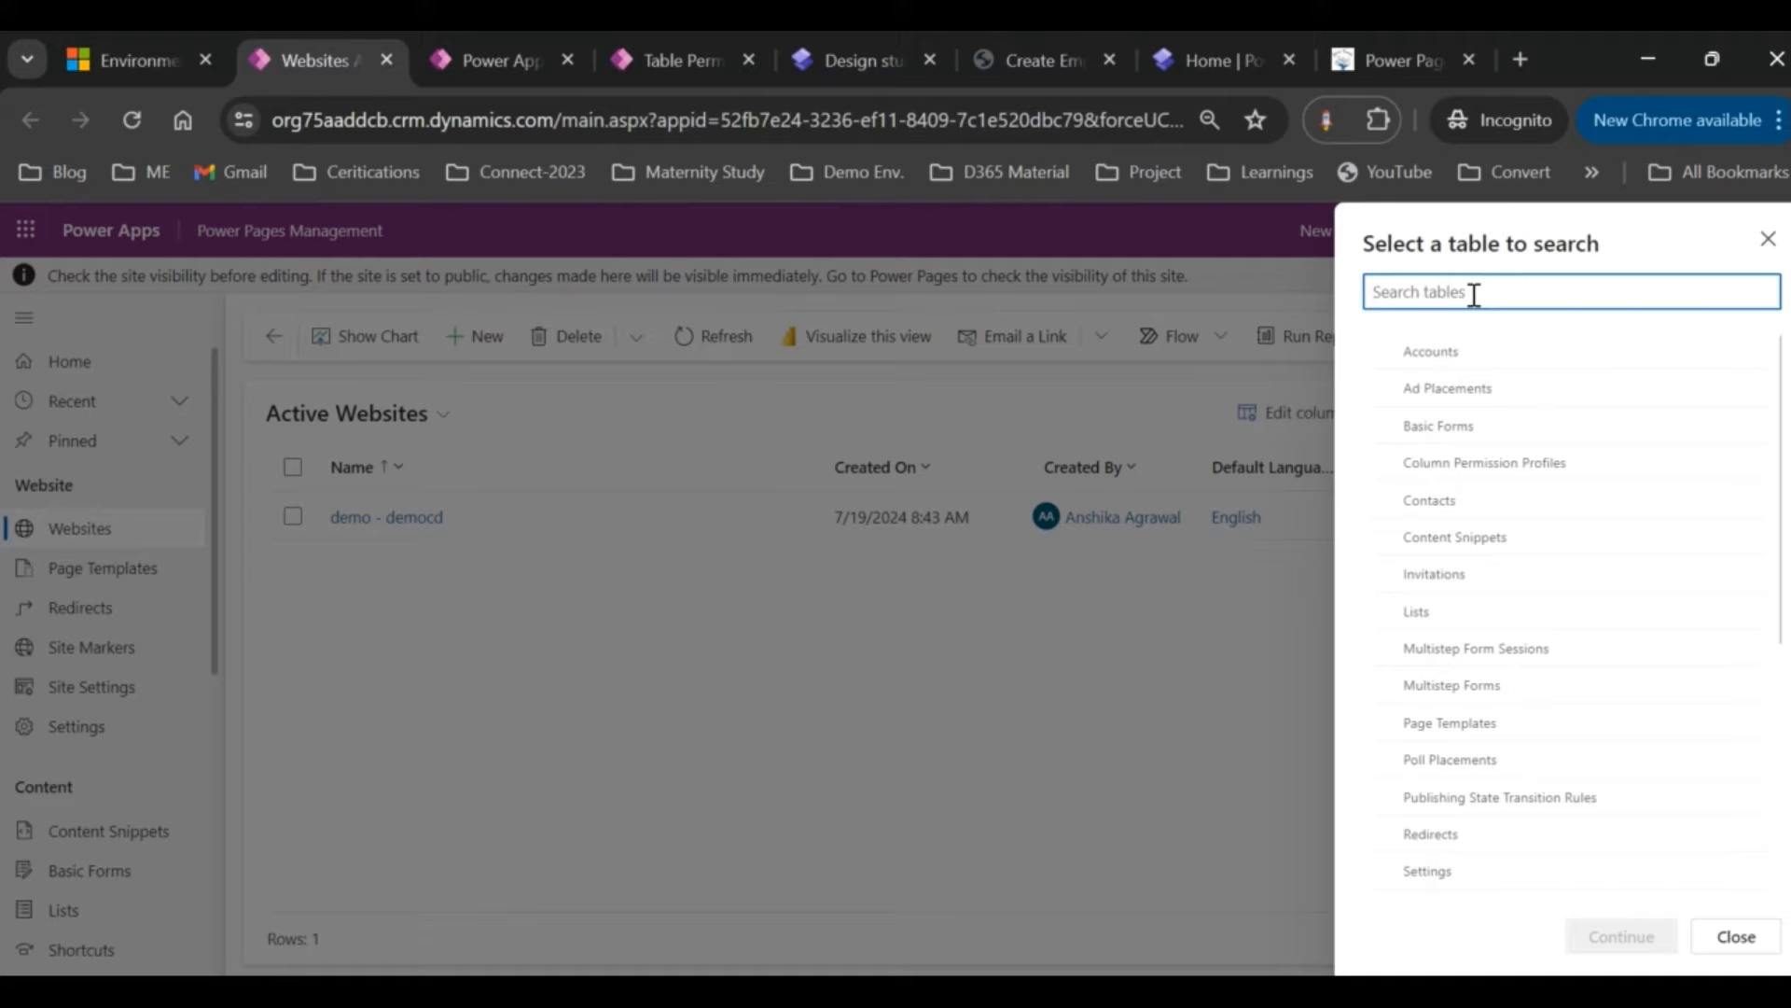
text(em)
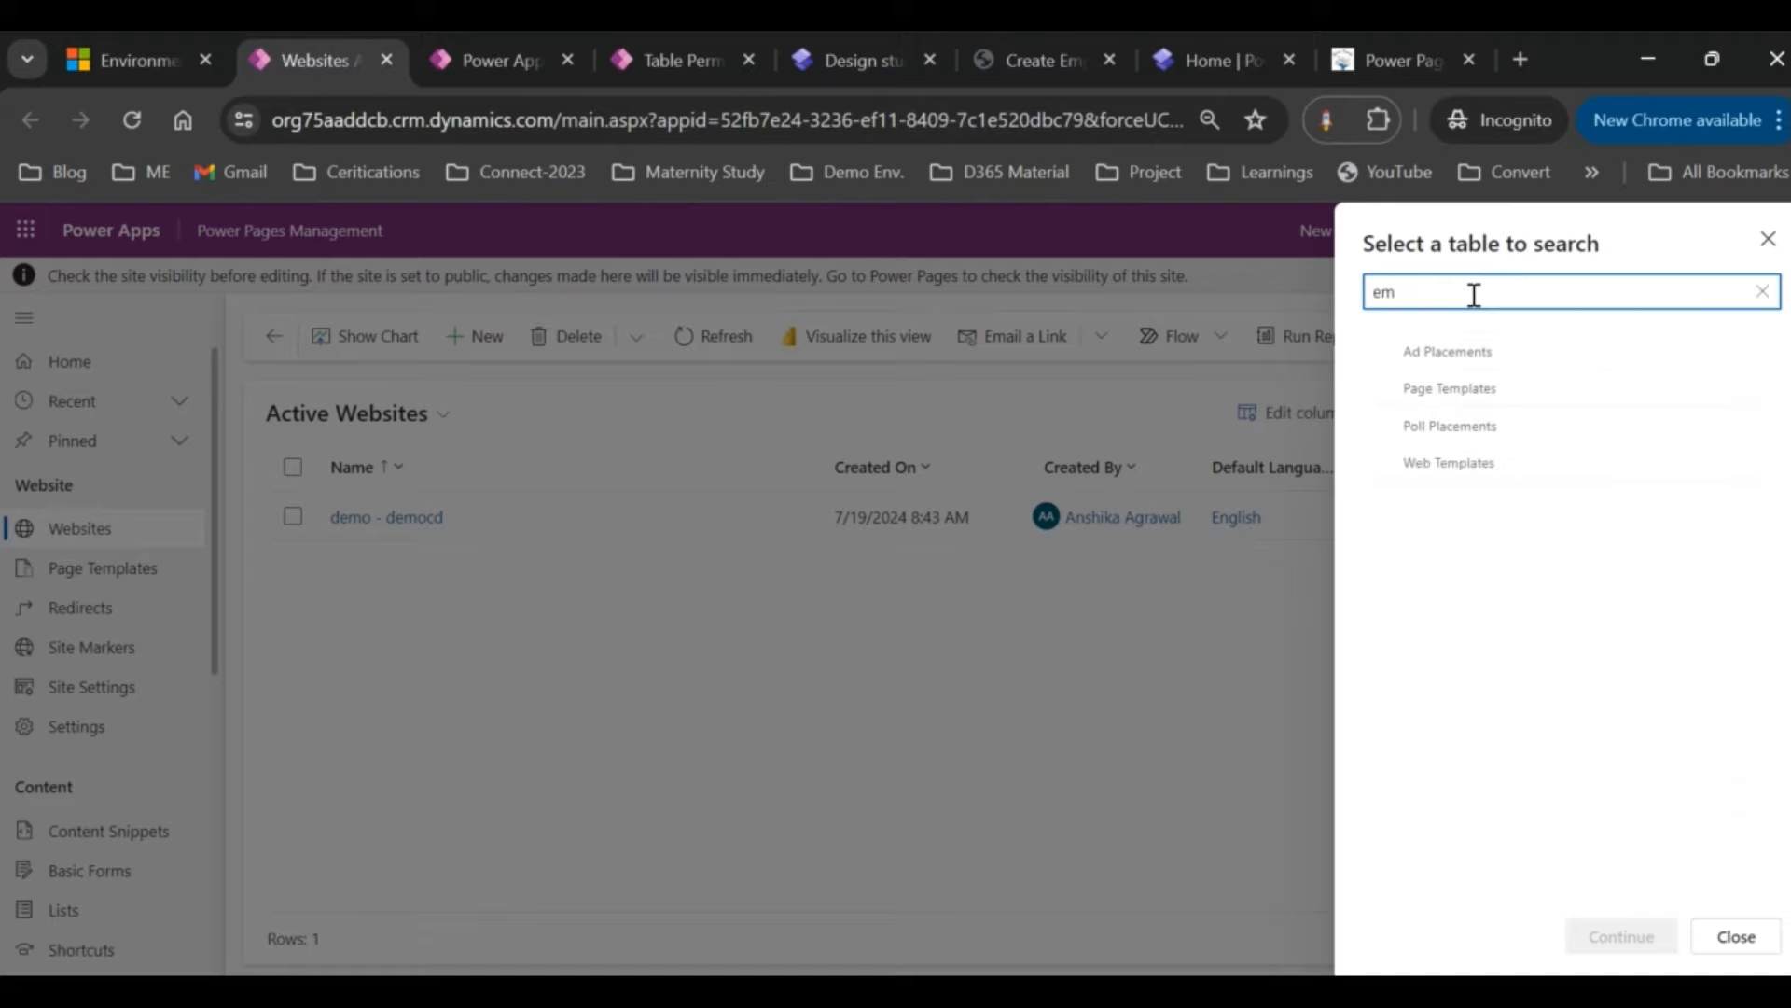
key(BackSpace)
key(BackSpace)
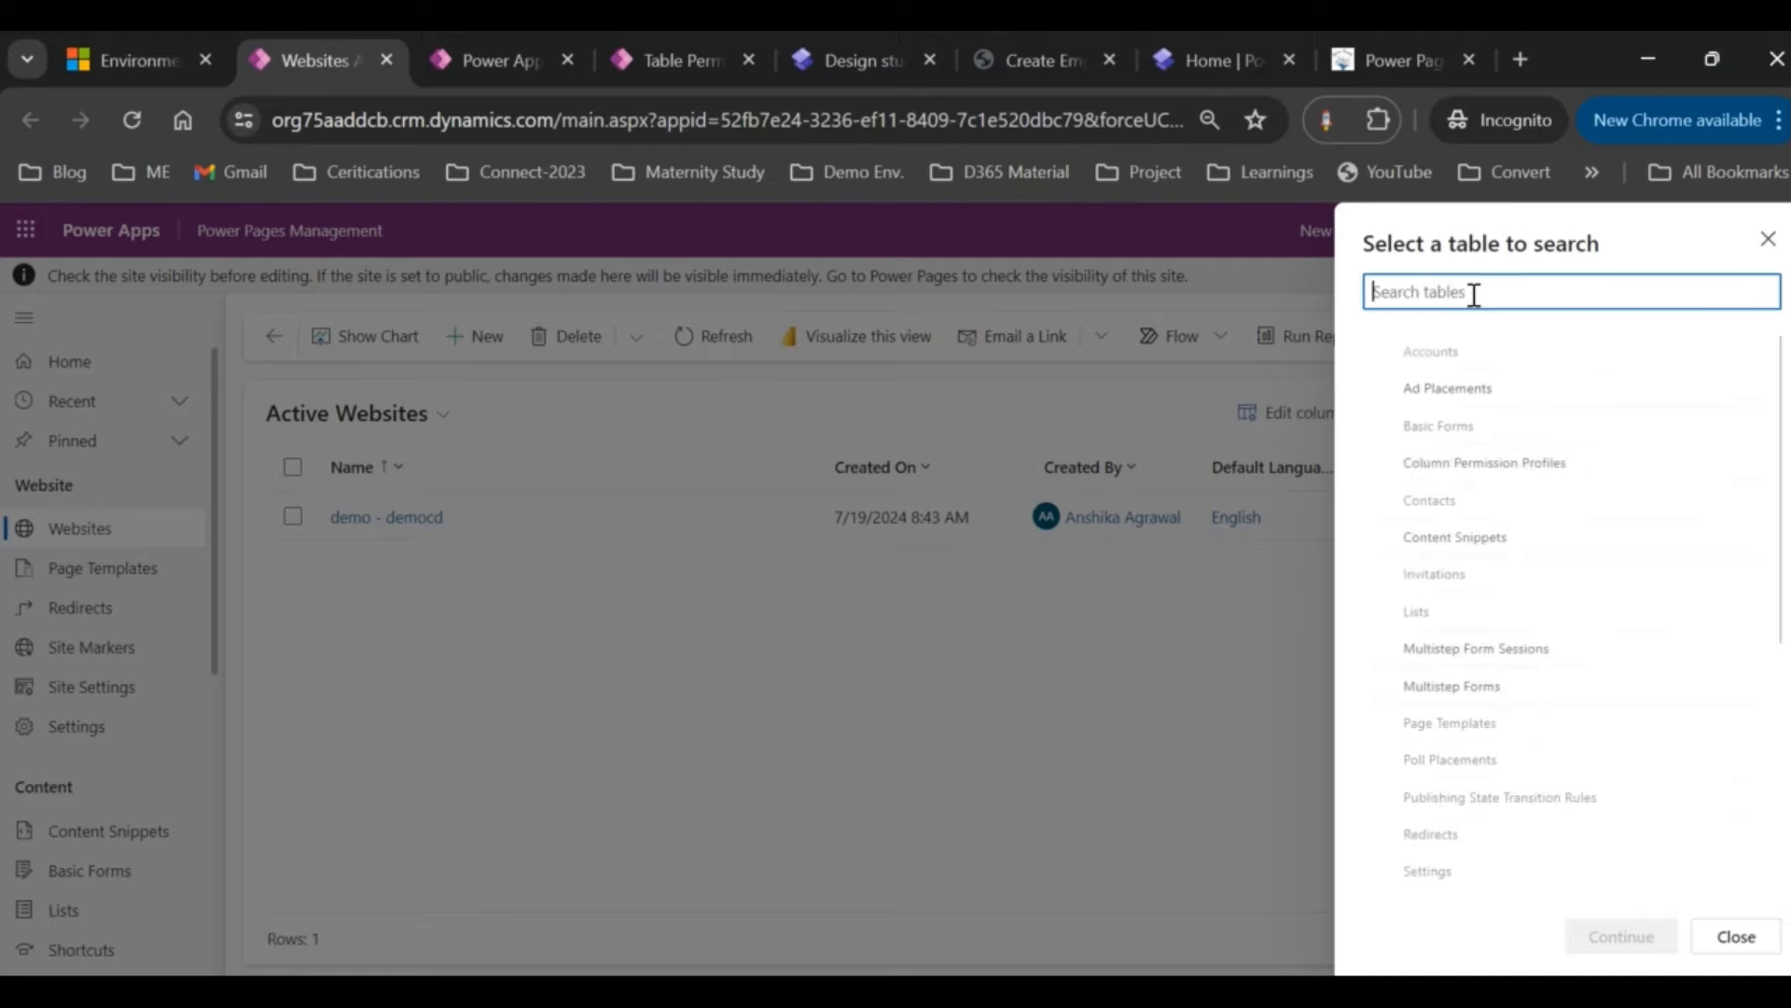
click(1767, 239)
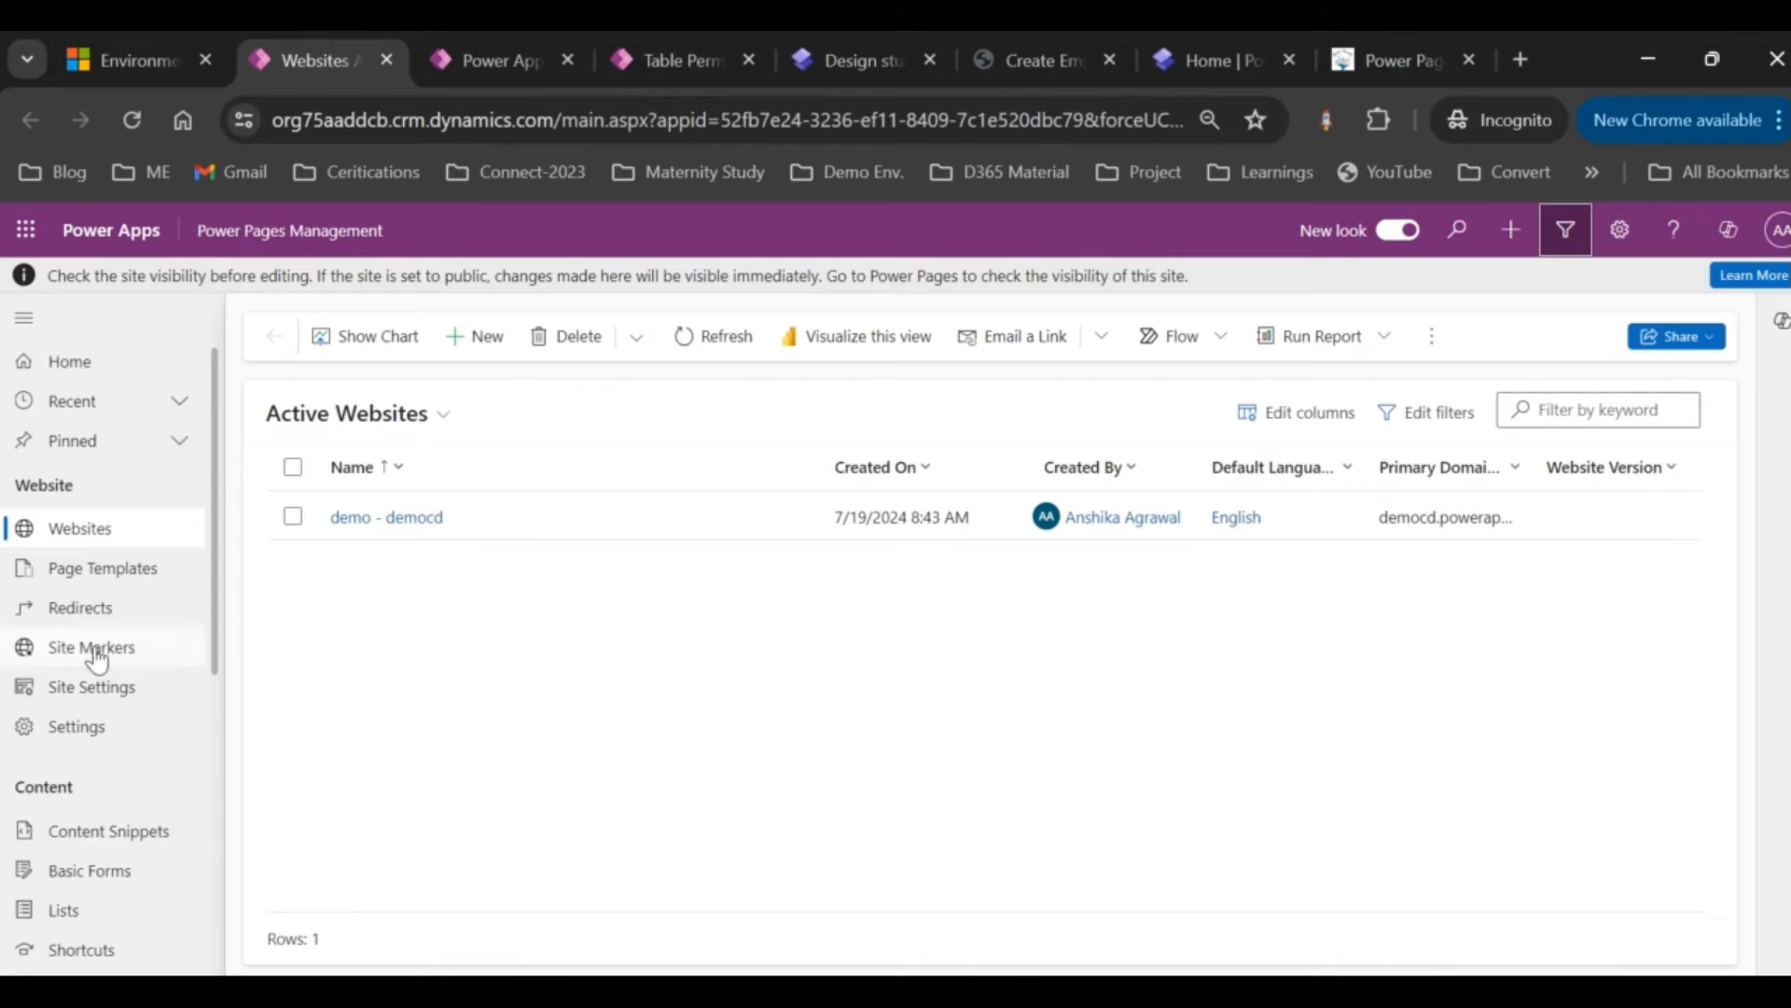
Step: Return to Active Websites, check the app switcher again, and open the Settings gear panel
click(112, 41)
click(280, 42)
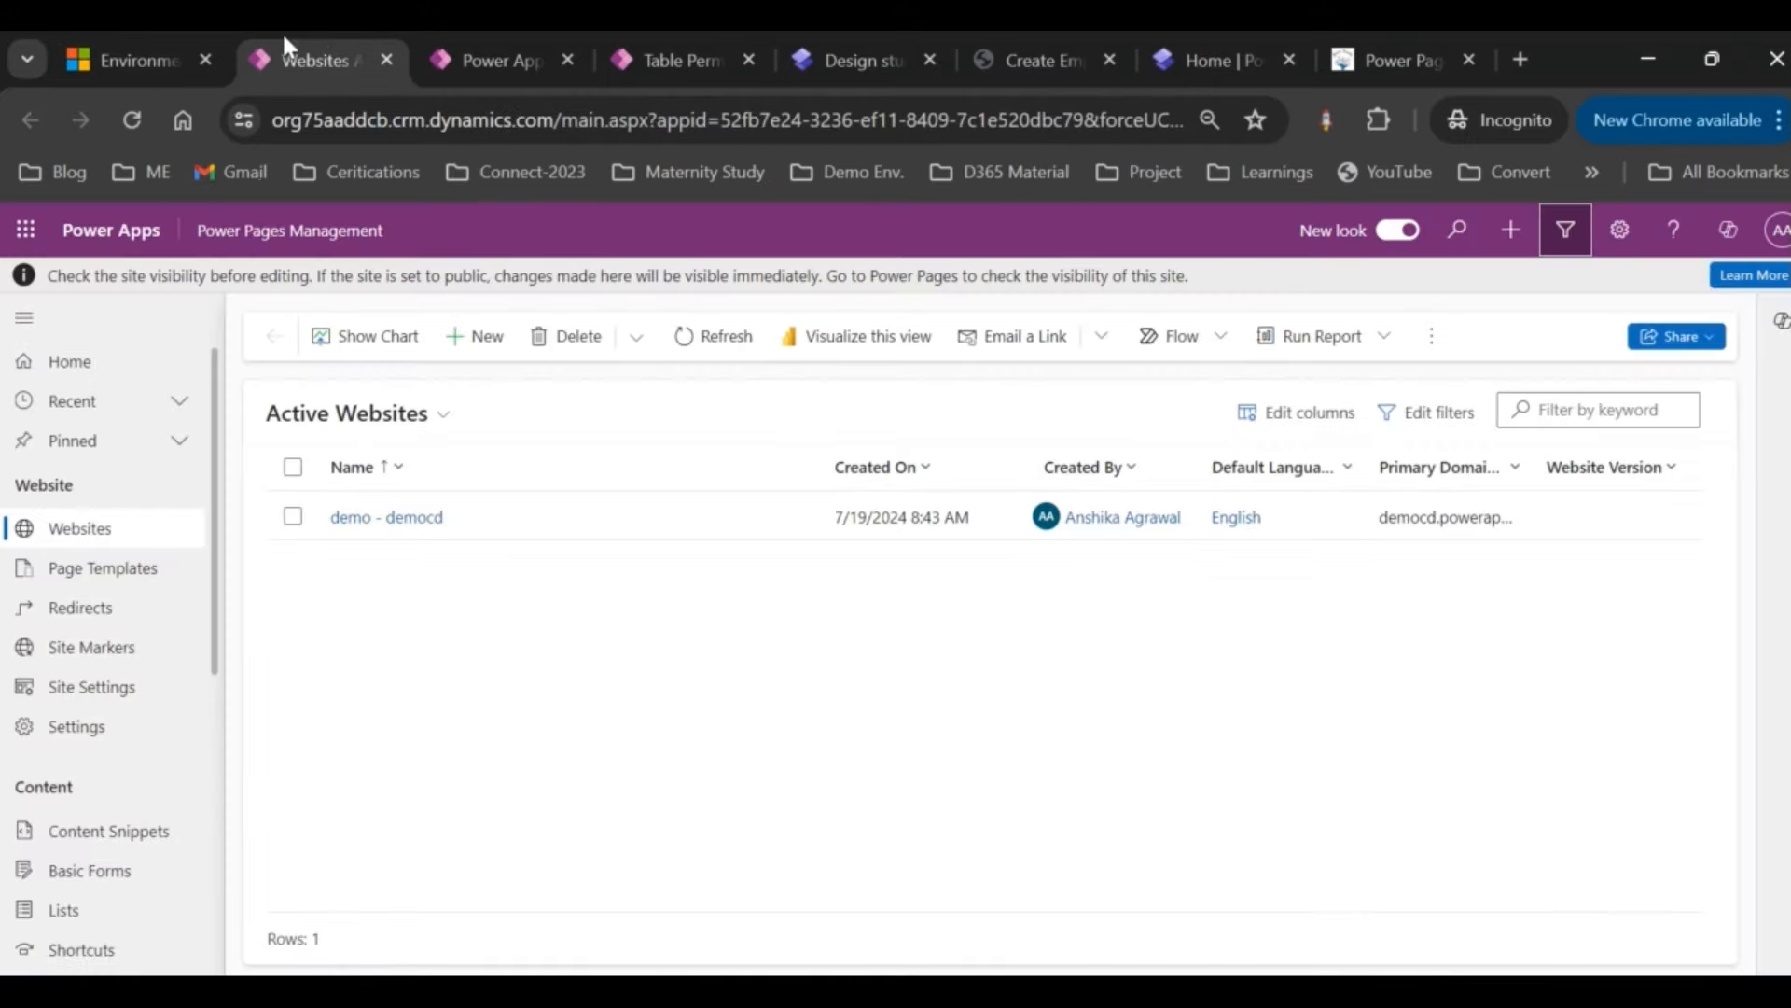
click(280, 233)
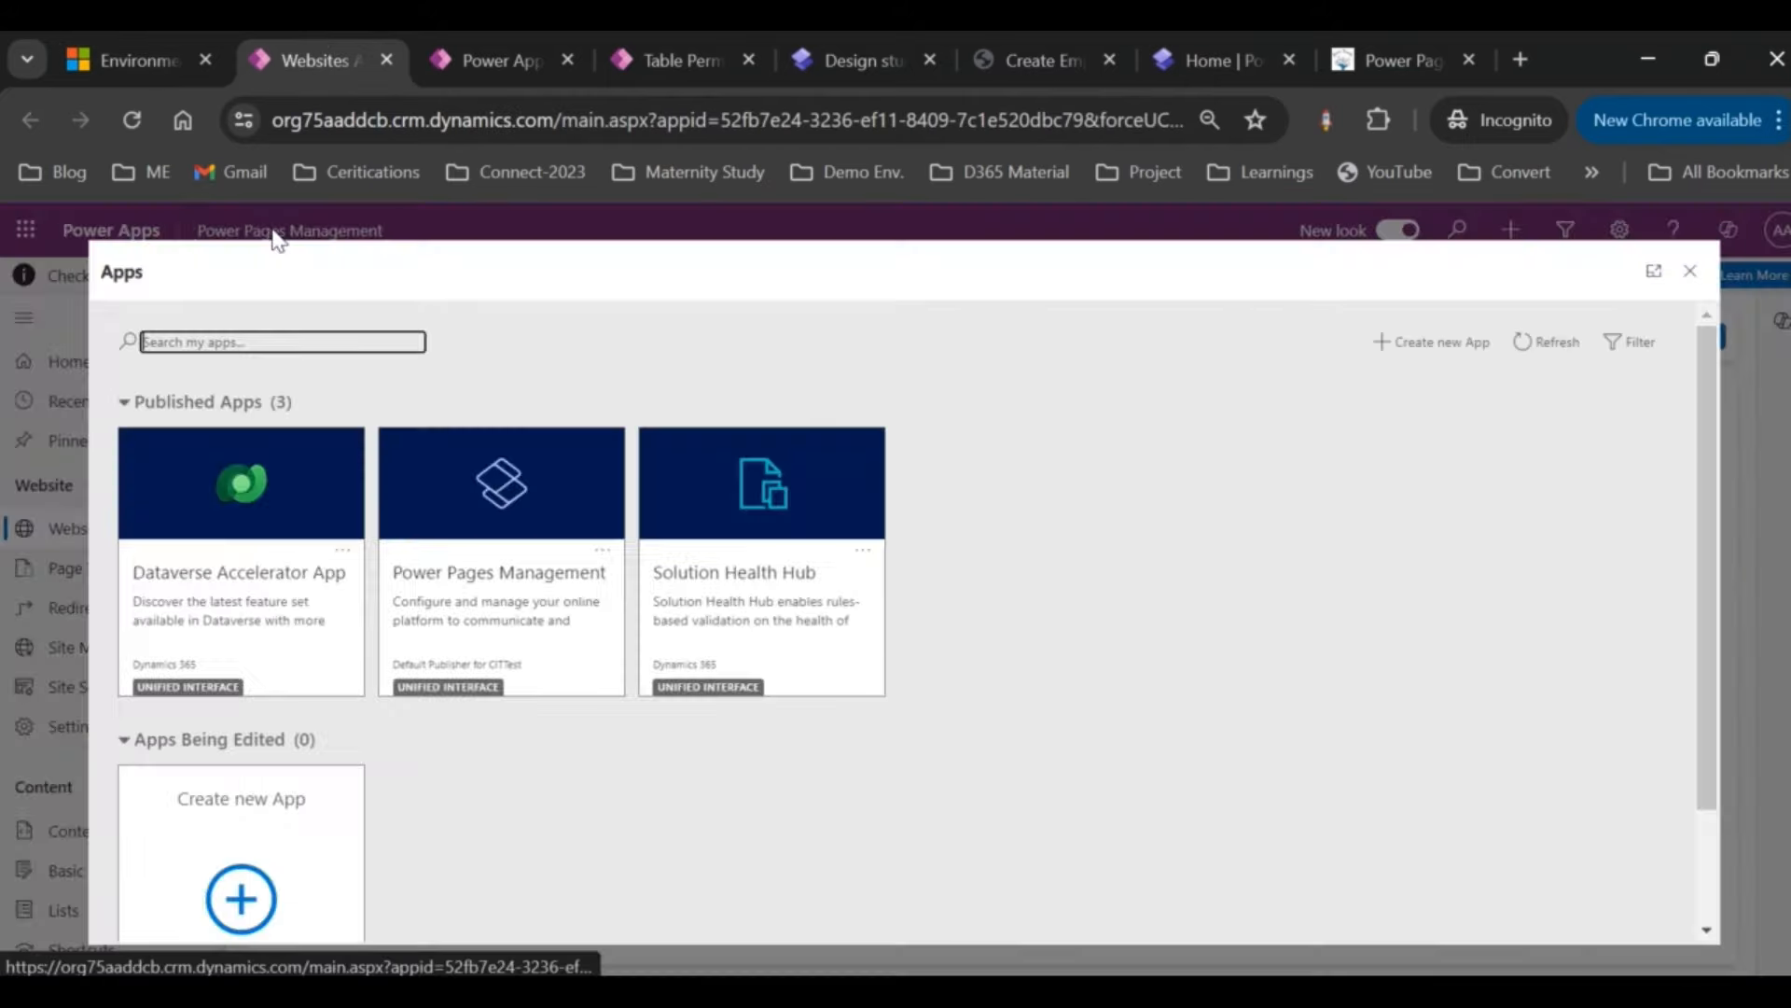
click(1690, 270)
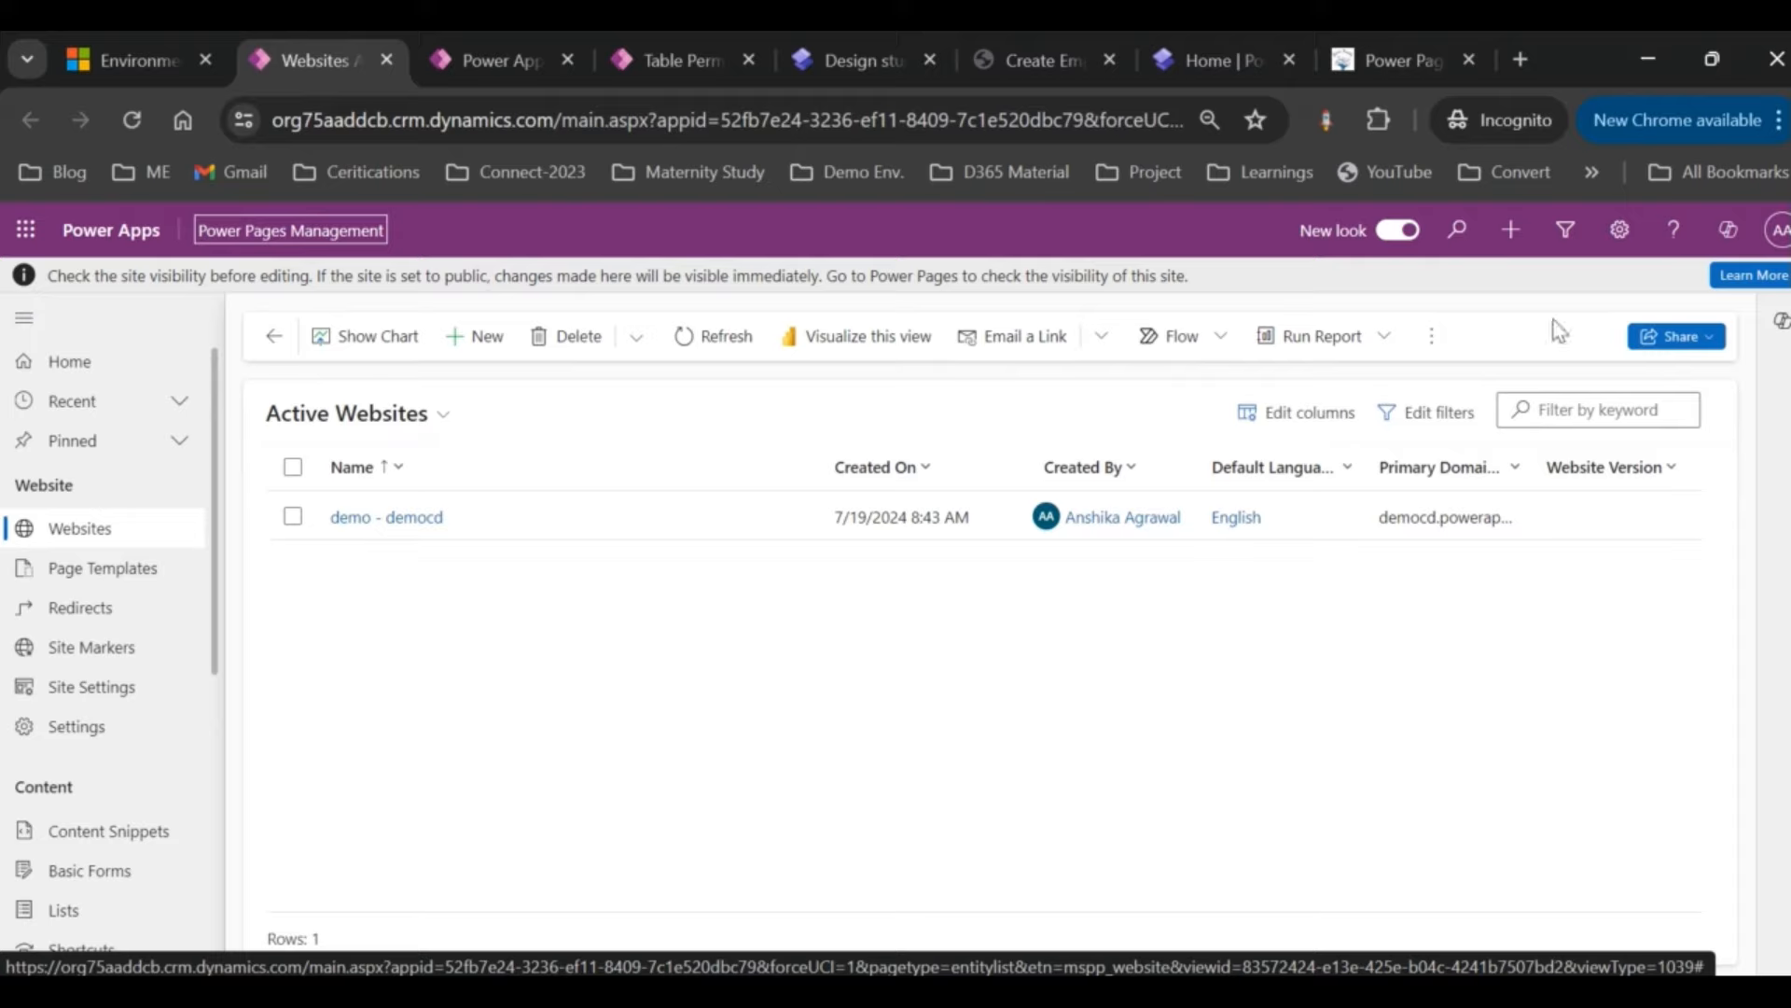
click(1619, 230)
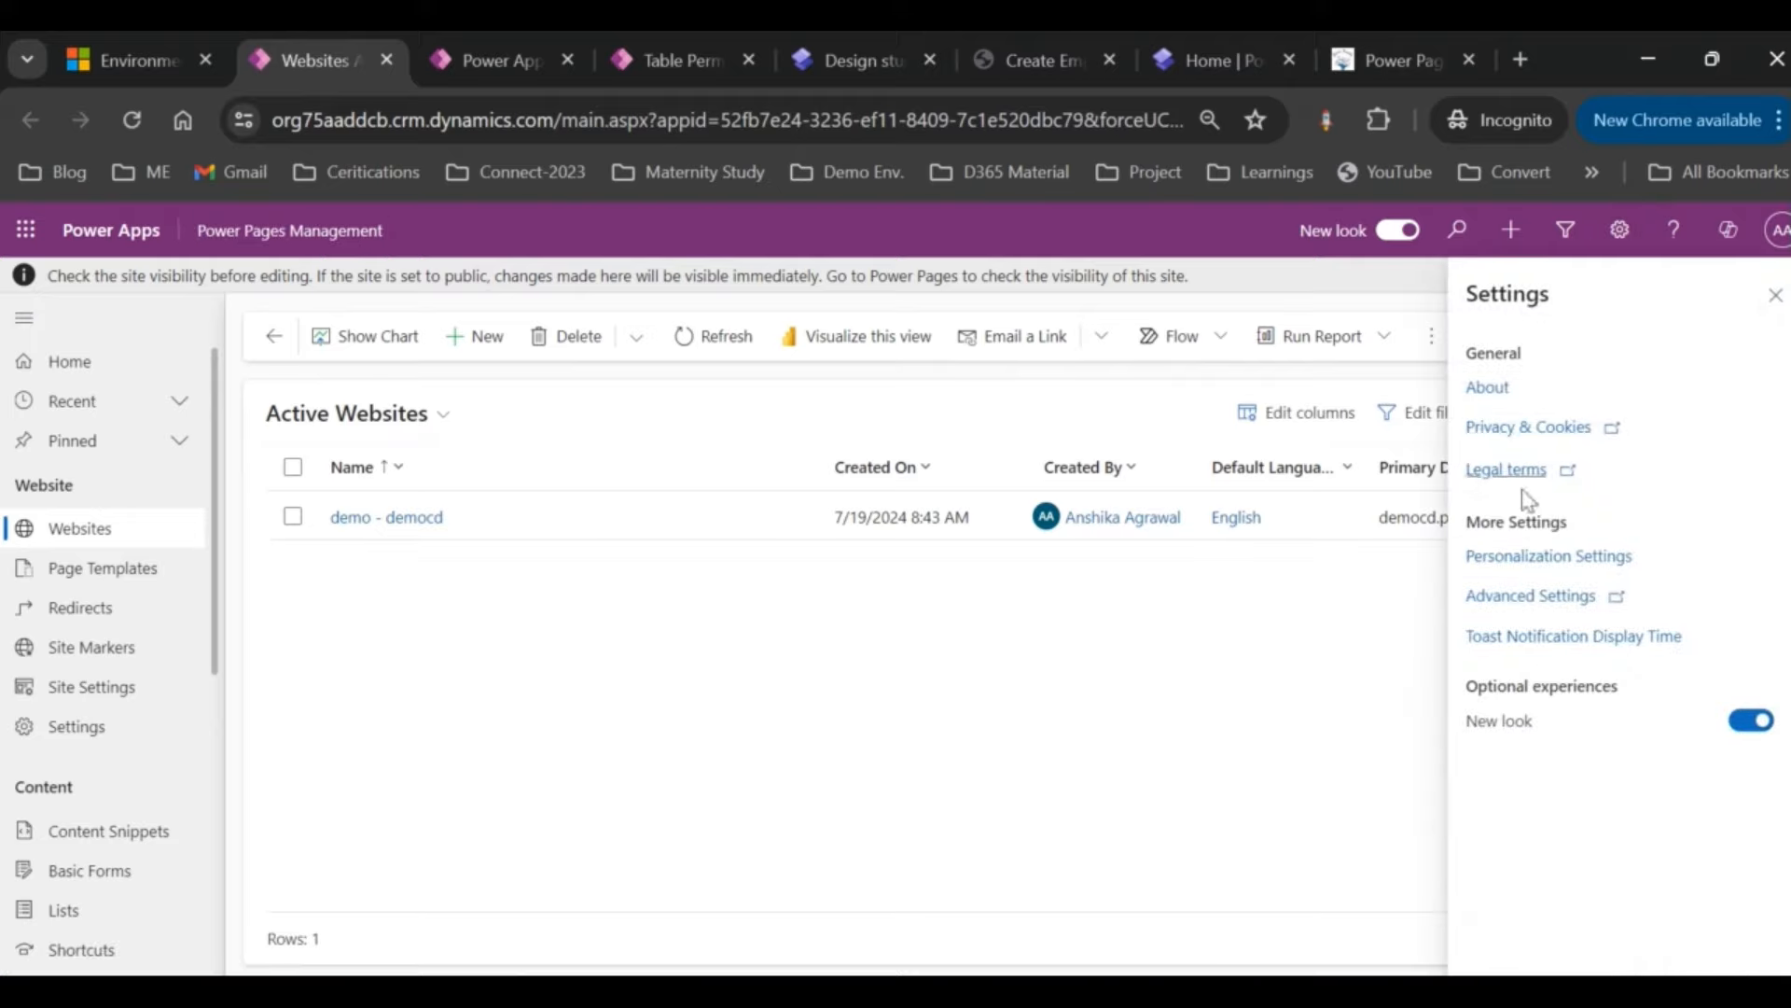
Step: Go into Advanced Settings and launch Advanced Find in a separate window
click(1534, 601)
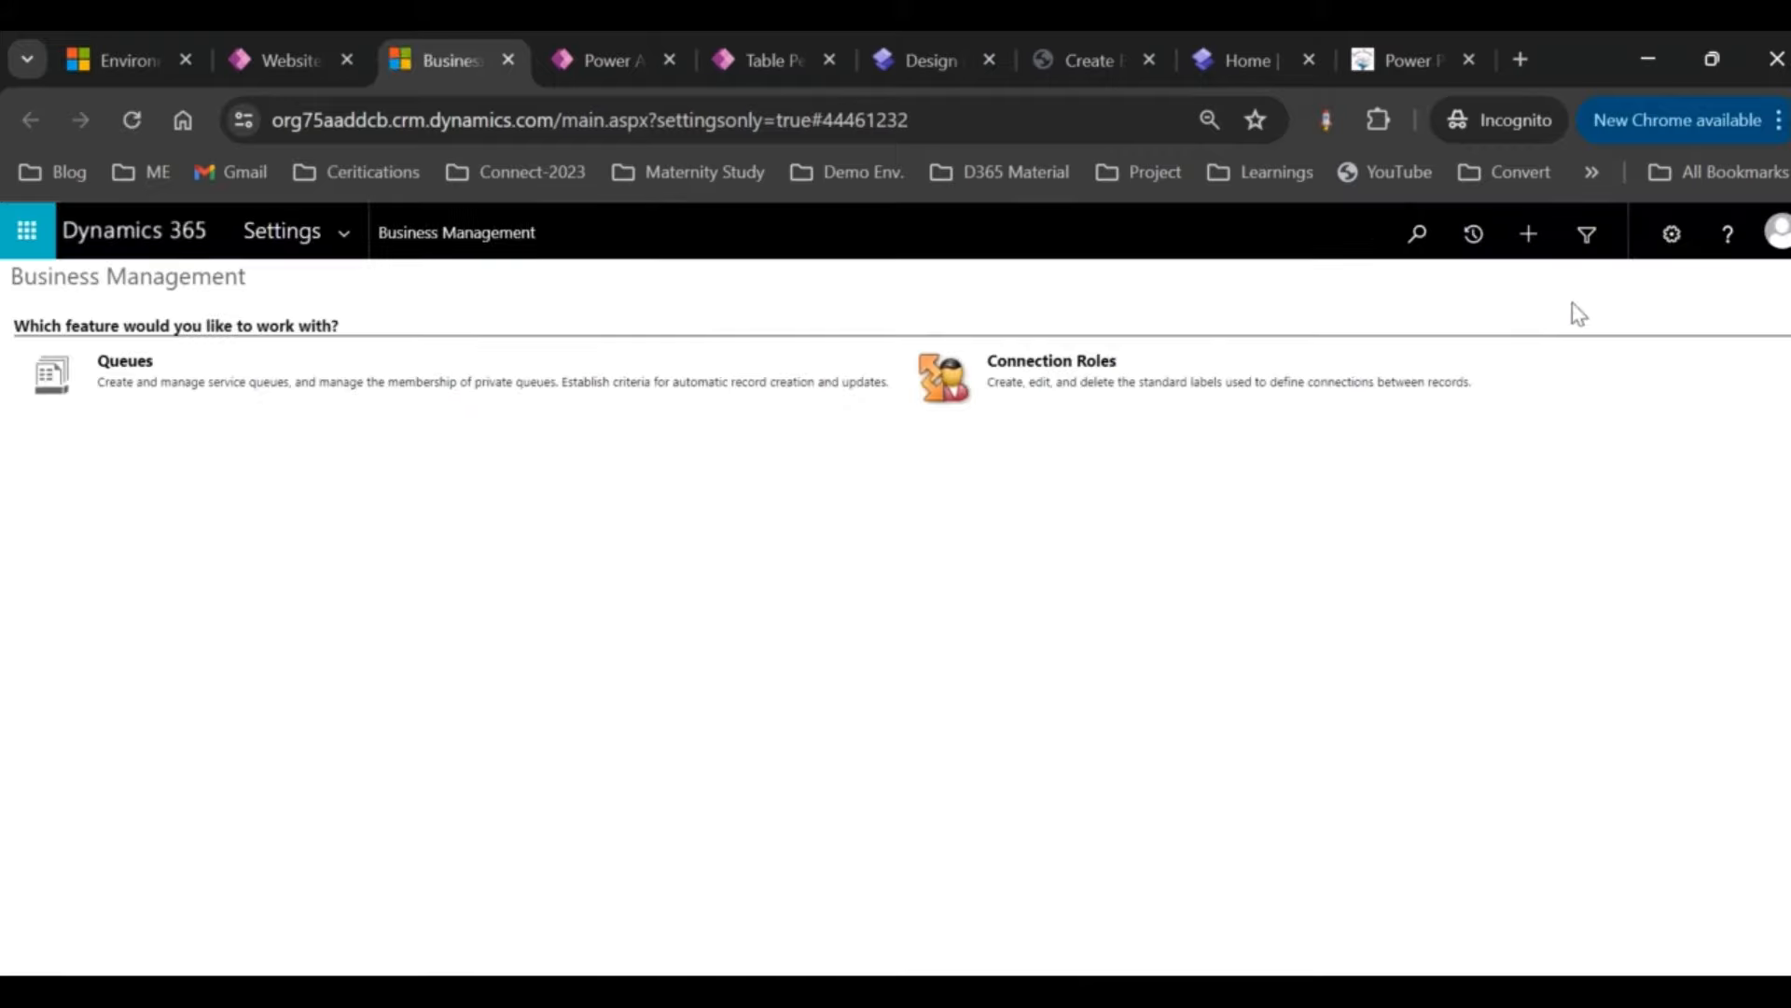
click(1586, 233)
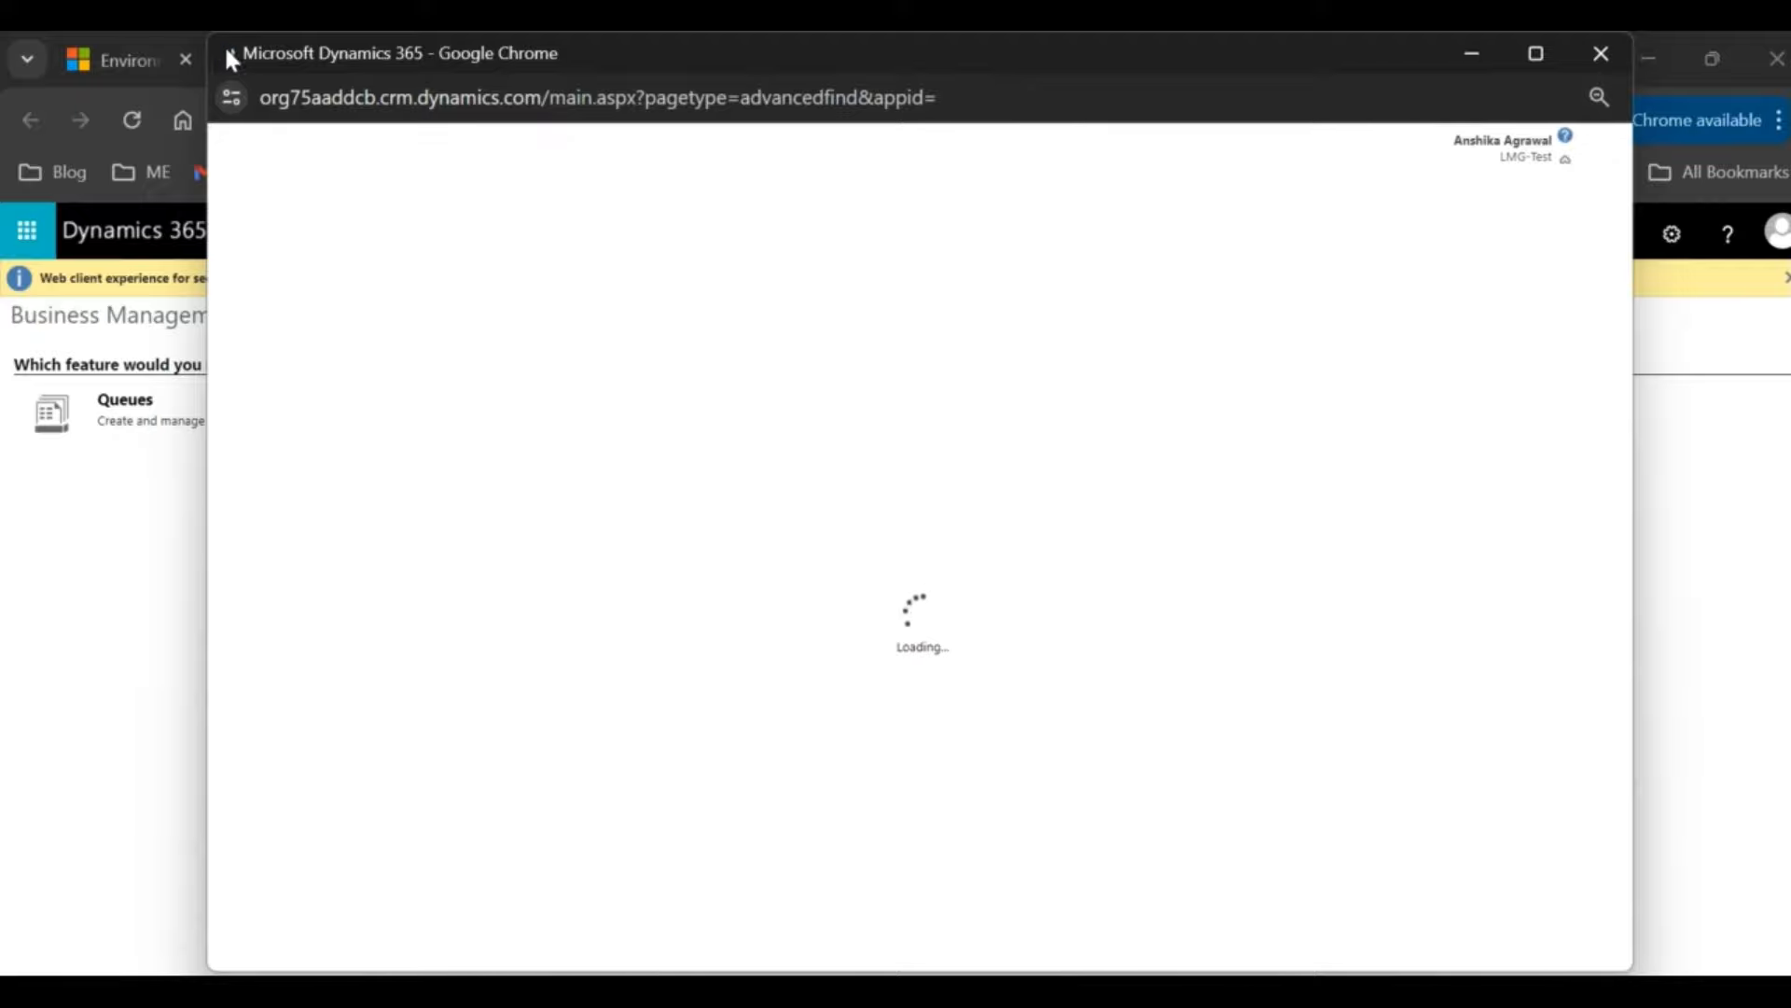
Step: Set Advanced Find to look for Employees, show results, and open the submitted employee's record
drag(209, 35, 362, 198)
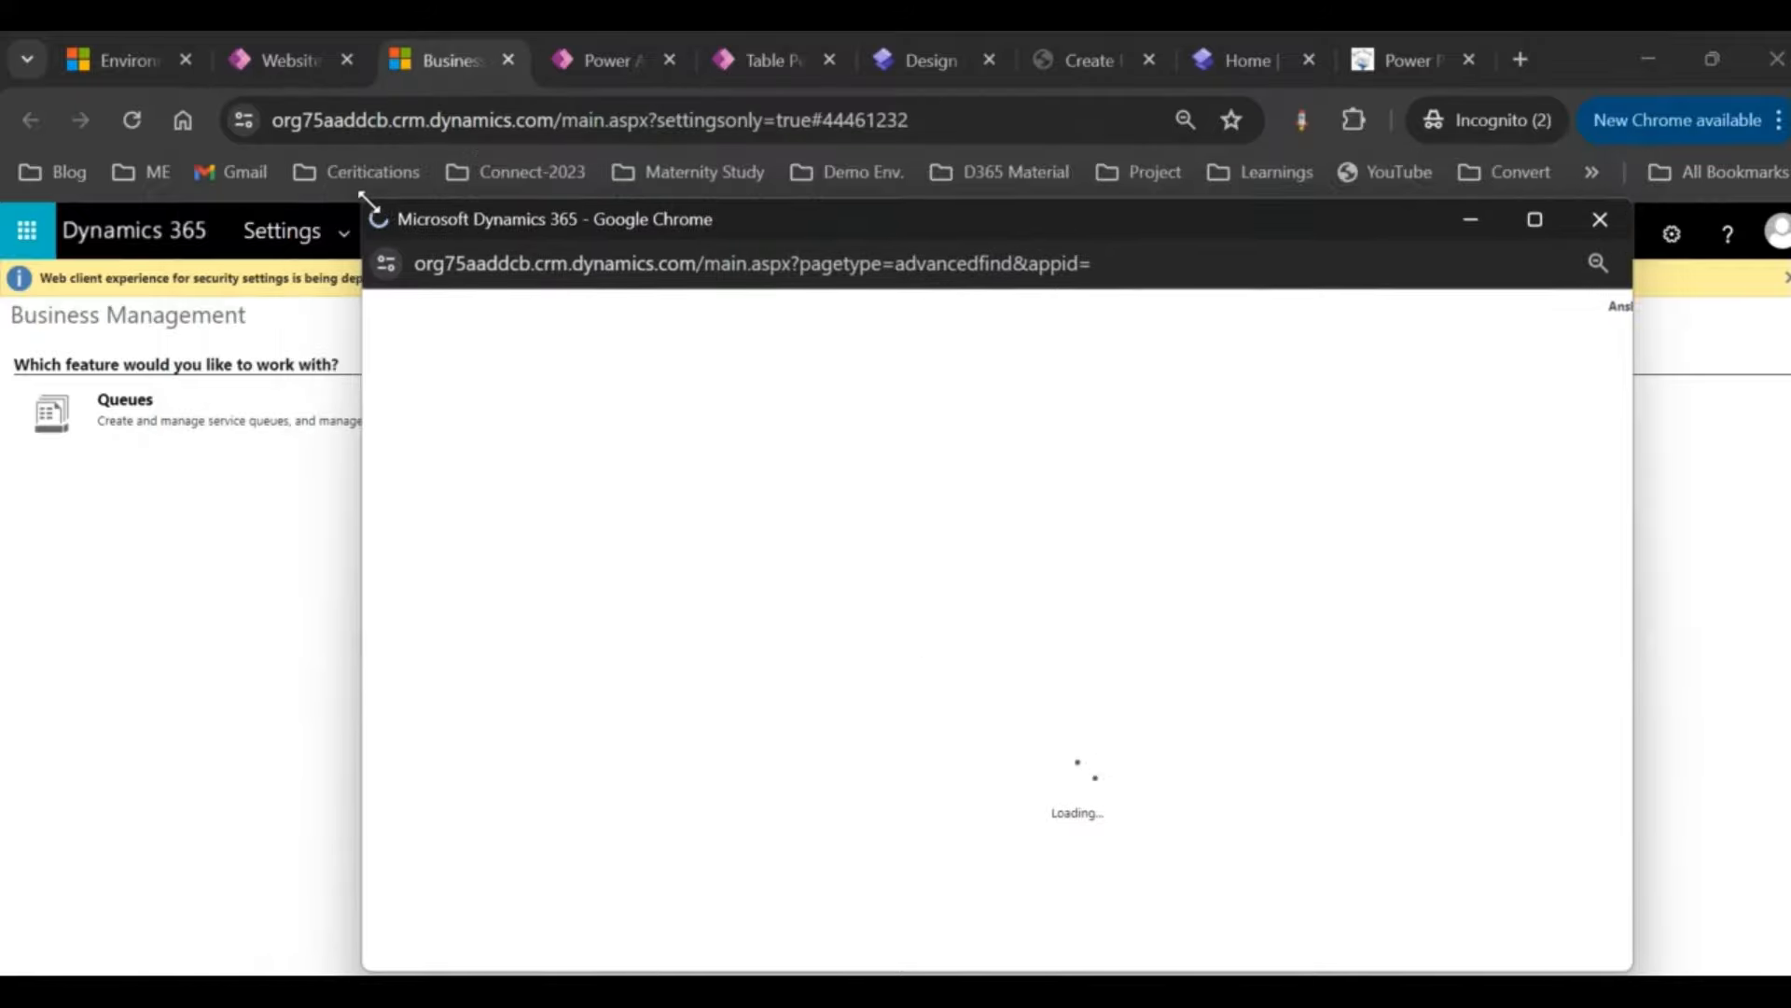
click(589, 468)
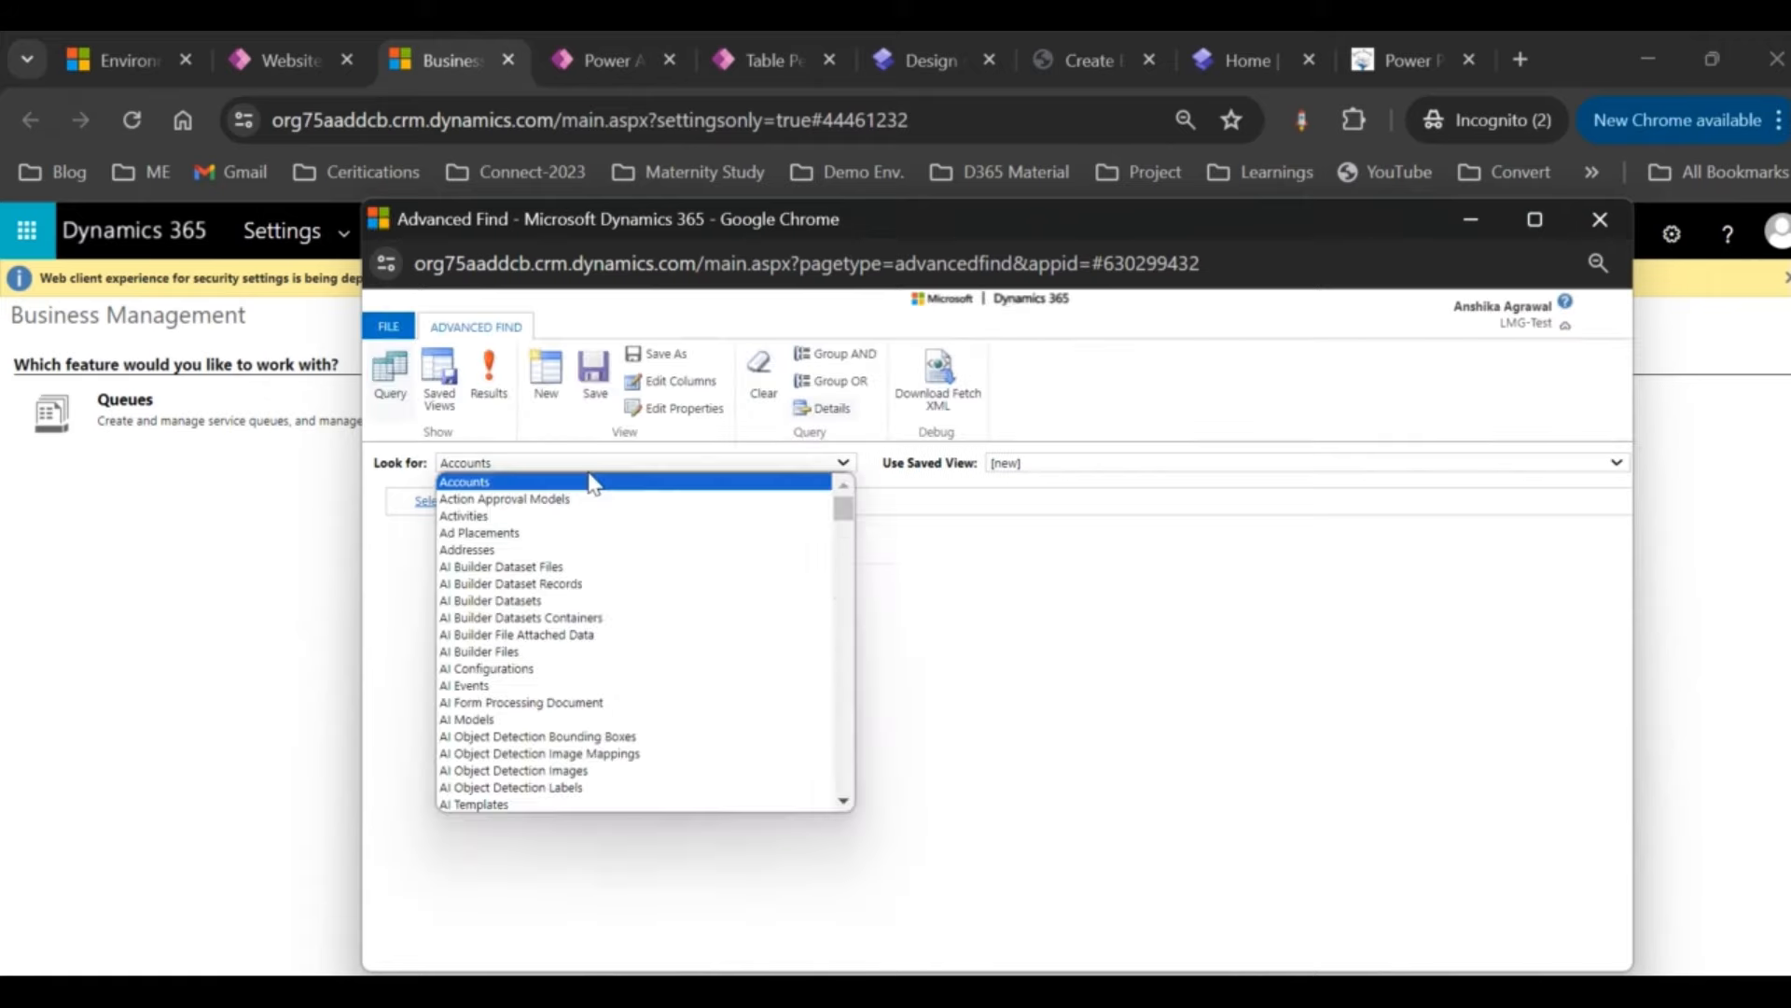
text(emp)
key(Return)
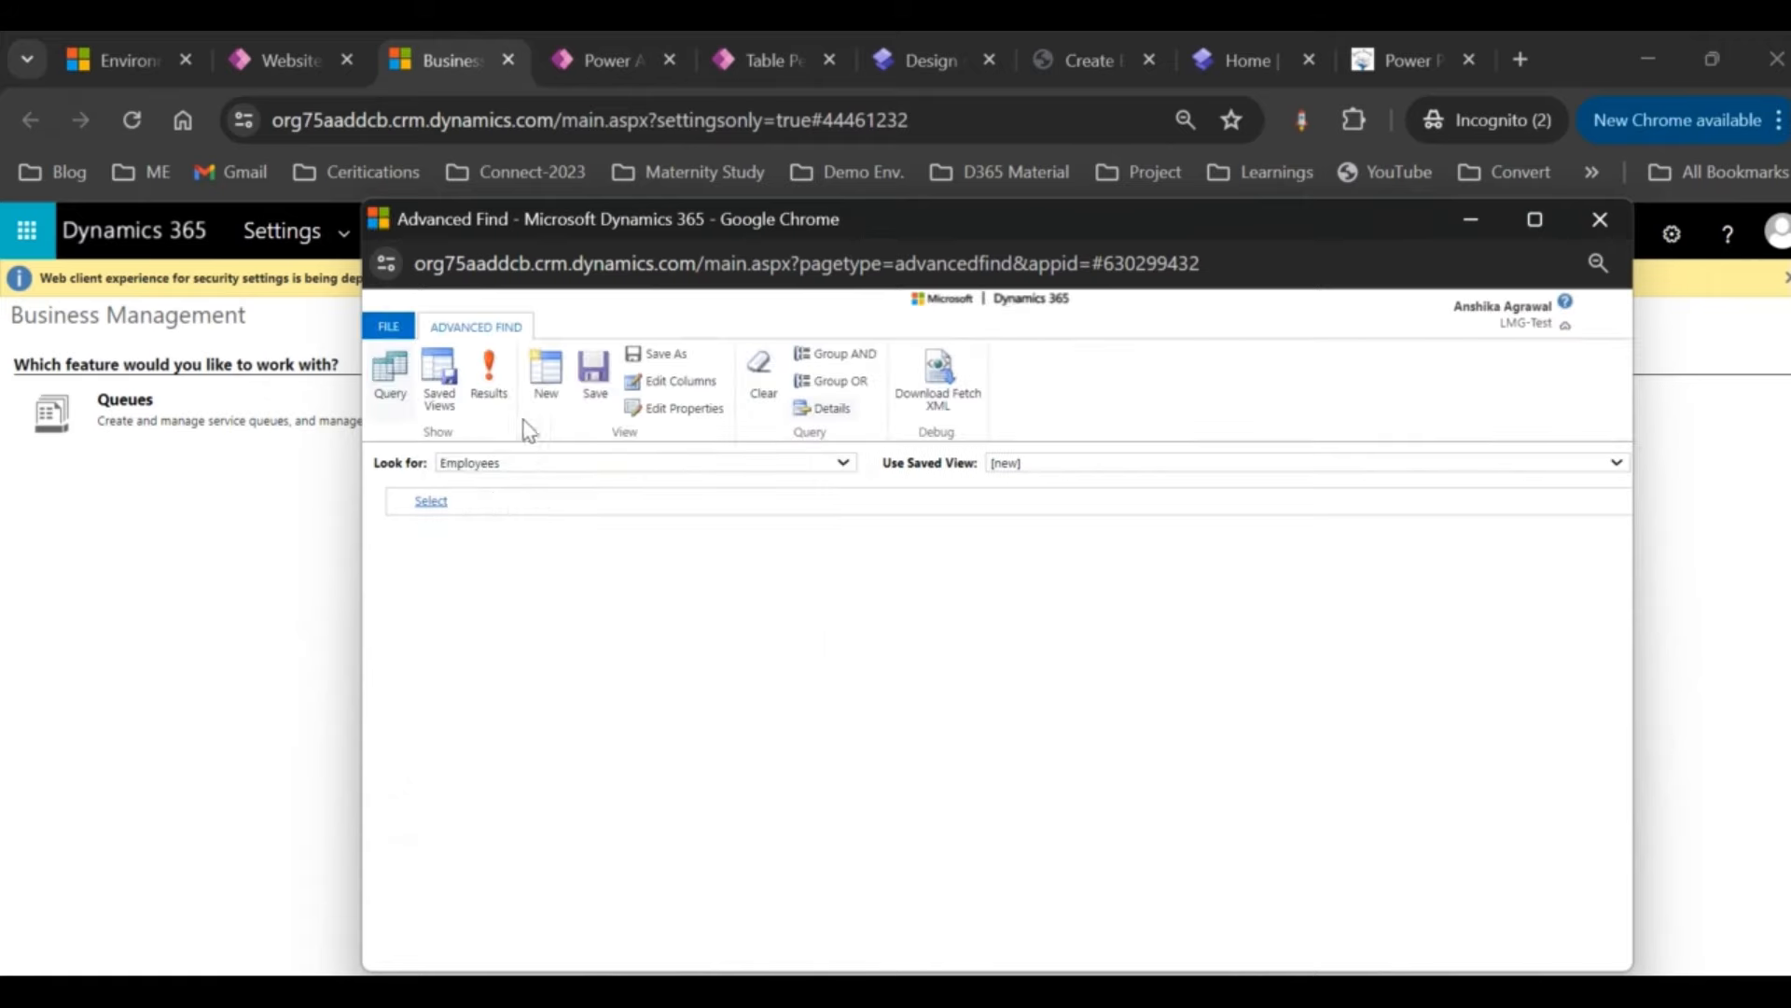
click(492, 390)
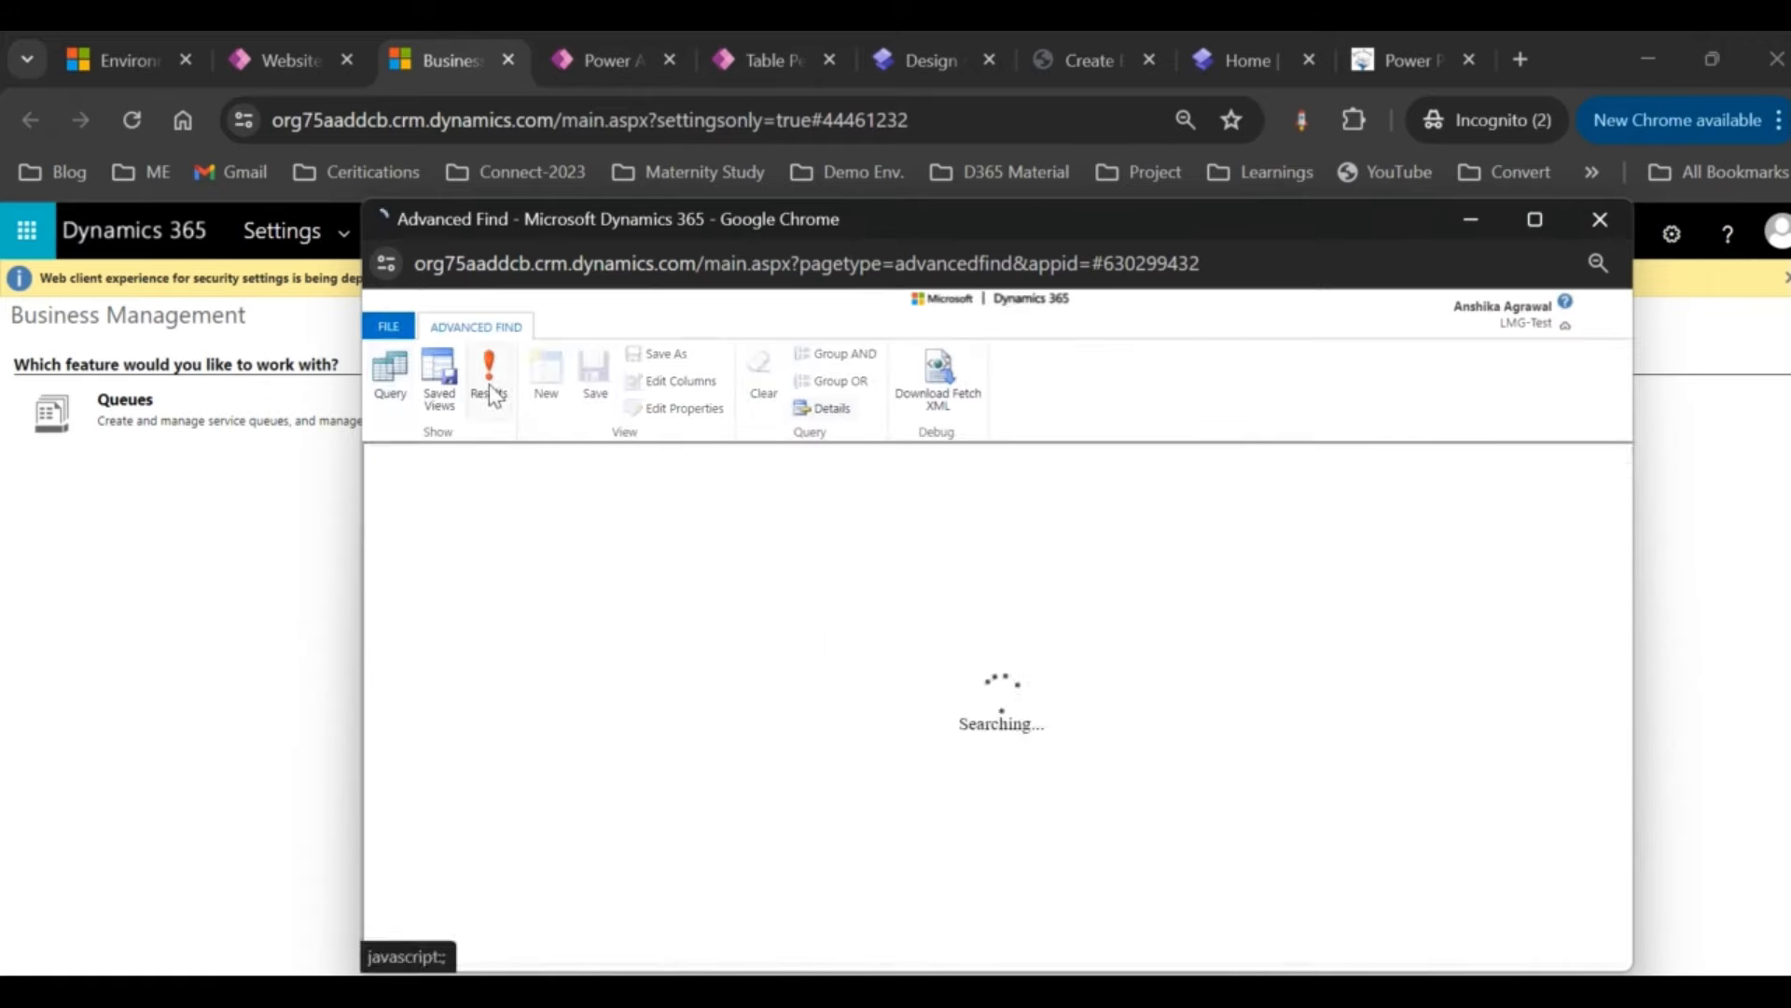
double_click(644, 523)
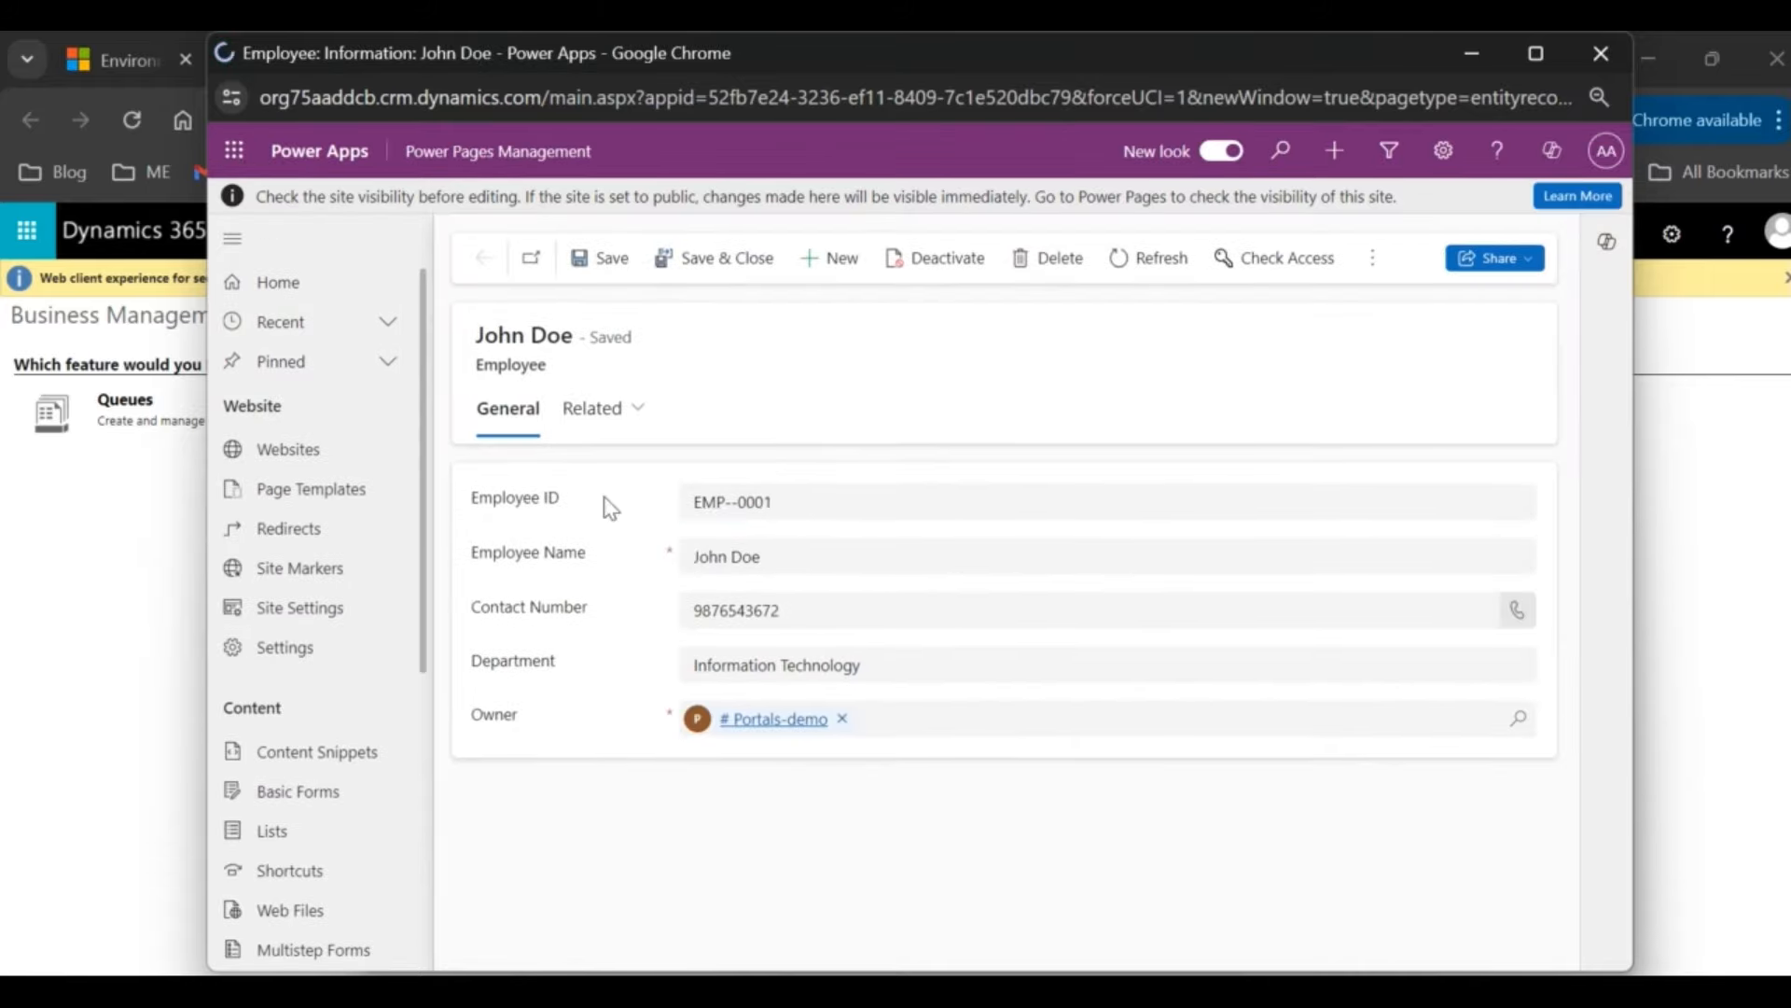
Step: Revert the accidental Employee ID edit so it stays EMP--0001, then close the record window
click(750, 501)
text(ds)
click(848, 509)
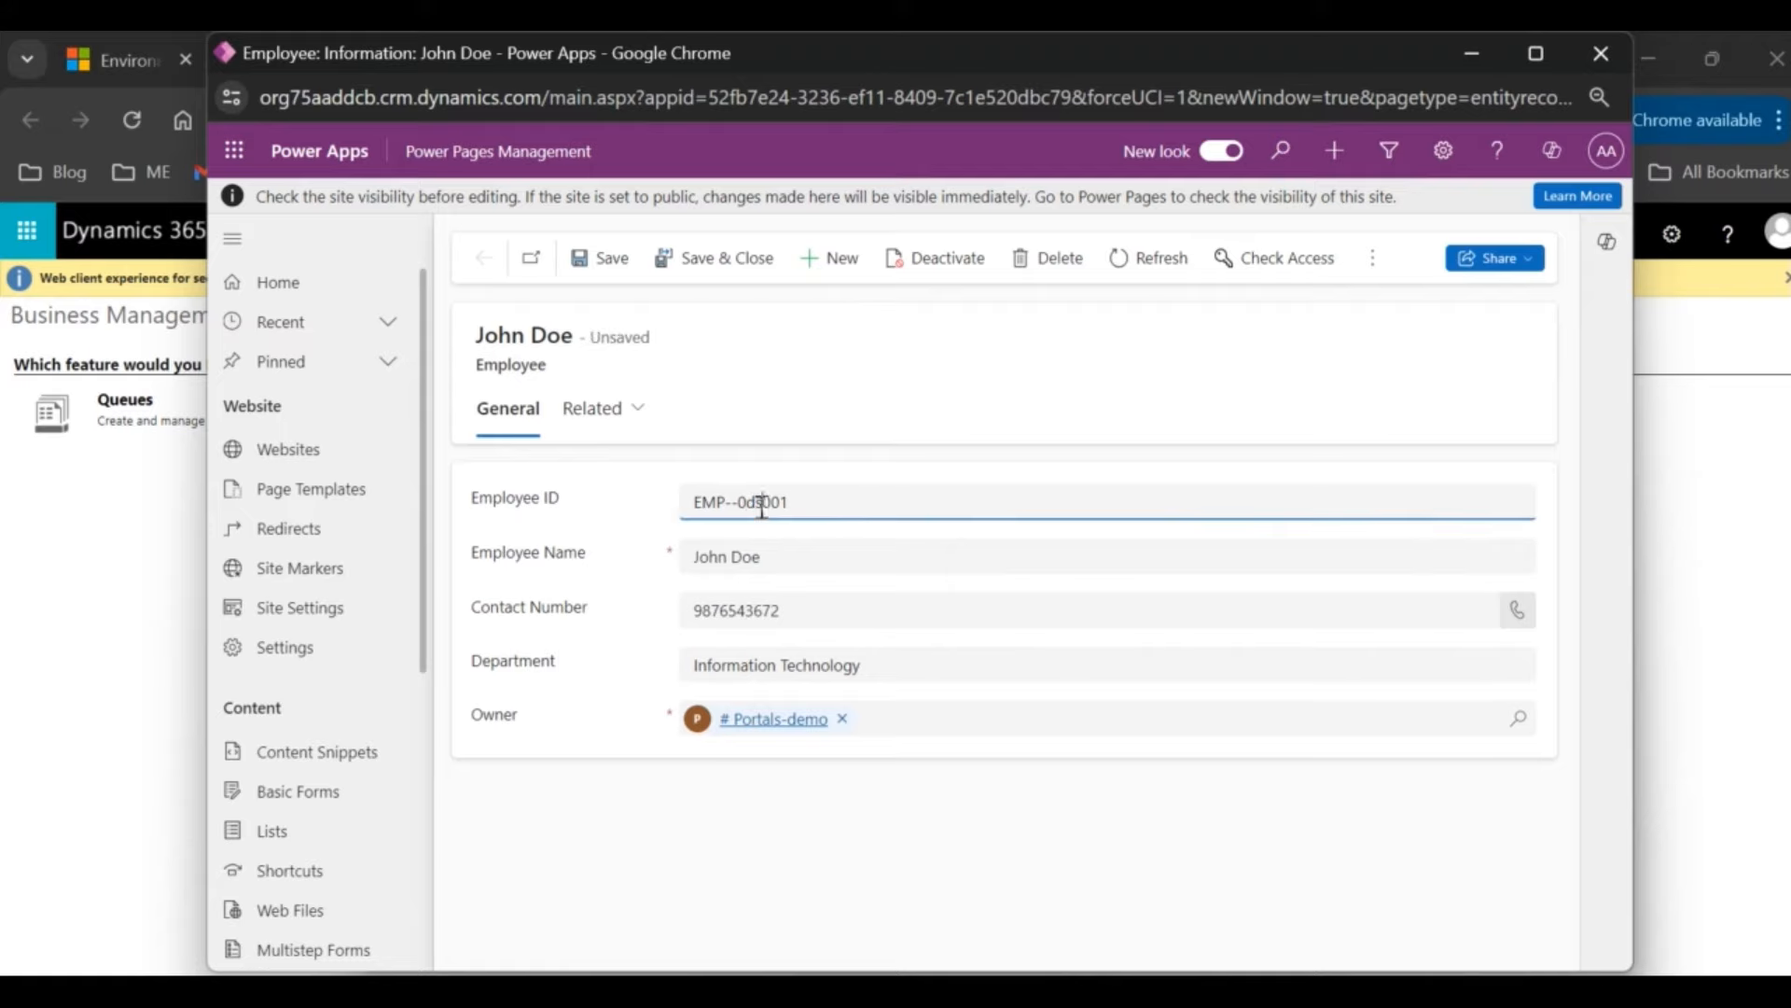
key(ctrl+s)
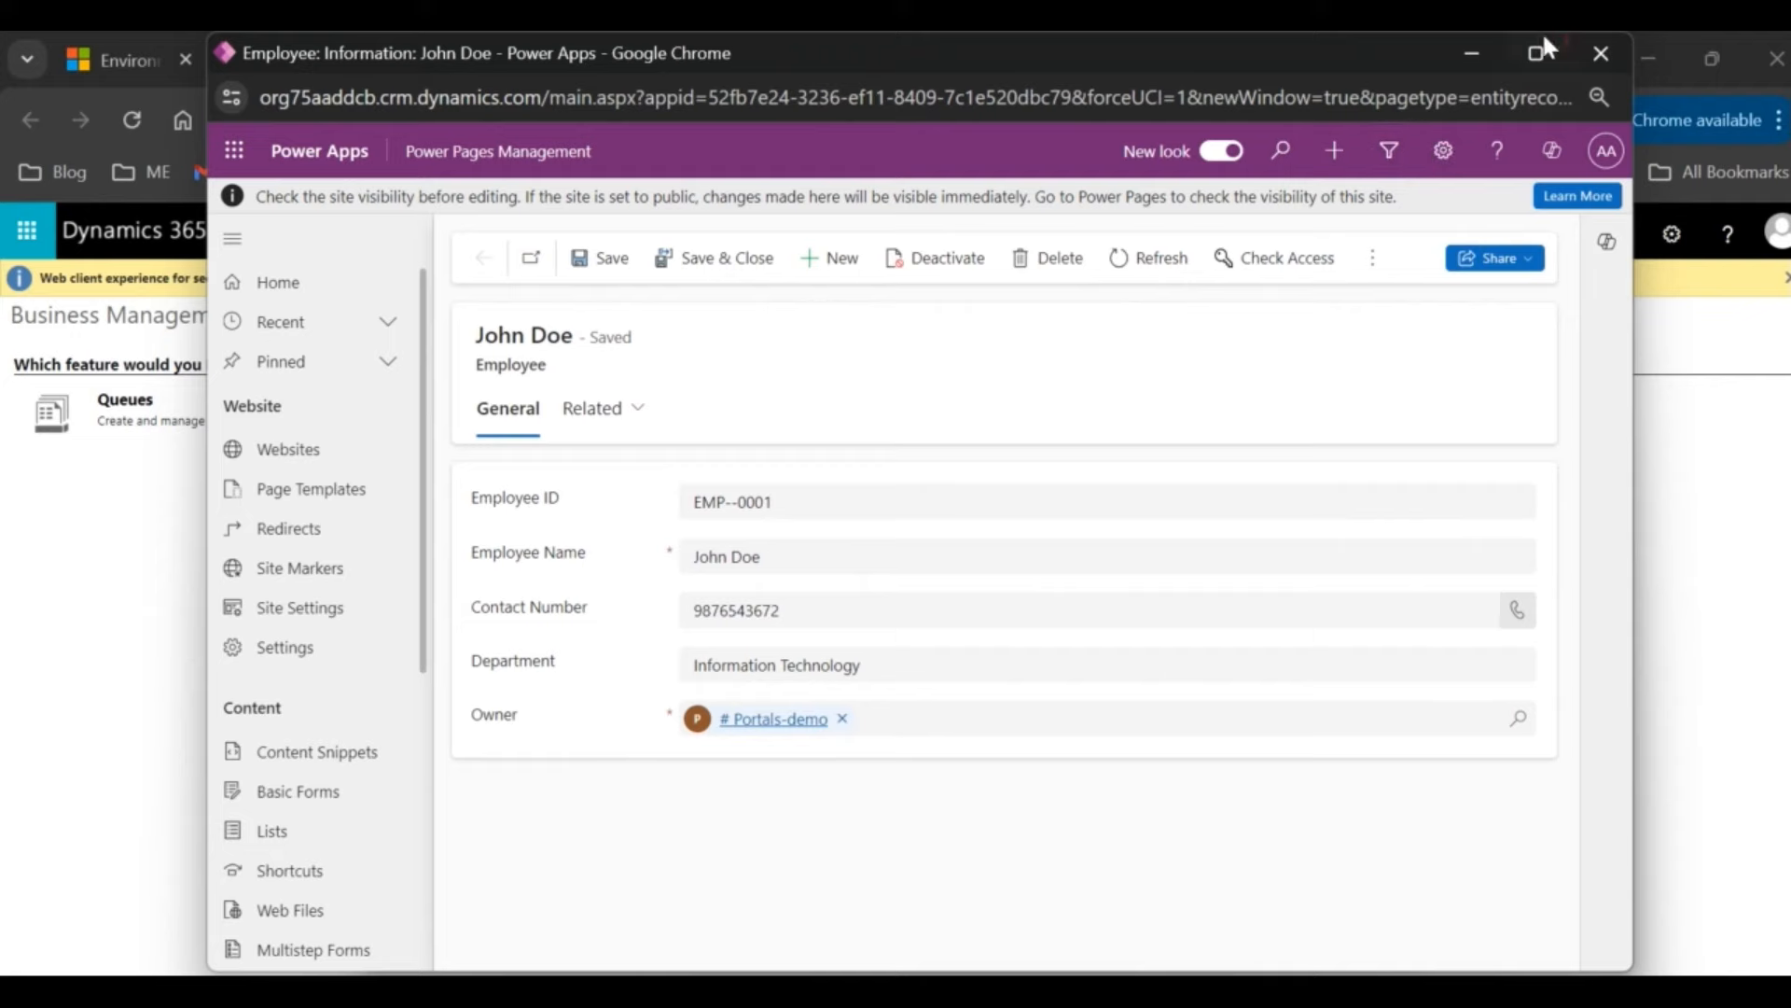
click(1601, 56)
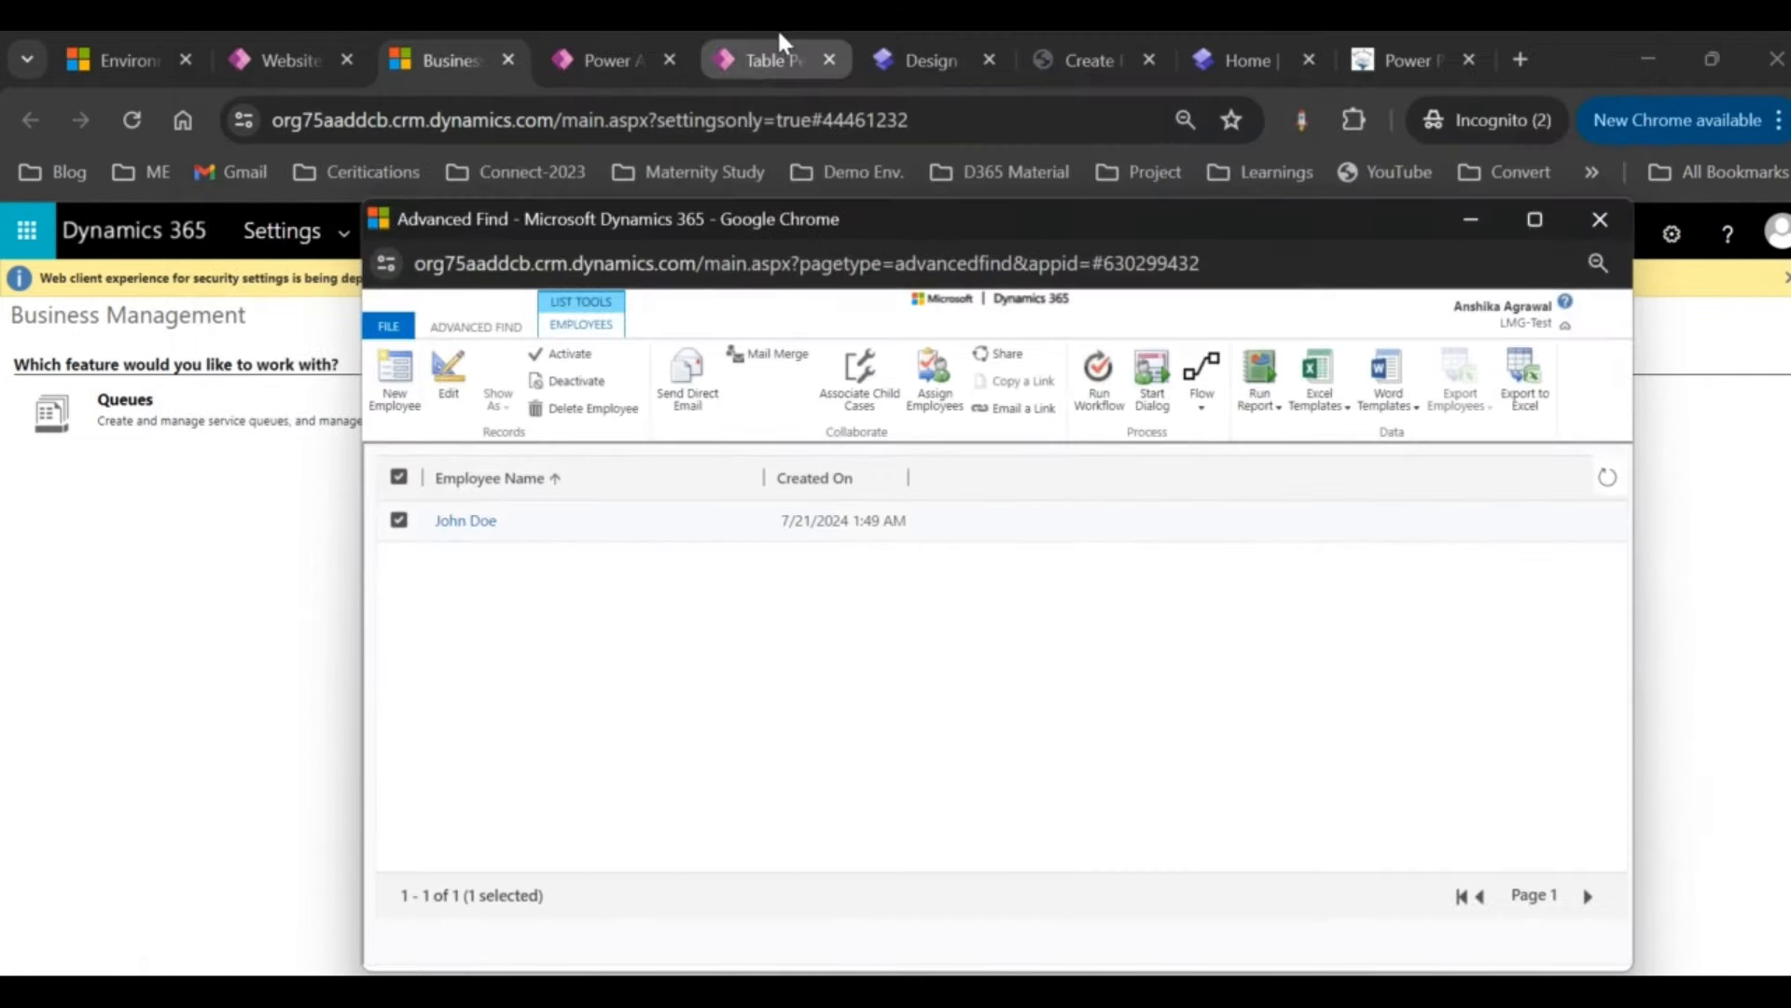
Step: Reload the live Create Employee page for a blank form, then return to Power Pages Management
click(900, 60)
click(1082, 57)
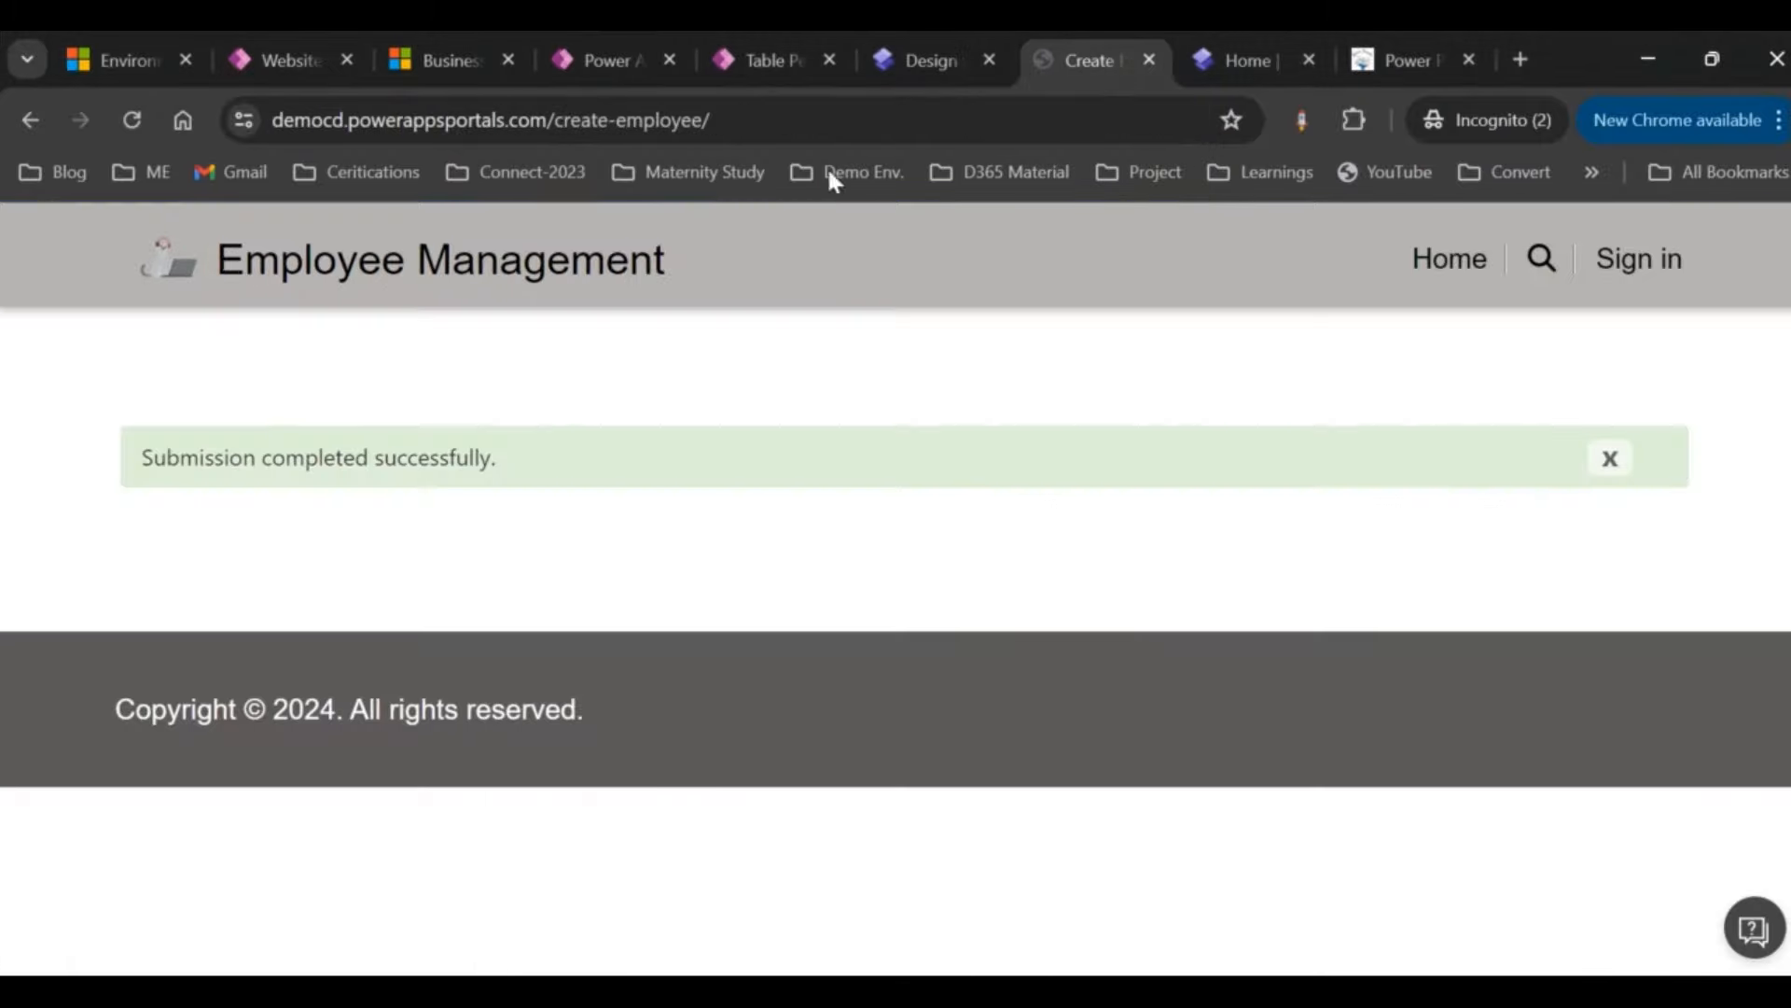
drag(555, 131, 692, 133)
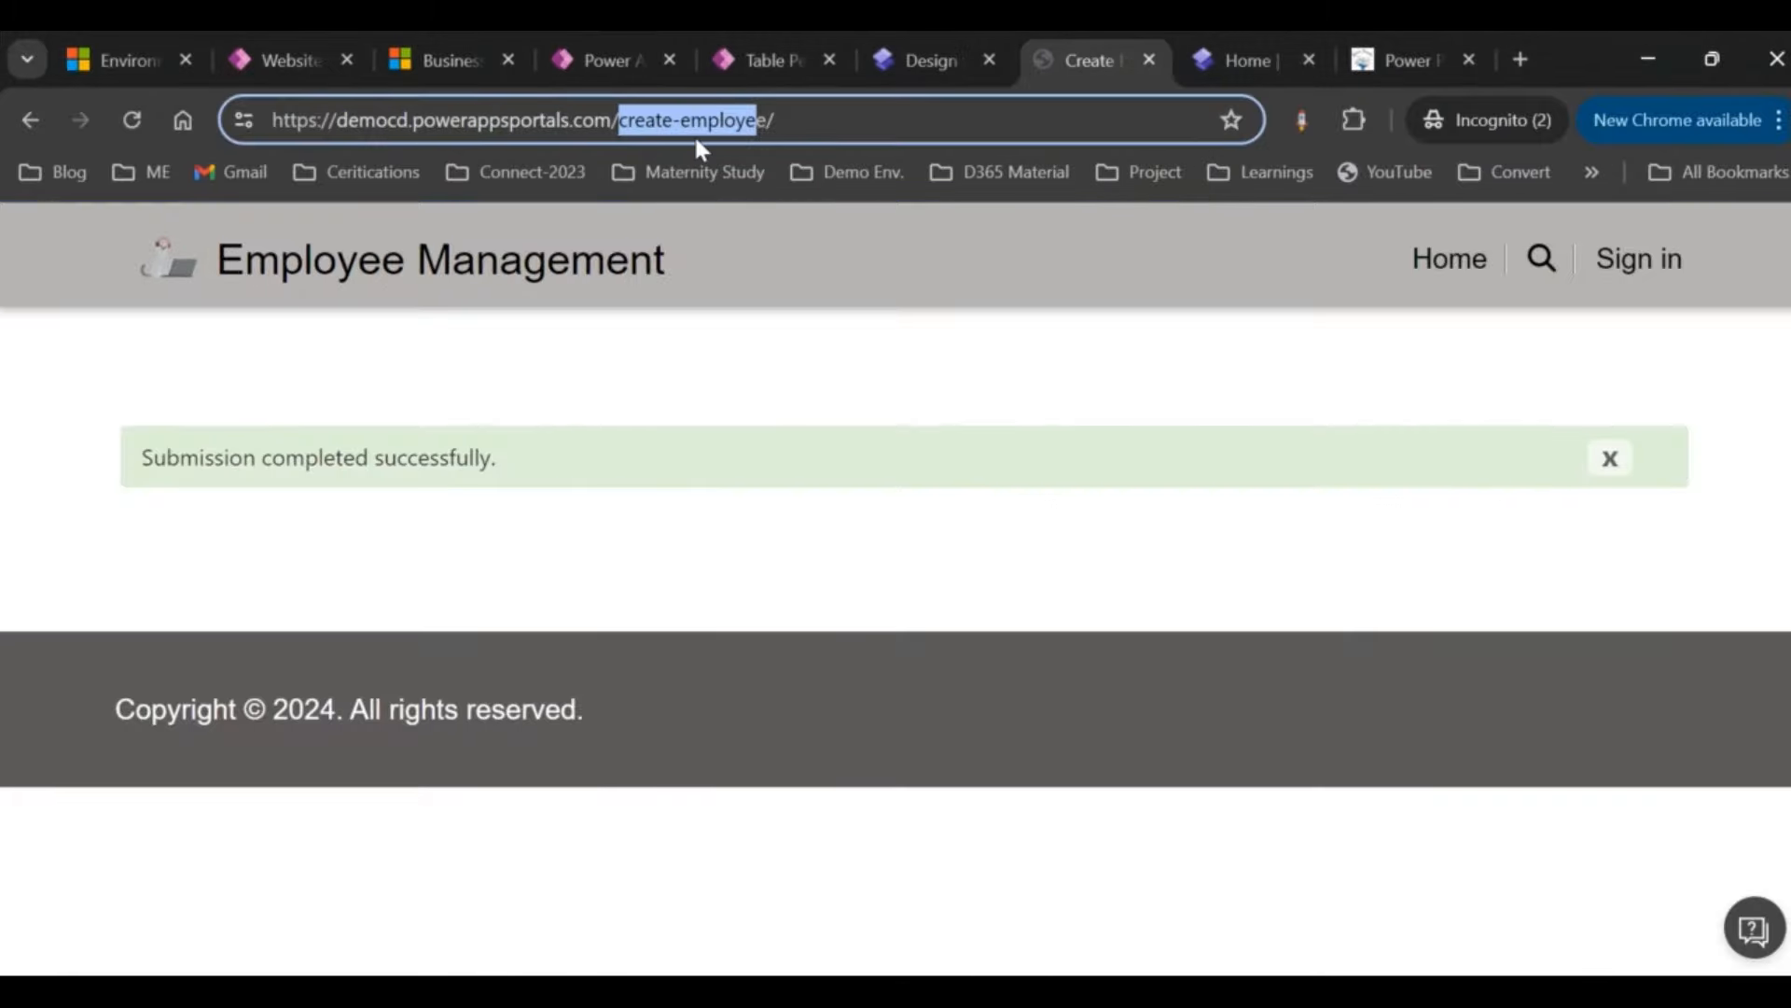
click(830, 116)
key(Return)
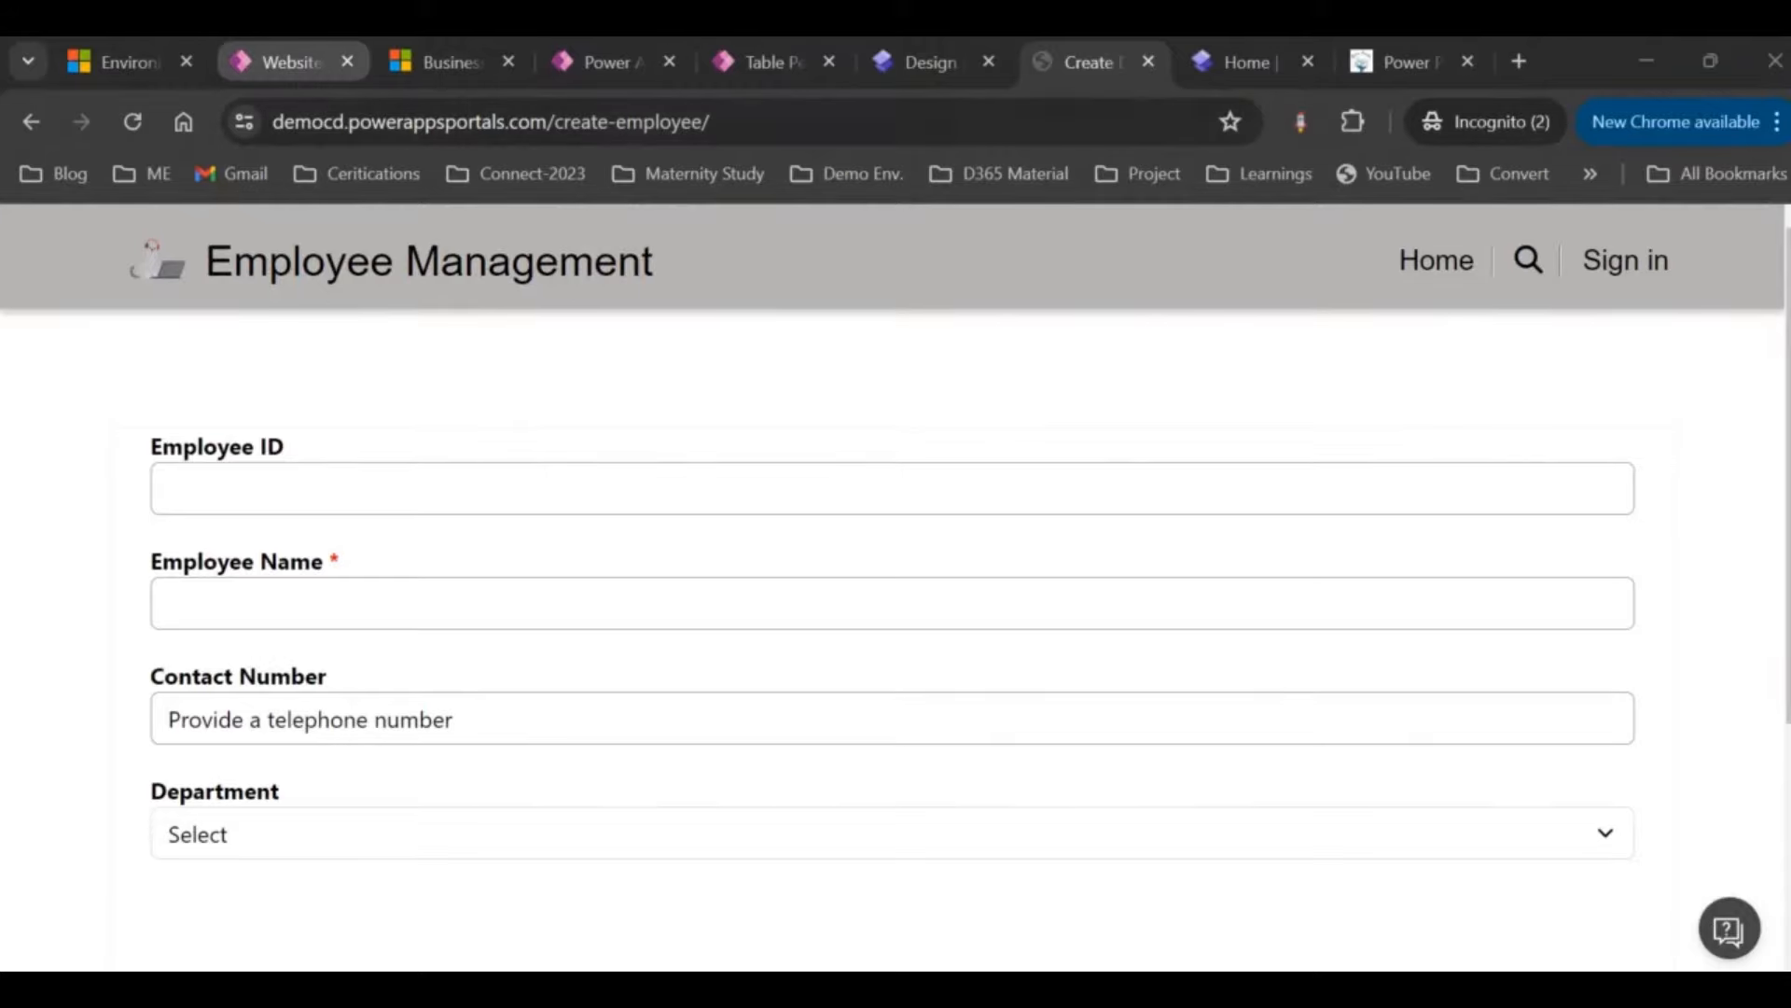
click(280, 62)
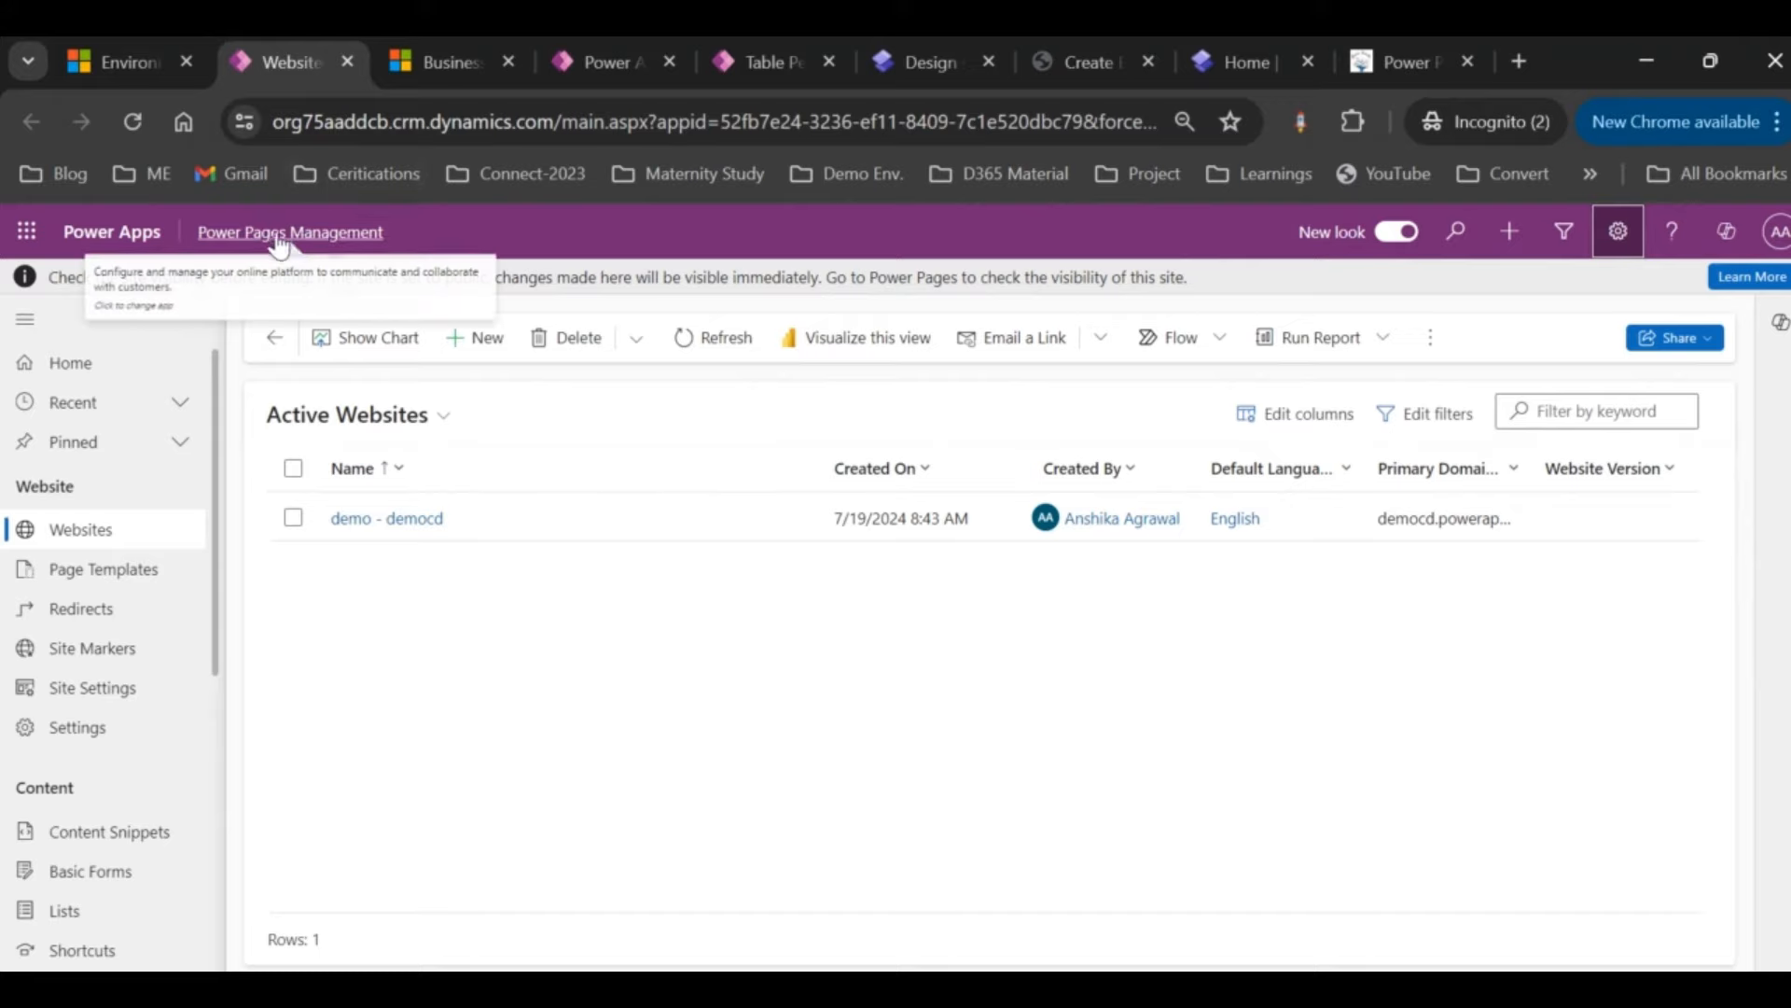
Step: Check the Create Employee web page's Basic Form is Create Employee, then open Table Permissions
scroll(53, 854, down, 3)
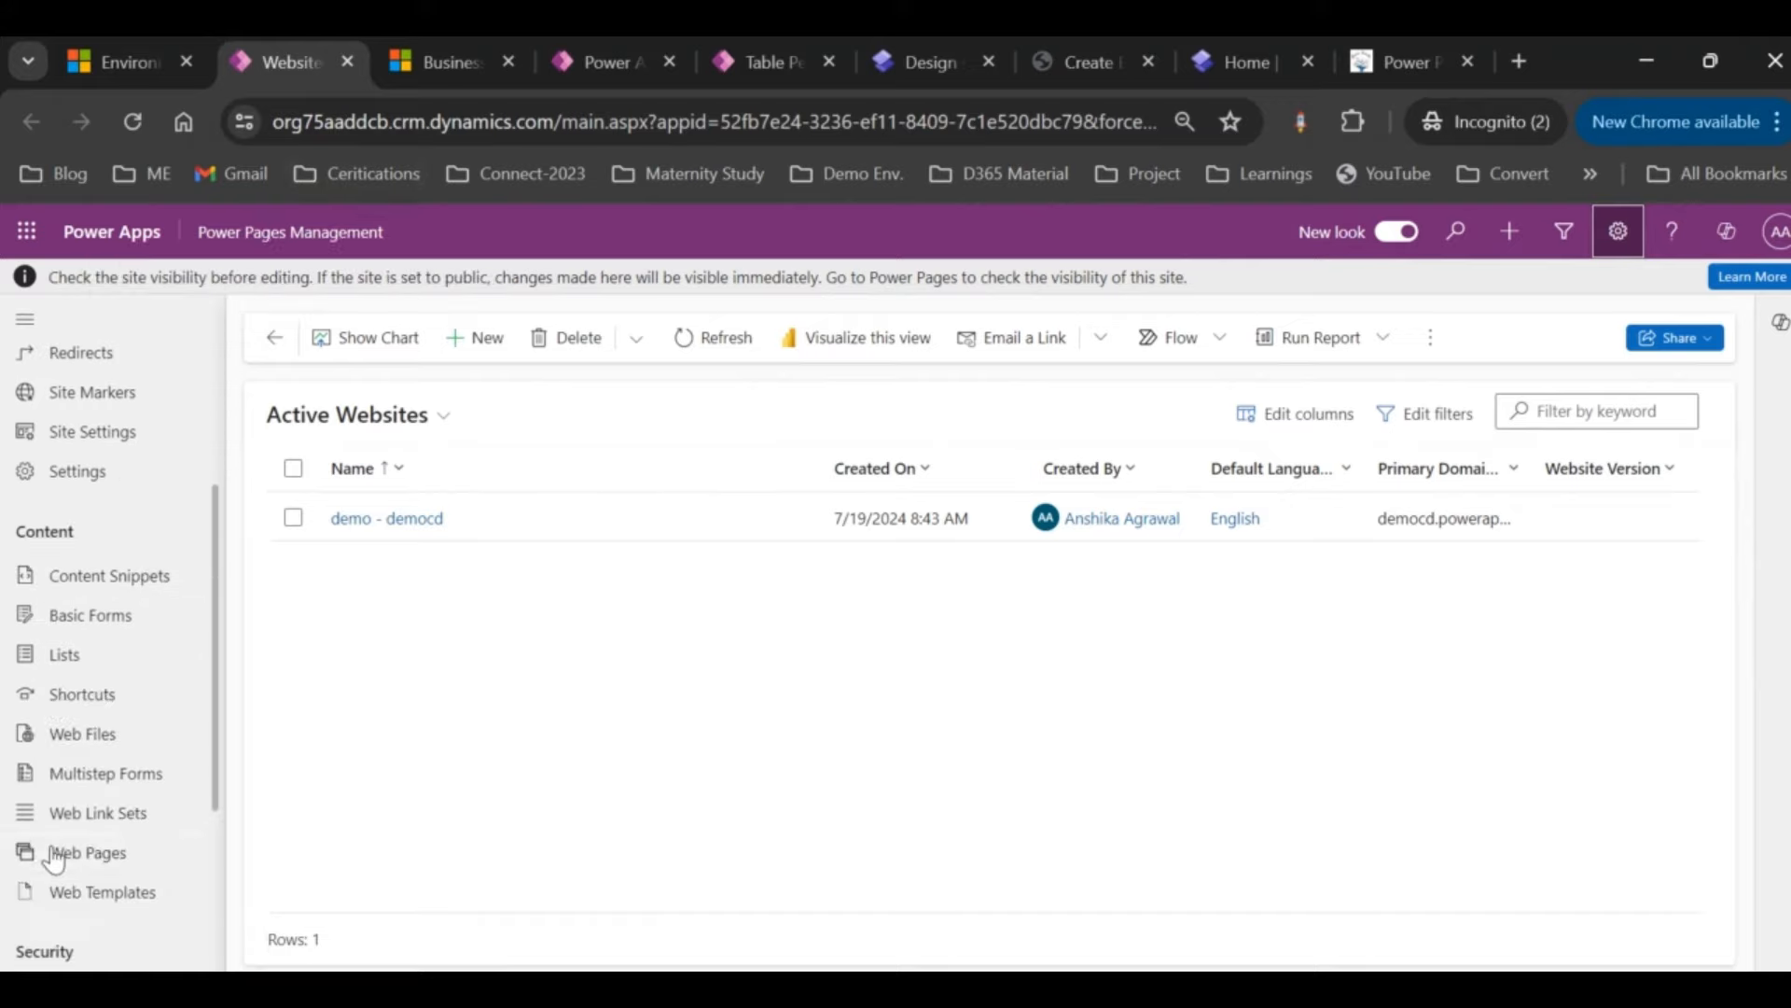
click(58, 854)
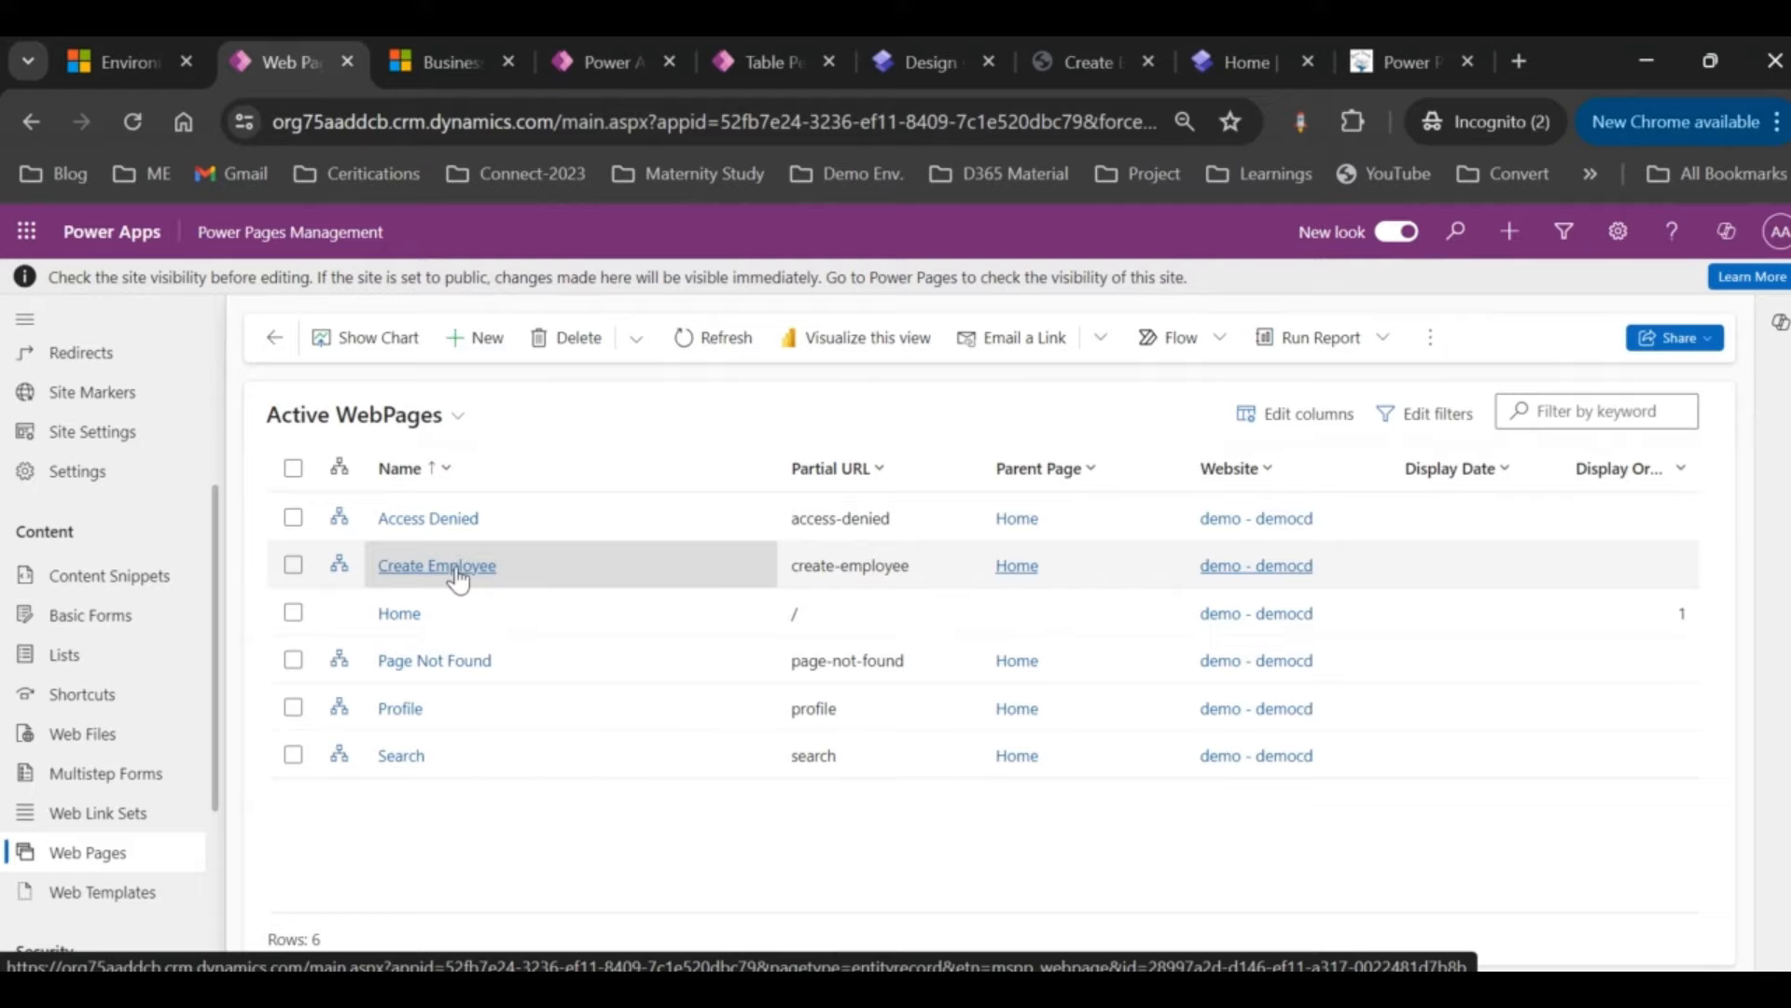
click(56, 621)
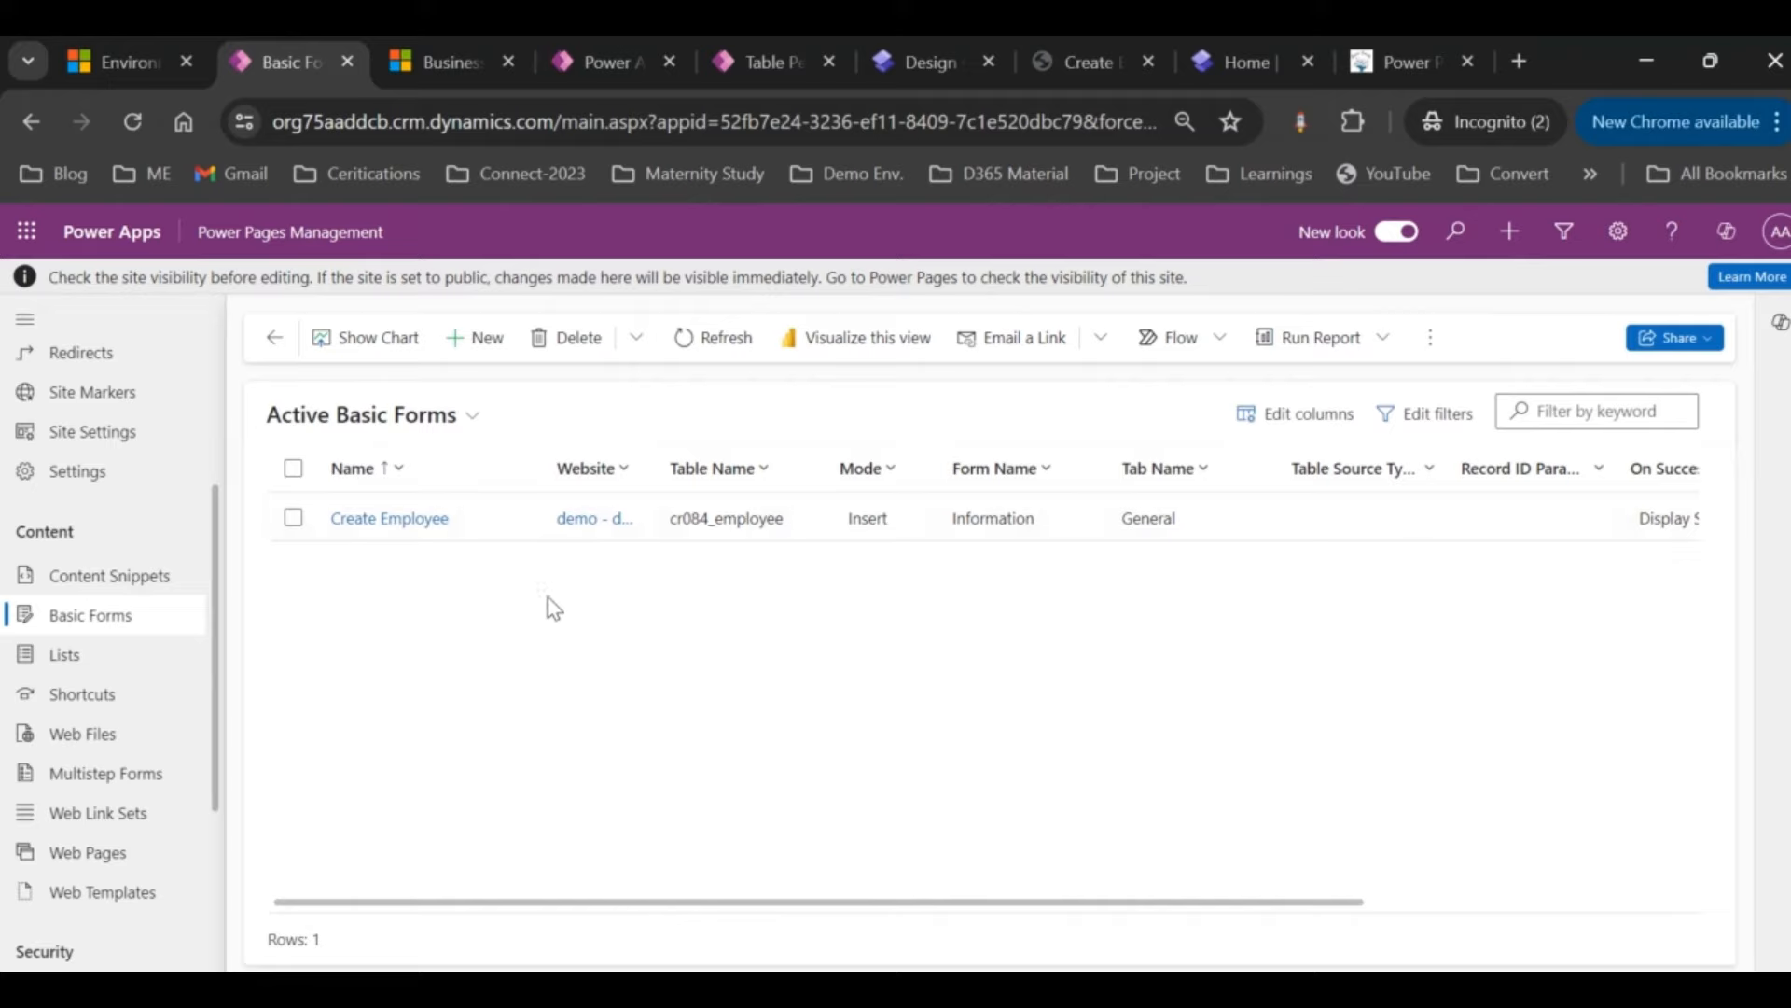
scroll(105, 779, down, 1)
click(96, 784)
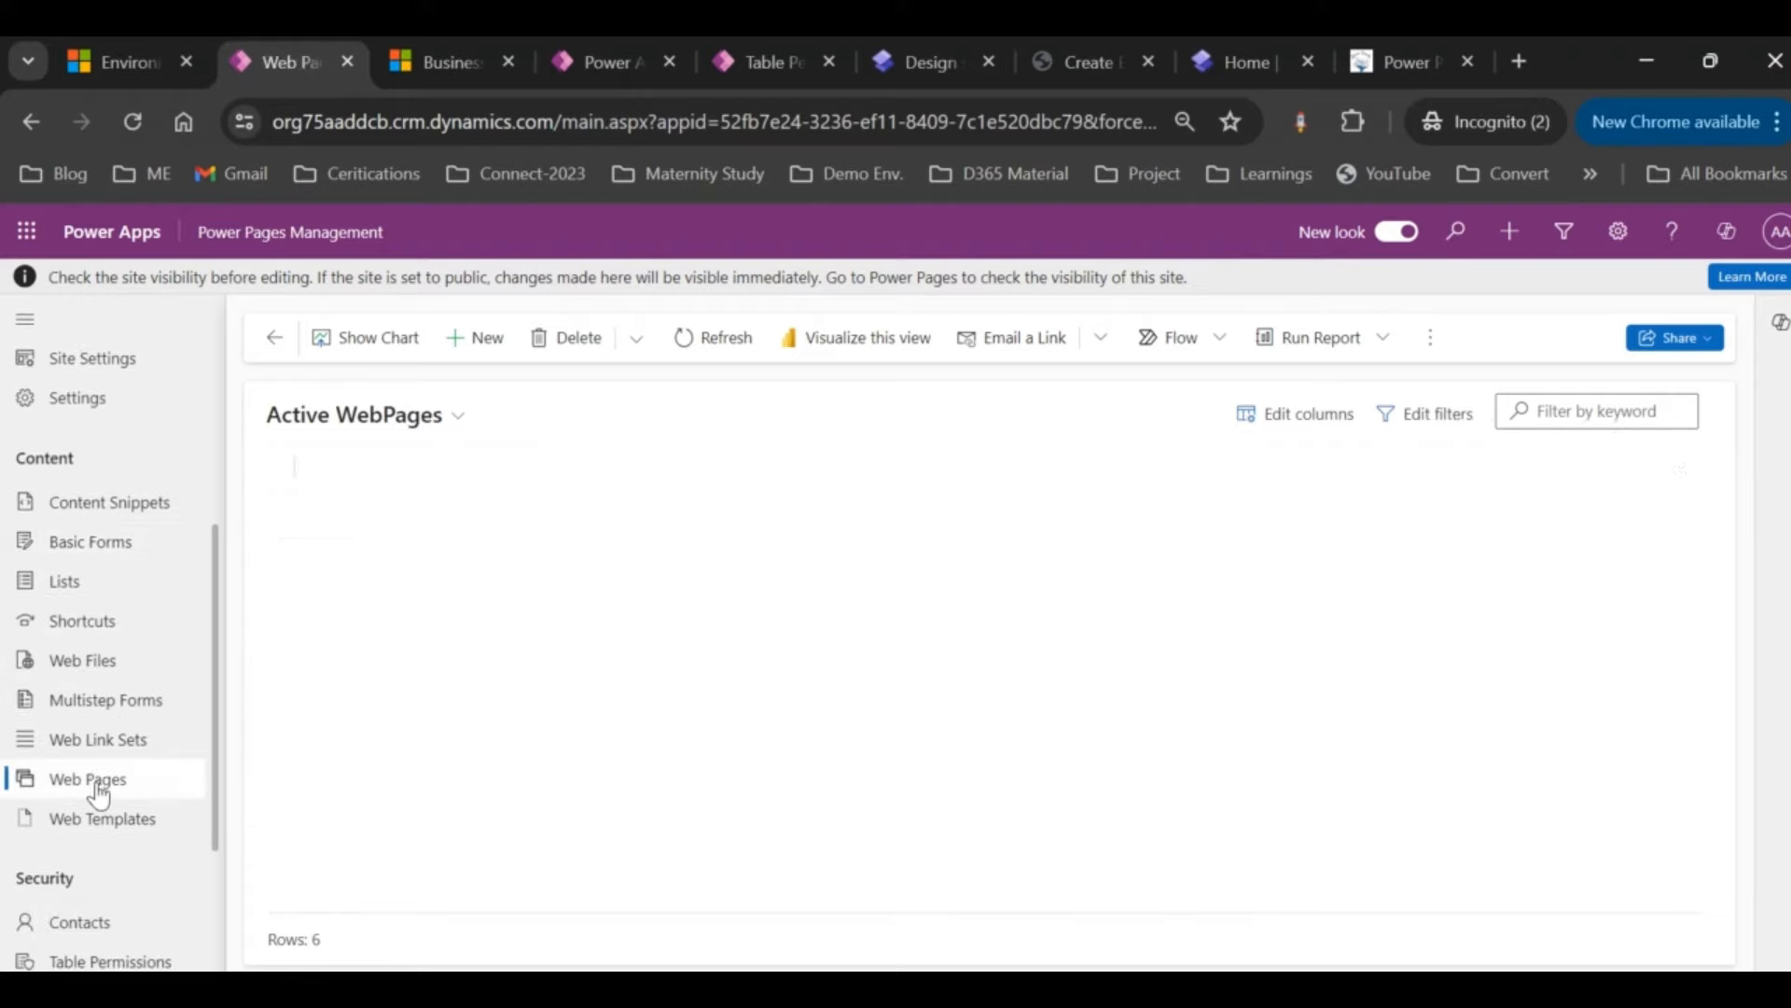
click(442, 567)
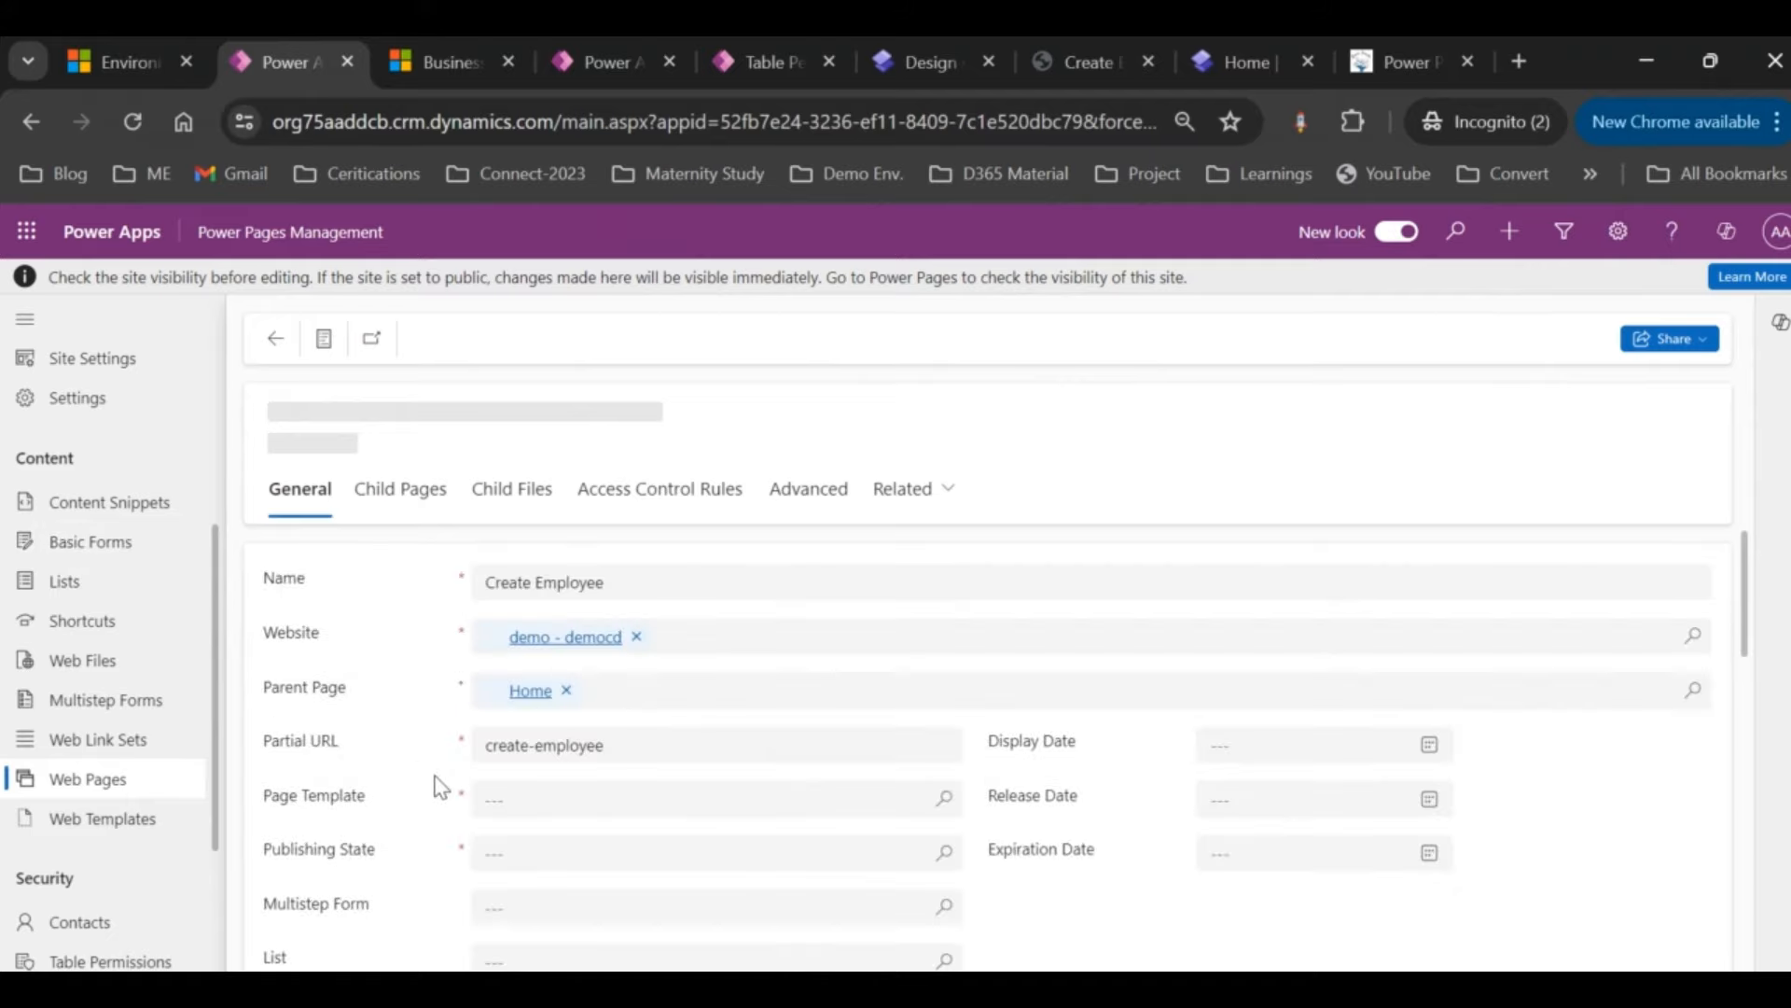
scroll(579, 804, down, 2)
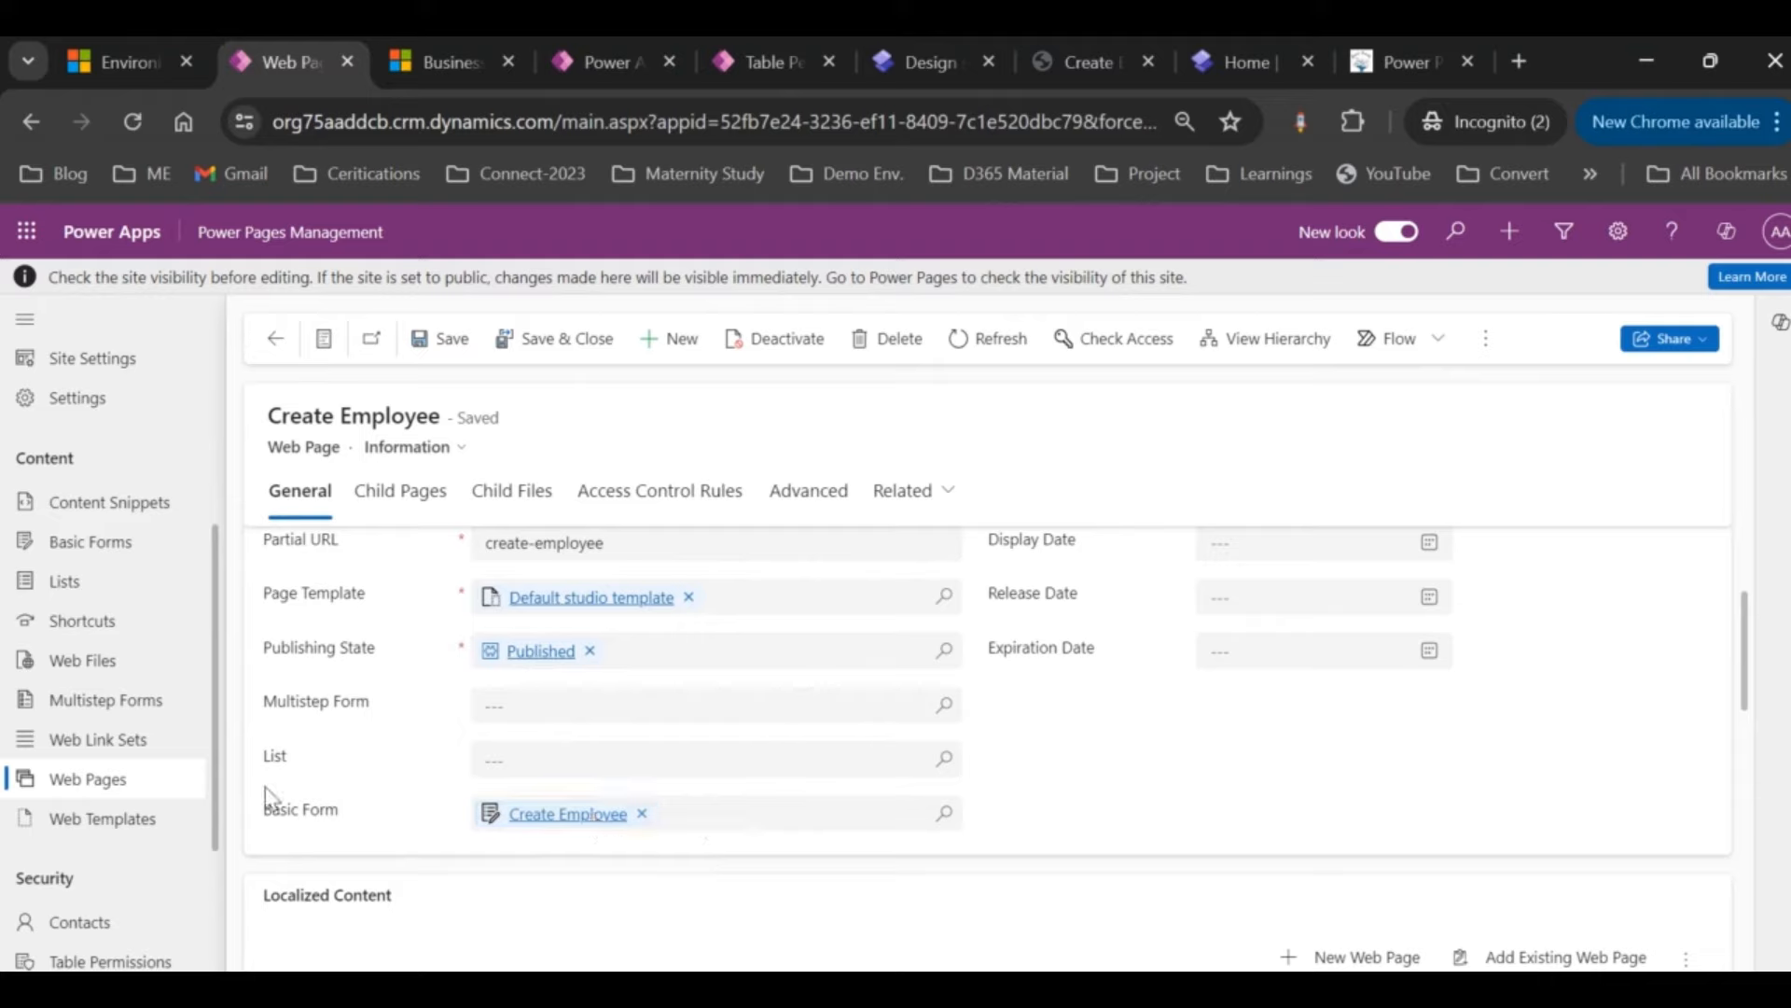
scroll(140, 816, down, 3)
click(117, 812)
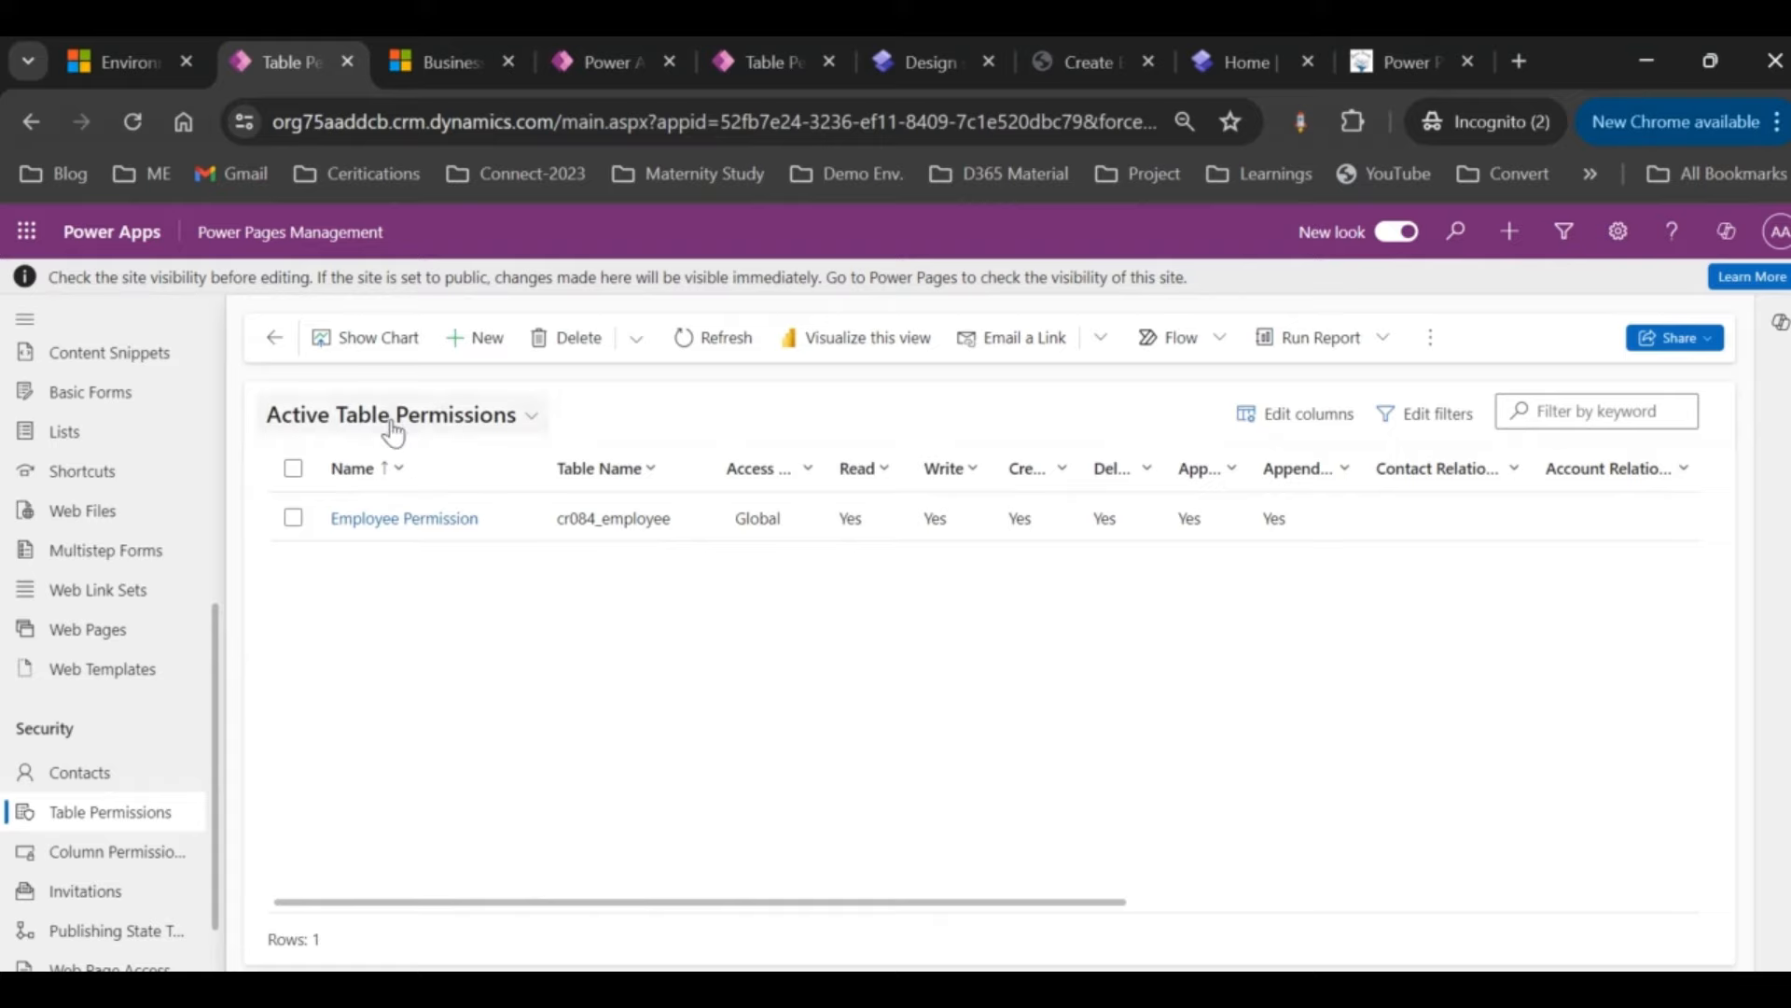
Step: Check the three web roles on the Employee Permission record, then go back to the Power Pages design studio
click(425, 519)
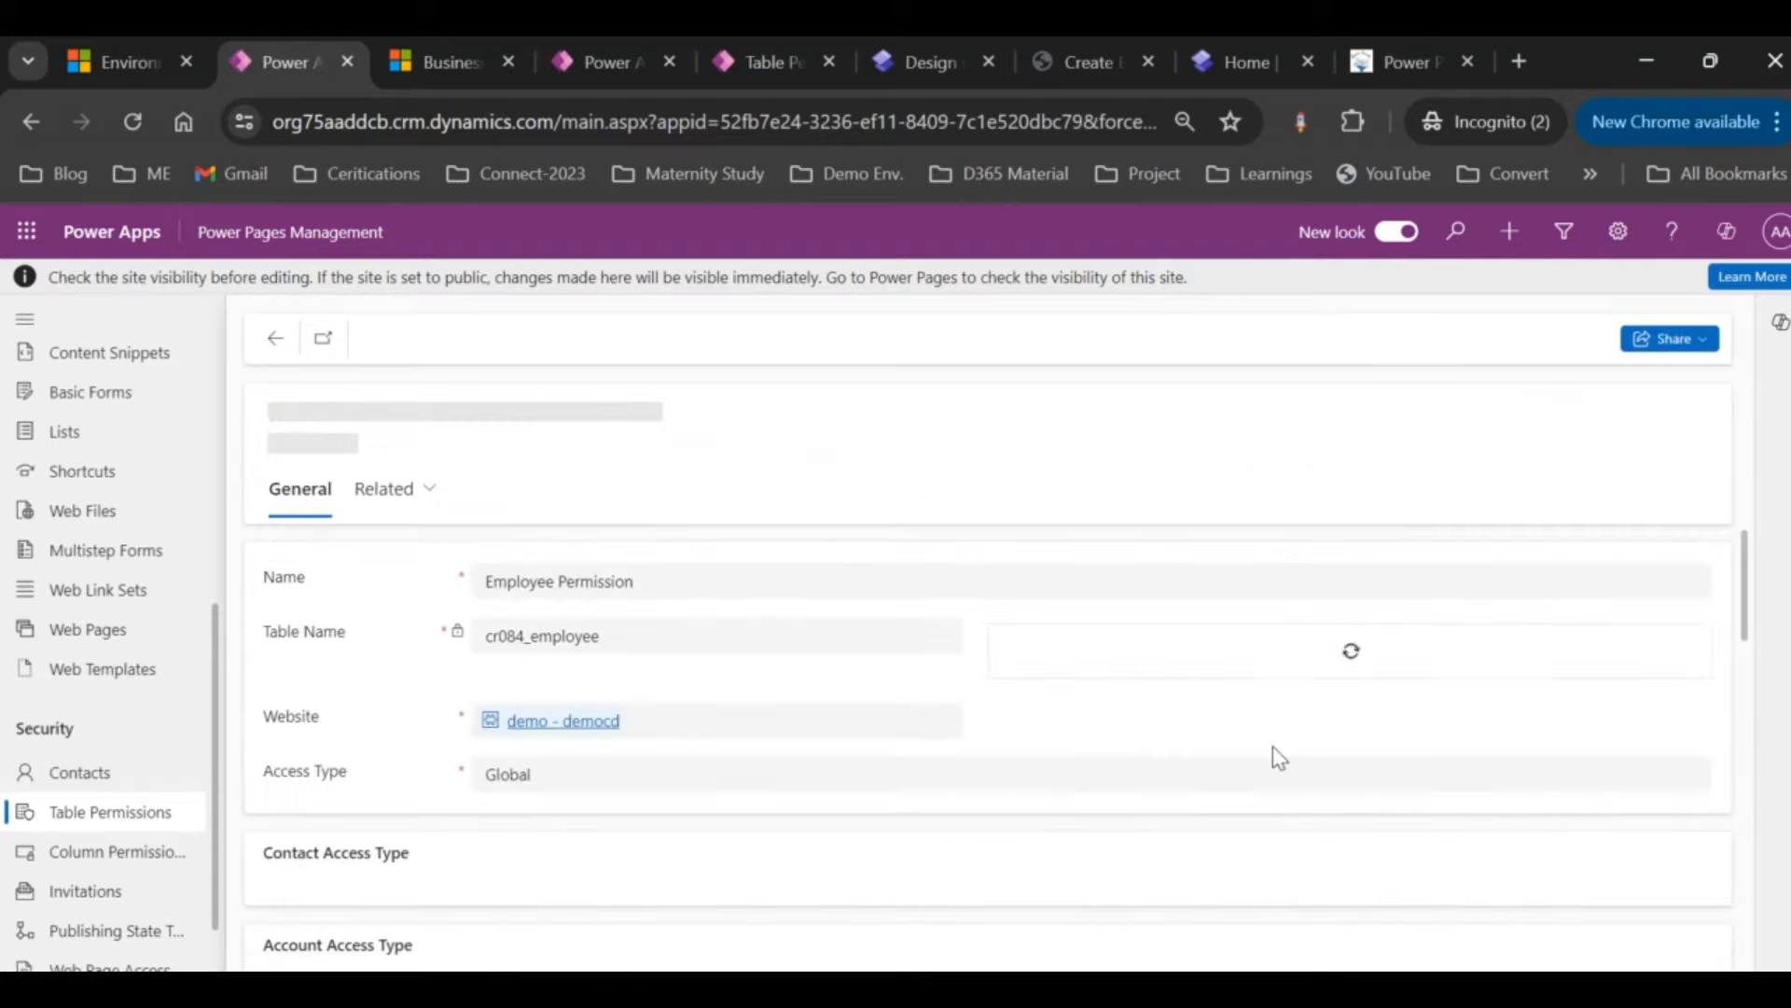
scroll(1272, 751, down, 5)
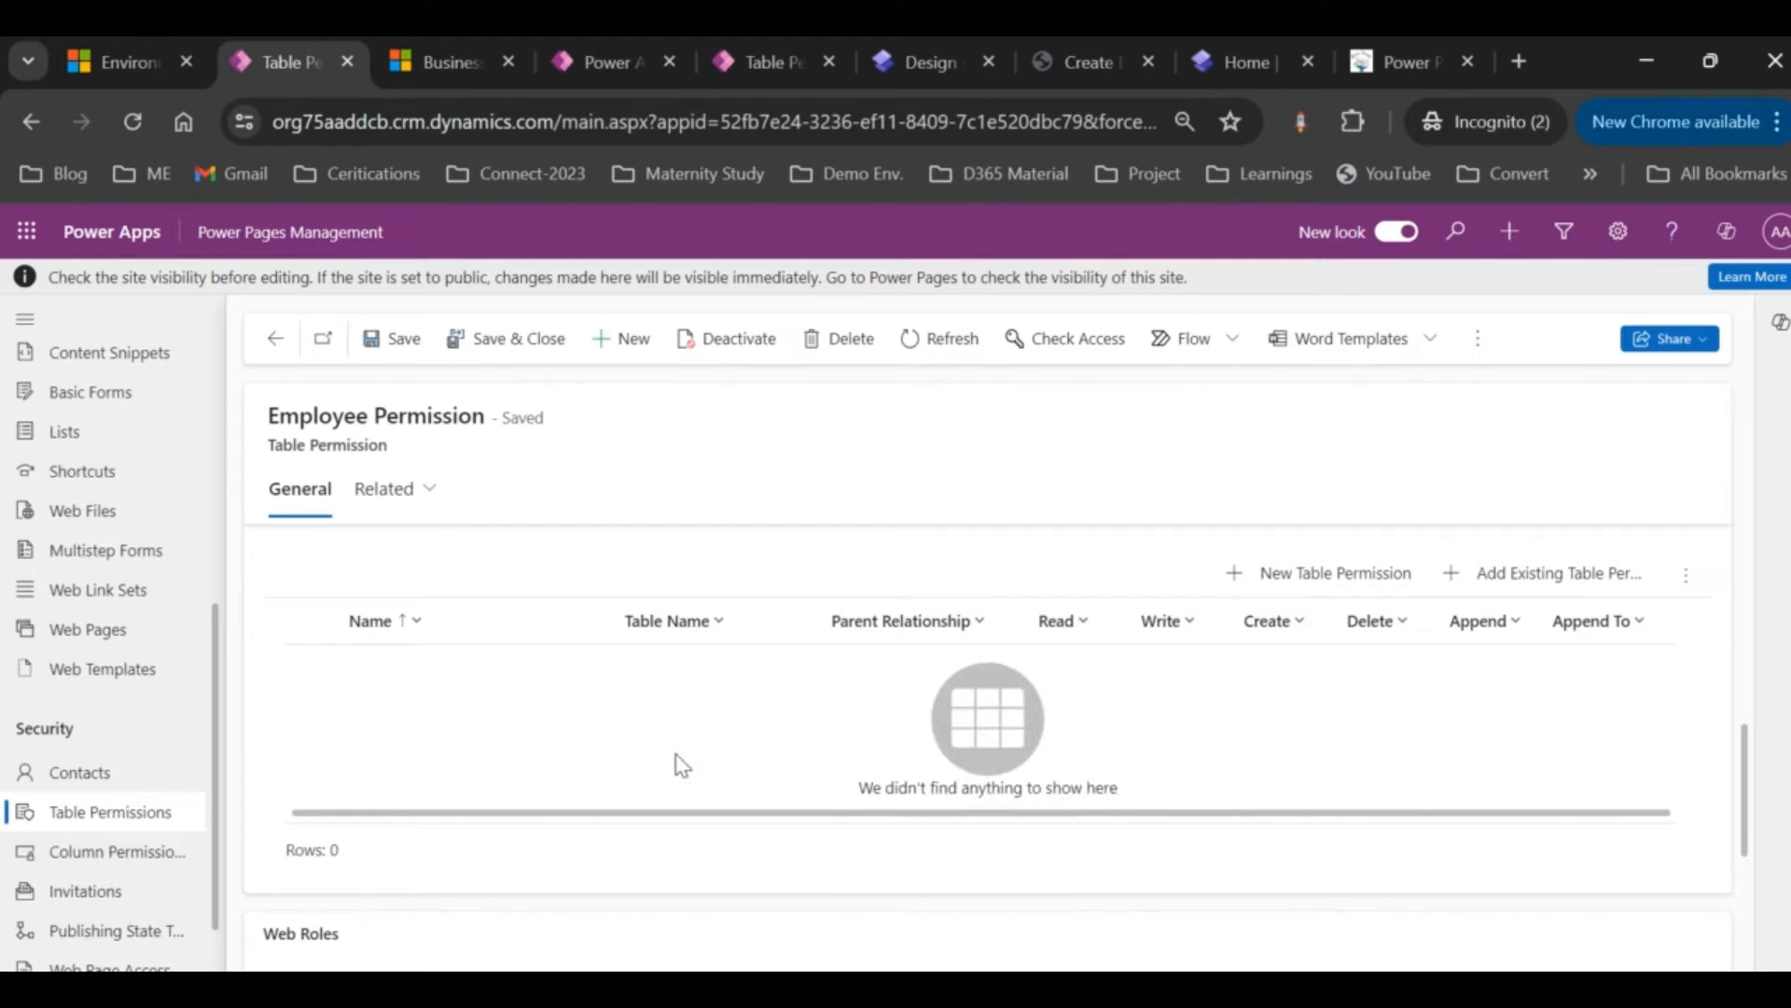
scroll(676, 760, up, 3)
scroll(678, 764, down, 5)
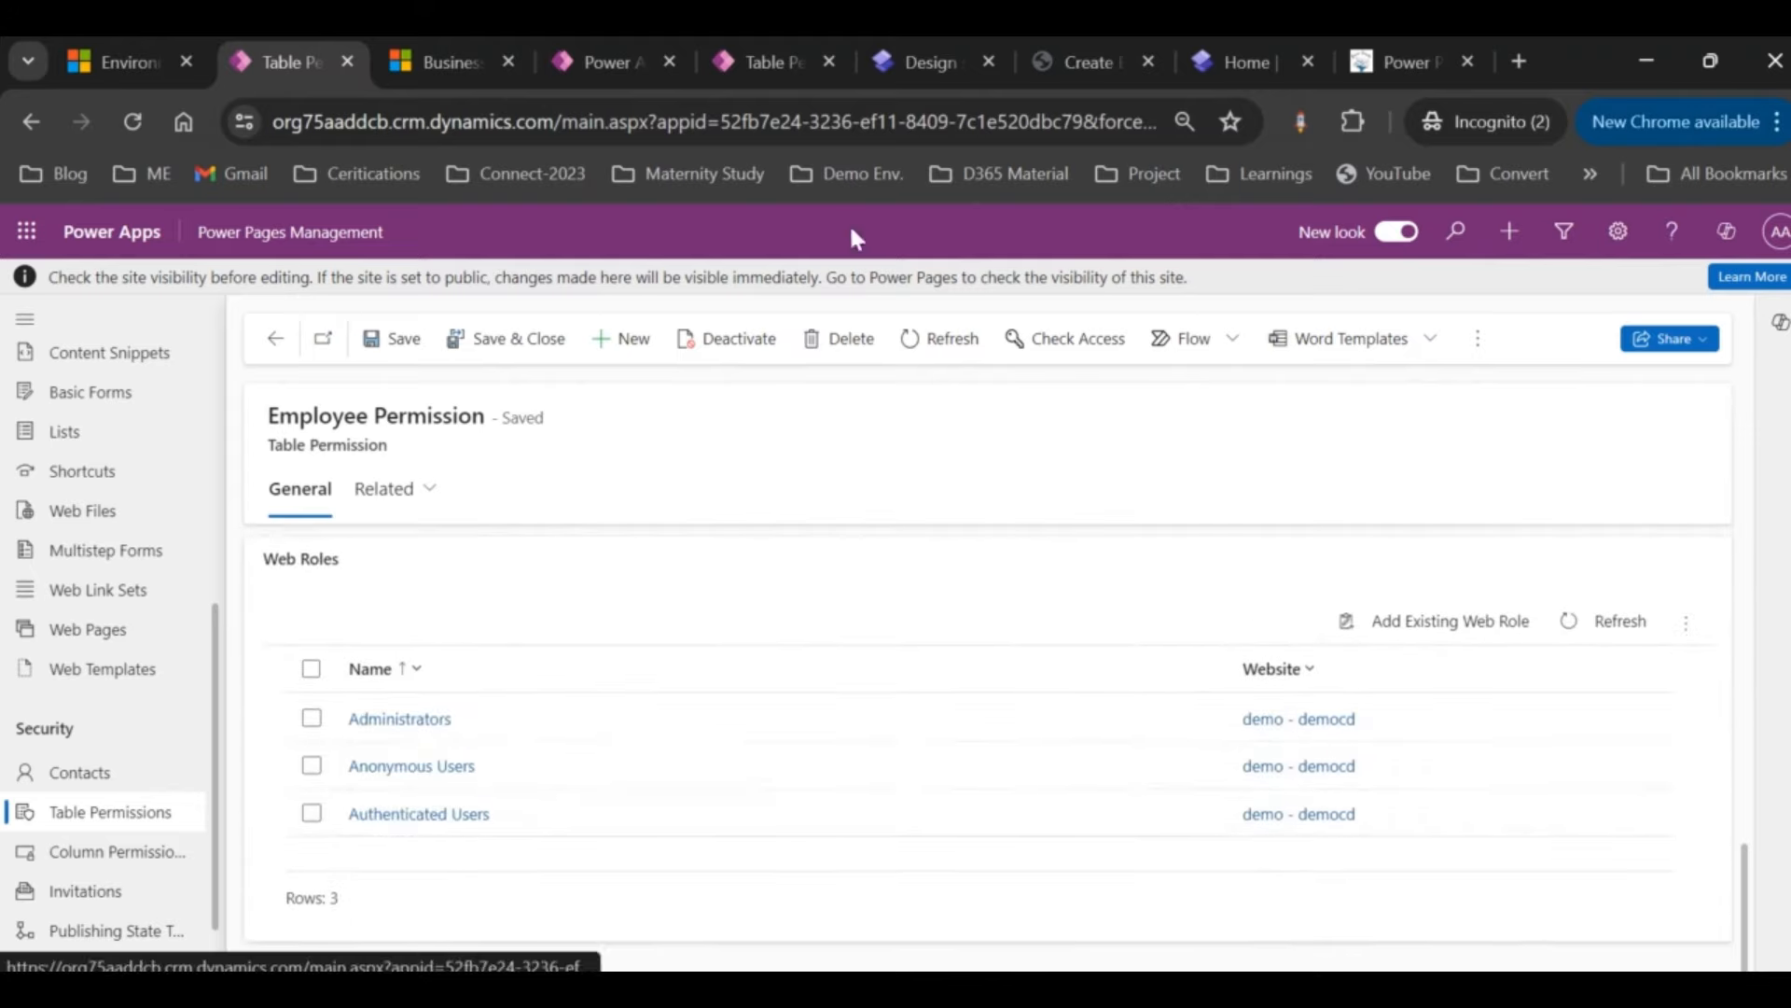
click(912, 83)
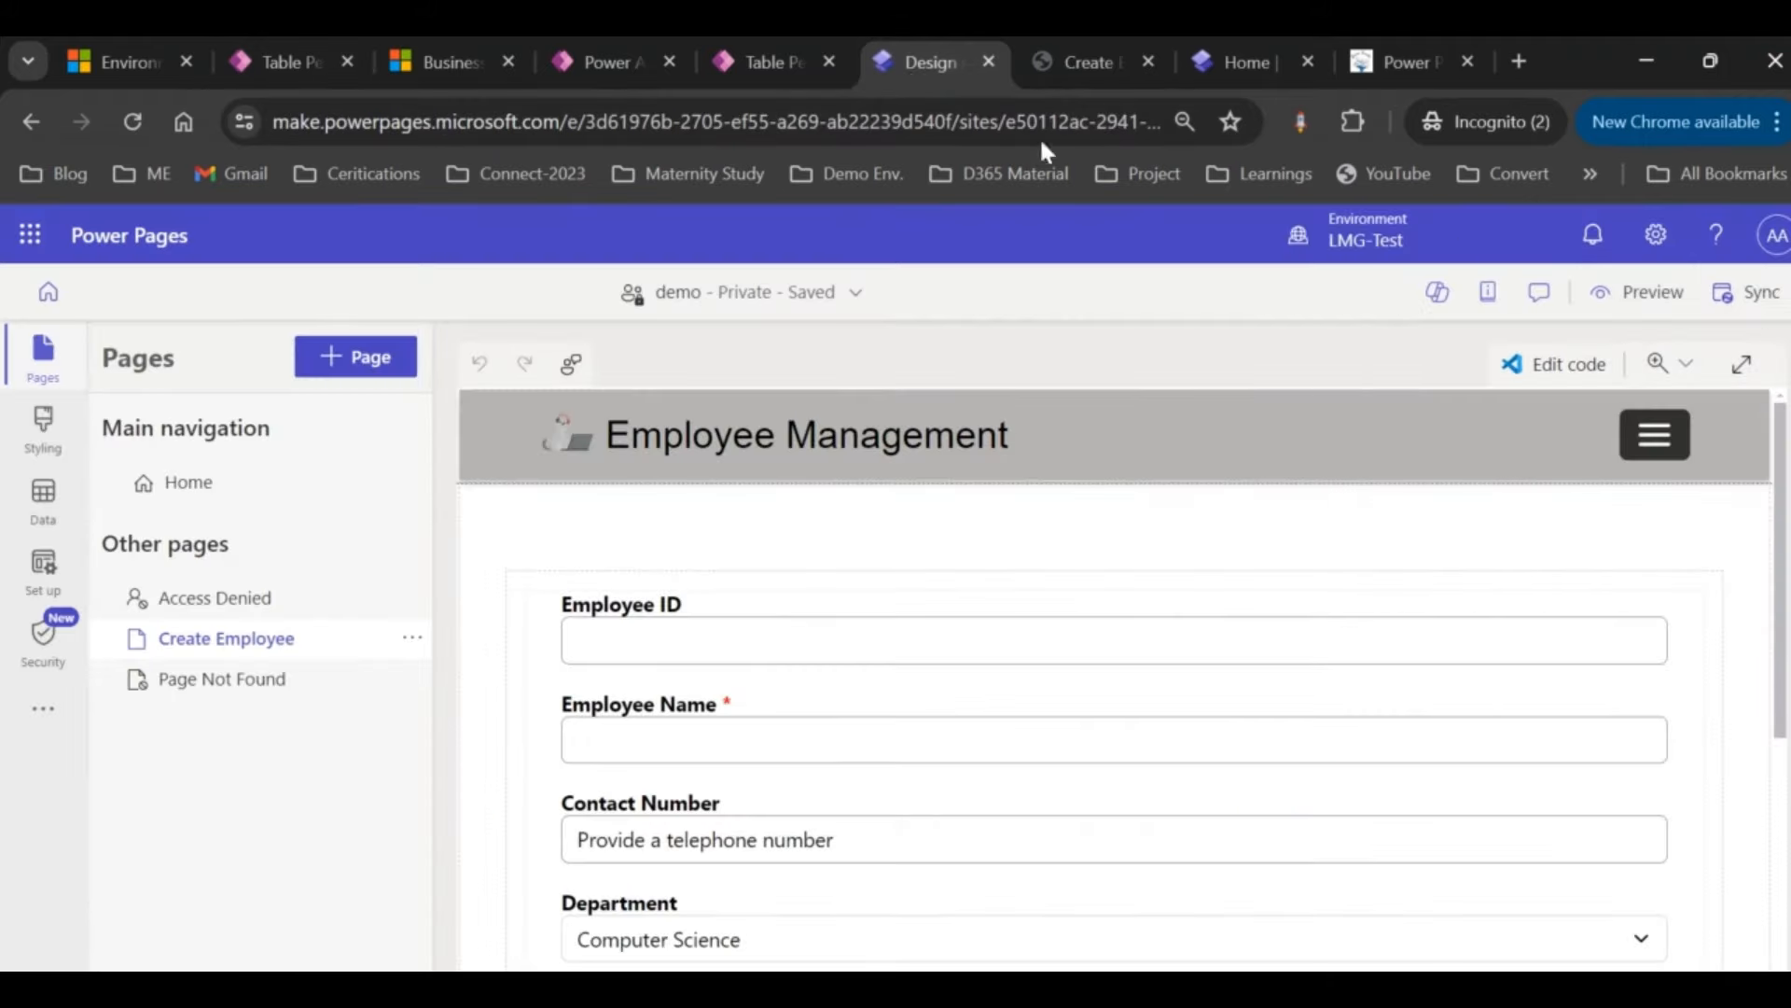
click(1073, 66)
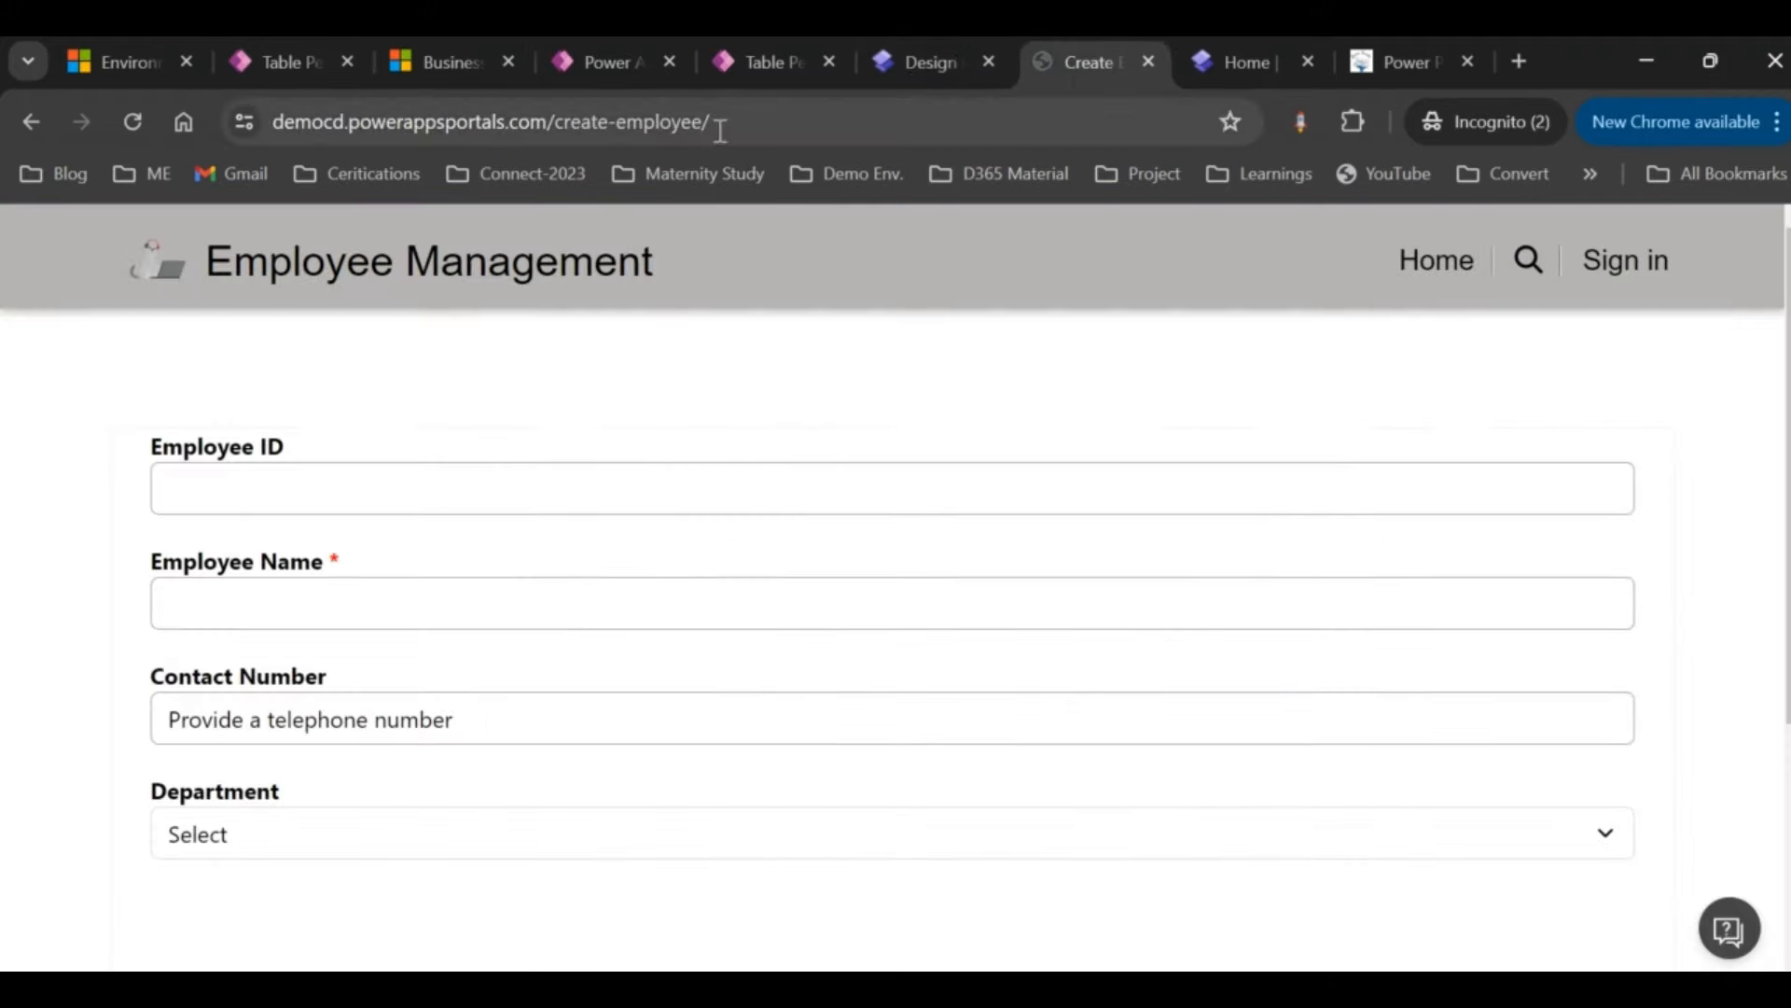
scroll(842, 695, down, 1)
scroll(842, 695, down, 1)
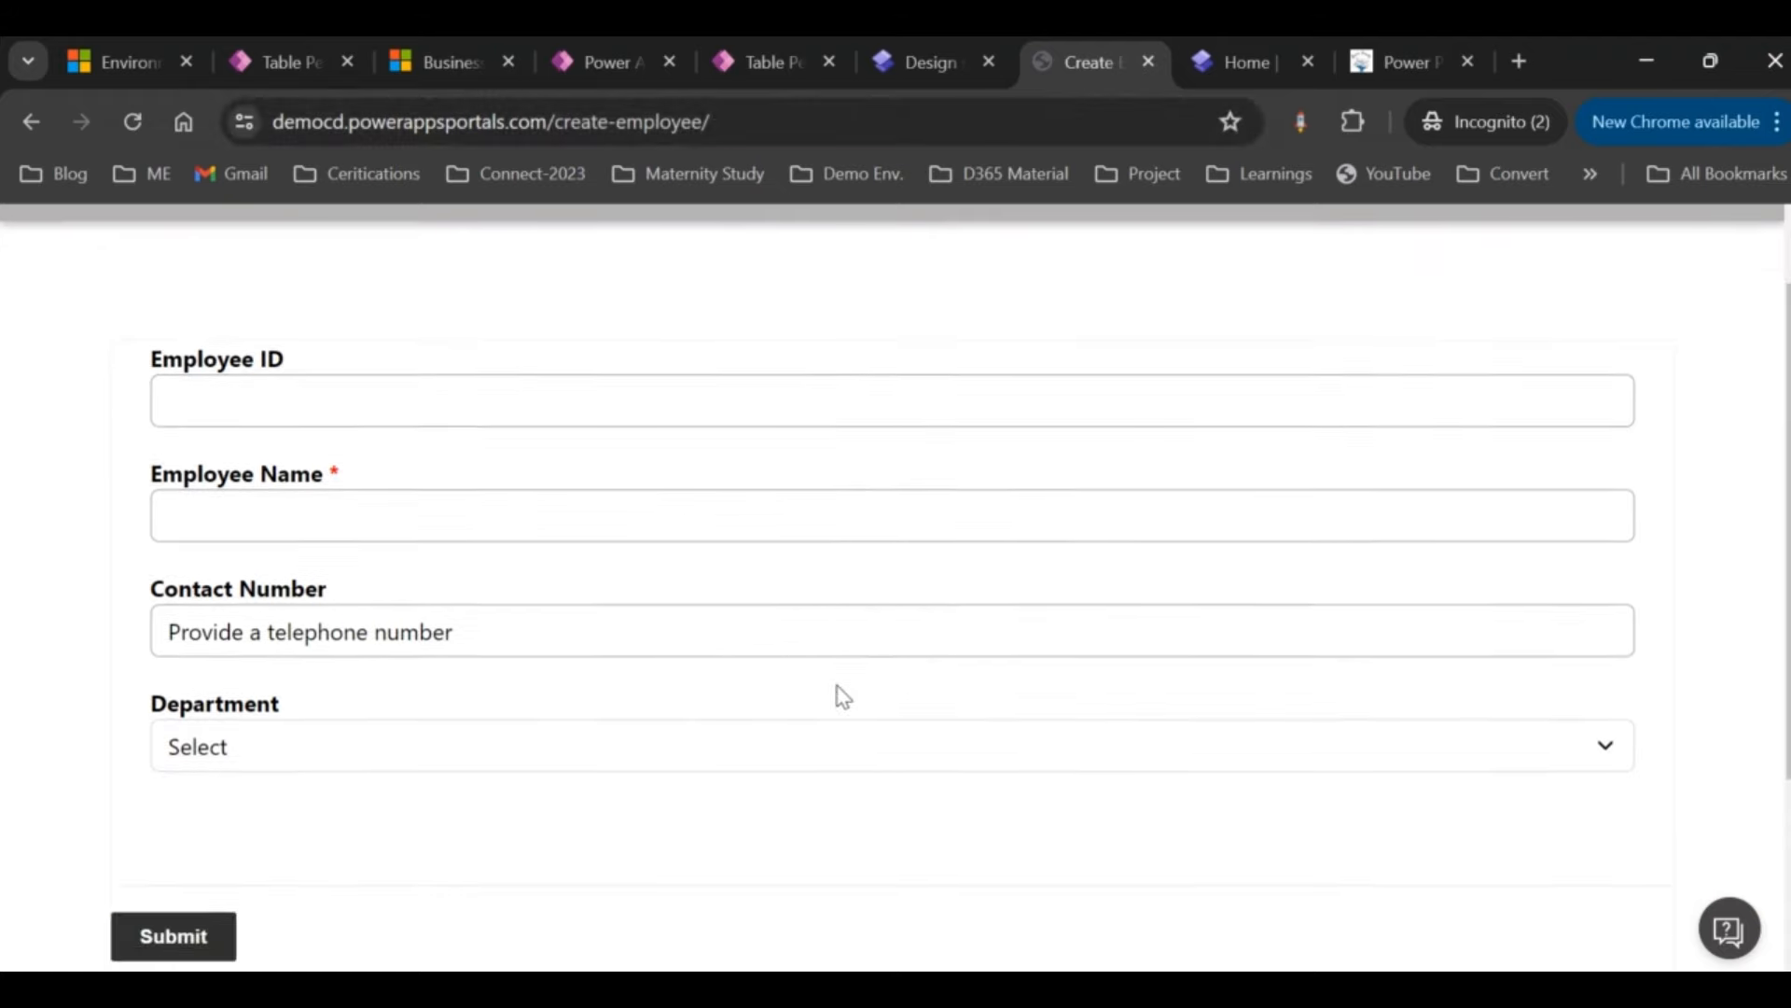
scroll(842, 695, up, 1)
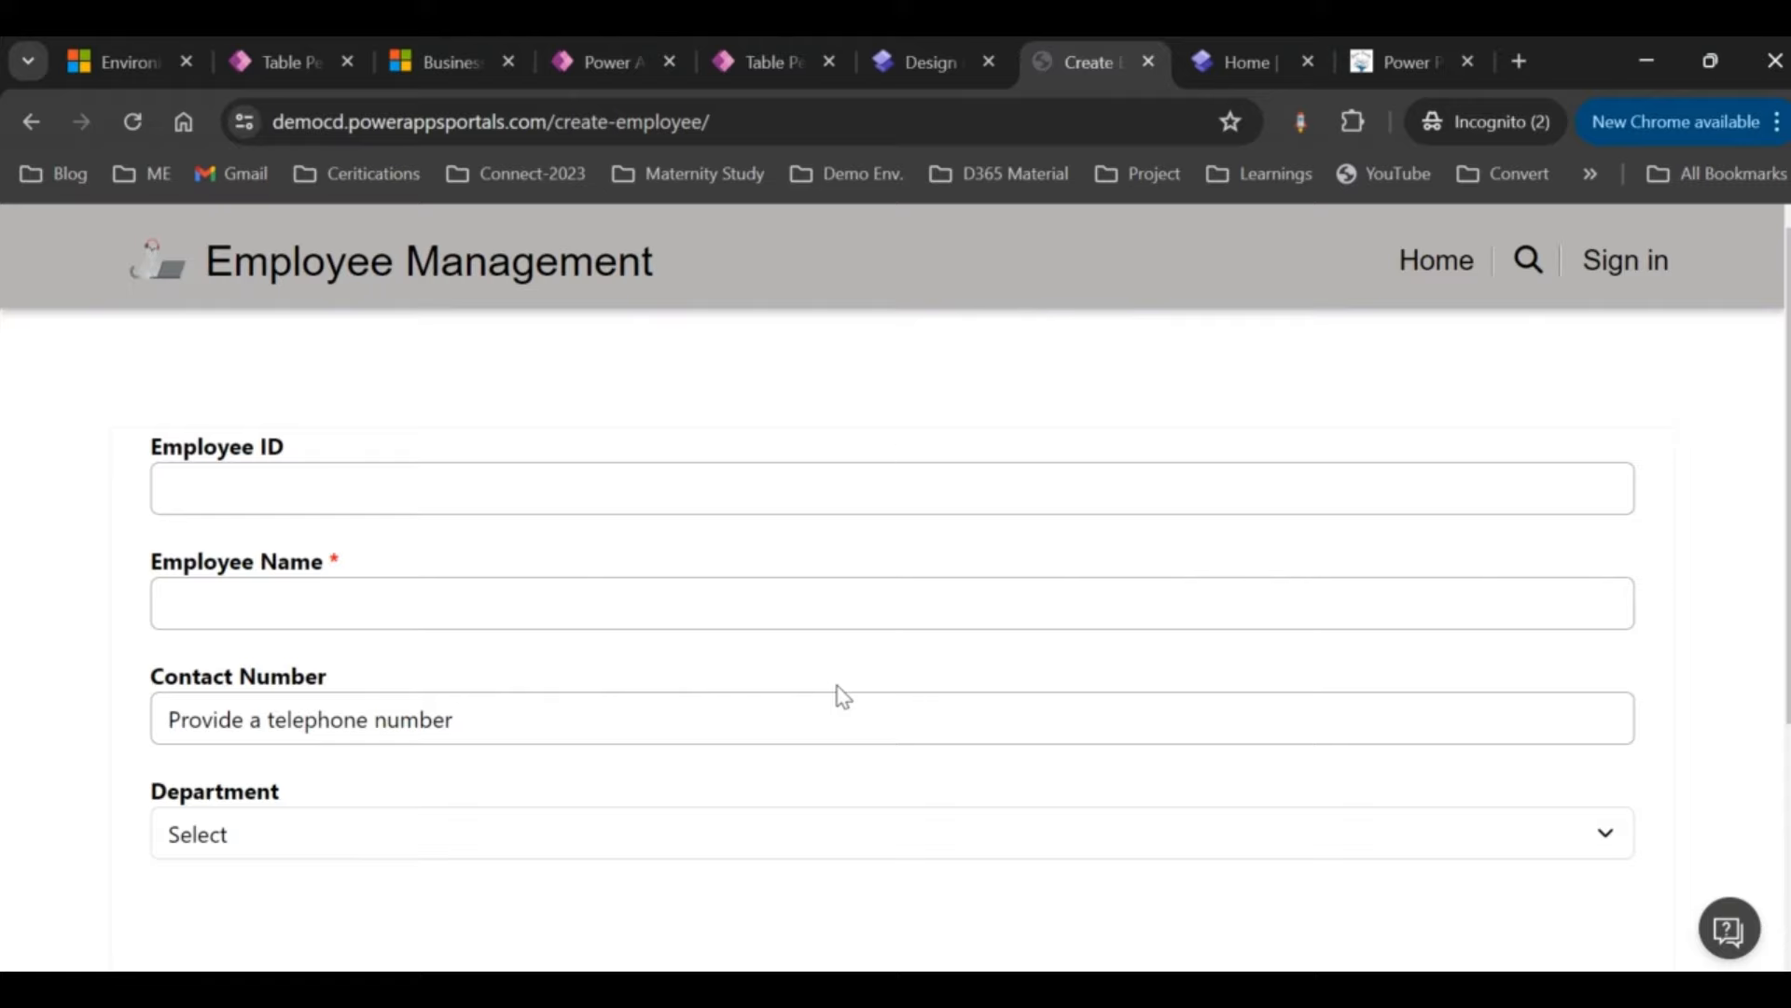
click(905, 73)
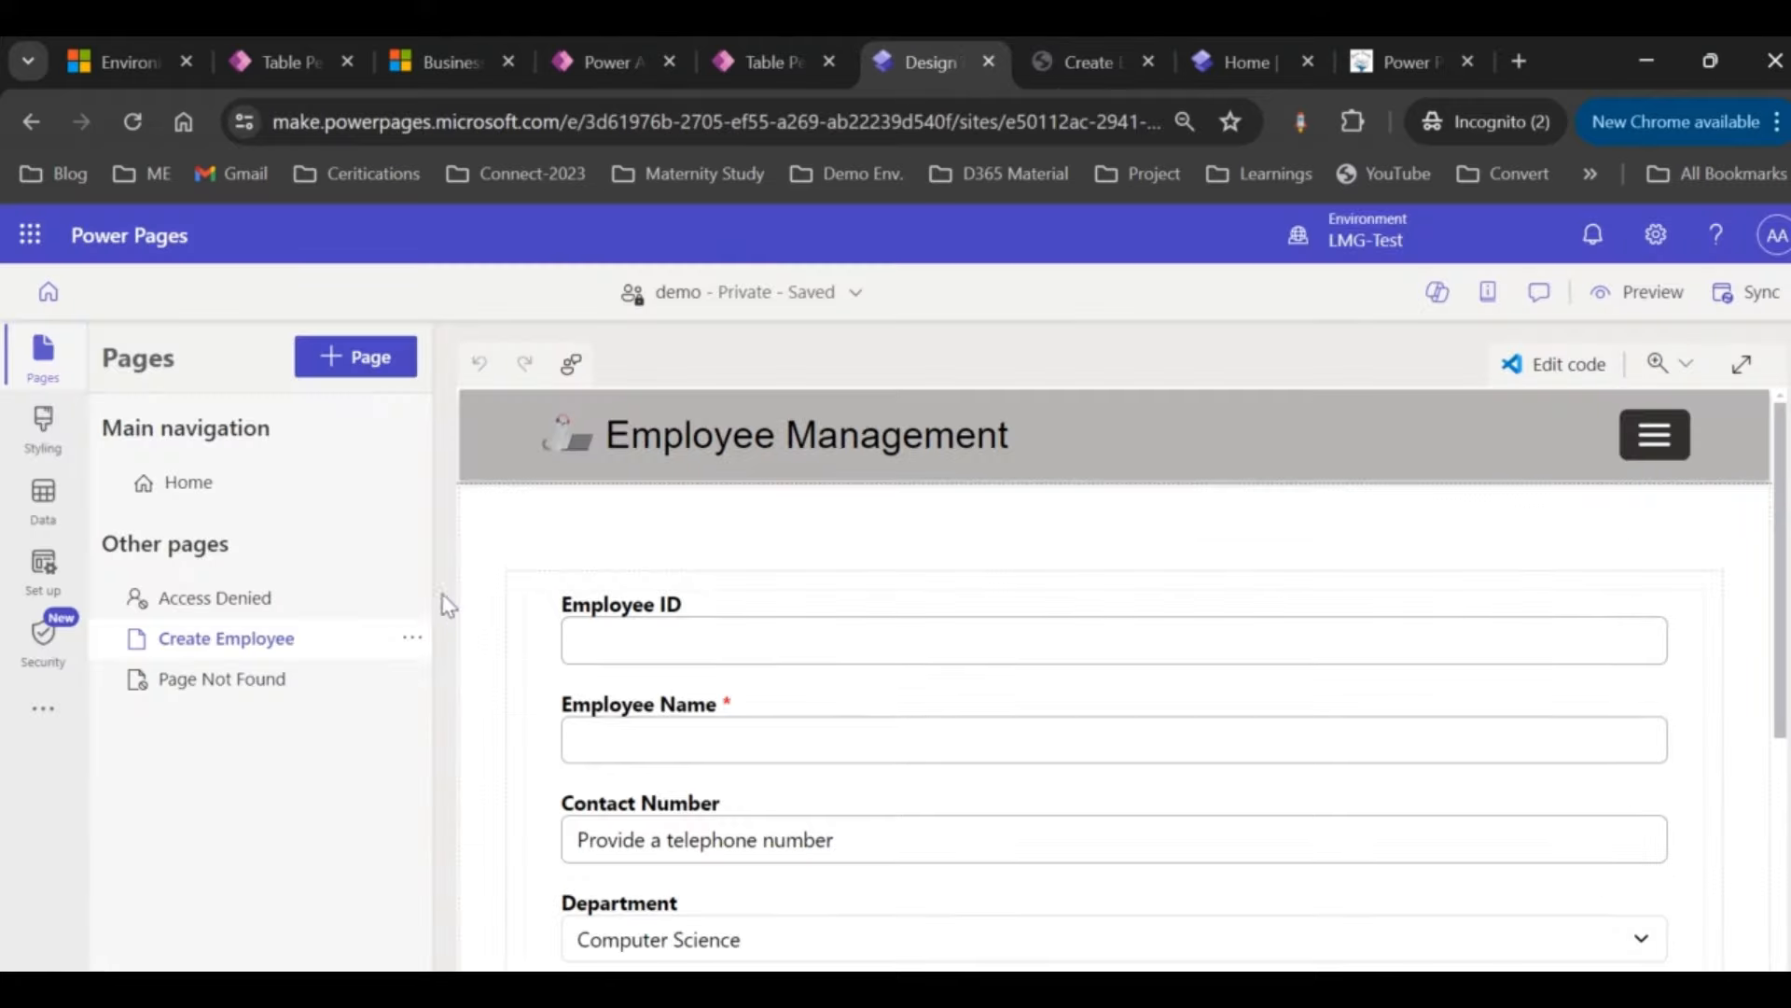
click(228, 640)
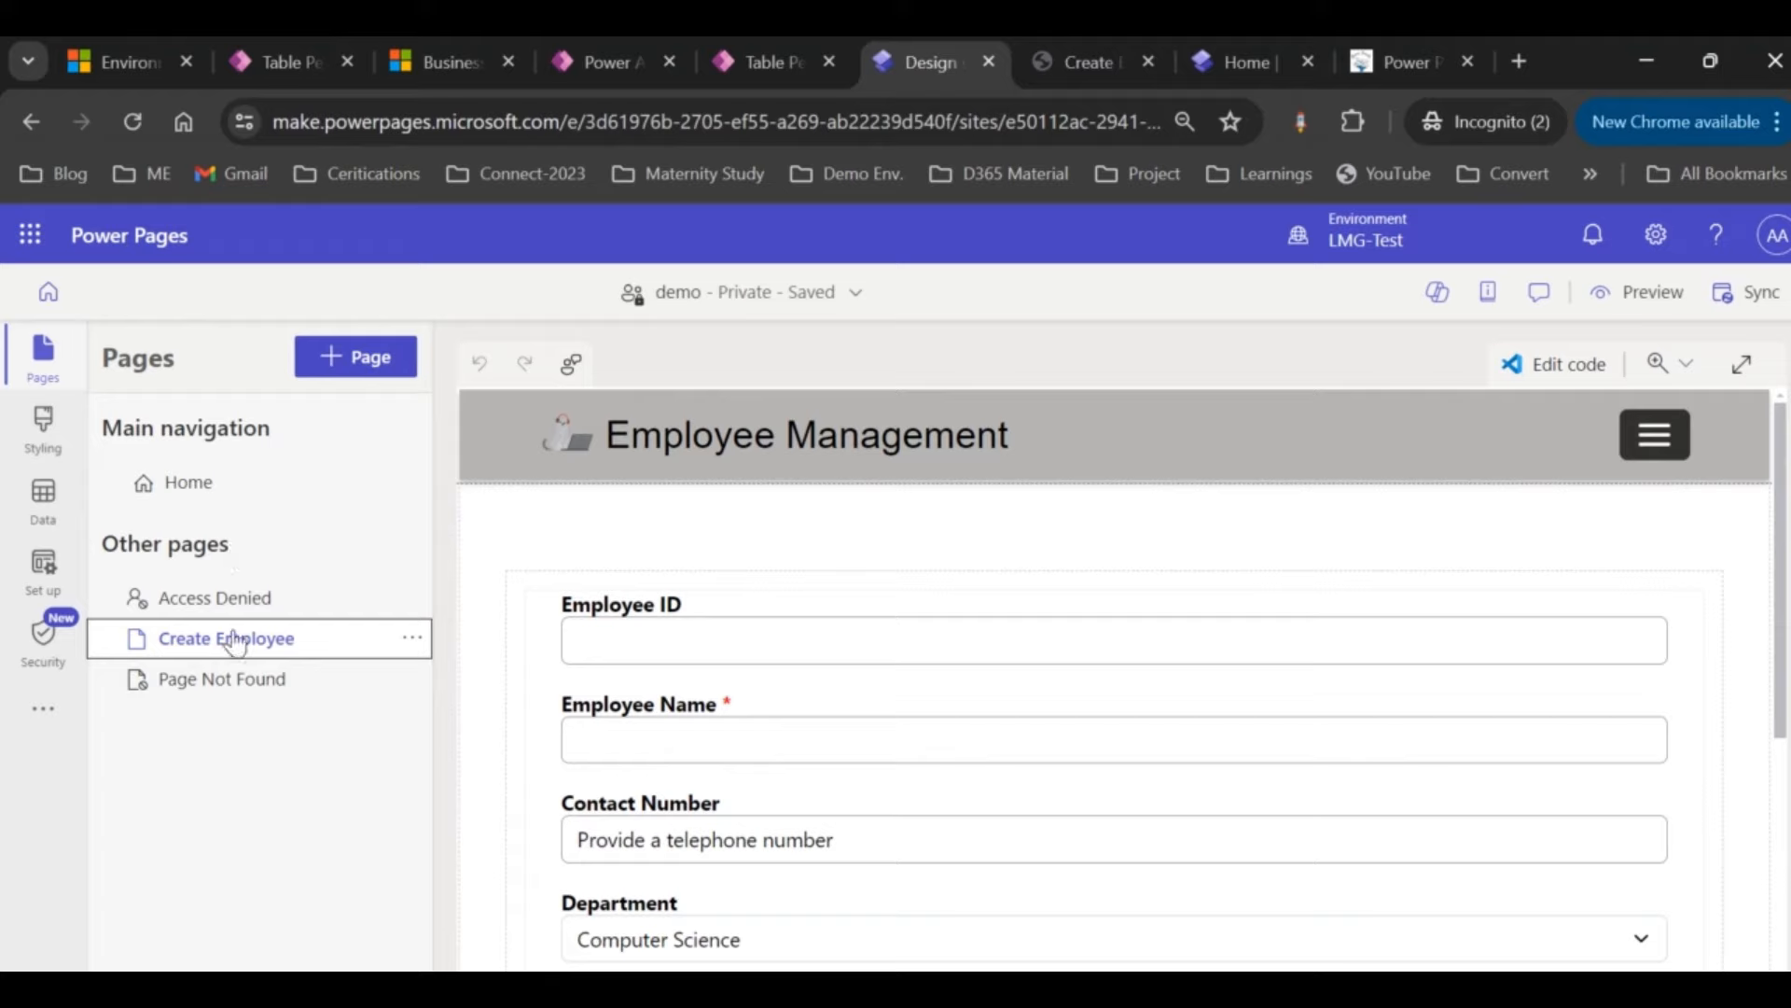
Step: Move the Create Employee page to 'Main navigation' and run Sync
click(413, 642)
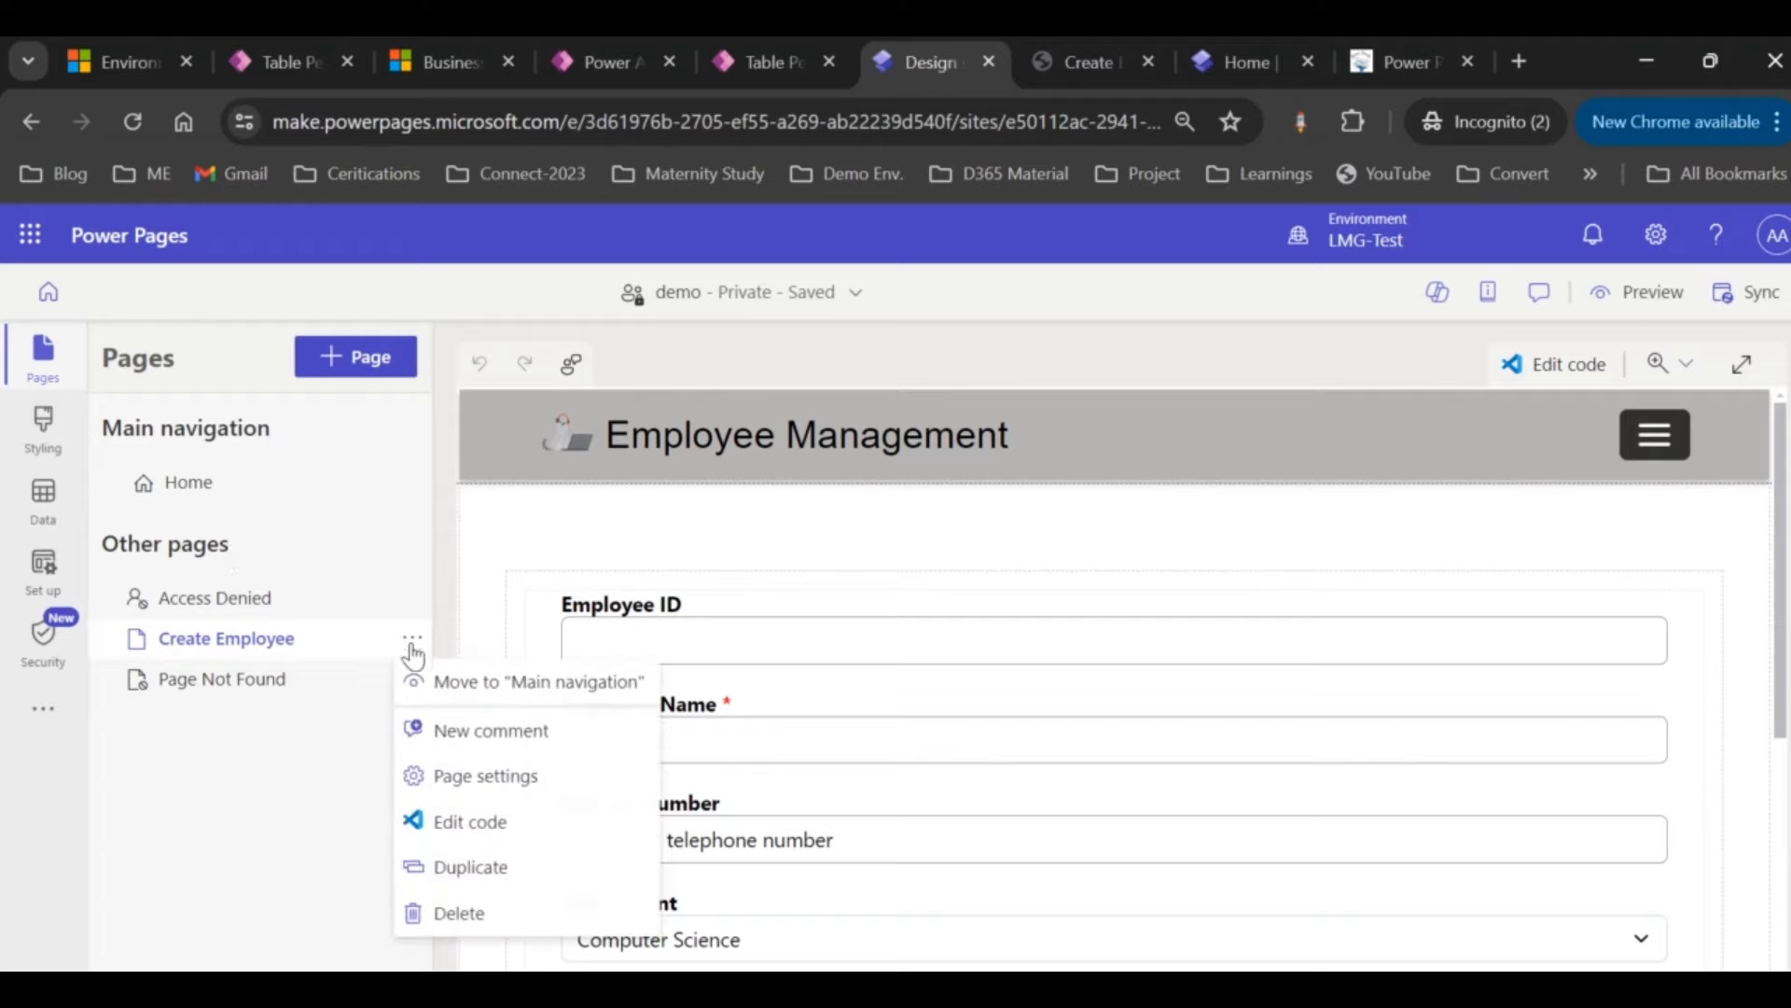
click(528, 683)
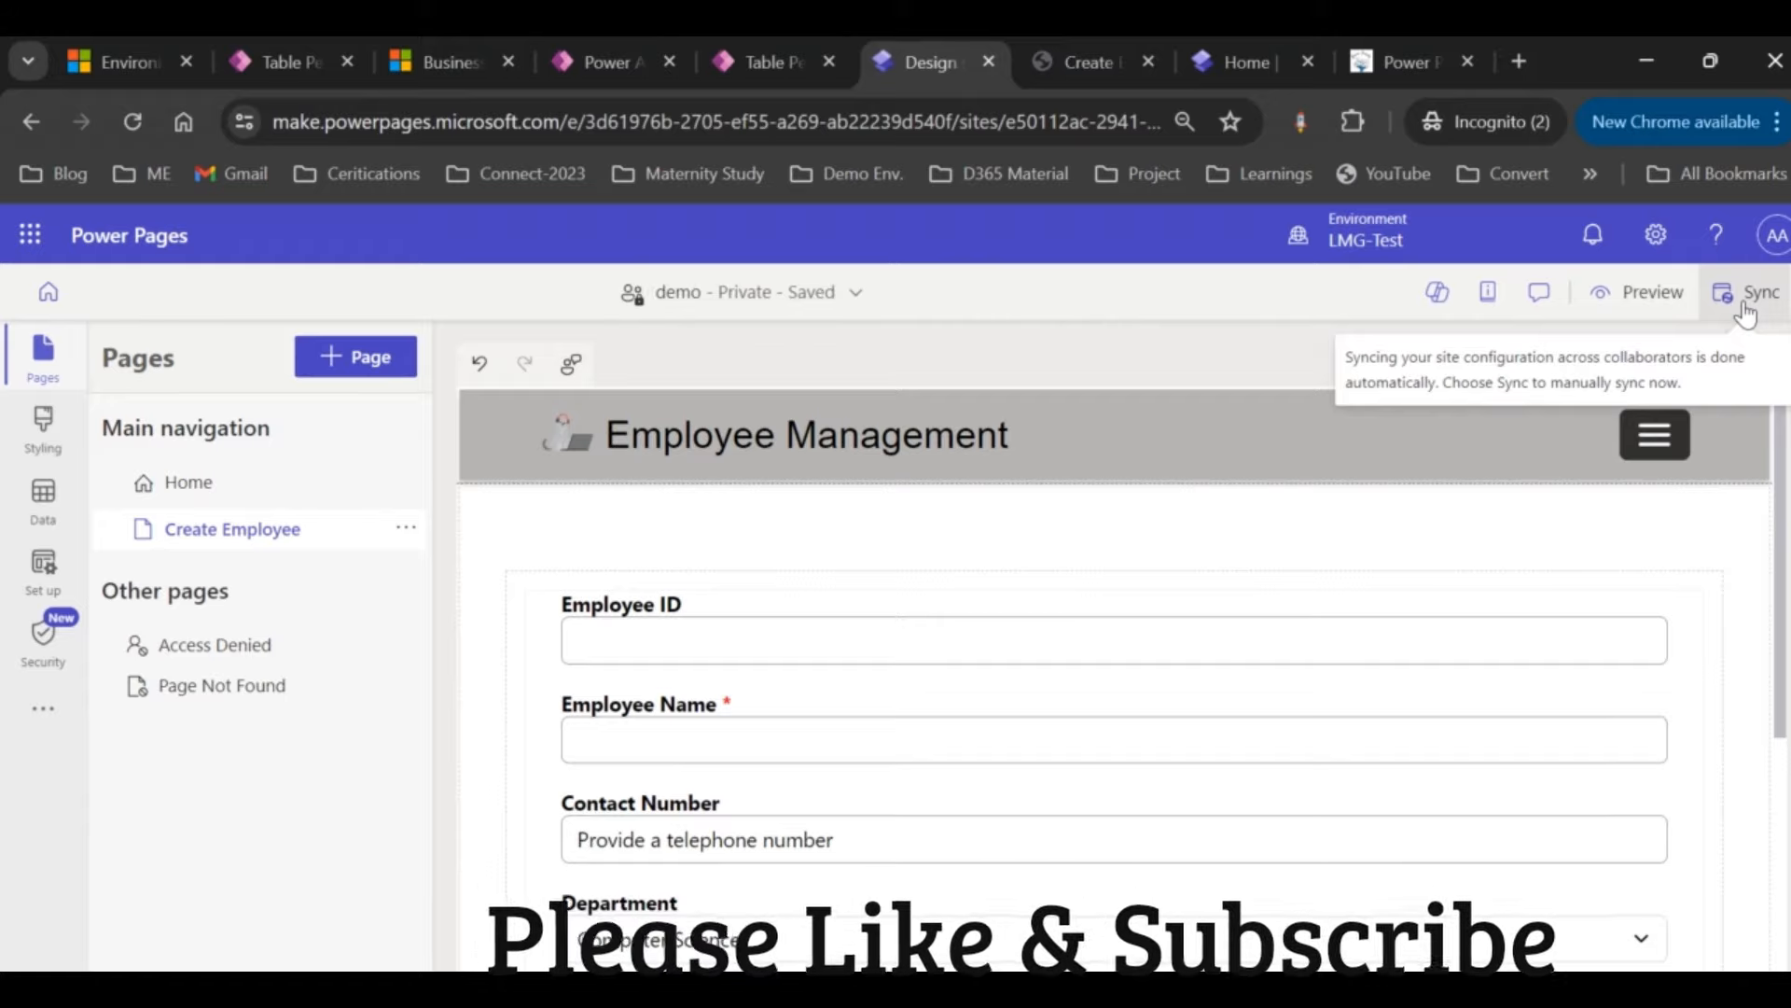
click(1741, 299)
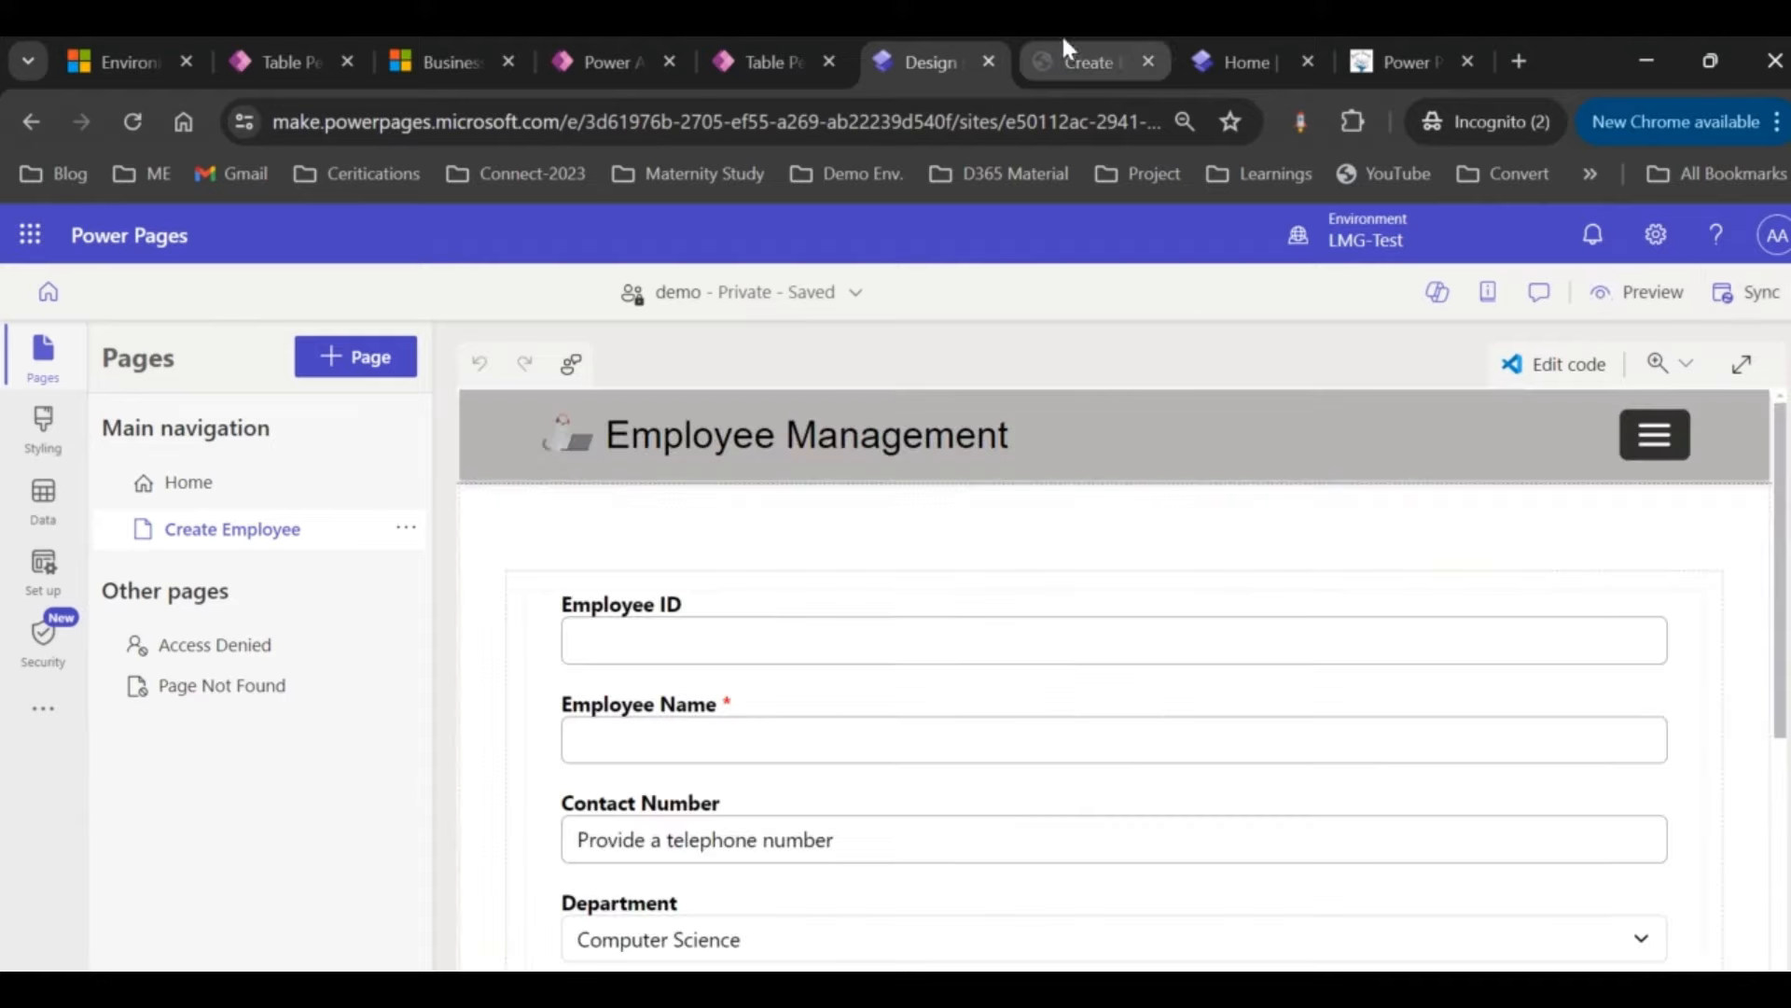
Step: Reload the live site and confirm a Create Employee link appears beside Home, comparing with the design studio
click(1066, 62)
click(958, 122)
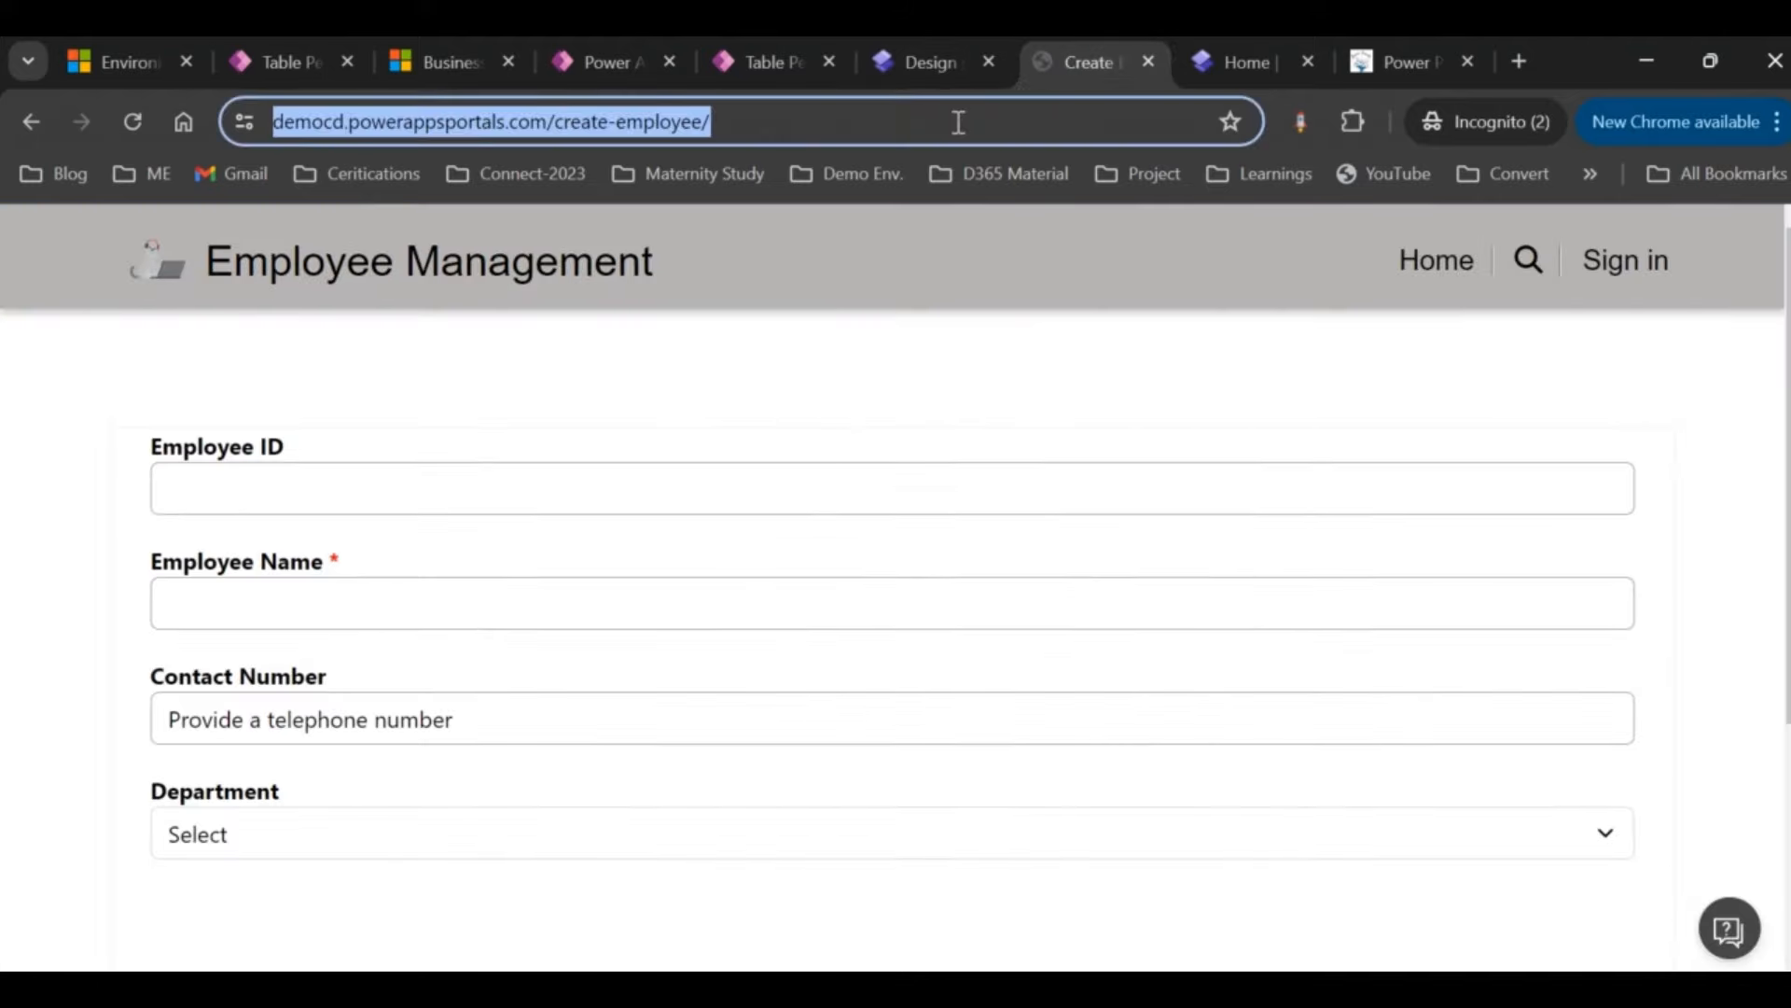
key(Return)
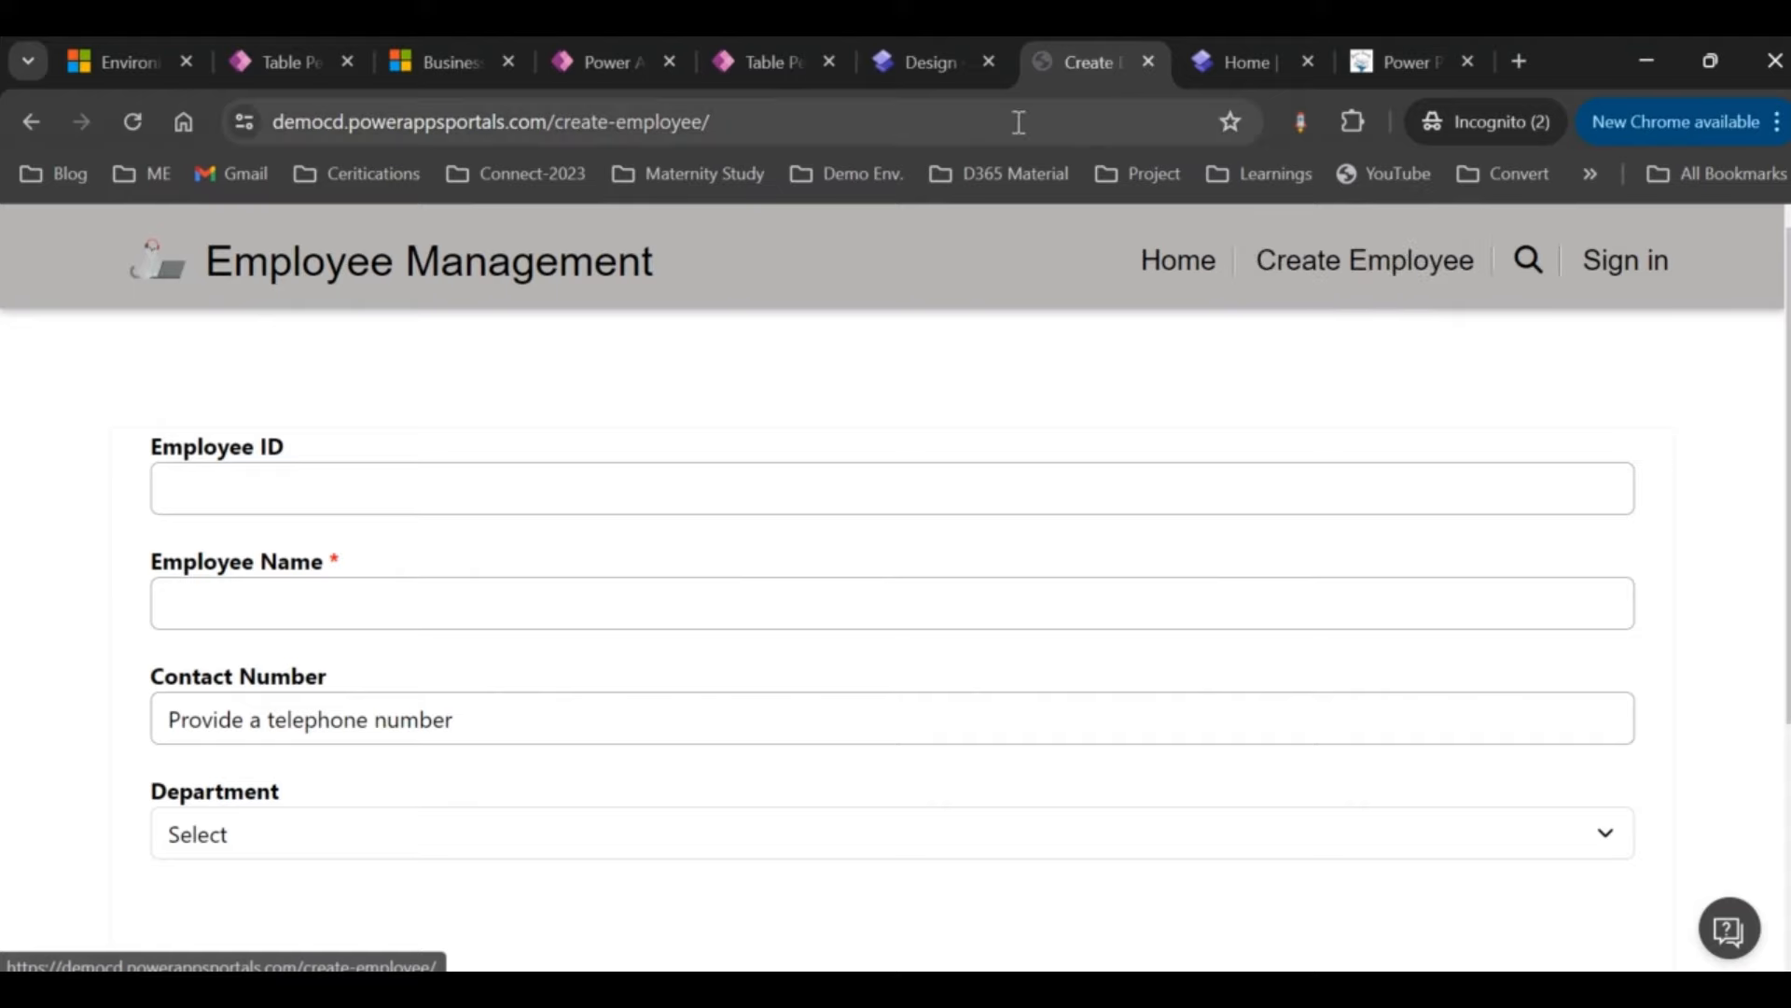
click(928, 60)
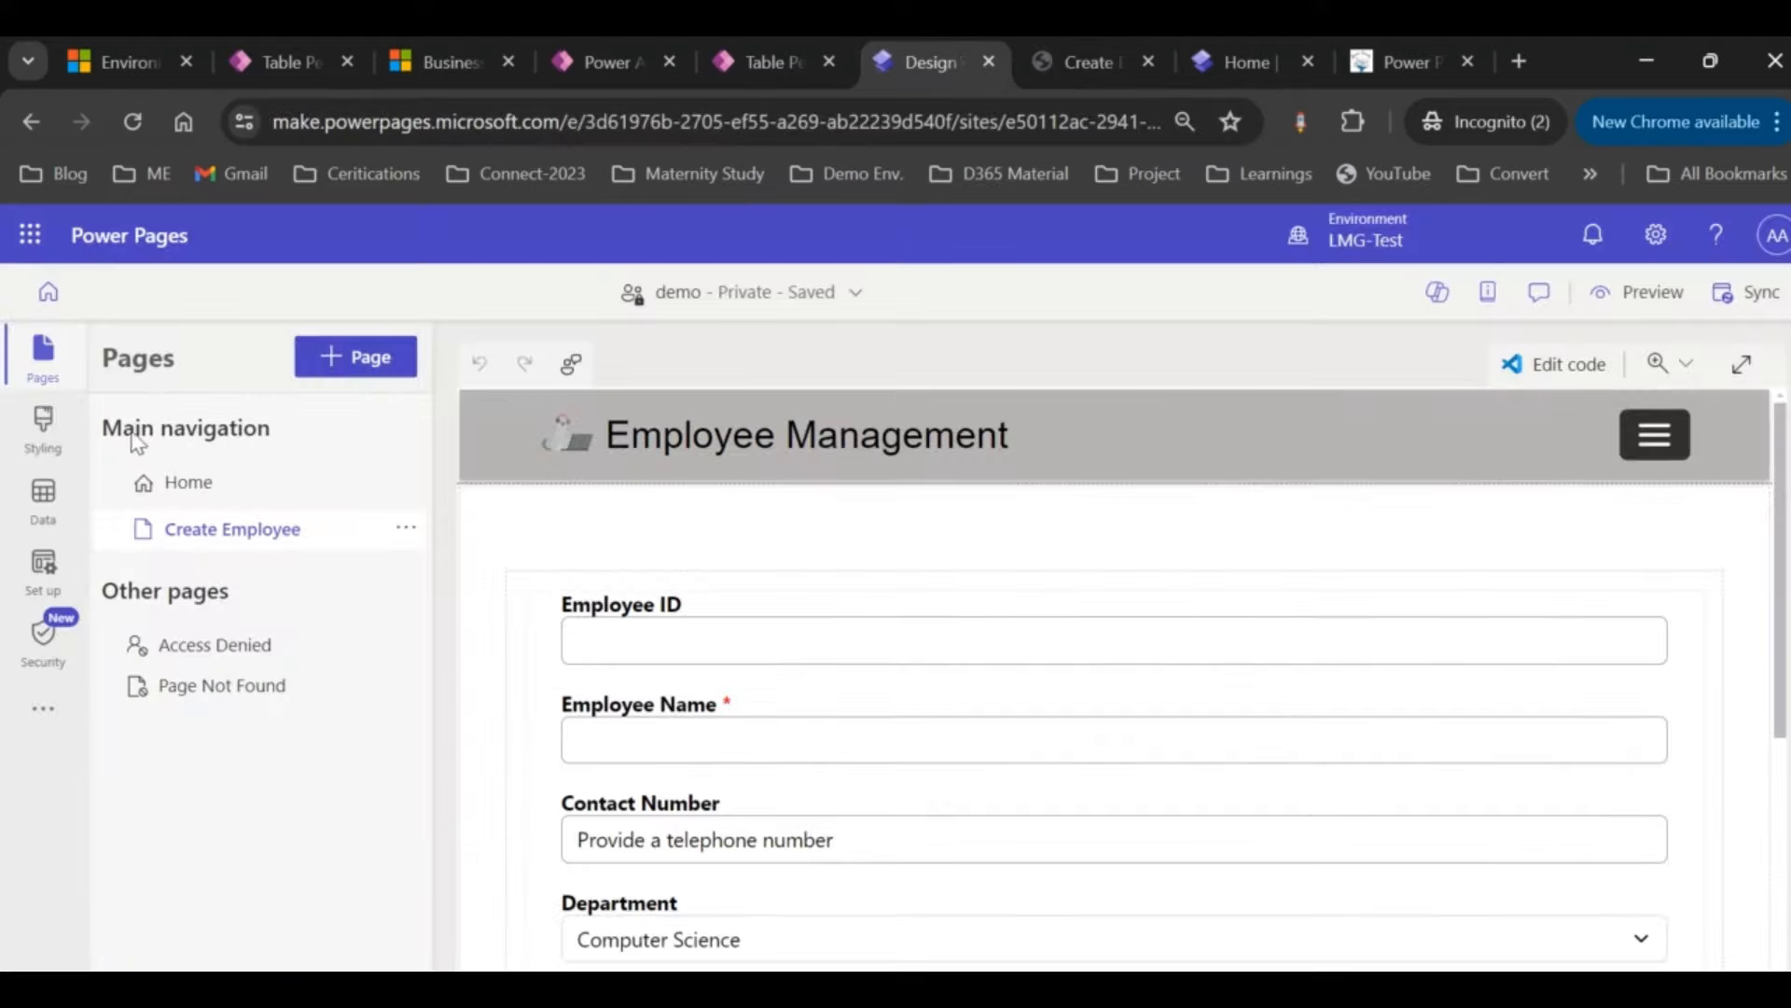
click(1075, 62)
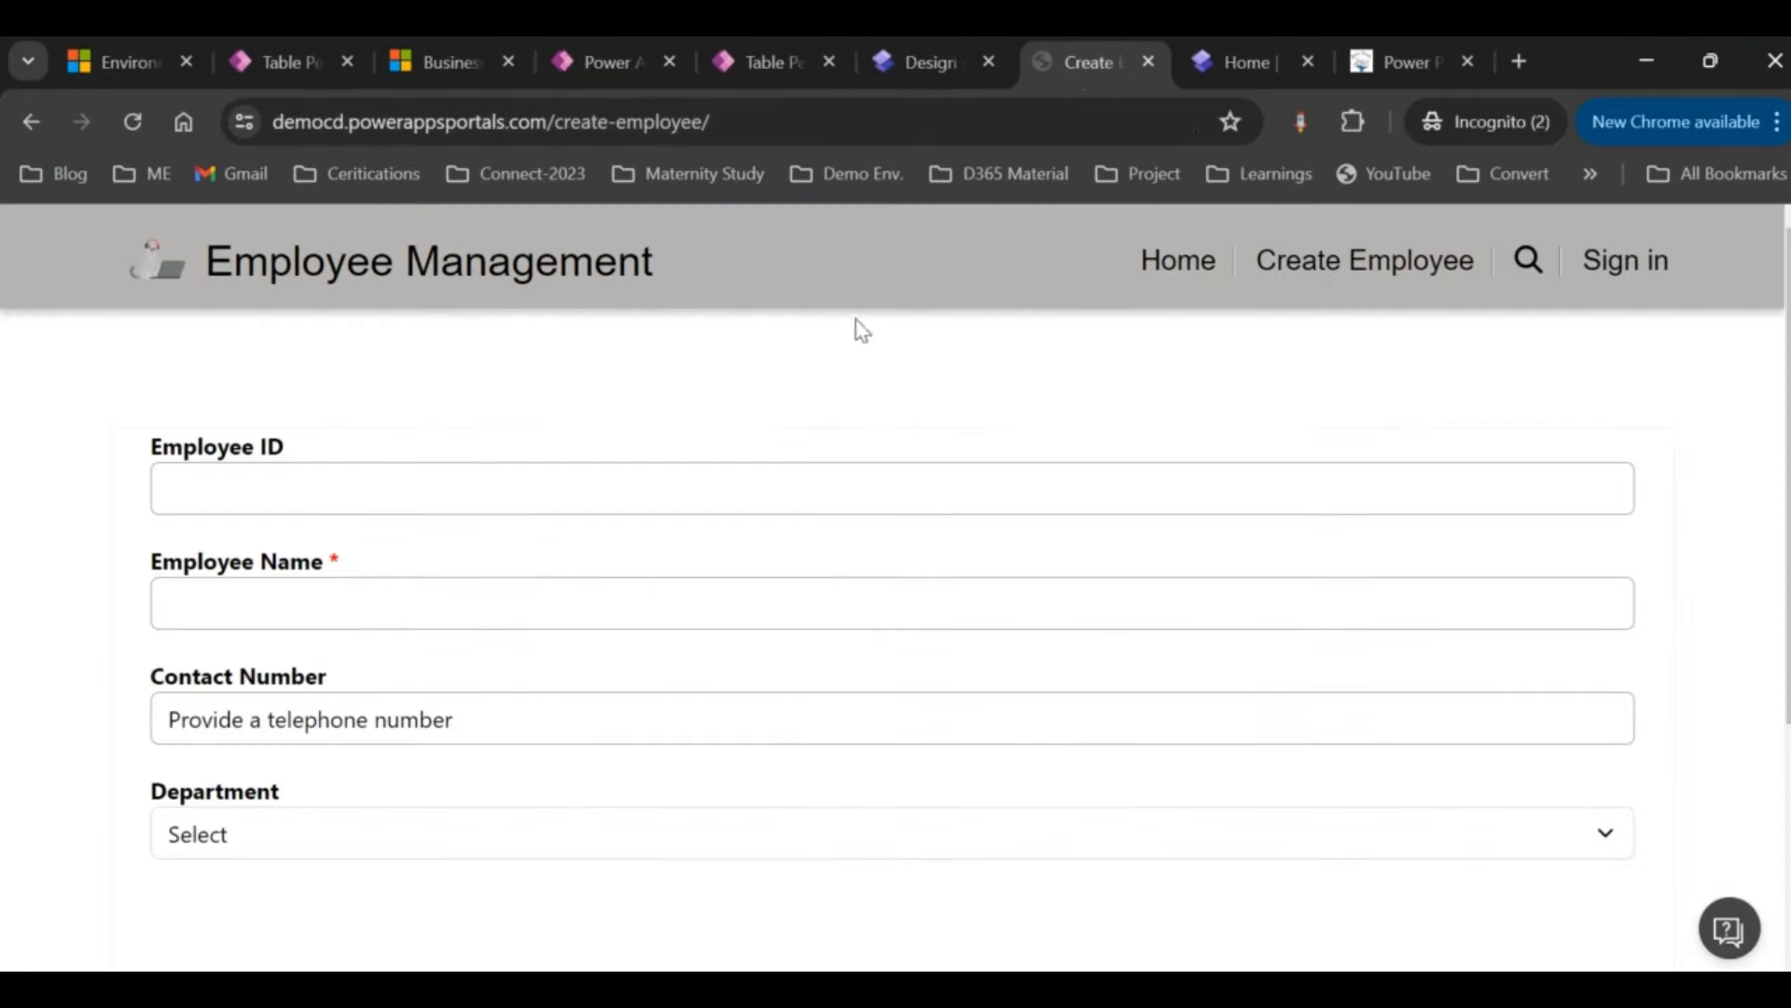